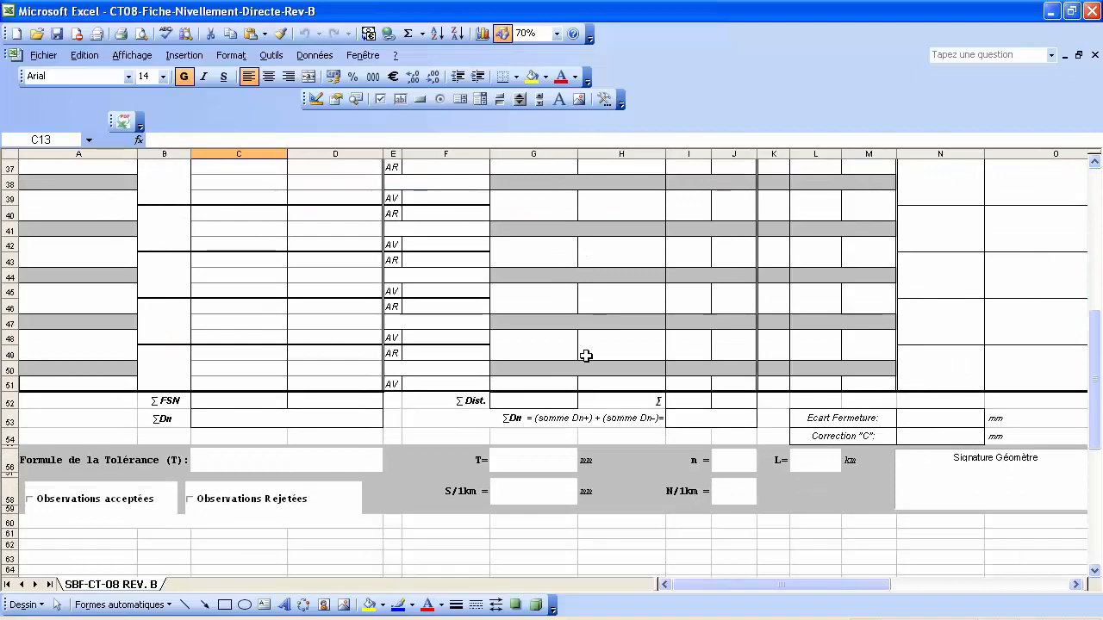
Enter 'Construction d'une Immeuble de Service' as the Projet and 'CUN - Tunis' as the Lieu.
{"action": "scroll", "coordinate": [586, 356], "scroll_direction": "up", "scroll_amount": 12}
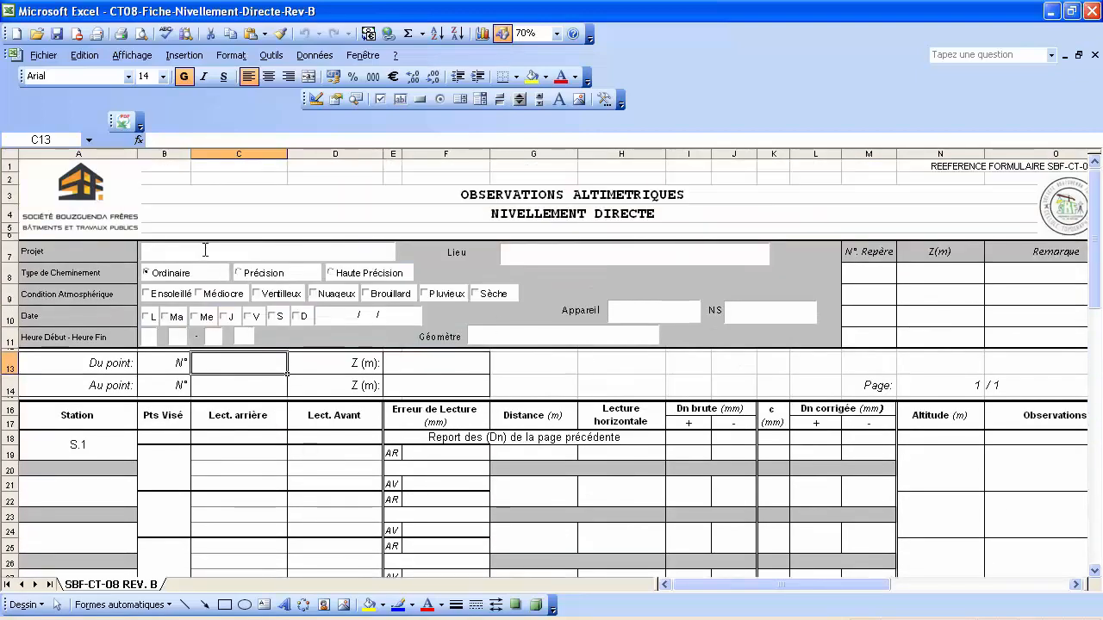
{"action": "left_click", "coordinate": [185, 252]}
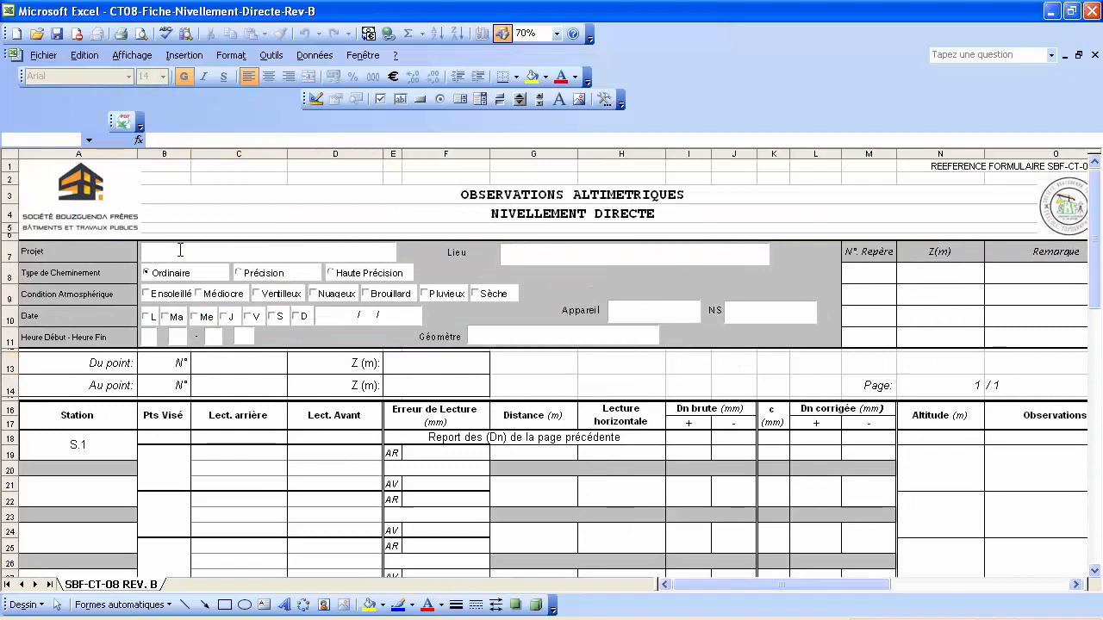
{"action": "type", "text": "C"}
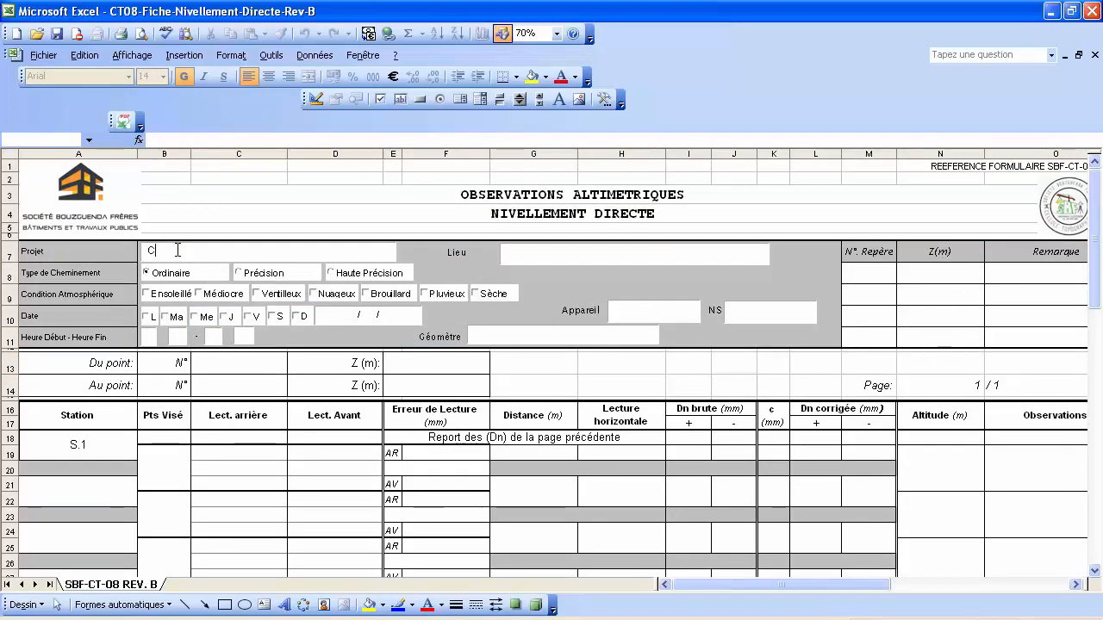
{"action": "type", "text": "onstruction d'un"}
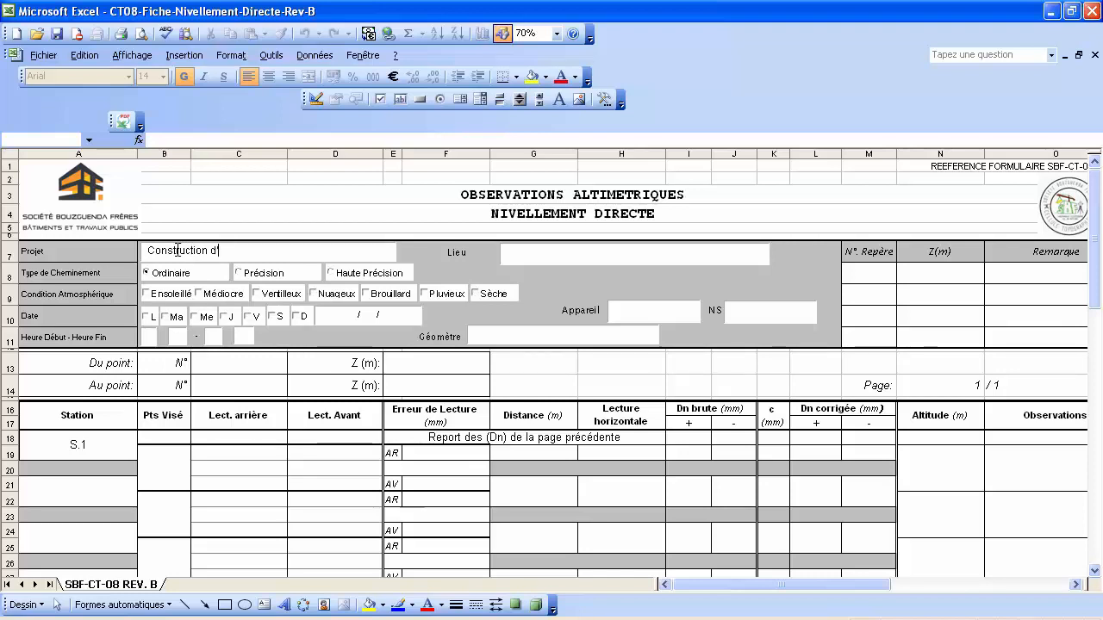
{"action": "type", "text": "e Immeuble de Service"}
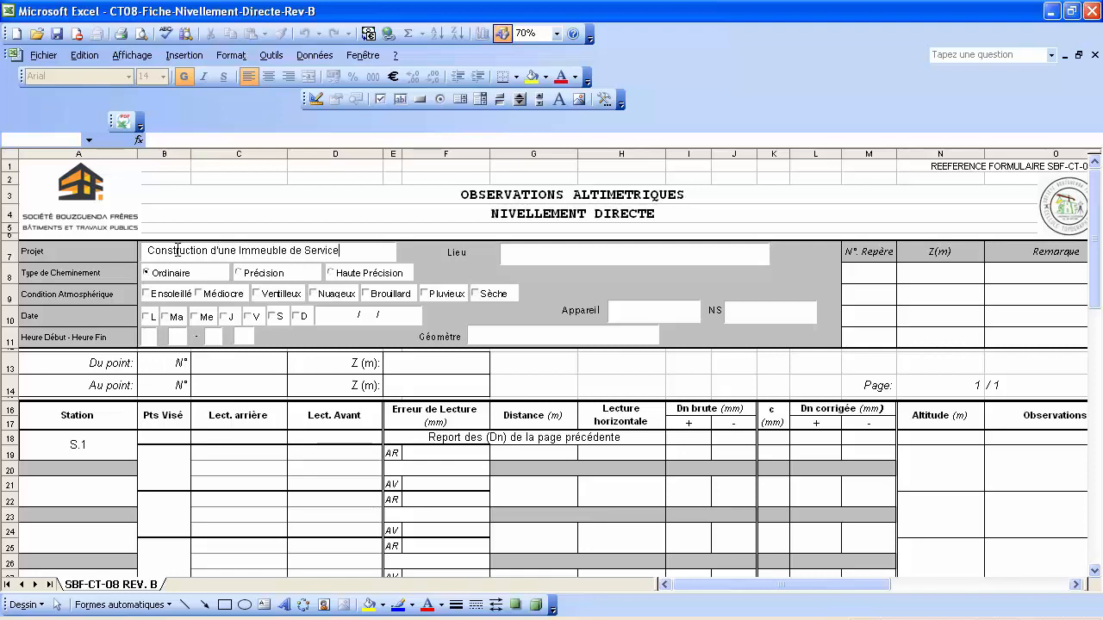
{"action": "left_click", "coordinate": [523, 252]}
{"action": "type", "text": "CUN"}
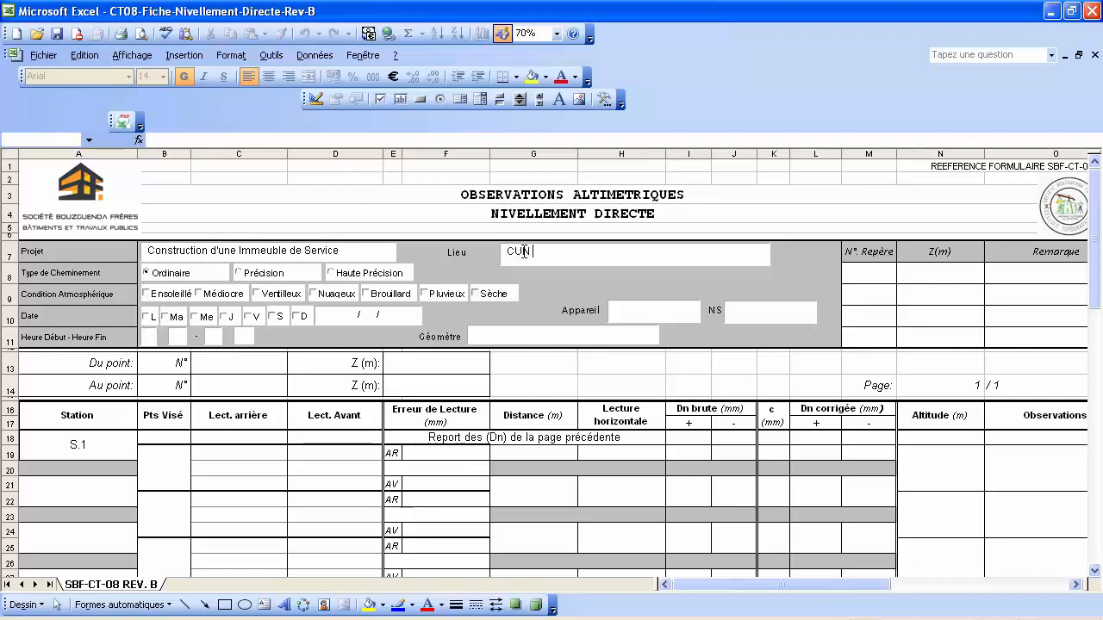
{"action": "type", "text": " - Tunis"}
Tick Précision, Médiocre, Nuageux and Me (Wednesday) in the form header.
{"action": "left_click", "coordinate": [239, 273]}
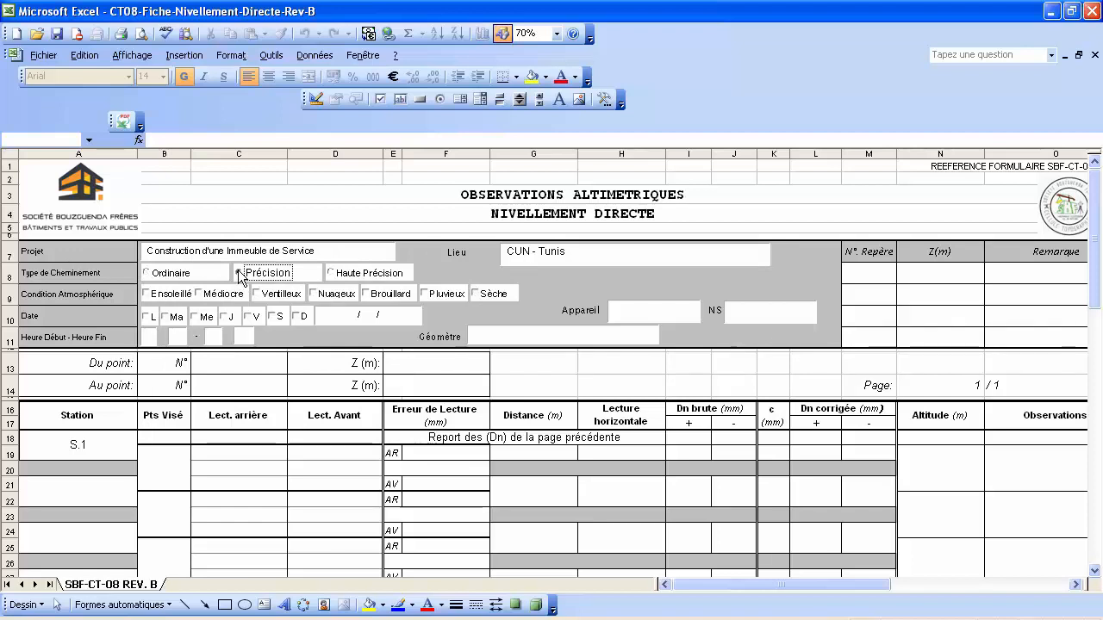
{"action": "left_click", "coordinate": [199, 293]}
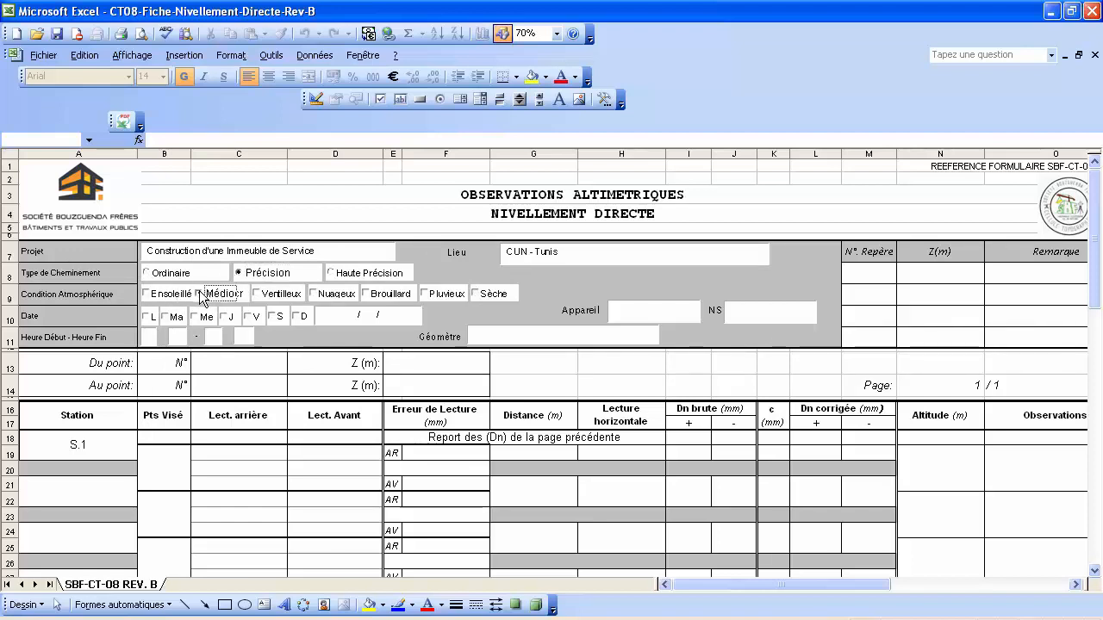
{"action": "left_click", "coordinate": [314, 294]}
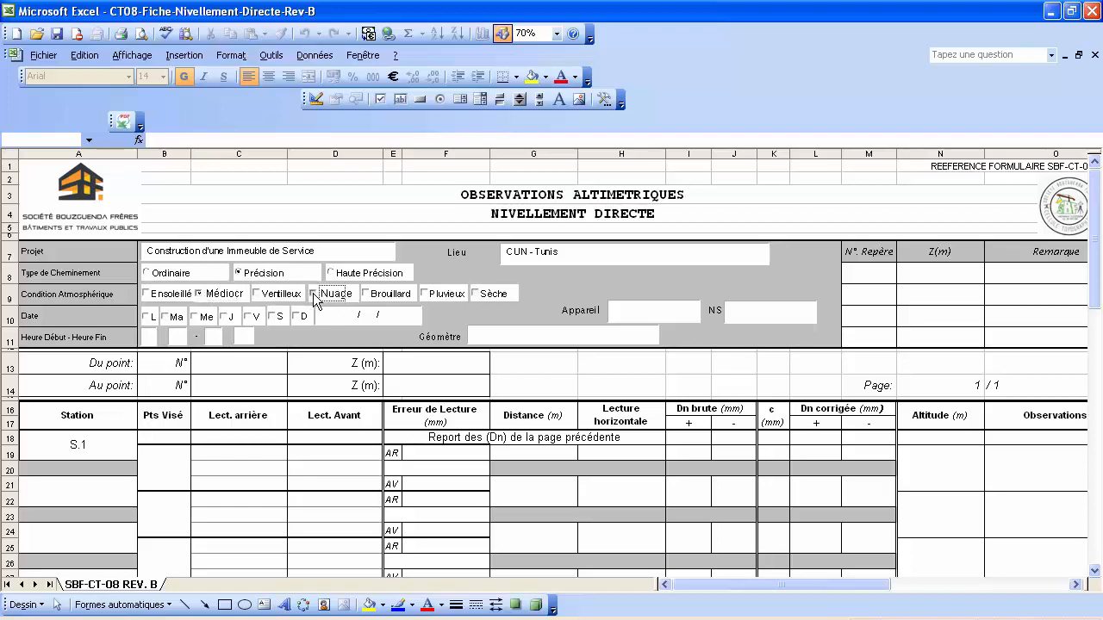
{"action": "left_click", "coordinate": [198, 319]}
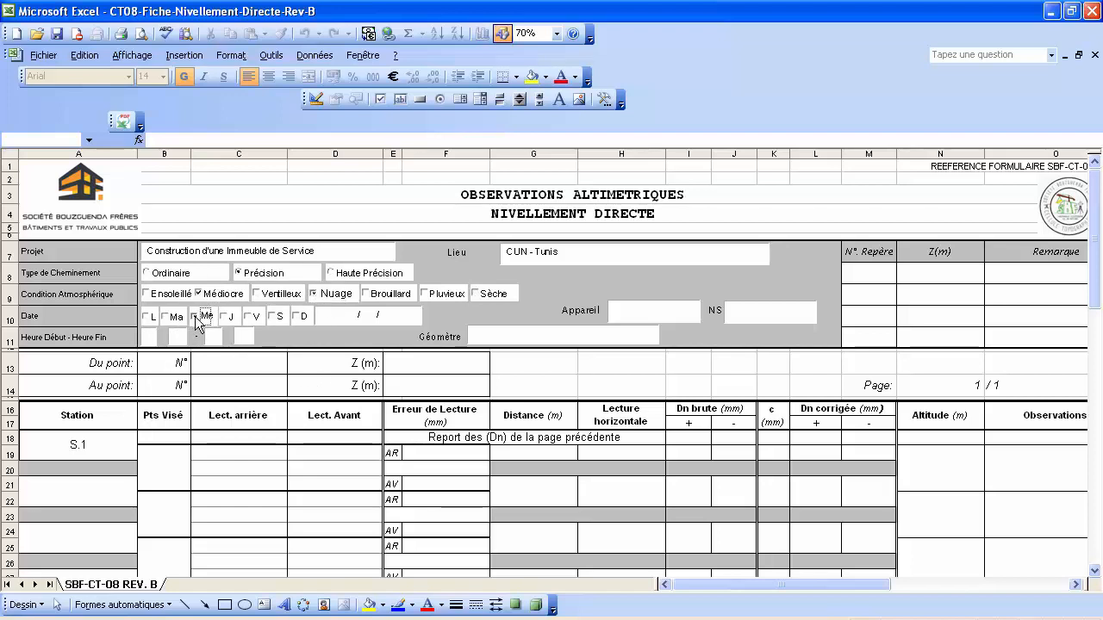
Enter the survey date 28/01/2015 in the Date field.
{"action": "left_click", "coordinate": [330, 317]}
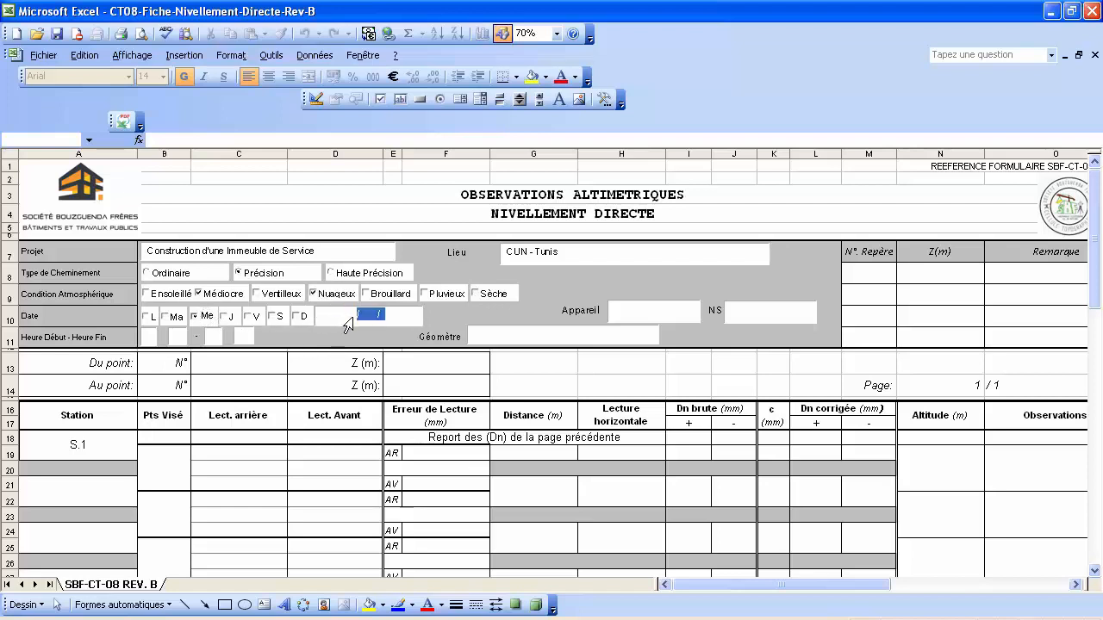
{"action": "left_click", "coordinate": [366, 317]}
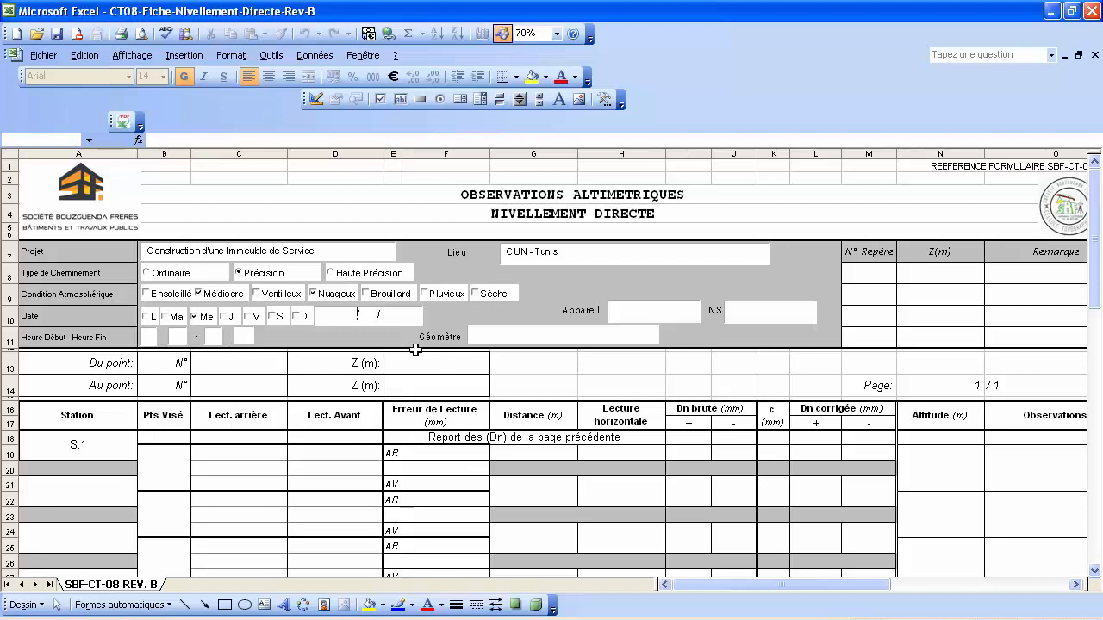
{"action": "type", "text": "28/ 01 / 2015"}
{"action": "left_click", "coordinate": [346, 315]}
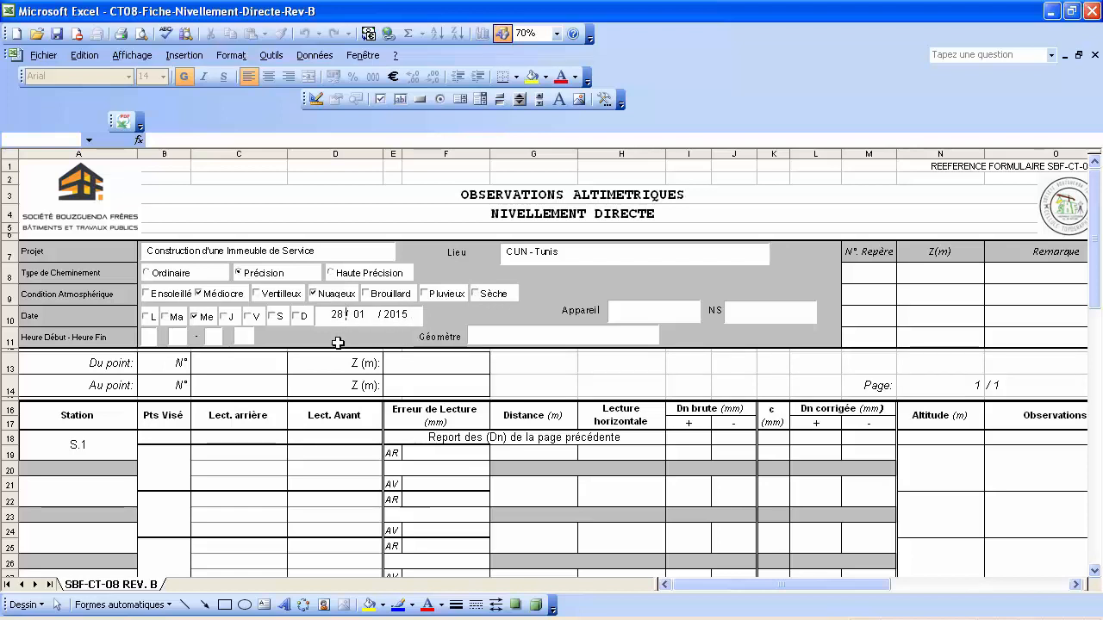
{"action": "left_click", "coordinate": [149, 337]}
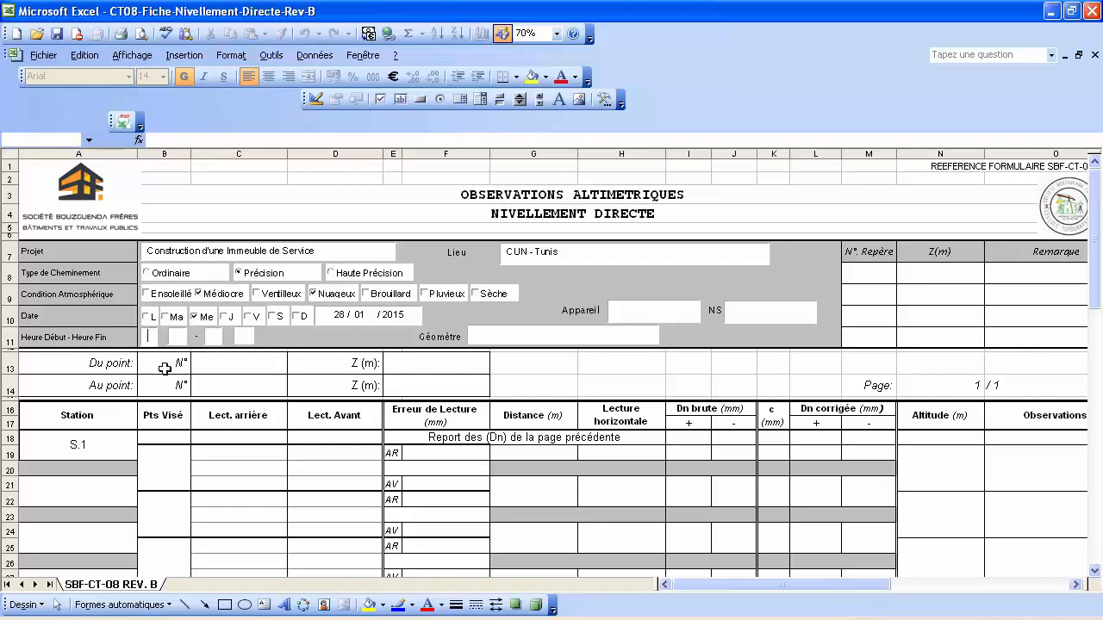
Enter start time 07:40 and end time 08:15.
{"action": "type", "text": "07"}
{"action": "left_click", "coordinate": [182, 337]}
{"action": "type", "text": "40"}
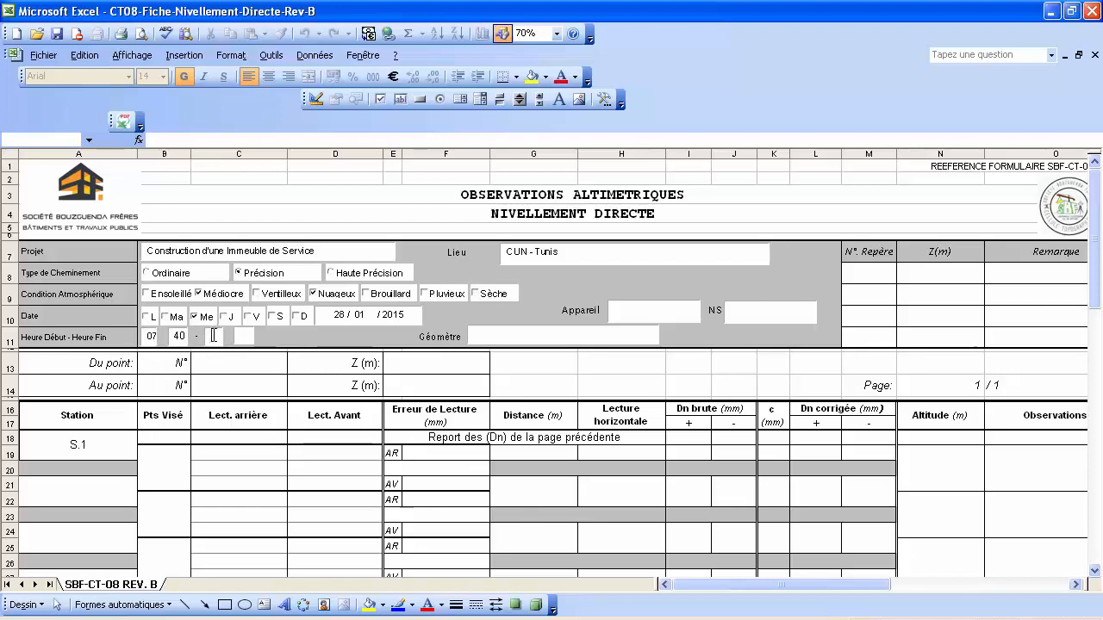
{"action": "type", "text": "08"}
{"action": "left_click", "coordinate": [246, 337]}
{"action": "type", "text": "15"}
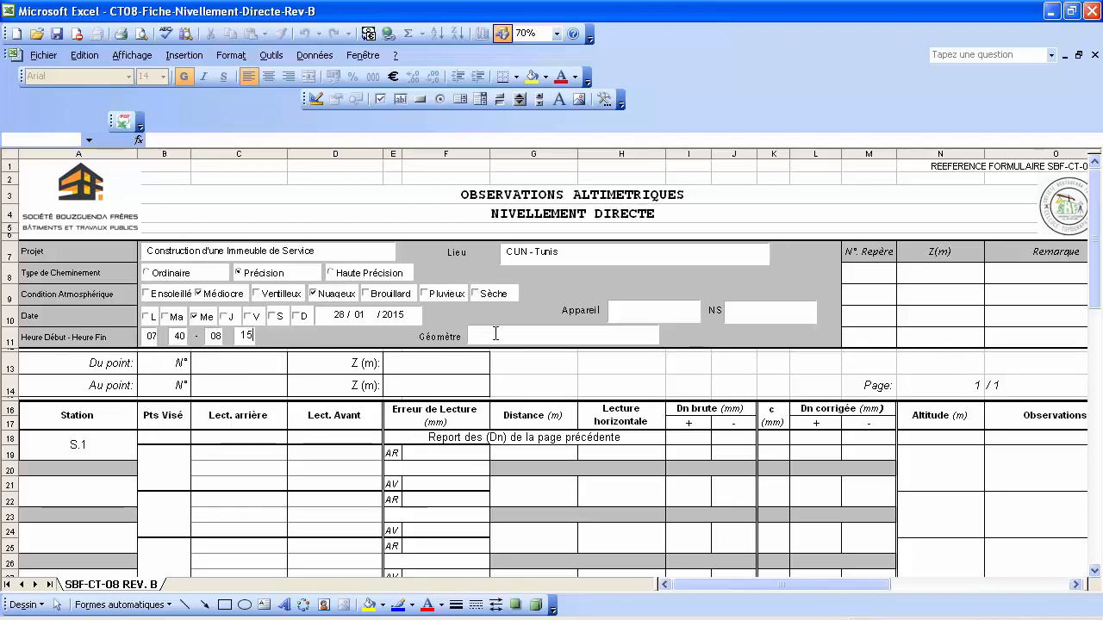
Fill in instrument Sokkia C300, serial D10365, and the surveyor's name.
{"action": "left_click", "coordinate": [617, 313]}
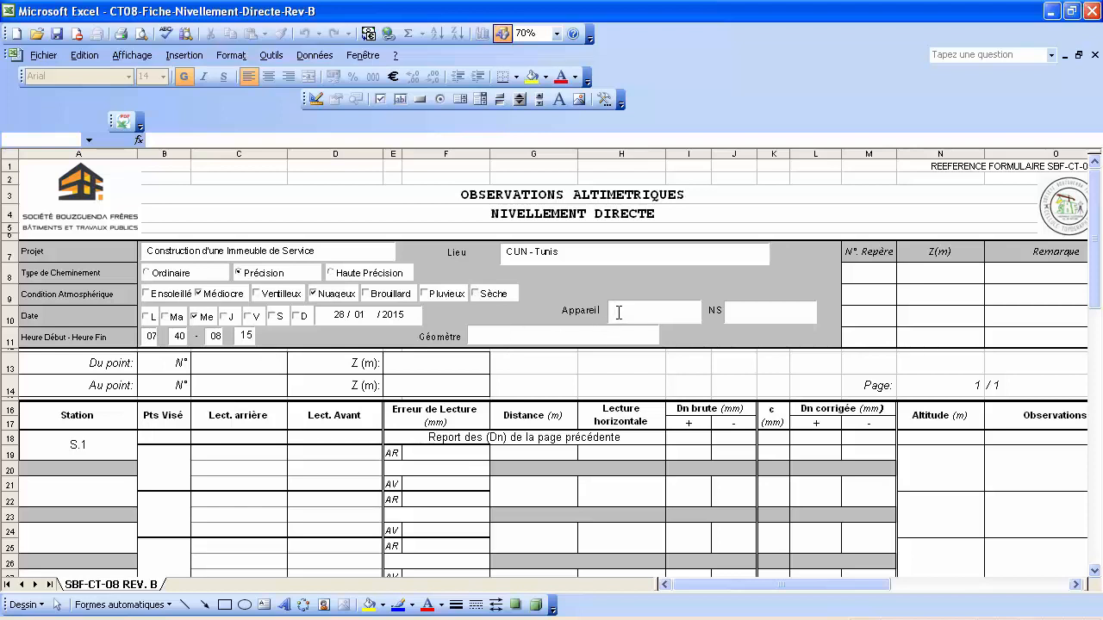
{"action": "type", "text": "Sokkia C300"}
{"action": "left_click", "coordinate": [759, 308]}
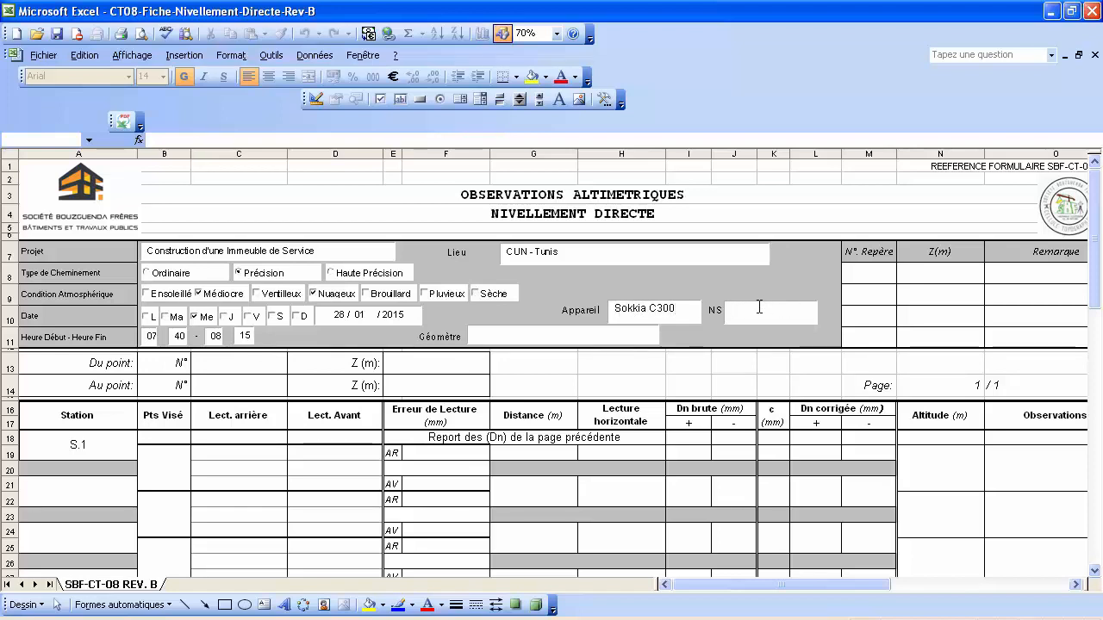
{"action": "type", "text": "D10305"}
{"action": "left_click", "coordinate": [550, 330]}
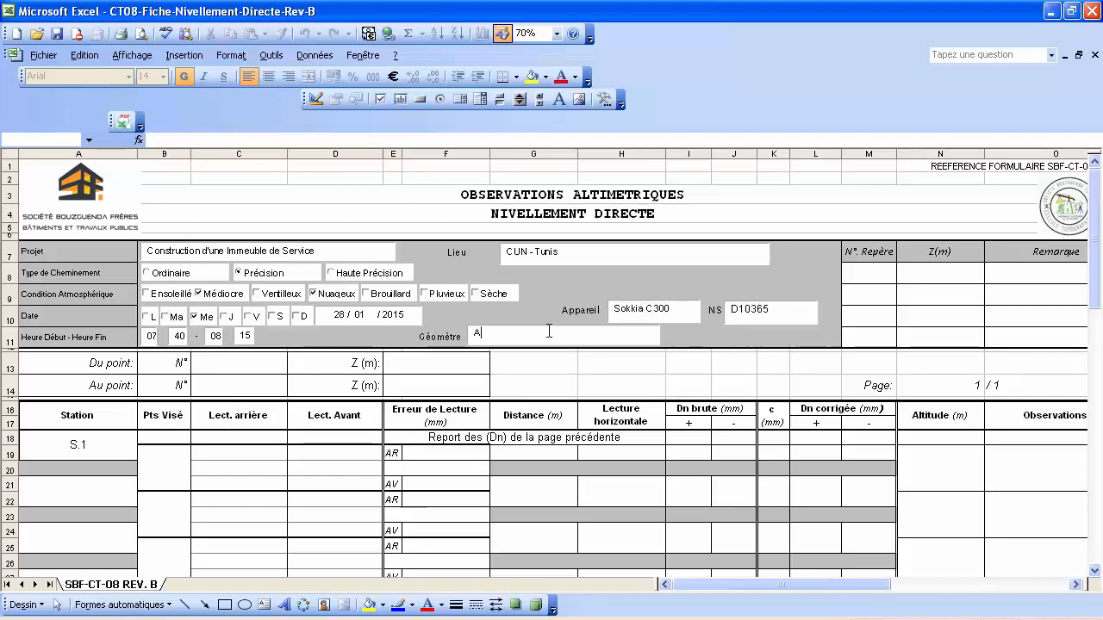
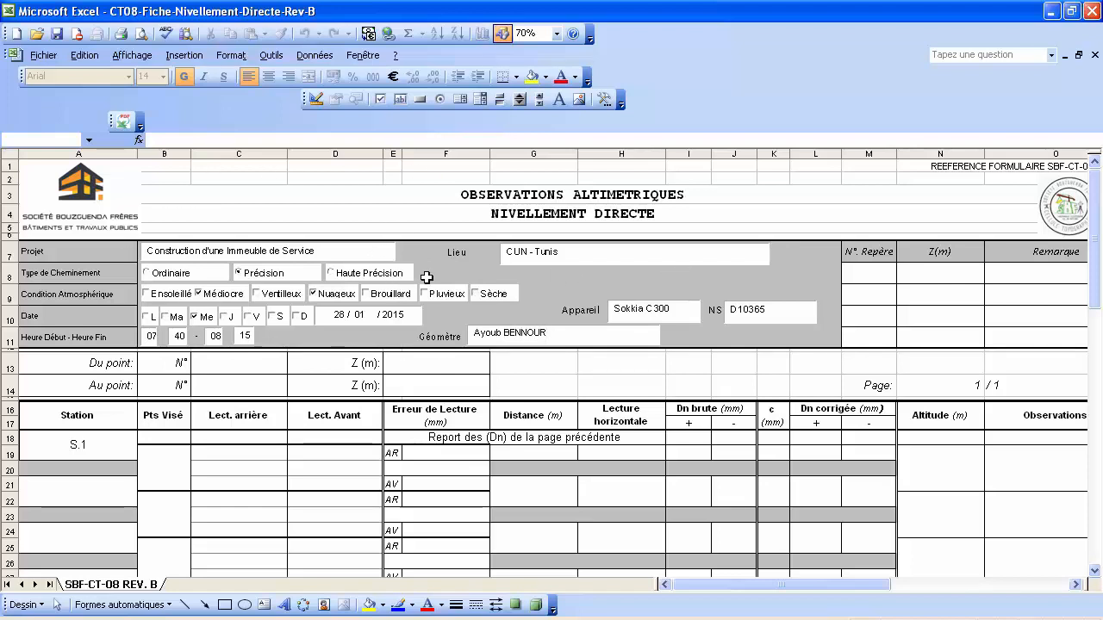
Add benchmark RN.30 at 7.356 with remark 'Repère: Tige en Fer Cimenté'.
{"action": "left_click", "coordinate": [867, 272]}
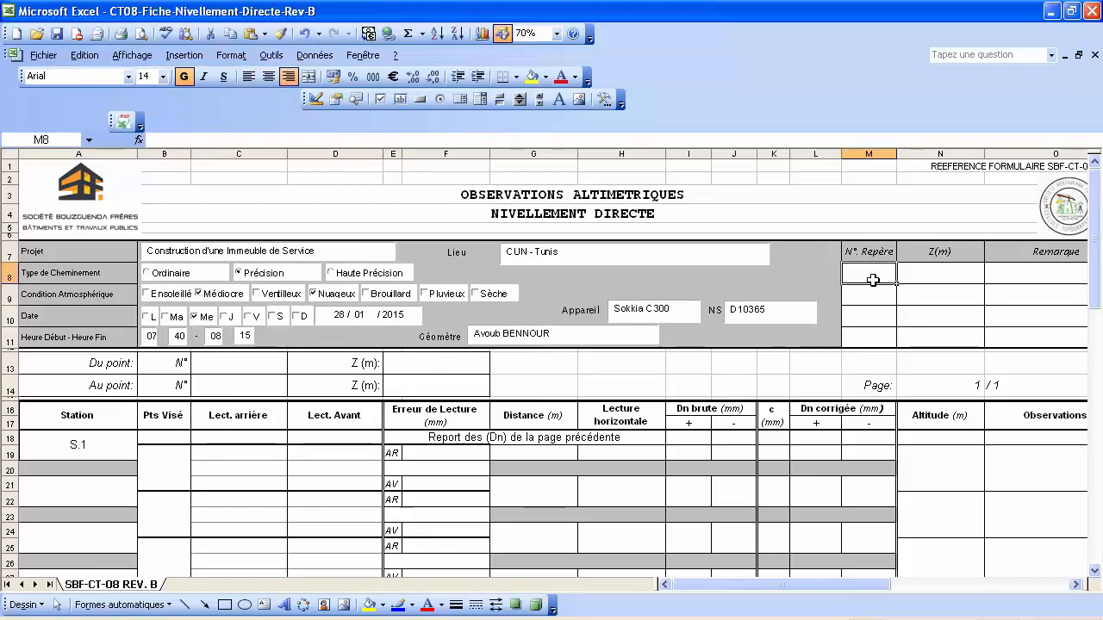
{"action": "type", "text": "RN"}
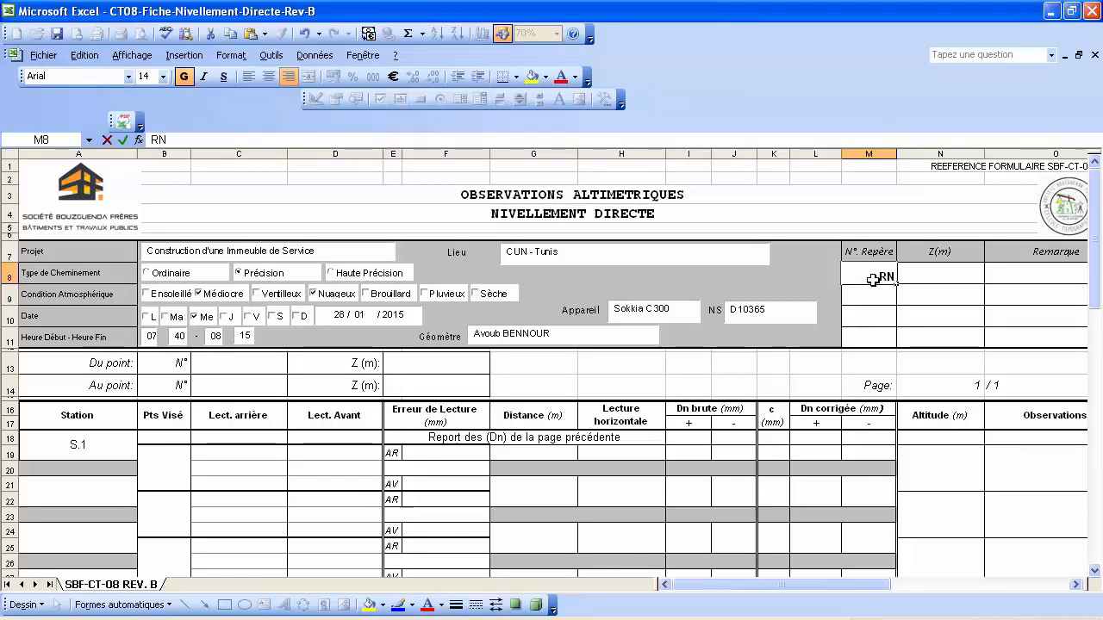
{"action": "type", "text": ".30"}
{"action": "left_click", "coordinate": [922, 273]}
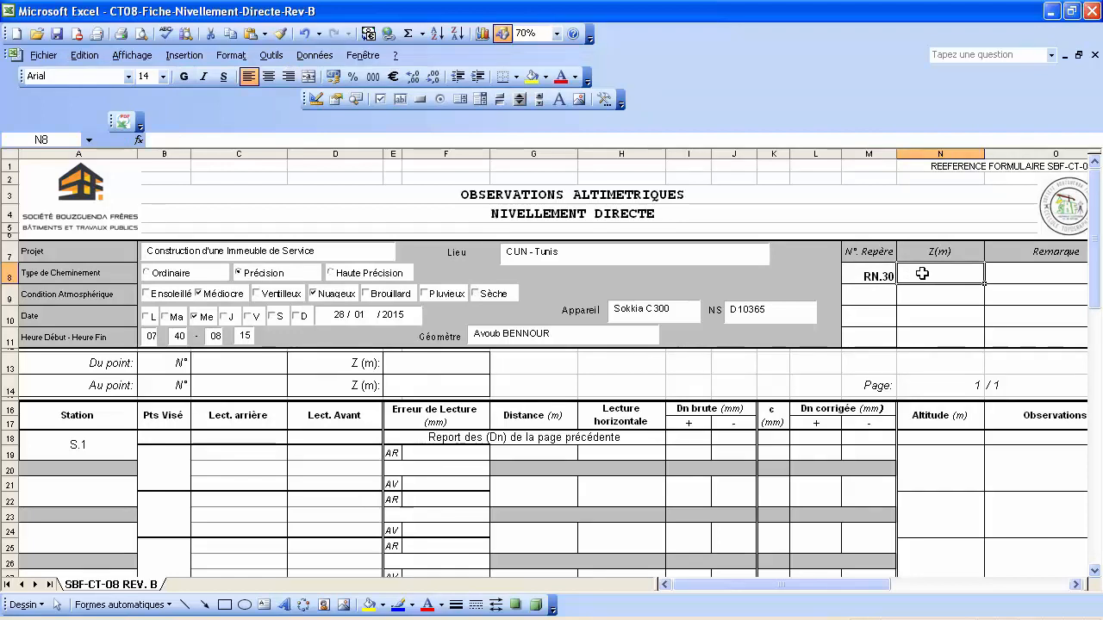
{"action": "type", "text": "7"}
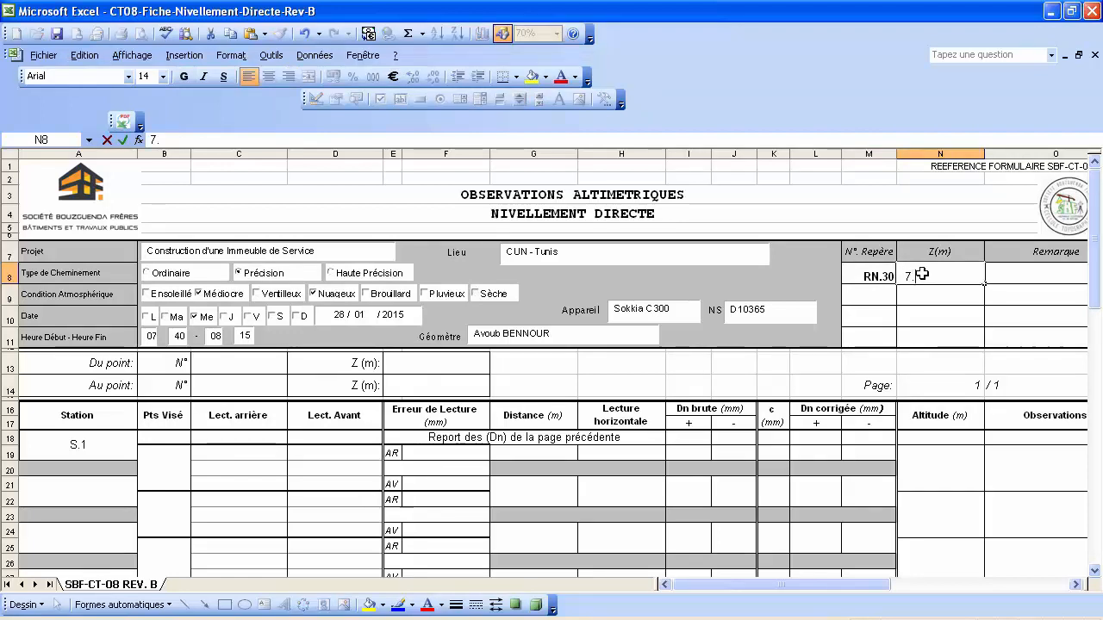
{"action": "type", "text": ".356"}
{"action": "left_click", "coordinate": [868, 297]}
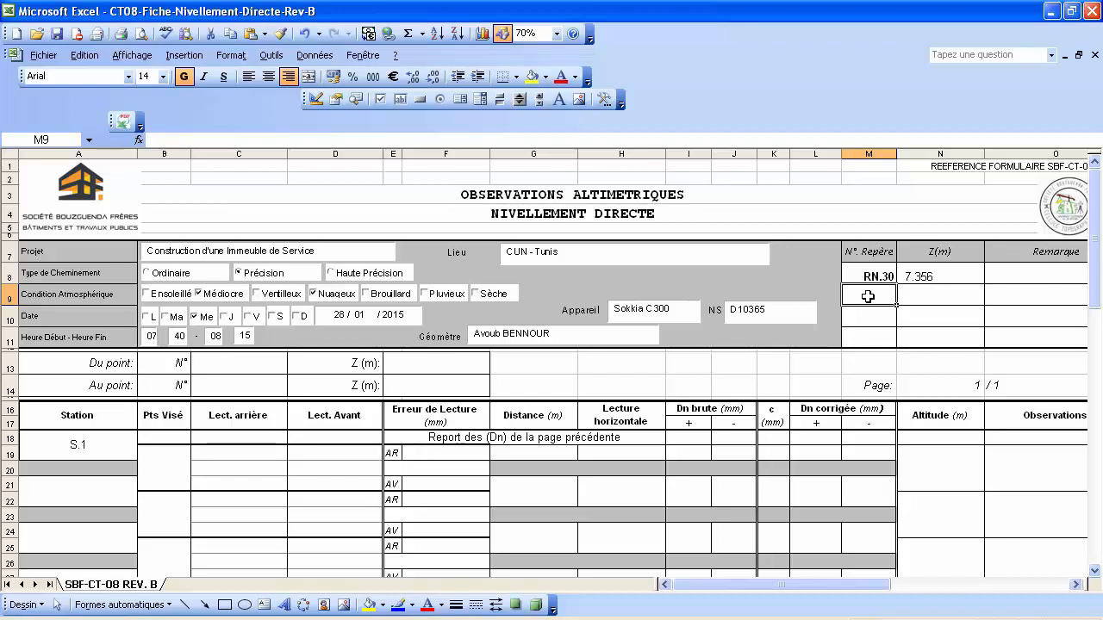
{"action": "left_click", "coordinate": [1031, 279]}
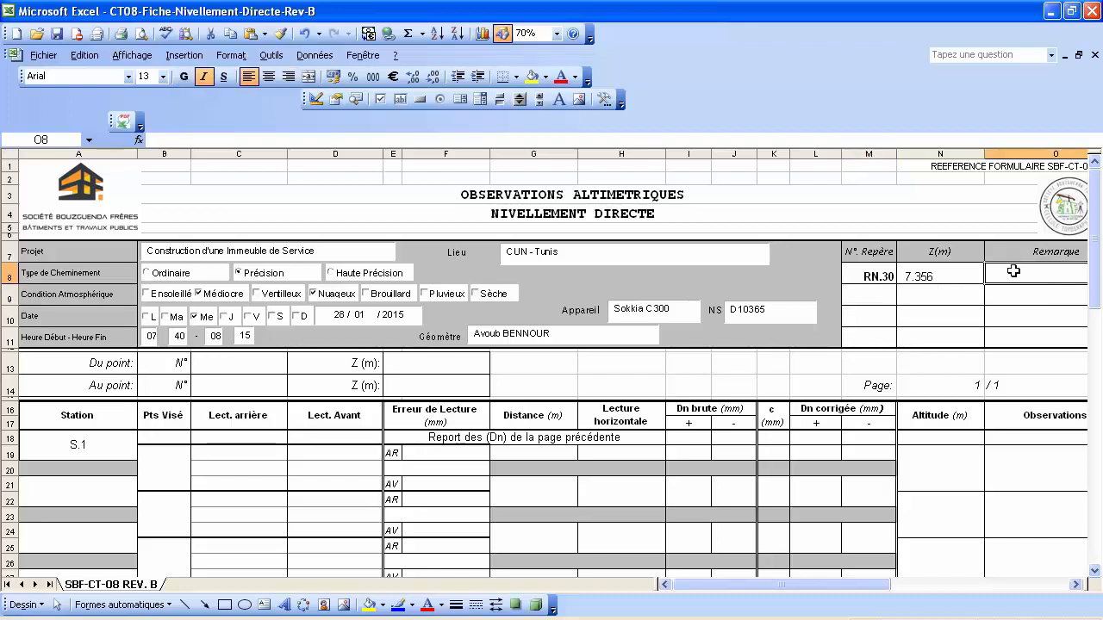
{"action": "type", "text": "Rep"}
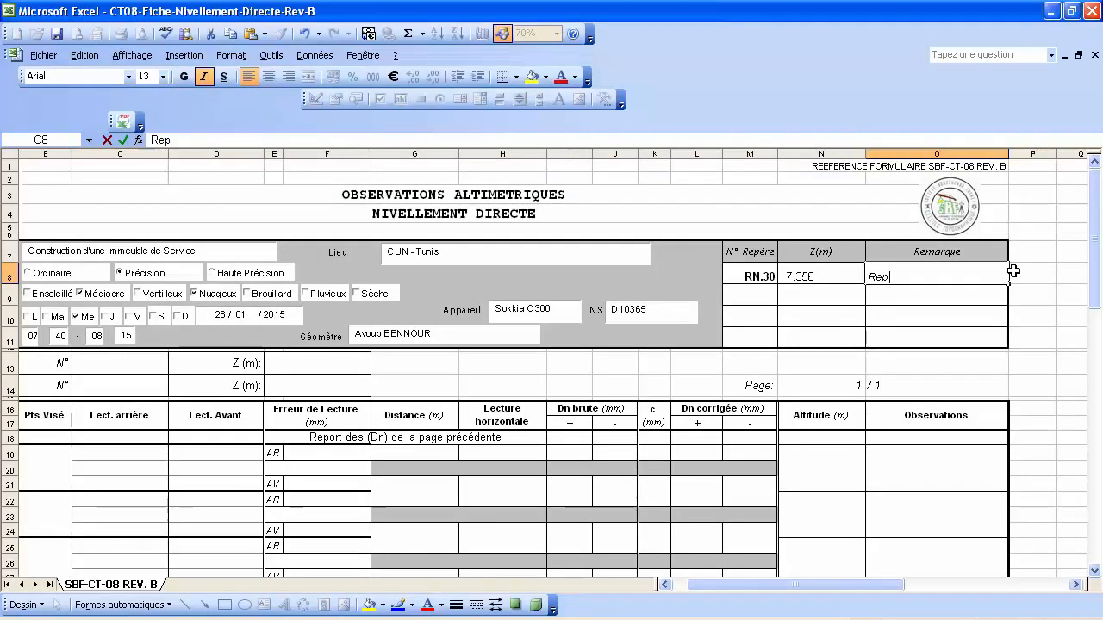
{"action": "type", "text": "ère: Tige en Fer"}
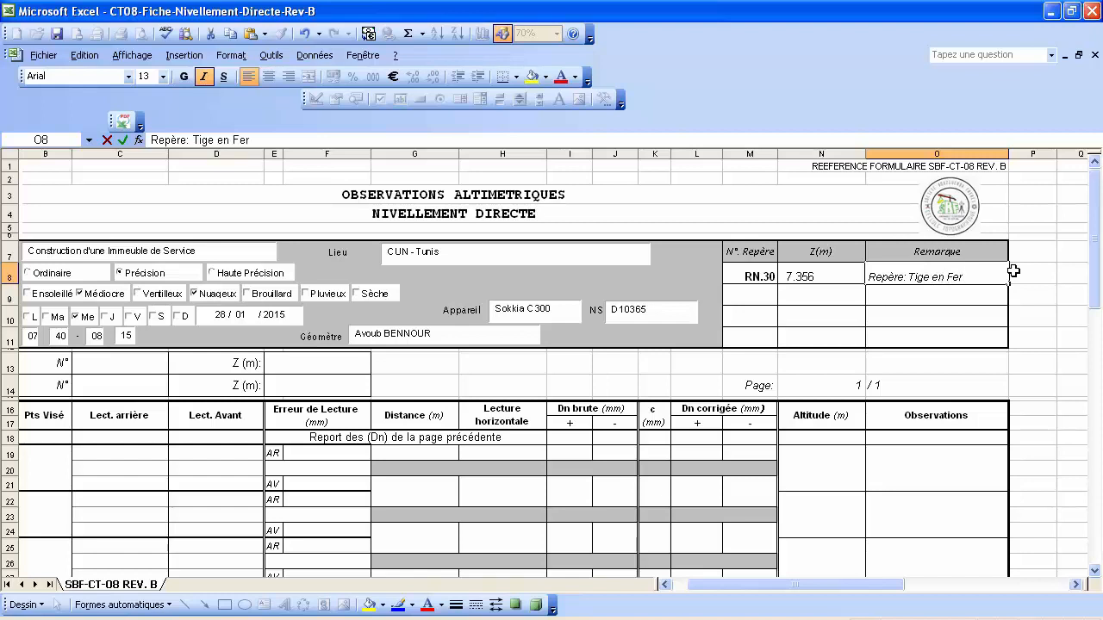
{"action": "type", "text": " Cimenté"}
{"action": "key", "text": "Return"}
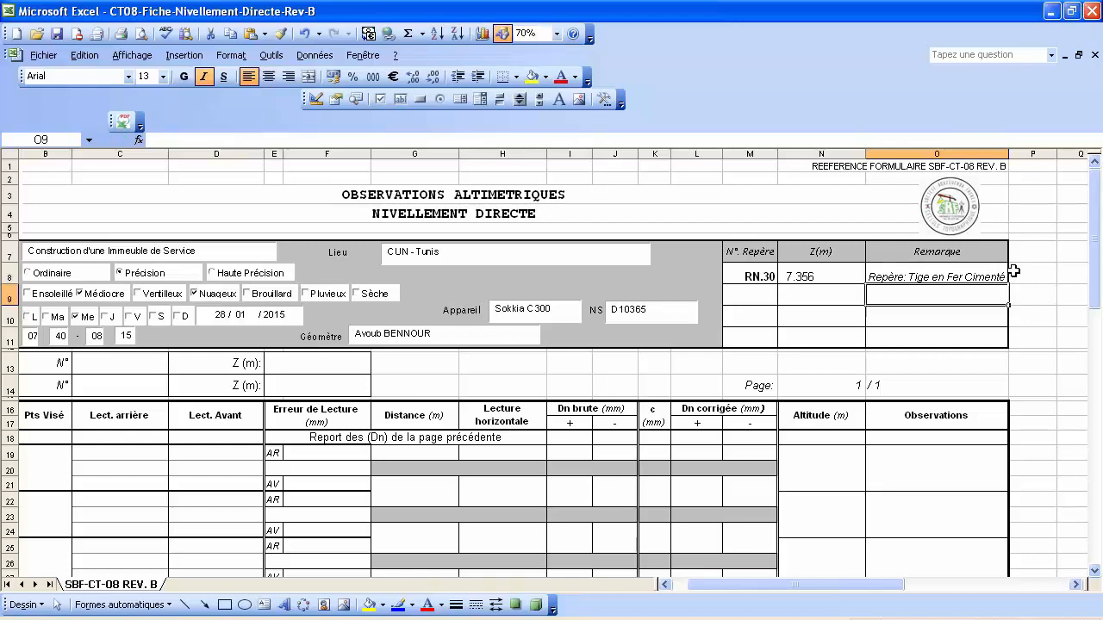
Add RN.31 at 8.059 and copy RN.30's remark into O9.
{"action": "left_click", "coordinate": [755, 292]}
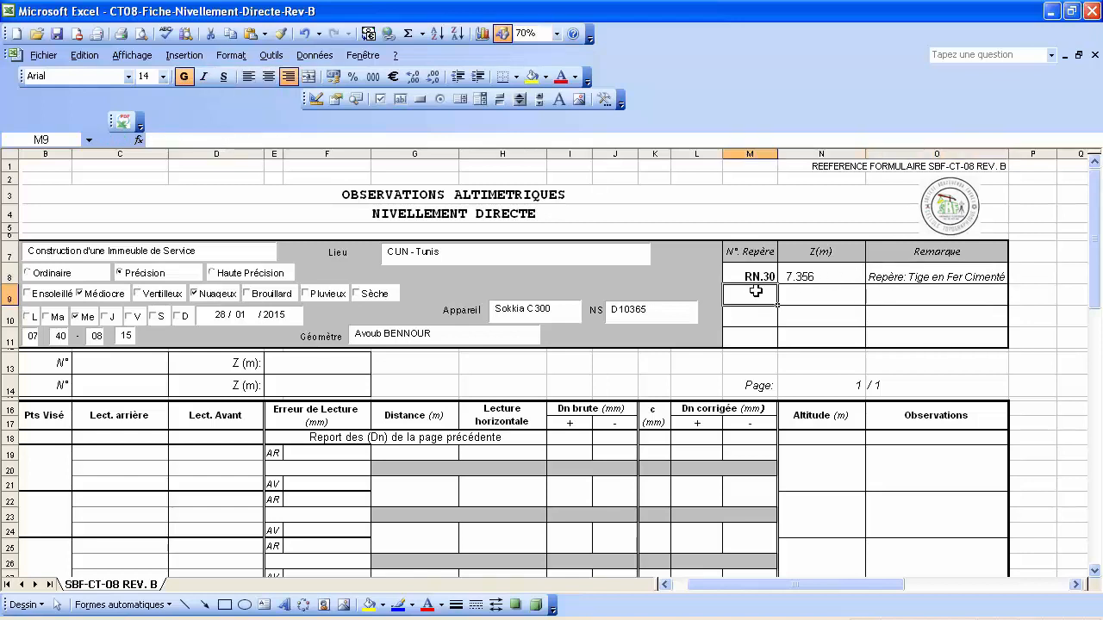
{"action": "type", "text": "RN."}
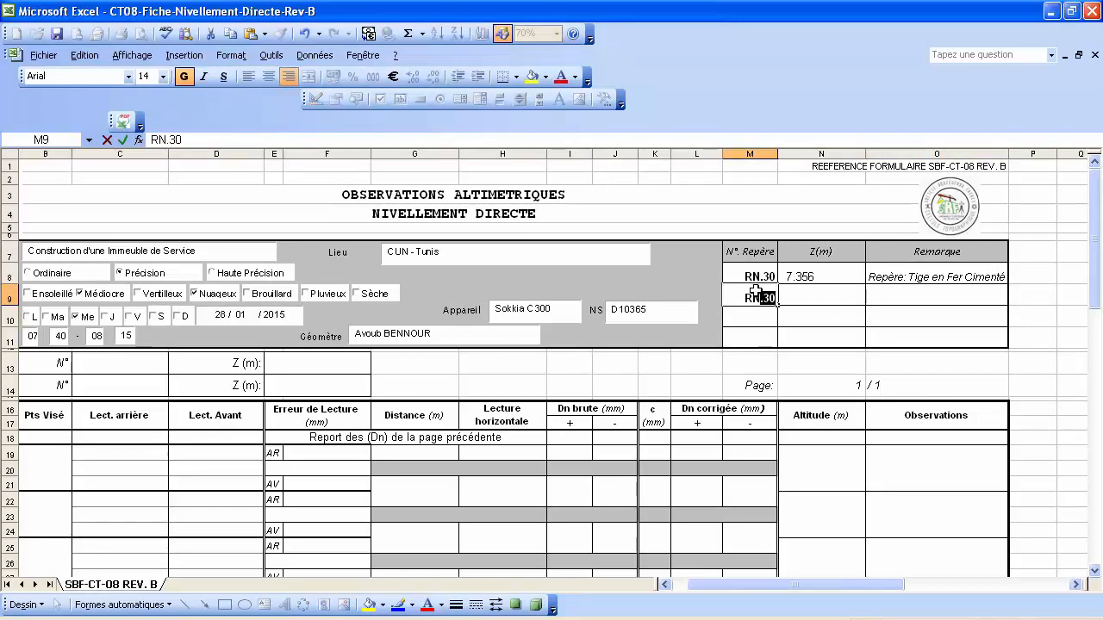
{"action": "type", "text": "31"}
{"action": "left_click", "coordinate": [803, 297]}
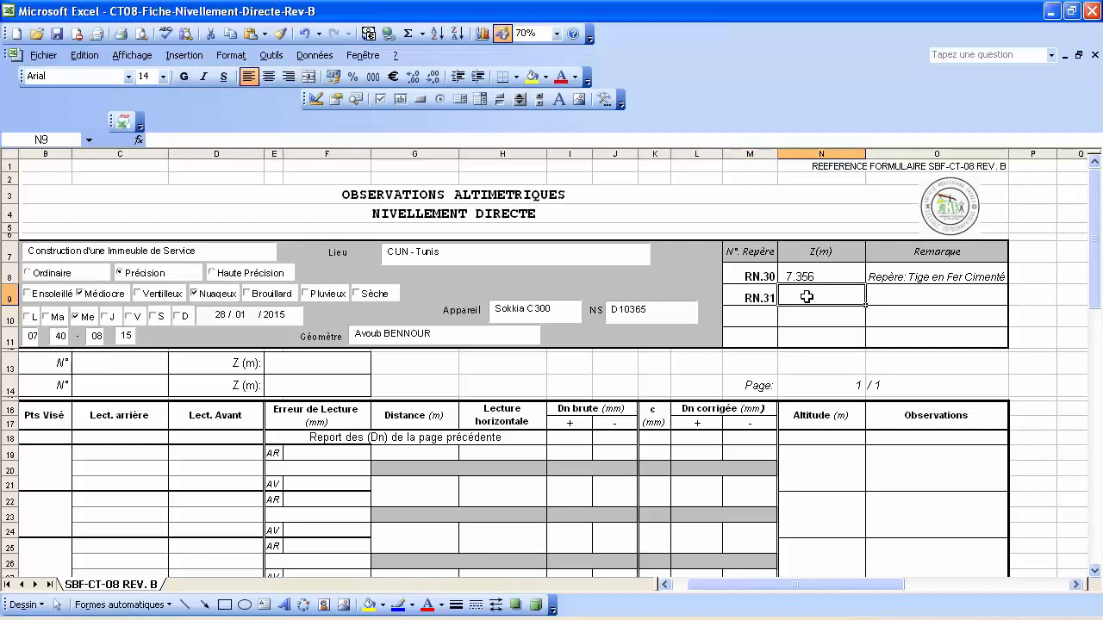
{"action": "type", "text": "8.0"}
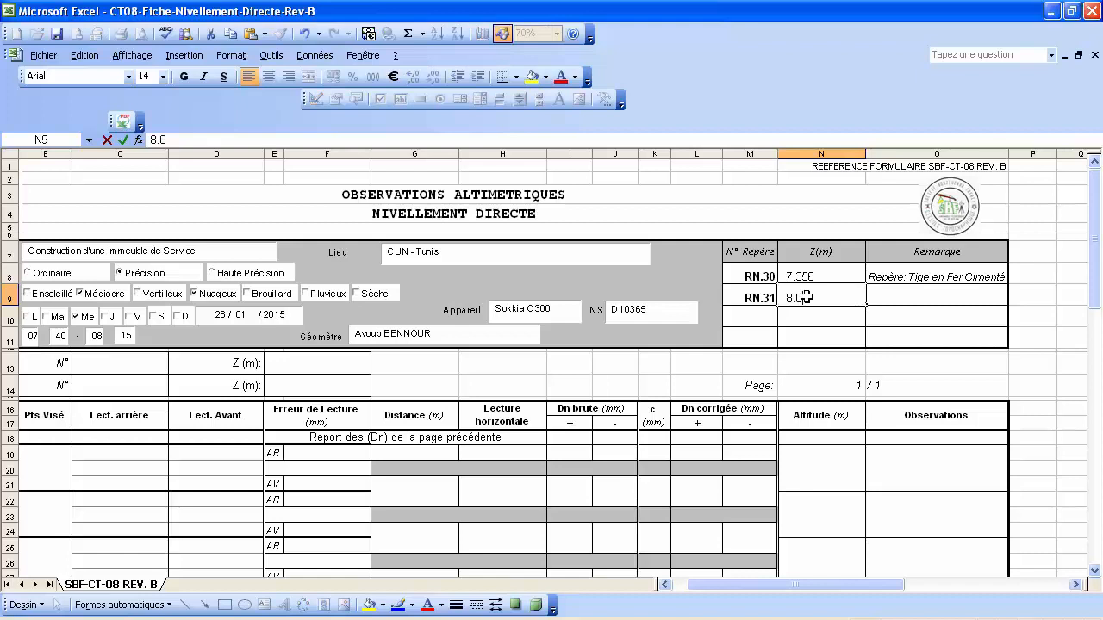
{"action": "type", "text": "59"}
{"action": "left_click", "coordinate": [897, 295]}
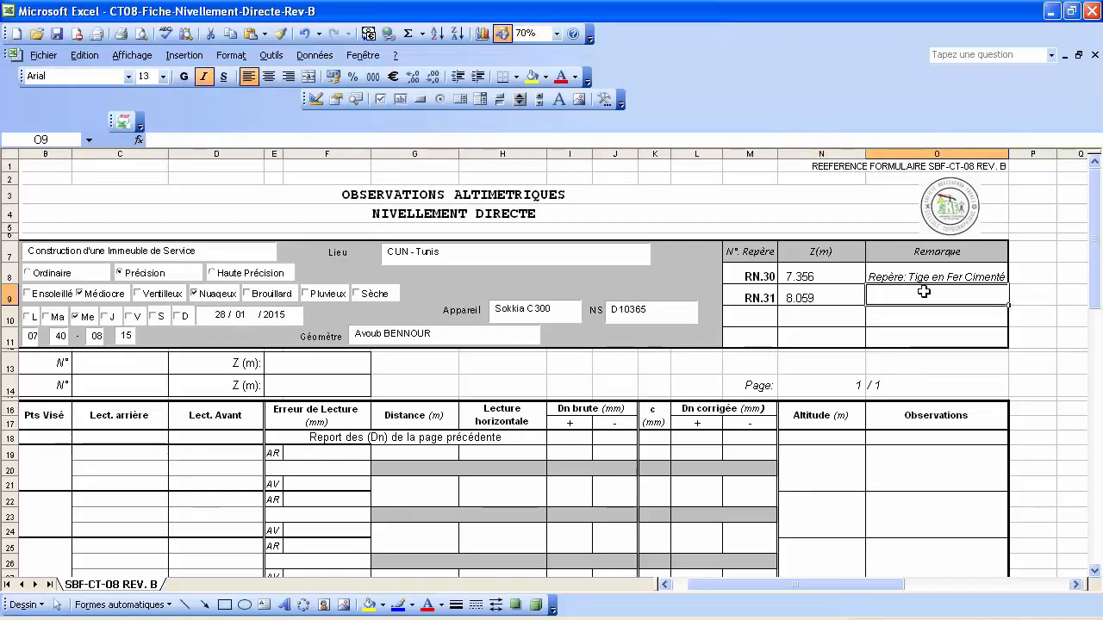
{"action": "left_click", "coordinate": [891, 274]}
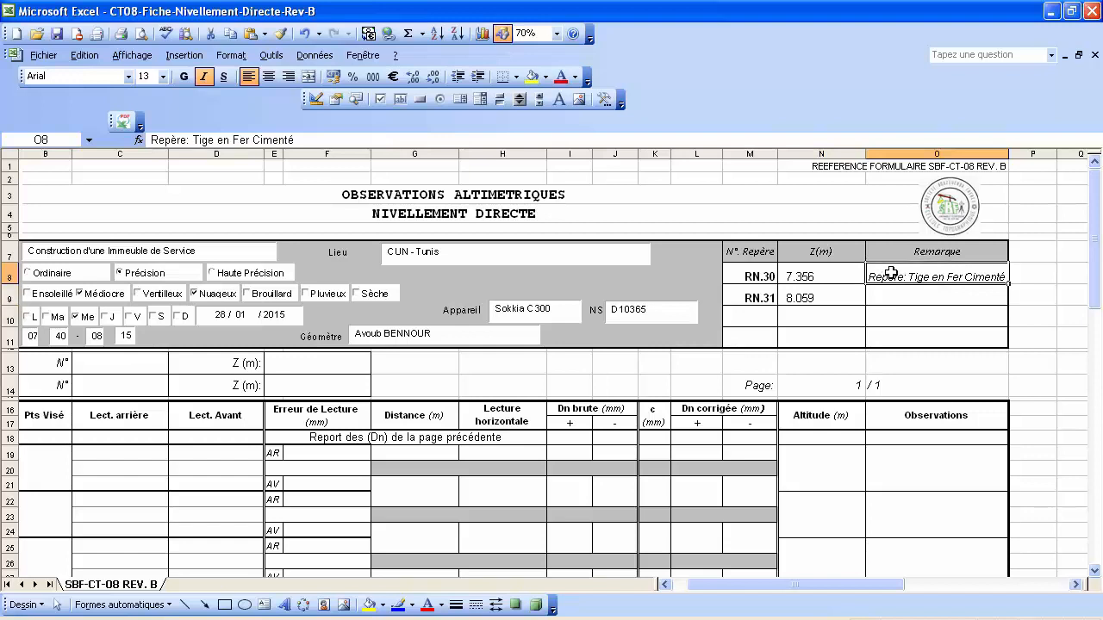
{"action": "right_click", "coordinate": [891, 275]}
{"action": "left_click", "coordinate": [950, 307]}
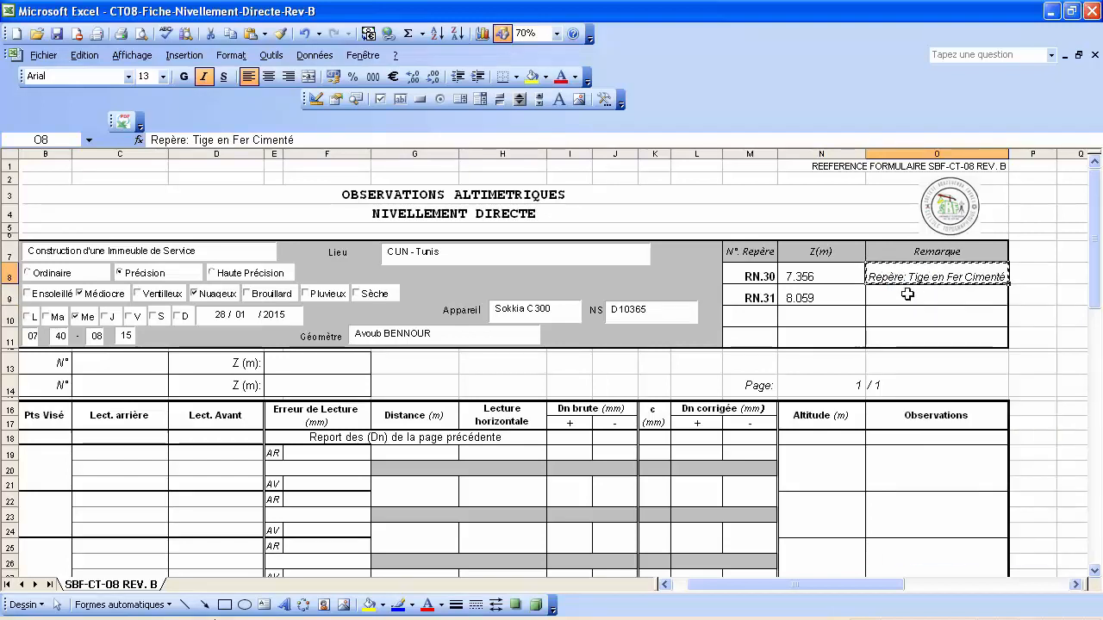
{"action": "right_click", "coordinate": [910, 296]}
{"action": "left_click", "coordinate": [948, 345]}
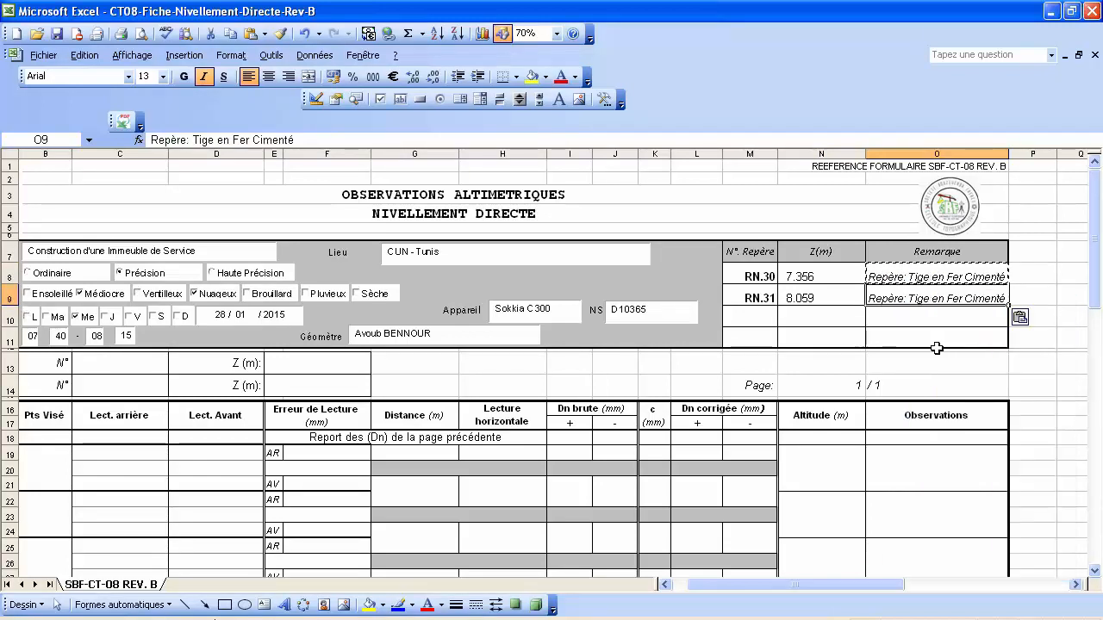
{"action": "left_click", "coordinate": [948, 341]}
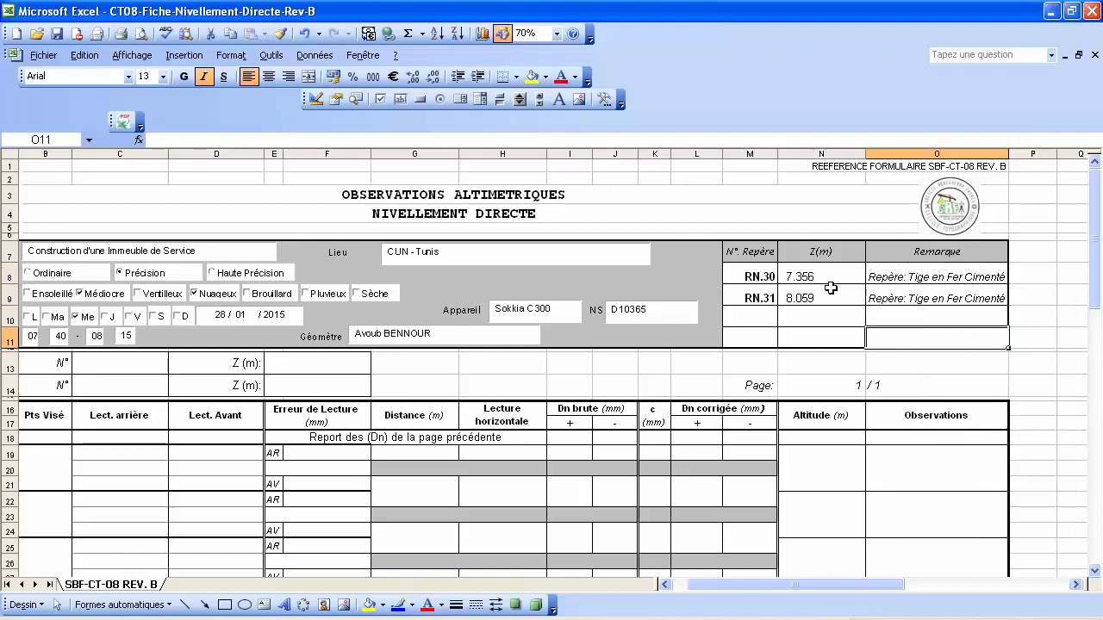
Link the Du point cells to RN.30 with =M8 in C13 and =N8 in E13.
{"action": "left_click", "coordinate": [121, 367]}
{"action": "key", "text": "Left"}
{"action": "key", "text": "Left"}
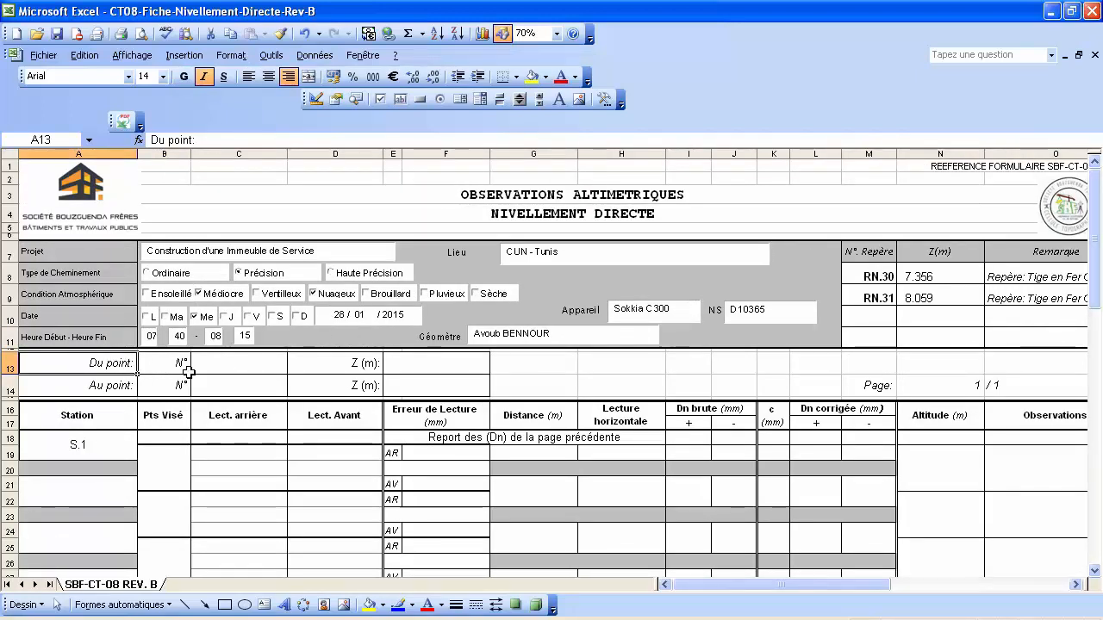
{"action": "left_click", "coordinate": [268, 360]}
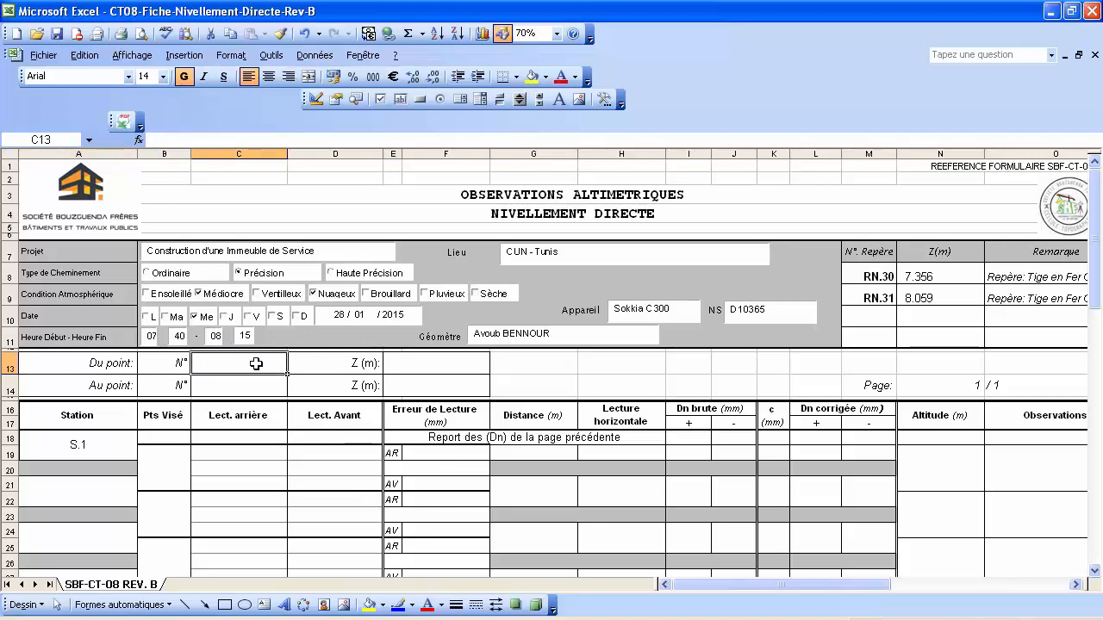
{"action": "type", "text": "="}
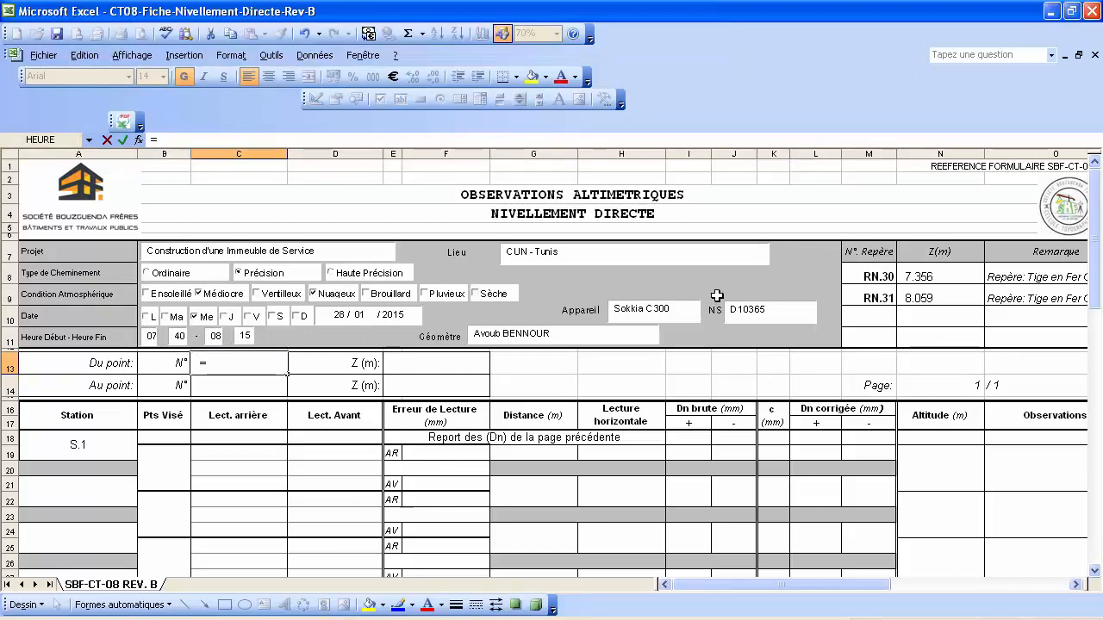
{"action": "left_click", "coordinate": [859, 273]}
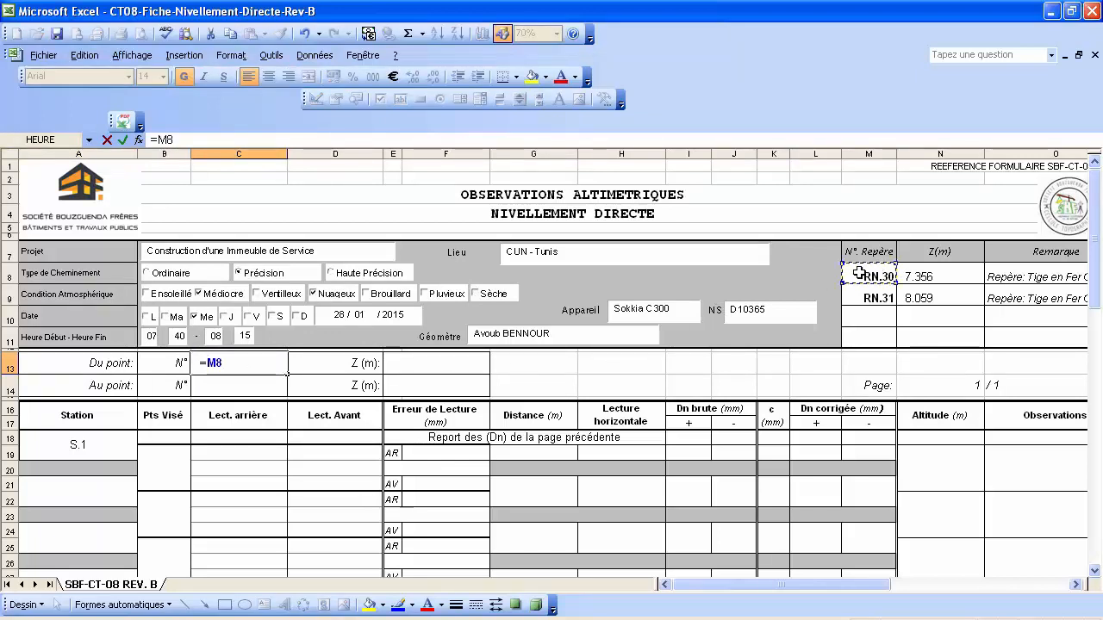
{"action": "key", "text": "Return"}
{"action": "left_click", "coordinate": [431, 364]}
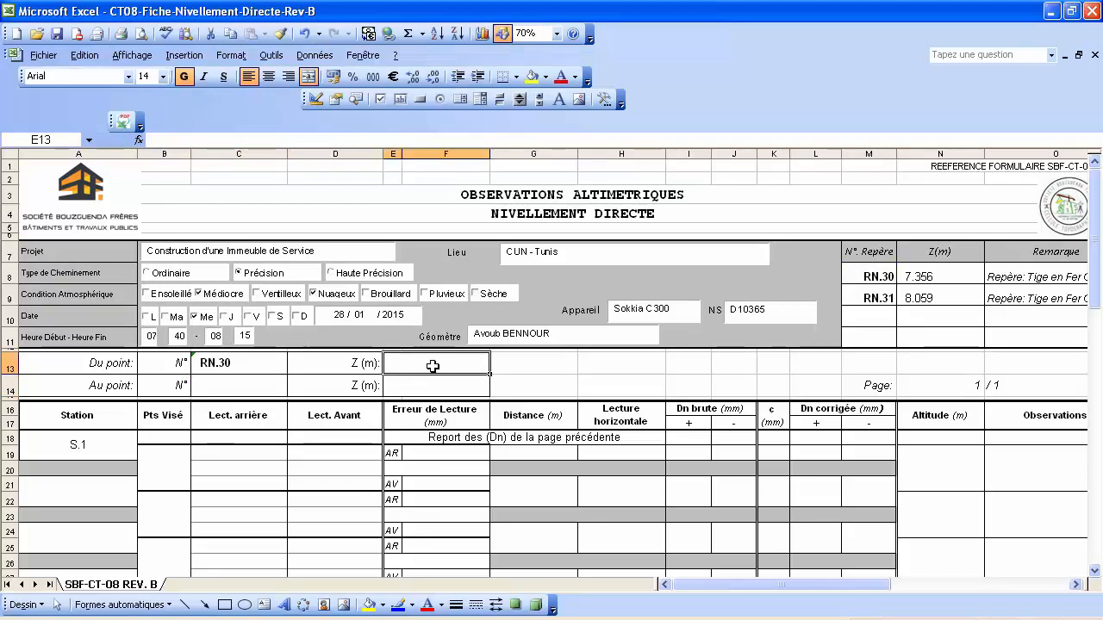
{"action": "type", "text": "="}
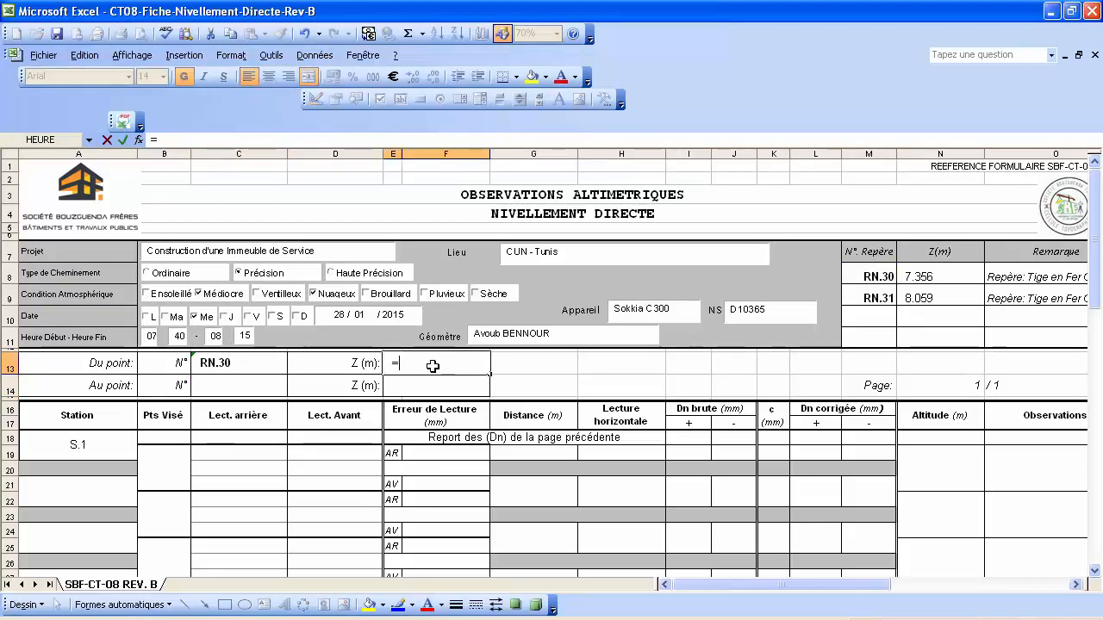
{"action": "left_click", "coordinate": [922, 275]}
{"action": "key", "text": "Return"}
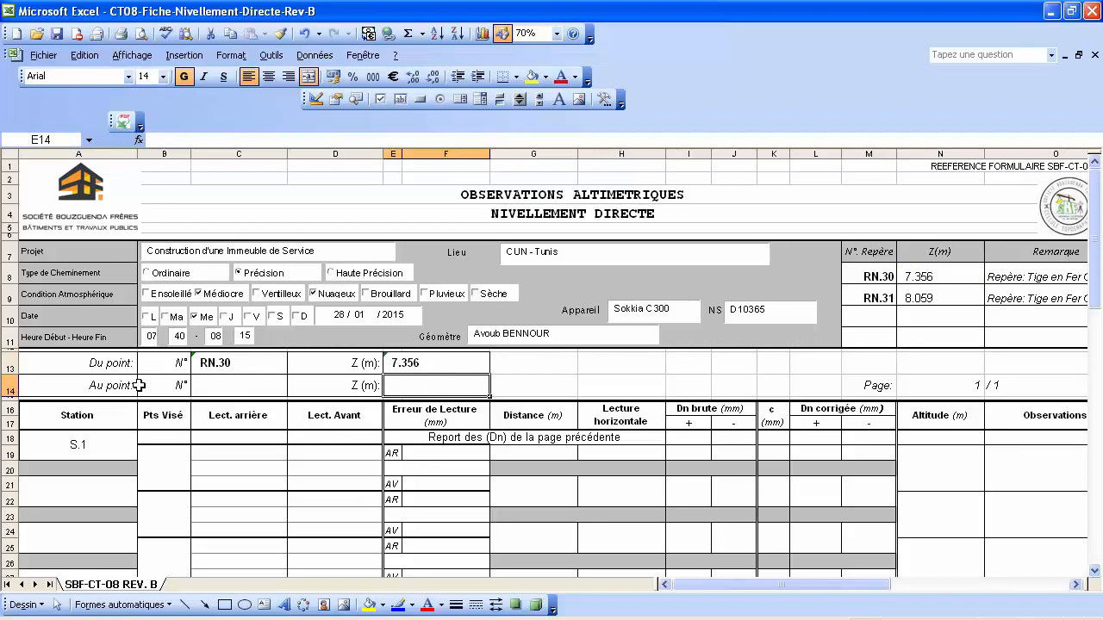
Link the Au point cells to RN.31 with =M9 in C14 and =N9 in E14.
{"action": "left_click", "coordinate": [222, 386]}
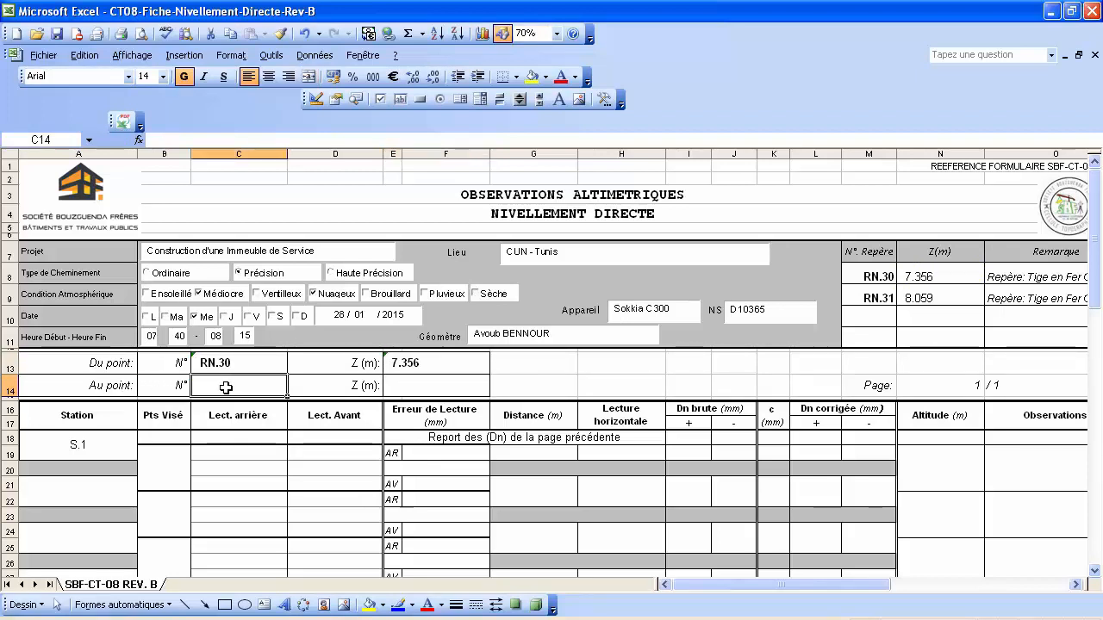
{"action": "type", "text": "="}
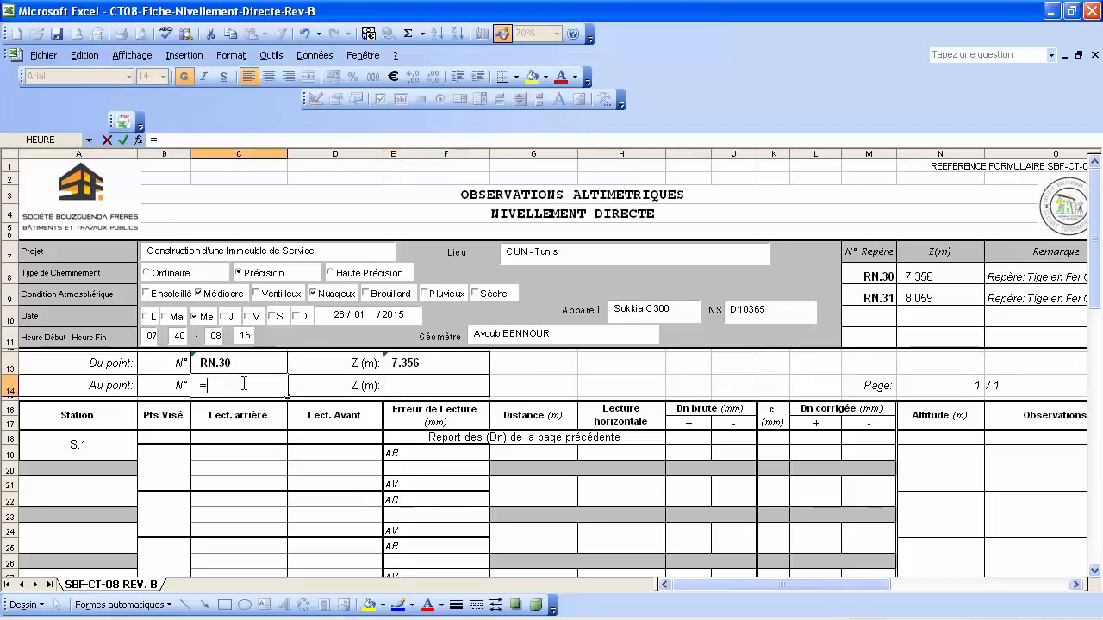
{"action": "left_click", "coordinate": [869, 298]}
{"action": "key", "text": "Return"}
{"action": "left_click", "coordinate": [407, 382]}
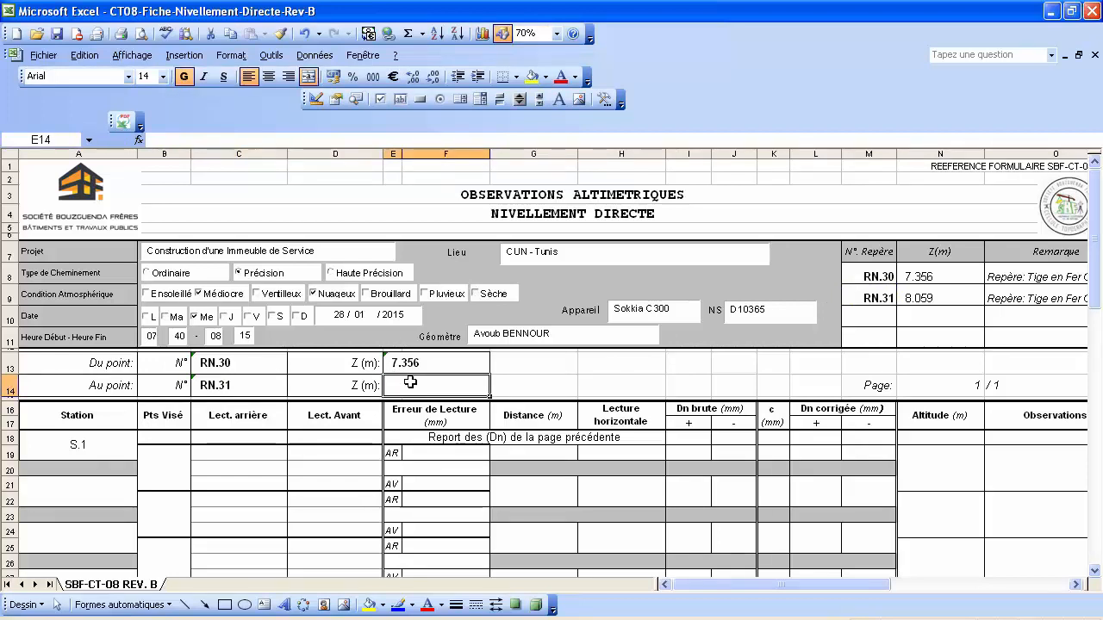
{"action": "type", "text": "="}
{"action": "left_click", "coordinate": [922, 298]}
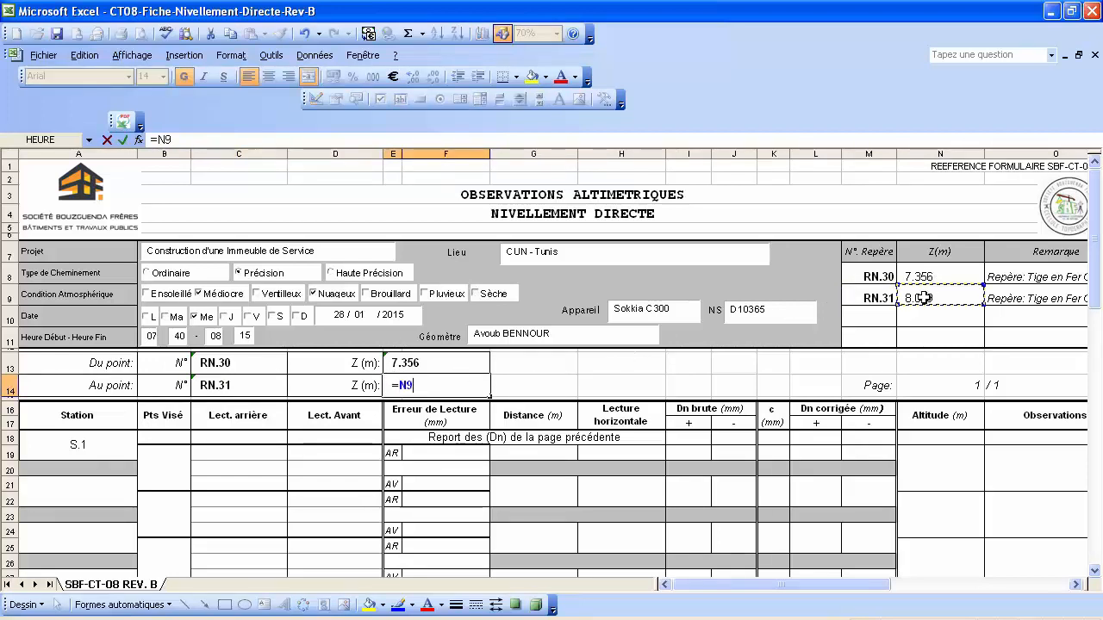
{"action": "key", "text": "Return"}
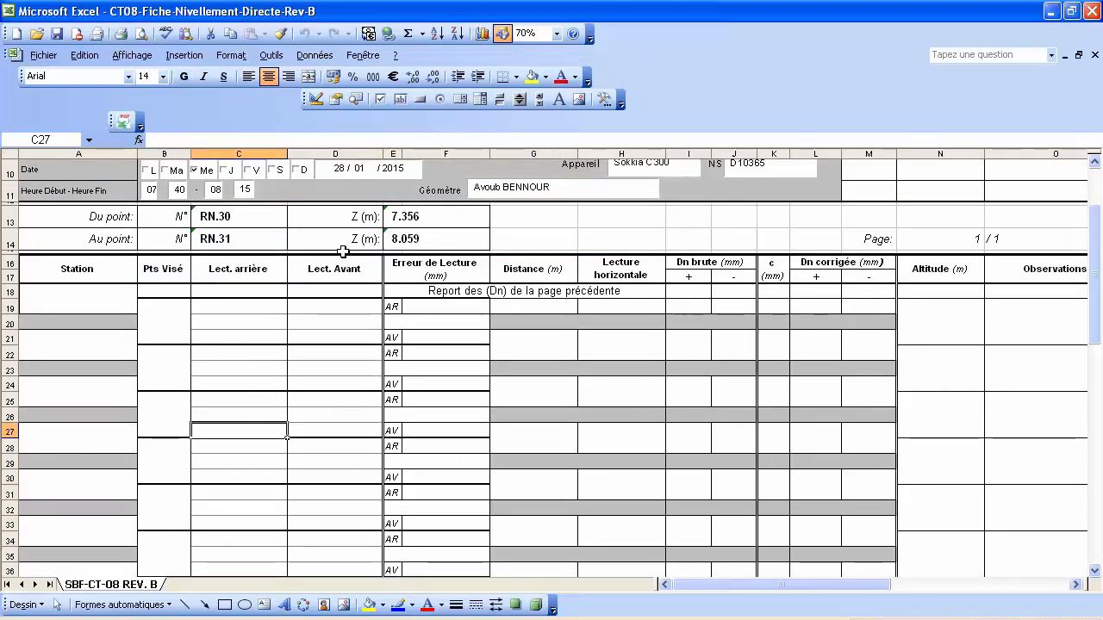
Record station S.1 sighting RN.30 with back readings 2483, 2135 and 1789.
{"action": "left_click", "coordinate": [84, 343]}
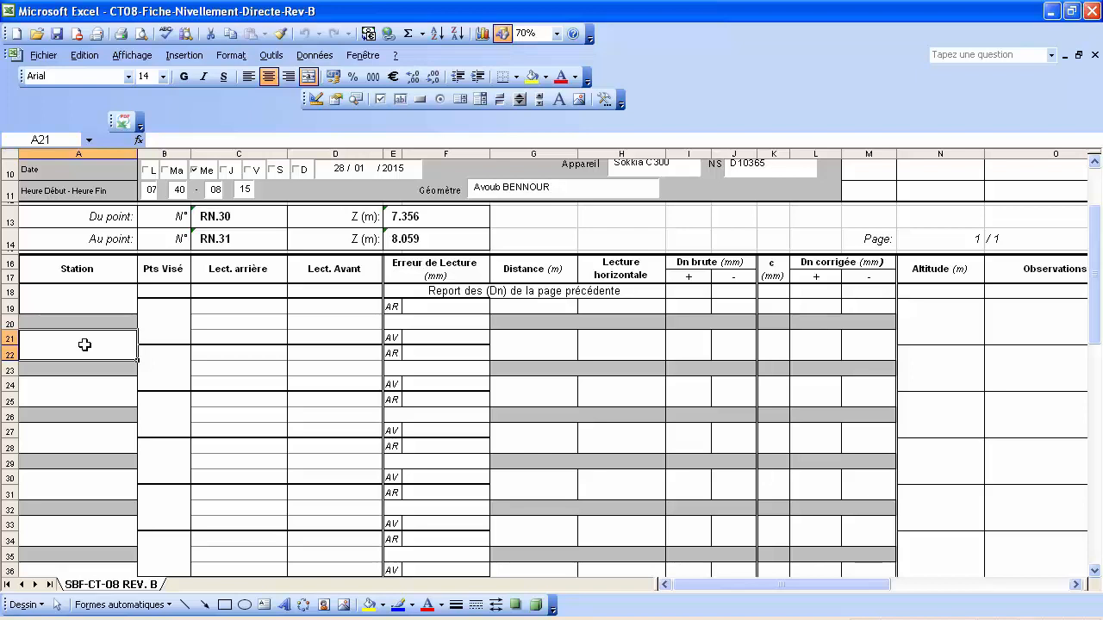
{"action": "type", "text": "S.1"}
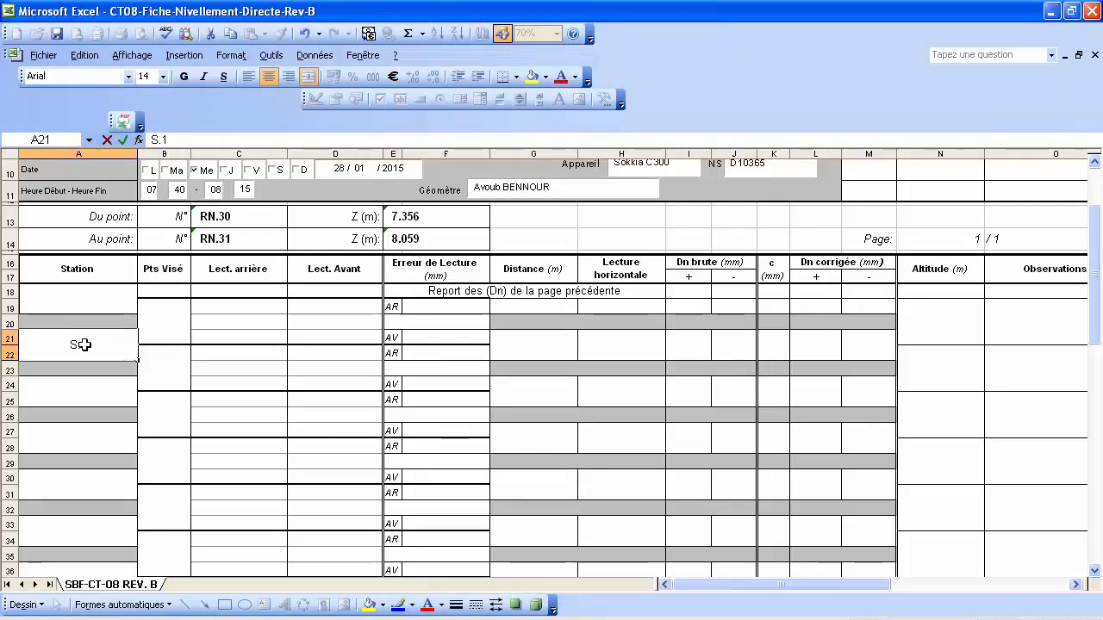
{"action": "left_click", "coordinate": [174, 319]}
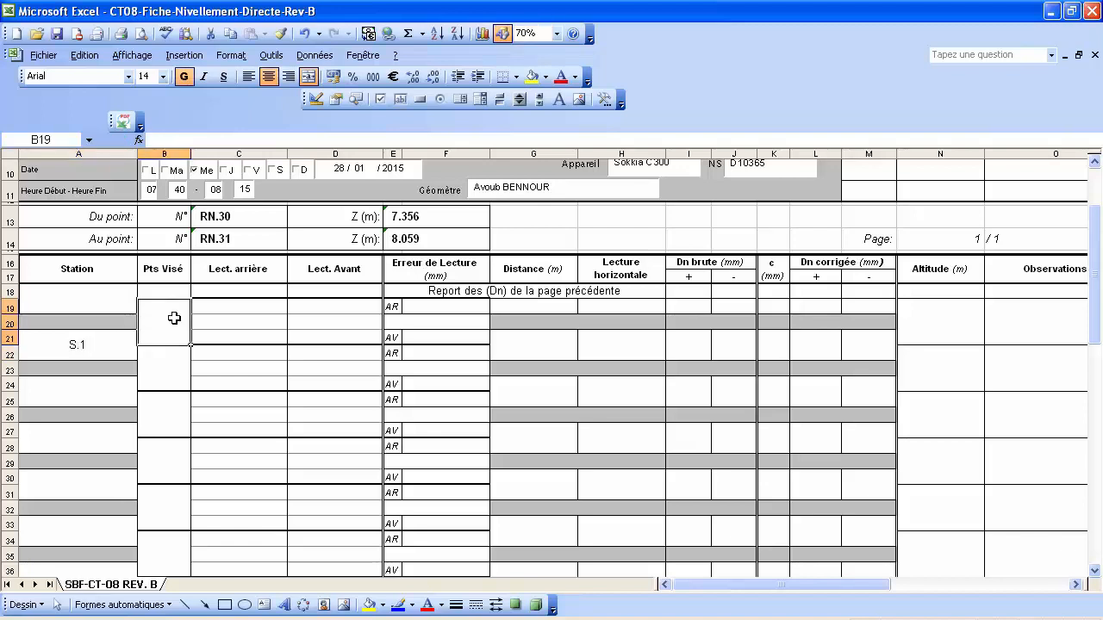
{"action": "type", "text": "RN.30"}
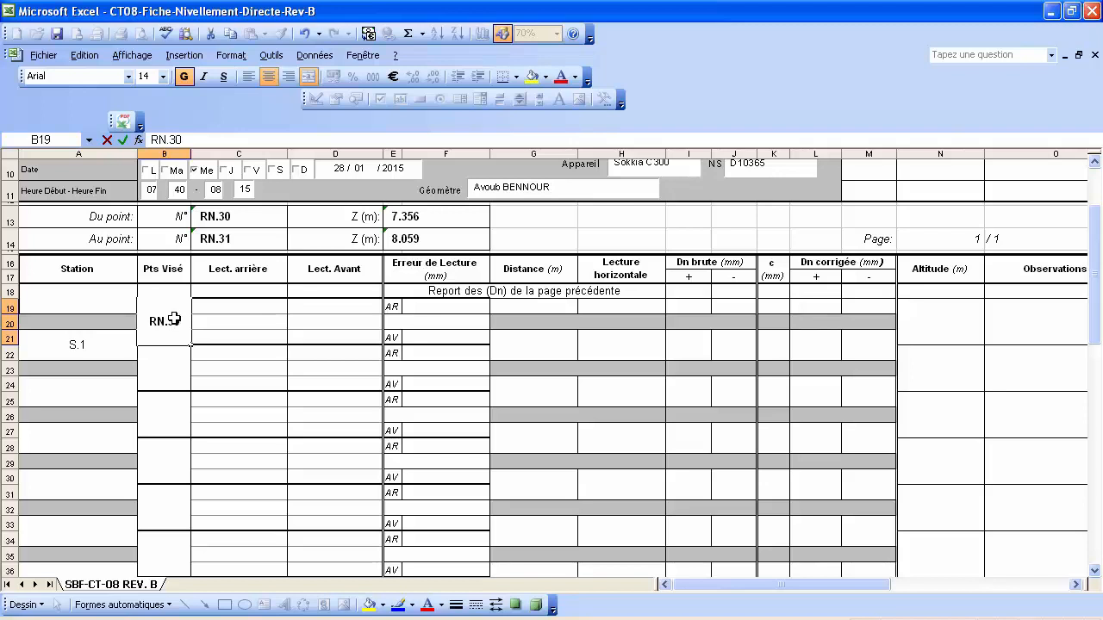
{"action": "key", "text": "Return"}
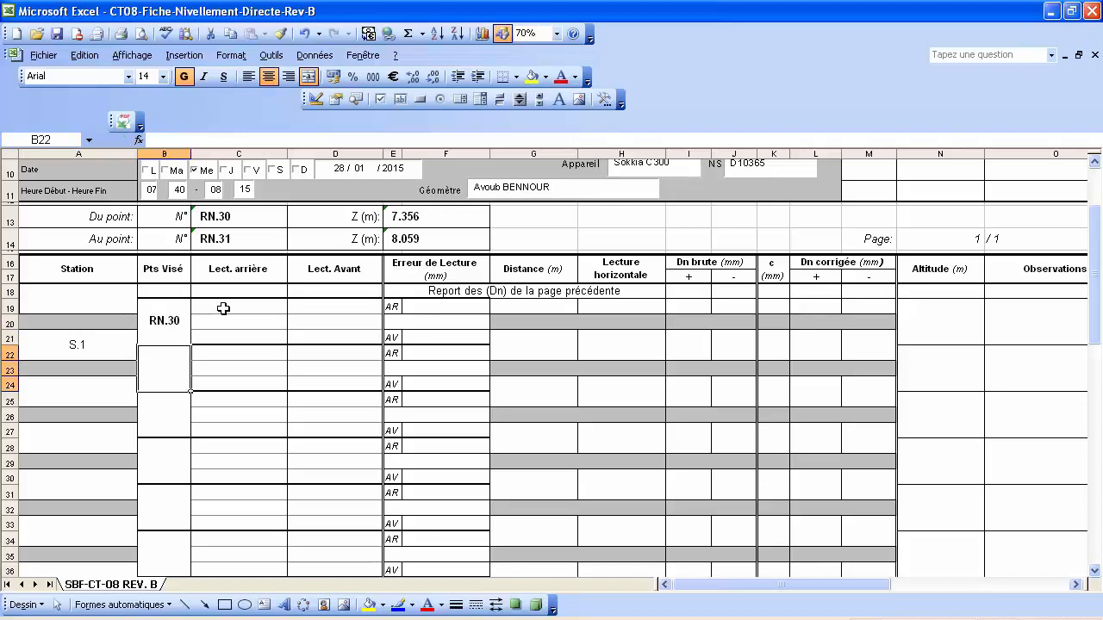
{"action": "left_click", "coordinate": [223, 309]}
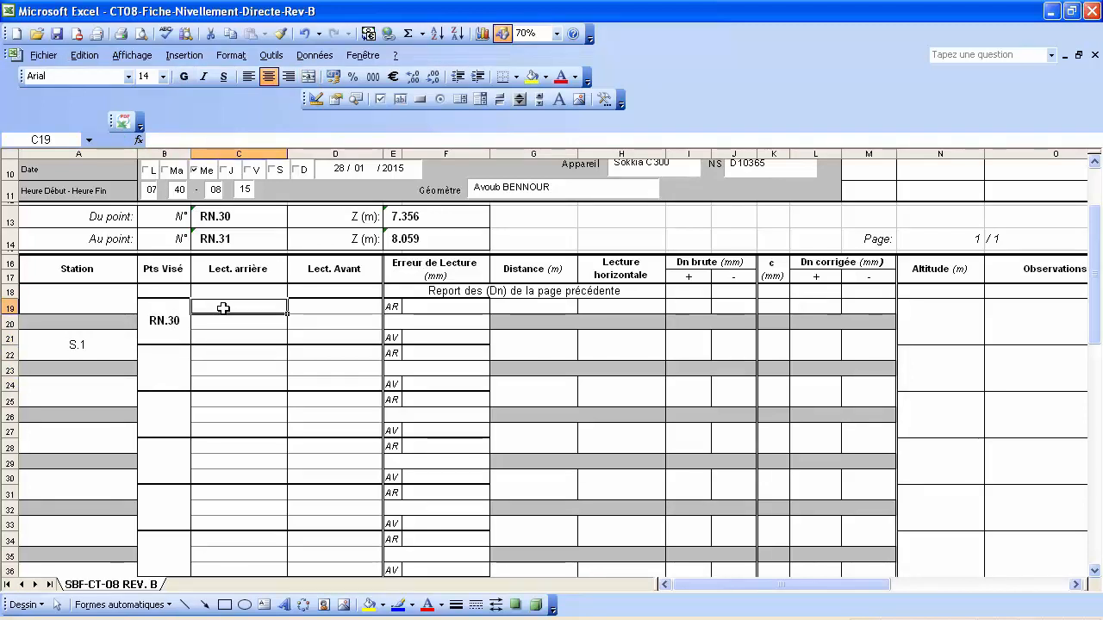
{"action": "type", "text": "2483"}
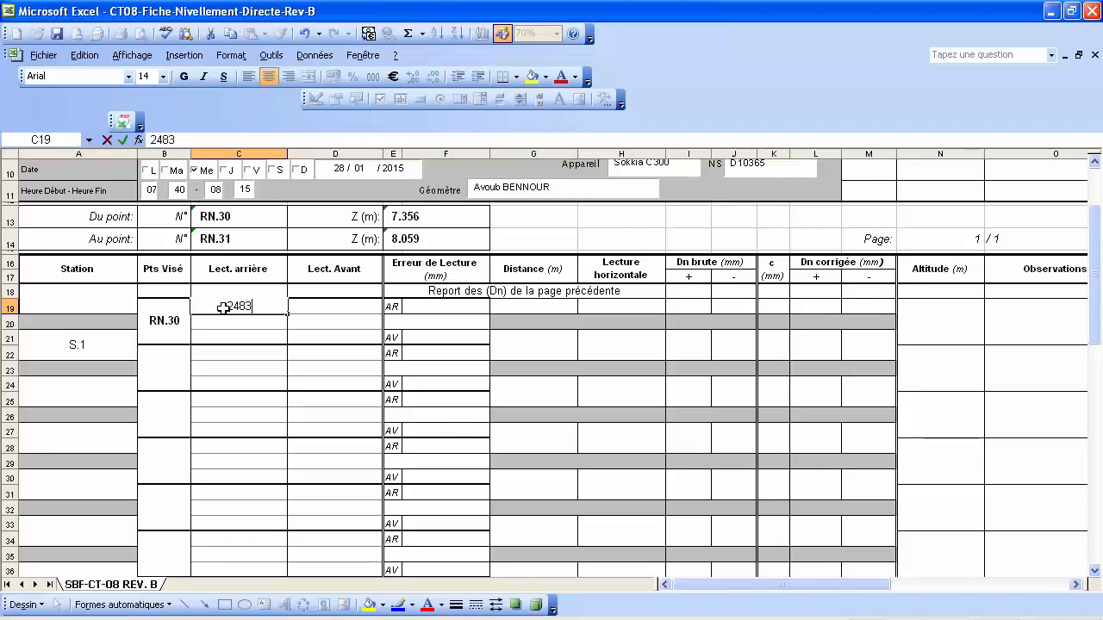
{"action": "key", "text": "Return"}
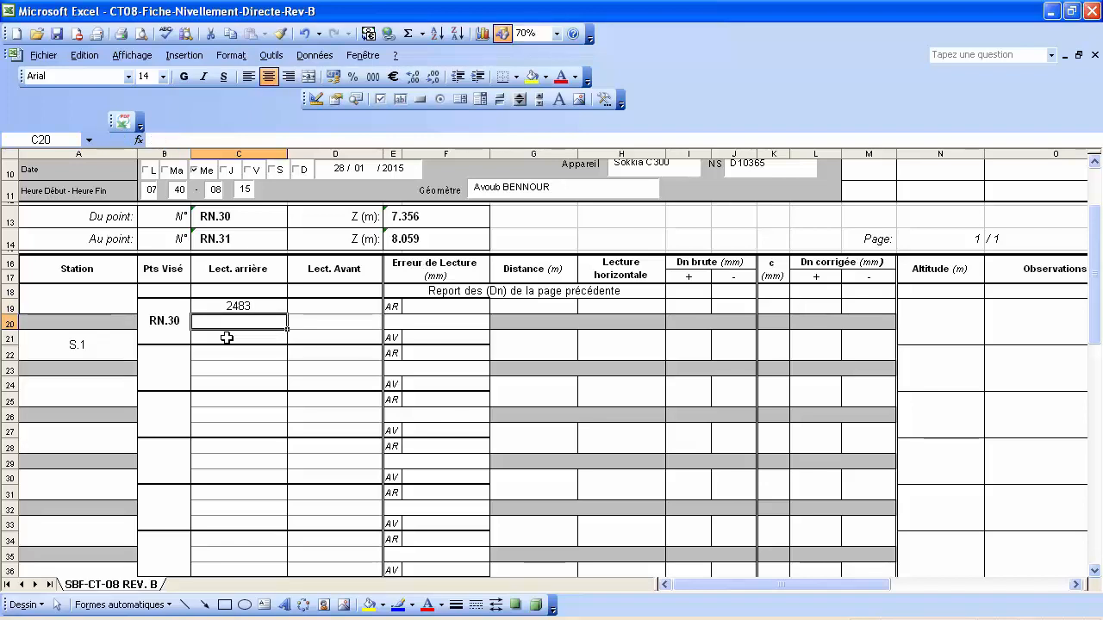
{"action": "type", "text": "2135"}
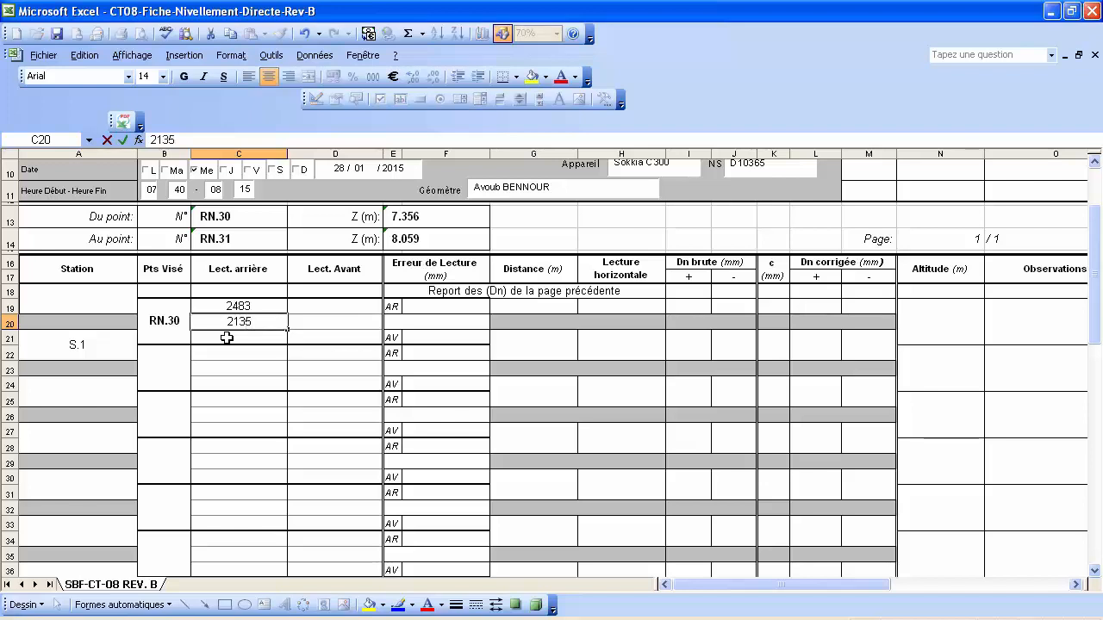
{"action": "key", "text": "Return"}
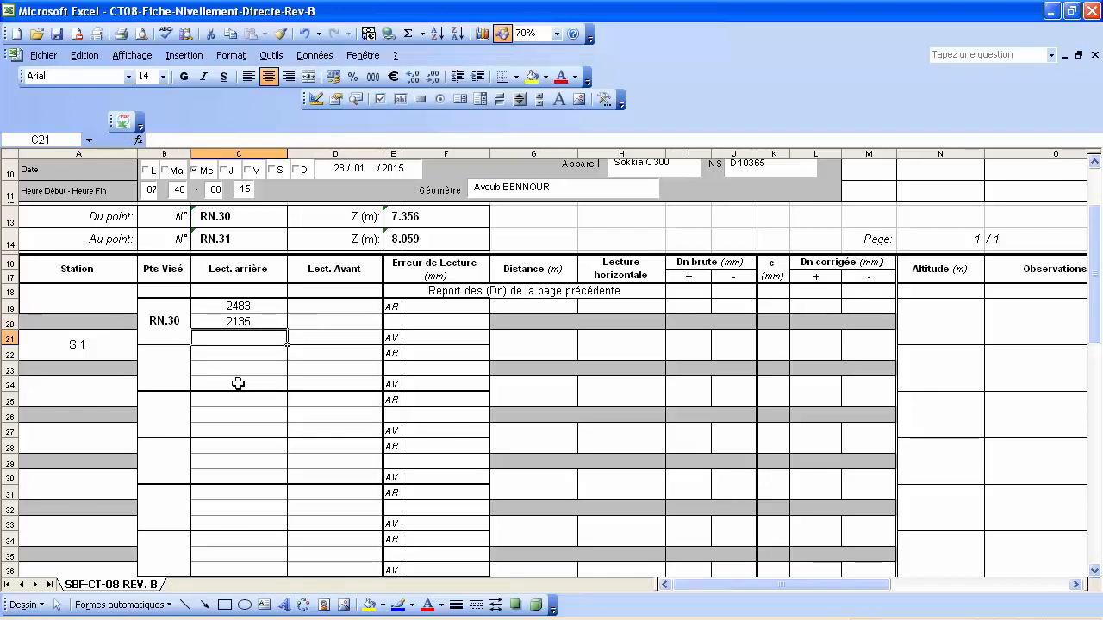
{"action": "type", "text": "1789"}
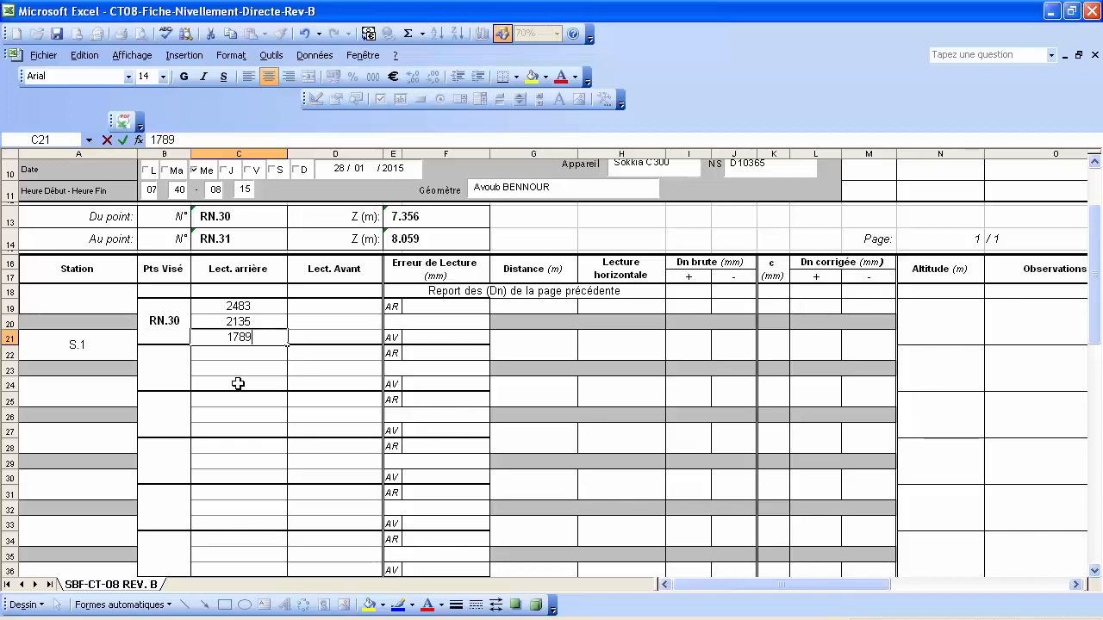
{"action": "key", "text": "Return"}
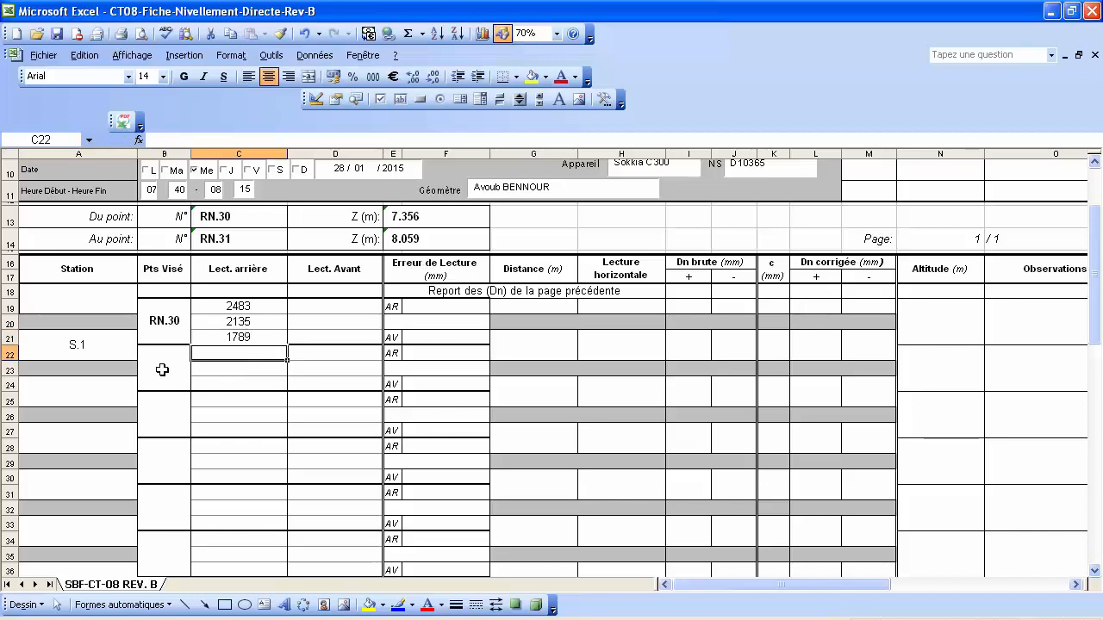
Add point P.1 with fore readings 2305, 2018 and 1733.
{"action": "left_click", "coordinate": [162, 370]}
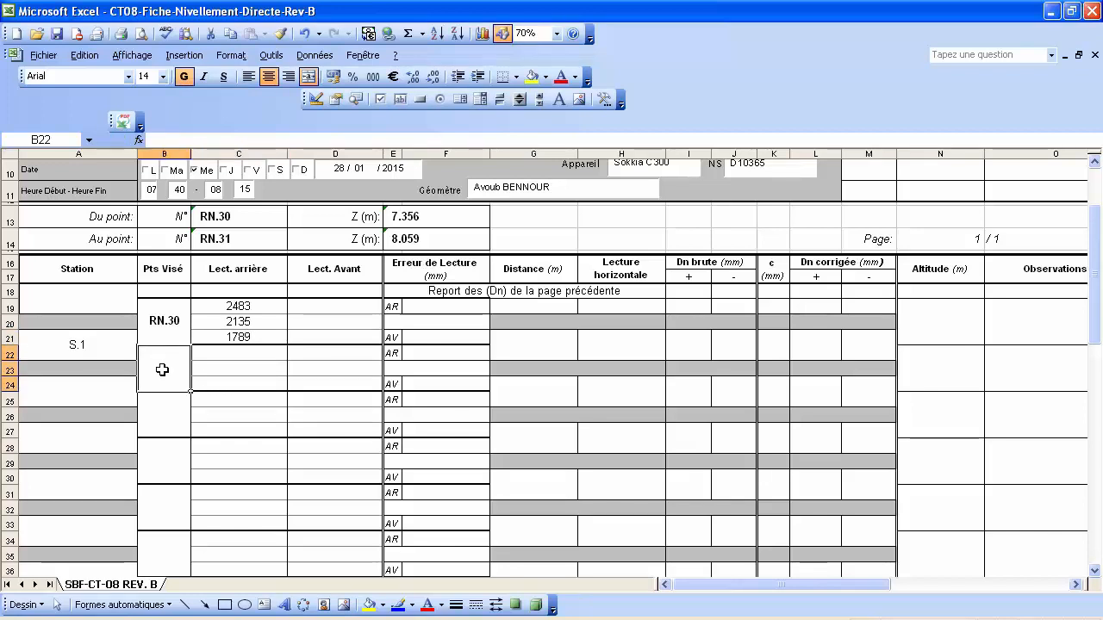
{"action": "type", "text": "P"}
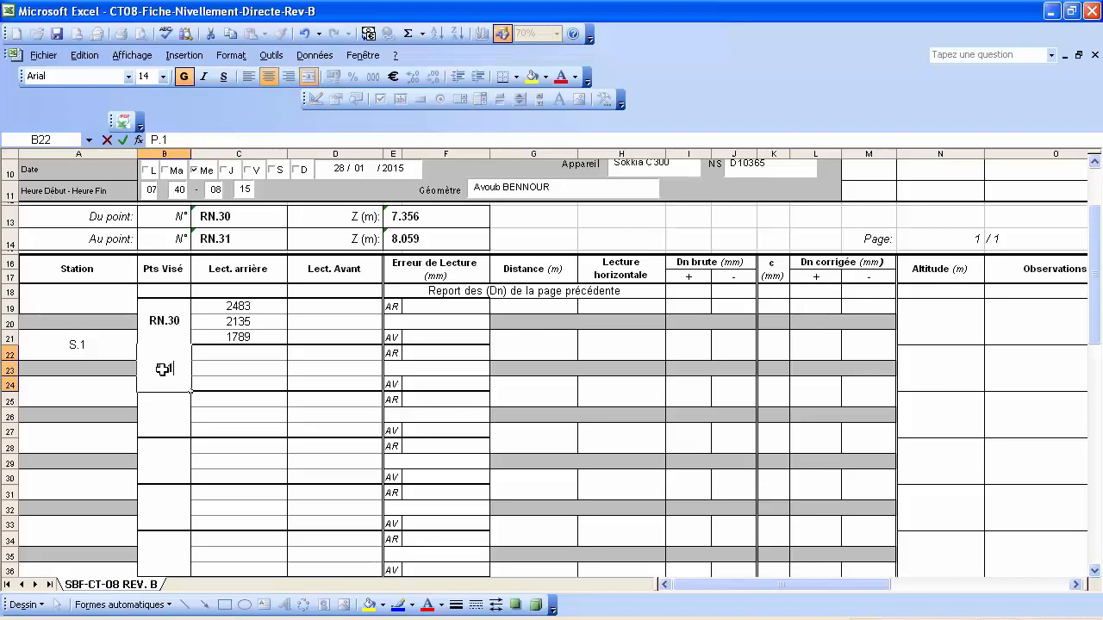
{"action": "type", "text": ".1"}
{"action": "key", "text": "Return"}
{"action": "left_click", "coordinate": [336, 353]}
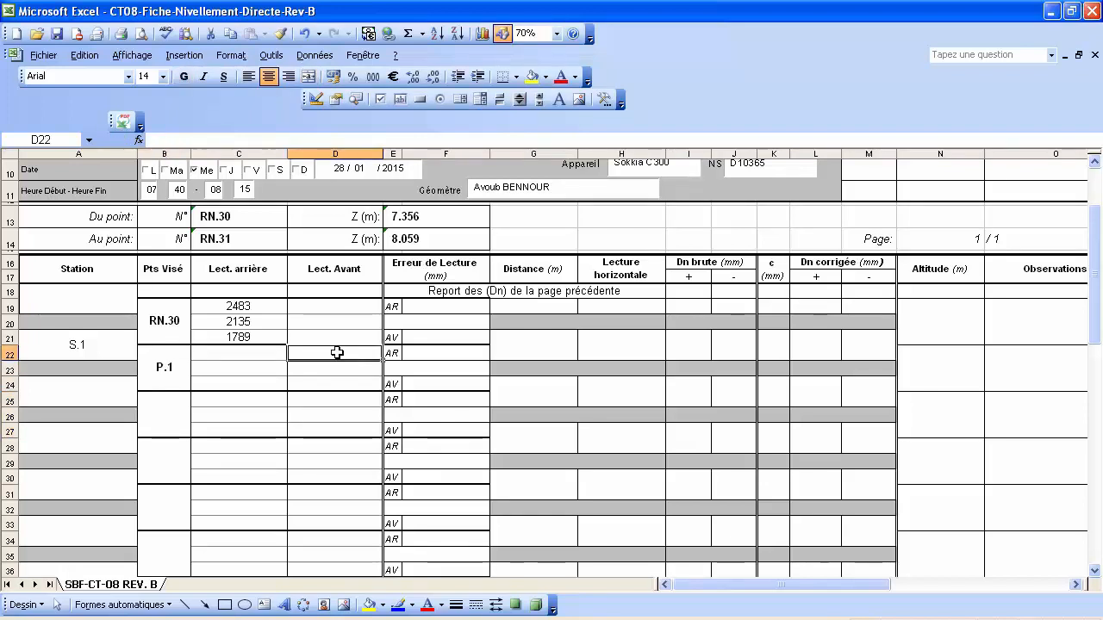
{"action": "type", "text": "2305"}
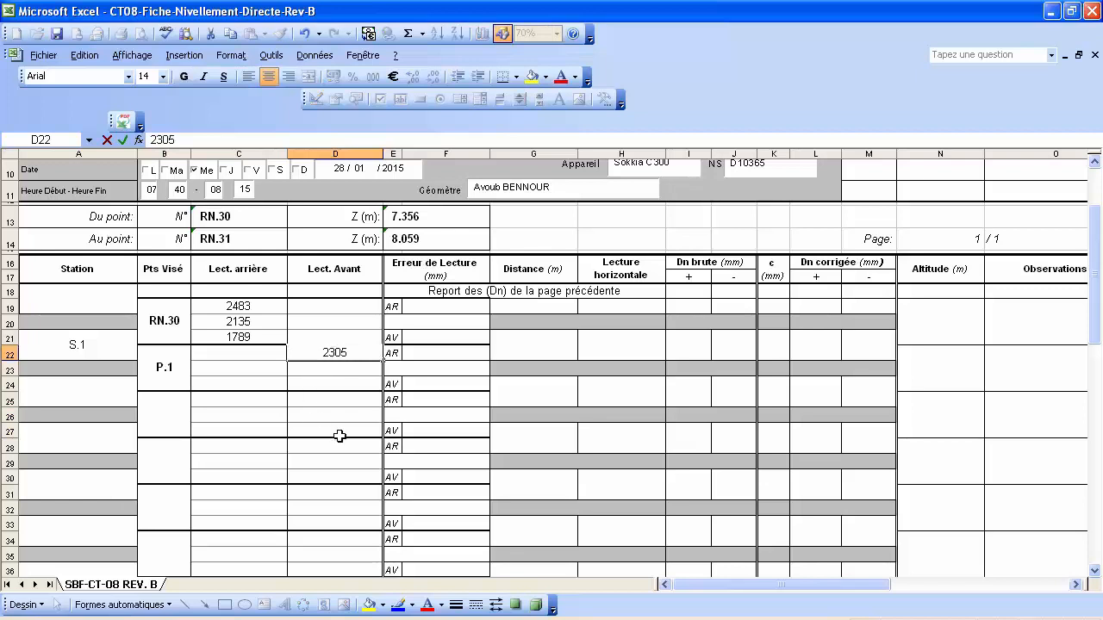
{"action": "key", "text": "Return"}
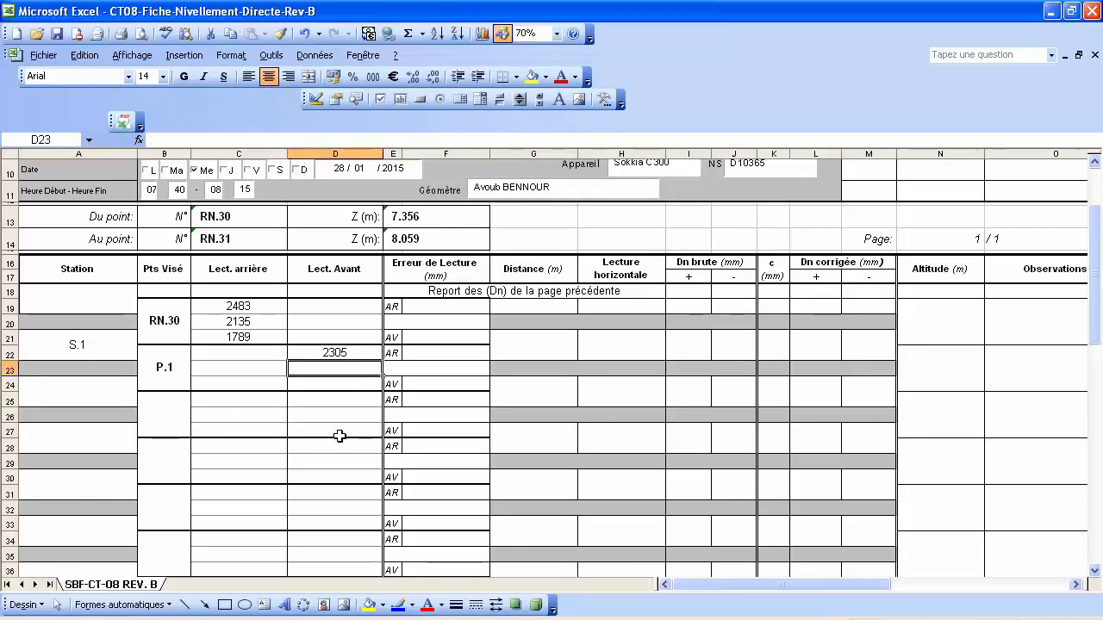
{"action": "type", "text": "2018"}
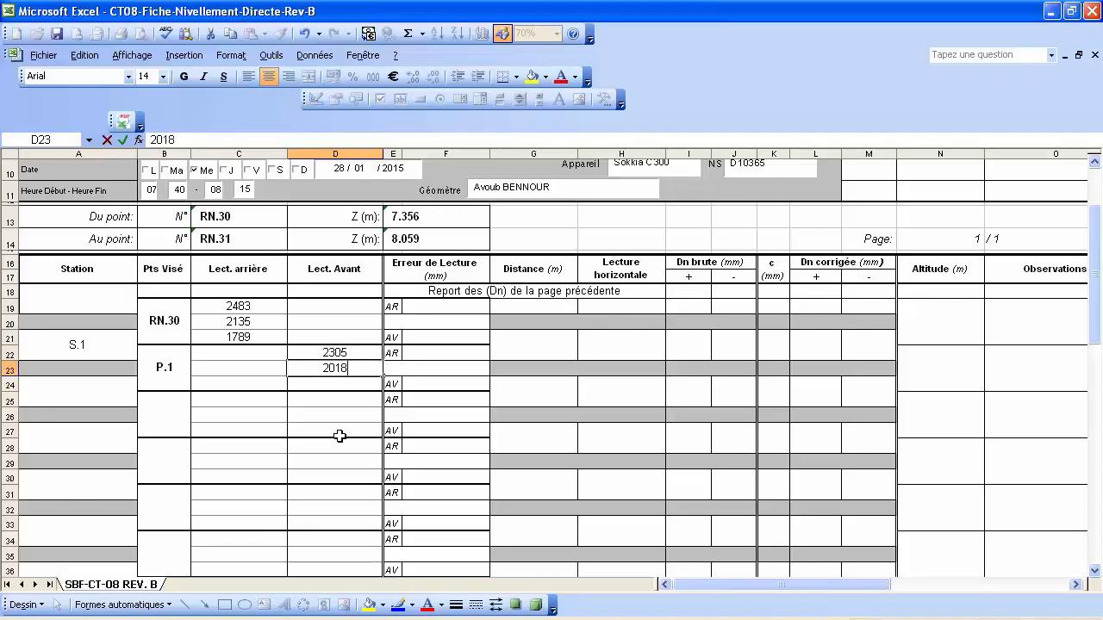
{"action": "key", "text": "Return"}
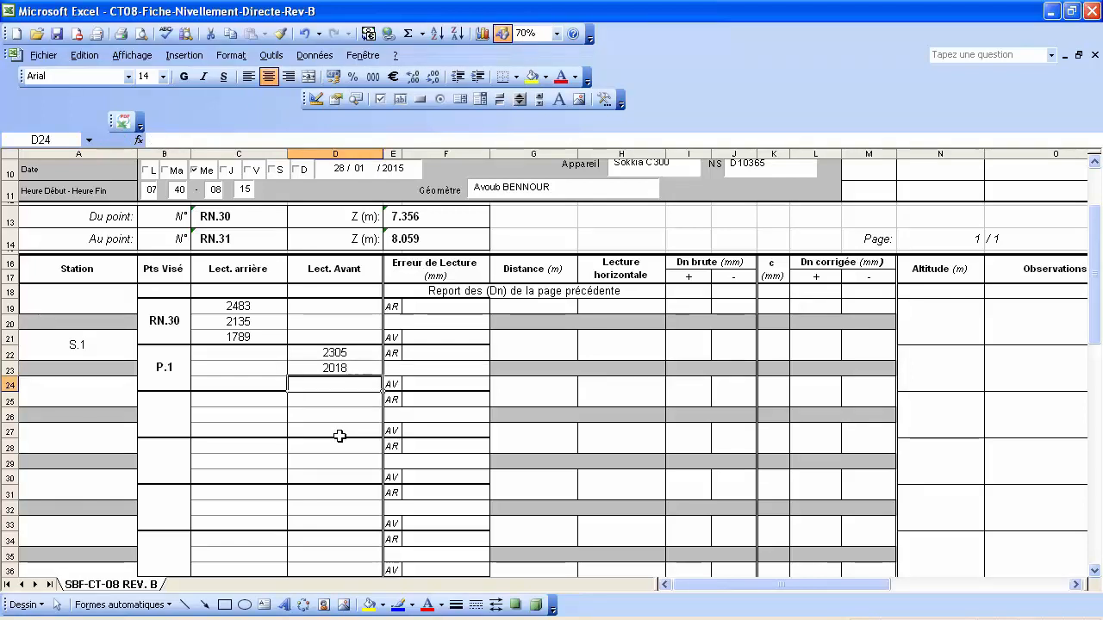
{"action": "type", "text": "1733"}
{"action": "key", "text": "Return"}
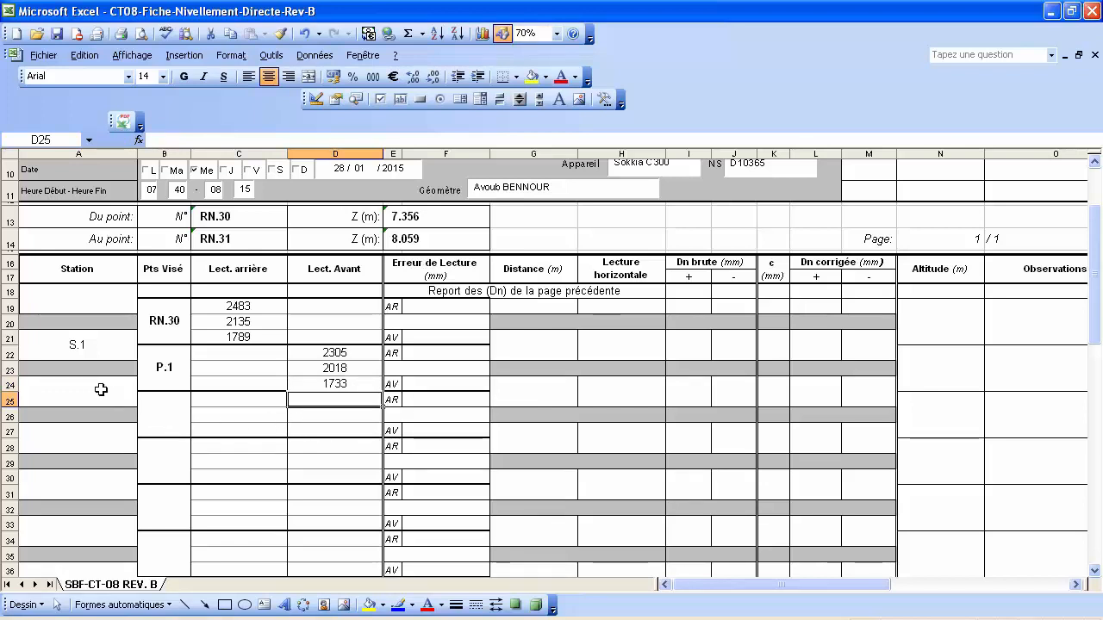
Add station S.2 with back readings 2181, 1861 and 1543 on P.1.
{"action": "left_click", "coordinate": [101, 390]}
{"action": "type", "text": "S.2"}
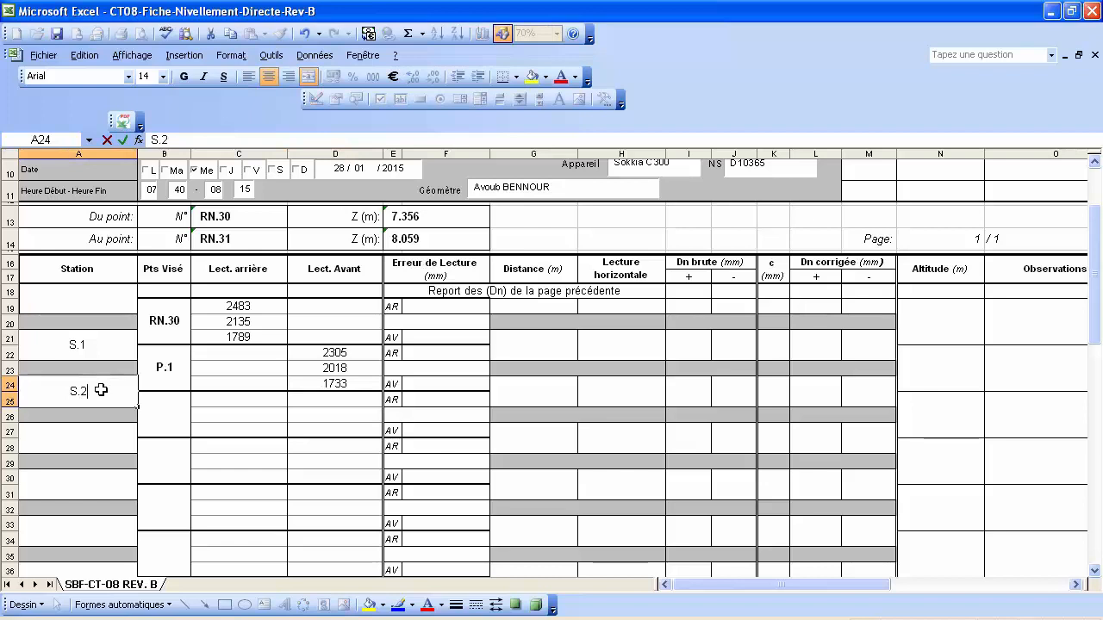
{"action": "key", "text": "Return"}
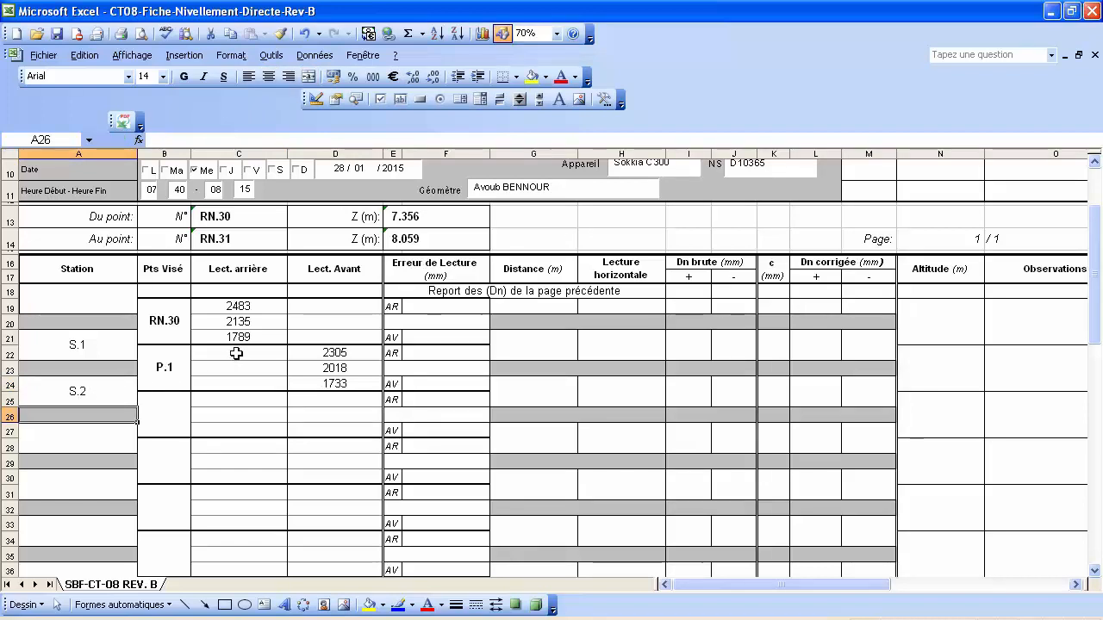
{"action": "left_click", "coordinate": [237, 352]}
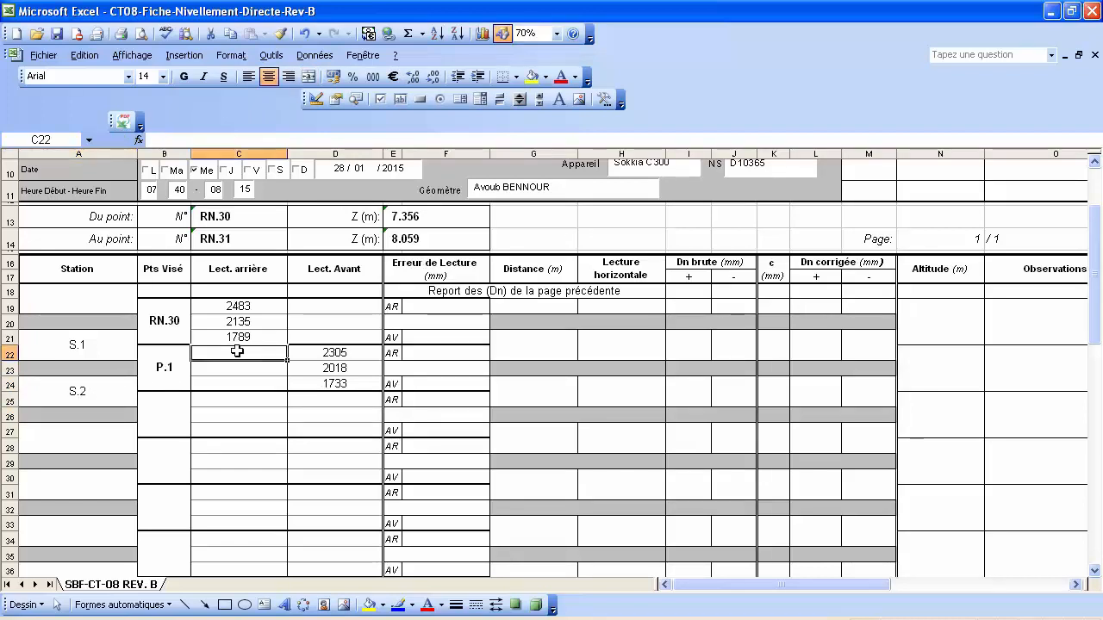
{"action": "type", "text": "2181"}
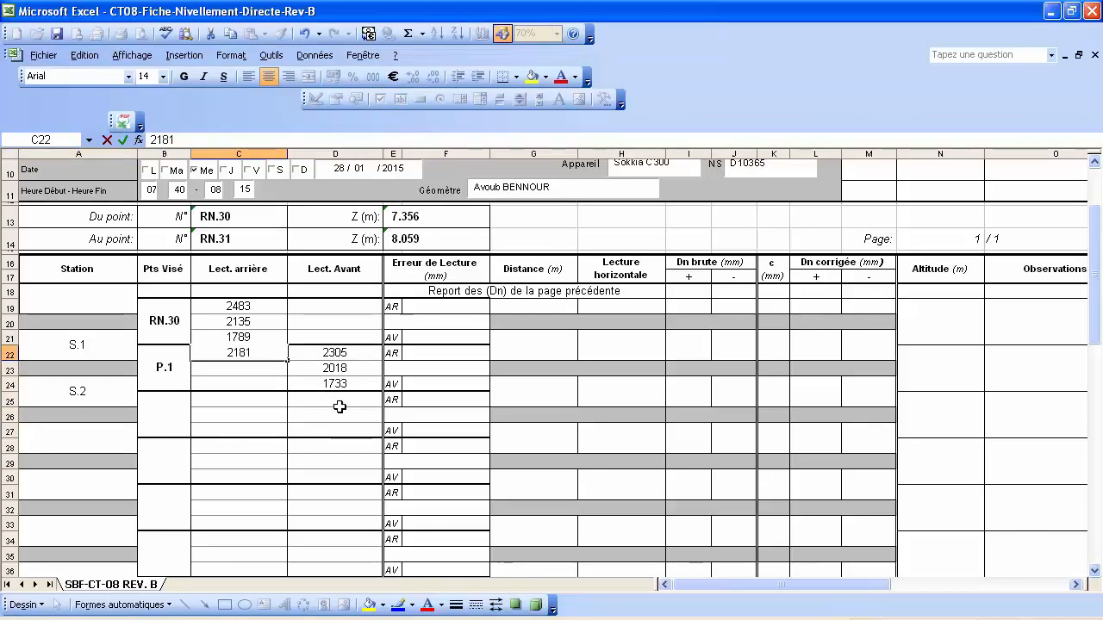
{"action": "key", "text": "Return"}
{"action": "type", "text": "1861"}
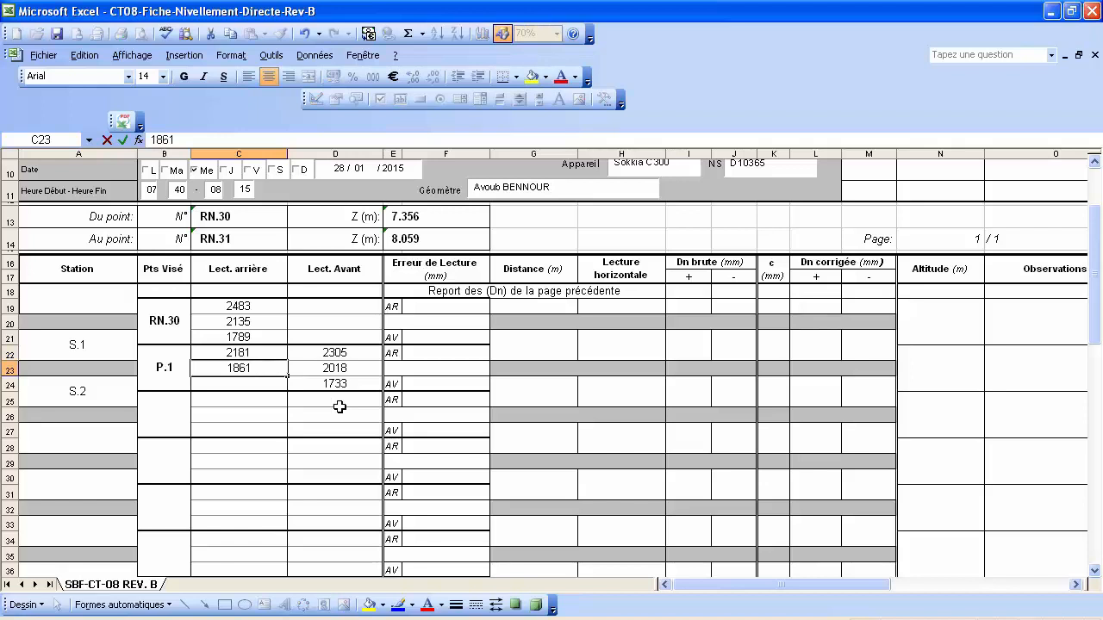
{"action": "key", "text": "Return"}
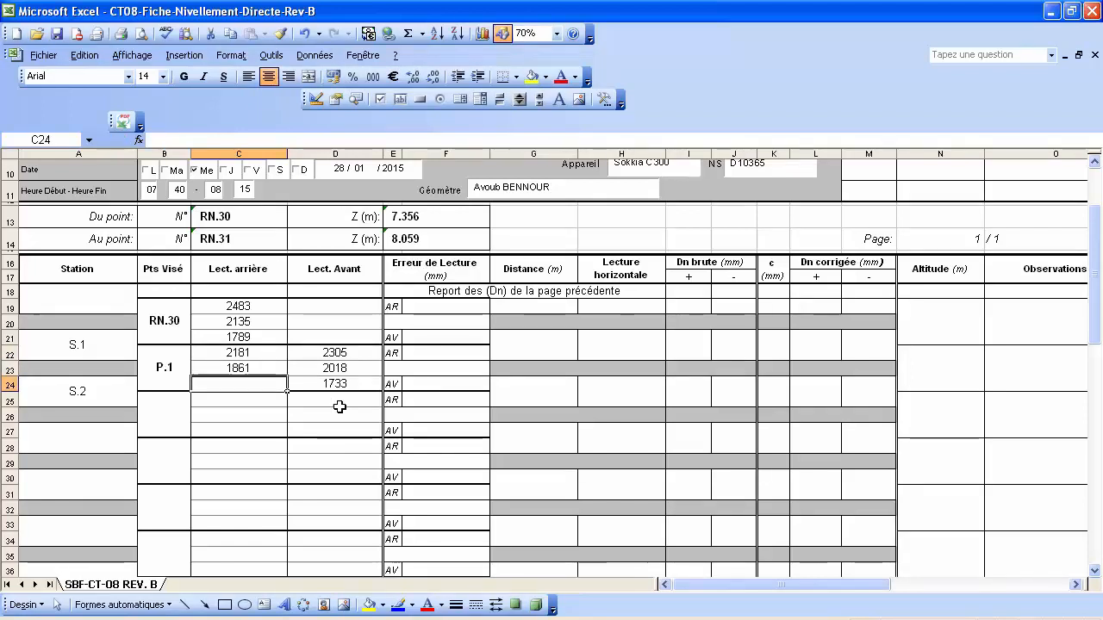
{"action": "type", "text": "1543"}
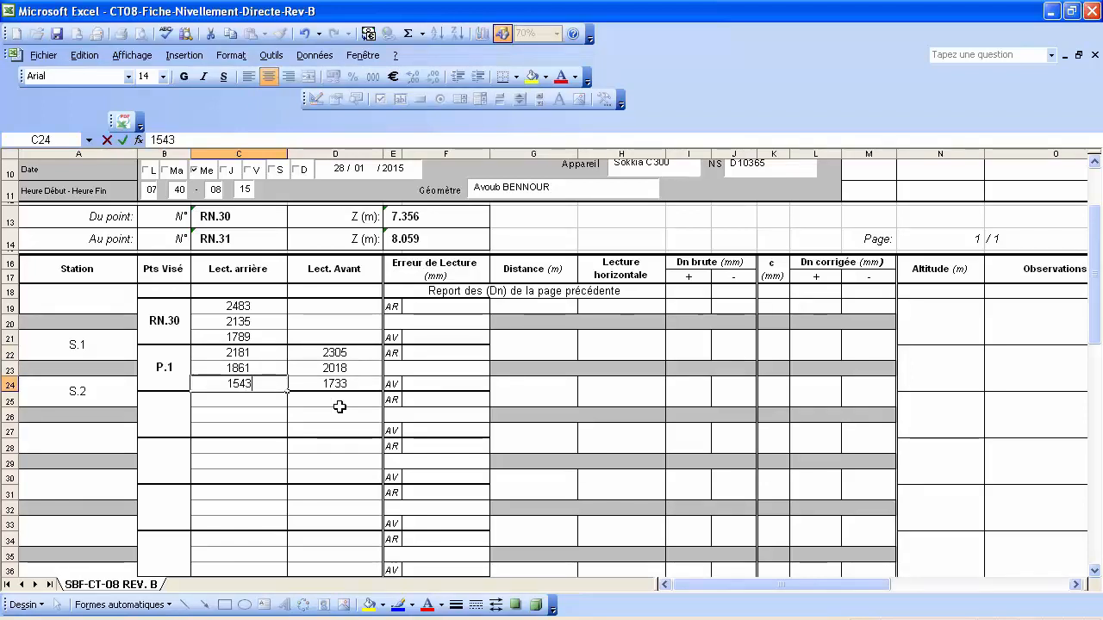
{"action": "key", "text": "Return"}
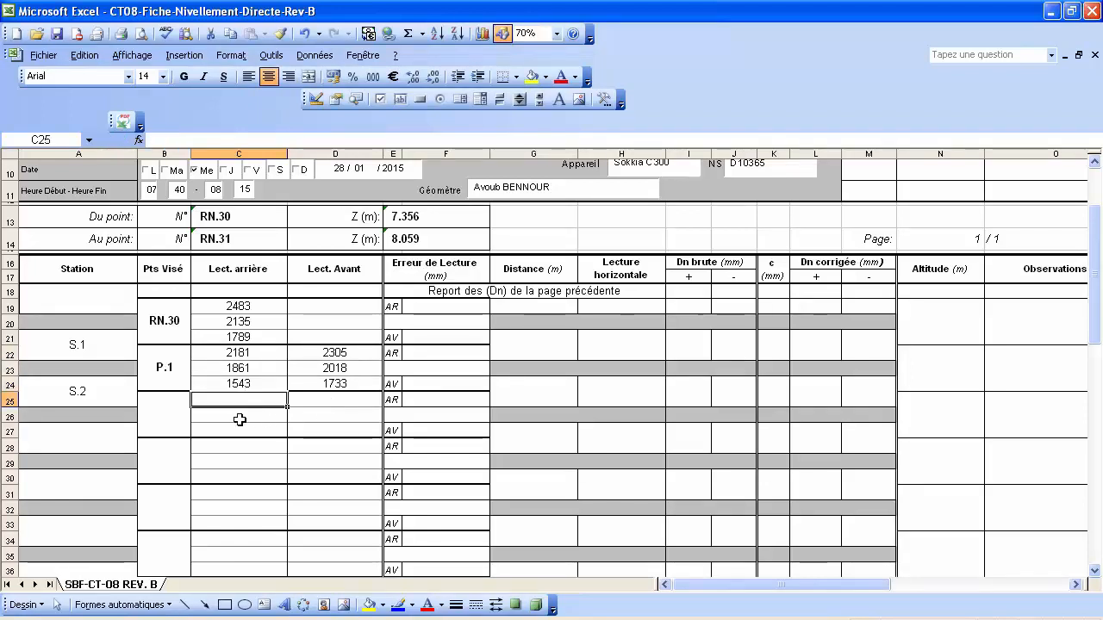
Add point P.2 with fore readings 2039, 1753 and 1465.
{"action": "left_click", "coordinate": [160, 412]}
{"action": "type", "text": "P"}
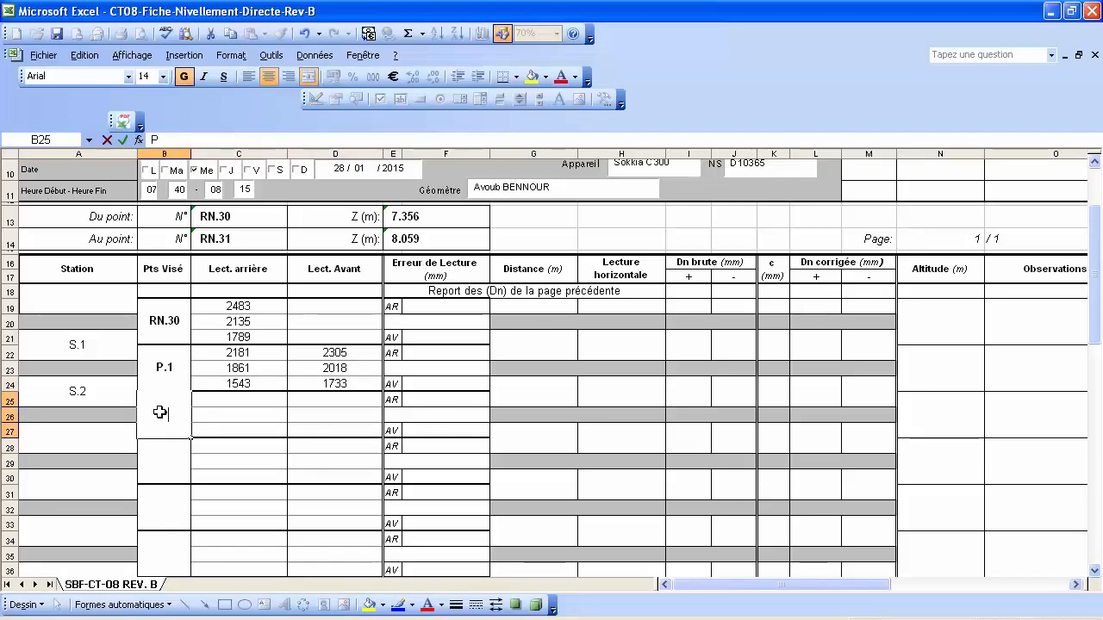
{"action": "type", "text": ".2"}
{"action": "key", "text": "Return"}
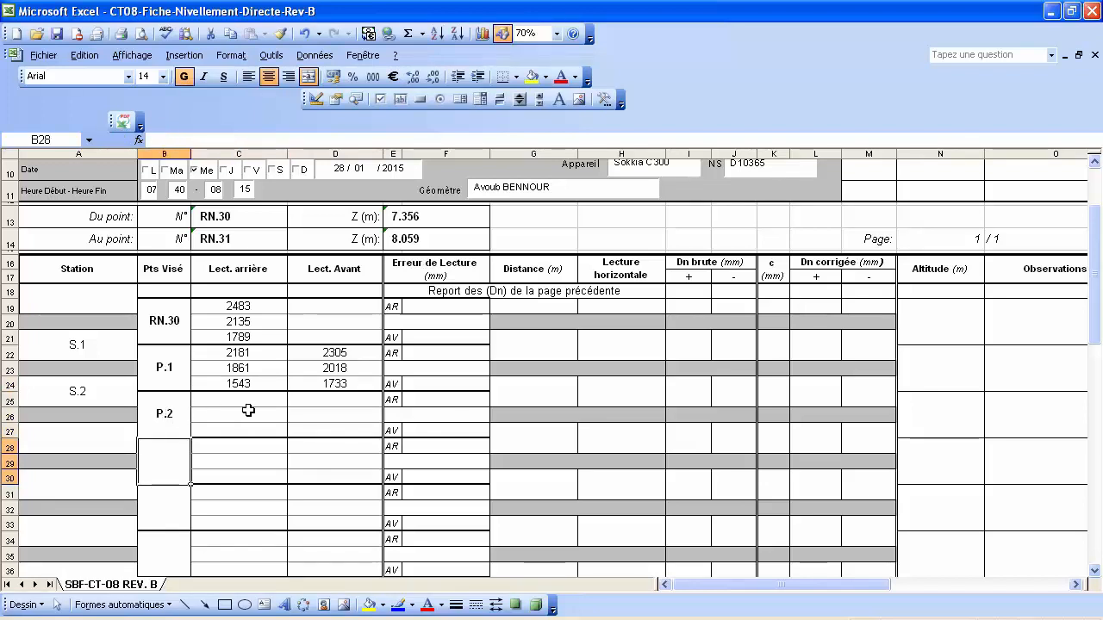
{"action": "left_click", "coordinate": [325, 399]}
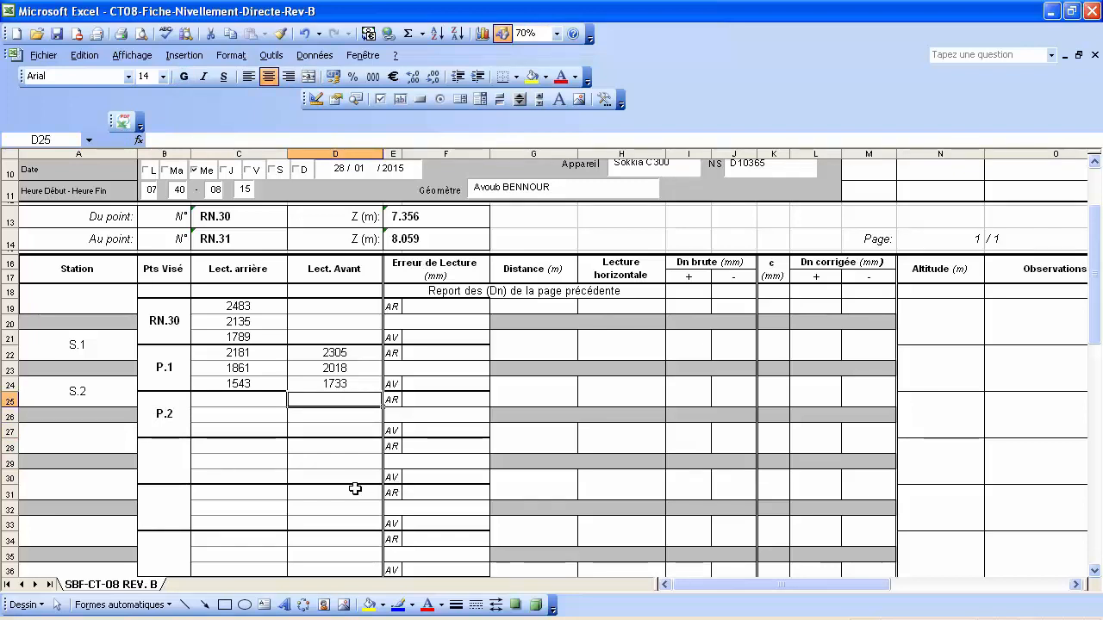
{"action": "type", "text": "2039"}
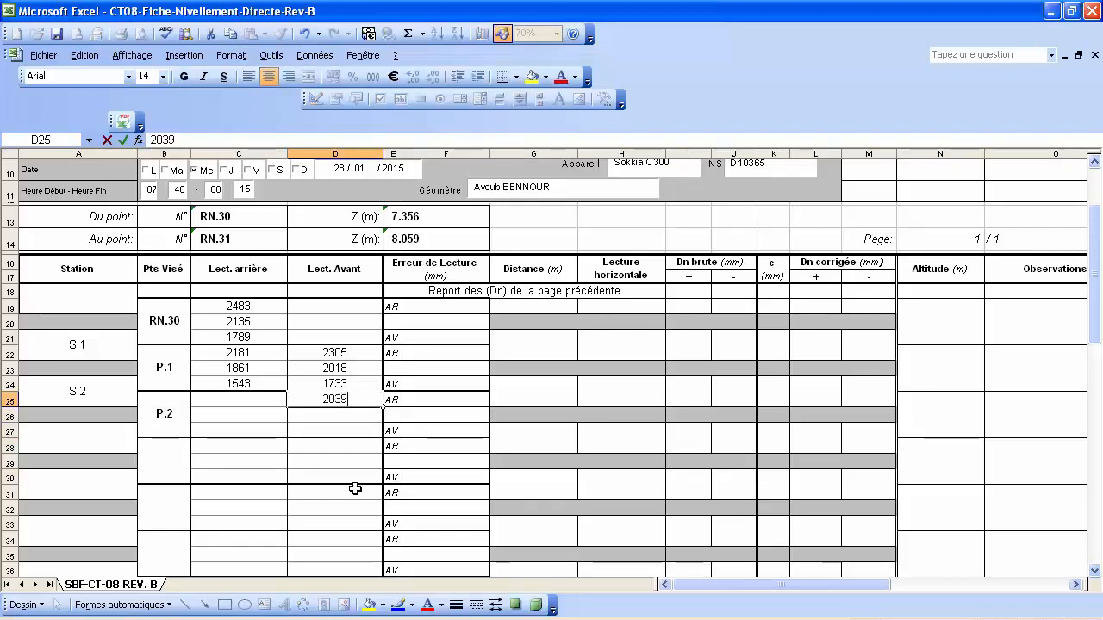
{"action": "key", "text": "Return"}
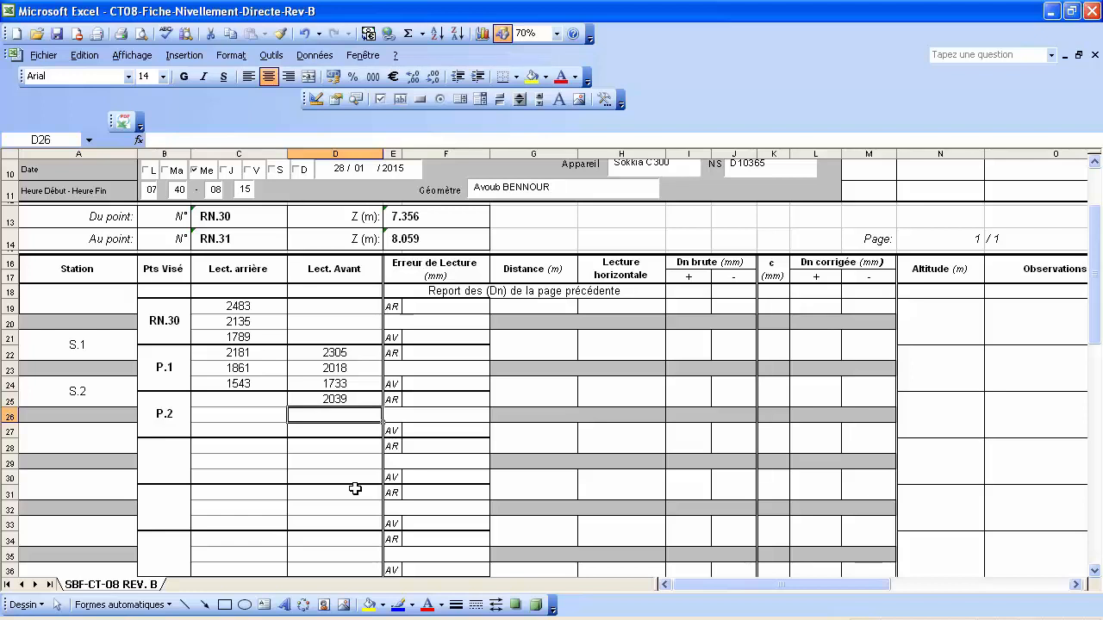
{"action": "type", "text": "1753"}
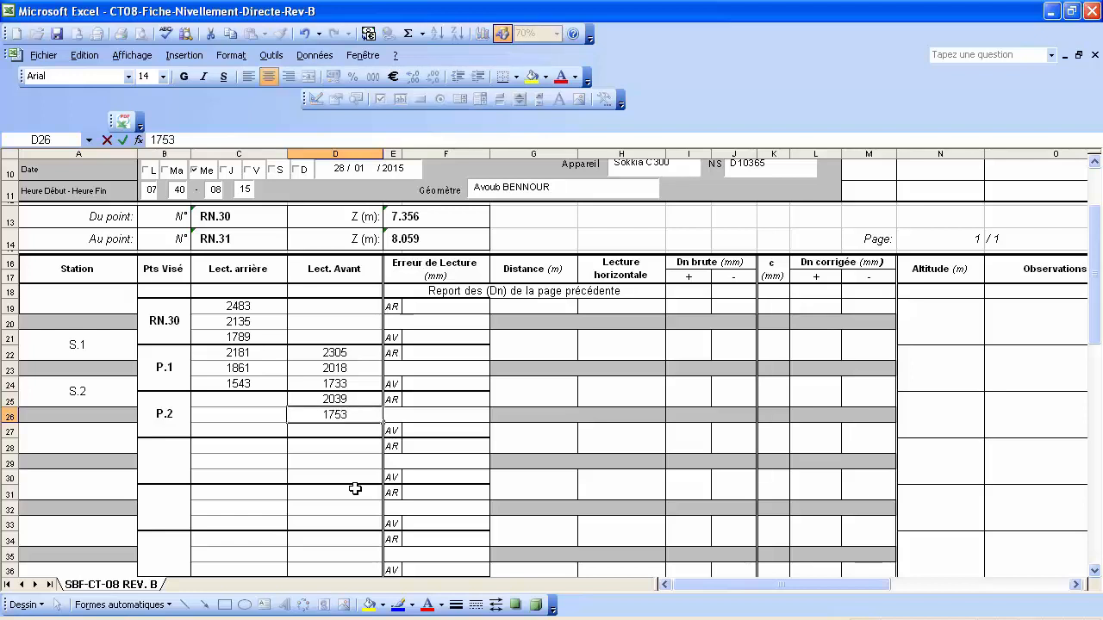
{"action": "key", "text": "Return"}
{"action": "type", "text": "1465"}
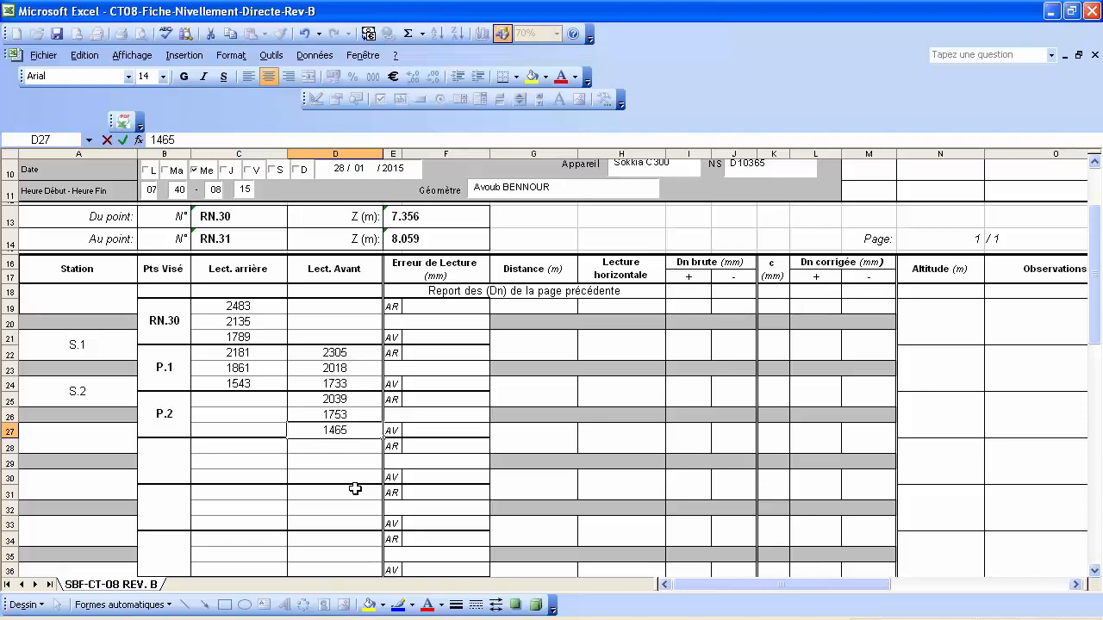
{"action": "key", "text": "Return"}
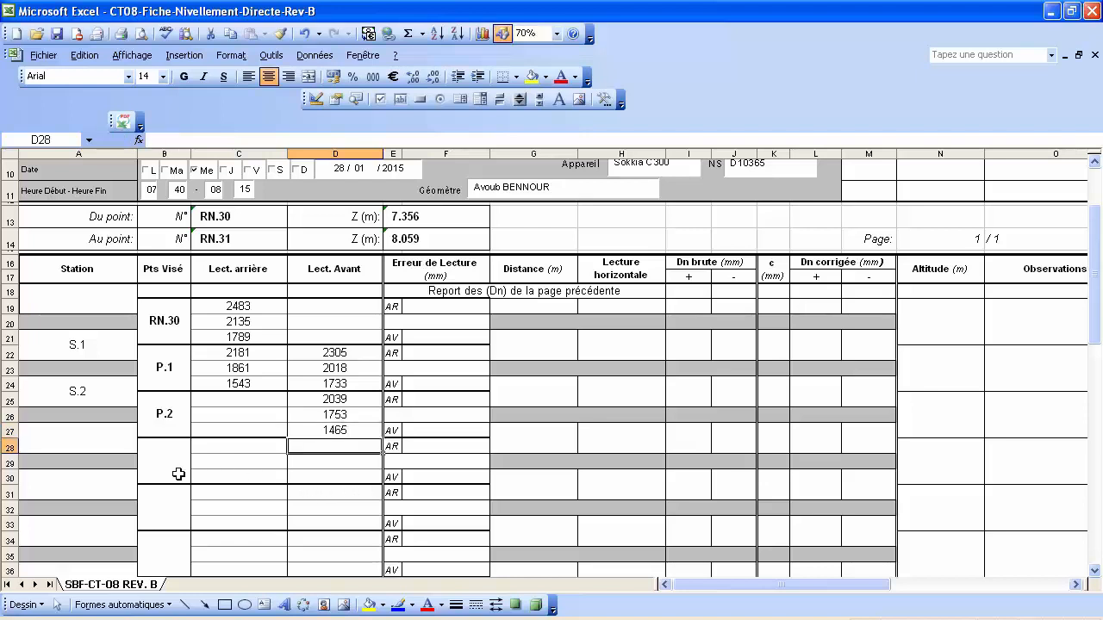
Add station S.3 with back readings 1637, 1253 and 0871 on P.2 in C25:C27.
{"action": "left_click", "coordinate": [89, 438]}
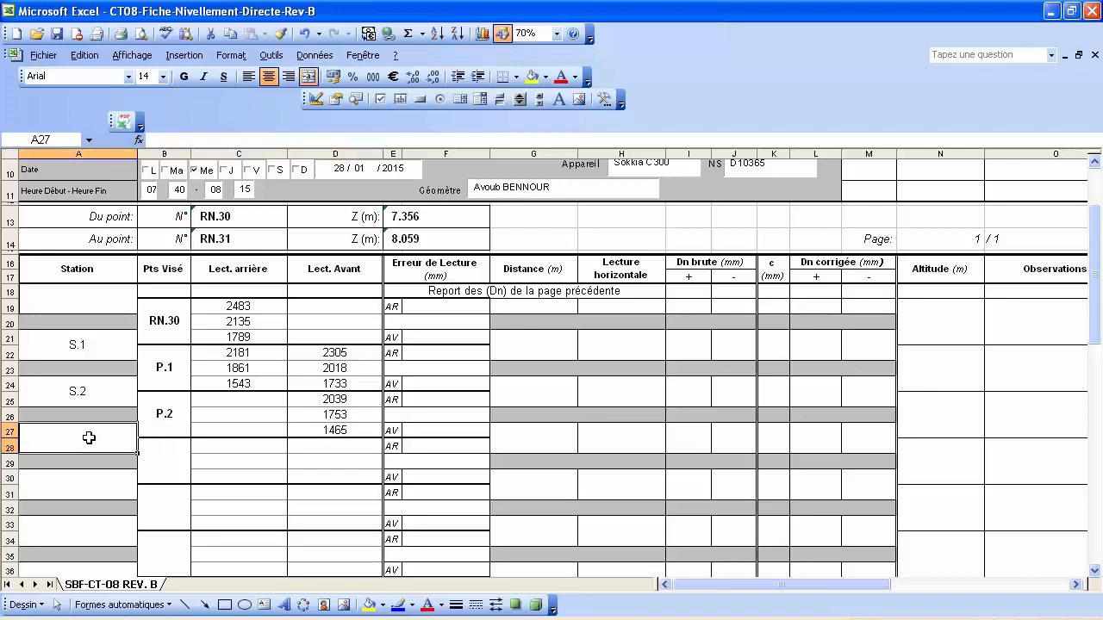
{"action": "type", "text": "S.3"}
{"action": "key", "text": "Return"}
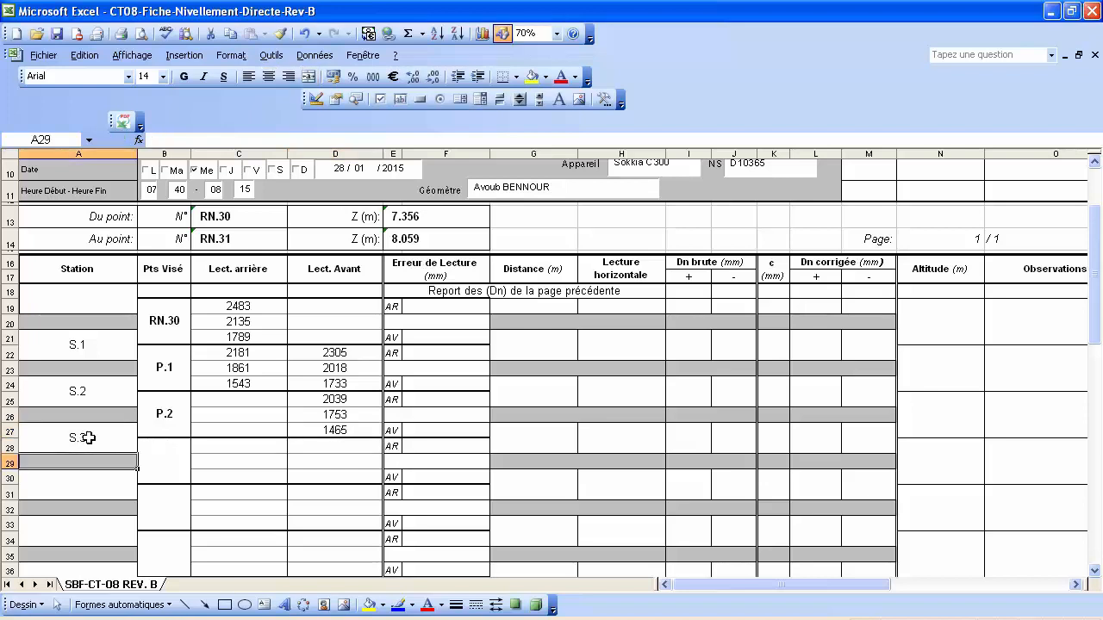
{"action": "left_click", "coordinate": [236, 398]}
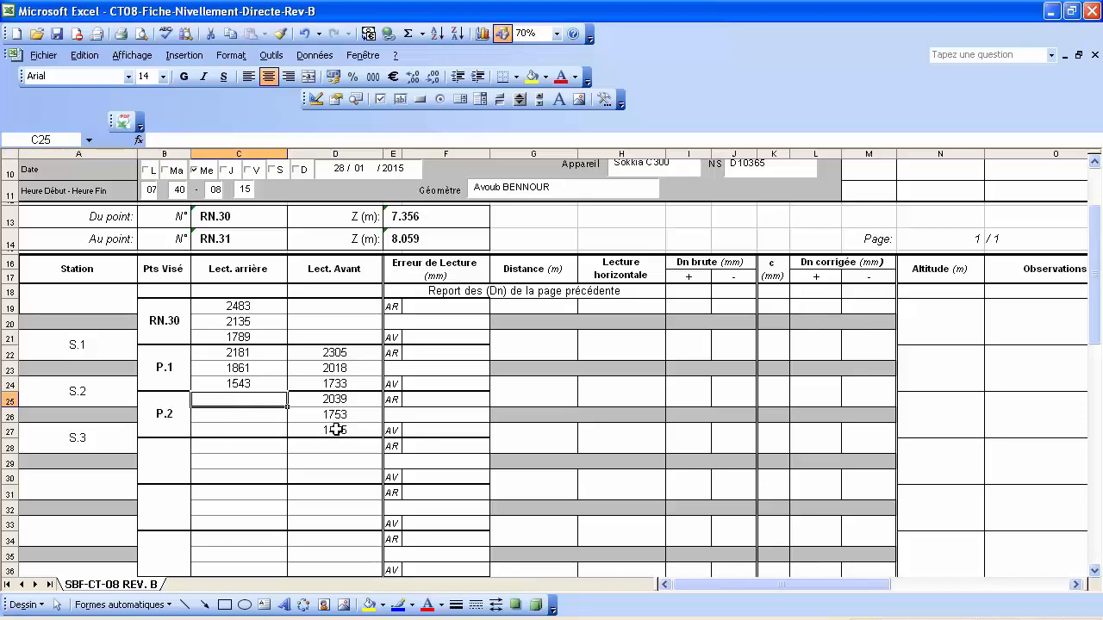
{"action": "type", "text": "87"}
{"action": "key", "text": "BackSpace"}
{"action": "key", "text": "BackSpace"}
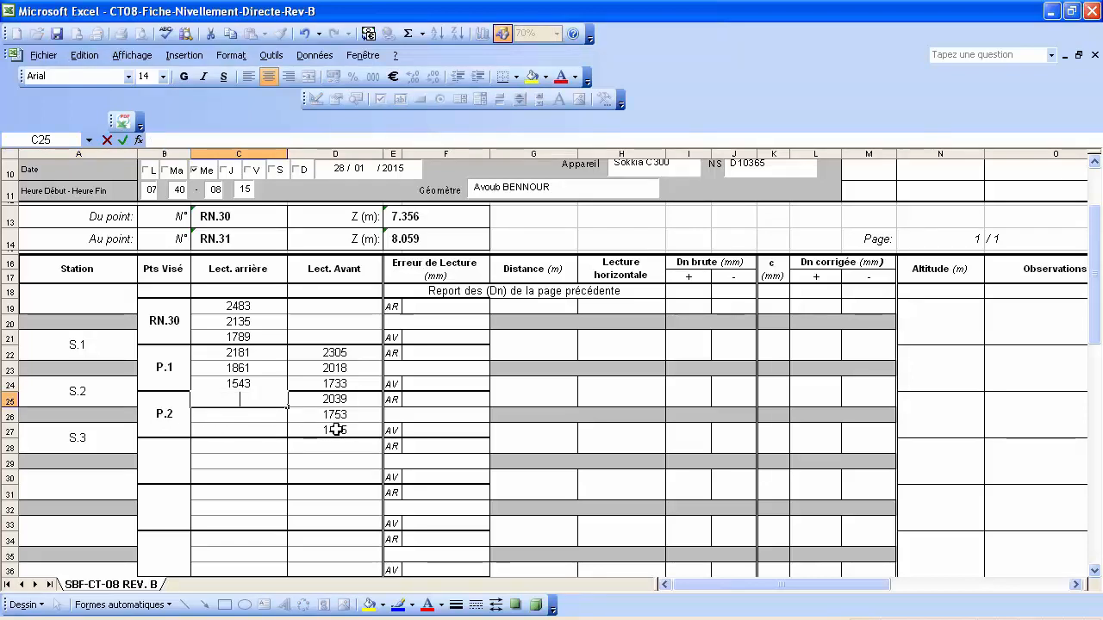
{"action": "type", "text": "1637"}
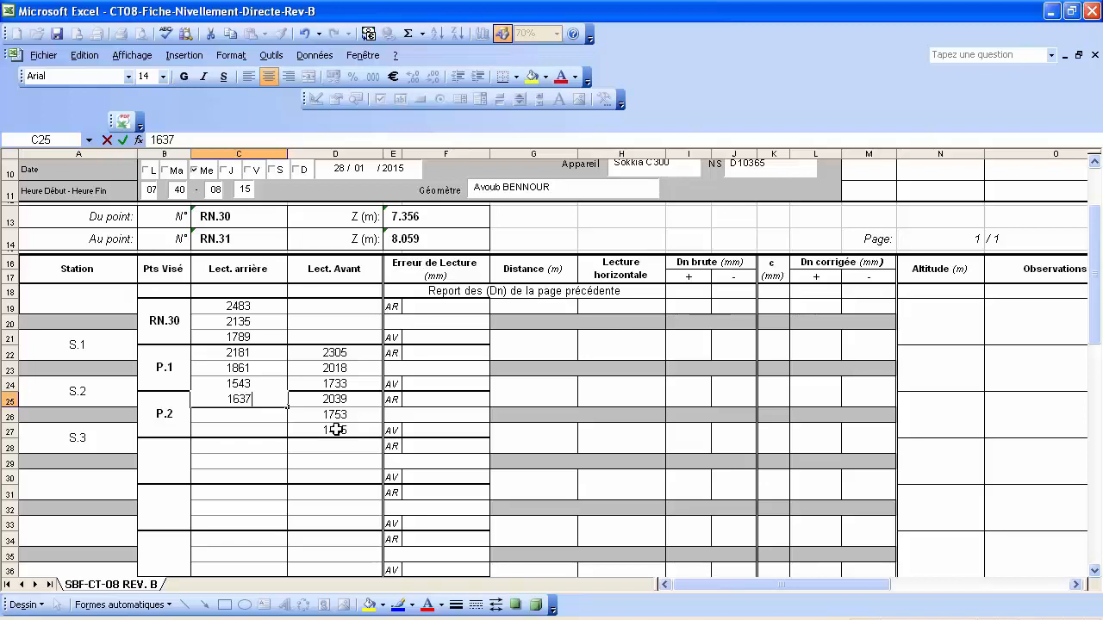
{"action": "key", "text": "Return"}
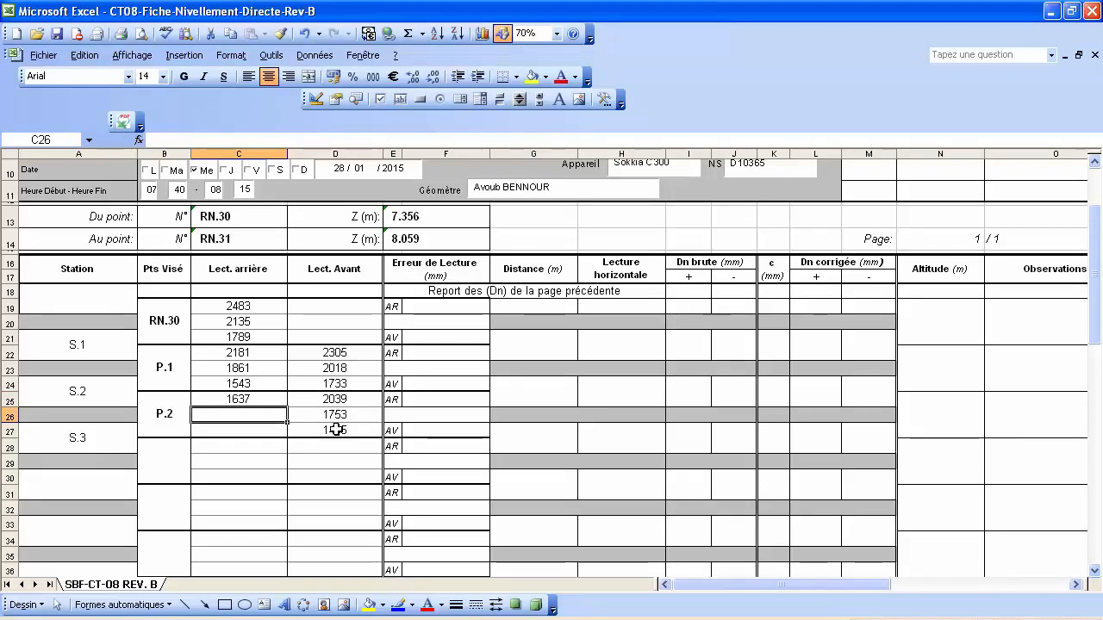
{"action": "type", "text": "1253"}
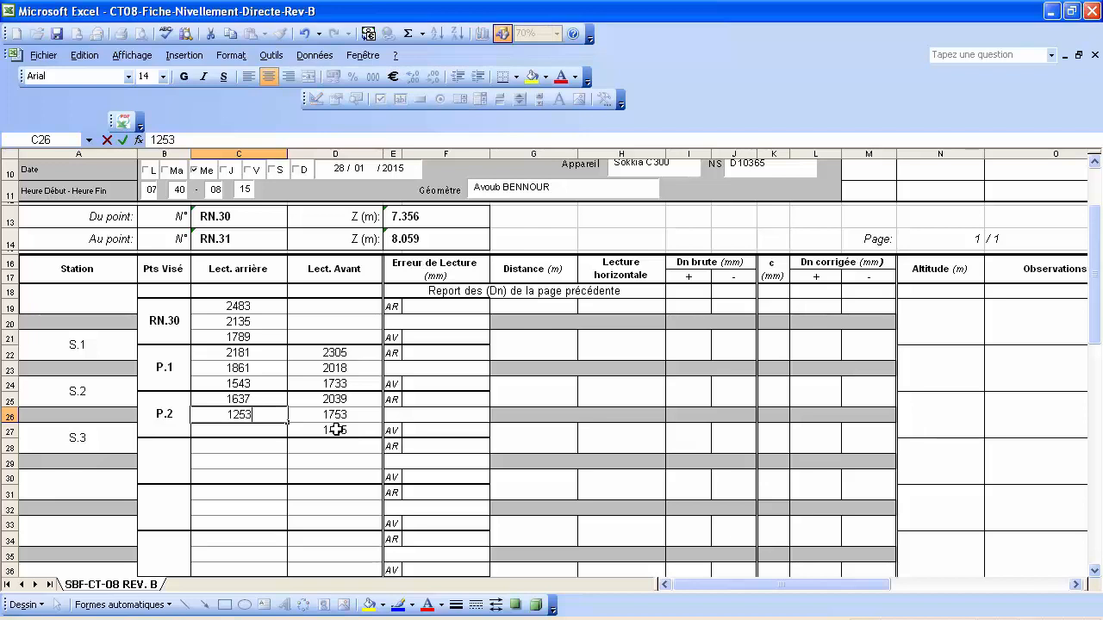
{"action": "key", "text": "Return"}
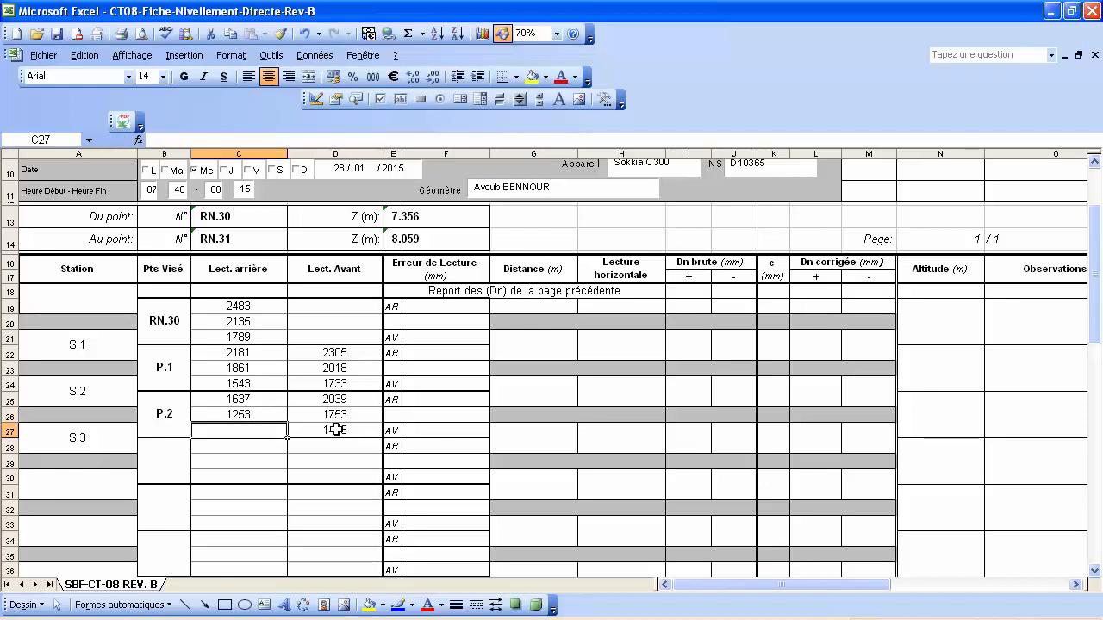
{"action": "type", "text": "871"}
{"action": "key", "text": "Return"}
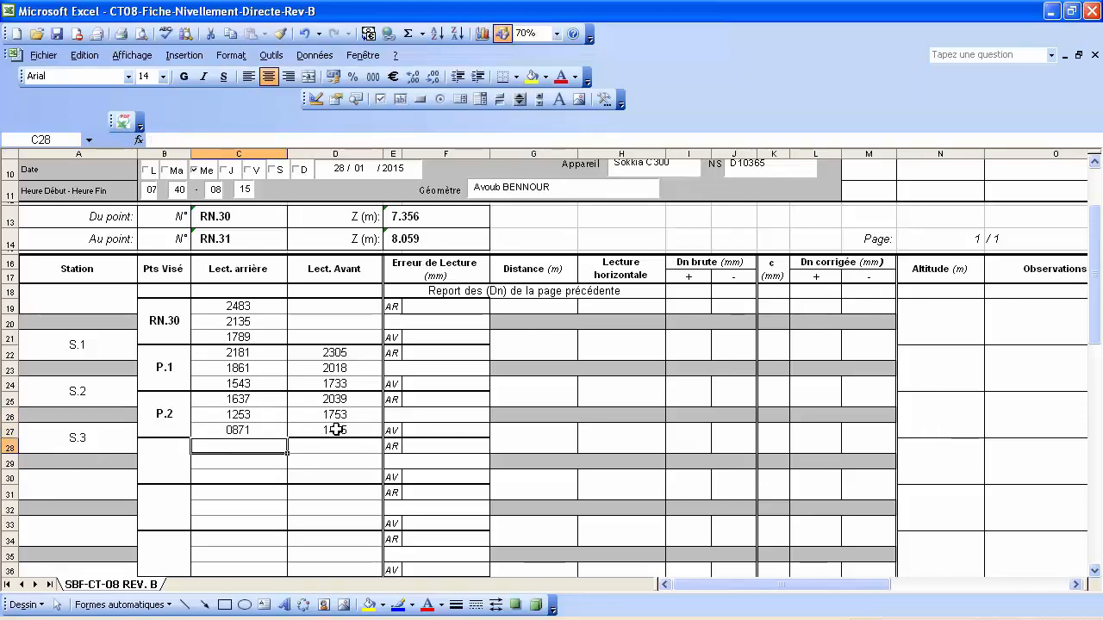
Add point P.3 with forward readings 2259, 1935 and 1611 in D28:D30.
{"action": "left_click", "coordinate": [154, 458]}
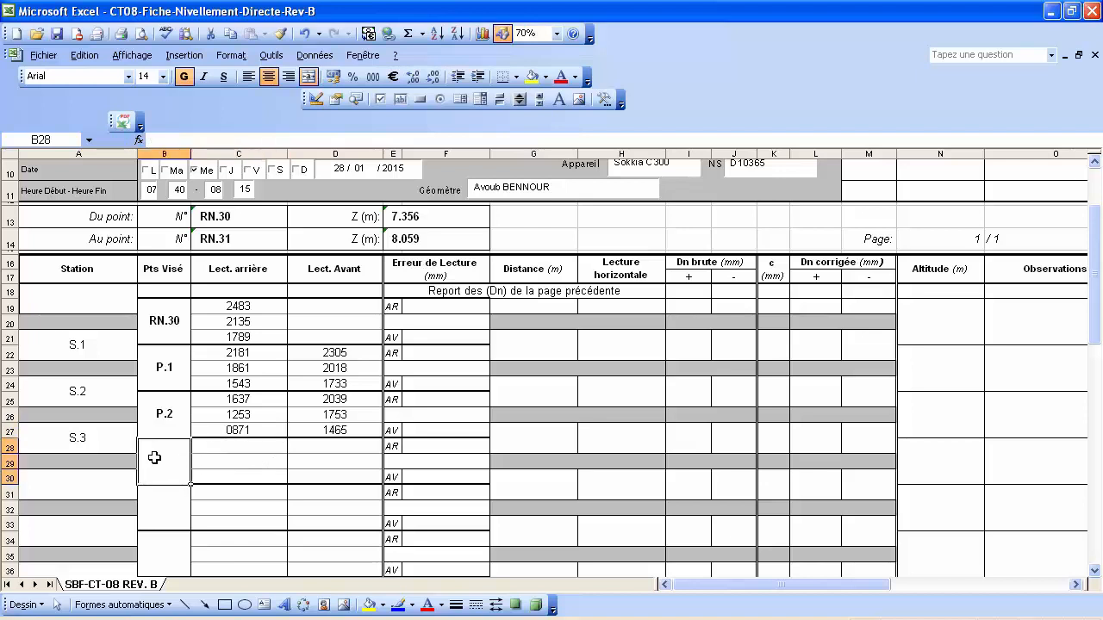
{"action": "type", "text": "P.3"}
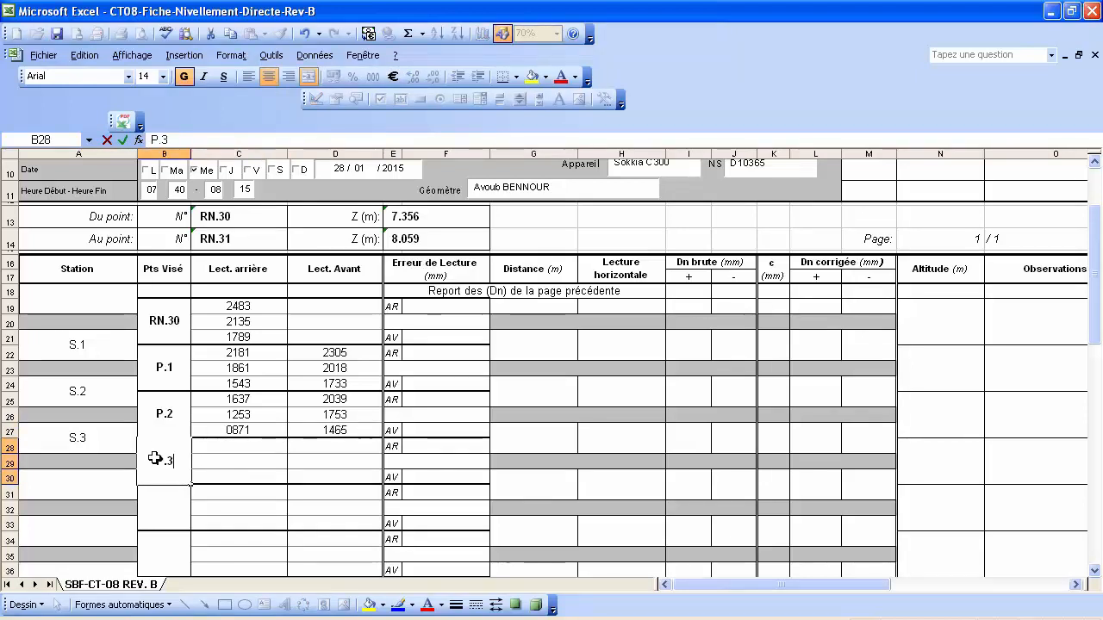
{"action": "key", "text": "Return"}
{"action": "left_click", "coordinate": [319, 445]}
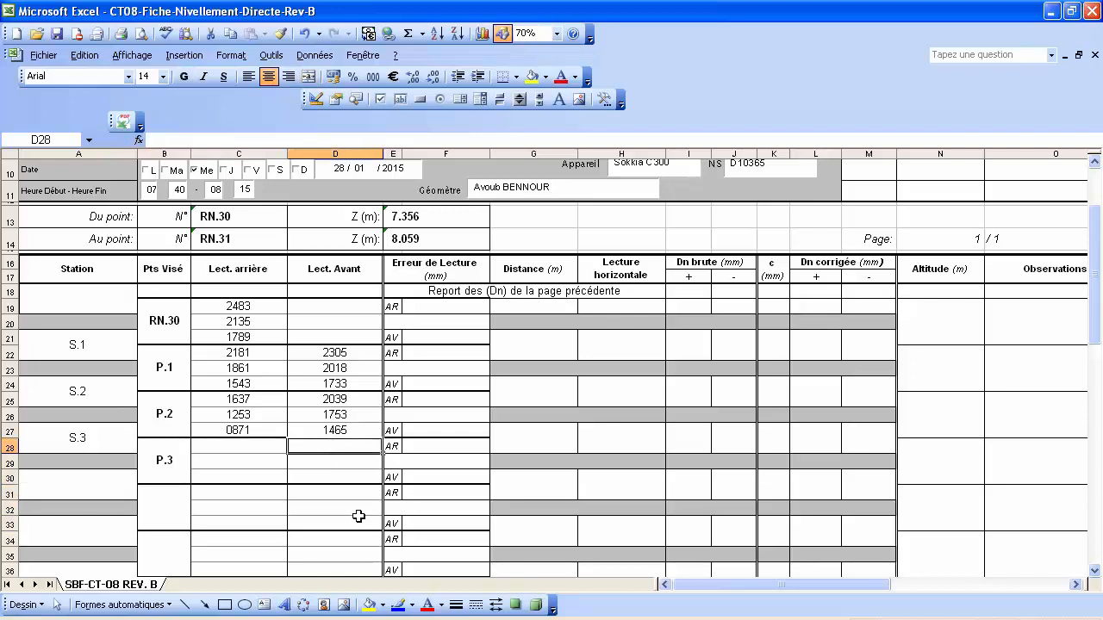
{"action": "type", "text": "2259"}
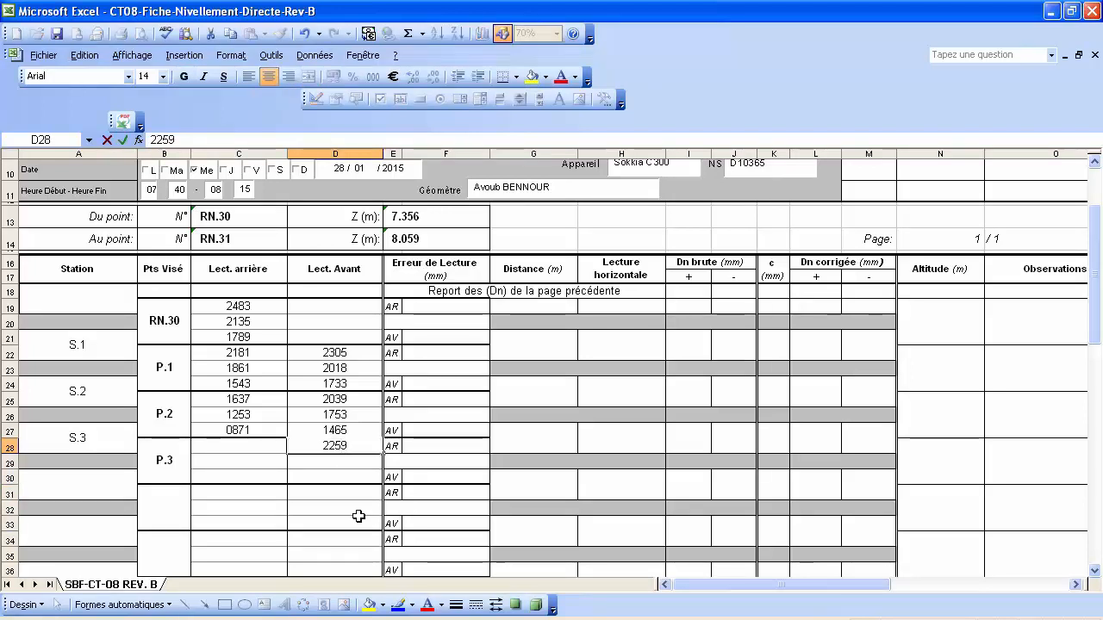
{"action": "key", "text": "Return"}
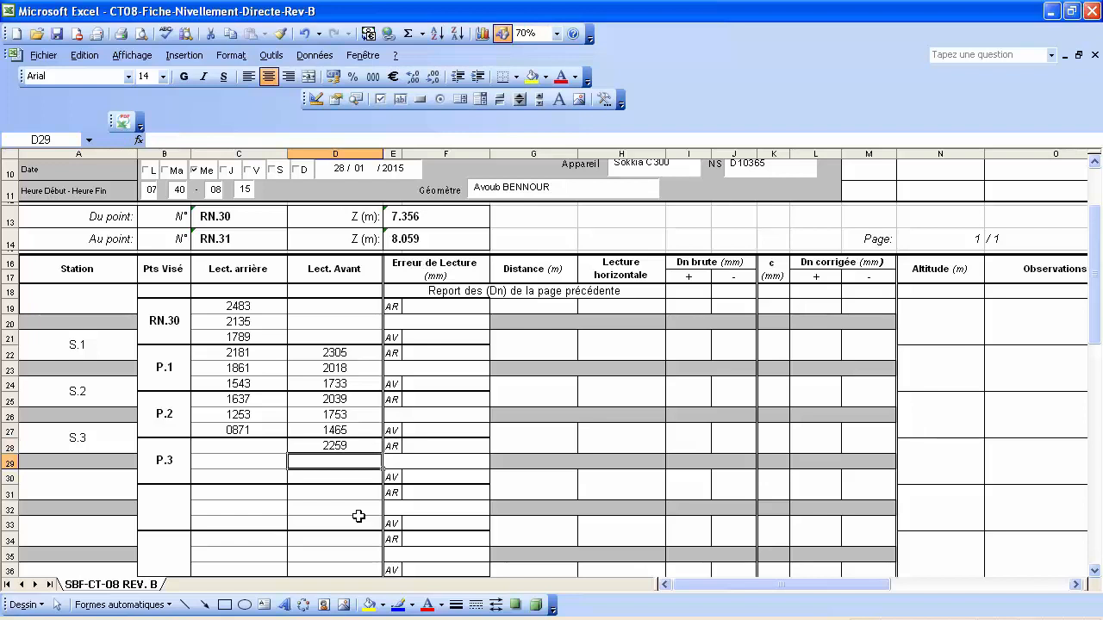
{"action": "type", "text": "1935"}
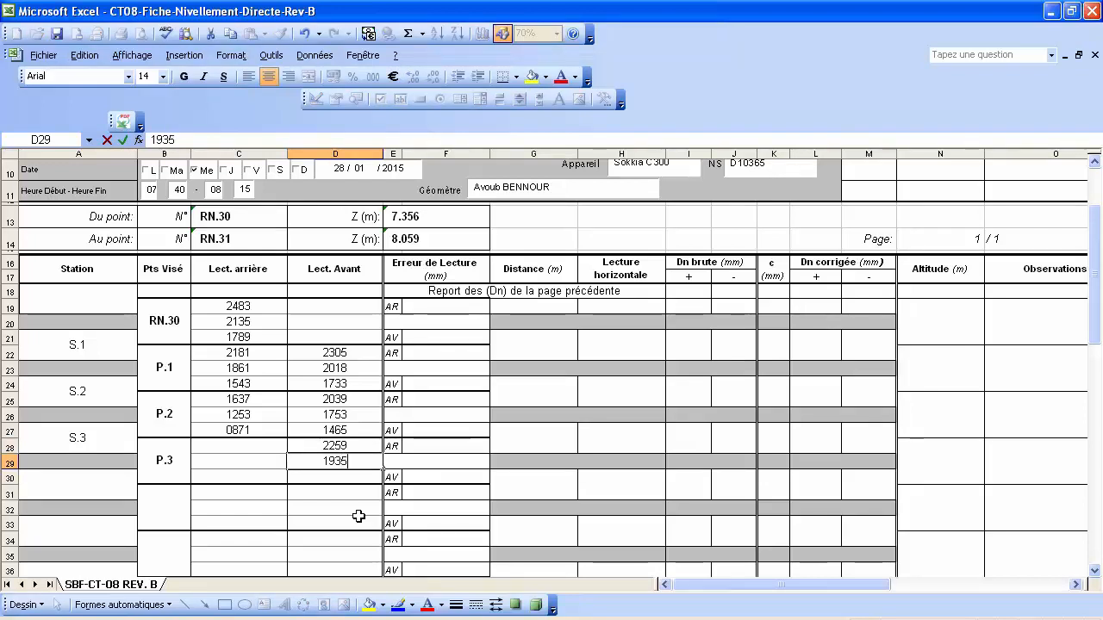
{"action": "key", "text": "Return"}
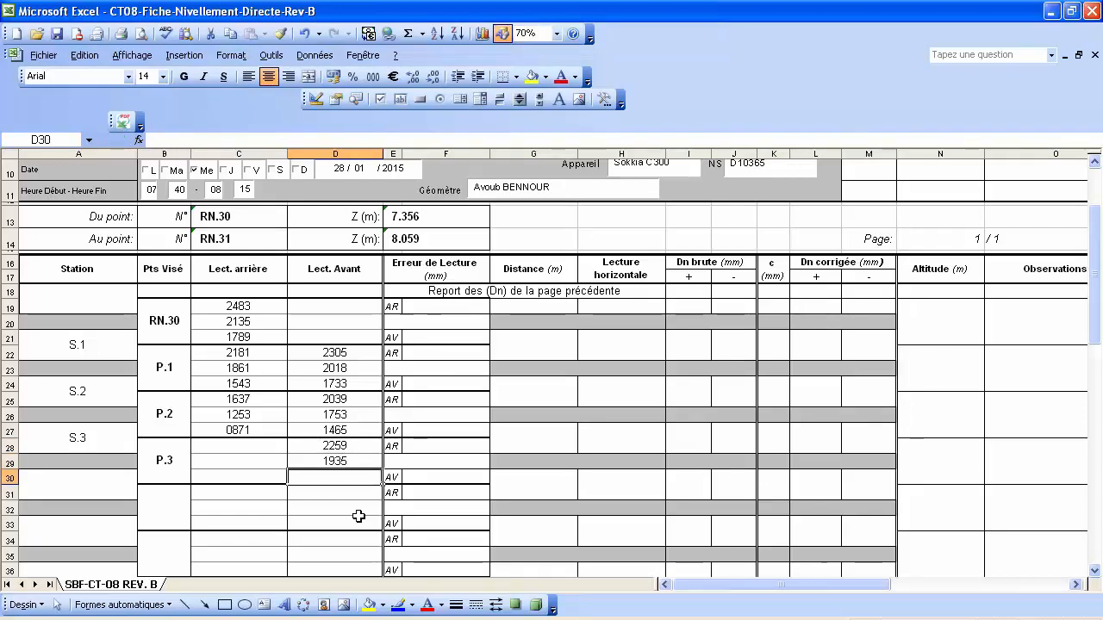
{"action": "type", "text": "1611"}
{"action": "key", "text": "Return"}
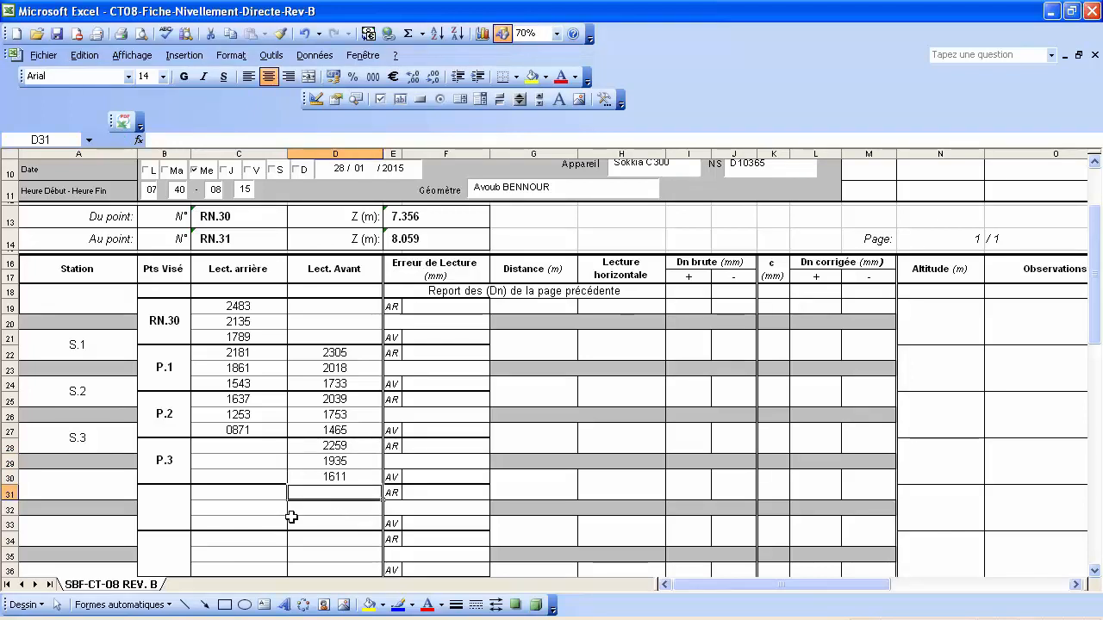
Add station S.4 with back readings 2362, 1948 and 1536 in C28:C30.
{"action": "left_click", "coordinate": [105, 487]}
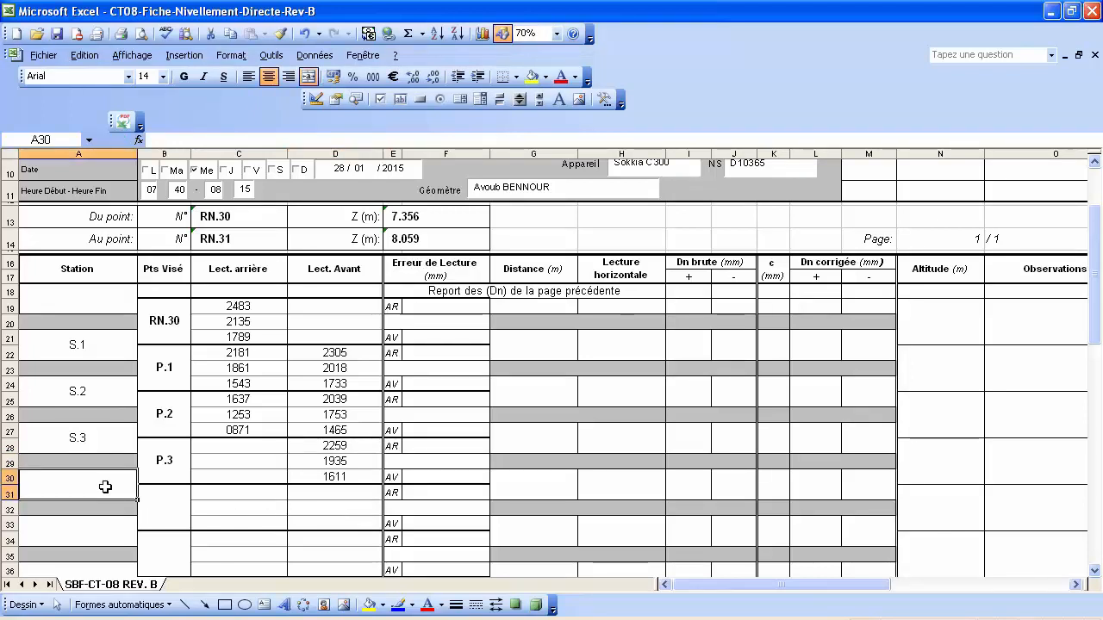
{"action": "type", "text": "S.4"}
{"action": "key", "text": "Return"}
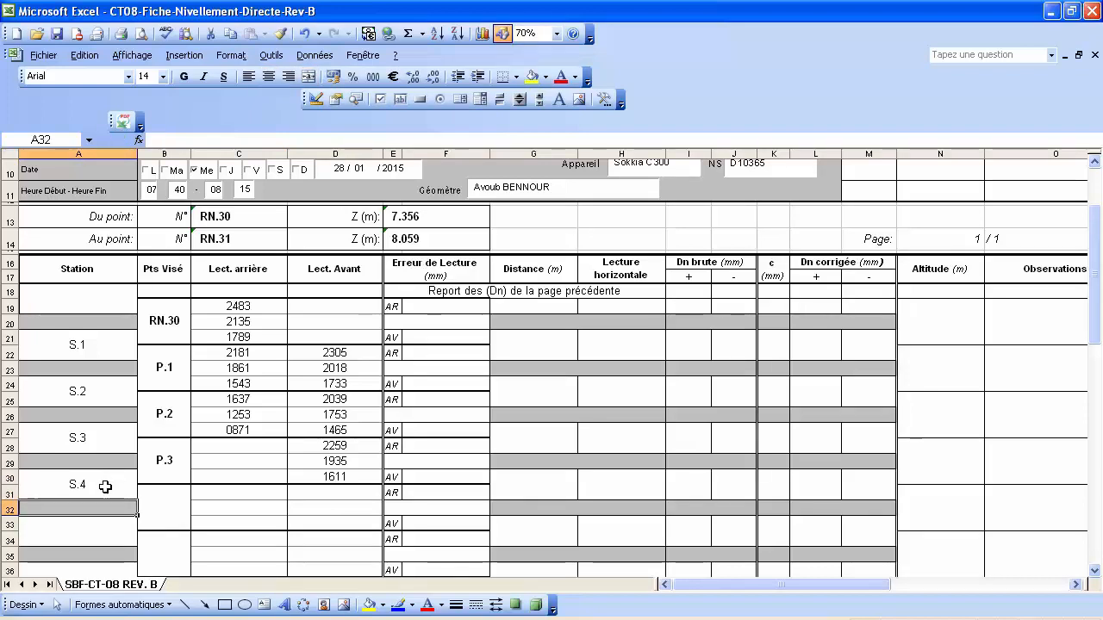
{"action": "left_click", "coordinate": [259, 446]}
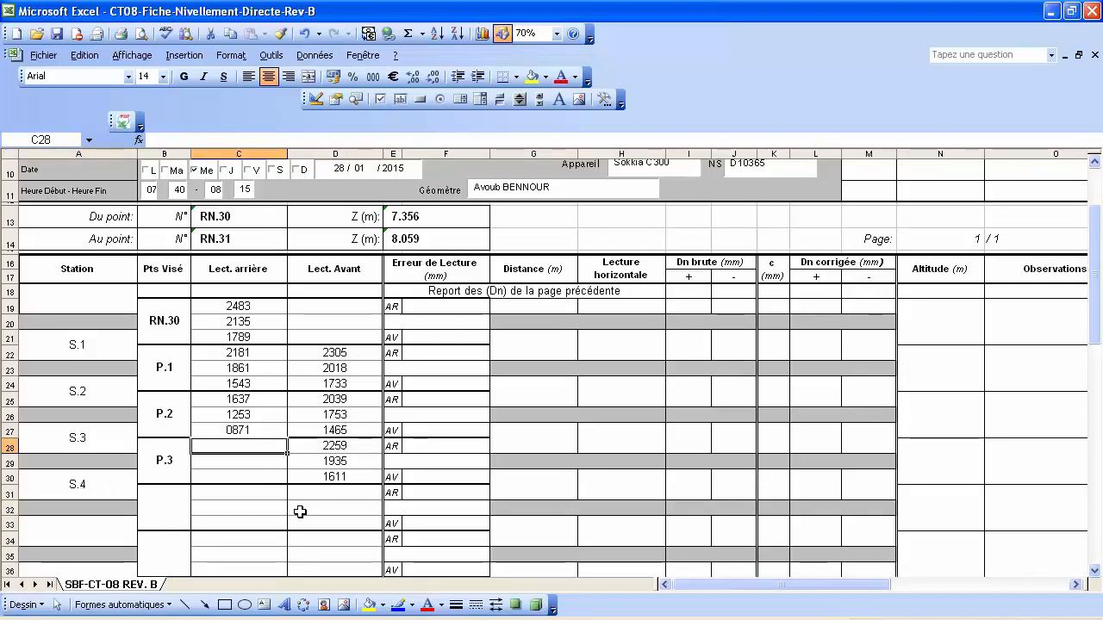
{"action": "type", "text": "23"}
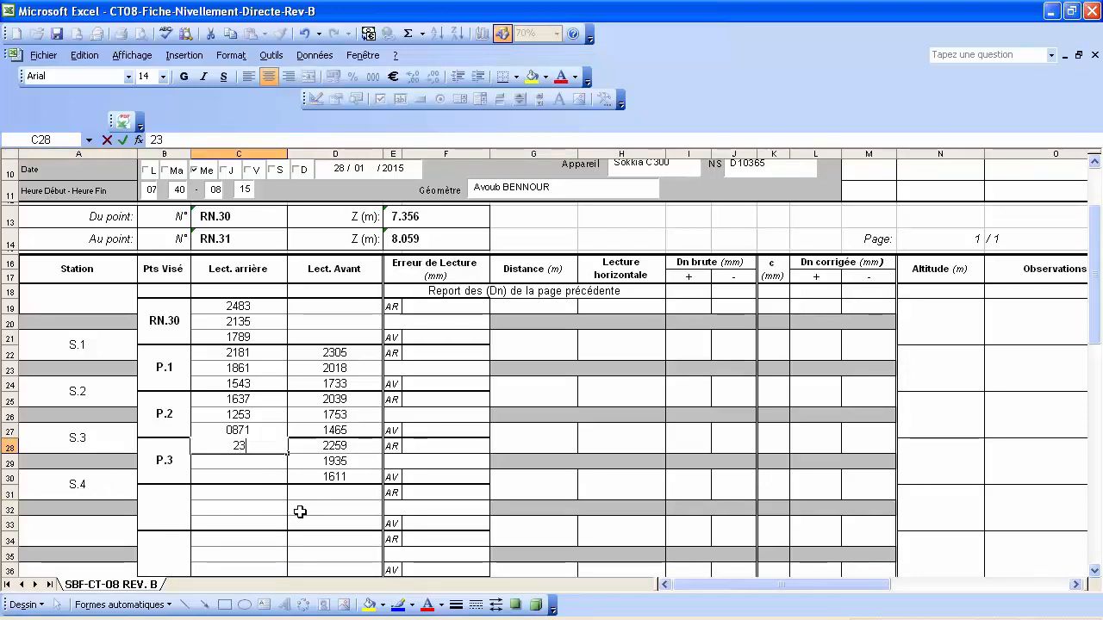
{"action": "type", "text": "62"}
{"action": "key", "text": "Return"}
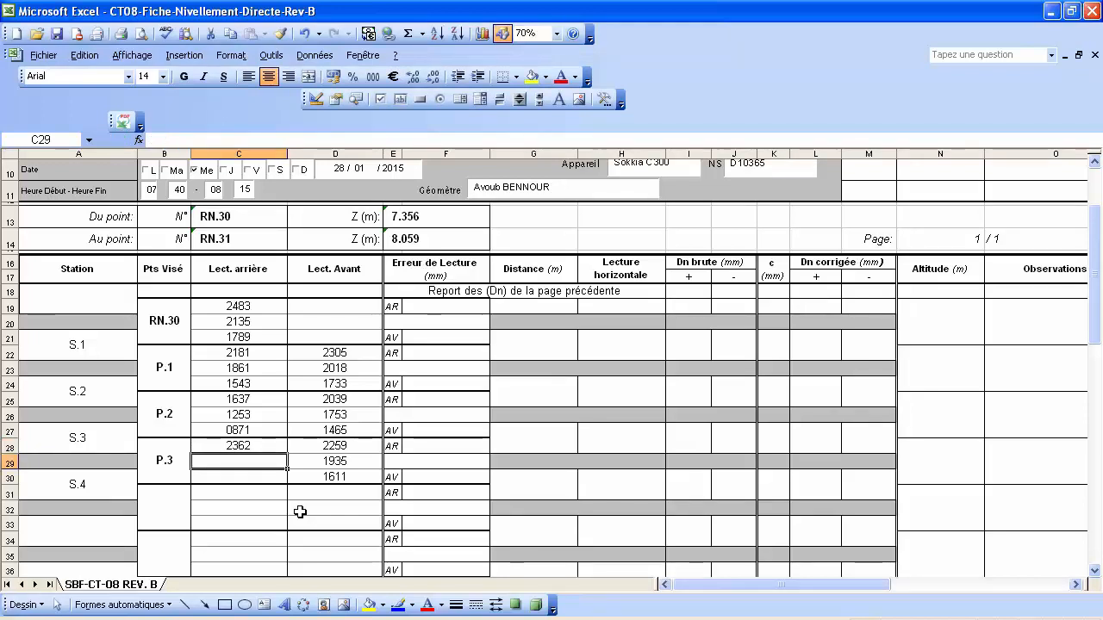
{"action": "type", "text": "1"}
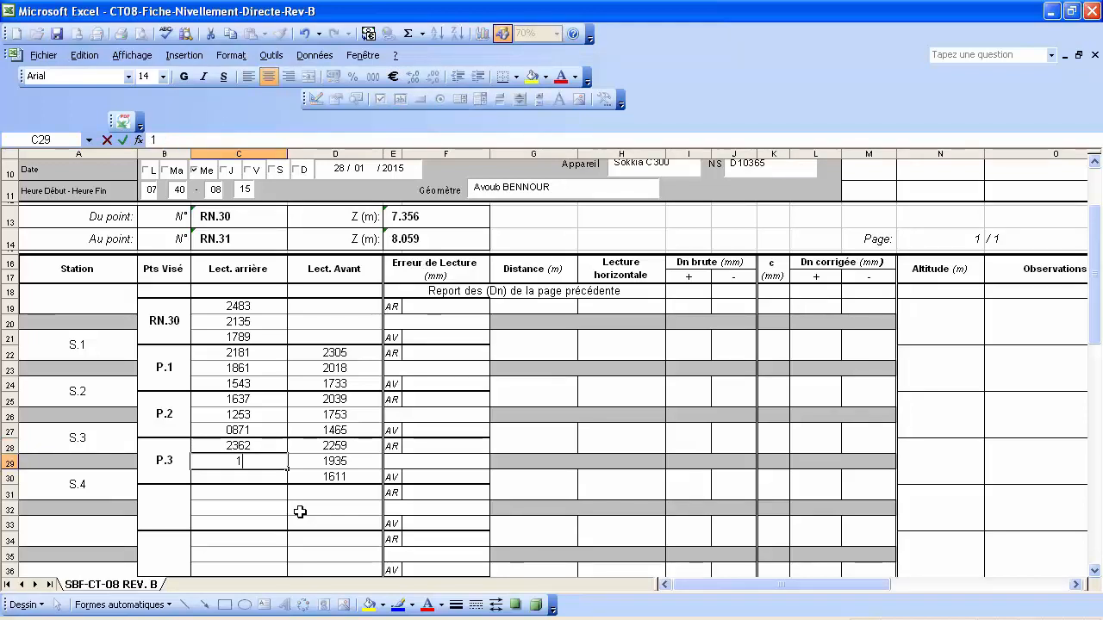
{"action": "type", "text": "948"}
{"action": "key", "text": "Return"}
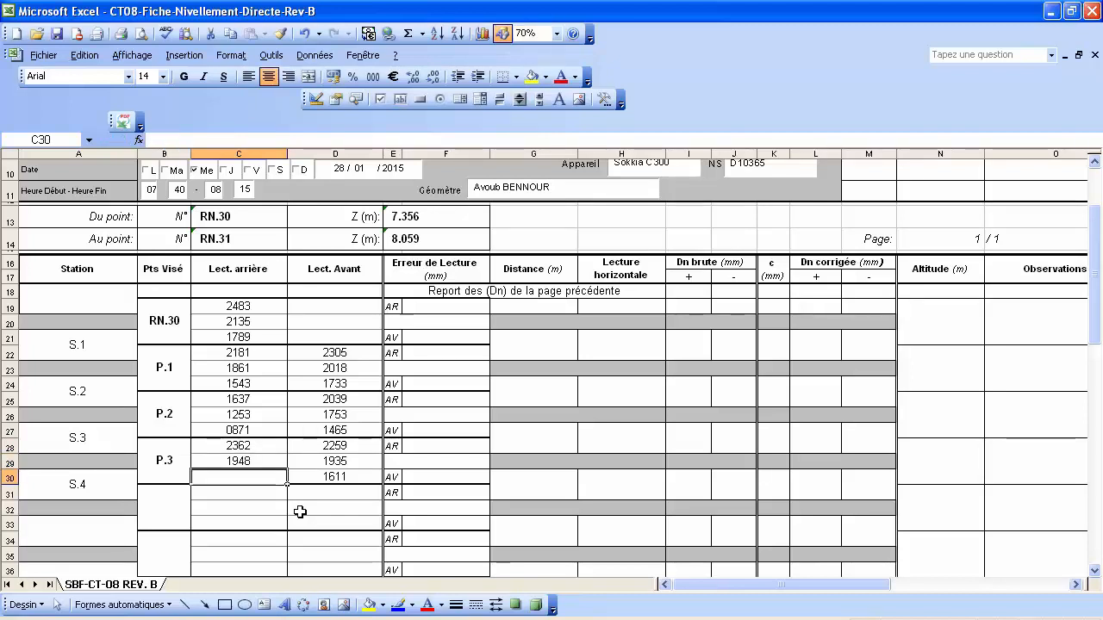
{"action": "type", "text": "1536"}
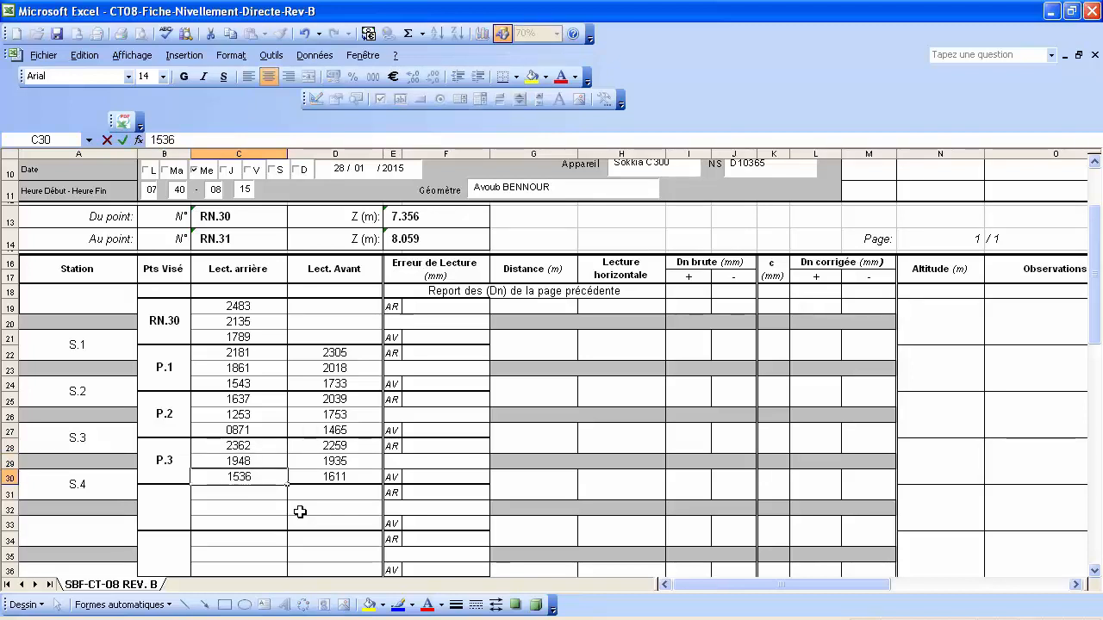
{"action": "key", "text": "Return"}
Label point P.4 in B31 and enter its foresights 1531, 1127 and 0725 in D31:D33.
{"action": "left_click", "coordinate": [170, 509]}
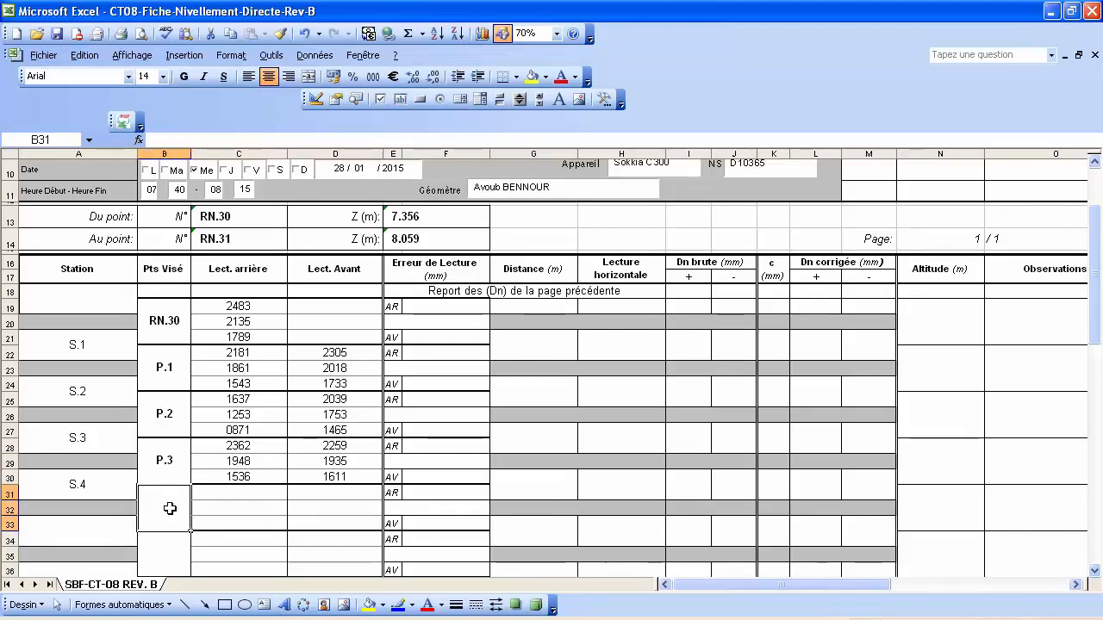
{"action": "type", "text": "P.4"}
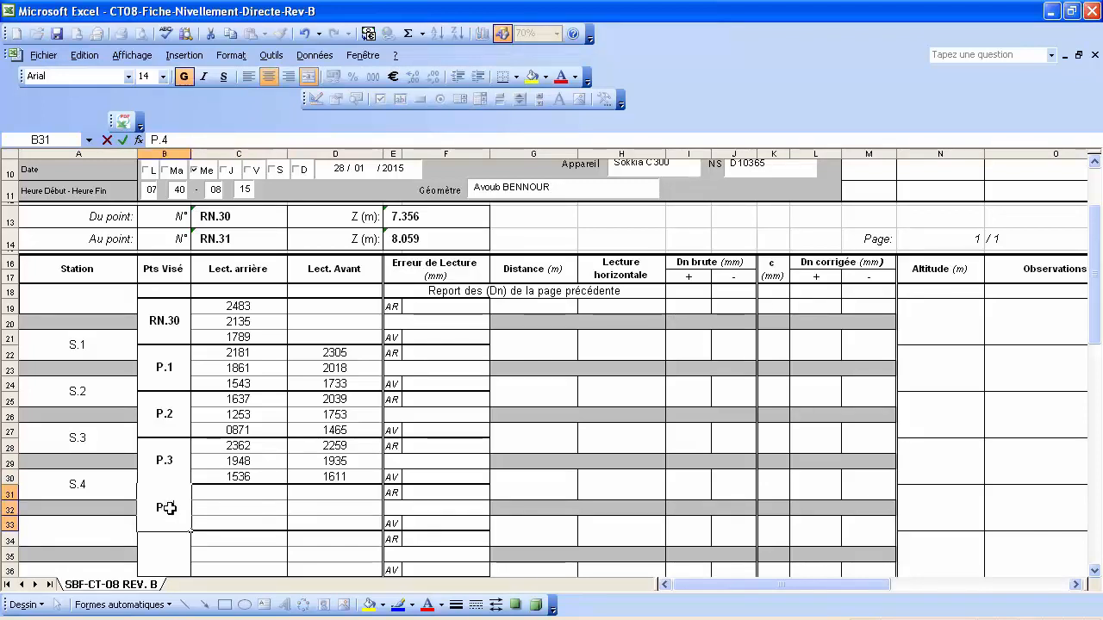
{"action": "key", "text": "Return"}
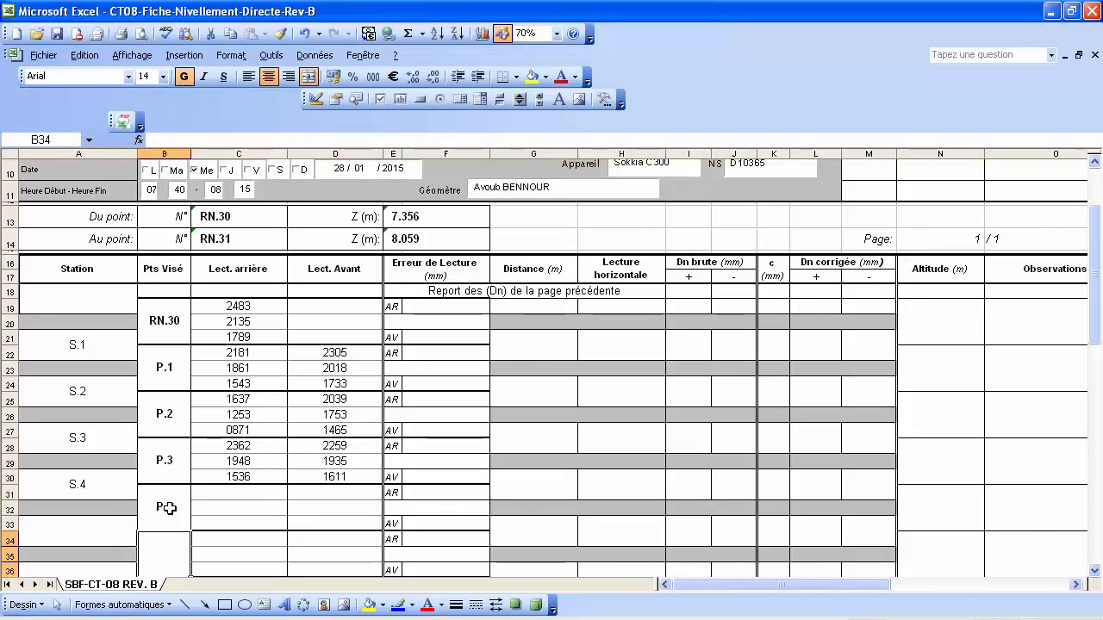
{"action": "left_click", "coordinate": [342, 491]}
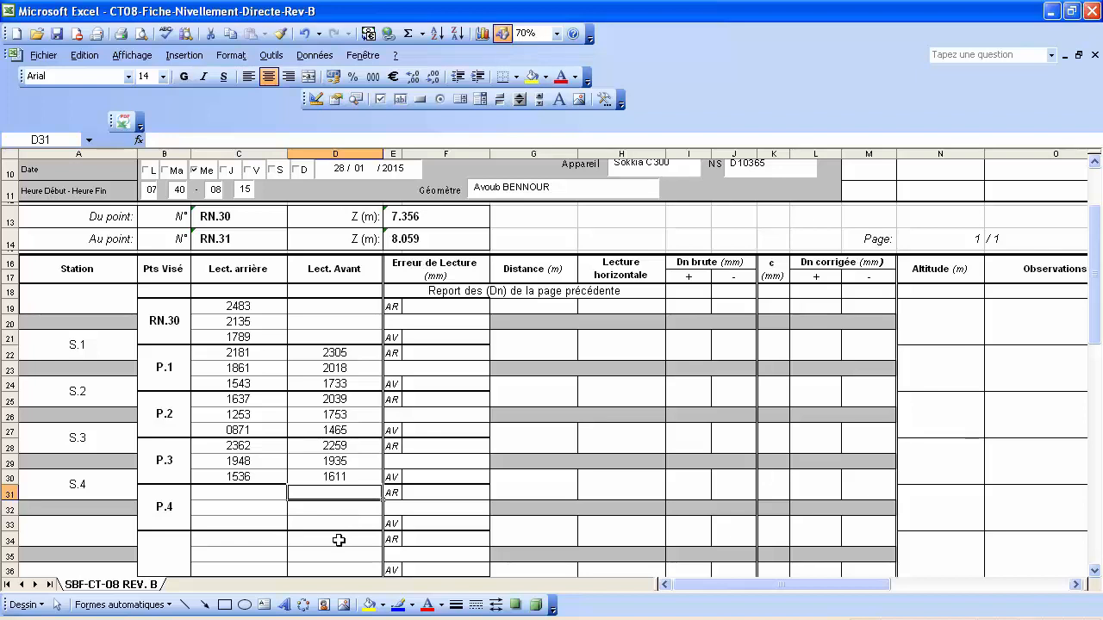
{"action": "type", "text": "1531"}
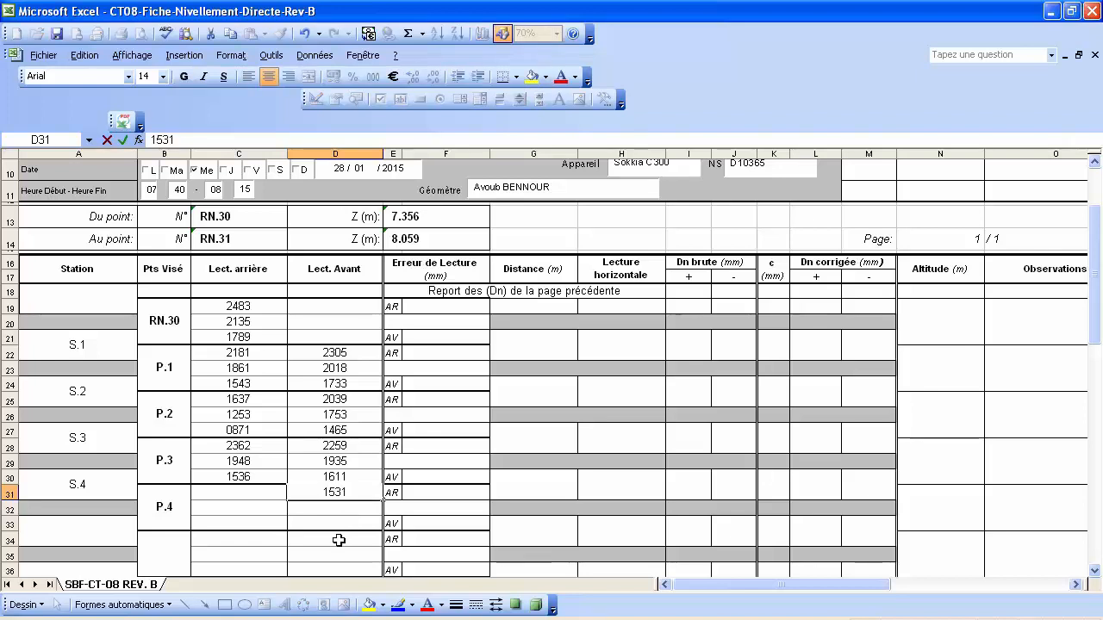
{"action": "key", "text": "Return"}
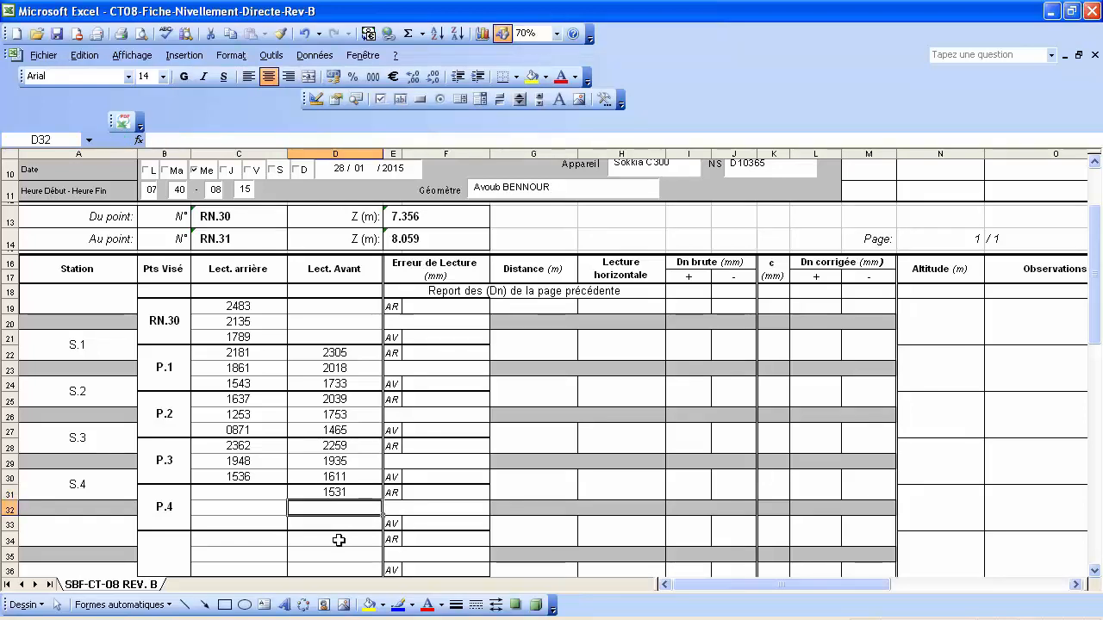
{"action": "type", "text": "1127"}
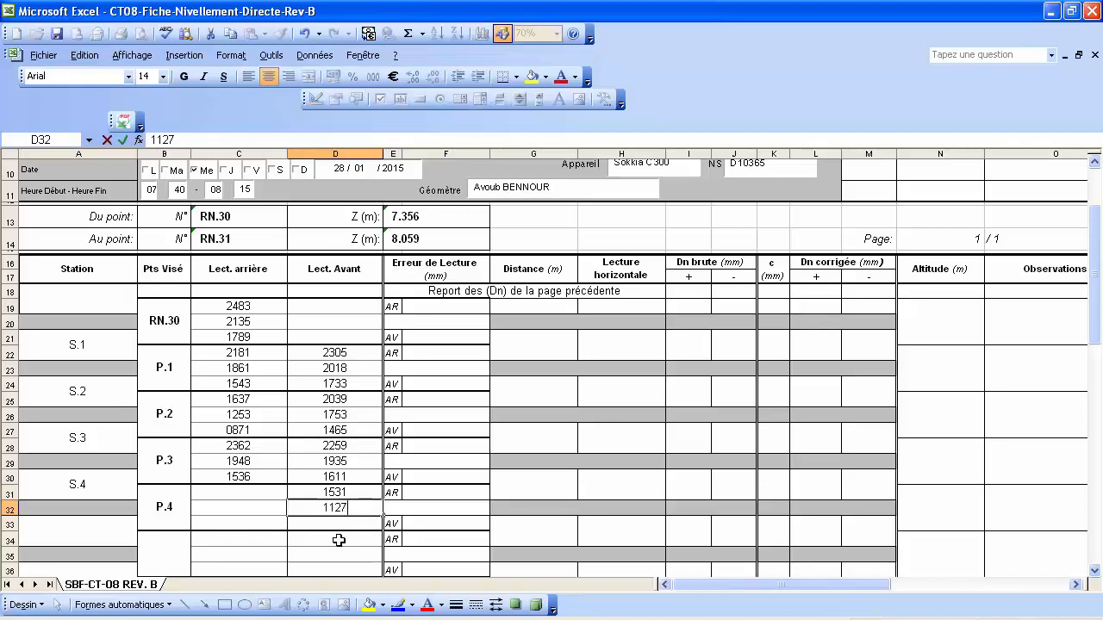
{"action": "key", "text": "Return"}
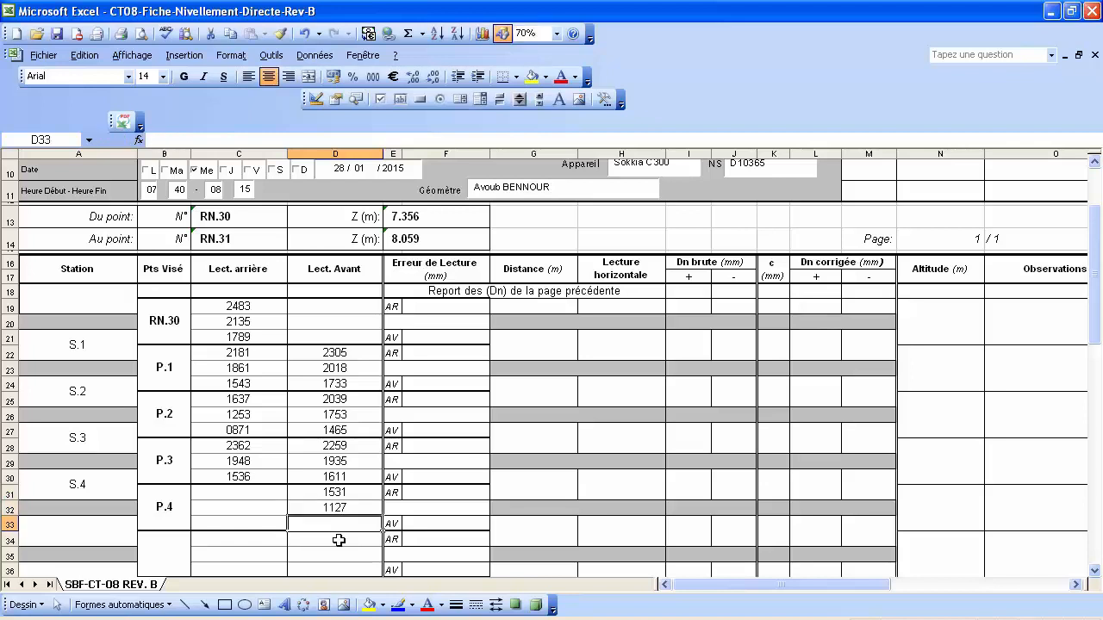
{"action": "type", "text": "725"}
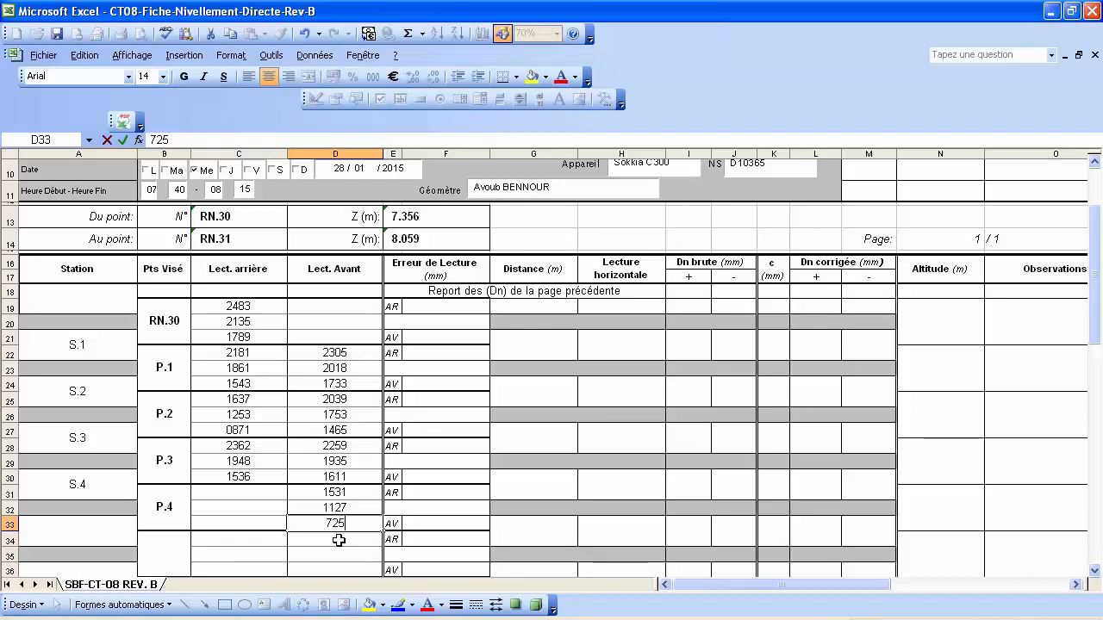
{"action": "key", "text": "Return"}
Label the station in row 33 as S.5.
{"action": "scroll", "coordinate": [291, 487], "scroll_direction": "down", "scroll_amount": 2}
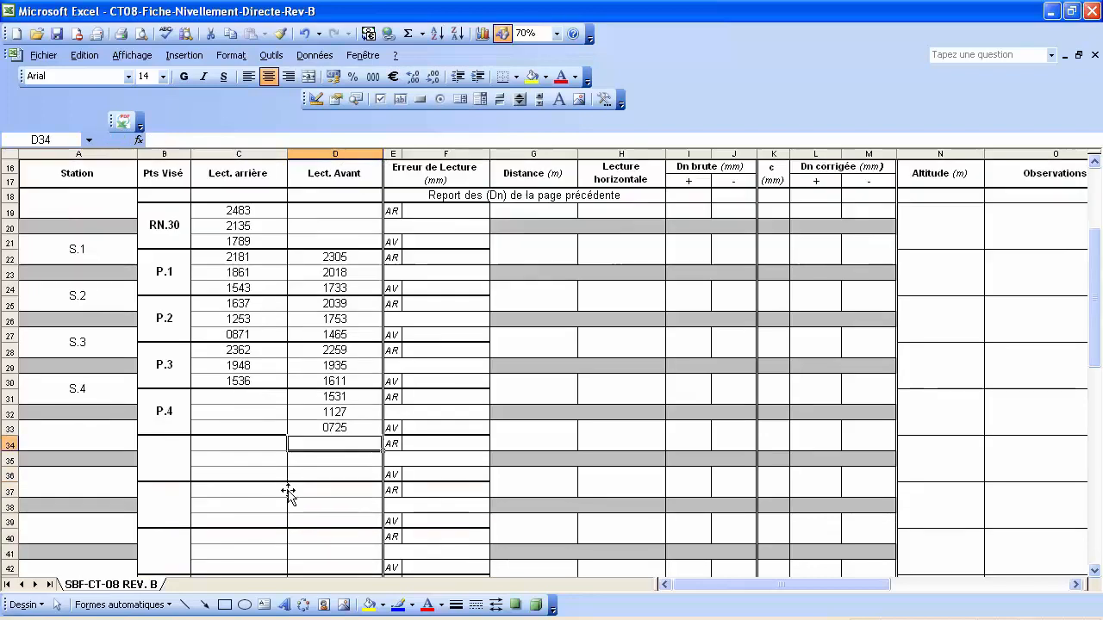
{"action": "left_click", "coordinate": [89, 435]}
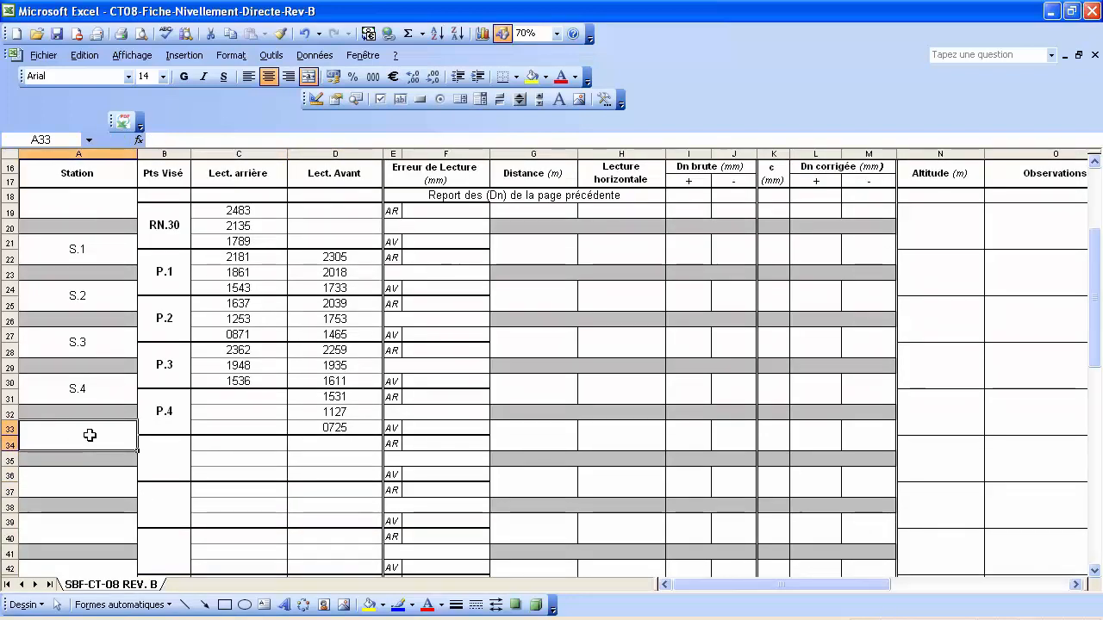
{"action": "type", "text": "S.5"}
{"action": "key", "text": "Return"}
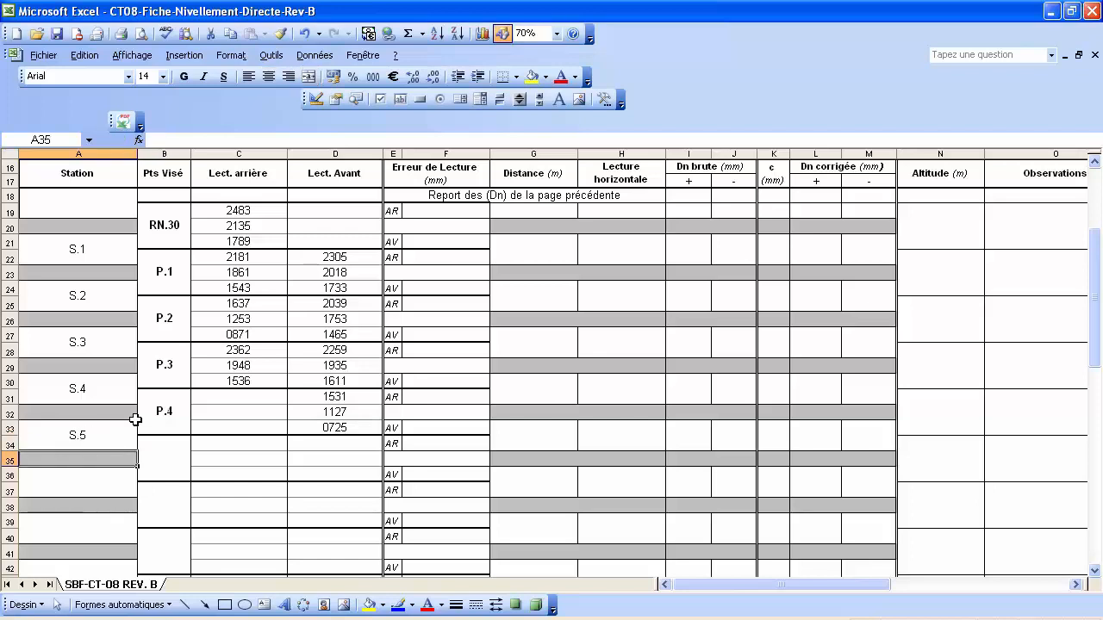
Enter P.4's backsights 2172, 1904 and 1636 in C31:C33, fixing a mistaken first entry.
{"action": "left_click", "coordinate": [253, 397]}
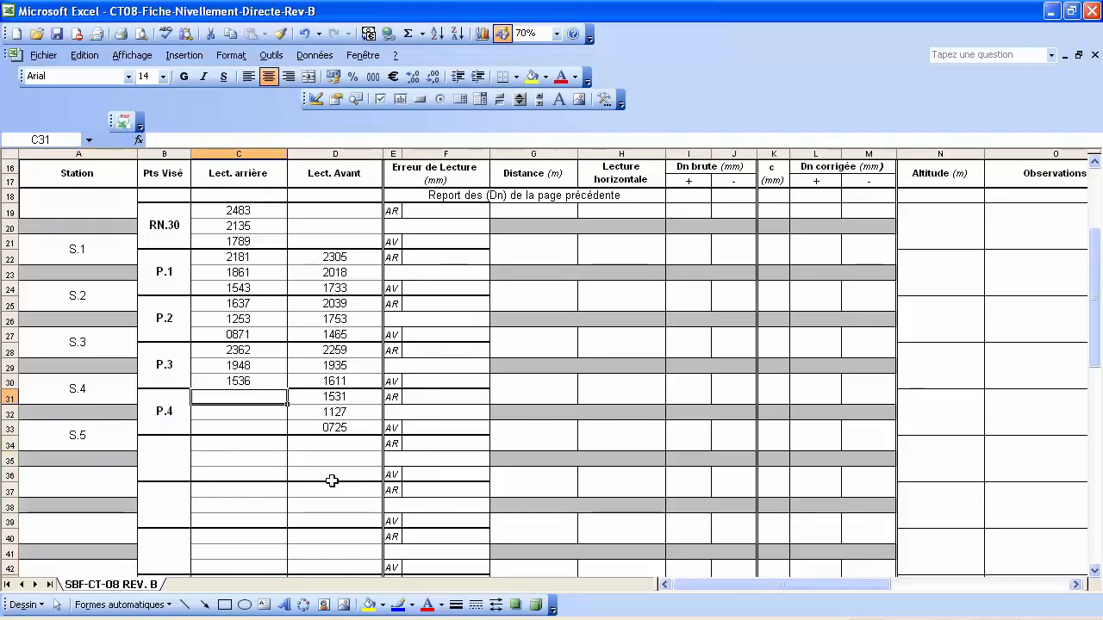
{"action": "type", "text": "1636"}
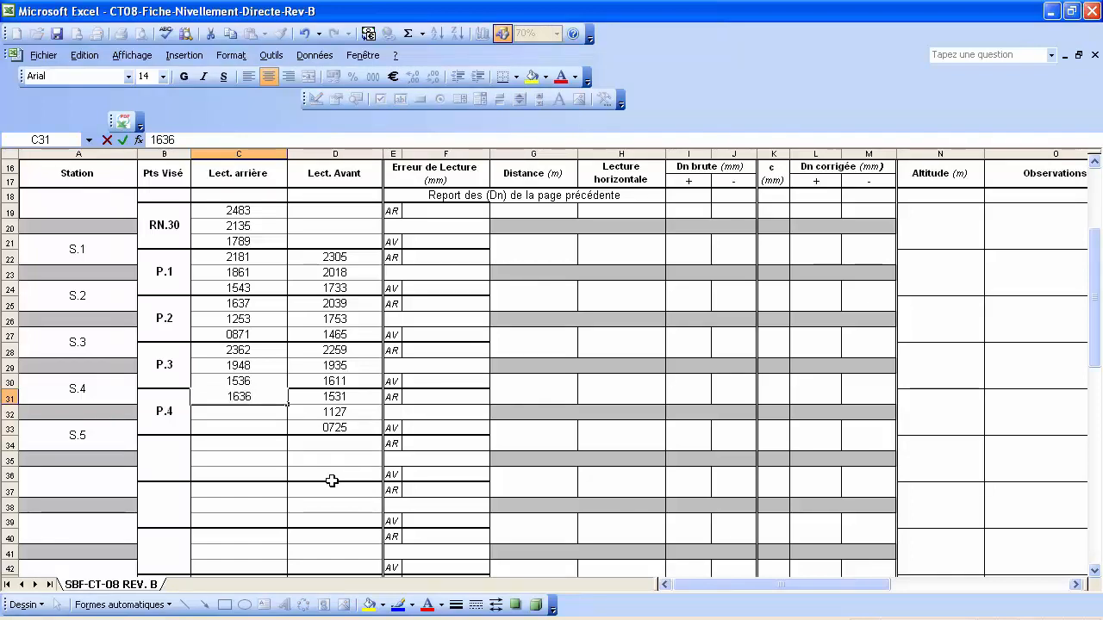
{"action": "key", "text": "BackSpace"}
{"action": "key", "text": "BackSpace"}
{"action": "key", "text": "BackSpace"}
{"action": "key", "text": "BackSpace"}
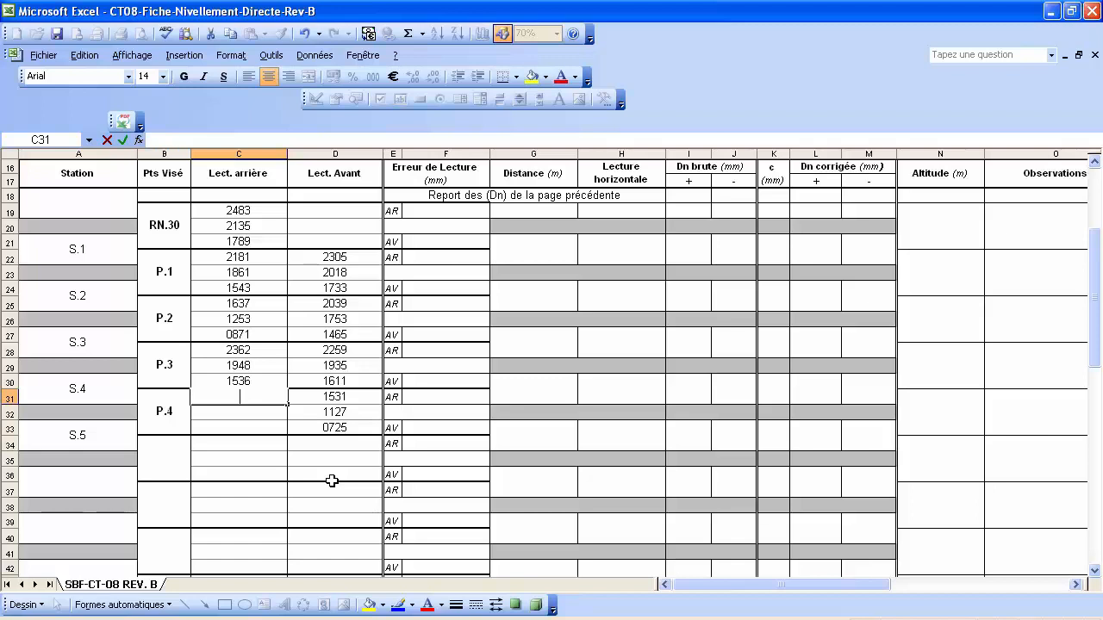
{"action": "type", "text": "2172"}
{"action": "key", "text": "Return"}
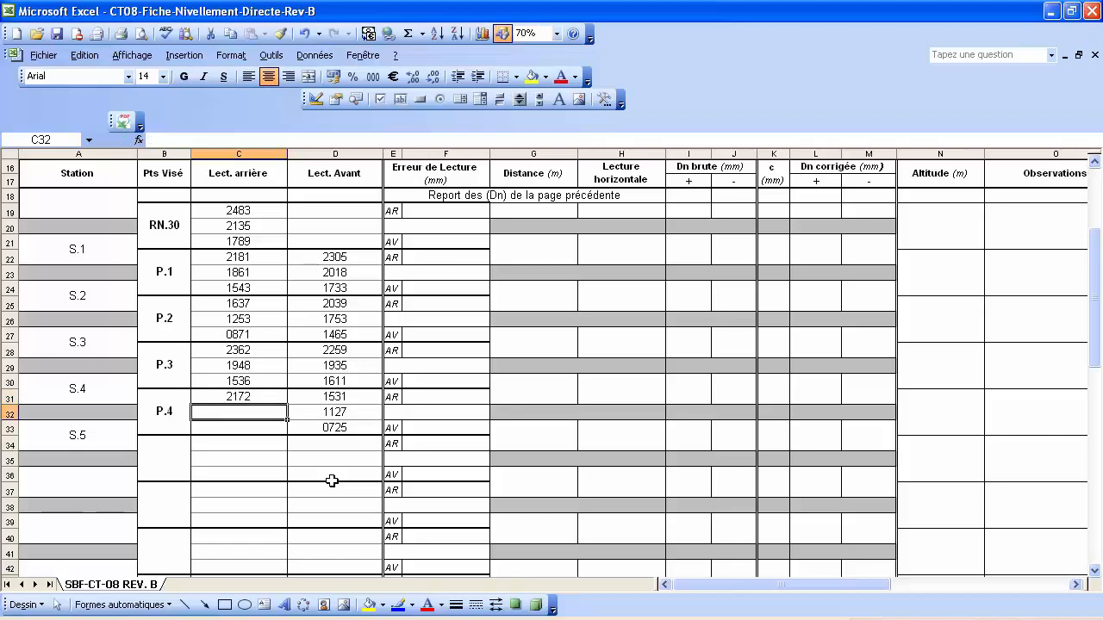
{"action": "type", "text": "1904"}
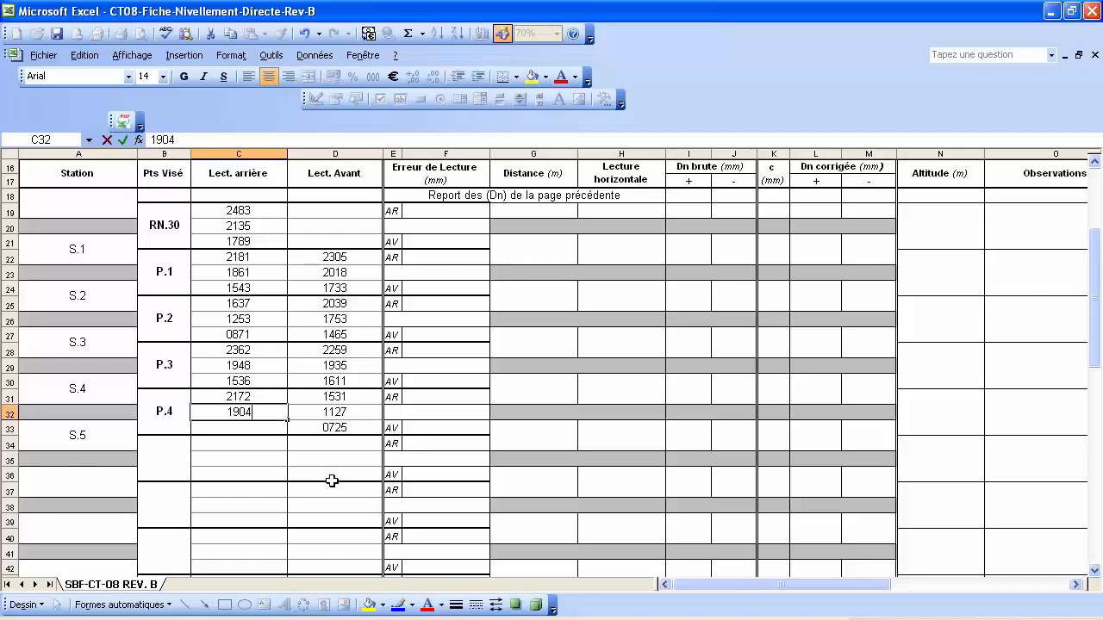
{"action": "key", "text": "Return"}
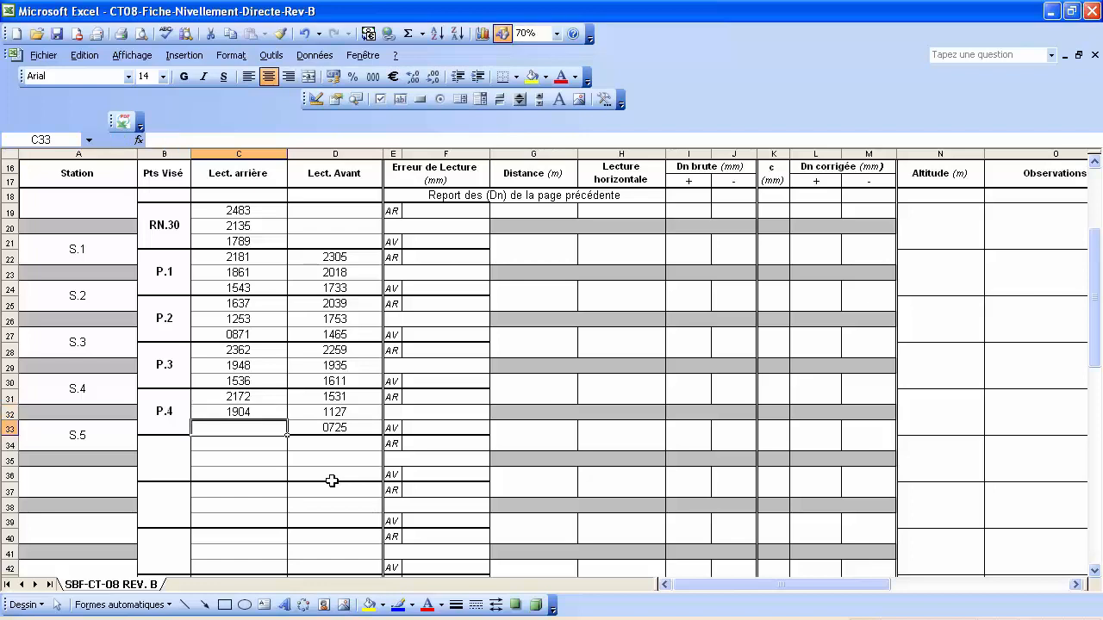
{"action": "type", "text": "1636"}
{"action": "key", "text": "Return"}
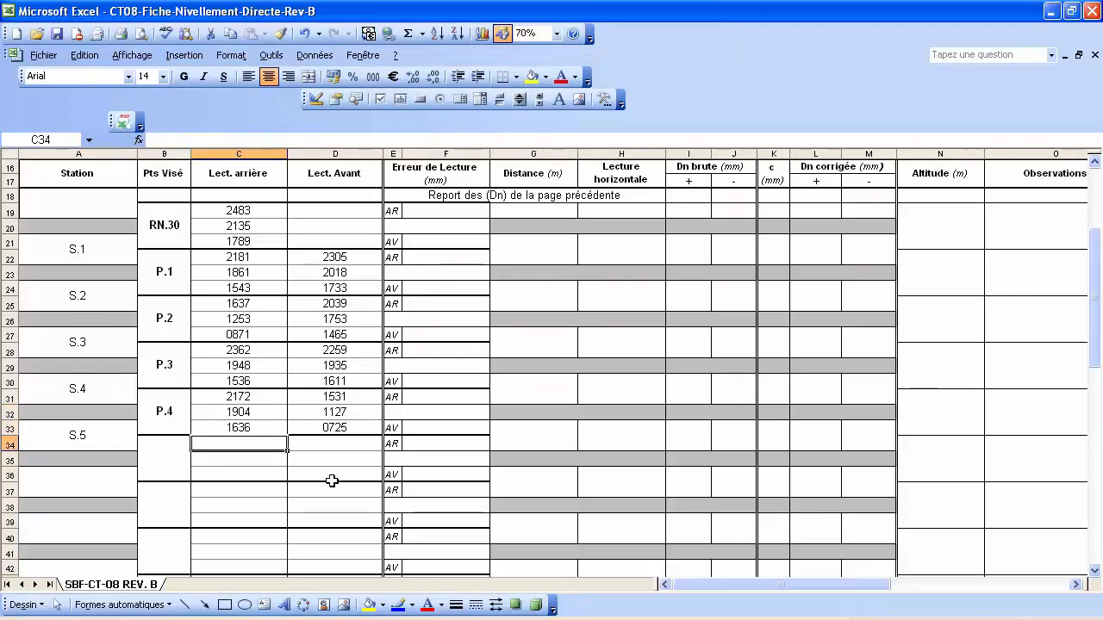
Name the closing benchmark RN.31 in B34 and enter foresights 1862, 1562 and 1263 in D34:D36.
{"action": "left_click", "coordinate": [160, 444]}
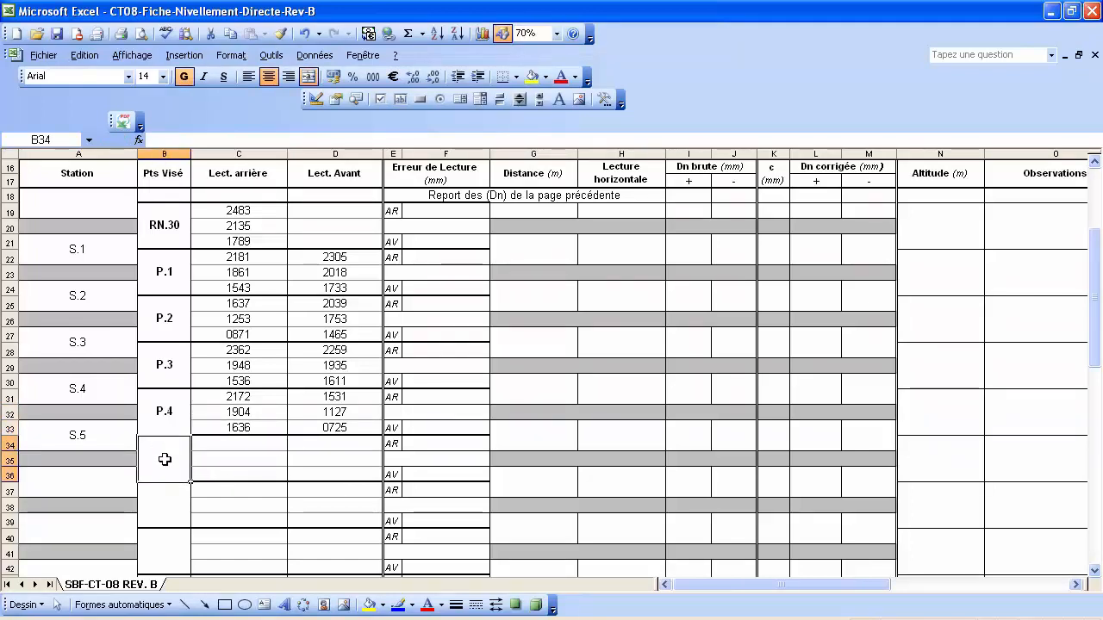
{"action": "type", "text": "R"}
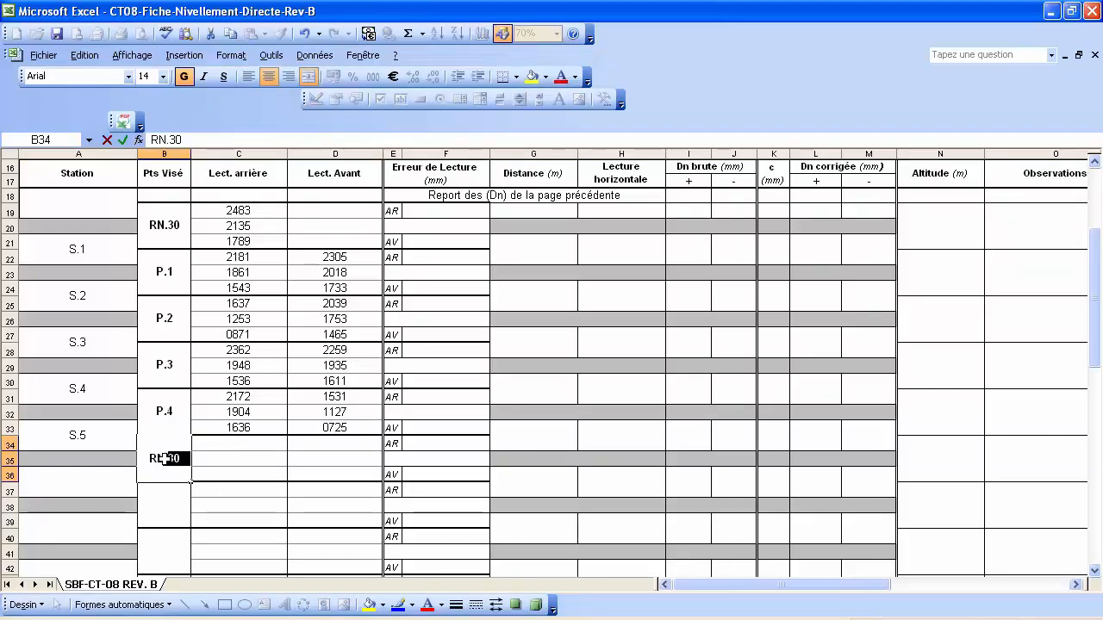
{"action": "type", "text": "N.31"}
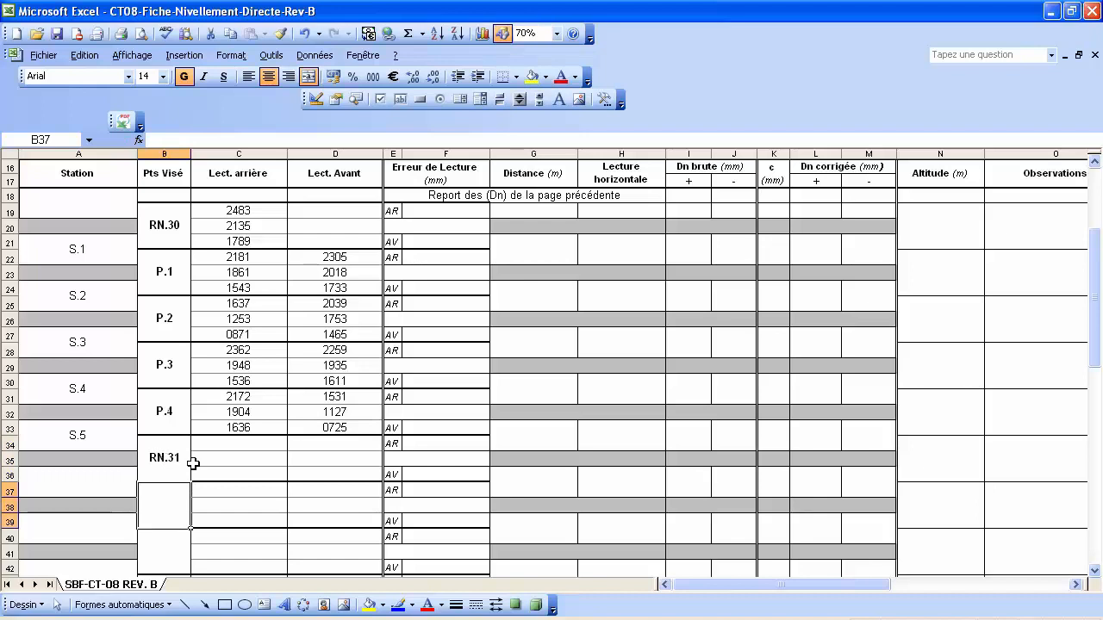
{"action": "left_click", "coordinate": [348, 443]}
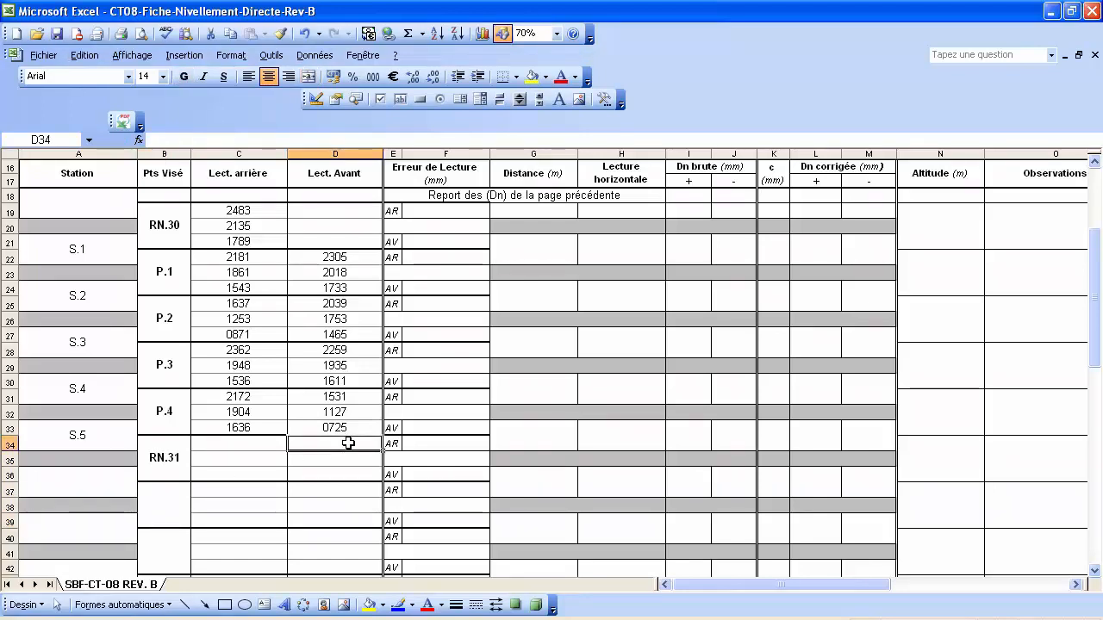
{"action": "type", "text": "1862"}
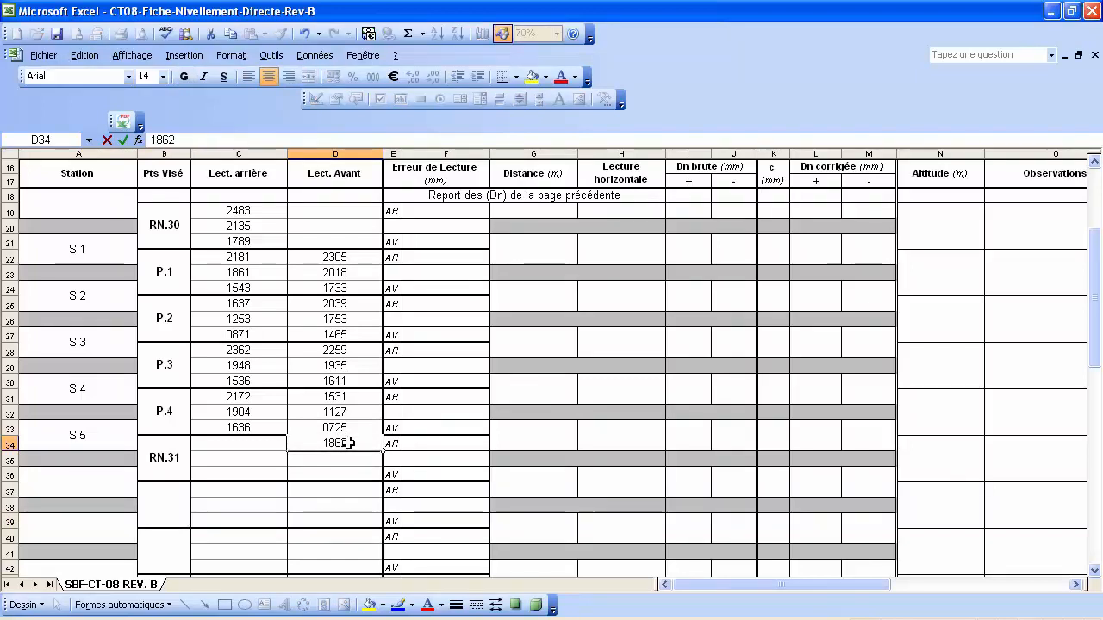
{"action": "key", "text": "Return"}
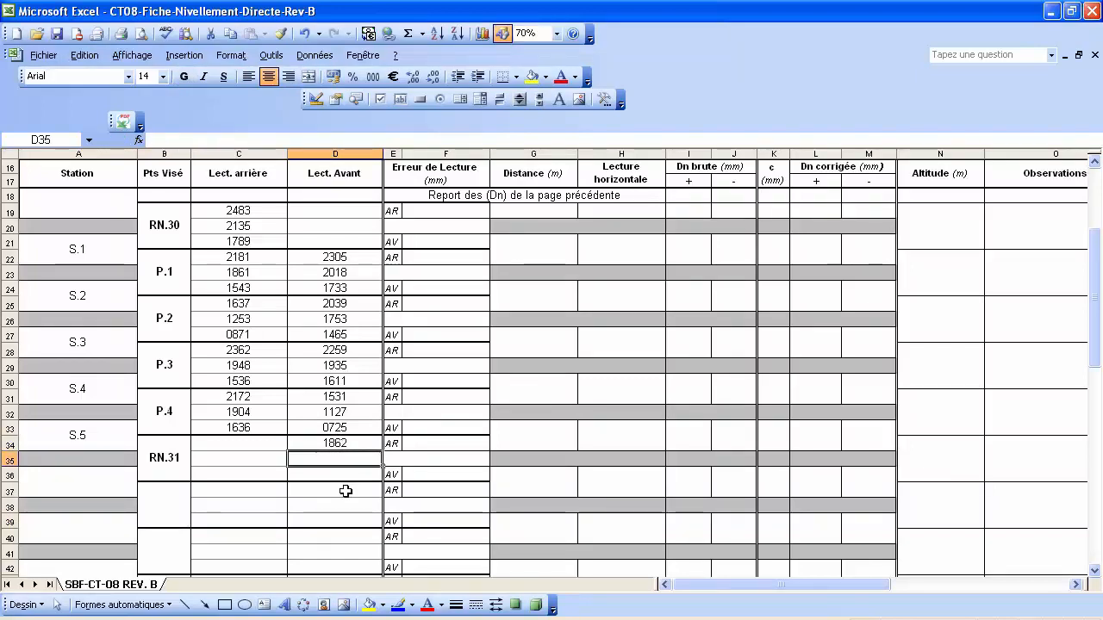
{"action": "type", "text": "1562"}
{"action": "key", "text": "Return"}
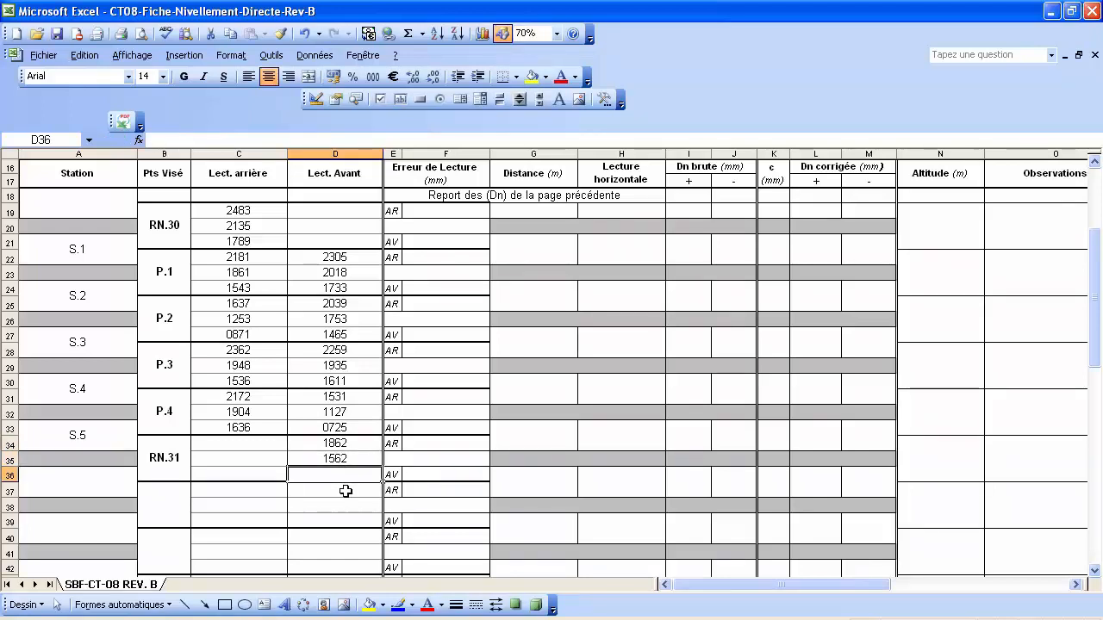
{"action": "type", "text": "1263"}
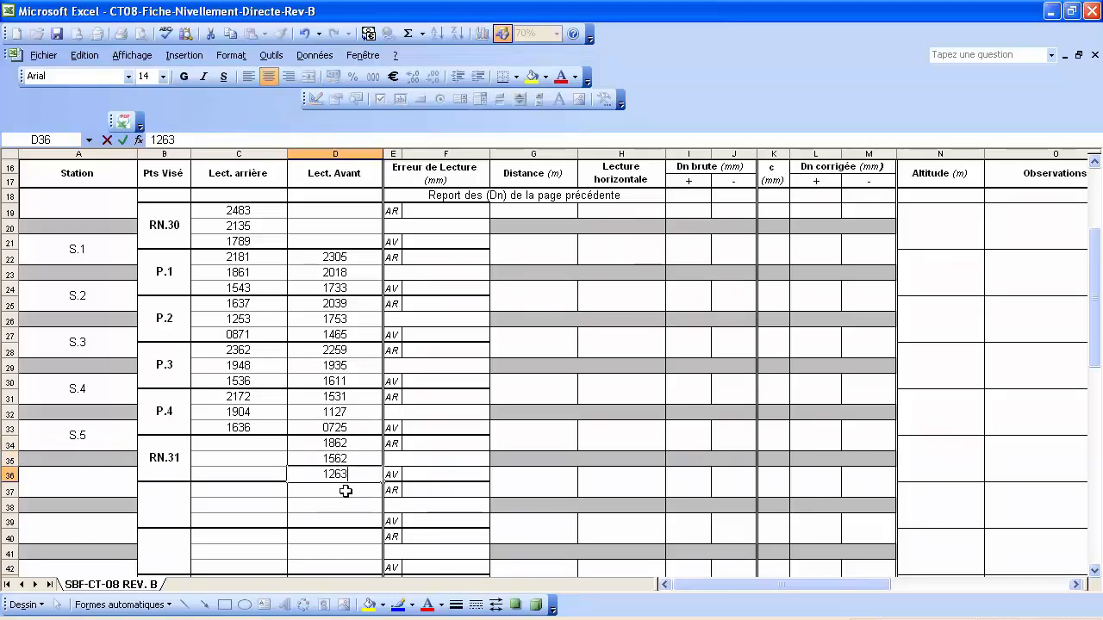
{"action": "key", "text": "Return"}
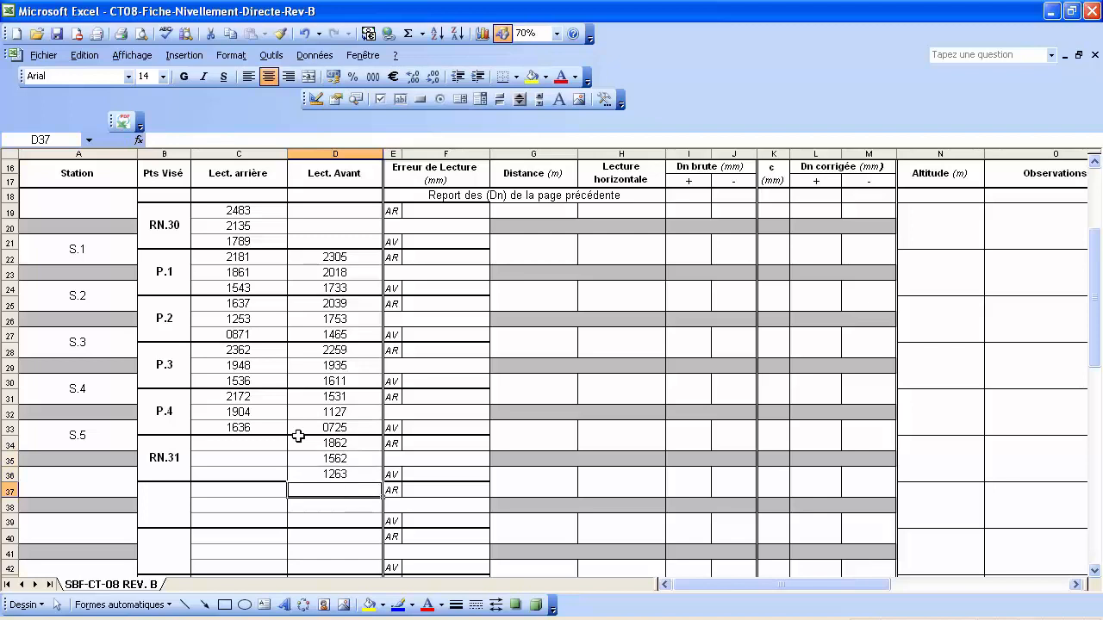
{"action": "scroll", "coordinate": [337, 411], "scroll_direction": "down", "scroll_amount": 5}
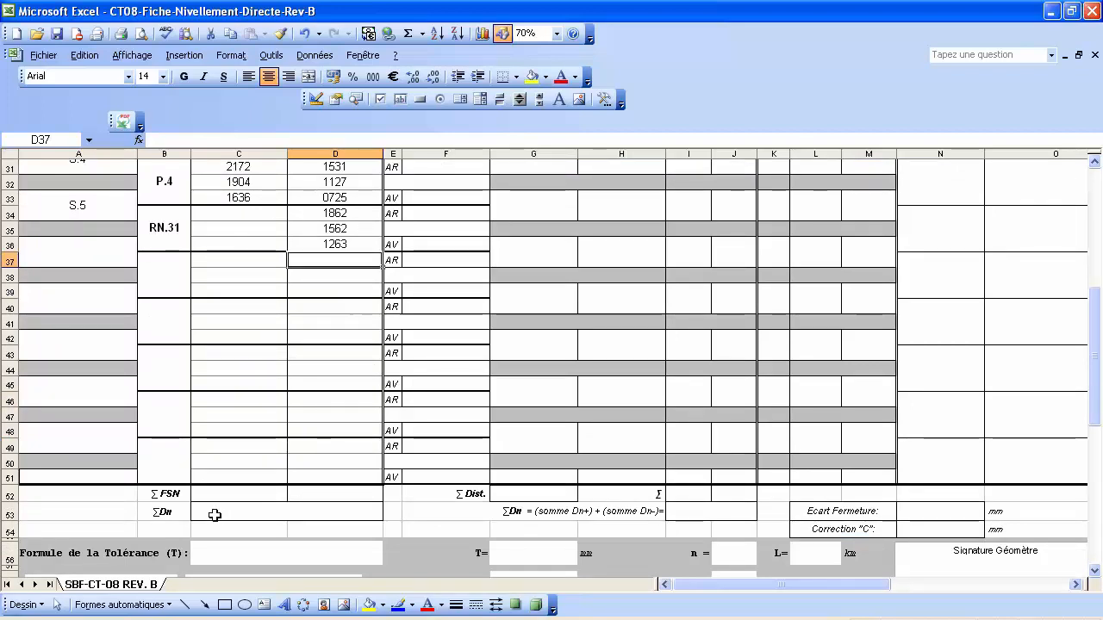
Start an AutoSum in C52 and clear its suggested C19:C51 range.
{"action": "left_click", "coordinate": [226, 493]}
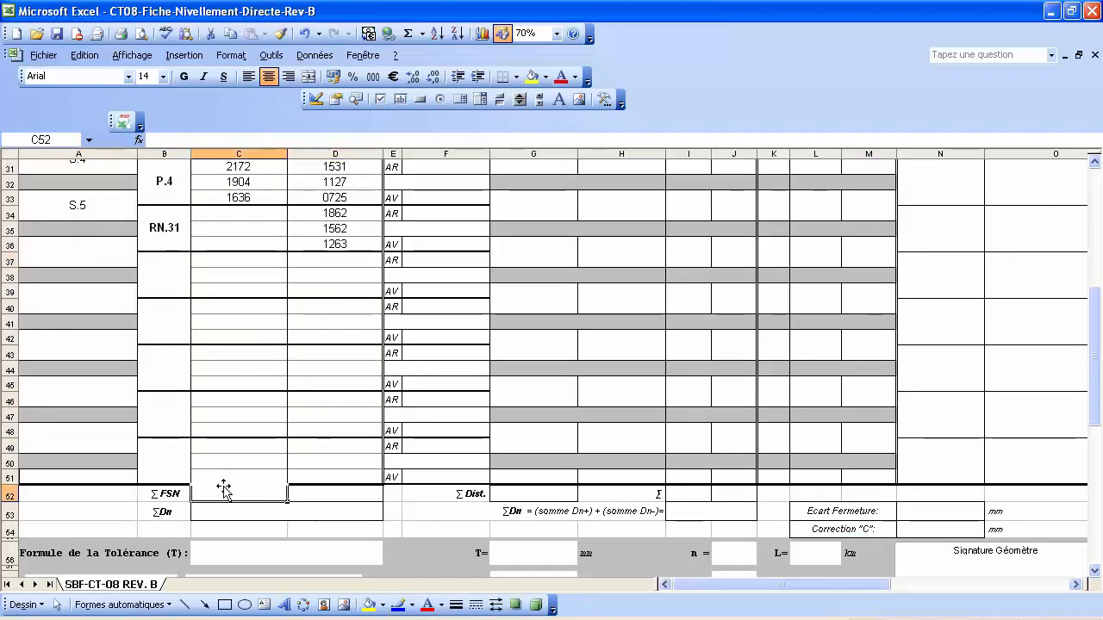
{"action": "left_click", "coordinate": [408, 34]}
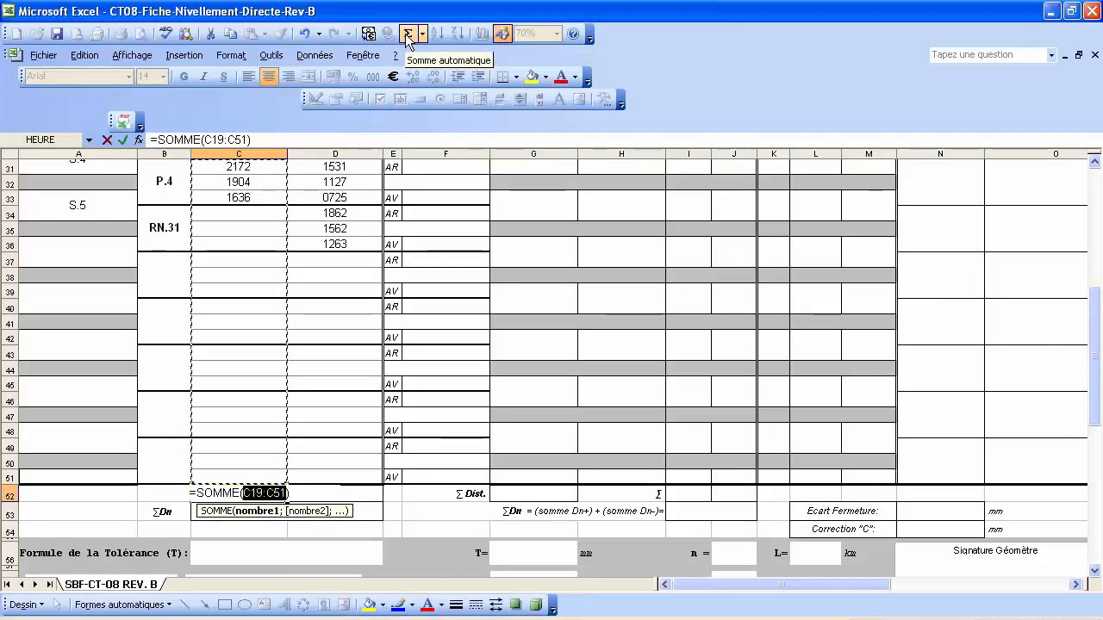
{"action": "left_click_drag", "start_coordinate": [249, 140], "coordinate": [205, 140]}
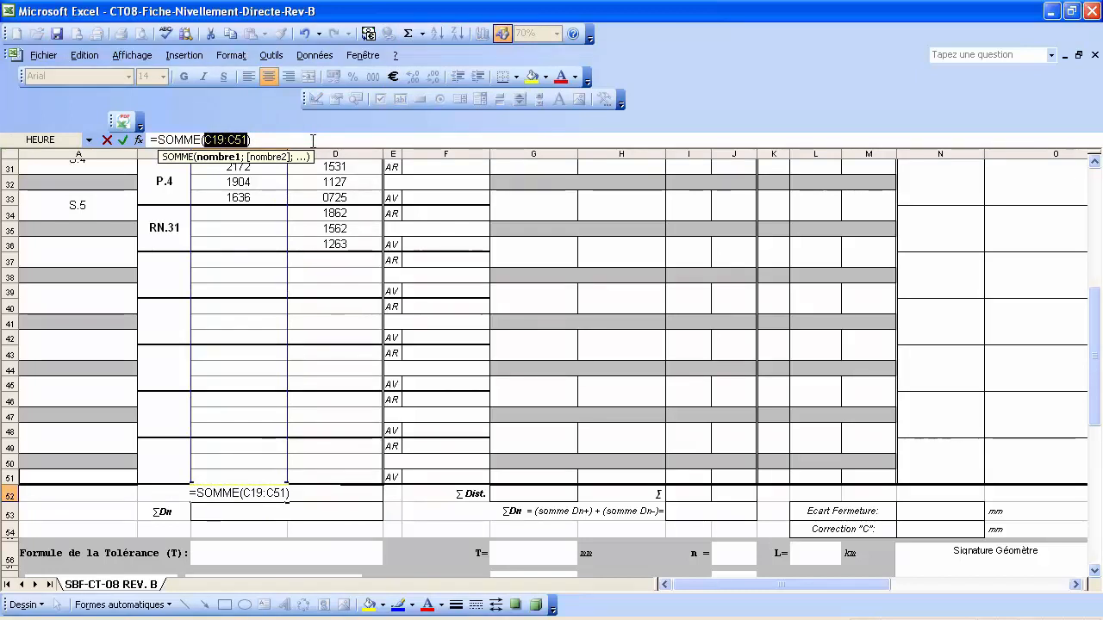
{"action": "key", "text": "BackSpace"}
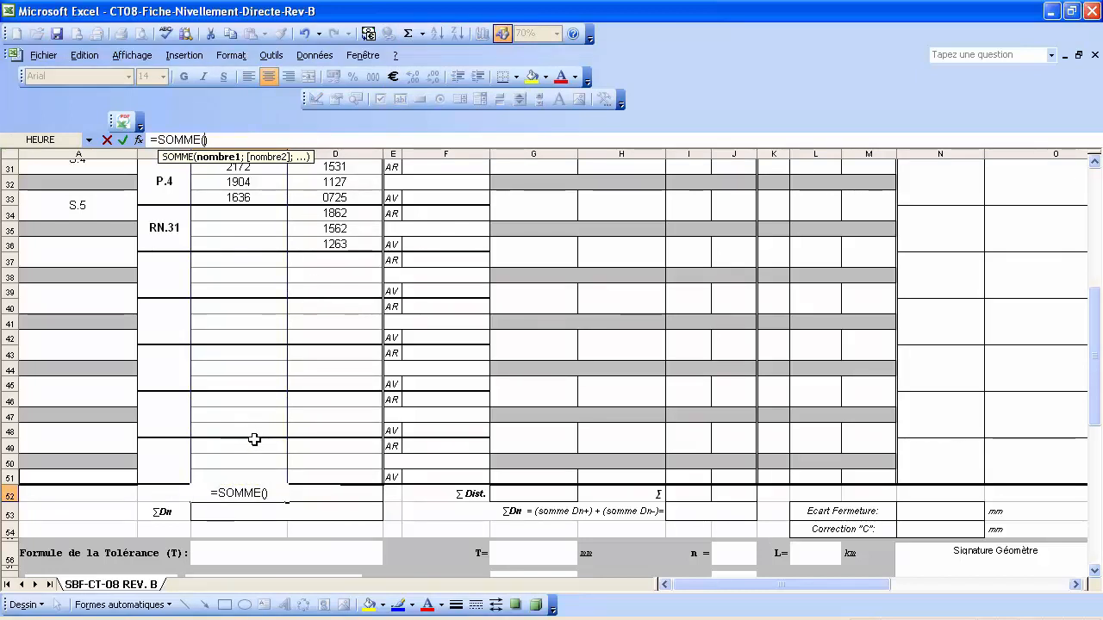
Sum backsights C32, C29, C26, C23 and C20 in the ΣFSN row, giving 9101.
{"action": "scroll", "coordinate": [254, 439], "scroll_direction": "up", "scroll_amount": 1}
{"action": "scroll", "coordinate": [254, 439], "scroll_direction": "up", "scroll_amount": 3}
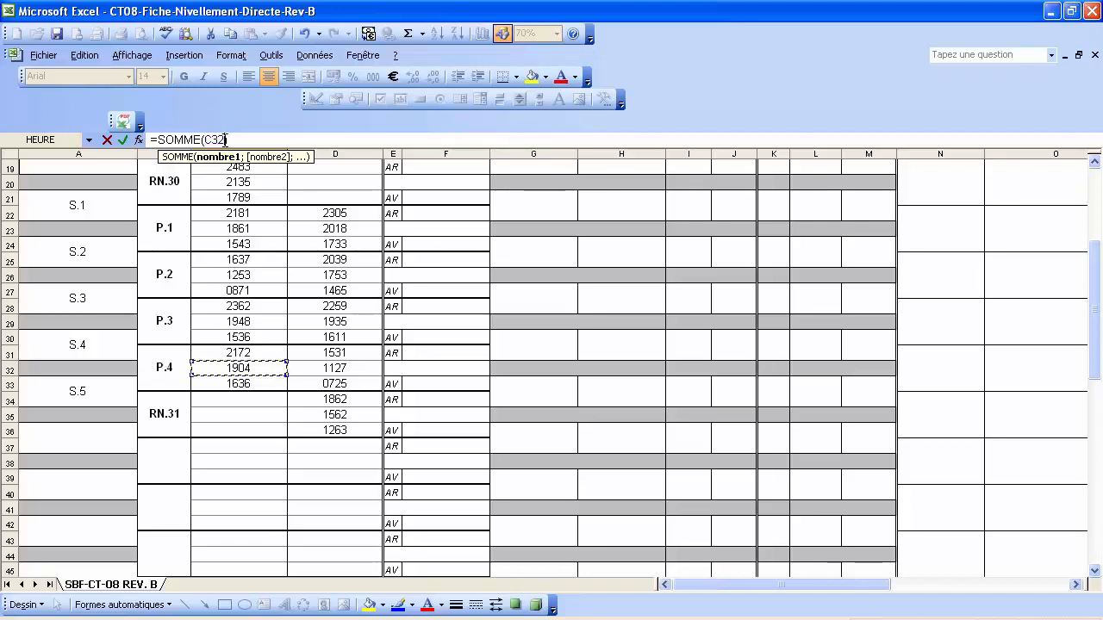
{"action": "type", "text": ";"}
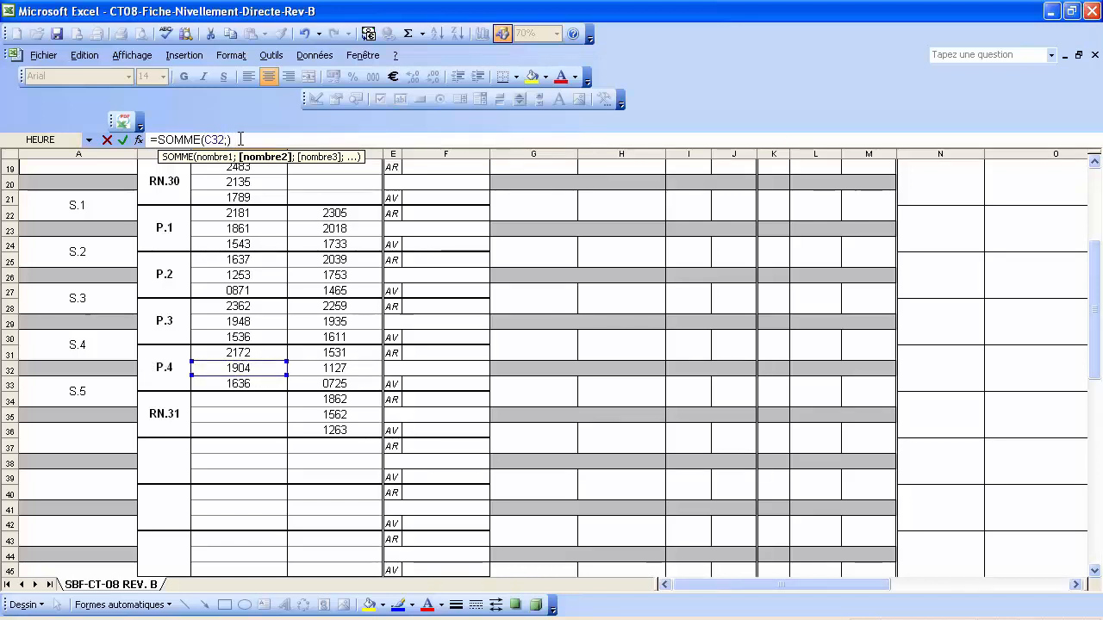
{"action": "left_click", "coordinate": [223, 319]}
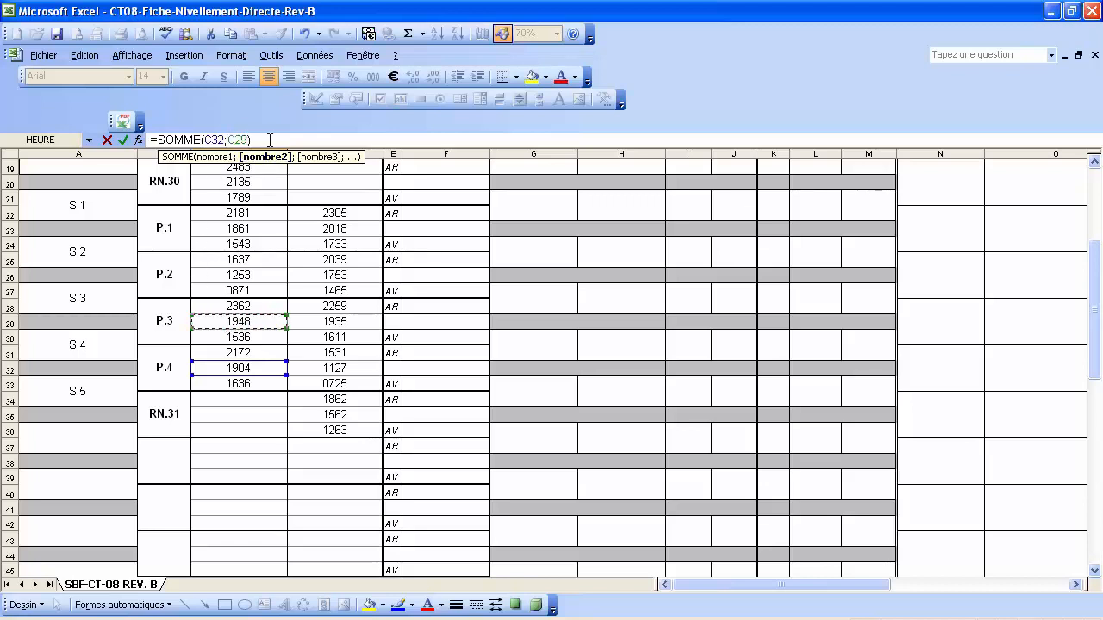
{"action": "type", "text": ";"}
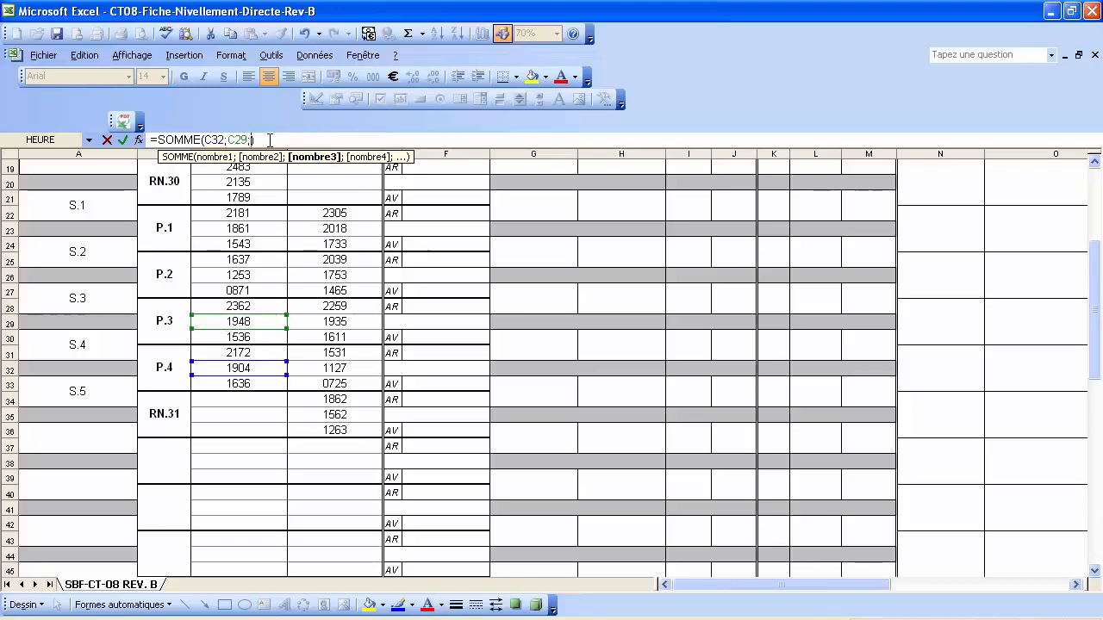
{"action": "left_click", "coordinate": [251, 274]}
{"action": "type", "text": ";"}
{"action": "scroll", "coordinate": [253, 276], "scroll_direction": "up", "scroll_amount": 1}
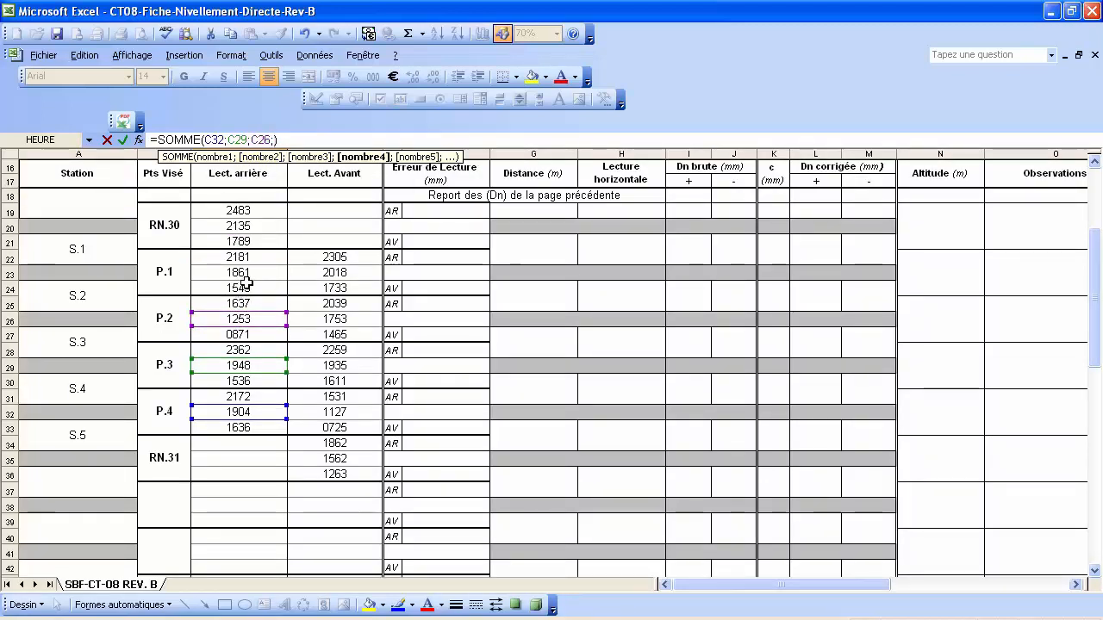
{"action": "left_click", "coordinate": [247, 273]}
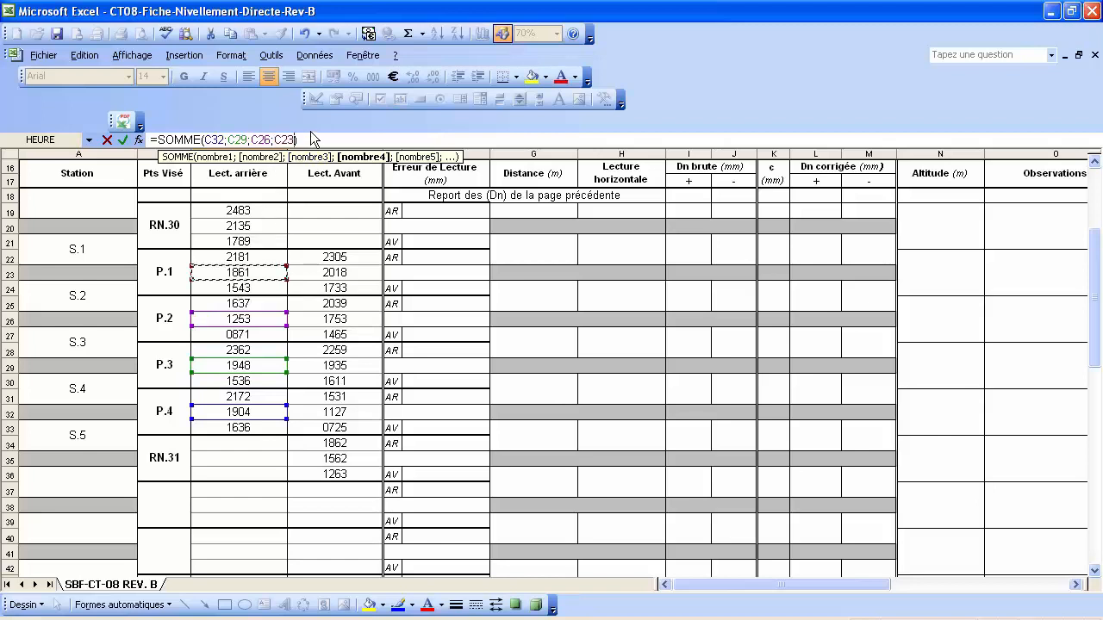
{"action": "type", "text": ";"}
{"action": "left_click", "coordinate": [251, 225]}
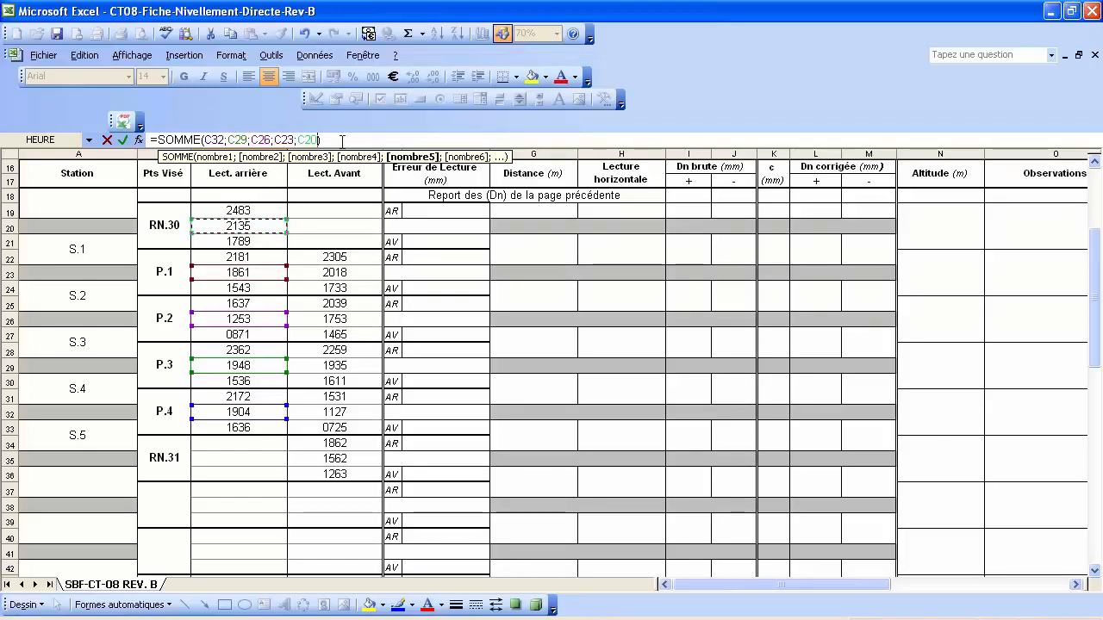
{"action": "key", "text": "Return"}
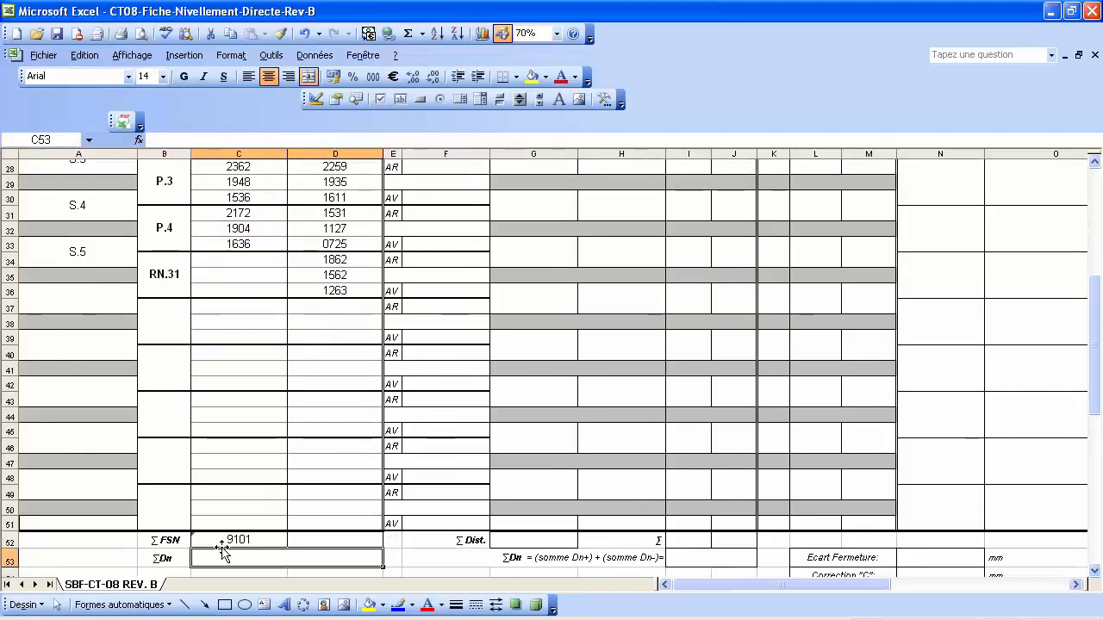
Start an AutoSum in D52 and remove its suggested range.
{"action": "left_click", "coordinate": [340, 538]}
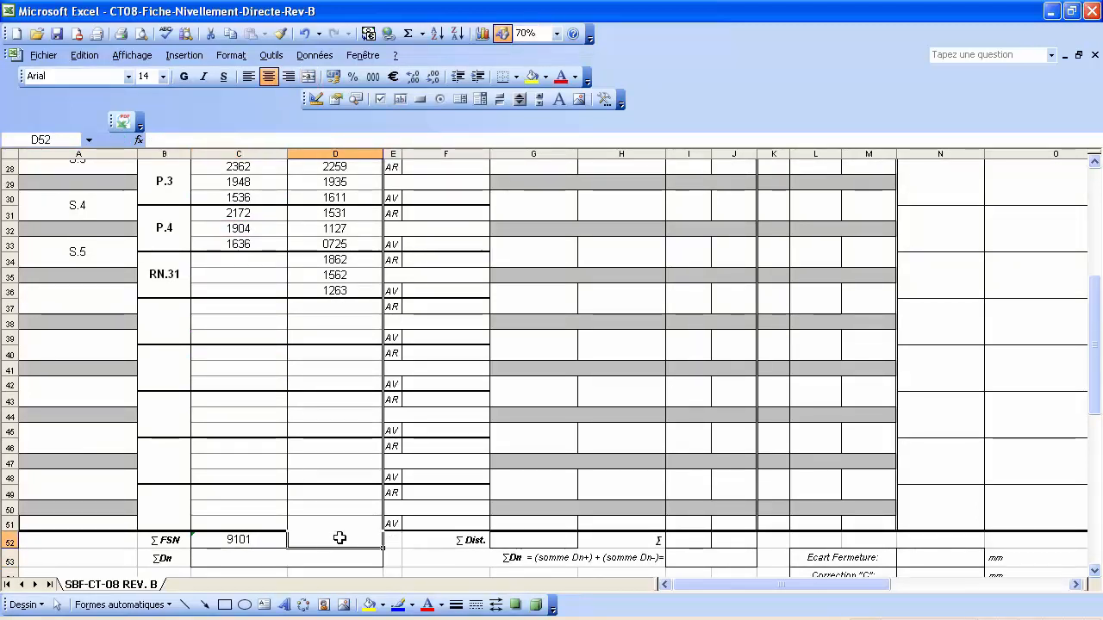
{"action": "left_click", "coordinate": [409, 33]}
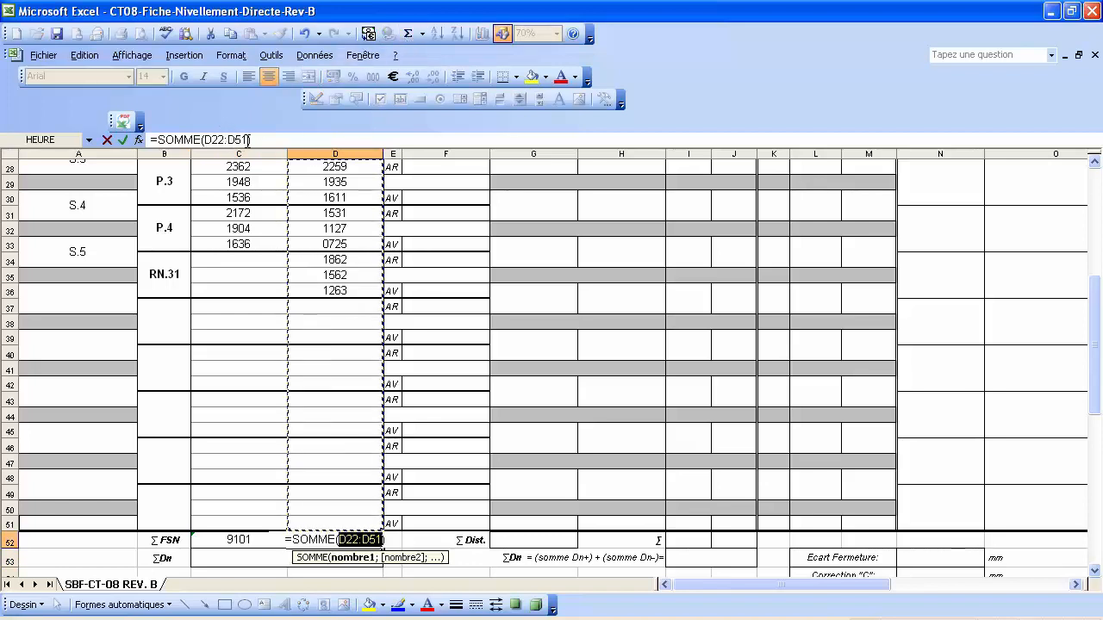
{"action": "left_click_drag", "start_coordinate": [249, 140], "coordinate": [204, 140]}
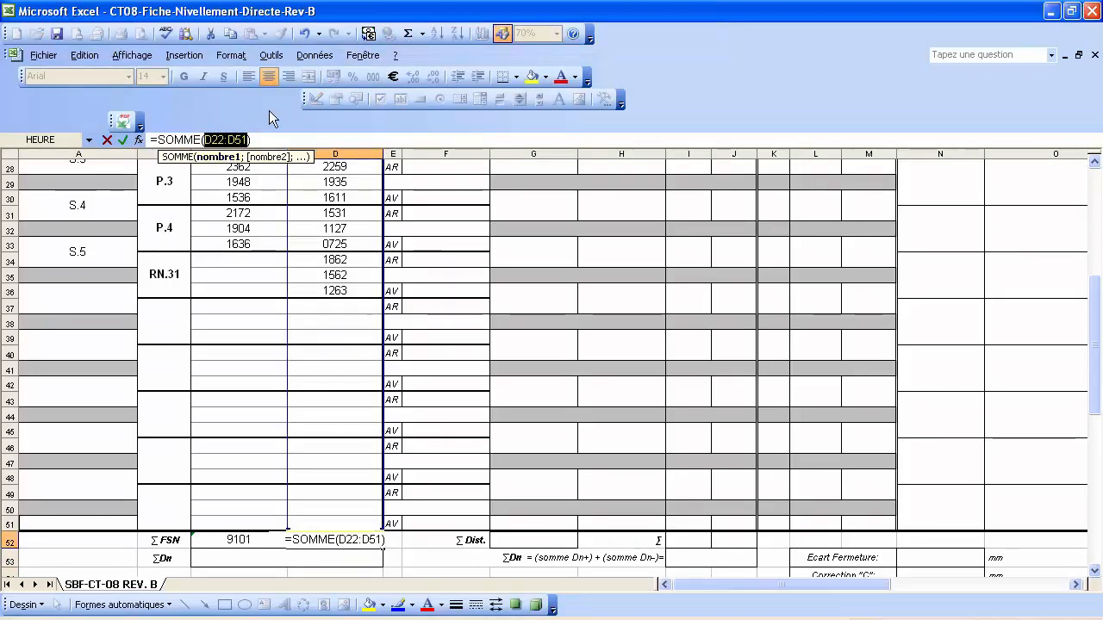
{"action": "key", "text": "Delete"}
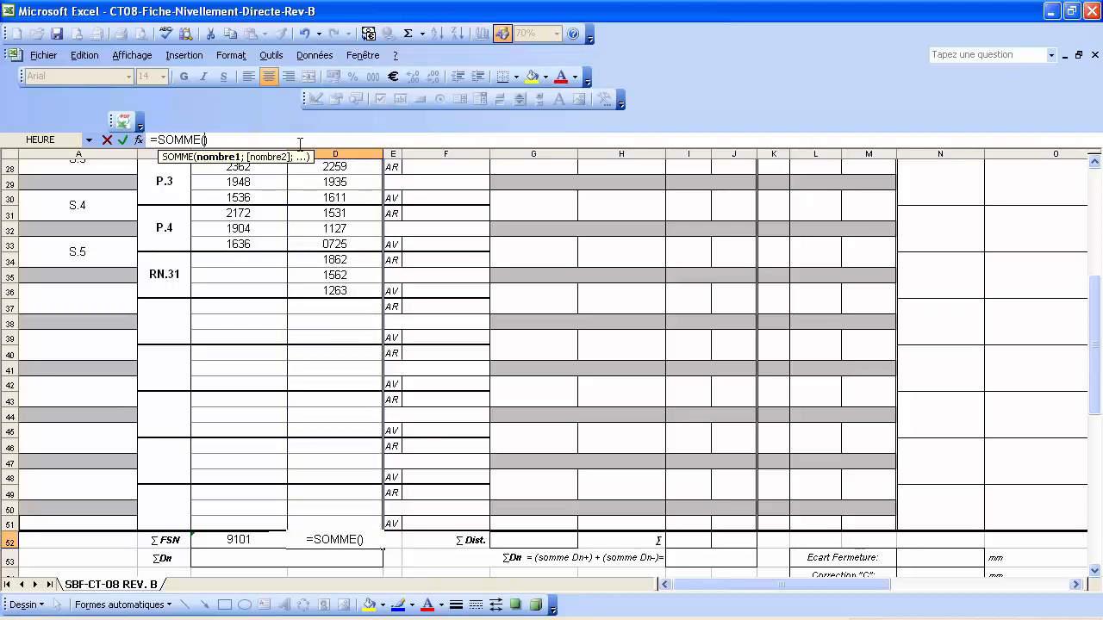
Sum foresights D35, D32, D29, D26 and D23 in the ΣFSN row, giving 8395.
{"action": "left_click", "coordinate": [348, 275]}
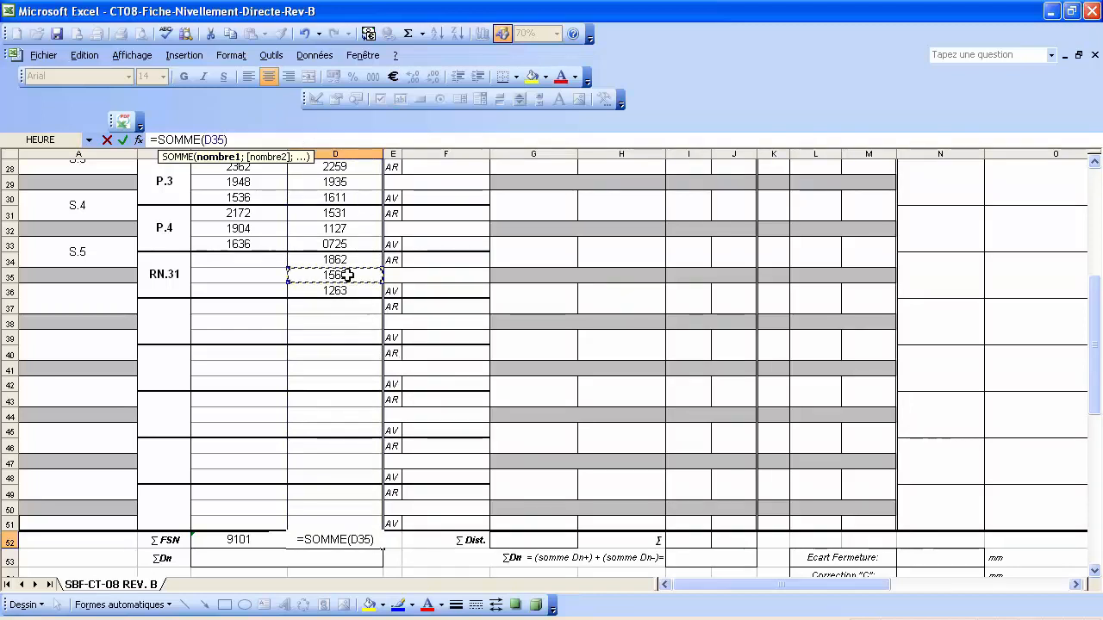
{"action": "type", "text": ";"}
{"action": "scroll", "coordinate": [347, 274], "scroll_direction": "up", "scroll_amount": 1}
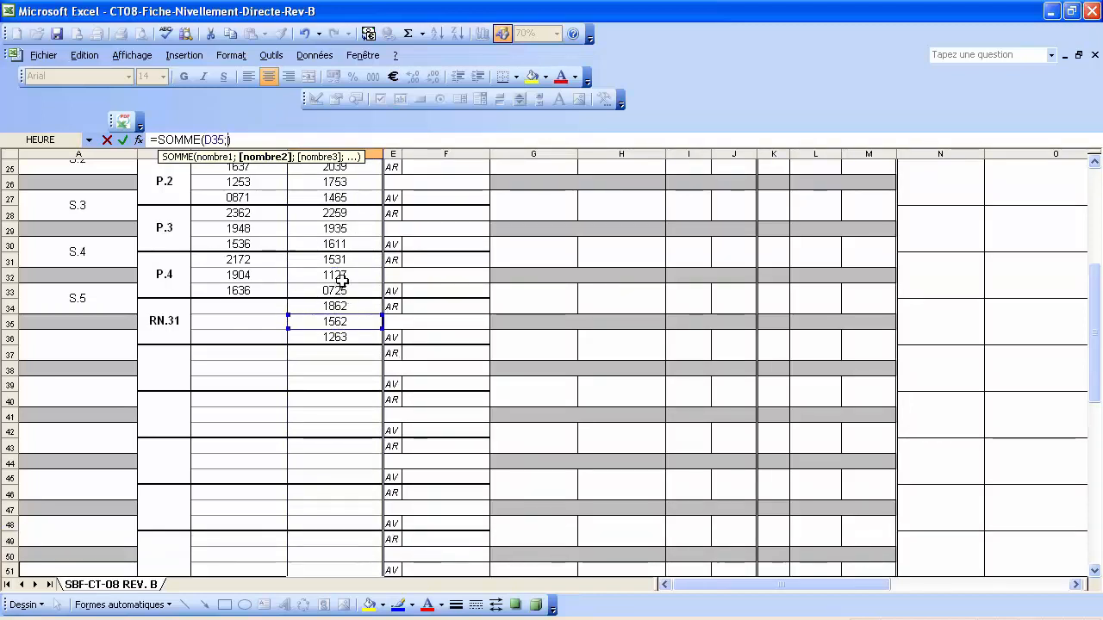
{"action": "left_click", "coordinate": [347, 275]}
{"action": "type", "text": ";"}
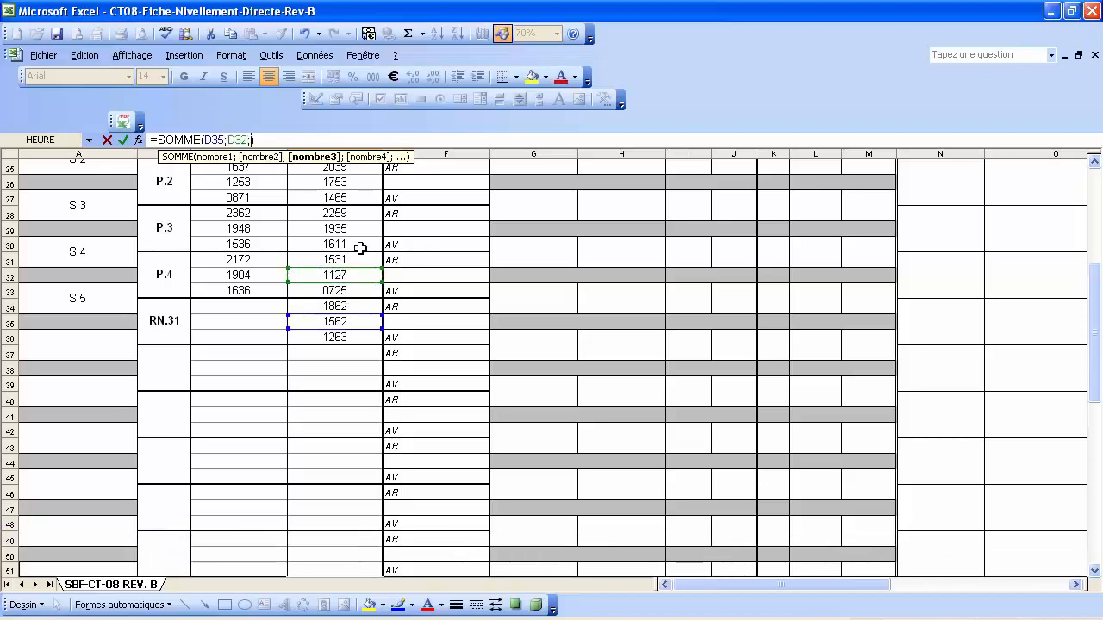
{"action": "left_click", "coordinate": [351, 227]}
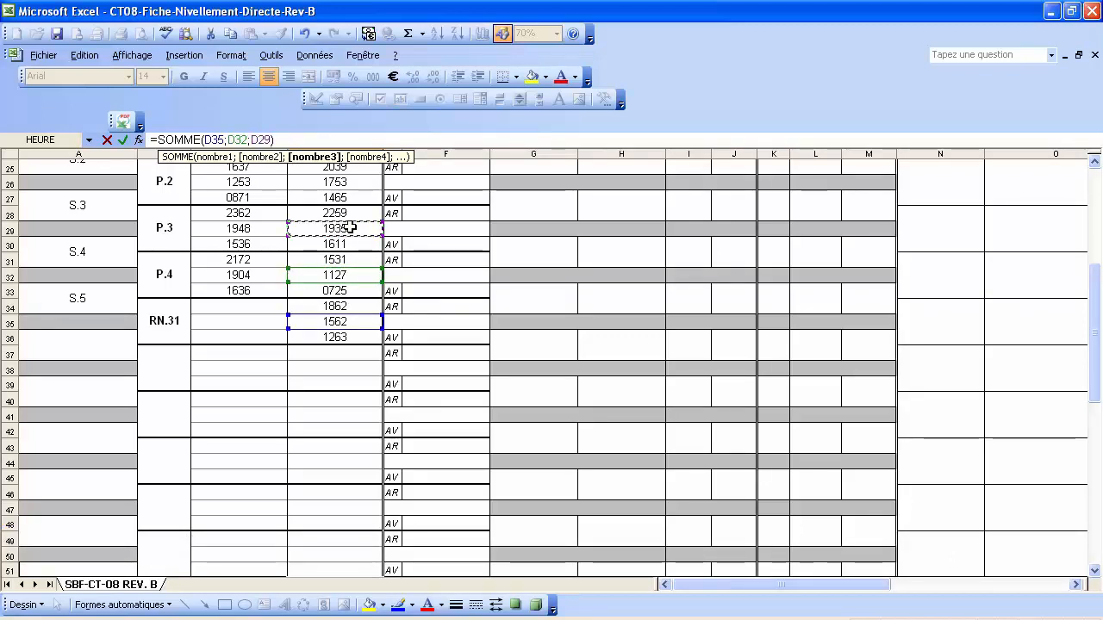
{"action": "type", "text": ";"}
{"action": "scroll", "coordinate": [353, 250], "scroll_direction": "up", "scroll_amount": 2}
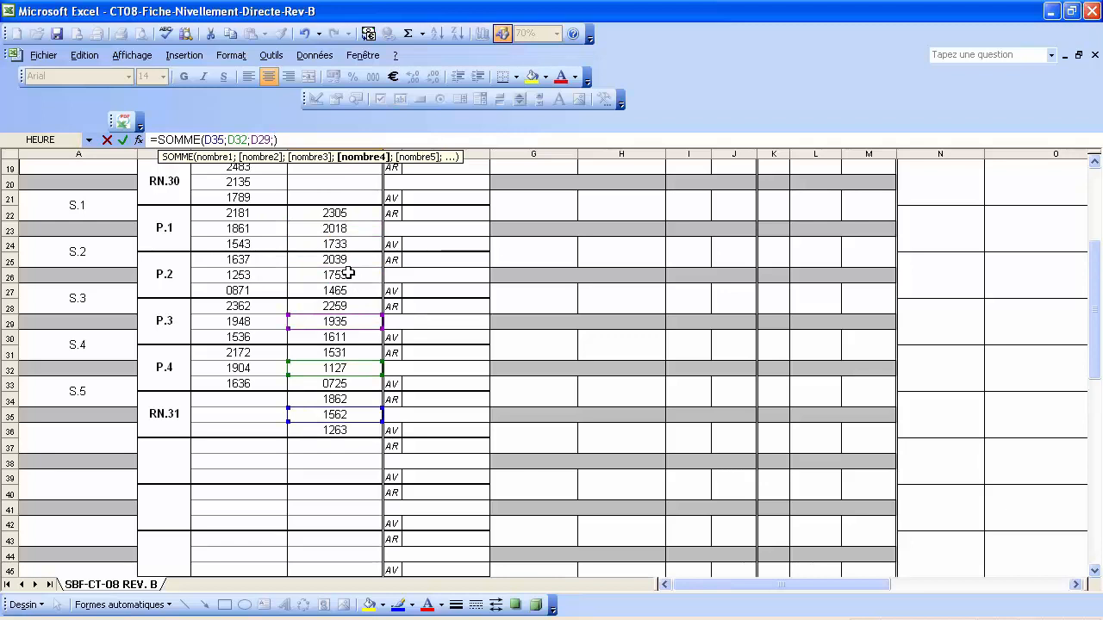
{"action": "left_click", "coordinate": [349, 272]}
{"action": "type", "text": ";"}
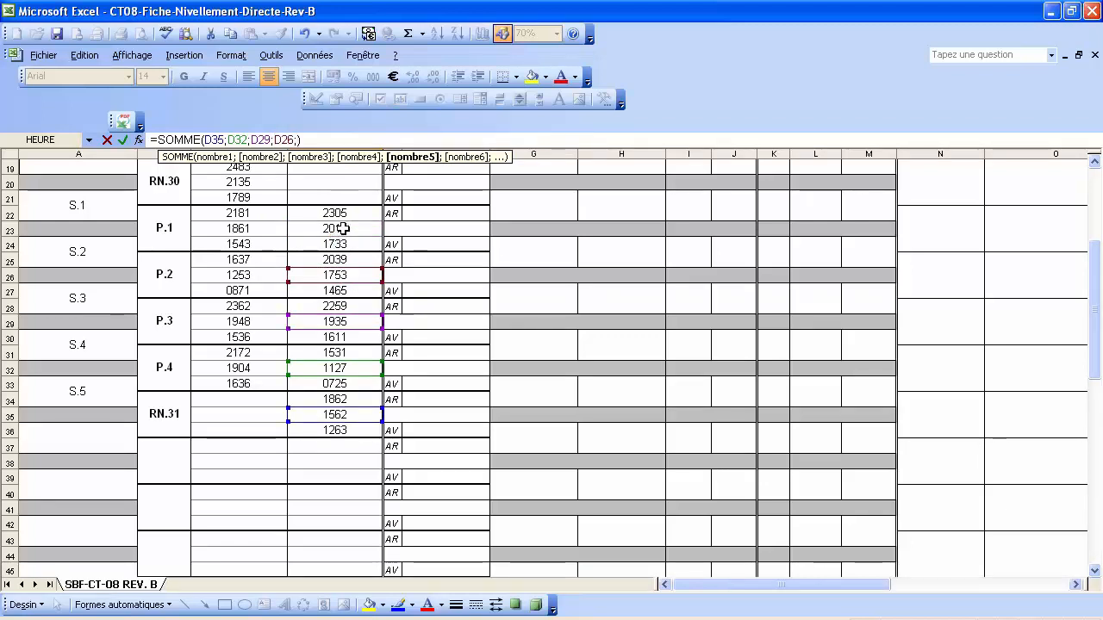
{"action": "left_click", "coordinate": [343, 227]}
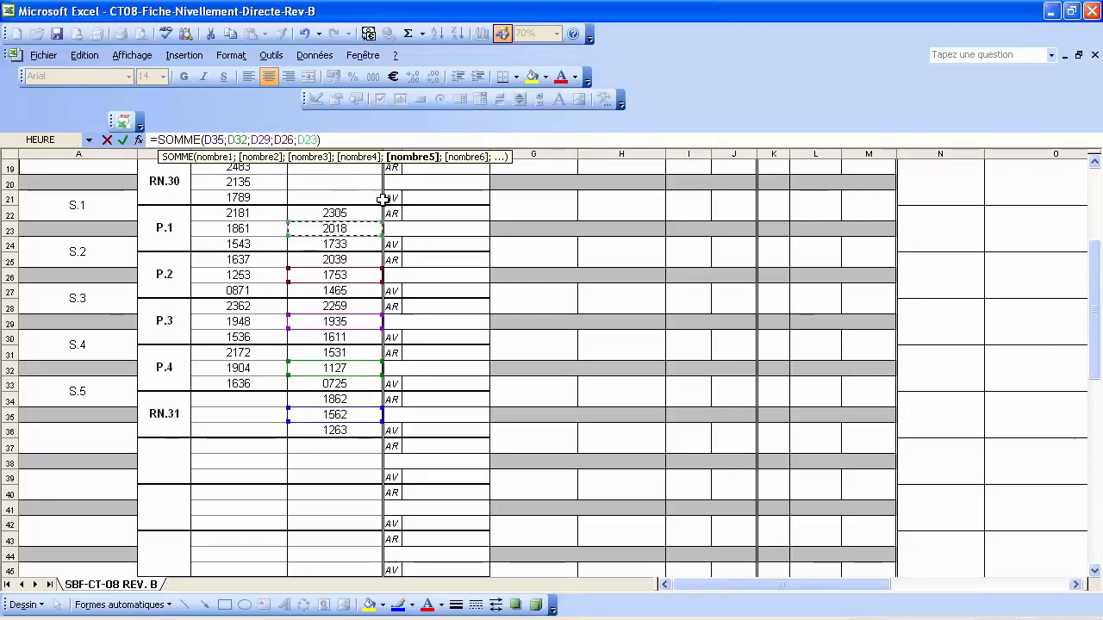
{"action": "key", "text": "Return"}
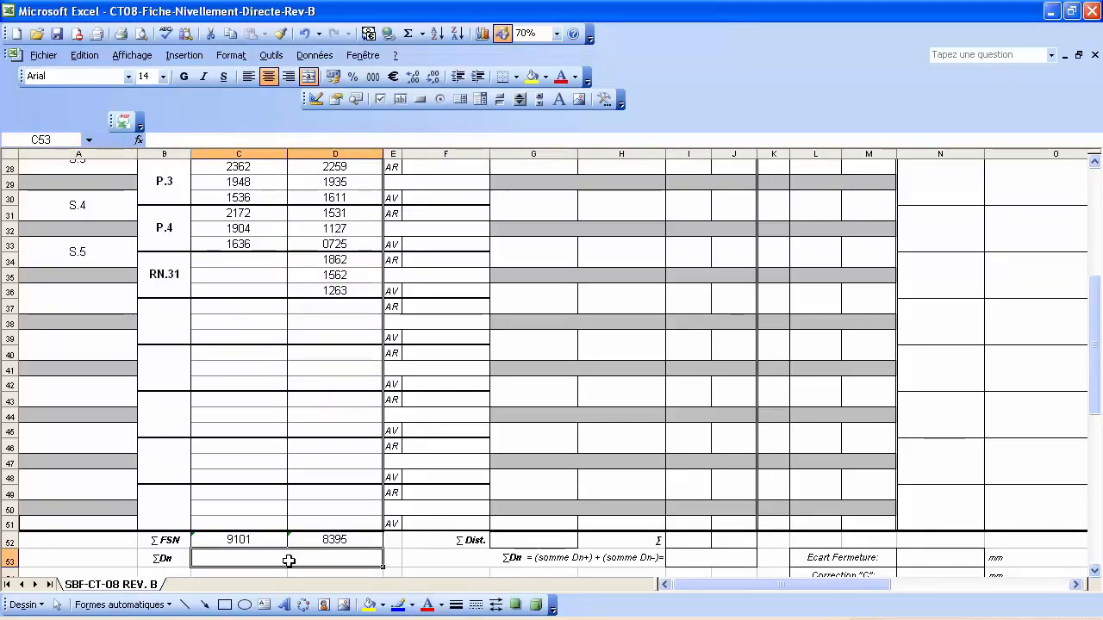
Enter =C52-D52 in C53 so the ΣDn row shows 0706.
{"action": "type", "text": "="}
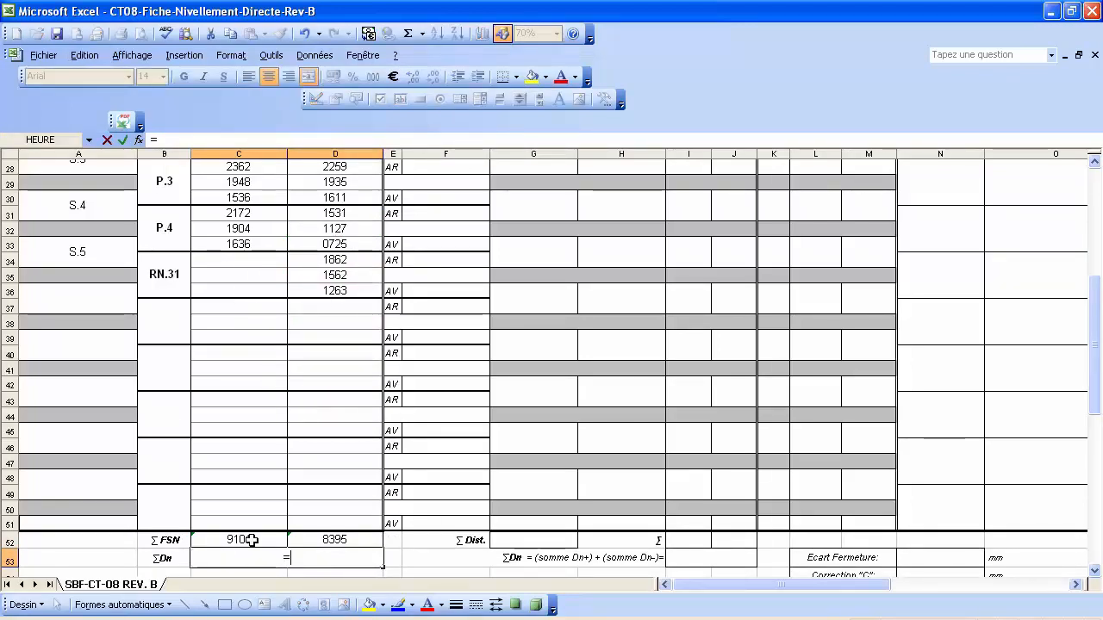
{"action": "left_click", "coordinate": [257, 540]}
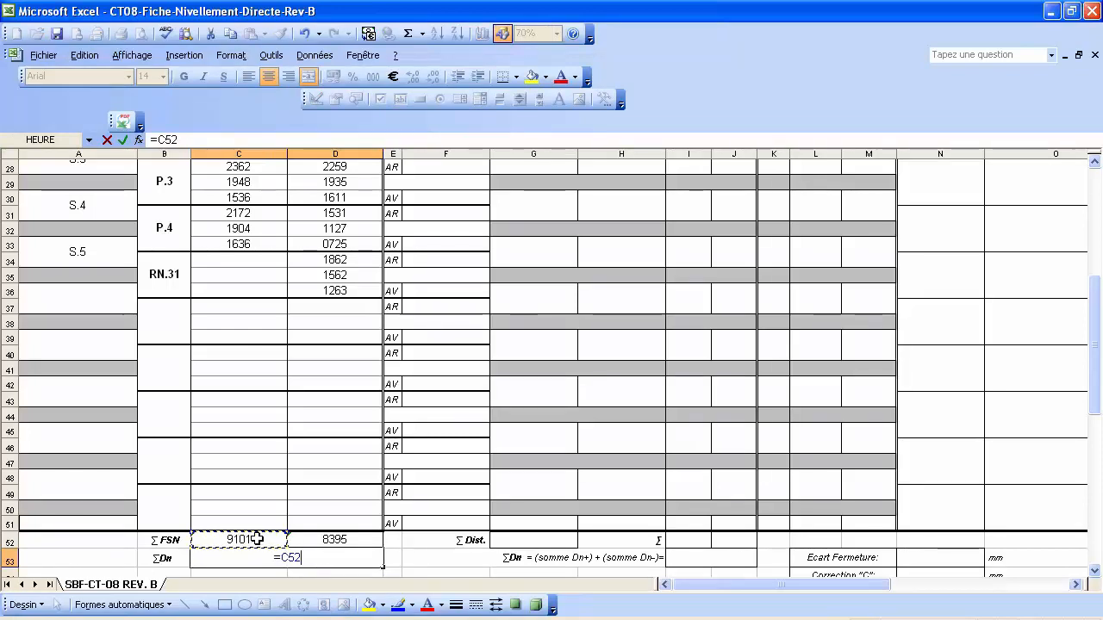
{"action": "type", "text": "-"}
{"action": "left_click", "coordinate": [333, 542]}
{"action": "key", "text": "Return"}
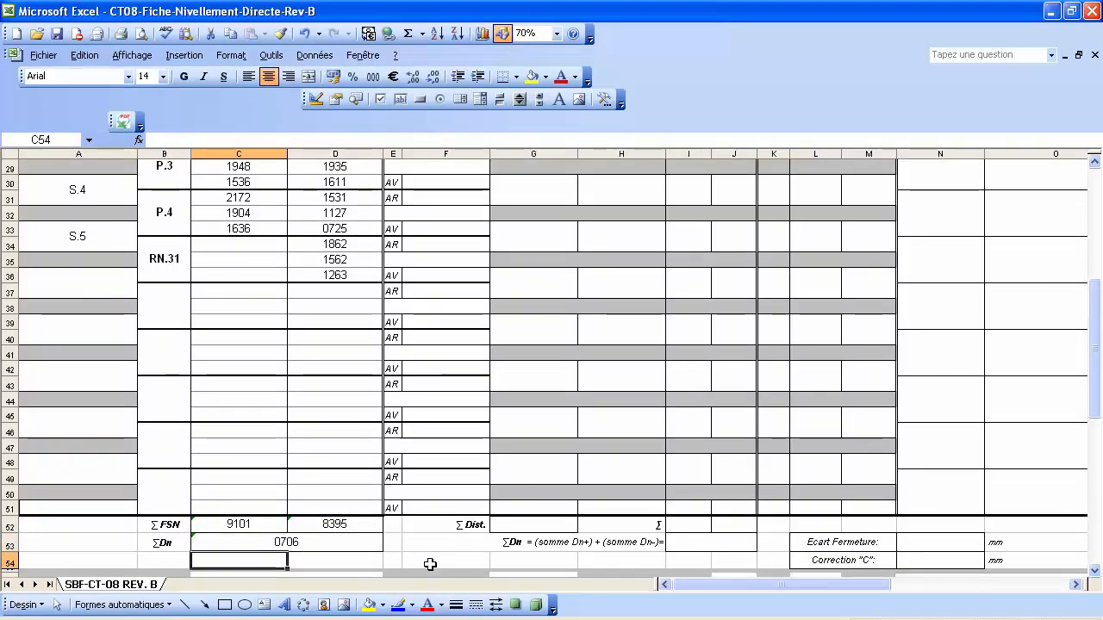
{"action": "scroll", "coordinate": [430, 564], "scroll_direction": "up", "scroll_amount": 6}
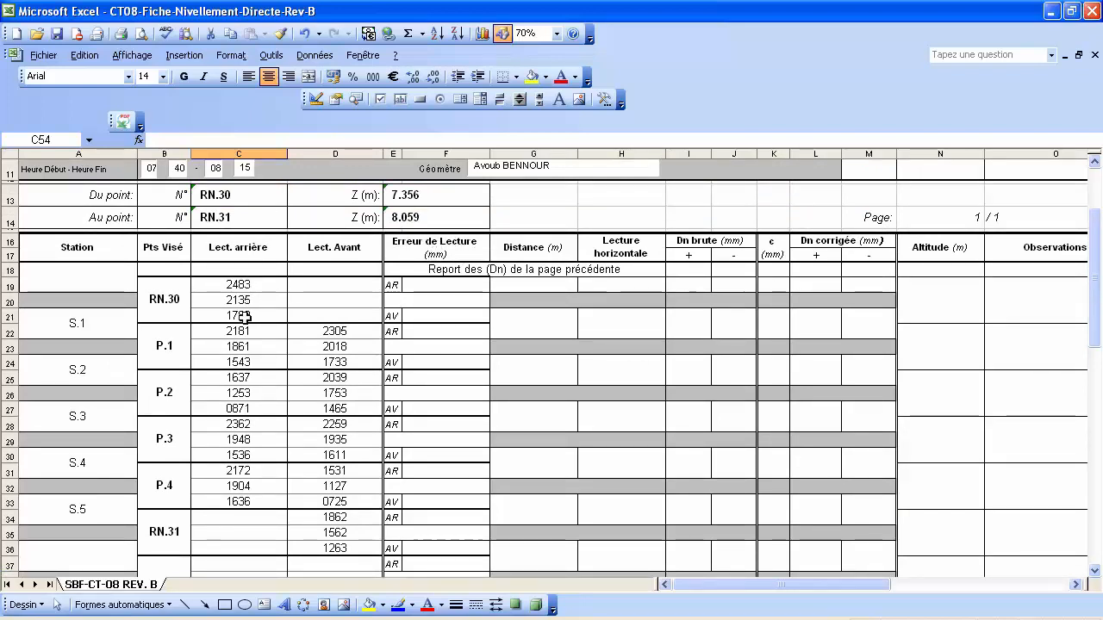
Enter =MOYENNE(C19;C21)-C20 in F19 for RN.30's backsight reading error, giving 1.
{"action": "left_click", "coordinate": [432, 285]}
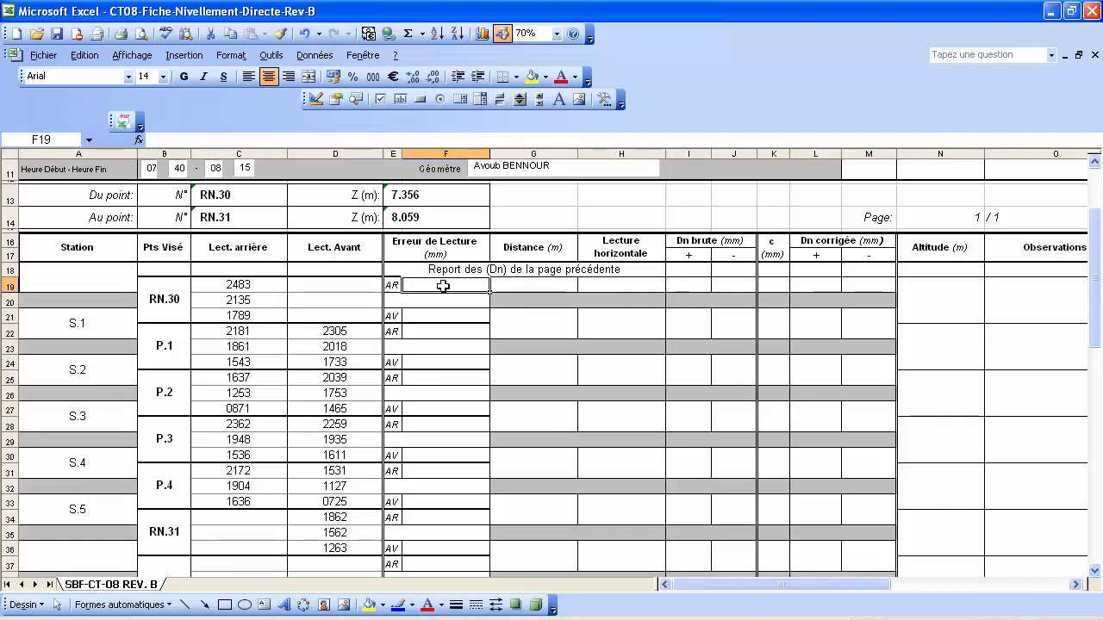
{"action": "type", "text": "="}
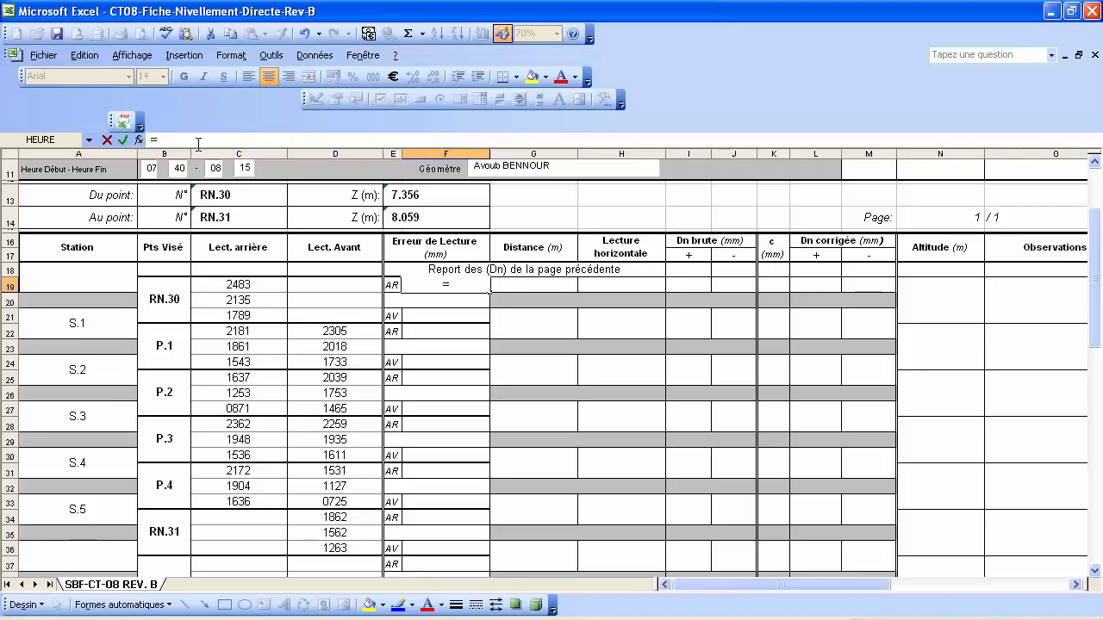
{"action": "type", "text": "moyenne"}
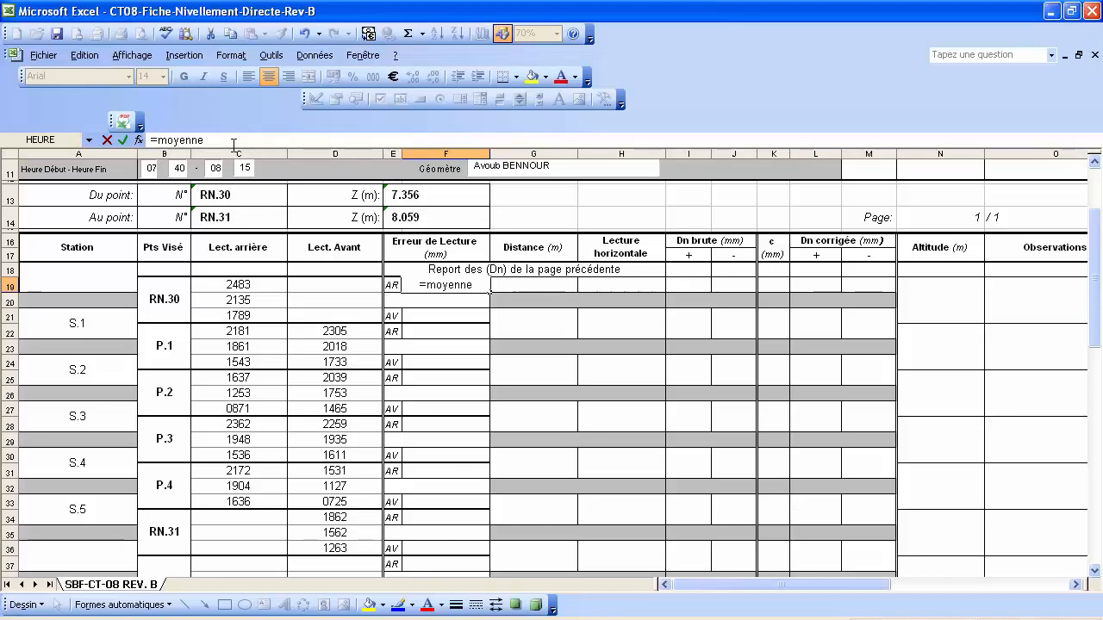
{"action": "type", "text": "("}
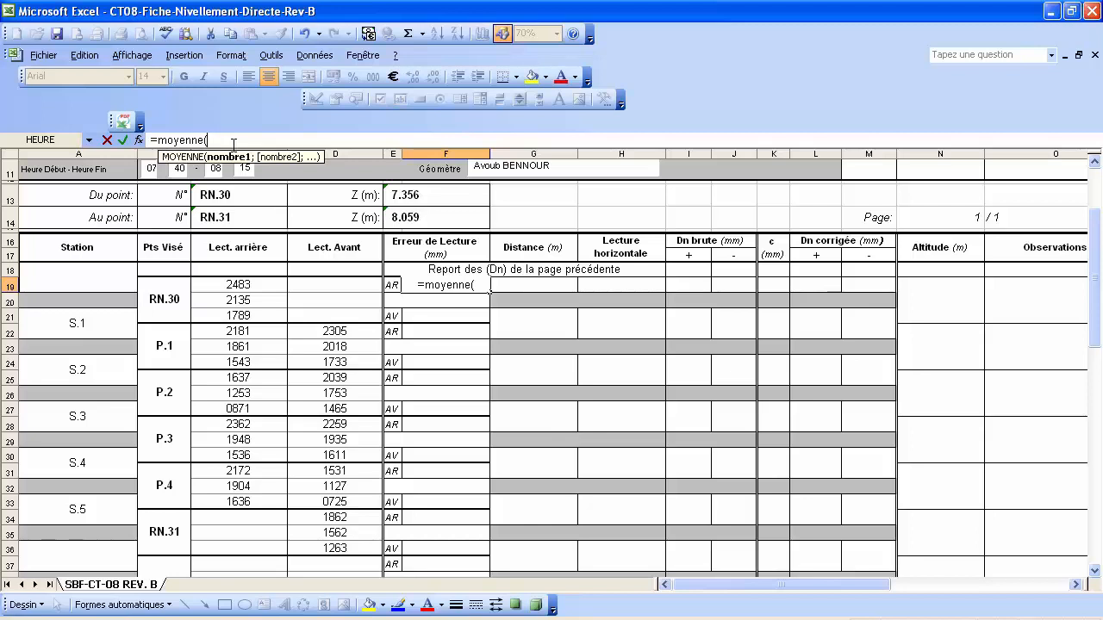
{"action": "left_click", "coordinate": [248, 284]}
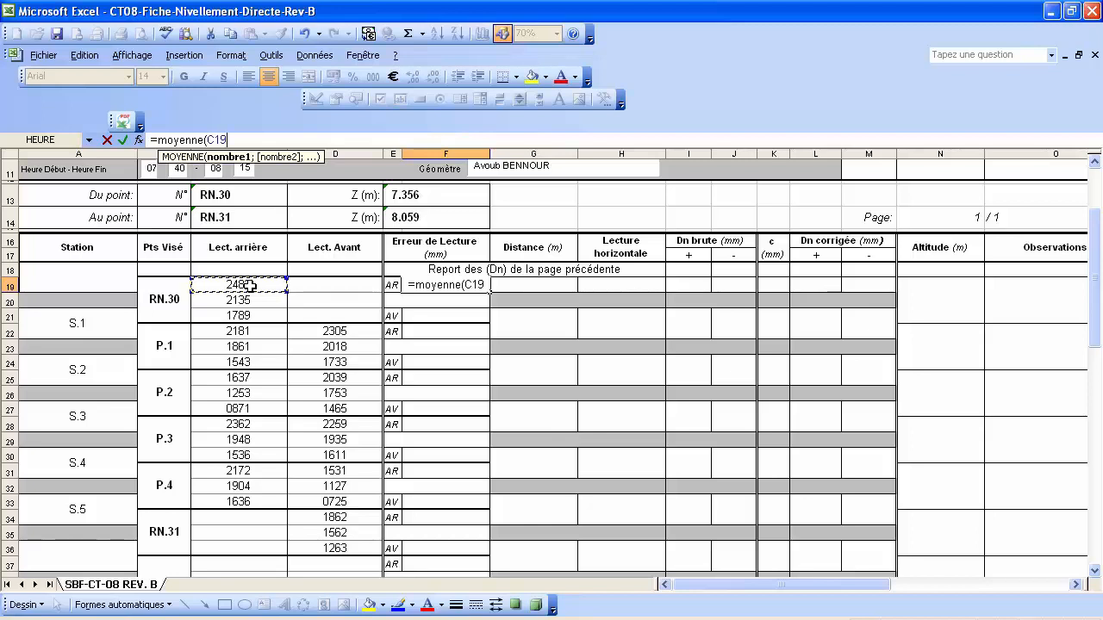
{"action": "type", "text": ";"}
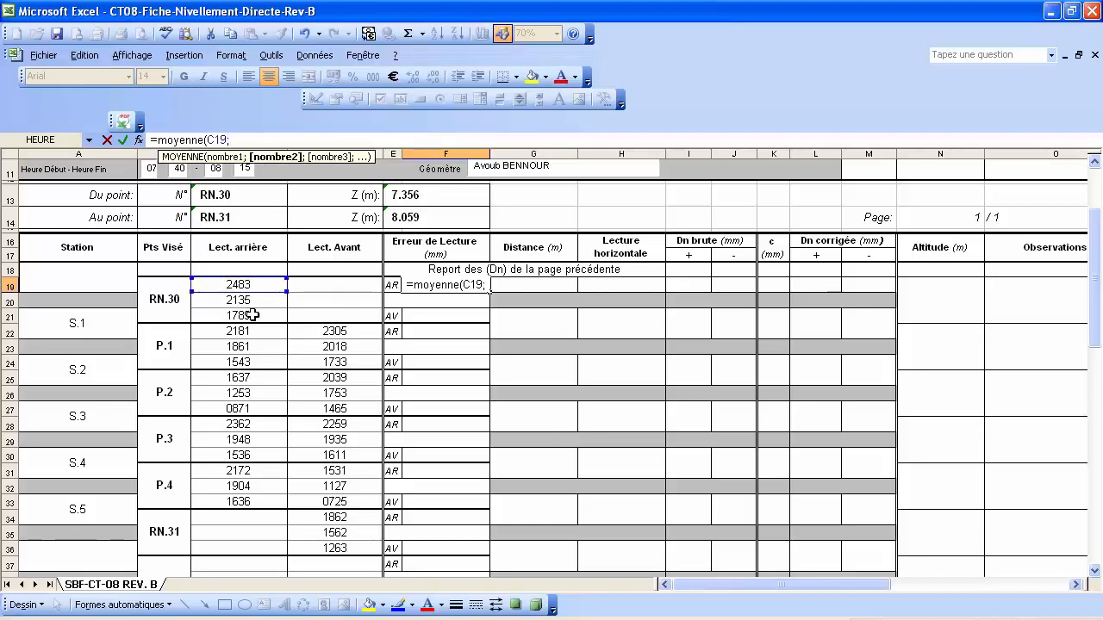
{"action": "left_click", "coordinate": [251, 316]}
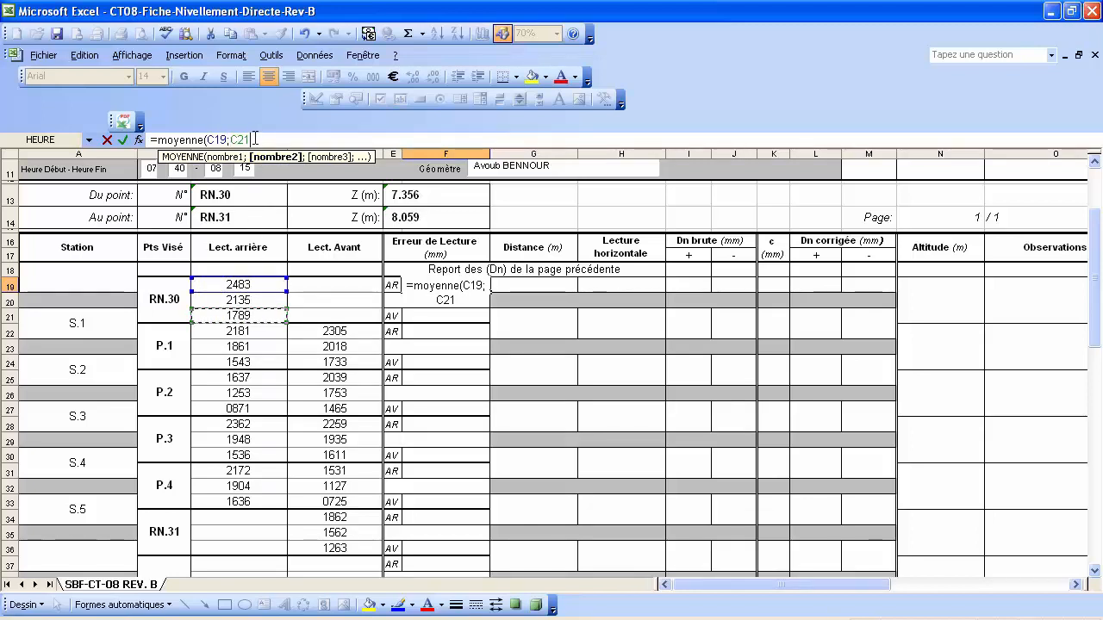
{"action": "type", "text": ")"}
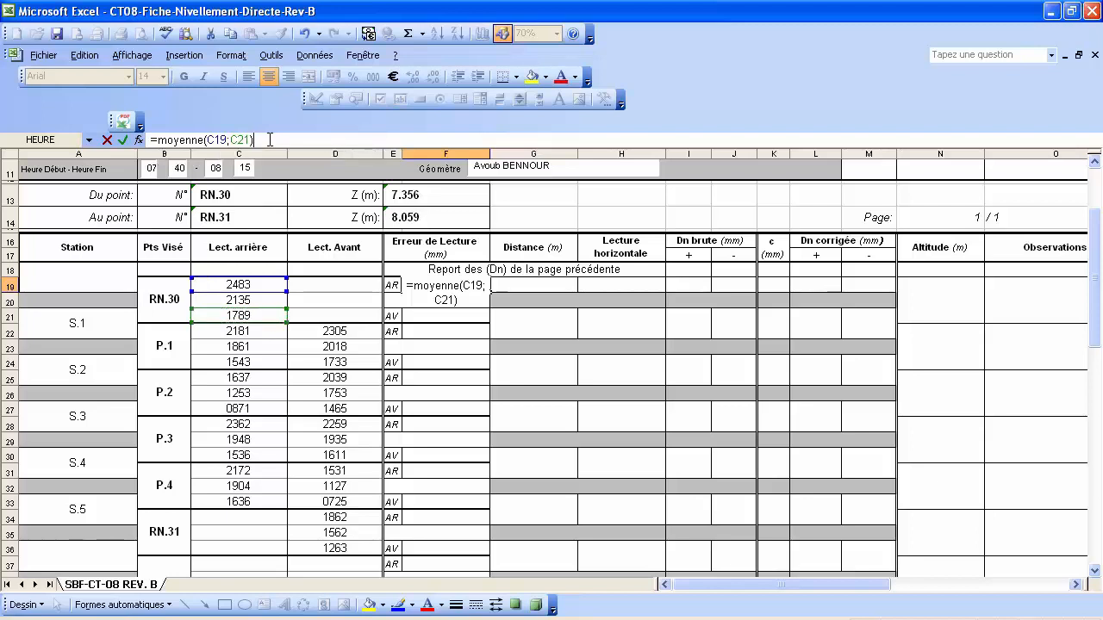
{"action": "type", "text": "-"}
{"action": "left_click", "coordinate": [251, 300]}
{"action": "key", "text": "Return"}
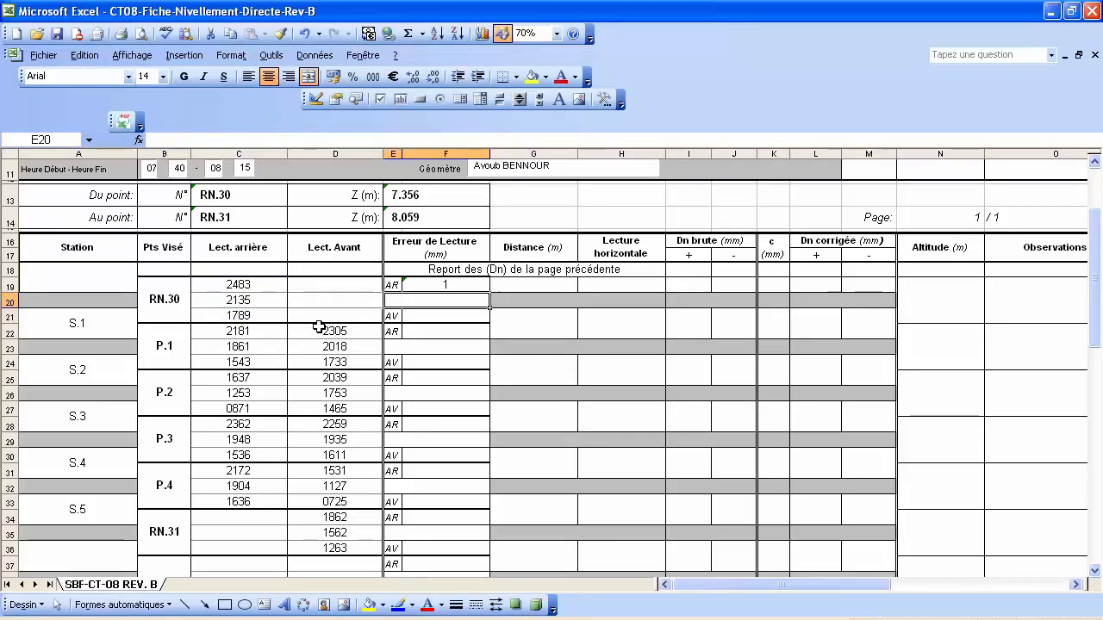
Copy F19's reading-error formula and paste only the formula into F22.
{"action": "right_click", "coordinate": [457, 287]}
{"action": "left_click", "coordinate": [509, 321]}
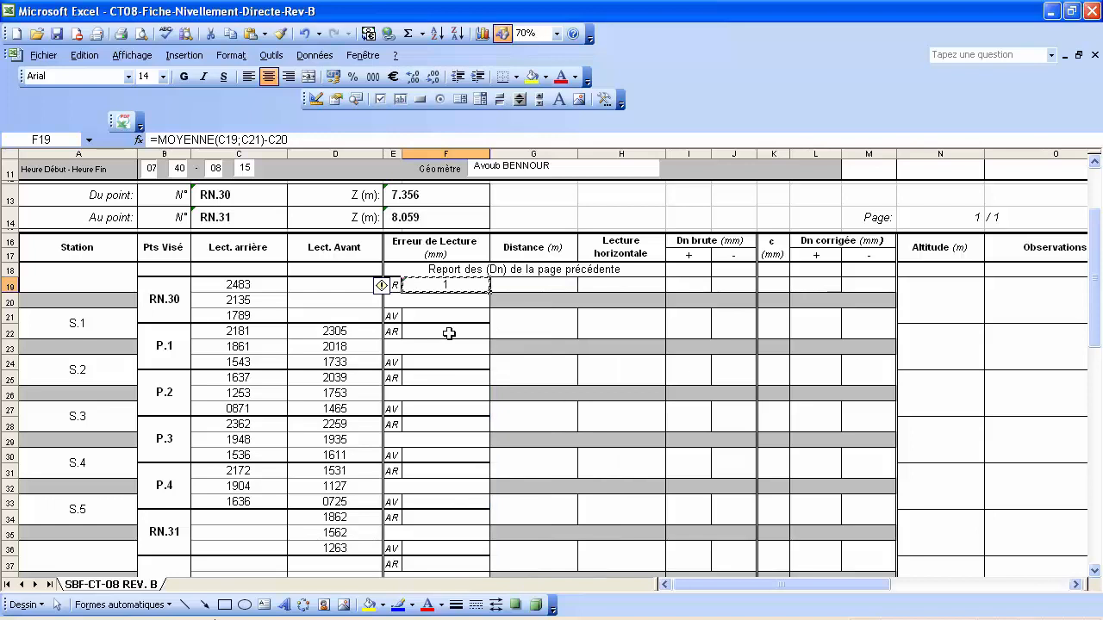
{"action": "left_click", "coordinate": [449, 333]}
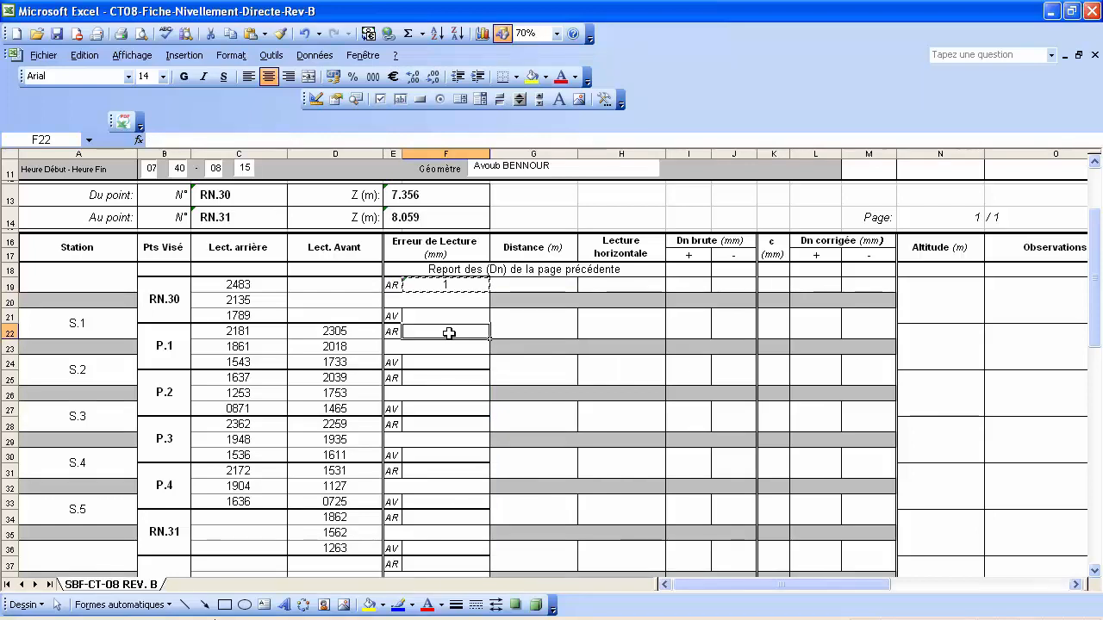
{"action": "right_click", "coordinate": [449, 333]}
{"action": "left_click", "coordinate": [524, 405]}
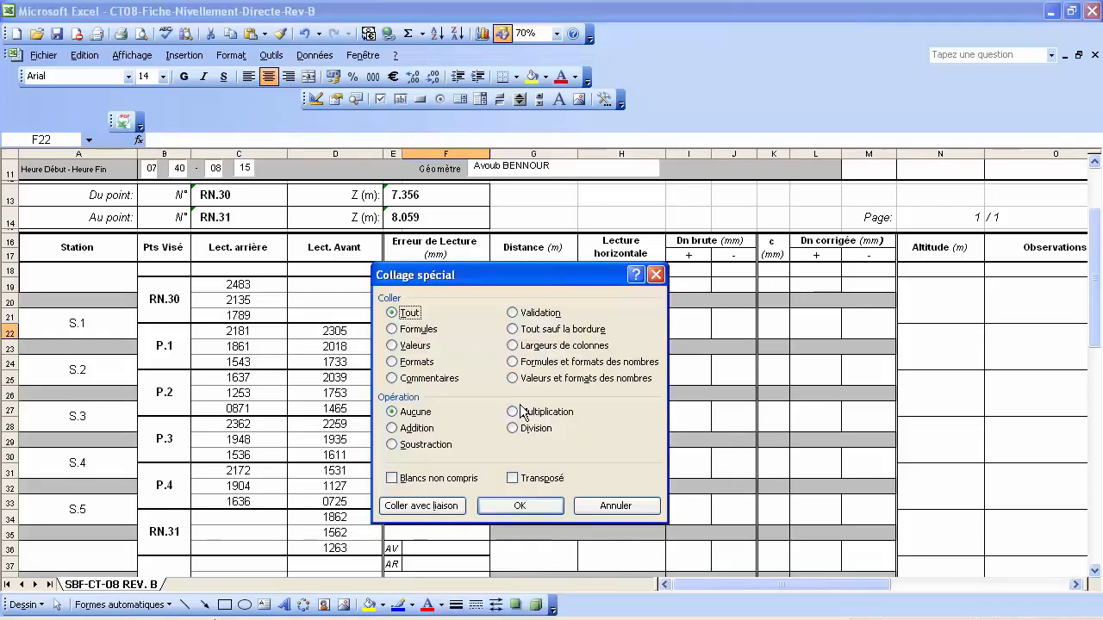
{"action": "left_click", "coordinate": [423, 334]}
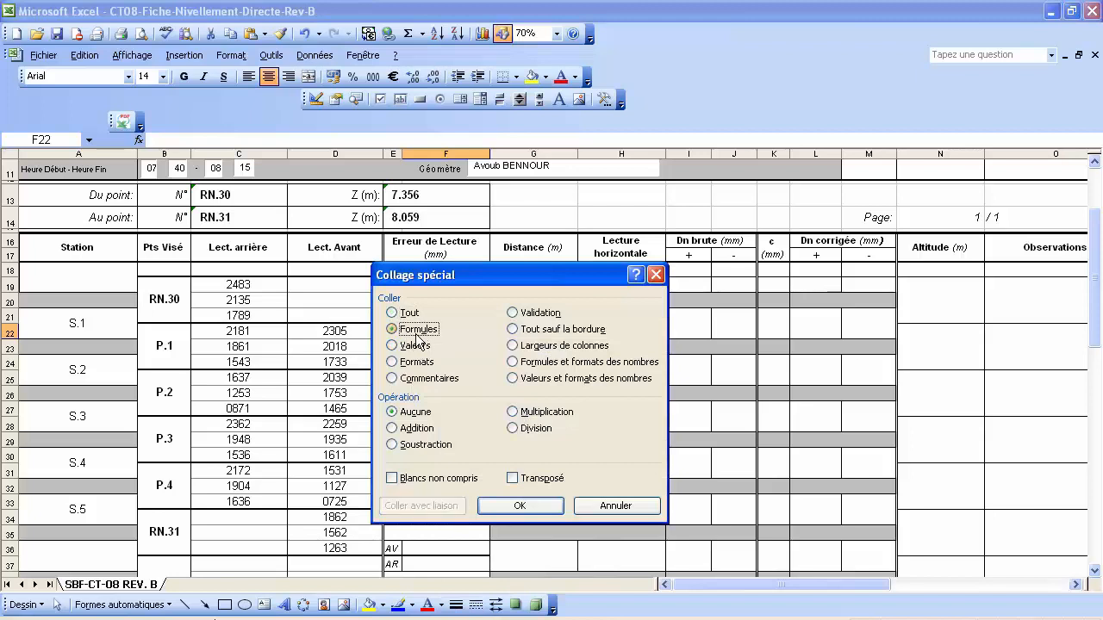
{"action": "left_click", "coordinate": [521, 506]}
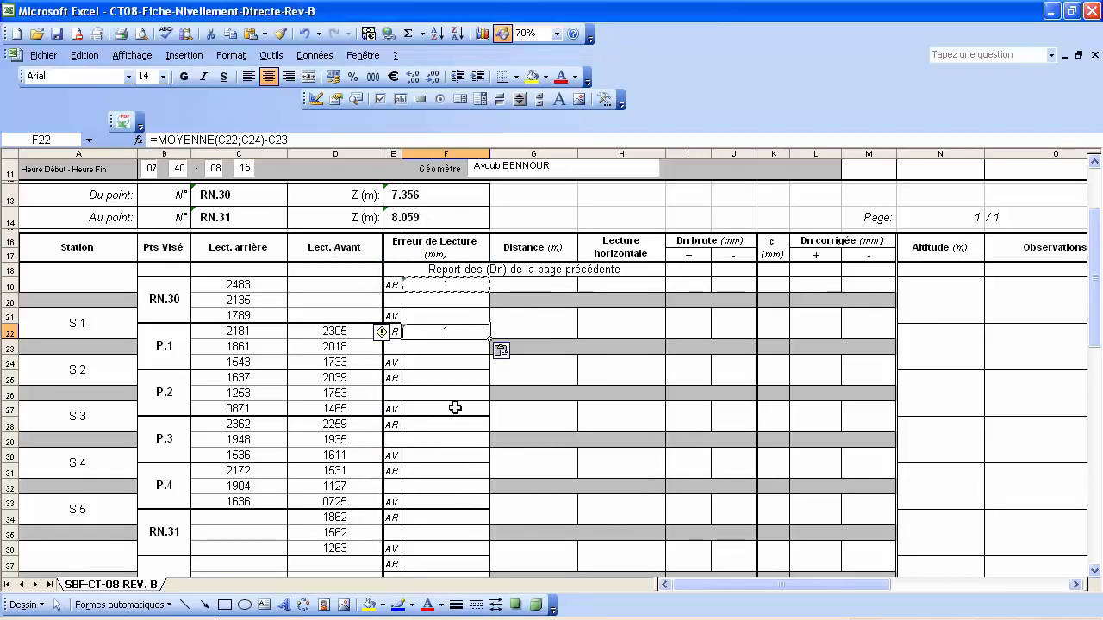
Paste the formula only into F25, F28, F31 and F34 via Collage spécial > Formules.
{"action": "left_click", "coordinate": [439, 380]}
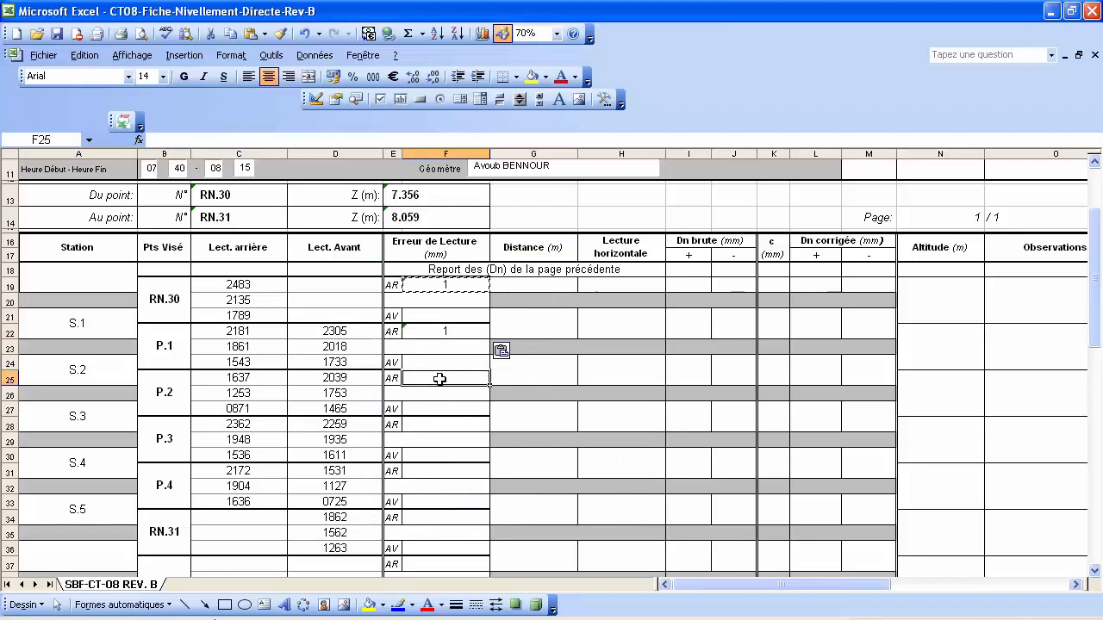
{"action": "left_click", "coordinate": [429, 426], "text": "ctrl"}
{"action": "left_click", "coordinate": [431, 471], "text": "ctrl"}
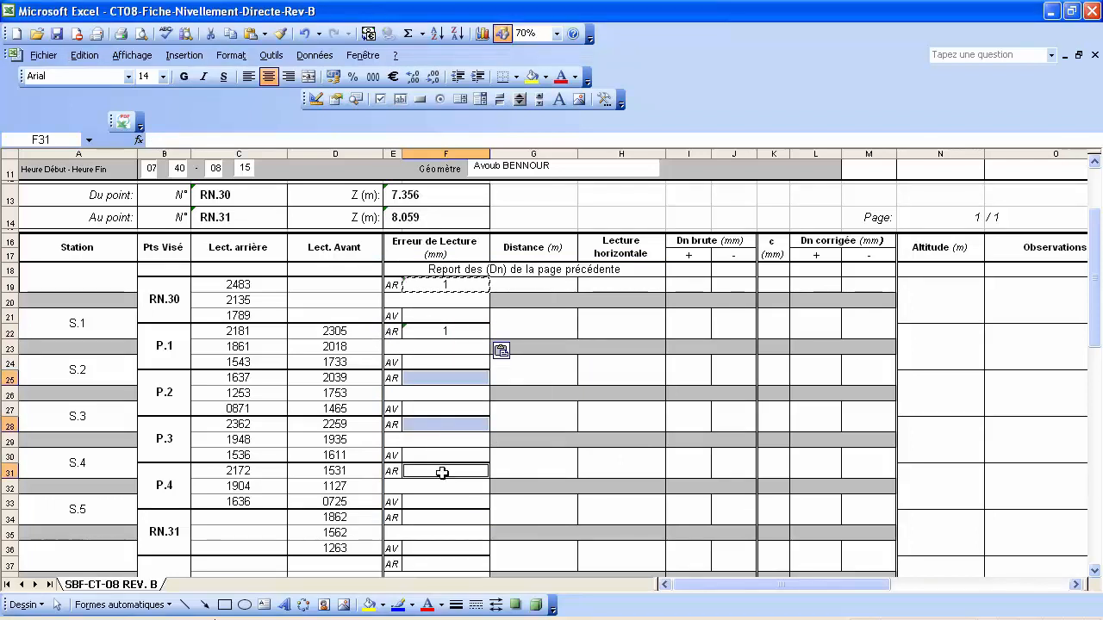
{"action": "scroll", "coordinate": [439, 470], "scroll_direction": "down", "scroll_amount": 1}
{"action": "left_click", "coordinate": [433, 470], "text": "ctrl"}
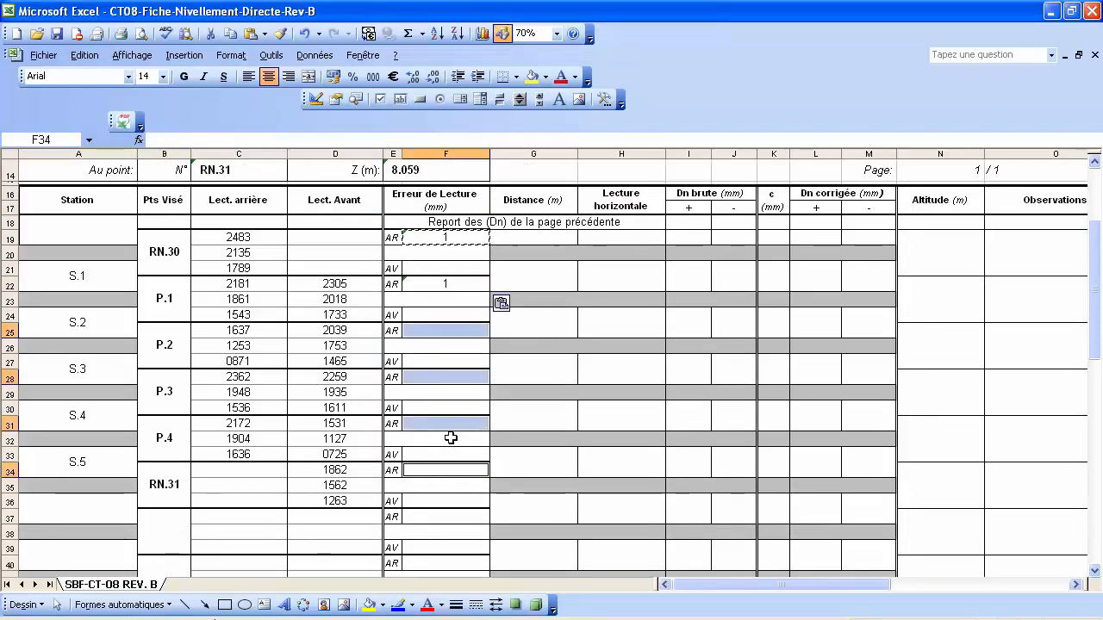
{"action": "scroll", "coordinate": [448, 439], "scroll_direction": "down", "scroll_amount": 2}
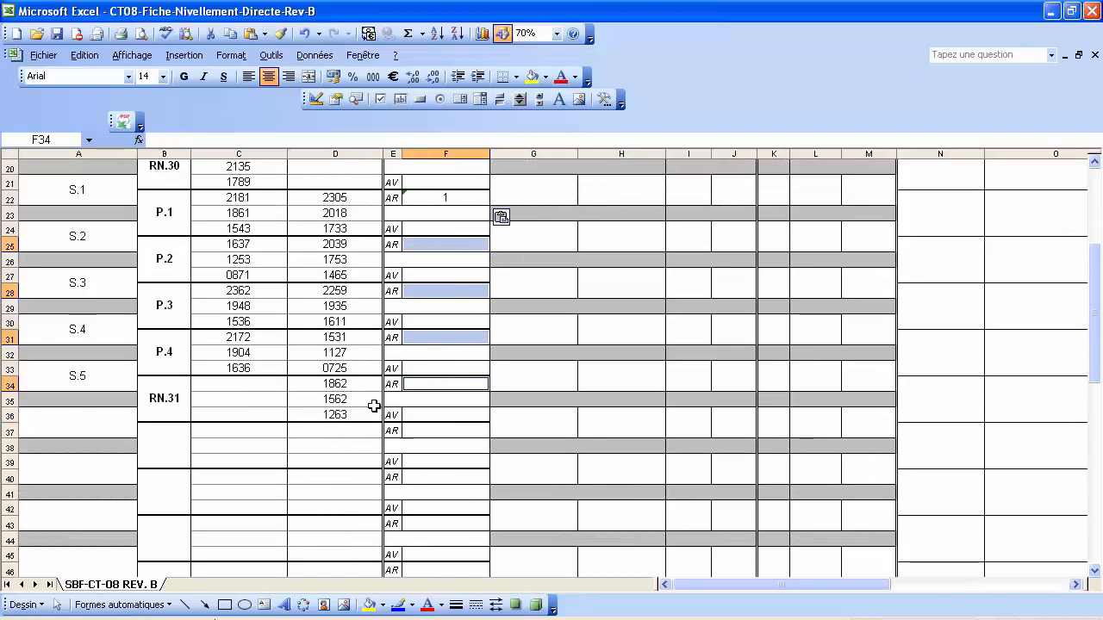
{"action": "right_click", "coordinate": [431, 338]}
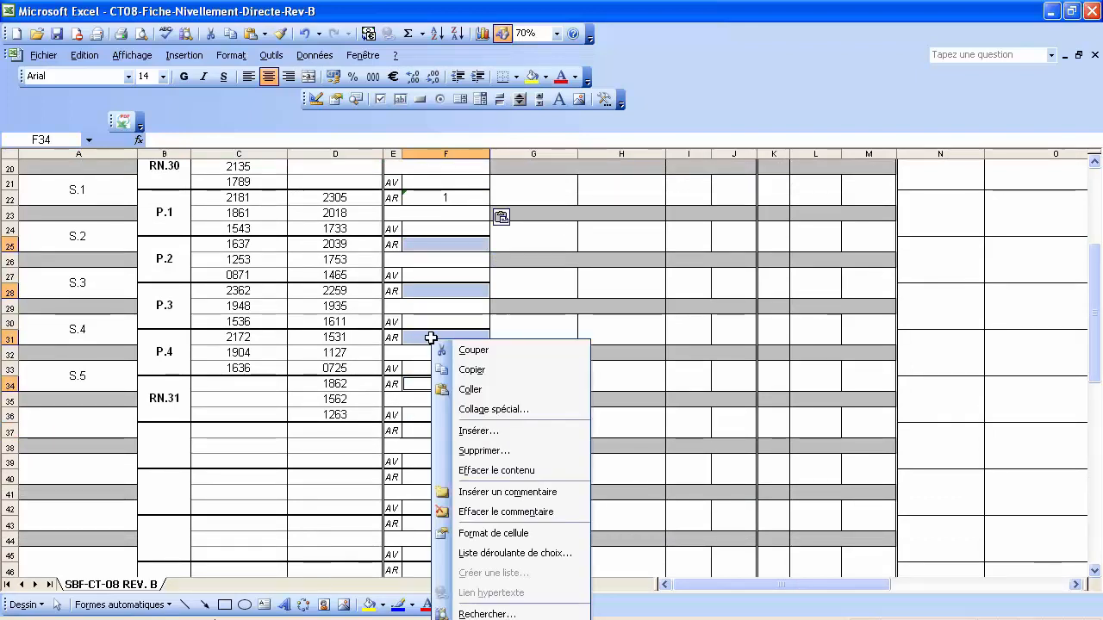
{"action": "left_click", "coordinate": [496, 411]}
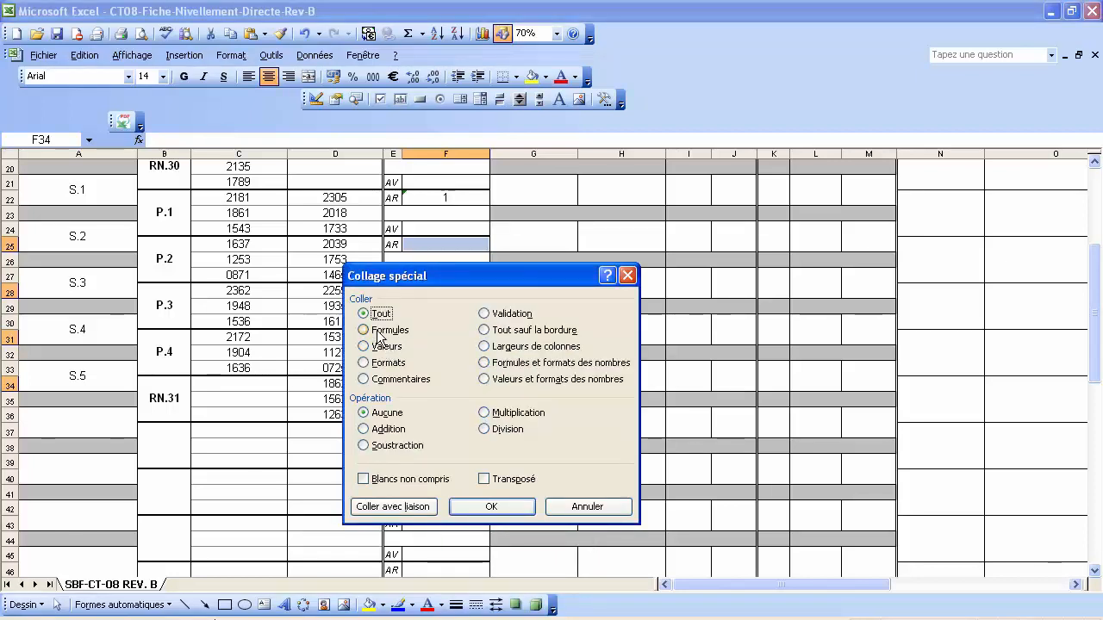
{"action": "left_click", "coordinate": [384, 330]}
{"action": "left_click", "coordinate": [504, 506]}
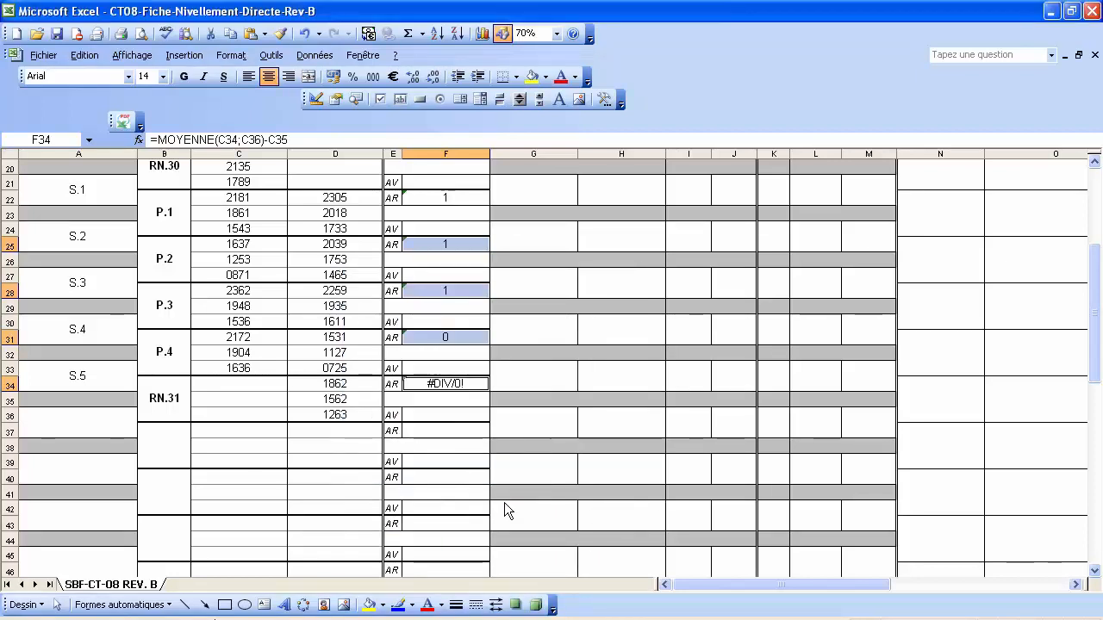
{"action": "left_click", "coordinate": [460, 448]}
Delete the #DIV/0! formula from F34, leaving it empty.
{"action": "scroll", "coordinate": [483, 431], "scroll_direction": "up", "scroll_amount": 1}
{"action": "scroll", "coordinate": [483, 431], "scroll_direction": "up", "scroll_amount": 1}
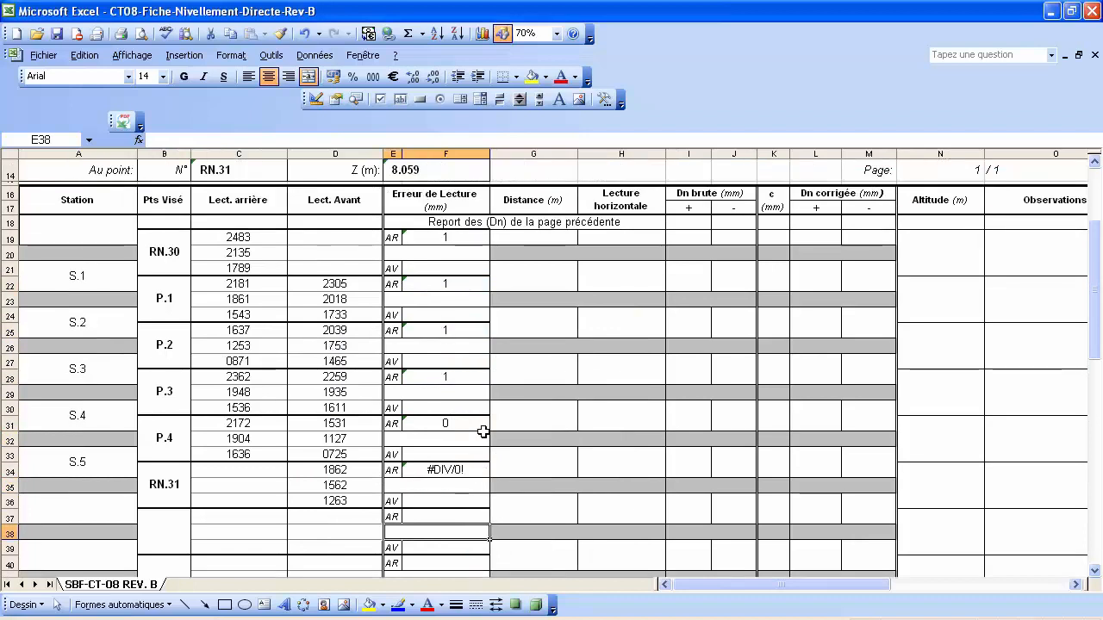
{"action": "scroll", "coordinate": [439, 442], "scroll_direction": "down", "scroll_amount": 1}
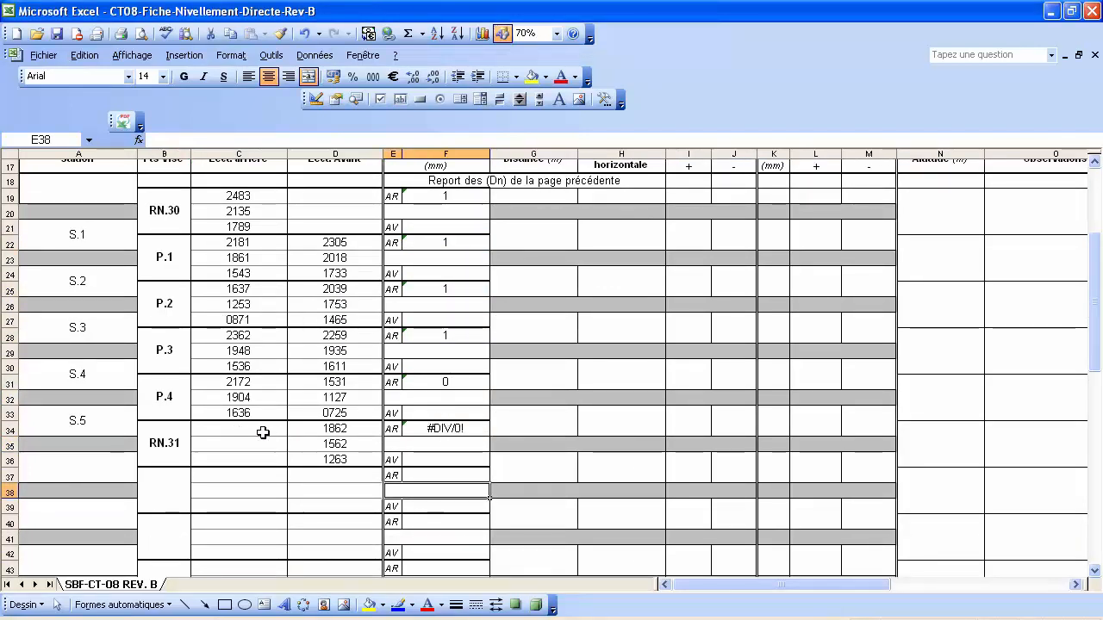
{"action": "left_click", "coordinate": [446, 429]}
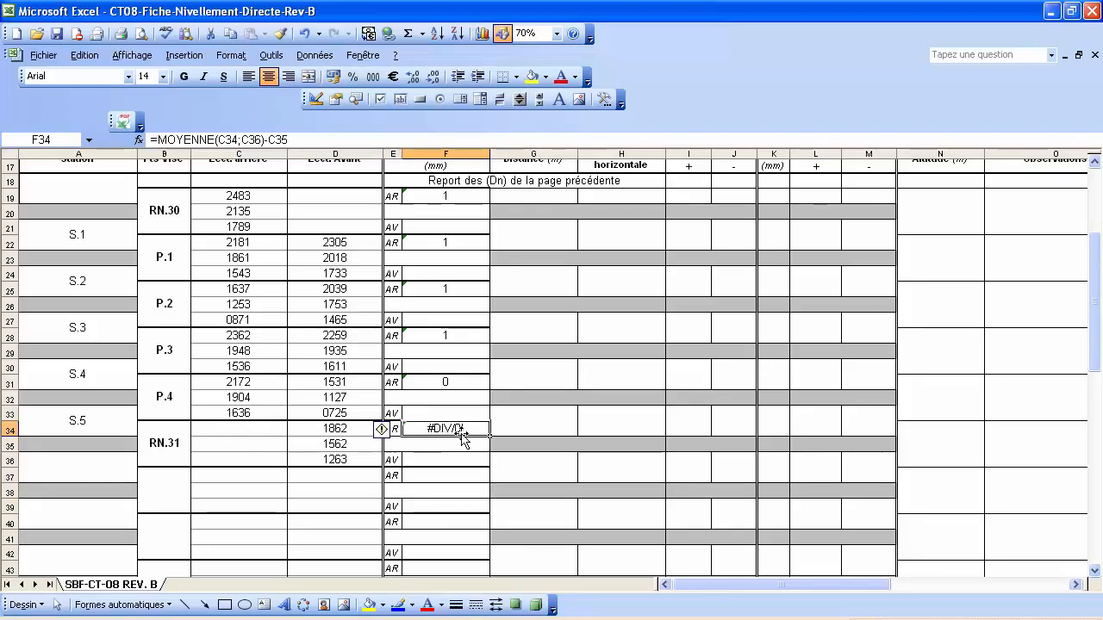
{"action": "key", "text": "Delete"}
{"action": "left_click", "coordinate": [455, 463]}
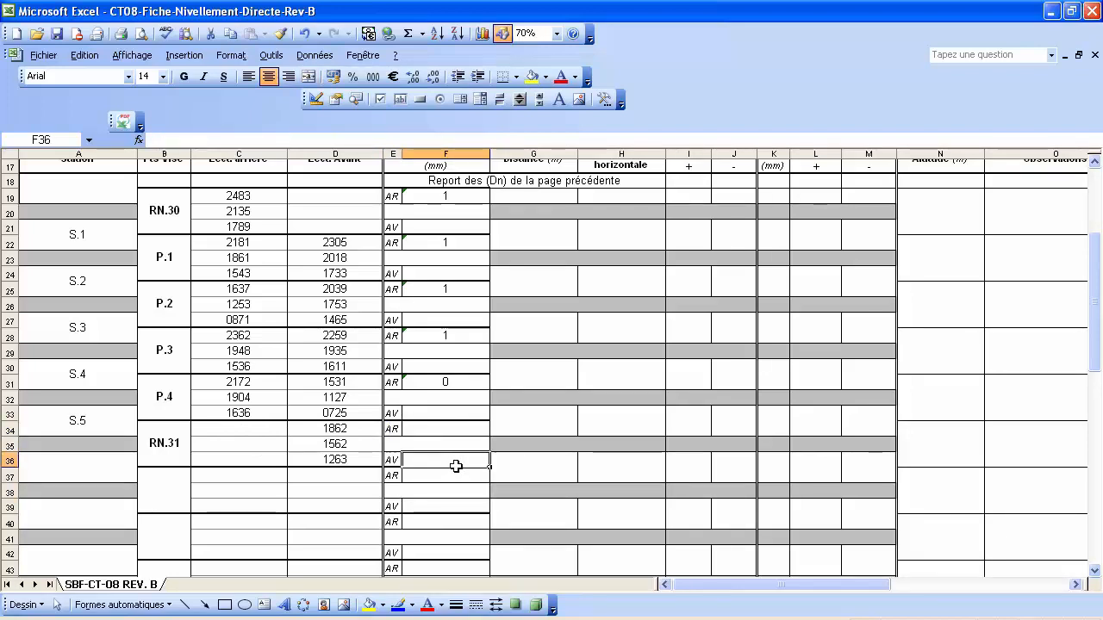
{"action": "scroll", "coordinate": [465, 481], "scroll_direction": "up", "scroll_amount": 3}
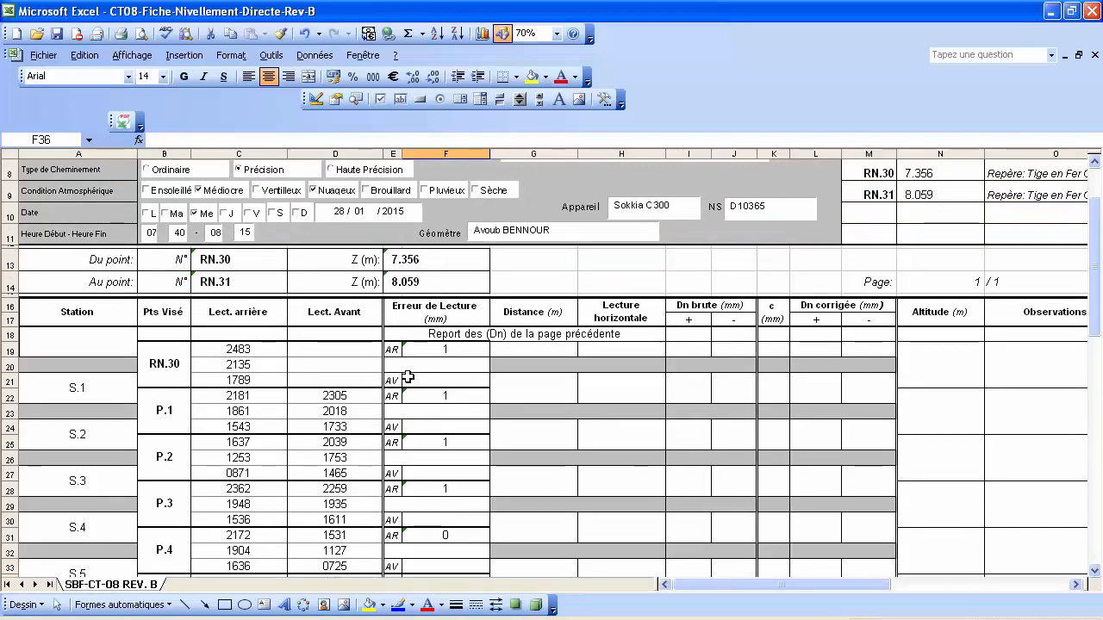
{"action": "scroll", "coordinate": [407, 376], "scroll_direction": "down", "scroll_amount": 1}
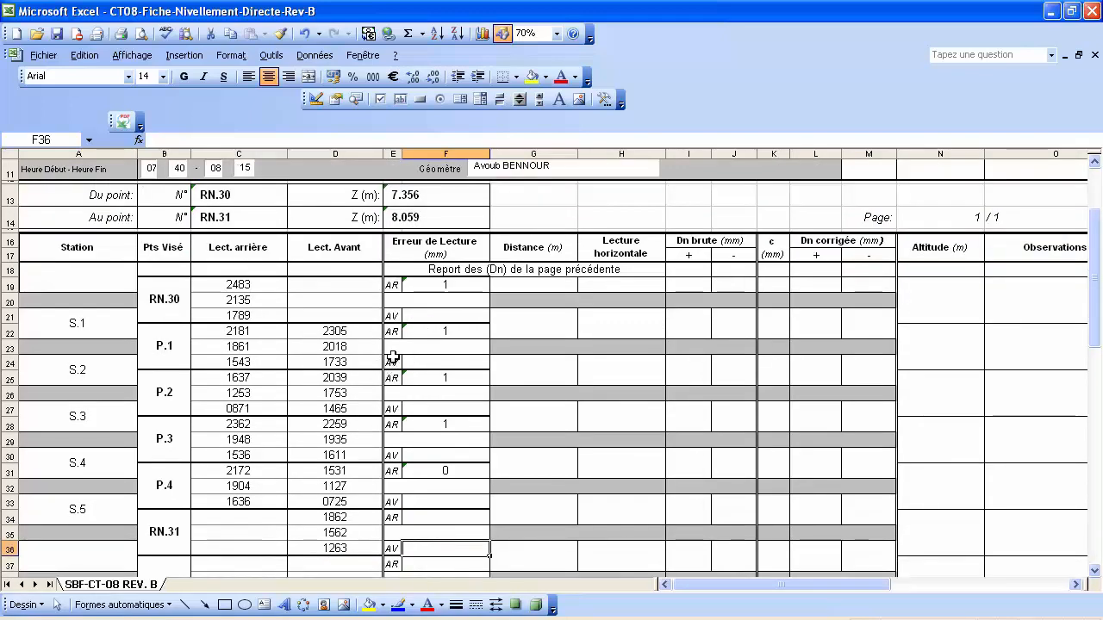
Build F24's AV error formula from F22's, switching references to the Lect. Avant column.
{"action": "left_click", "coordinate": [434, 363]}
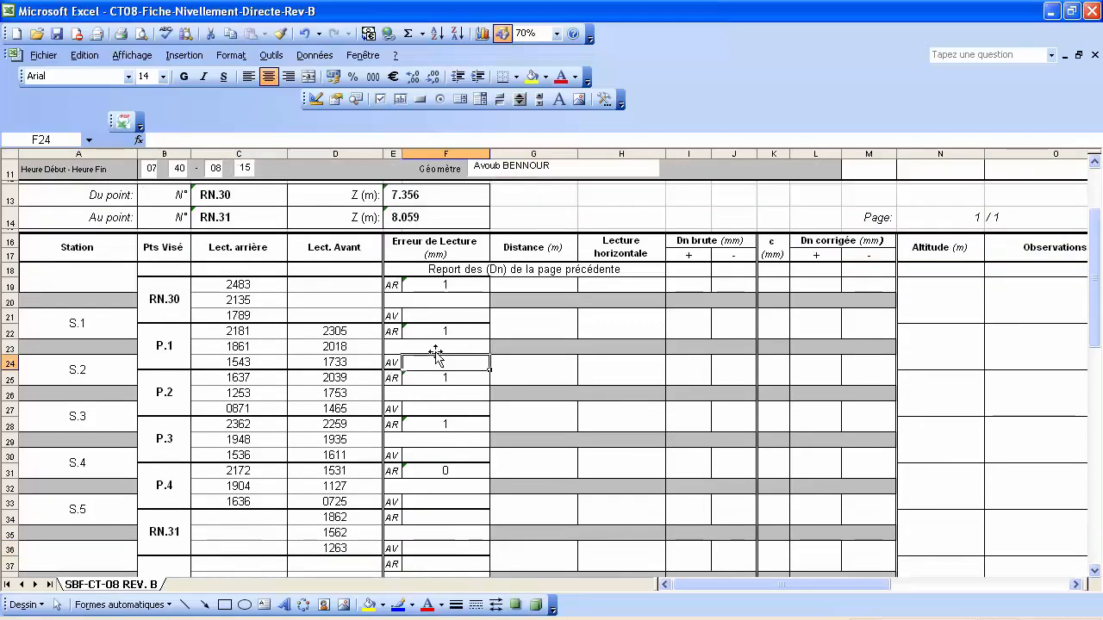
{"action": "left_click", "coordinate": [438, 331]}
{"action": "left_click_drag", "start_coordinate": [307, 139], "coordinate": [152, 139]}
{"action": "key", "text": "ctrl+c"}
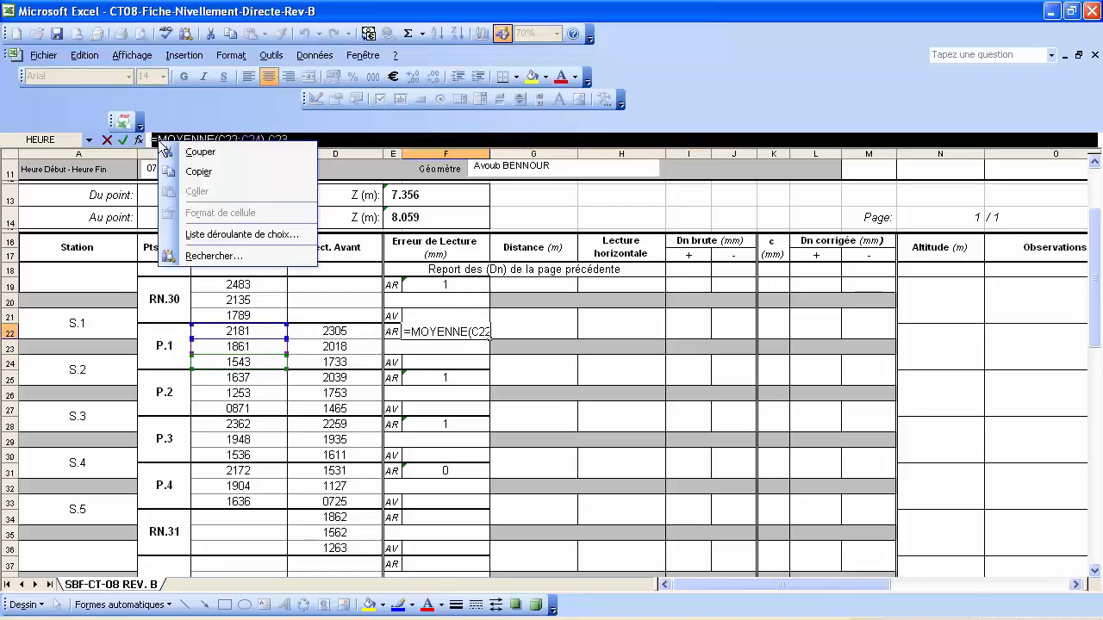
{"action": "left_click", "coordinate": [214, 173]}
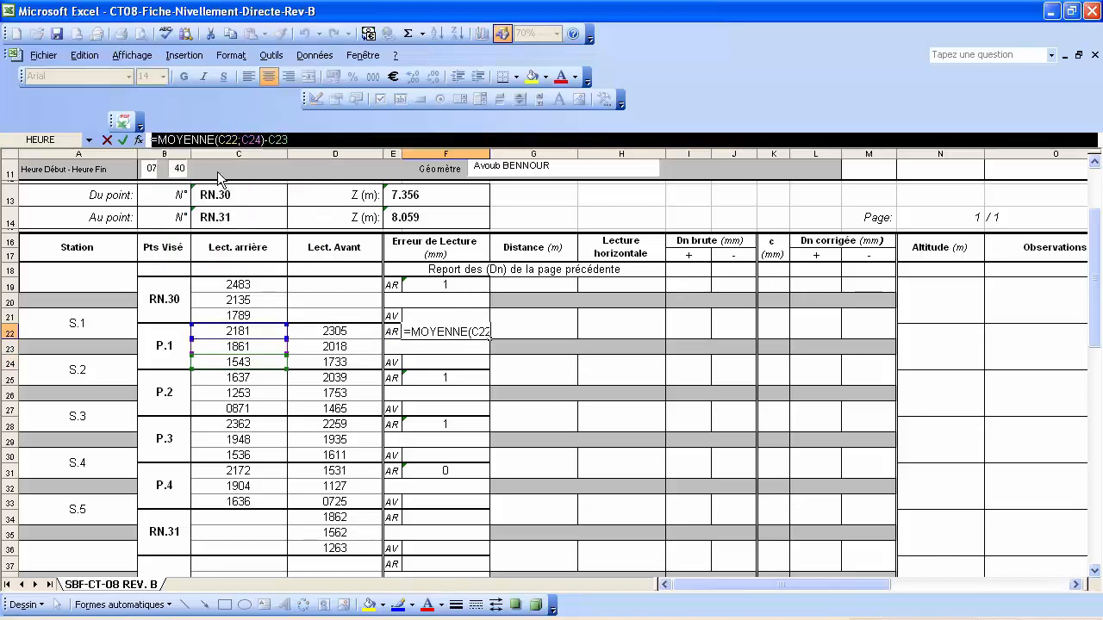
{"action": "key", "text": "Return"}
{"action": "left_click", "coordinate": [431, 361]}
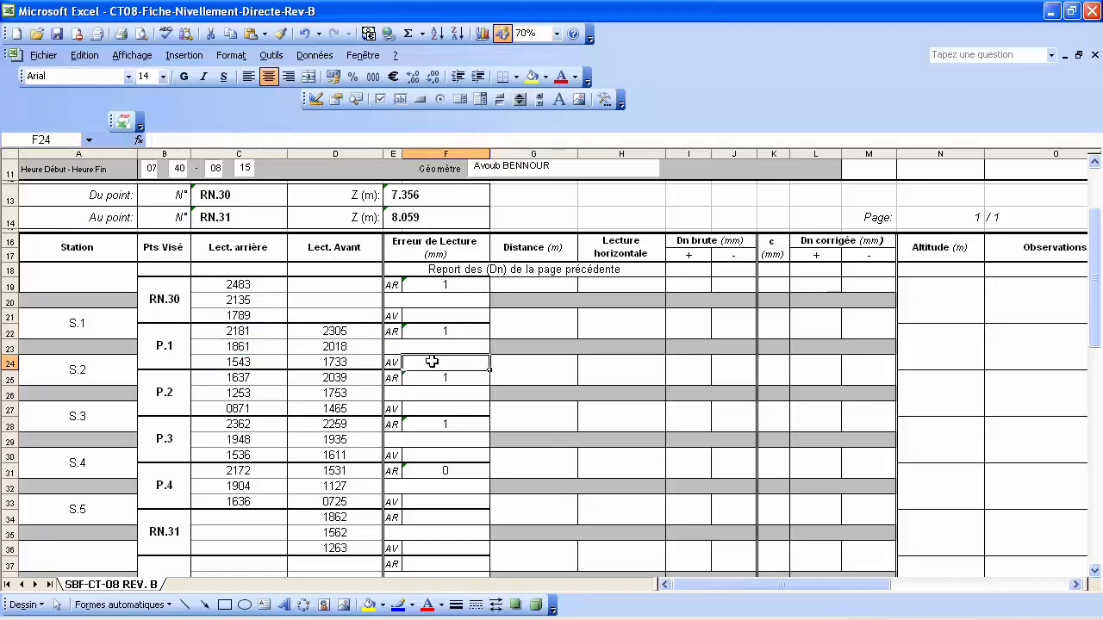
{"action": "left_click", "coordinate": [185, 140]}
{"action": "right_click", "coordinate": [184, 141]}
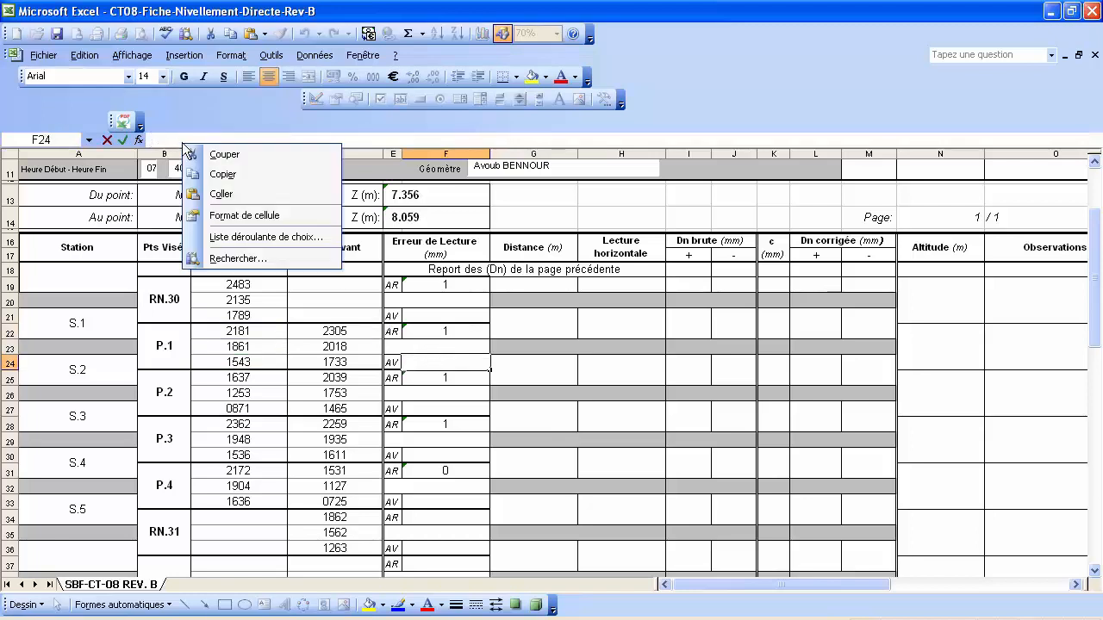
{"action": "left_click", "coordinate": [222, 195]}
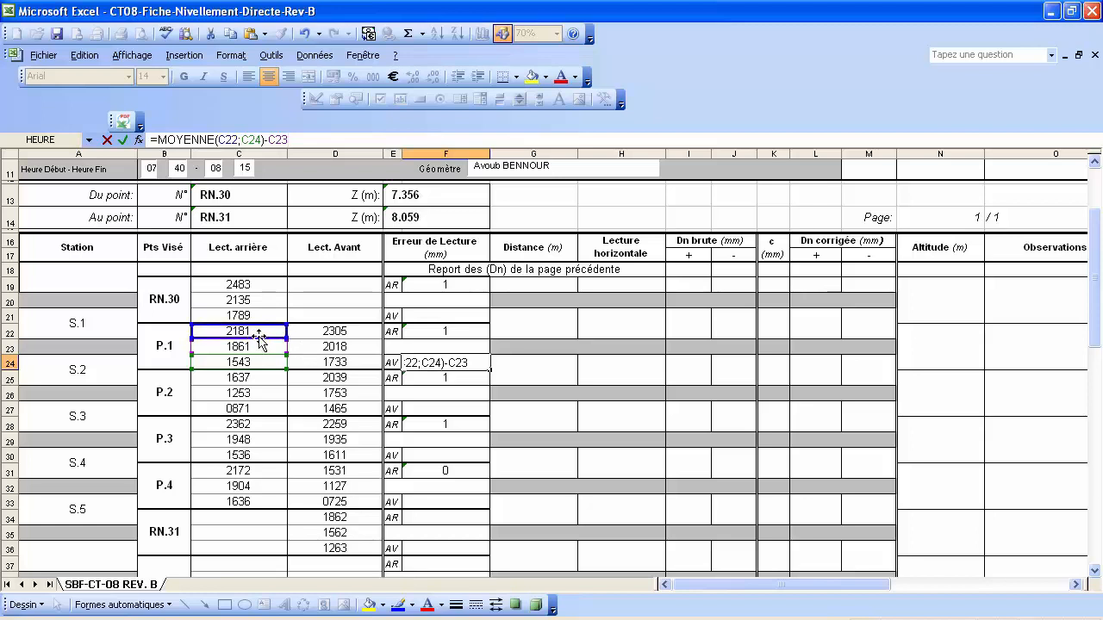
{"action": "left_click_drag", "start_coordinate": [274, 340], "coordinate": [354, 354]}
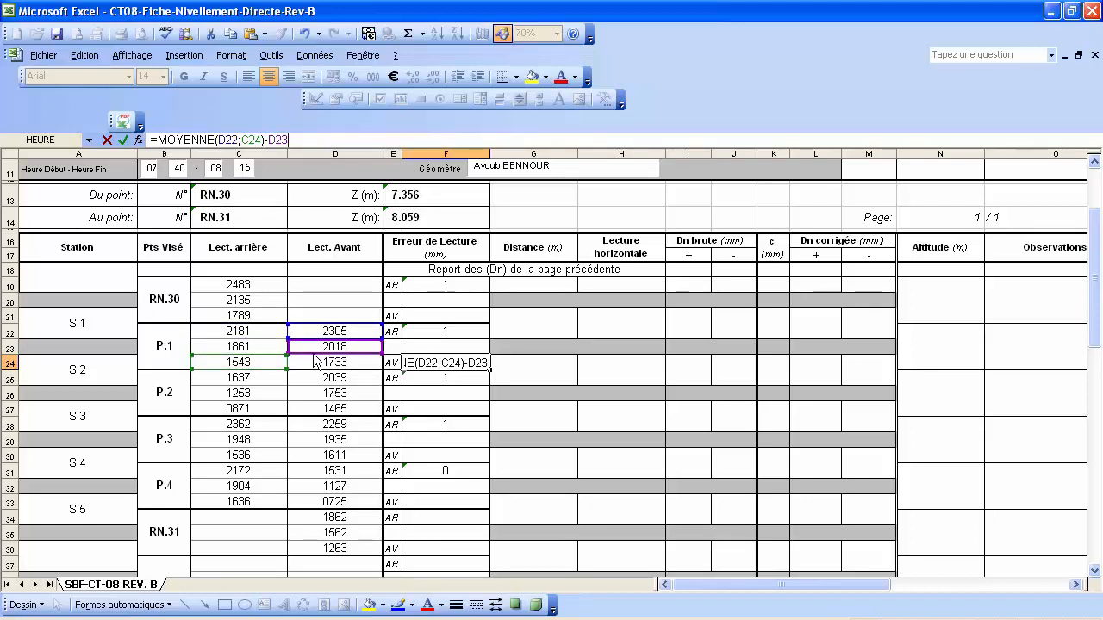
{"action": "left_click_drag", "start_coordinate": [257, 370], "coordinate": [309, 367]}
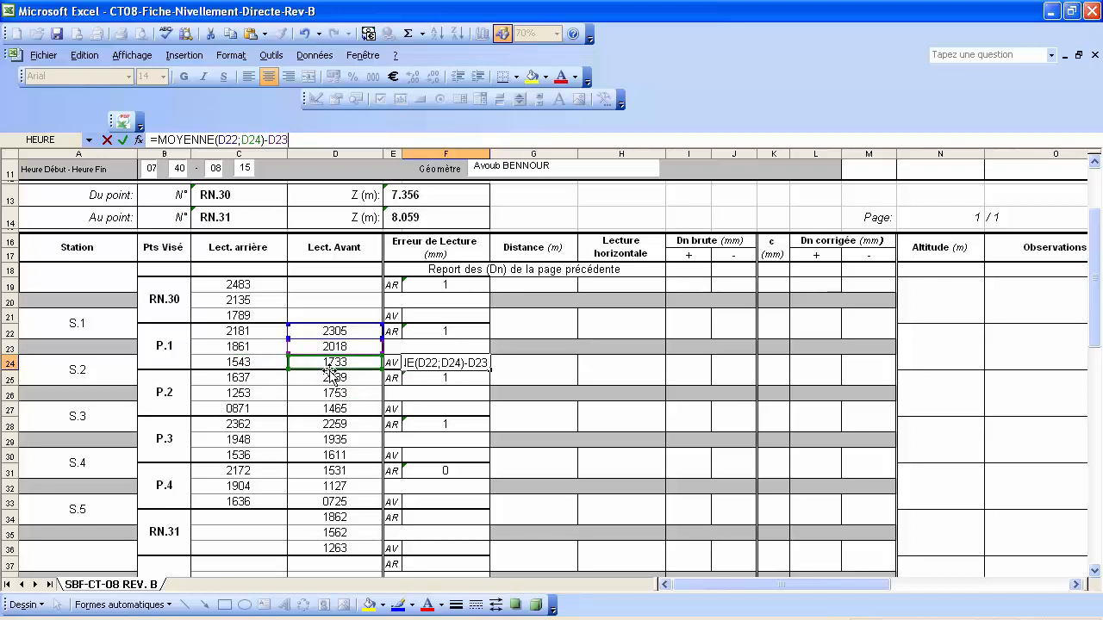
{"action": "key", "text": "Return"}
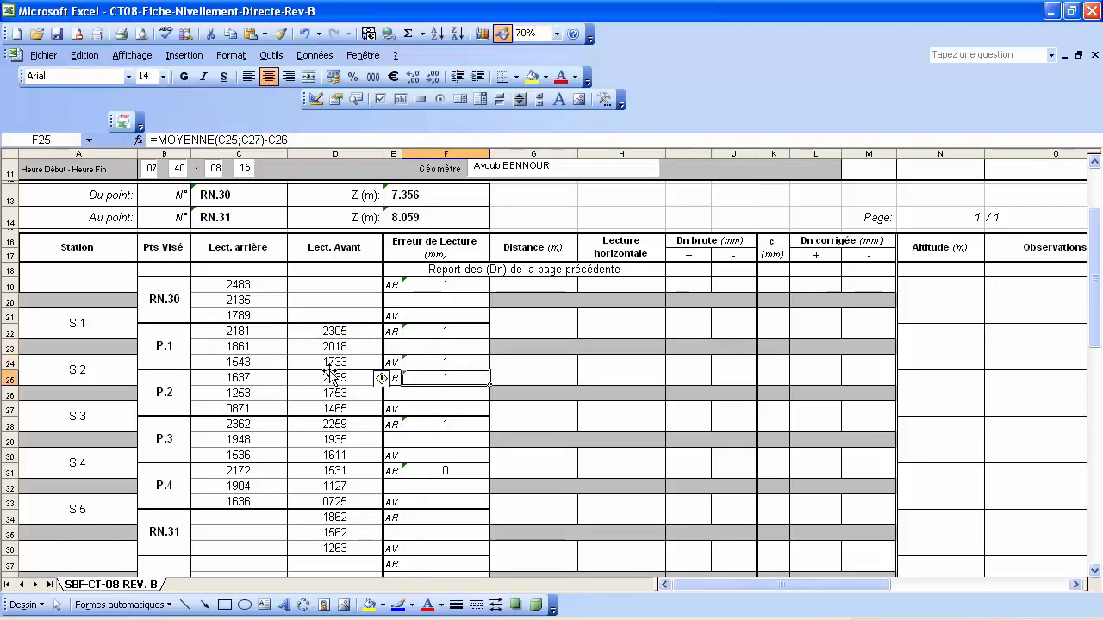
Copy F24 and paste only its formula into F27, F30, F33 and F36.
{"action": "left_click", "coordinate": [460, 362]}
{"action": "right_click", "coordinate": [461, 362]}
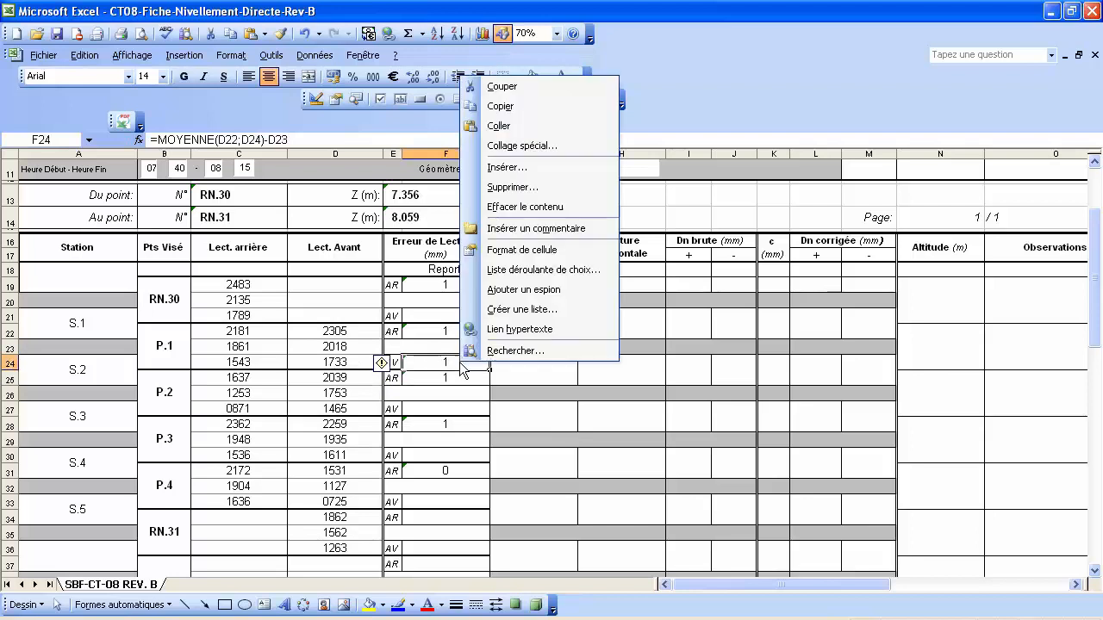
{"action": "left_click", "coordinate": [500, 106]}
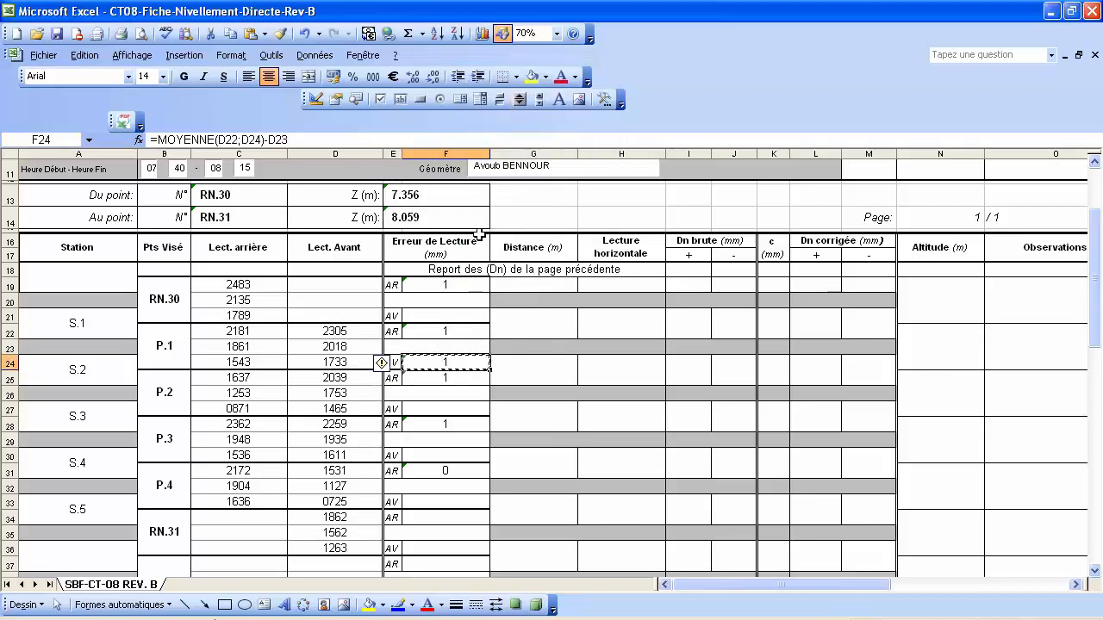
{"action": "left_click", "coordinate": [442, 409]}
{"action": "left_click", "coordinate": [446, 457], "text": "ctrl"}
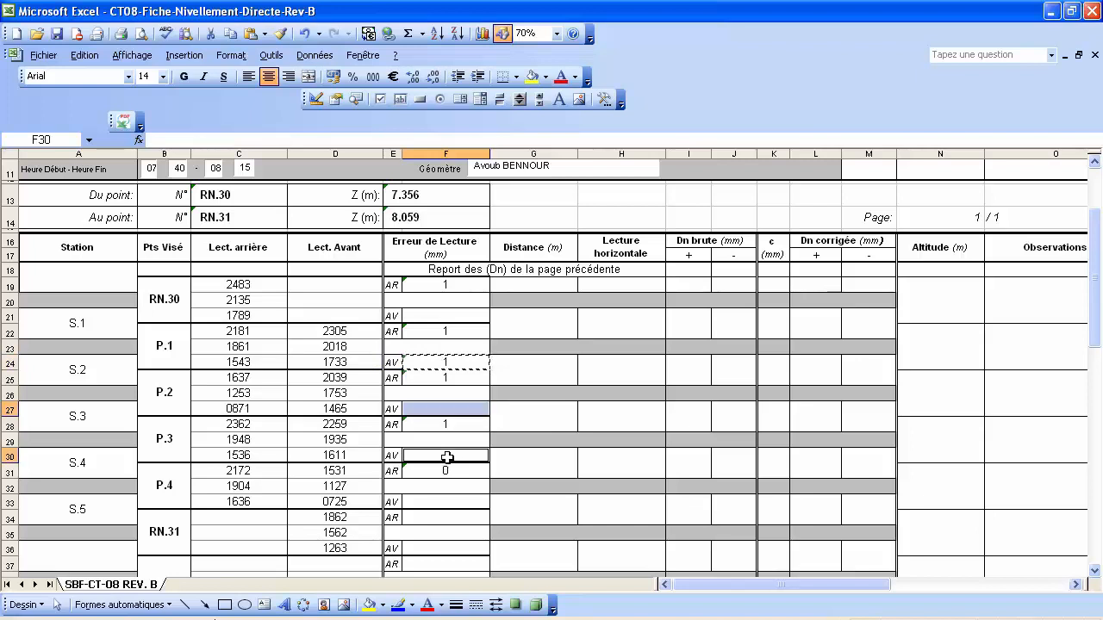
{"action": "scroll", "coordinate": [470, 409], "scroll_direction": "down", "scroll_amount": 1}
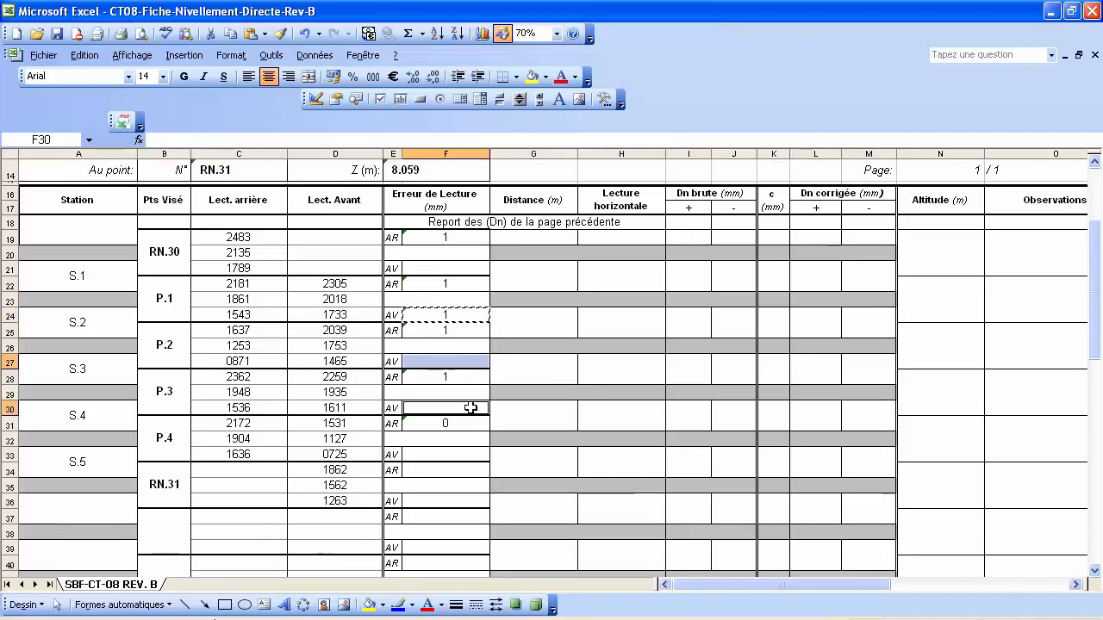
{"action": "left_click", "coordinate": [449, 455], "text": "ctrl"}
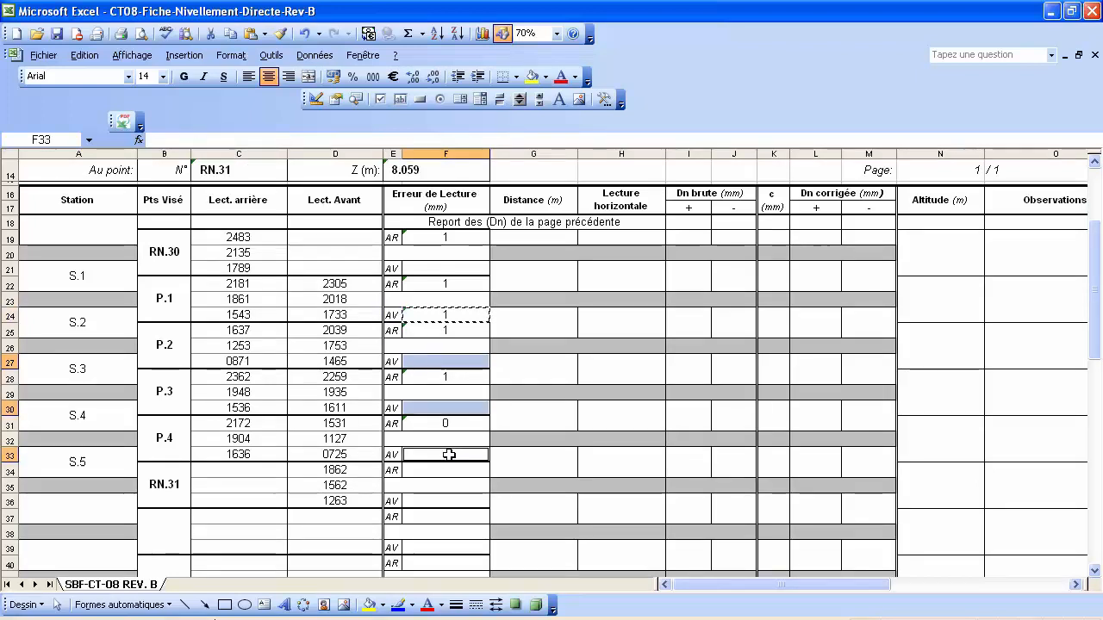
{"action": "left_click", "coordinate": [432, 501], "text": "ctrl"}
{"action": "right_click", "coordinate": [435, 503]}
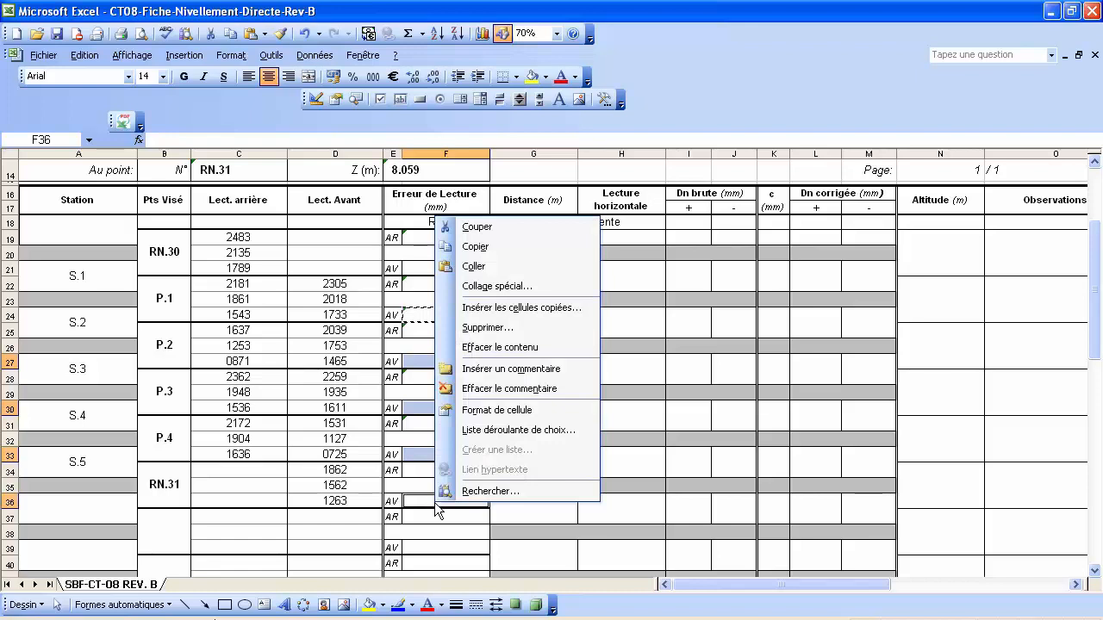
{"action": "left_click", "coordinate": [489, 287]}
{"action": "left_click", "coordinate": [379, 216]}
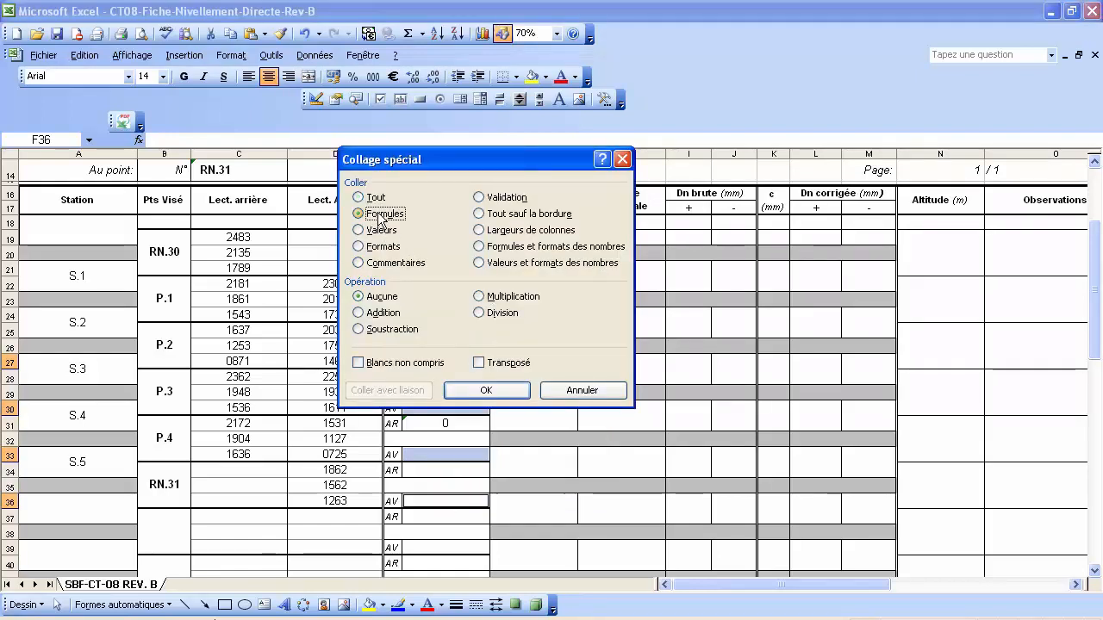
{"action": "left_click", "coordinate": [483, 393]}
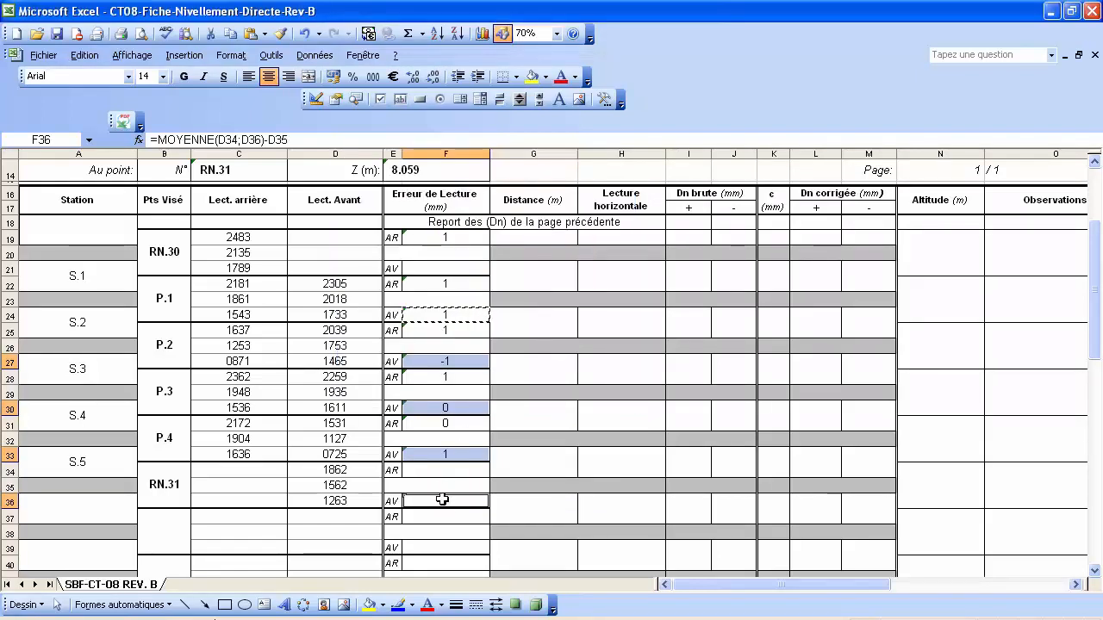
{"action": "left_click", "coordinate": [450, 527]}
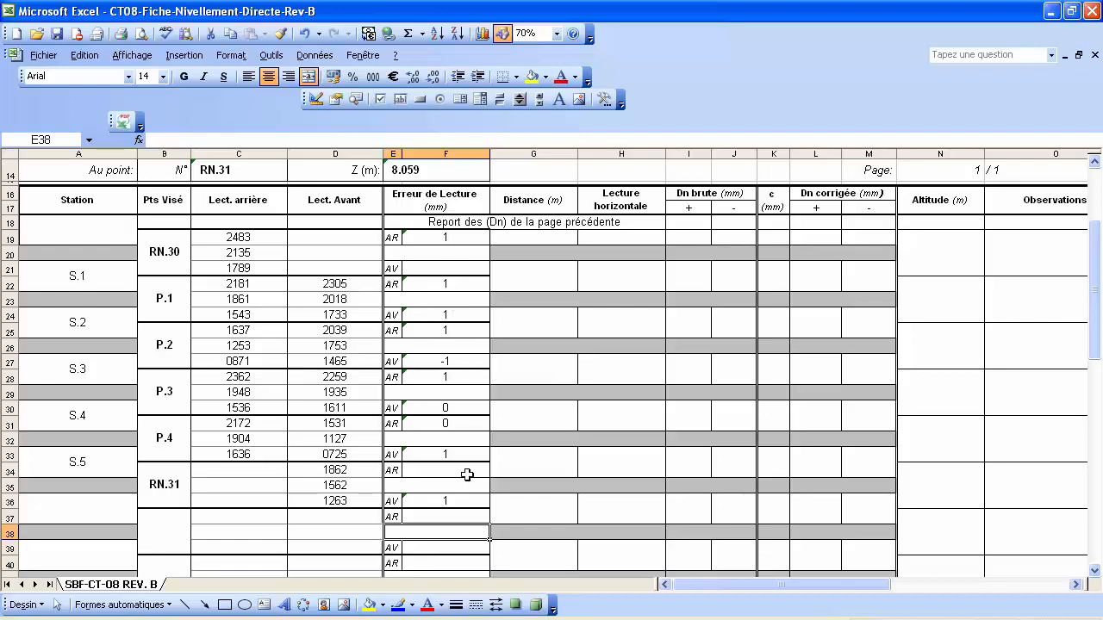
{"action": "left_click", "coordinate": [44, 55]}
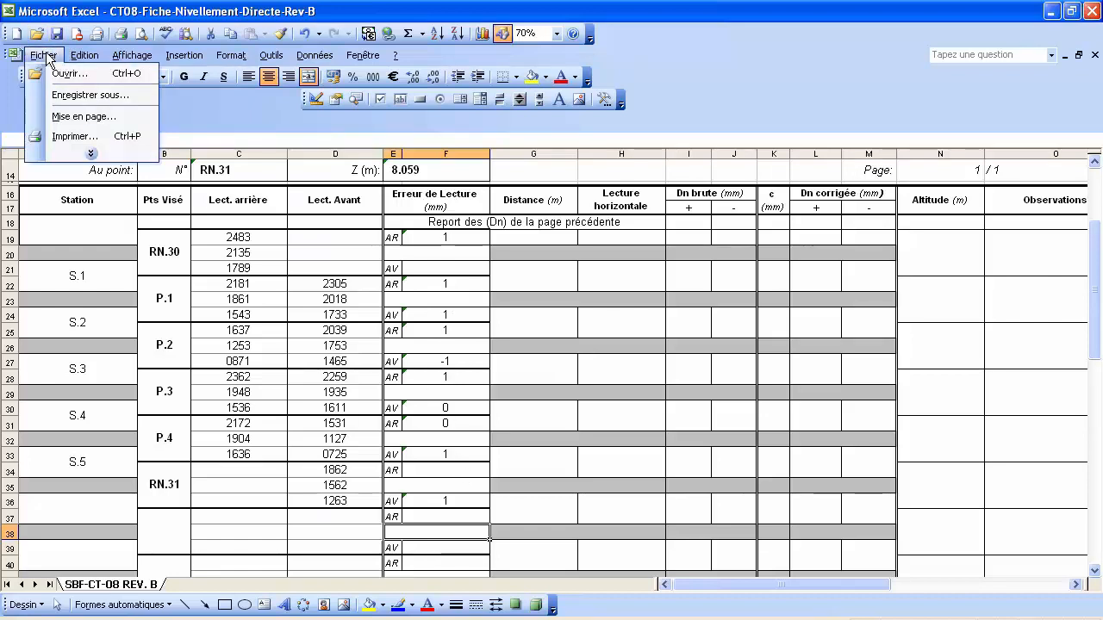
Save the workbook over CT08-Fiche-Nivellement-Directe-Rev-B.xls, confirming the replacement.
{"action": "left_click", "coordinate": [90, 95]}
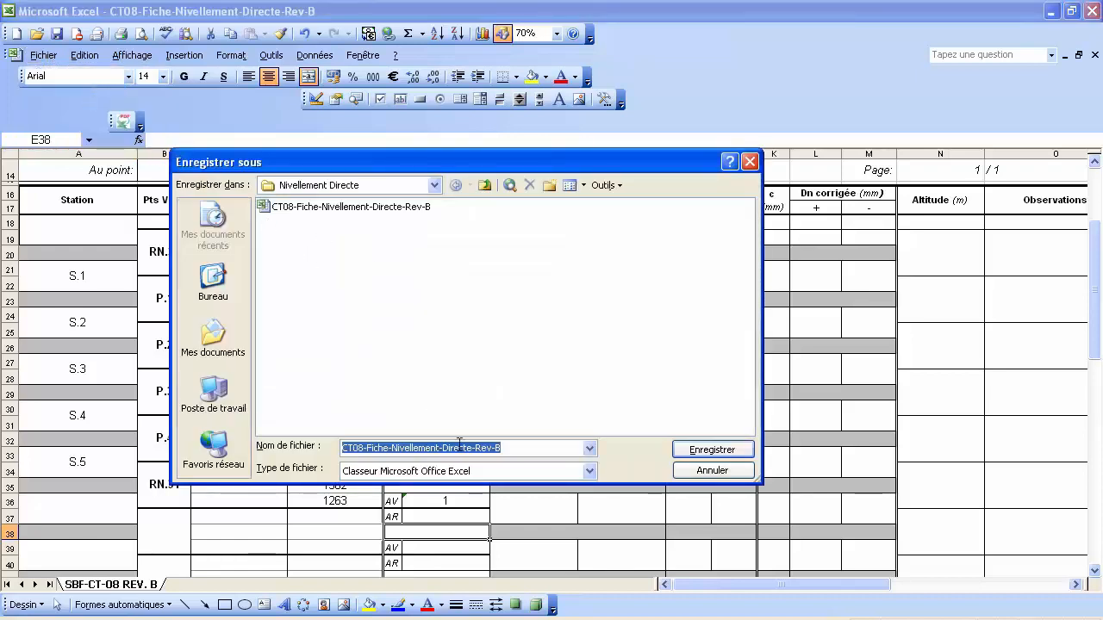
{"action": "left_click", "coordinate": [702, 455]}
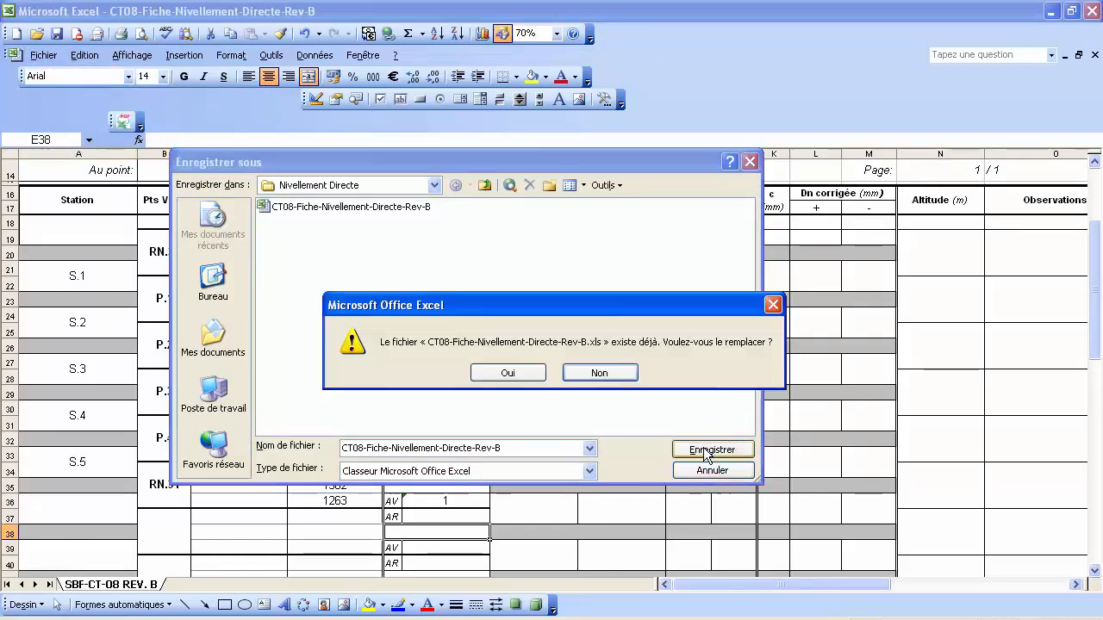
{"action": "left_click", "coordinate": [519, 373]}
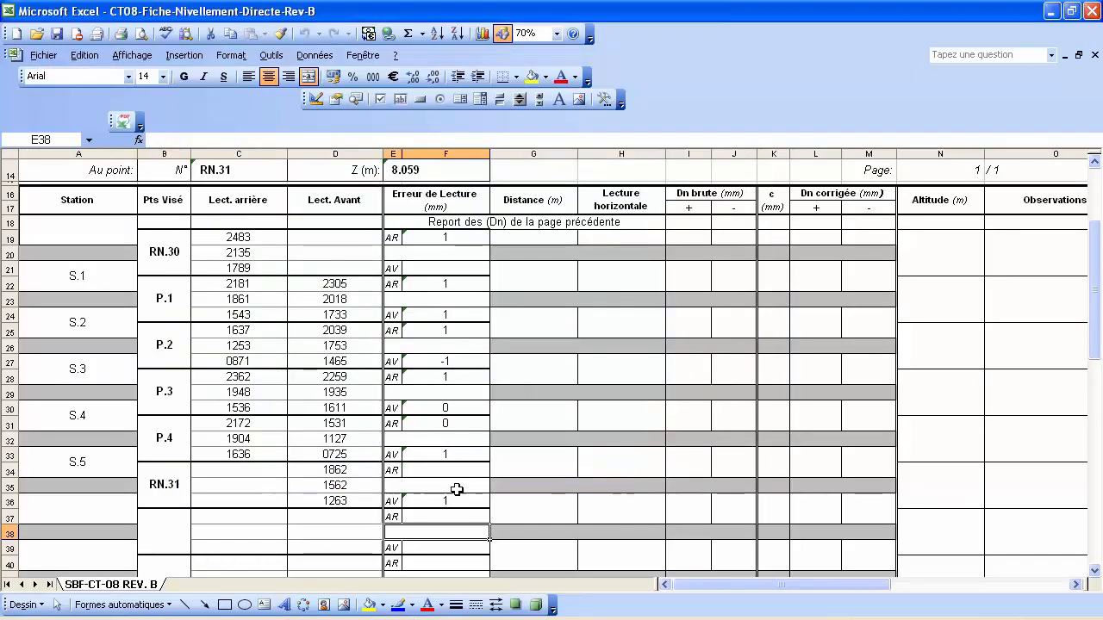
{"action": "left_click", "coordinate": [547, 276]}
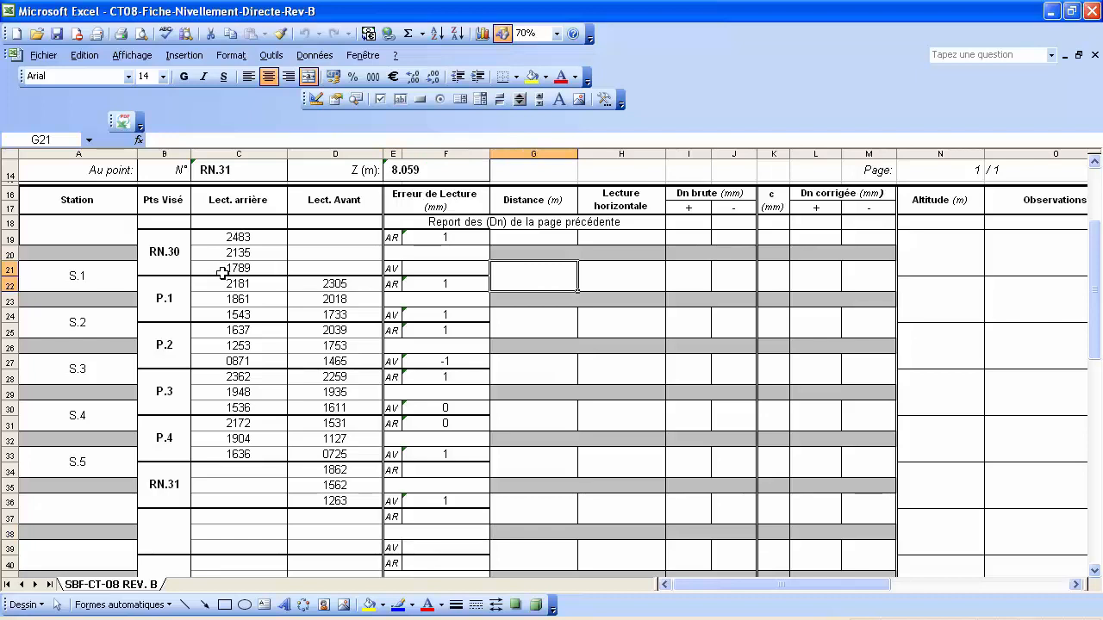
In G21, start the distance formula with the back-reading difference (C19-C21).
{"action": "left_click", "coordinate": [351, 299]}
{"action": "left_click", "coordinate": [255, 252], "text": "ctrl"}
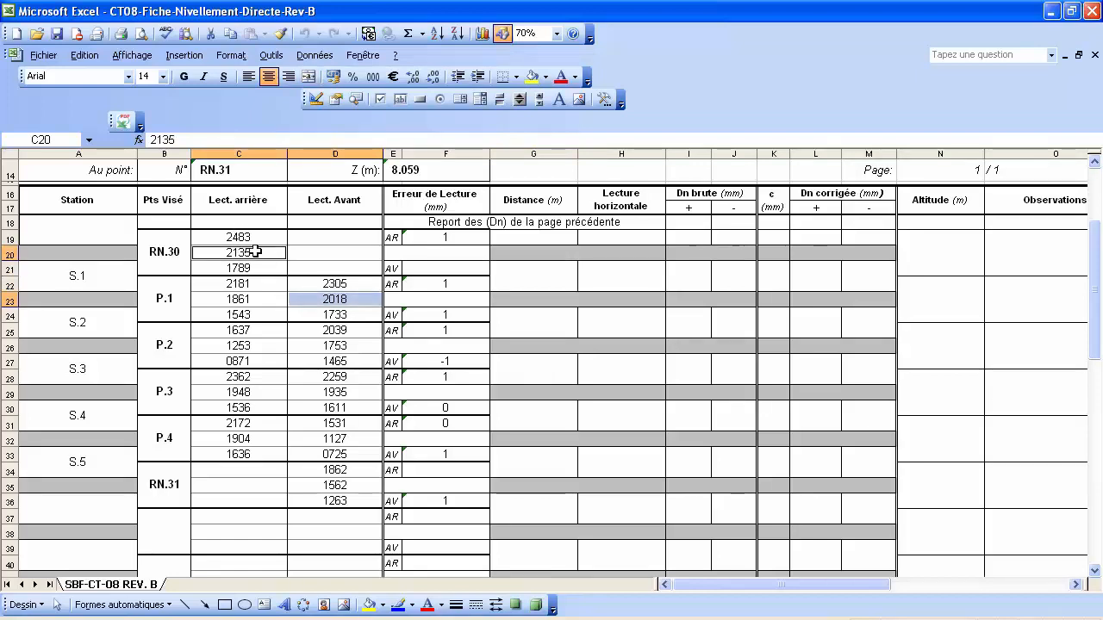
{"action": "left_click", "coordinate": [543, 281]}
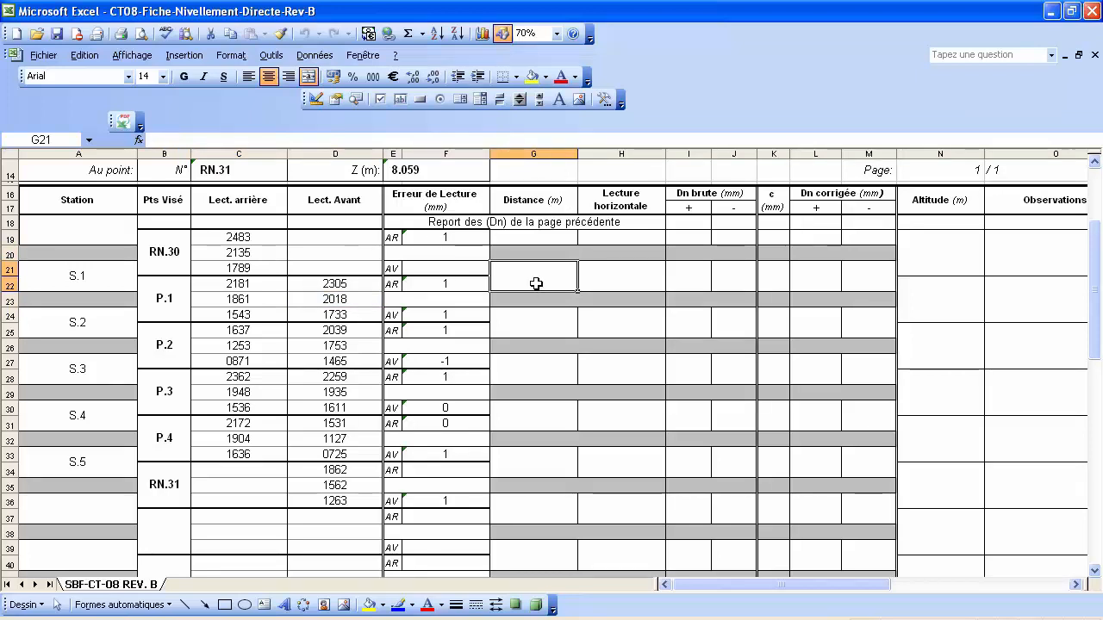
{"action": "type", "text": "="}
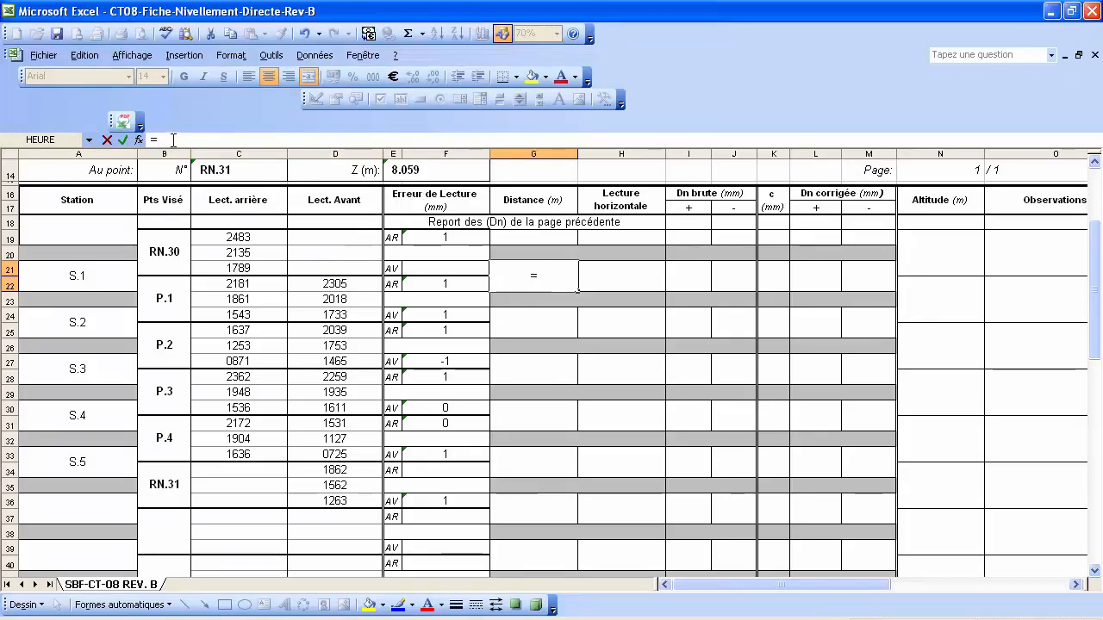
{"action": "type", "text": "("}
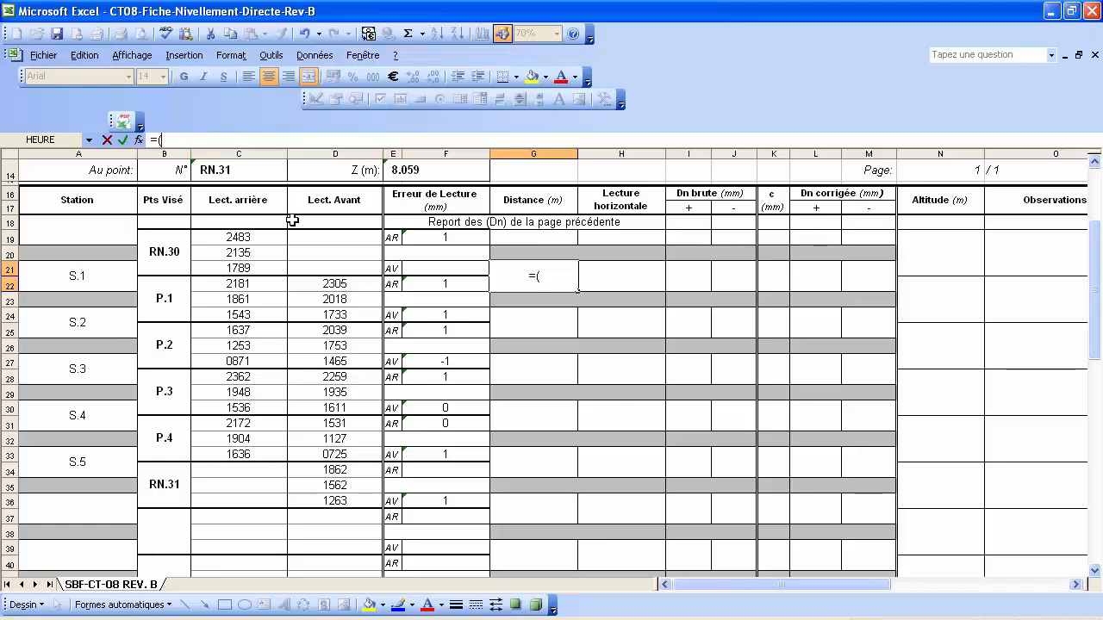
{"action": "left_click", "coordinate": [254, 268]}
{"action": "key", "text": "BackSpace"}
{"action": "key", "text": "BackSpace"}
{"action": "key", "text": "BackSpace"}
{"action": "left_click", "coordinate": [258, 237]}
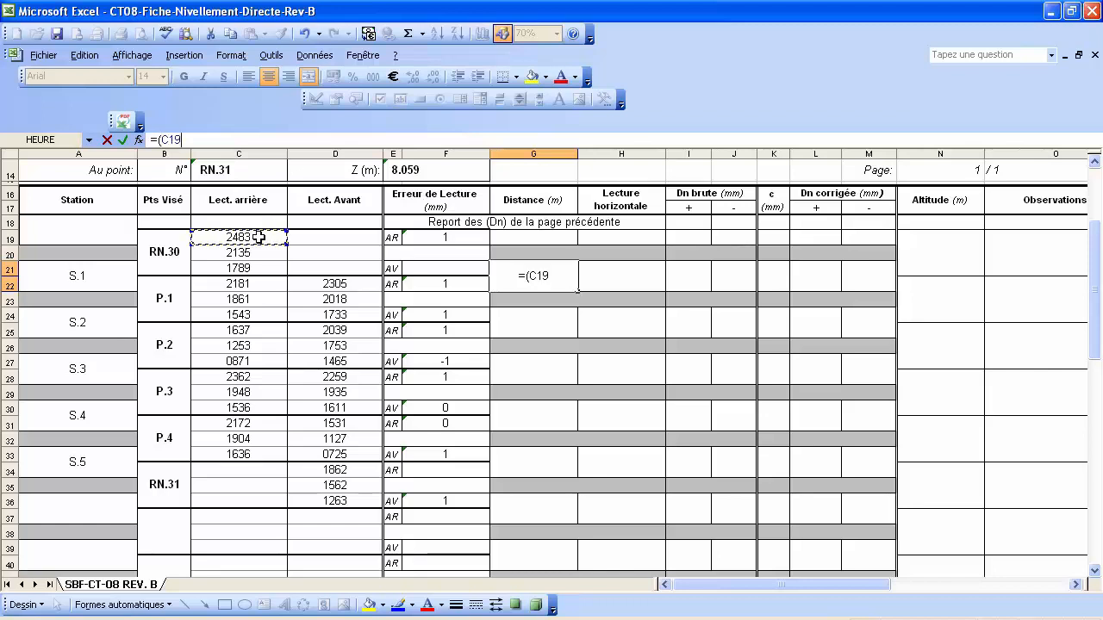
{"action": "type", "text": "-"}
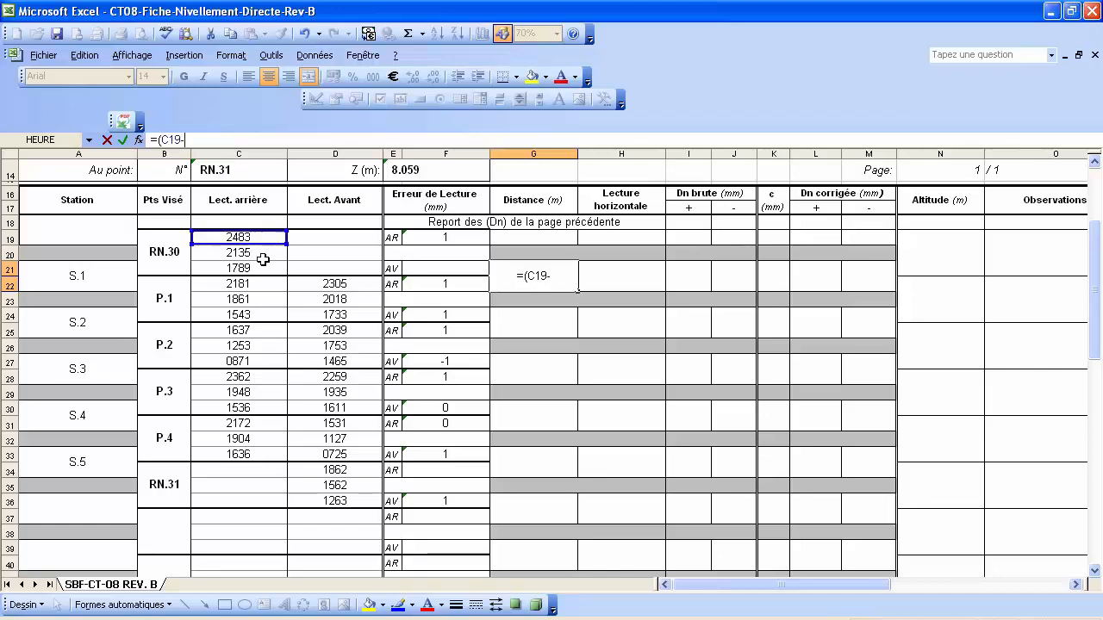
{"action": "left_click", "coordinate": [265, 268]}
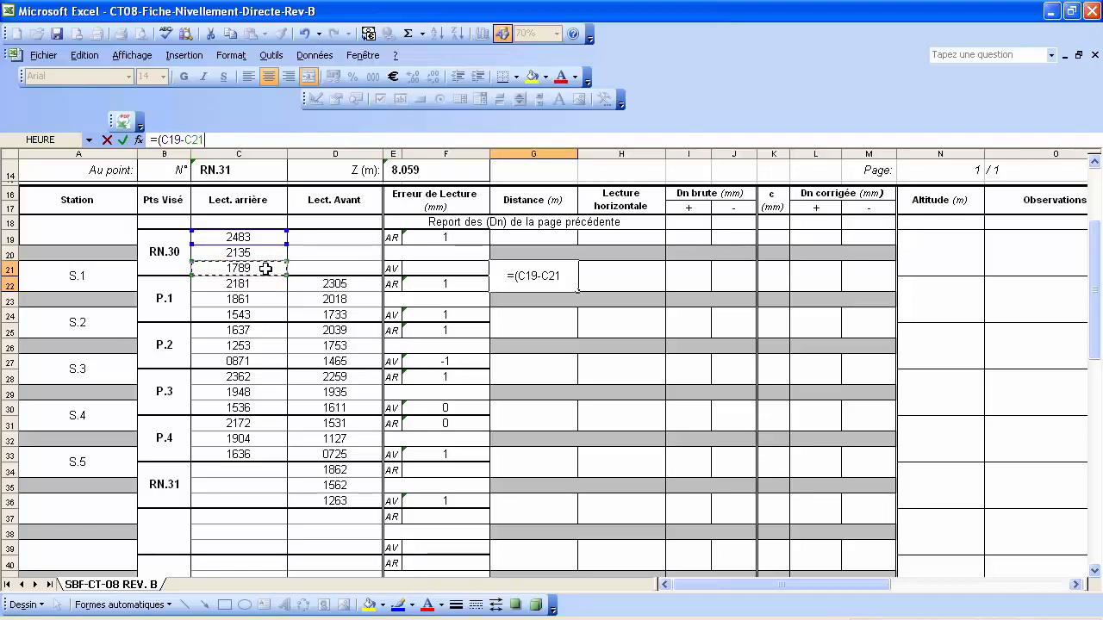
Add the foresight difference (D22-D24) and multiply the bracketed total by 100.
{"action": "type", "text": ")+"}
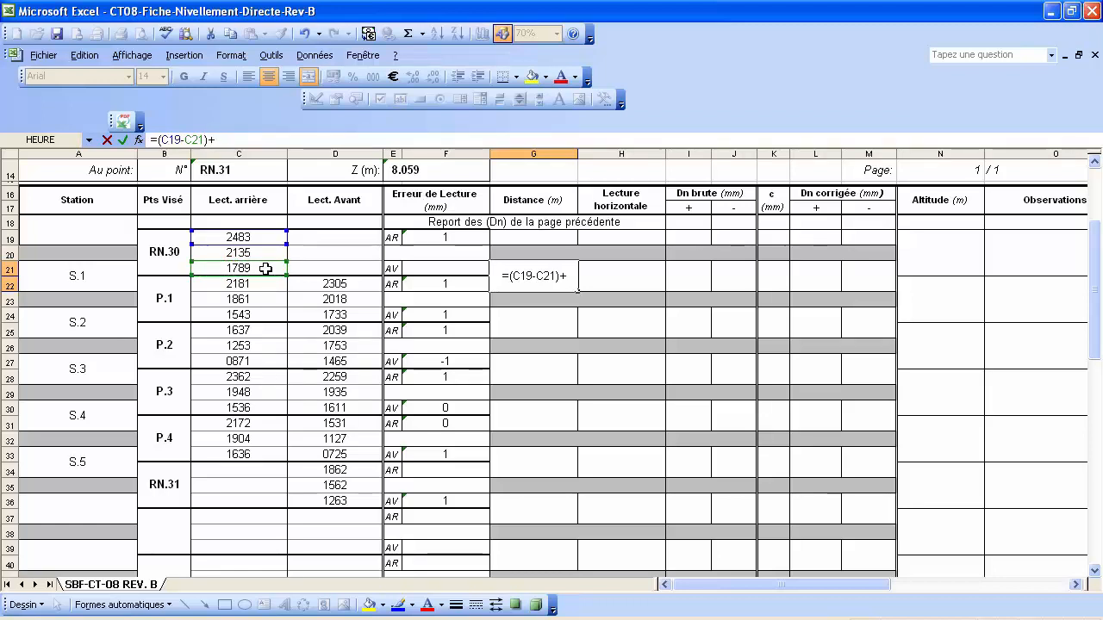
{"action": "type", "text": "("}
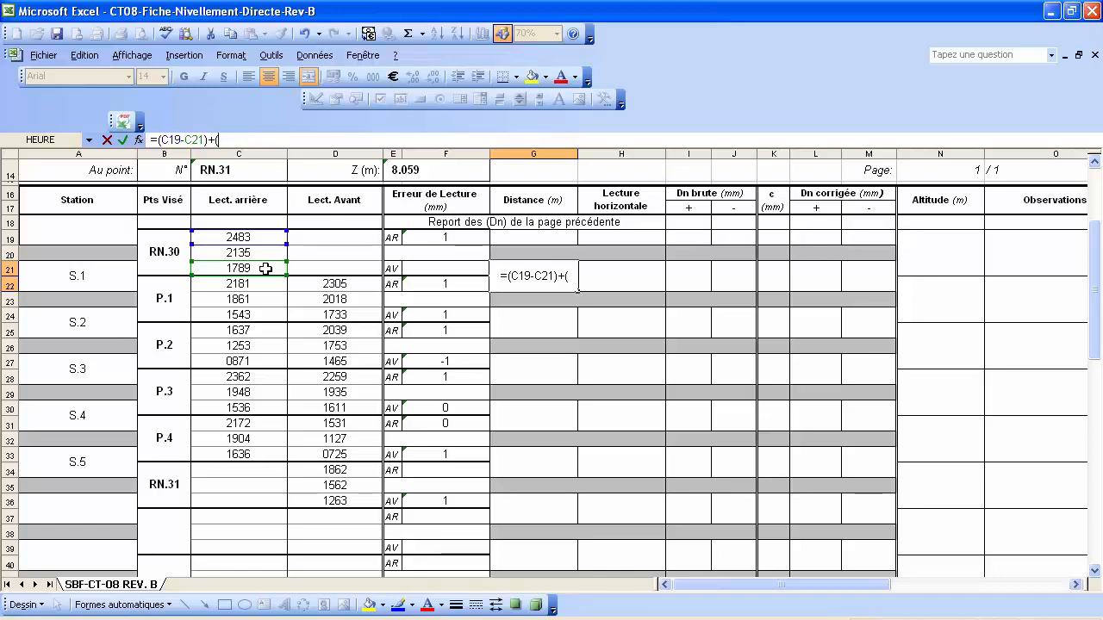
{"action": "left_click", "coordinate": [326, 284]}
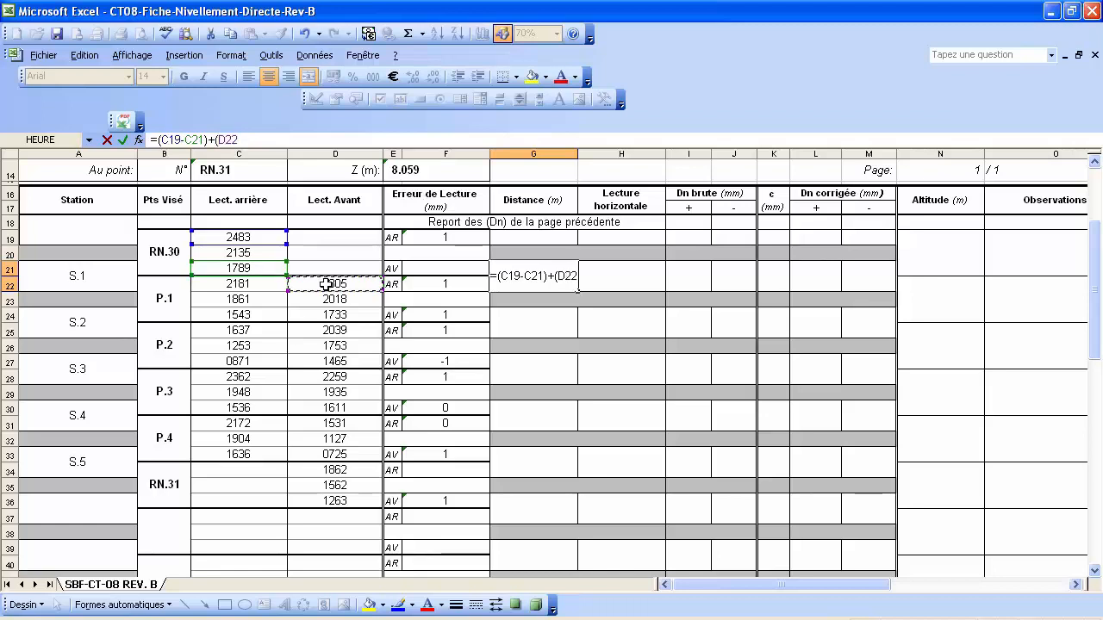
{"action": "type", "text": "-"}
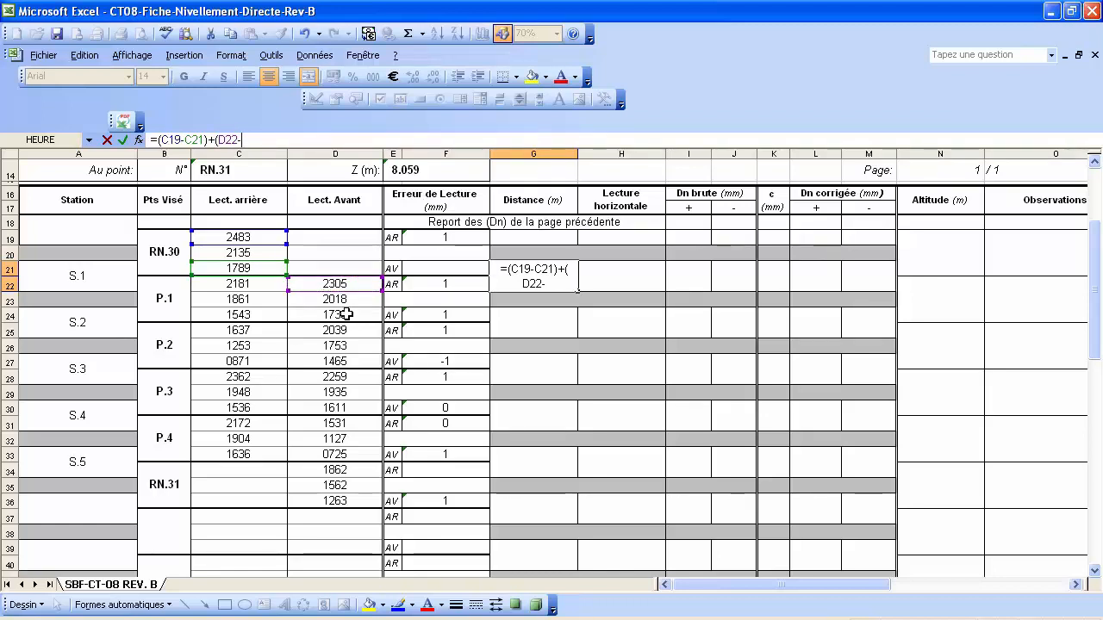
{"action": "left_click", "coordinate": [346, 315]}
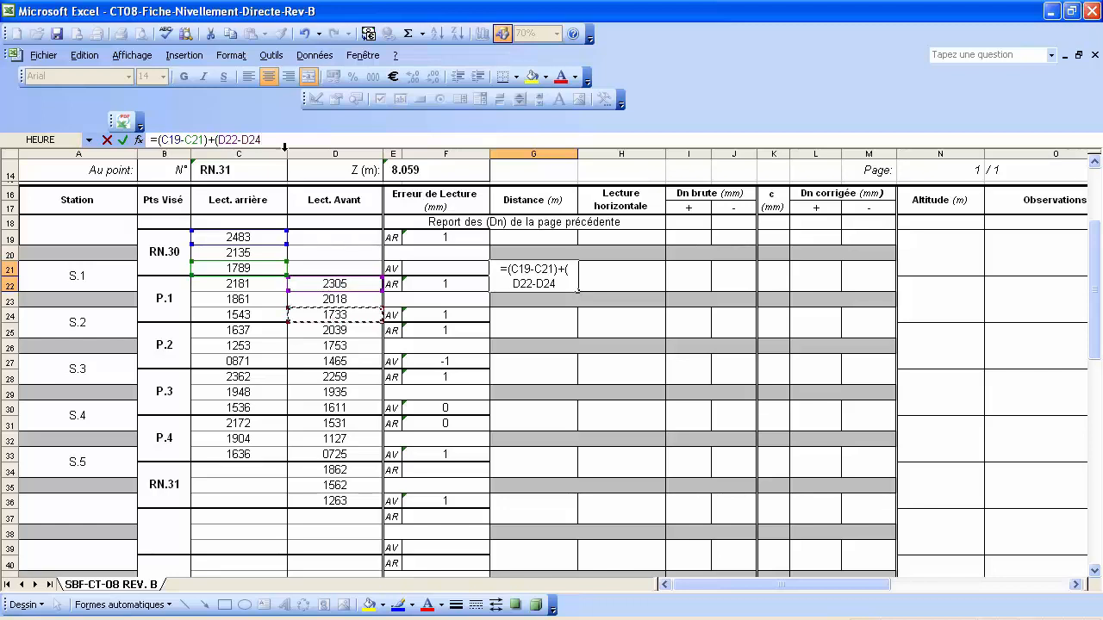
{"action": "type", "text": ")+("}
{"action": "left_click", "coordinate": [276, 139]}
{"action": "type", "text": ")"}
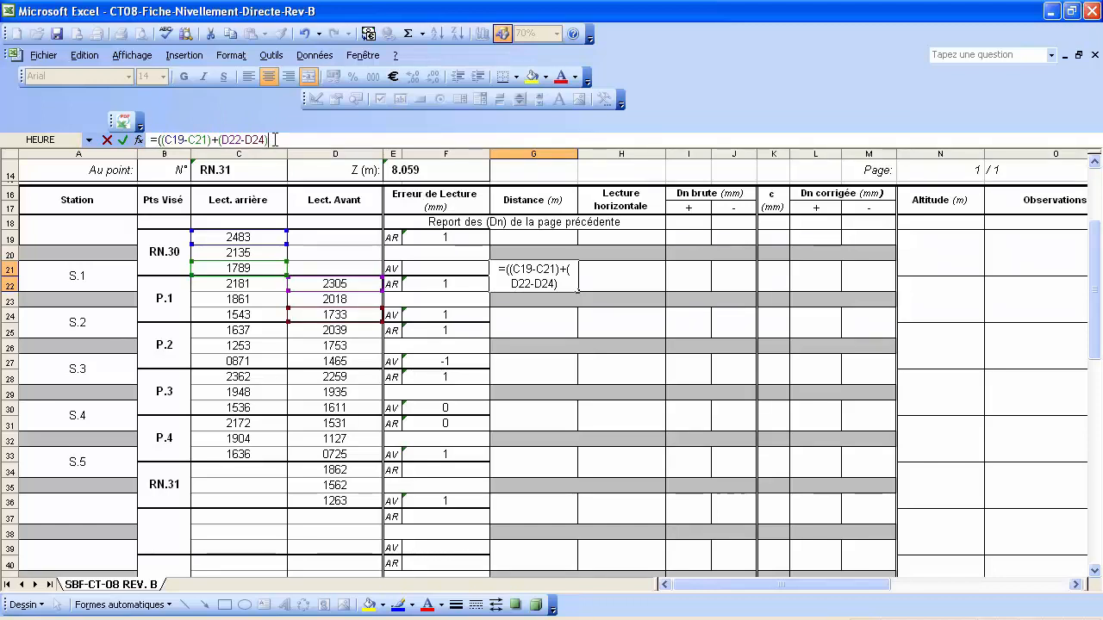
{"action": "type", "text": ")"}
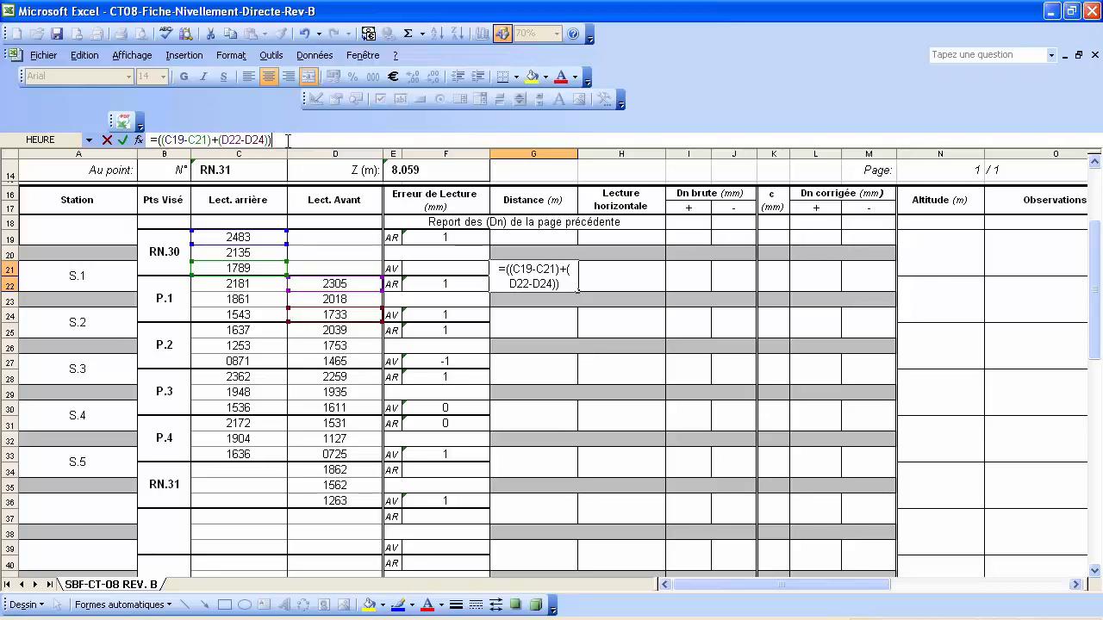
{"action": "type", "text": "*100"}
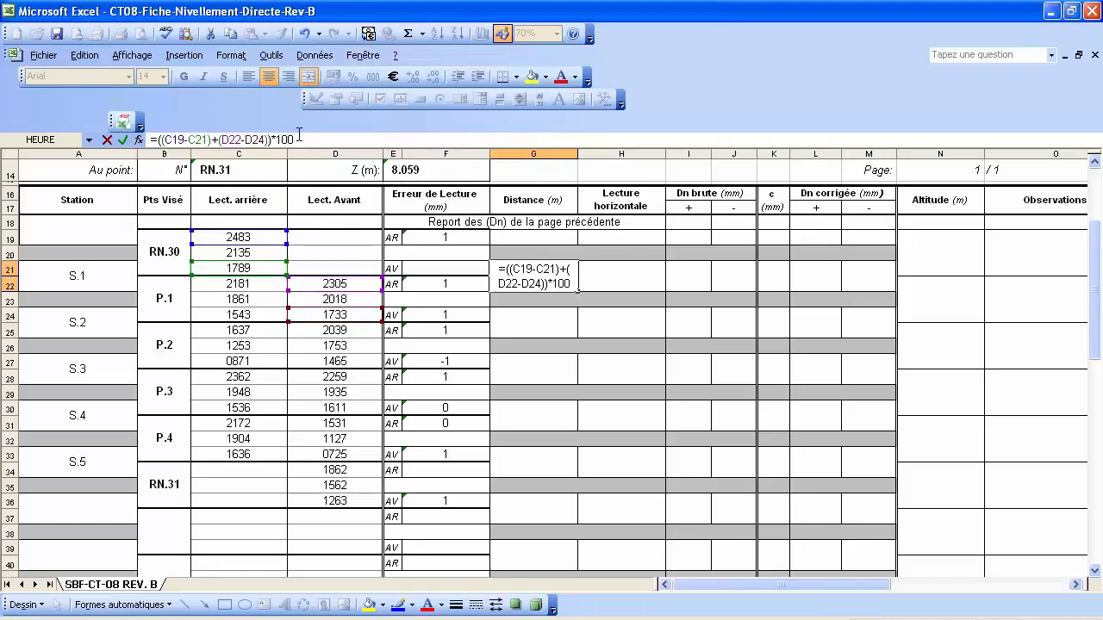
Replace the *100/1000 factor in G21's distance formula with *0.1, giving 126.60.
{"action": "type", "text": "/1000"}
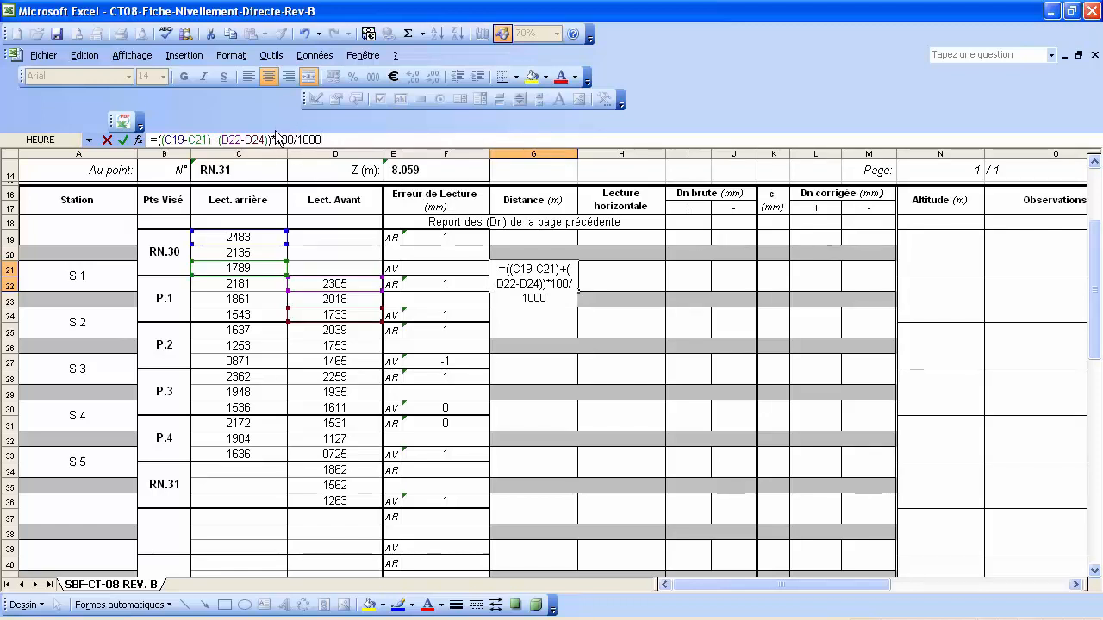
{"action": "left_click_drag", "start_coordinate": [322, 135], "coordinate": [277, 140]}
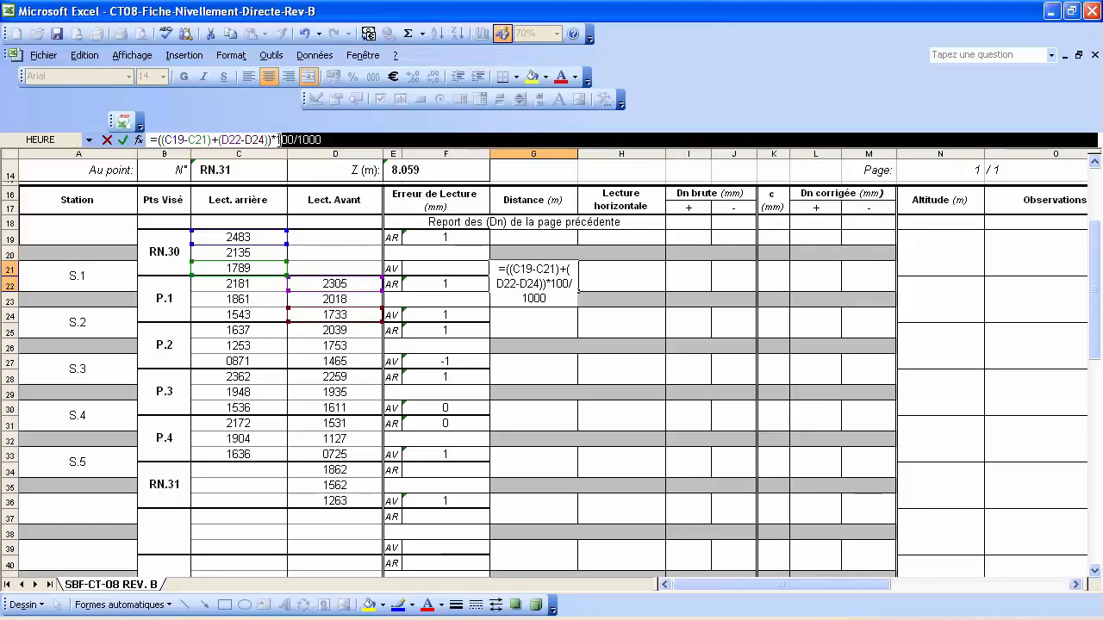
{"action": "type", "text": "0.1"}
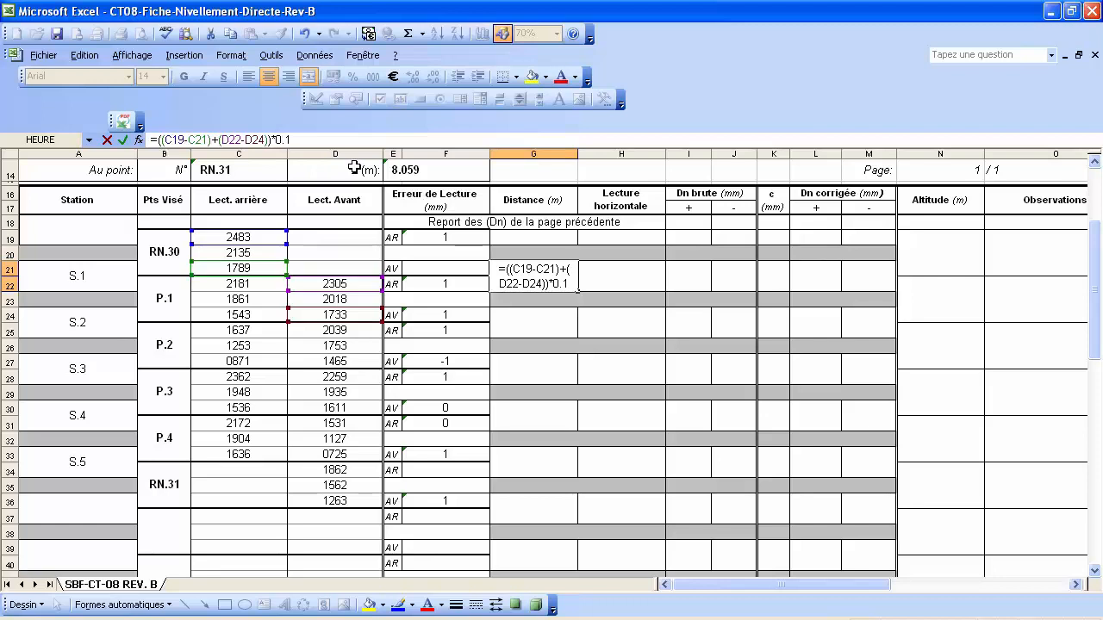
{"action": "key", "text": "Return"}
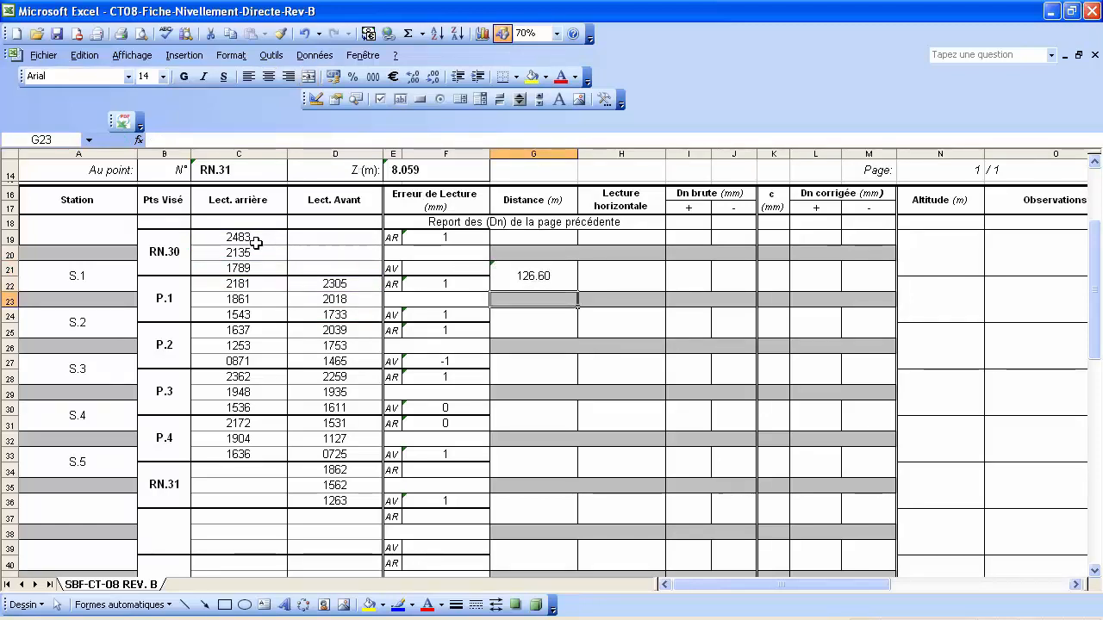
Copy the G21 distance formula and select G24, G27, G30 and G33 as targets.
{"action": "left_click", "coordinate": [540, 277]}
{"action": "right_click", "coordinate": [541, 276]}
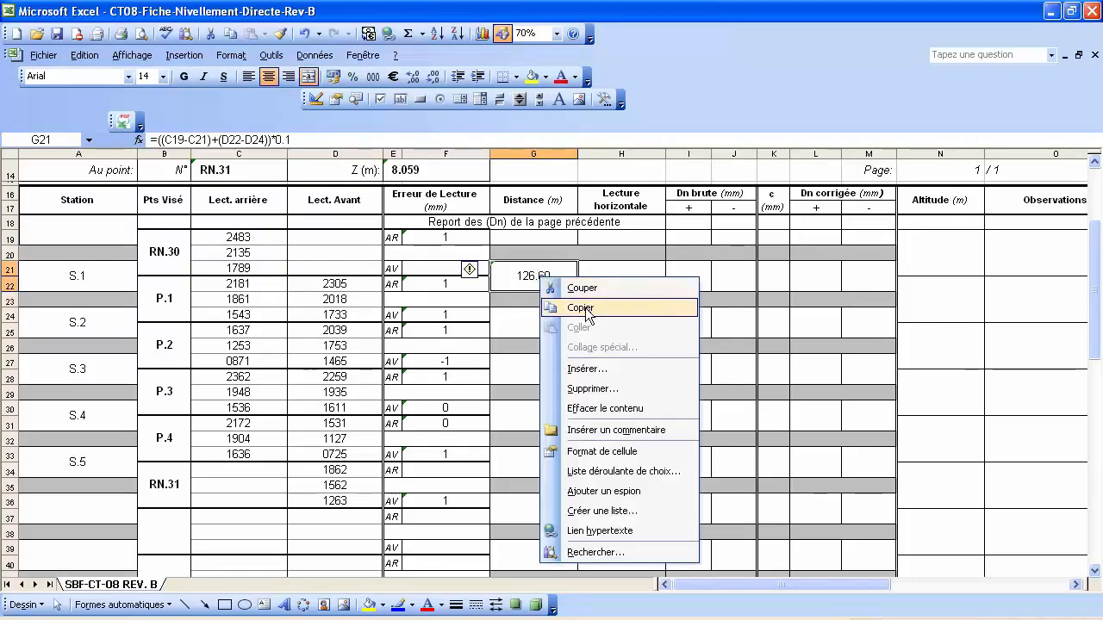
{"action": "left_click", "coordinate": [586, 308]}
{"action": "left_click", "coordinate": [560, 314]}
{"action": "scroll", "coordinate": [562, 303], "scroll_direction": "down", "scroll_amount": 1}
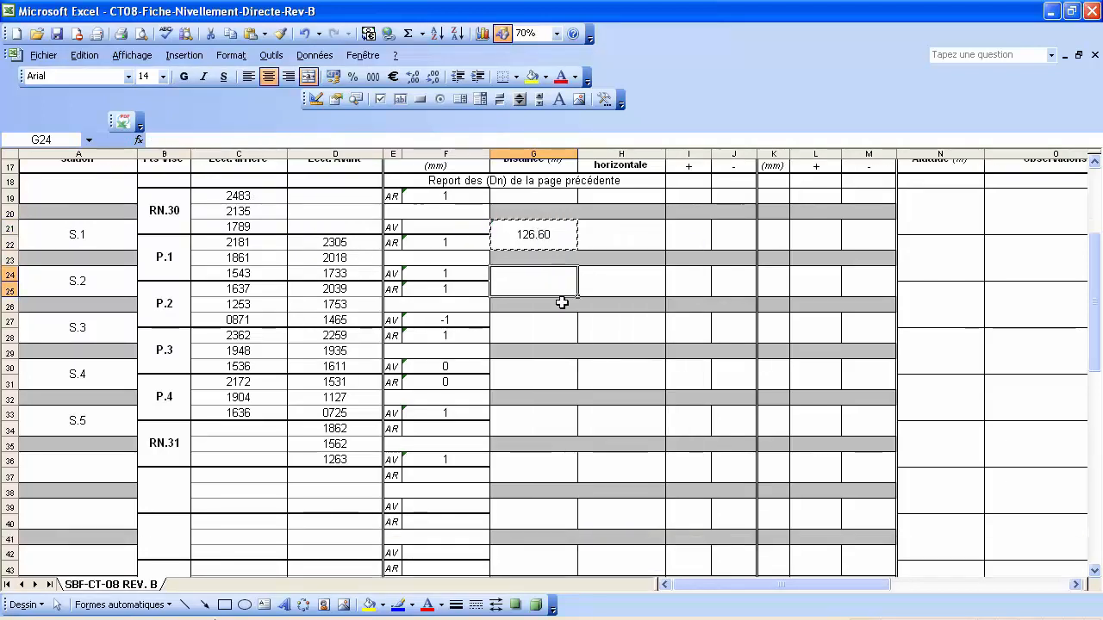
{"action": "scroll", "coordinate": [562, 303], "scroll_direction": "down", "scroll_amount": 1}
{"action": "left_click", "coordinate": [542, 284], "text": "ctrl"}
{"action": "left_click", "coordinate": [541, 330], "text": "ctrl"}
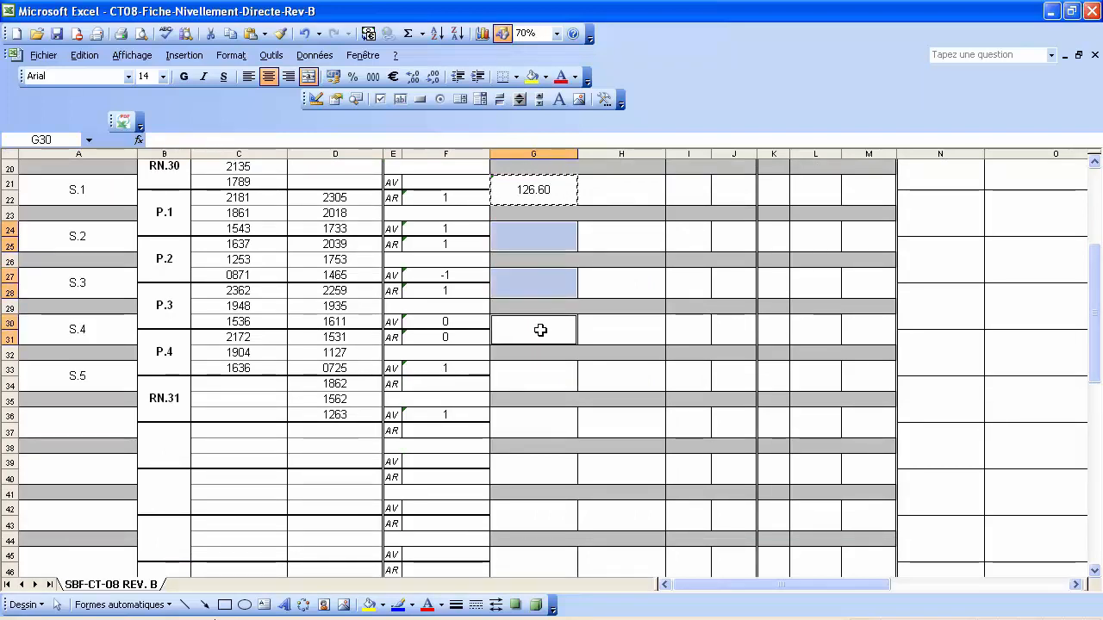
{"action": "left_click", "coordinate": [537, 380], "text": "ctrl"}
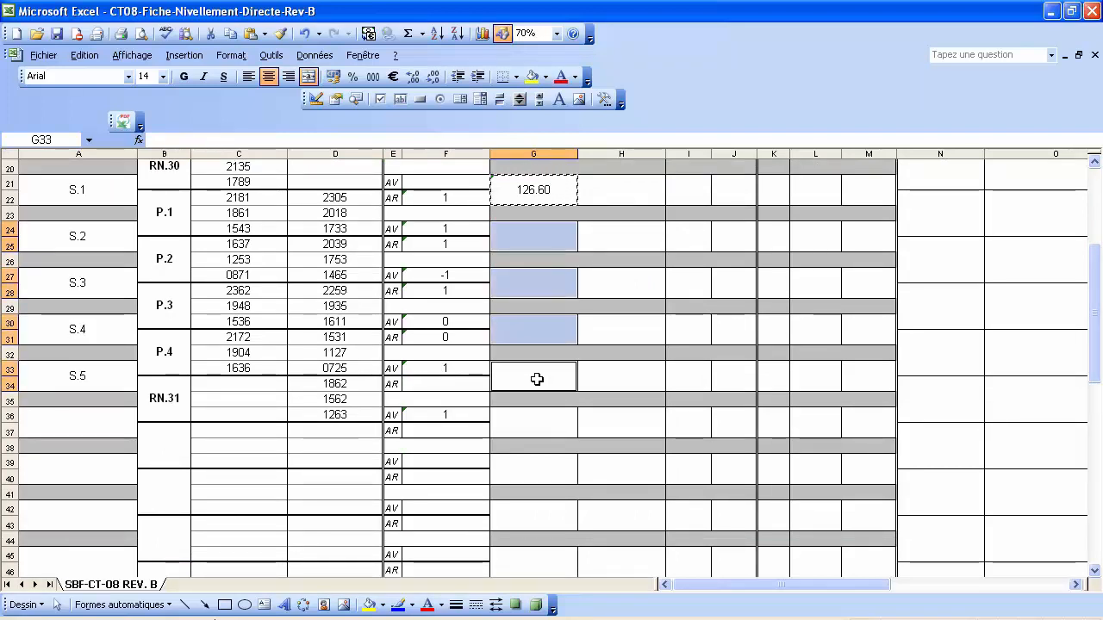
Paste formulas only into those cells, giving 121.20, 141.40, 163.20 and 113.50.
{"action": "right_click", "coordinate": [537, 379]}
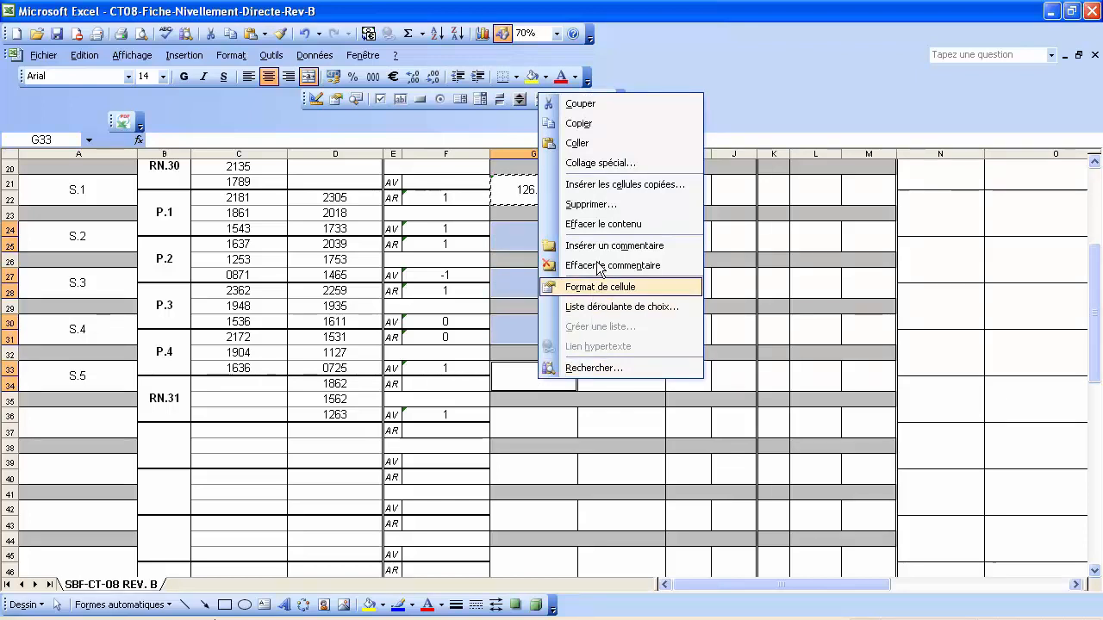
{"action": "left_click", "coordinate": [601, 162]}
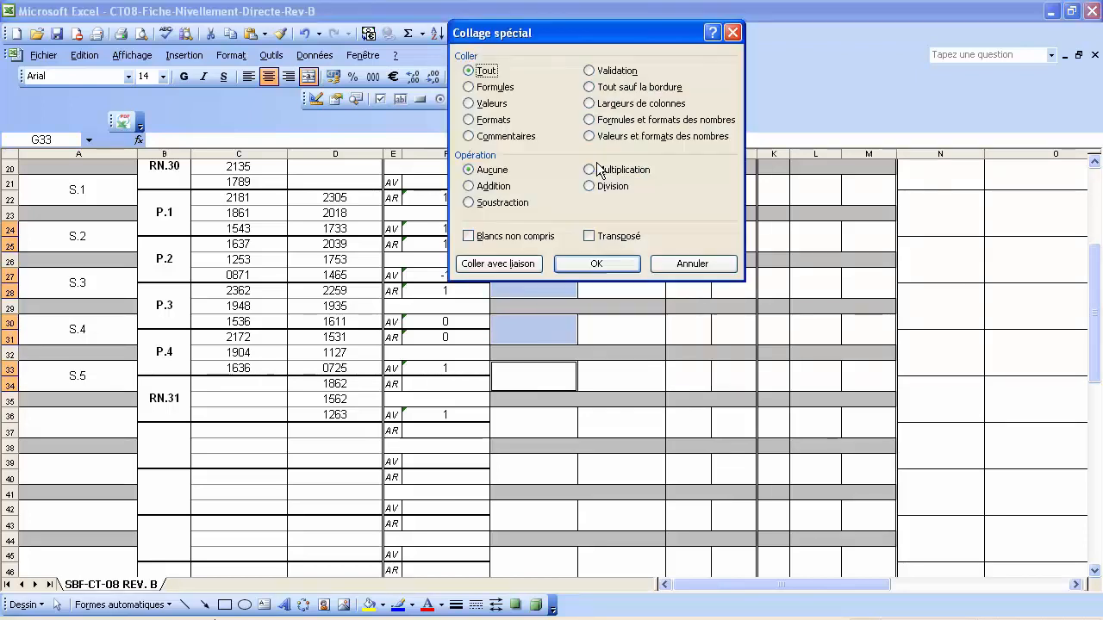
{"action": "left_click", "coordinate": [494, 88]}
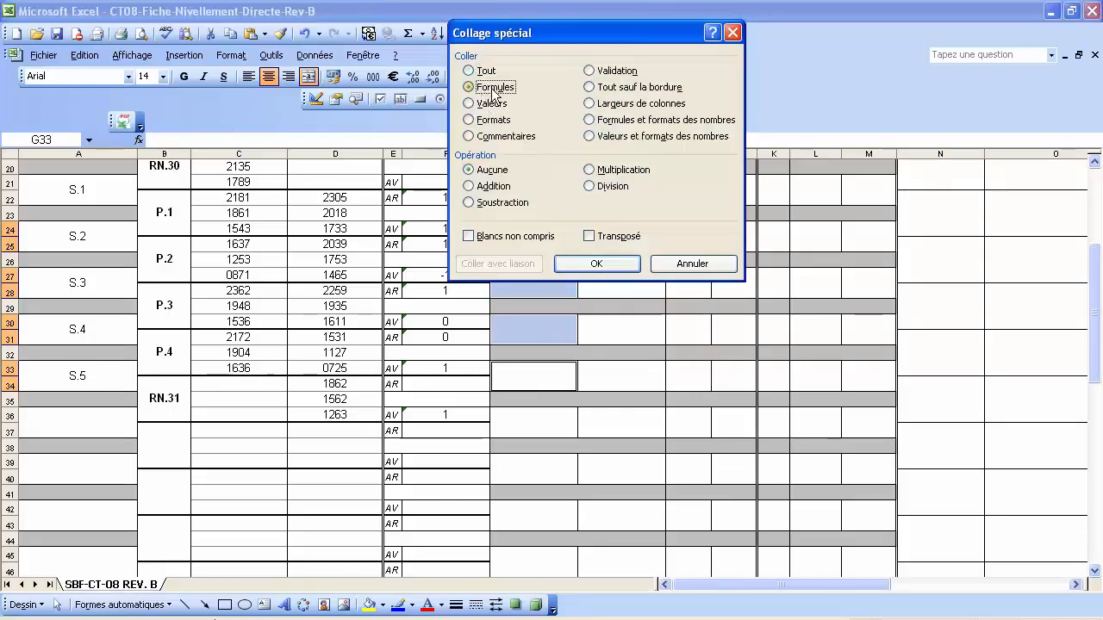
{"action": "left_click", "coordinate": [592, 264]}
{"action": "left_click", "coordinate": [542, 432]}
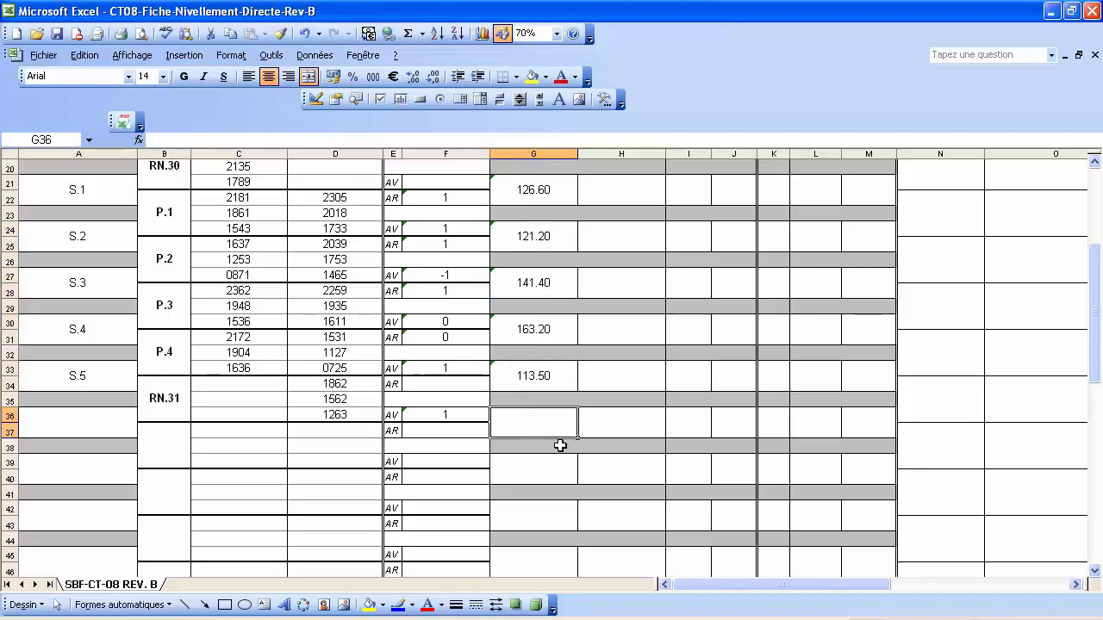
{"action": "scroll", "coordinate": [642, 449], "scroll_direction": "up", "scroll_amount": 1}
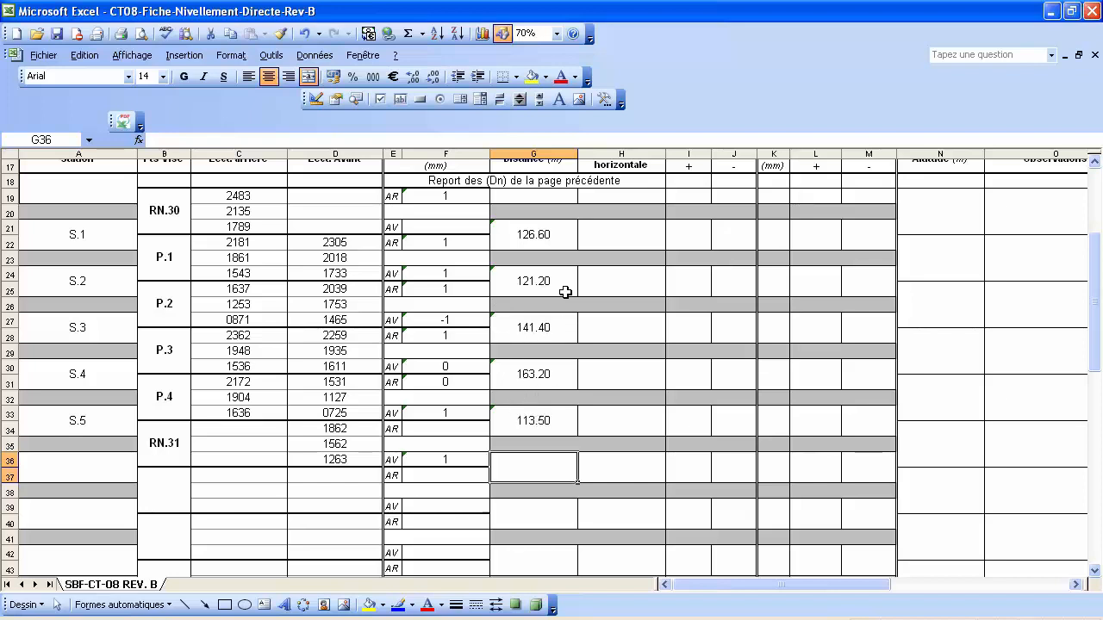
AutoSum G19:G51 into the Σ Dist. cell G52, giving 665.90.
{"action": "scroll", "coordinate": [565, 292], "scroll_direction": "down", "scroll_amount": 5}
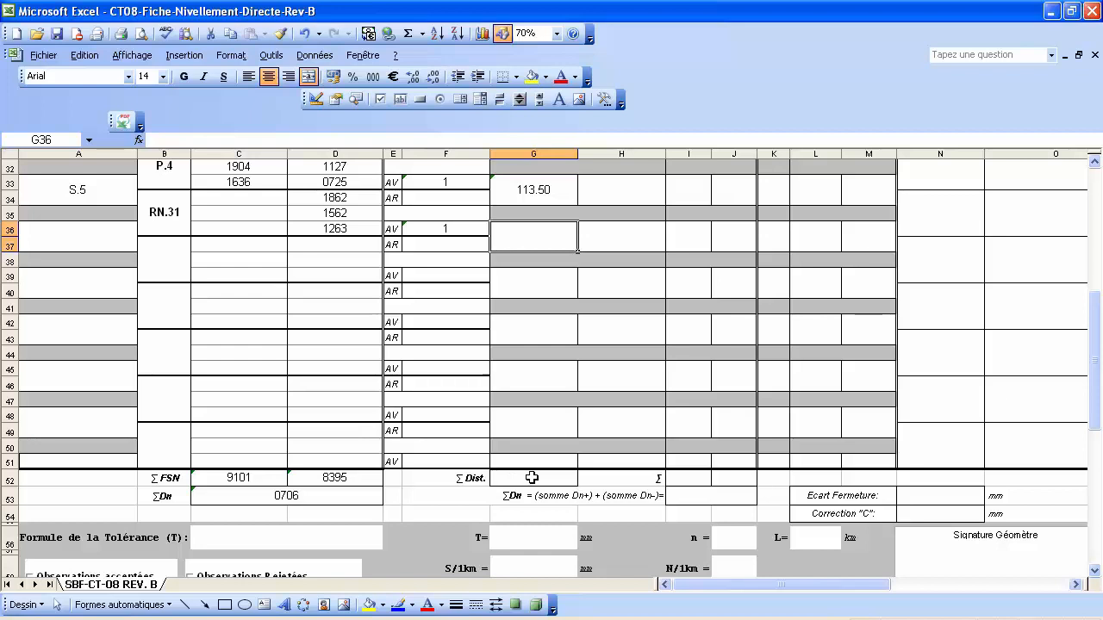
{"action": "left_click", "coordinate": [531, 477]}
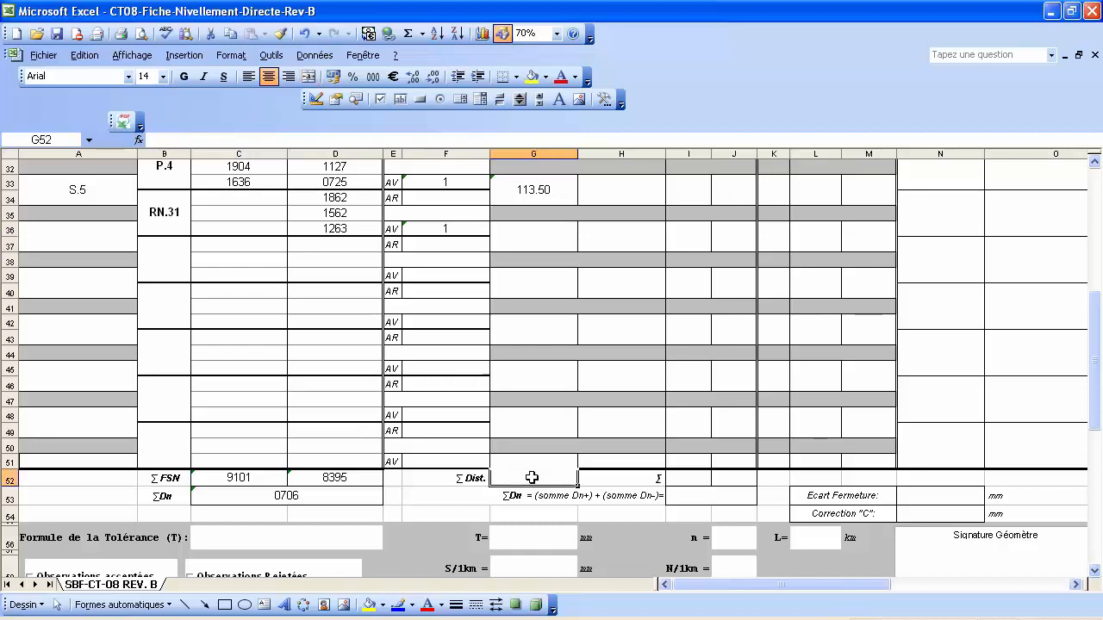
{"action": "left_click", "coordinate": [410, 34]}
{"action": "scroll", "coordinate": [604, 369], "scroll_direction": "up", "scroll_amount": 4}
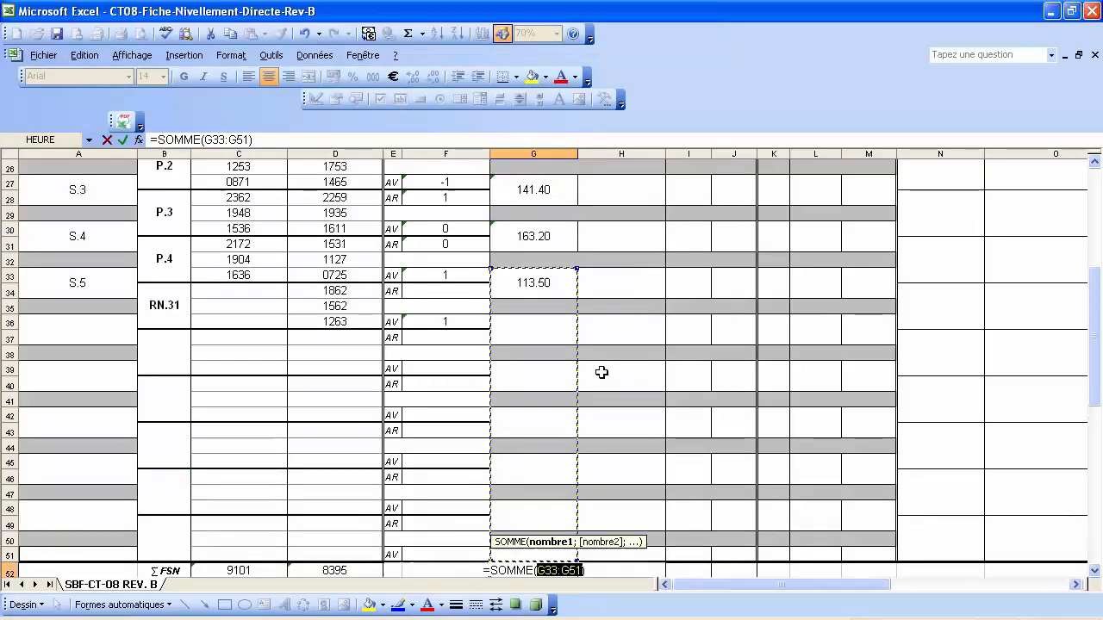
{"action": "left_click_drag", "start_coordinate": [576, 361], "coordinate": [561, 206]}
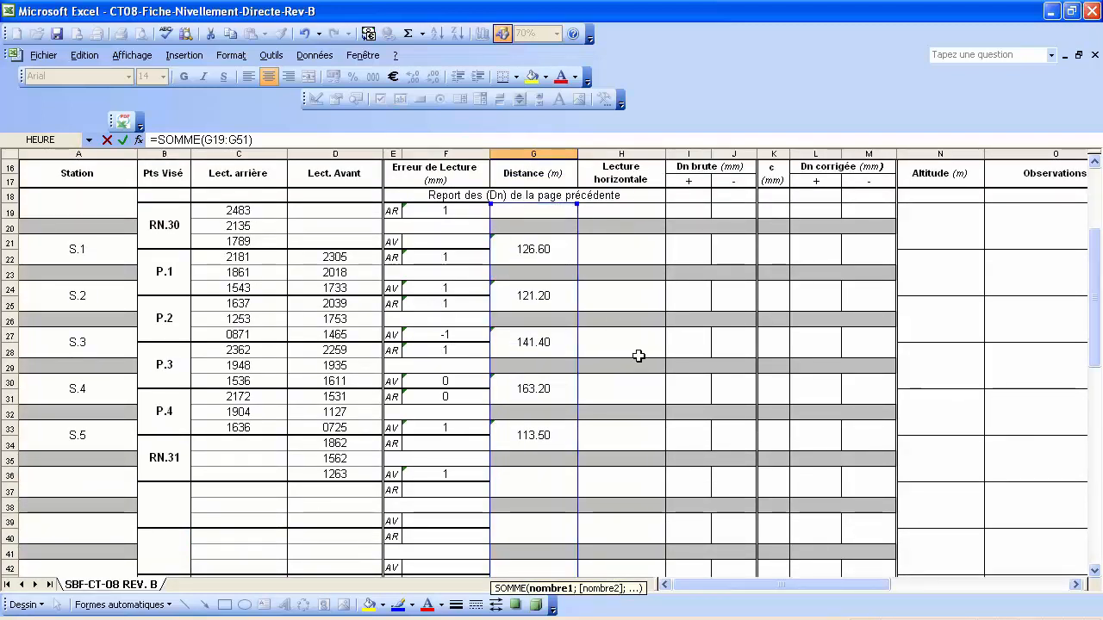
{"action": "key", "text": "Return"}
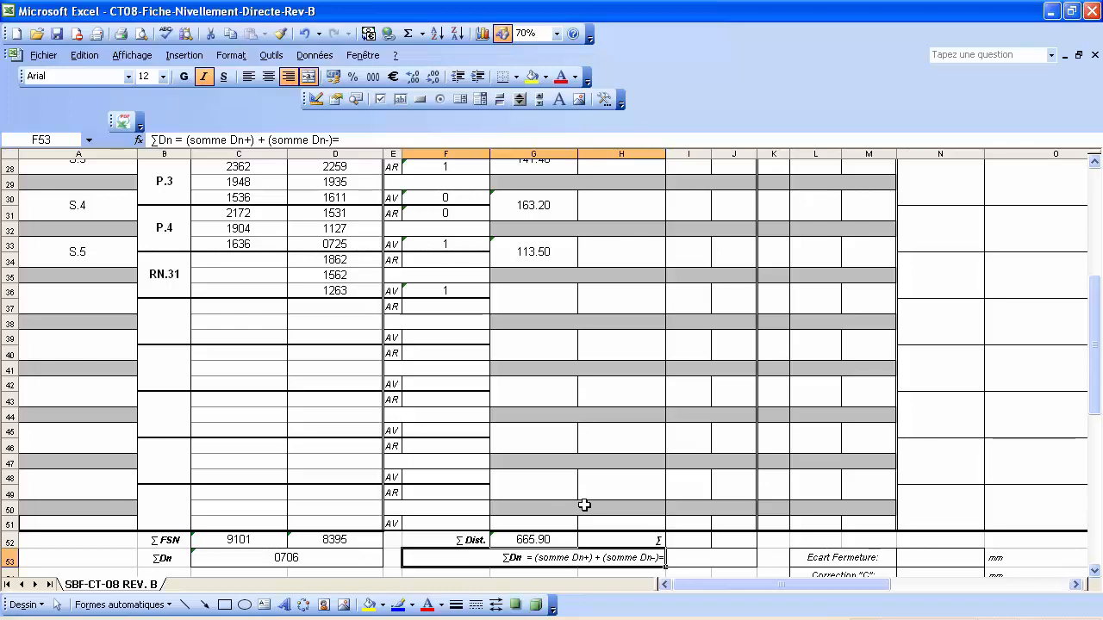
{"action": "scroll", "coordinate": [585, 505], "scroll_direction": "up", "scroll_amount": 5}
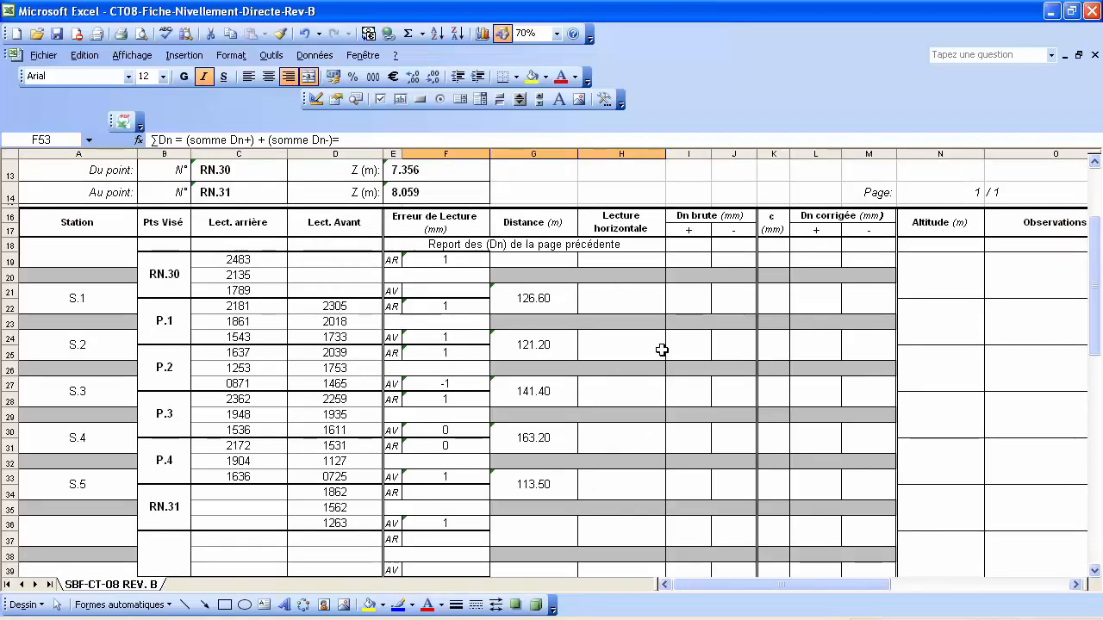
Enter a dash in H21, H24, H27, H30 and H33 for stations S.1 to S.5.
{"action": "left_click", "coordinate": [632, 302]}
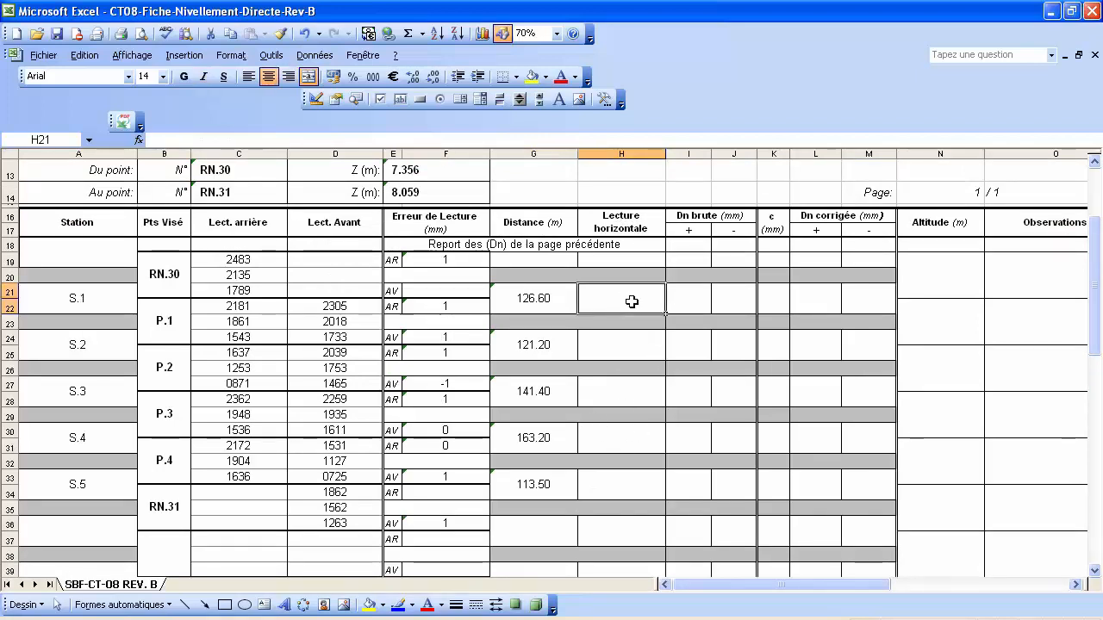
{"action": "type", "text": "-"}
{"action": "key", "text": "Return"}
{"action": "left_click", "coordinate": [627, 349]}
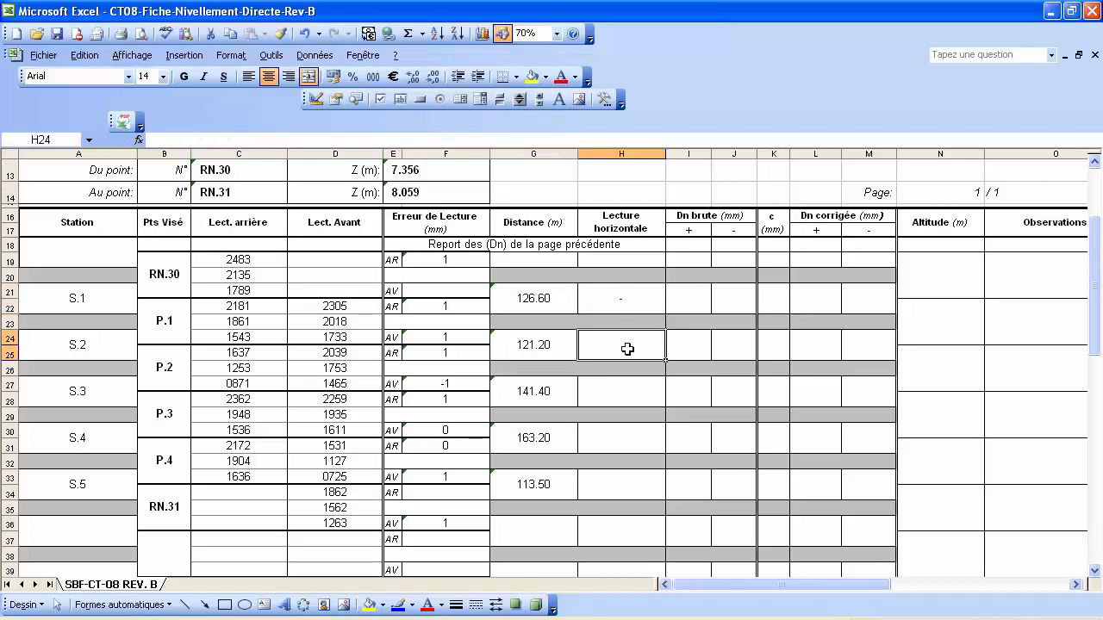
{"action": "type", "text": "-"}
{"action": "key", "text": "Return"}
{"action": "left_click", "coordinate": [621, 395]}
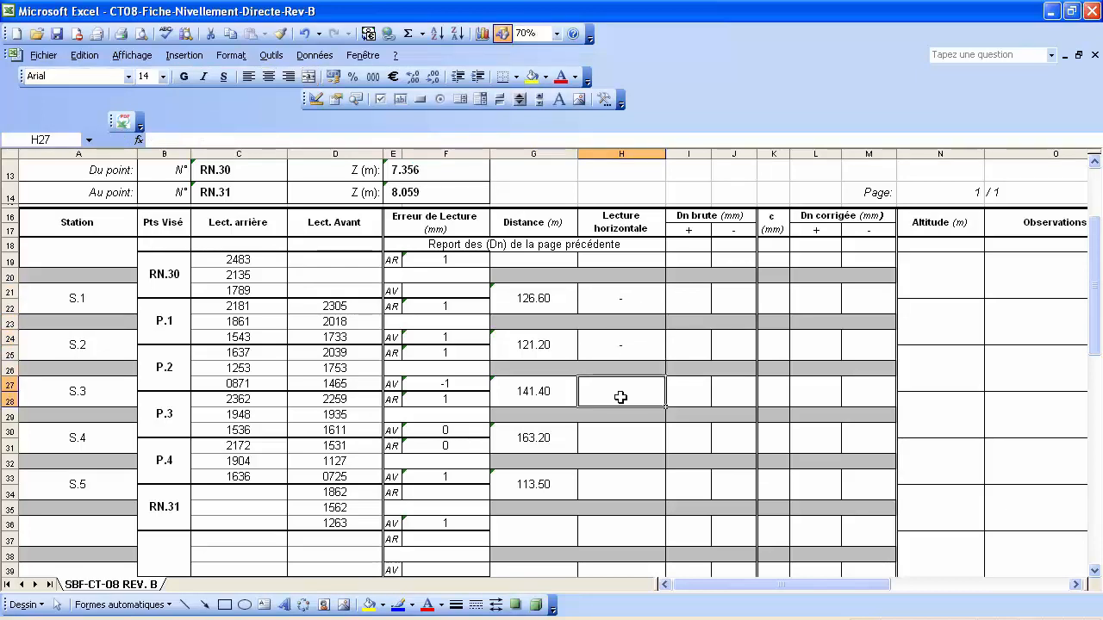
{"action": "type", "text": "-"}
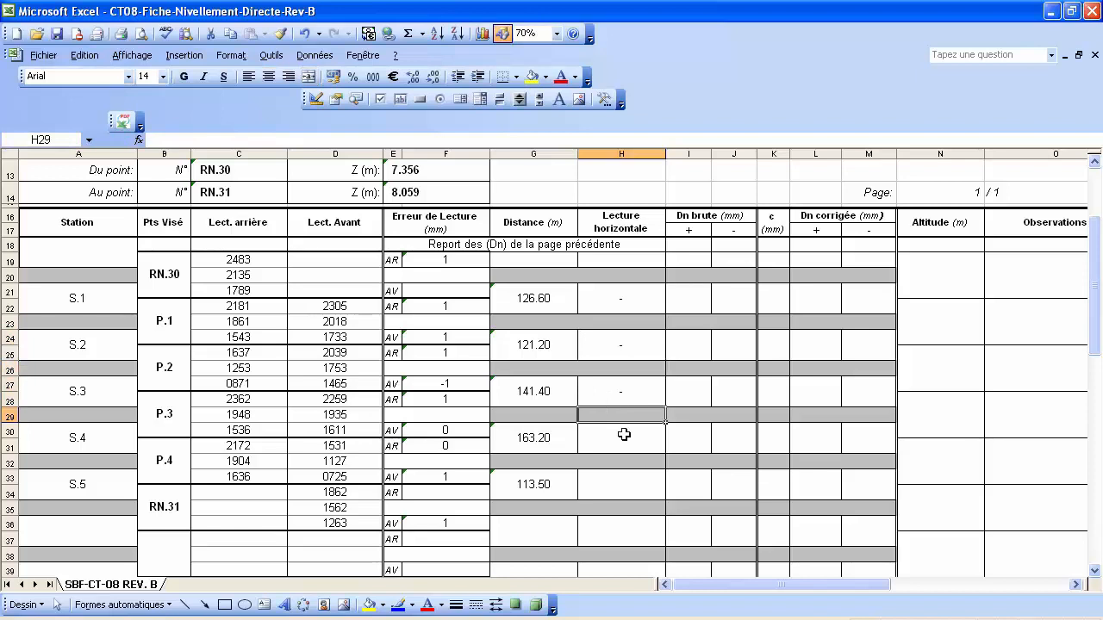
{"action": "left_click", "coordinate": [625, 440]}
{"action": "type", "text": "-"}
{"action": "key", "text": "Return"}
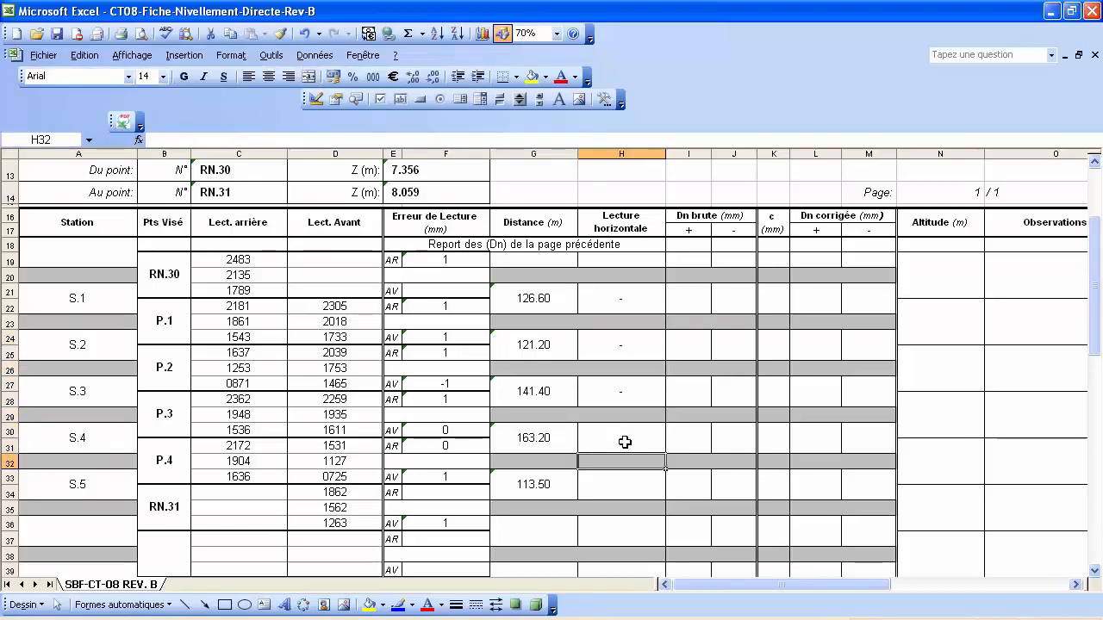
{"action": "left_click", "coordinate": [626, 486]}
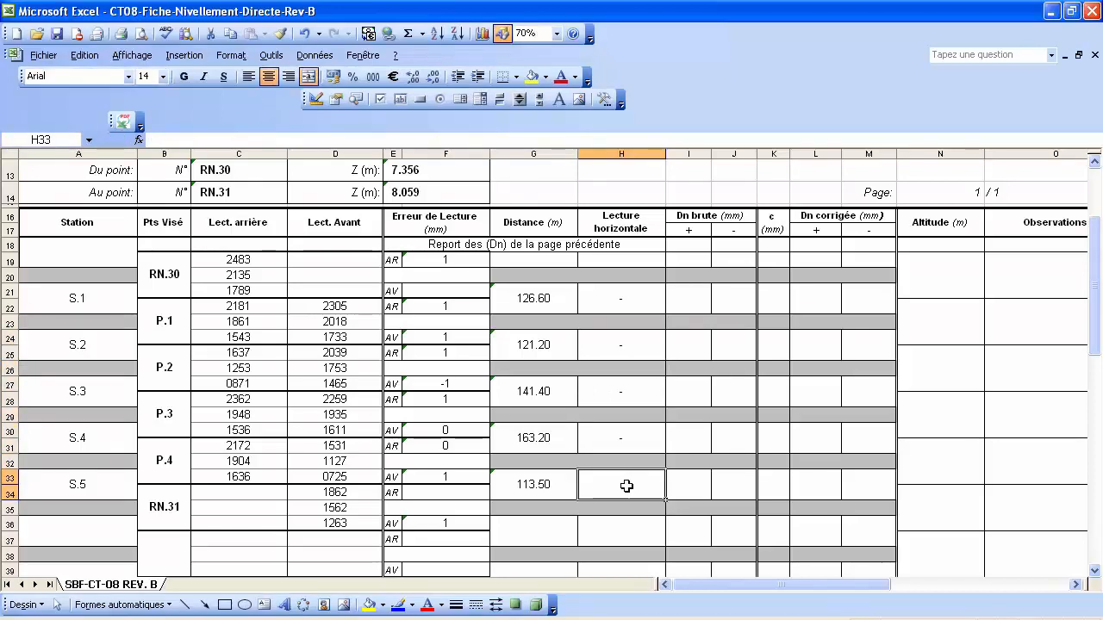
{"action": "key", "text": "Return"}
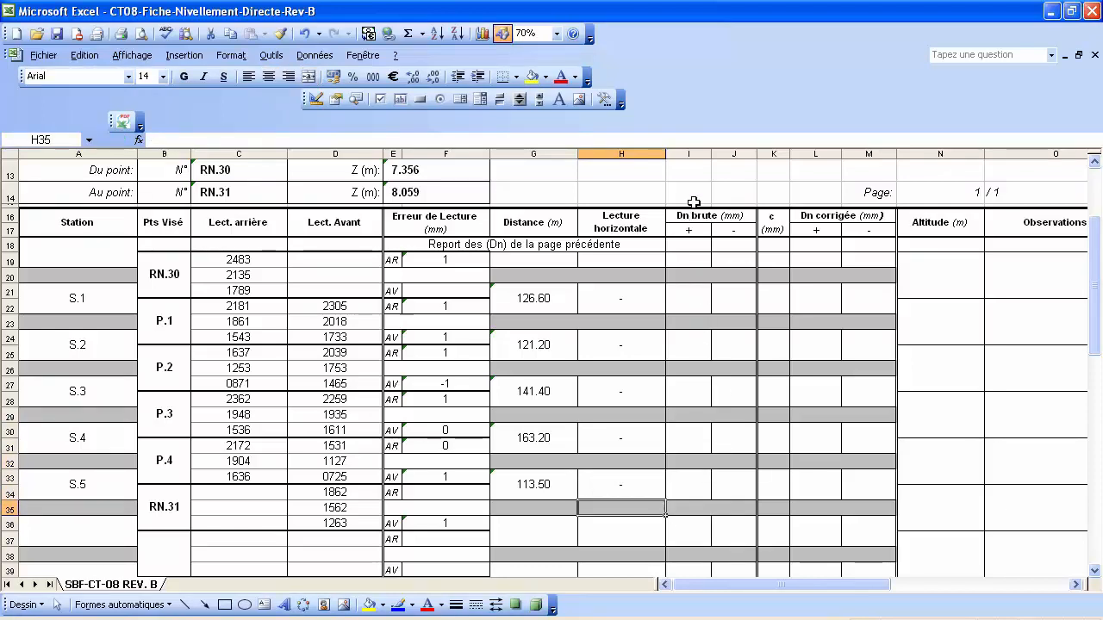
Review the back and fore readings 2135, 2018, 1861, 1753, 1948 and 1127.
{"action": "left_click", "coordinate": [687, 300]}
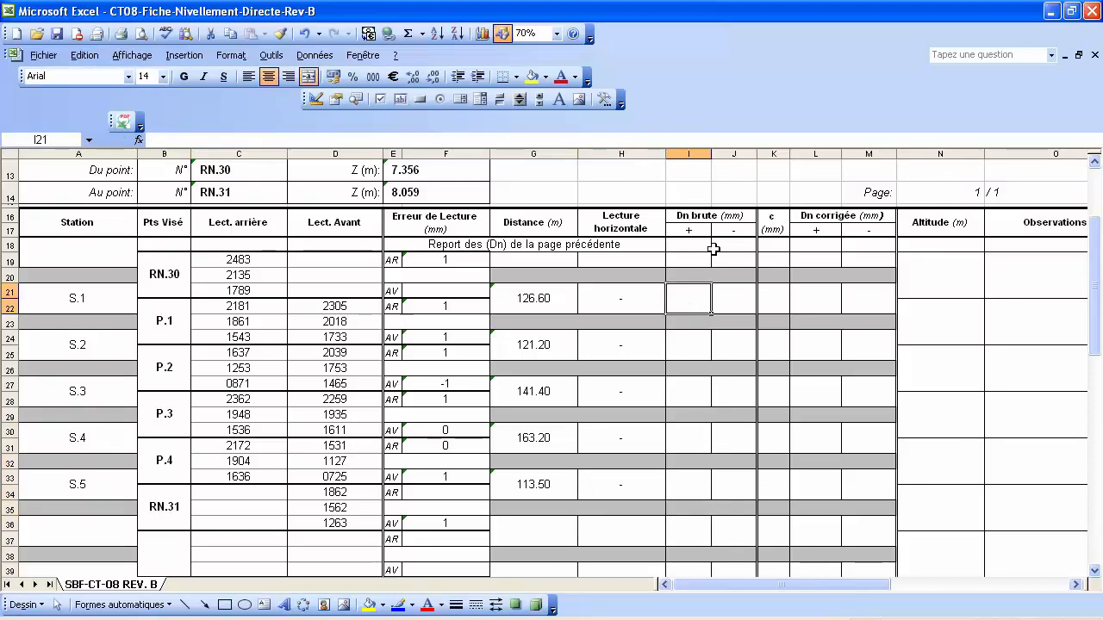
{"action": "left_click", "coordinate": [251, 274]}
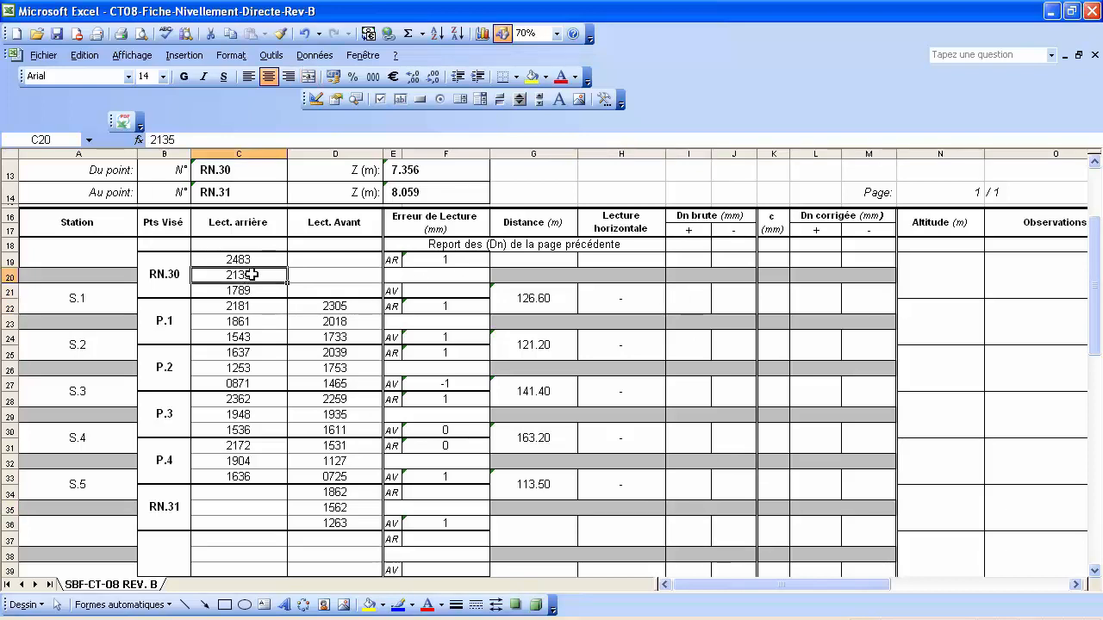
{"action": "left_click", "coordinate": [355, 321]}
{"action": "left_click", "coordinate": [239, 322]}
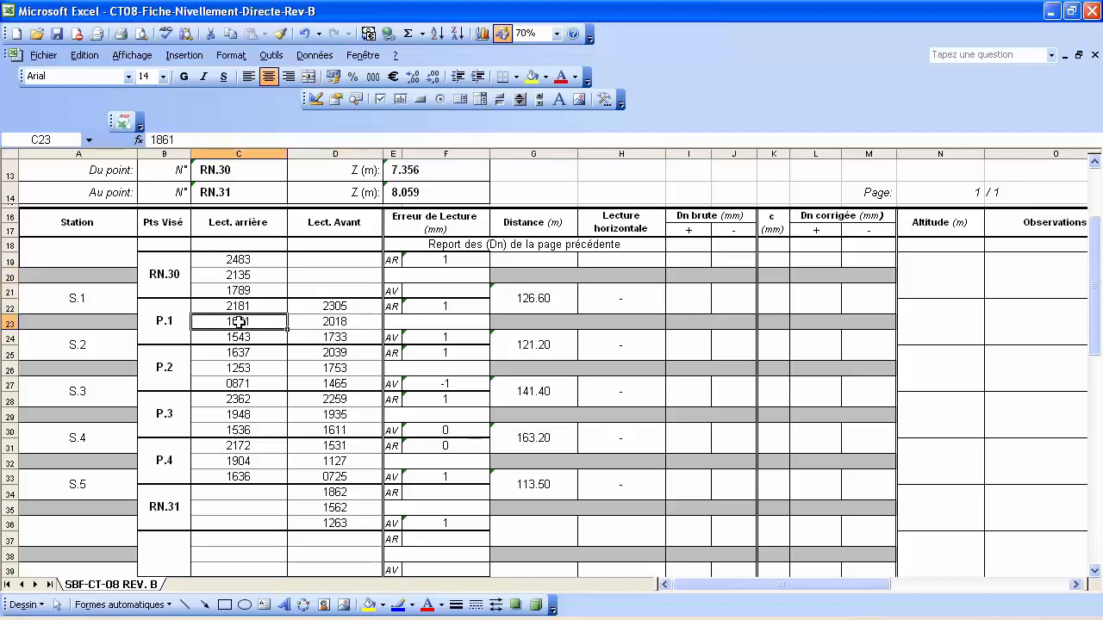
{"action": "left_click", "coordinate": [343, 368]}
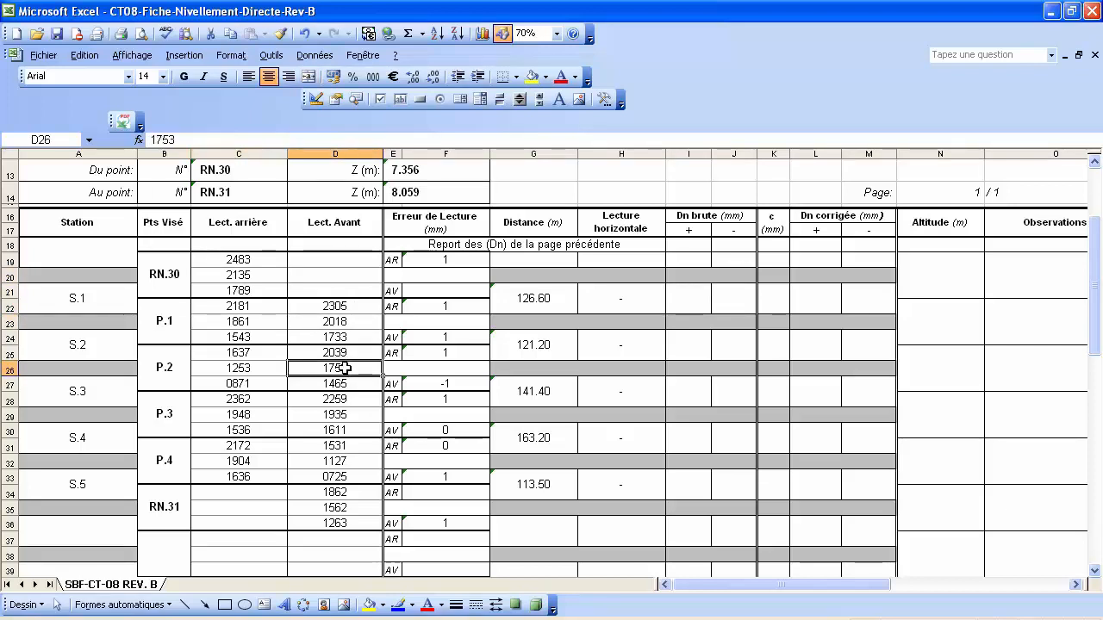
{"action": "left_click", "coordinate": [245, 416]}
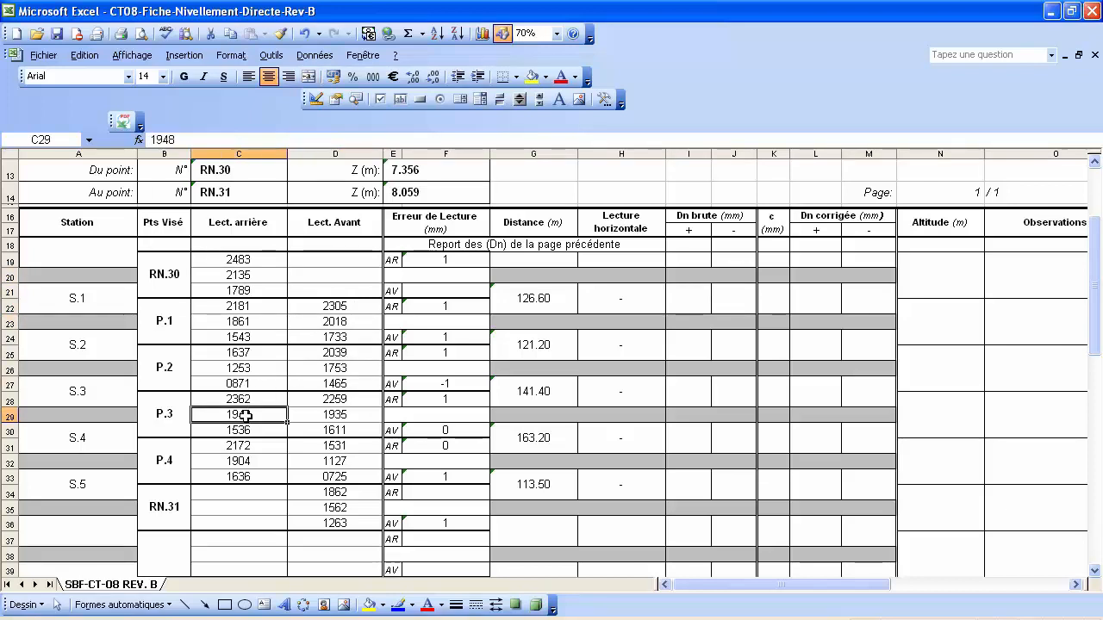
{"action": "left_click", "coordinate": [344, 461]}
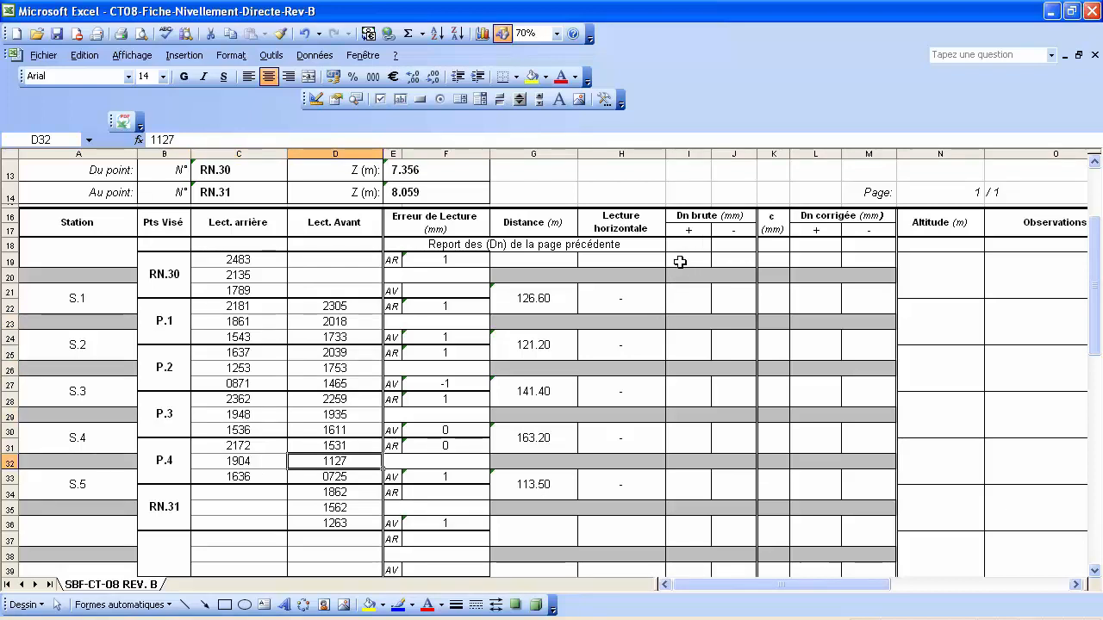
Enter =C20-D23 in I21 for S.1's positive raw Dn, giving 117.
{"action": "left_click", "coordinate": [688, 299]}
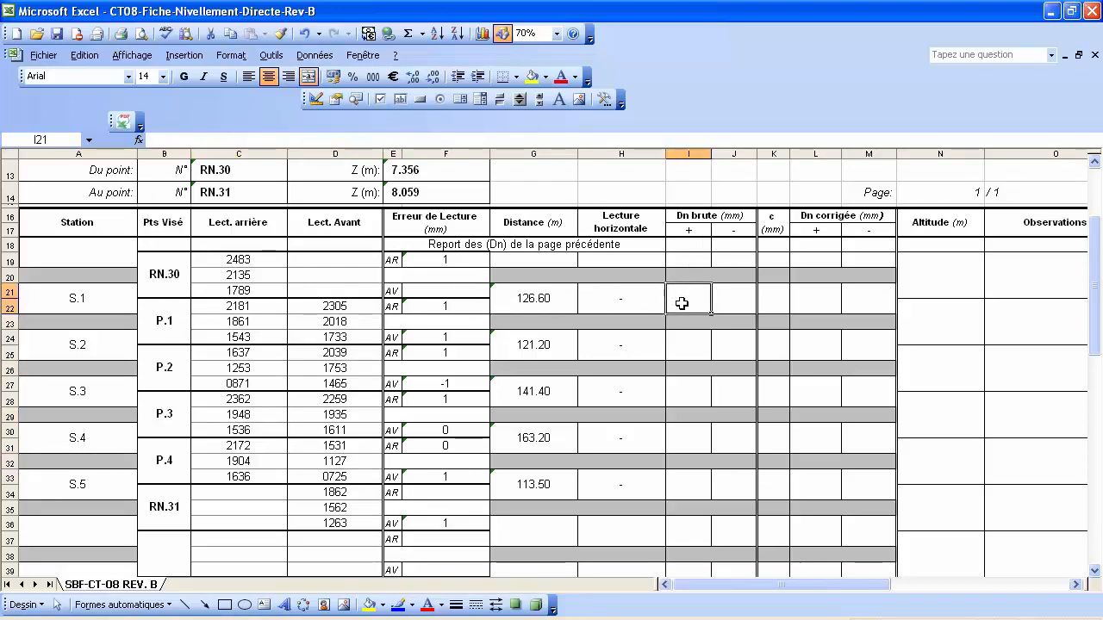
{"action": "type", "text": "="}
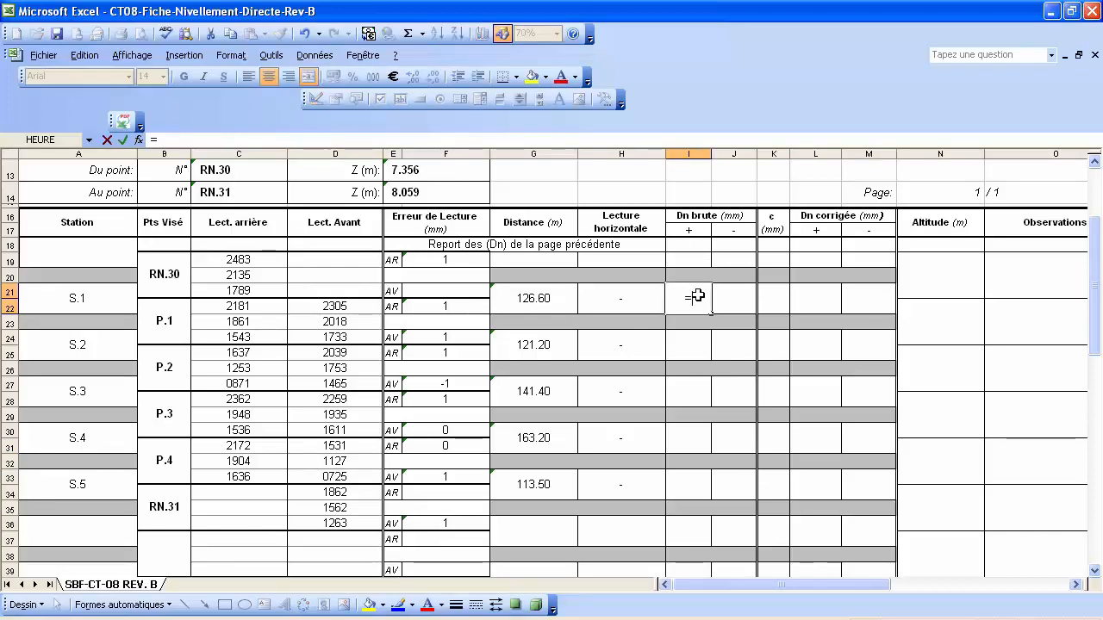
{"action": "left_click", "coordinate": [248, 276]}
{"action": "type", "text": "-"}
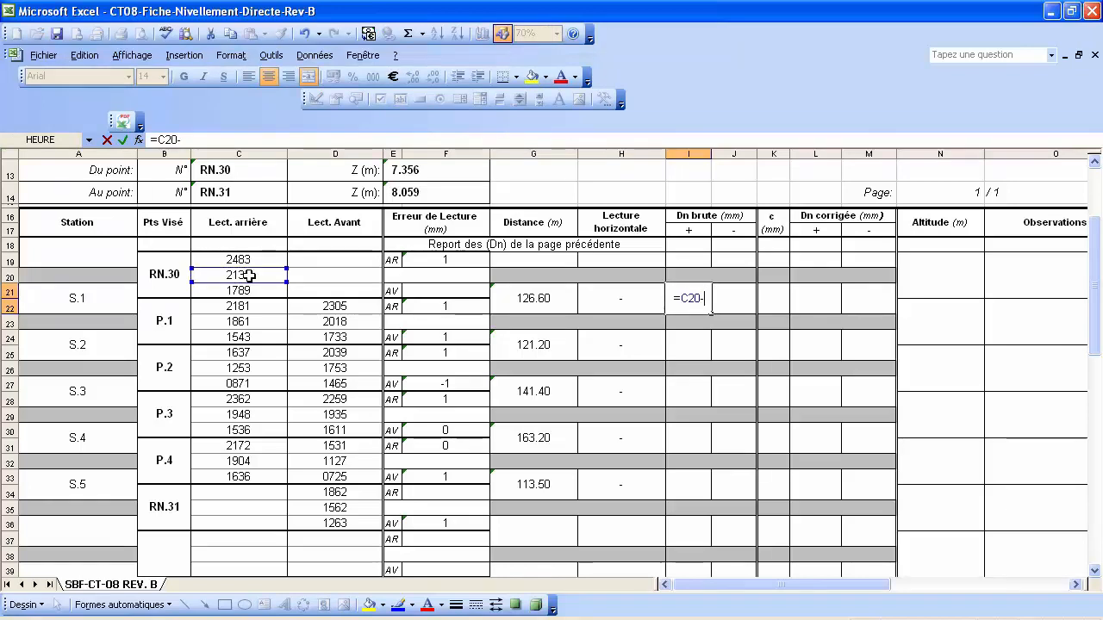
{"action": "left_click", "coordinate": [347, 321]}
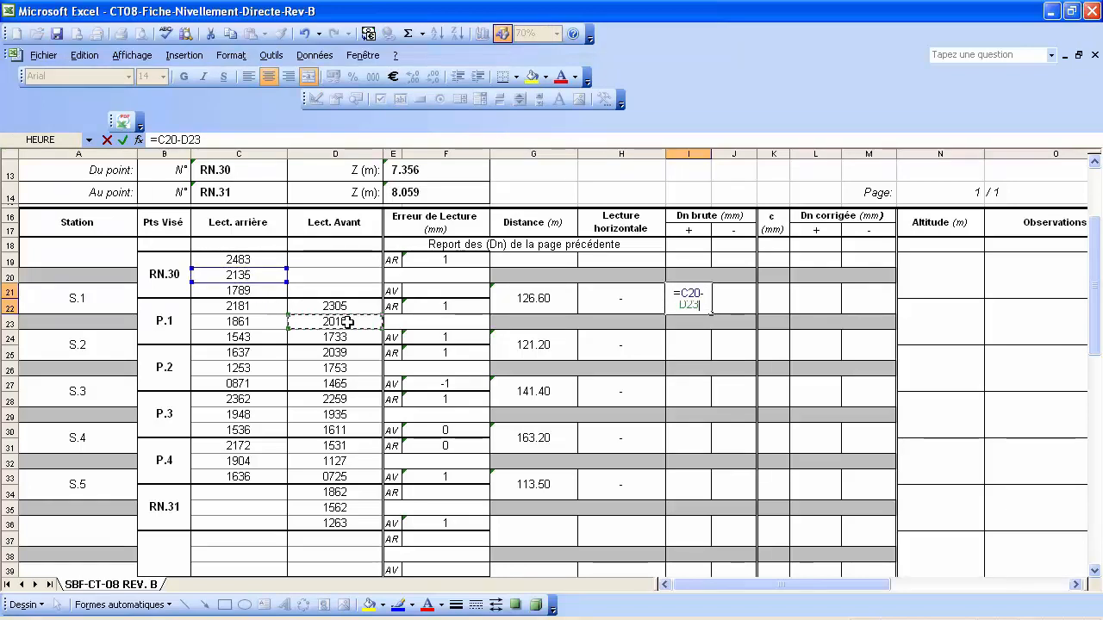
{"action": "key", "text": "Return"}
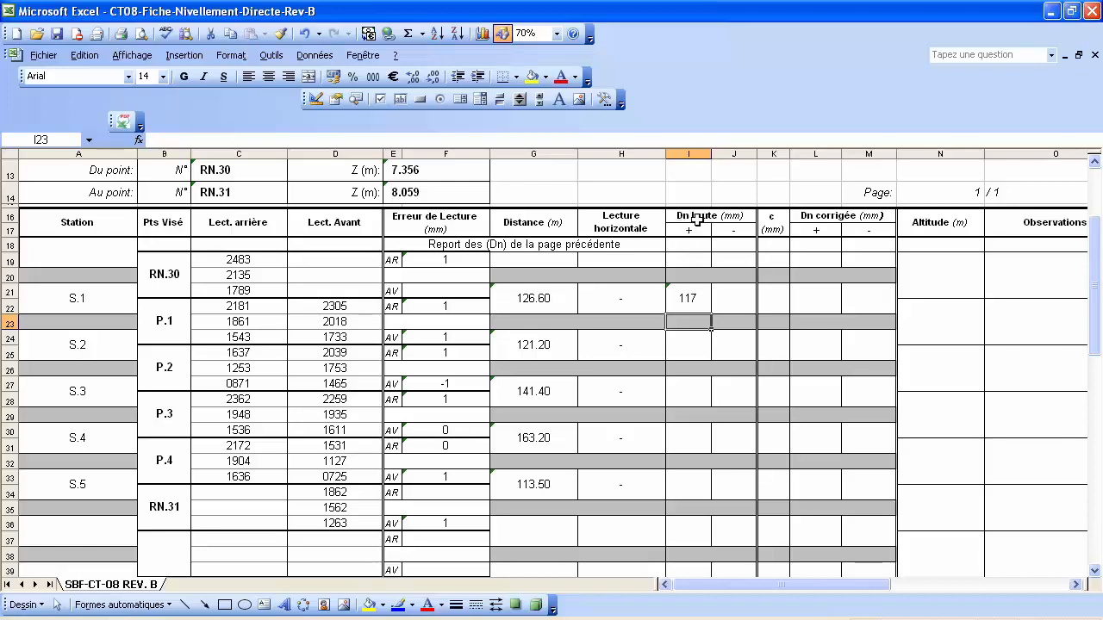
Copy the I21 raw Dn formula and select I24, I27, I30 and I33.
{"action": "left_click", "coordinate": [687, 295]}
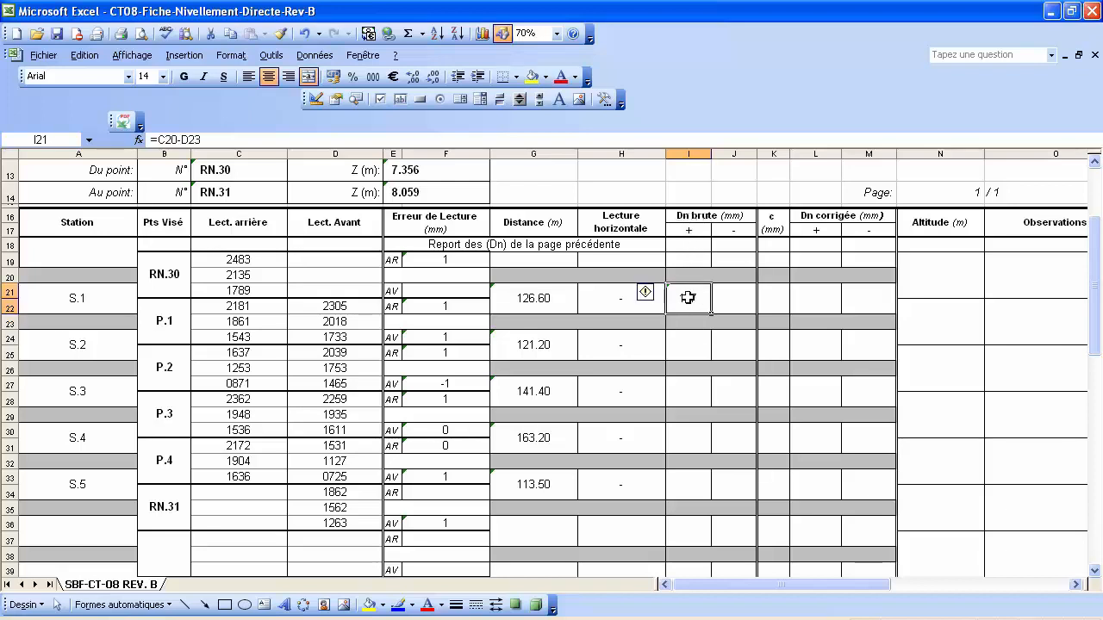
{"action": "right_click", "coordinate": [687, 295]}
{"action": "left_click", "coordinate": [692, 333]}
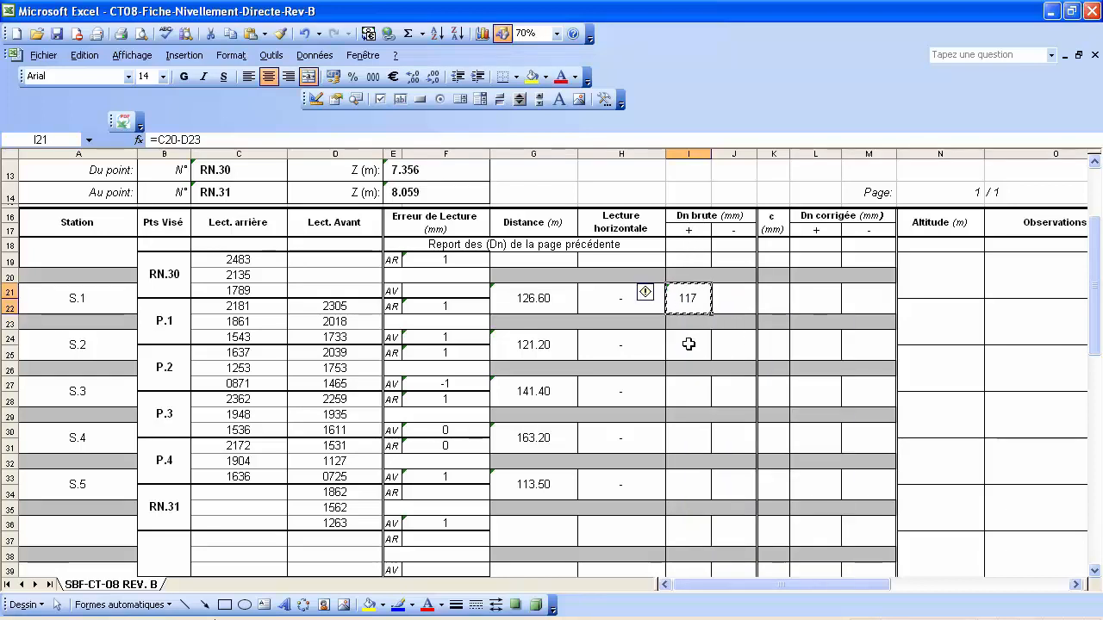
{"action": "left_click", "coordinate": [692, 337]}
{"action": "scroll", "coordinate": [694, 337], "scroll_direction": "down", "scroll_amount": 1}
{"action": "left_click", "coordinate": [696, 337], "text": "ctrl"}
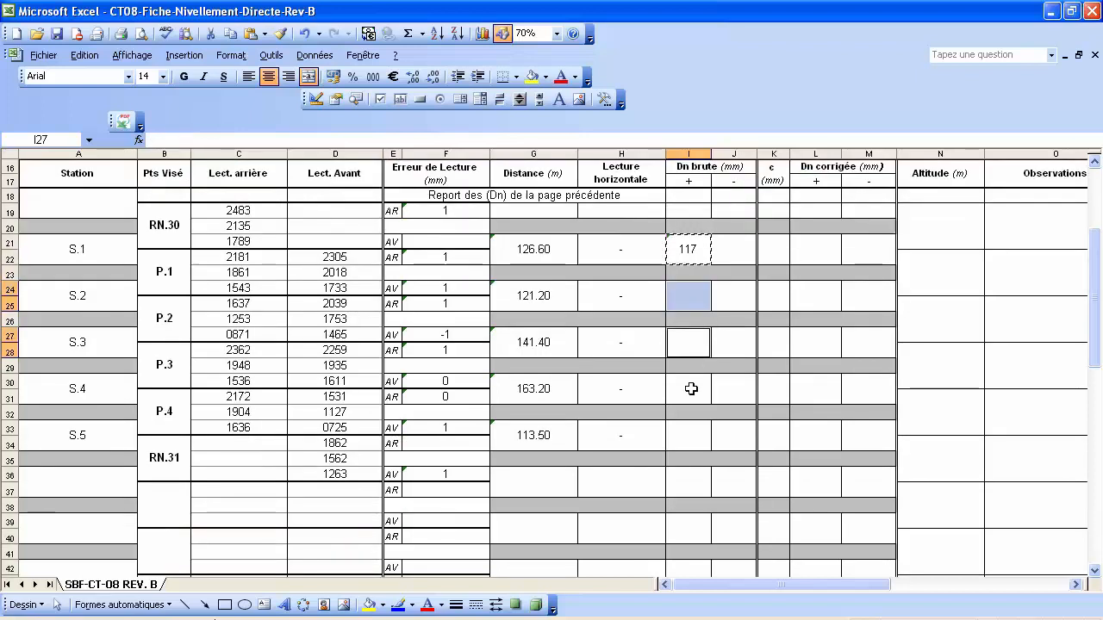
{"action": "left_click", "coordinate": [692, 387], "text": "ctrl"}
{"action": "left_click", "coordinate": [697, 435], "text": "ctrl"}
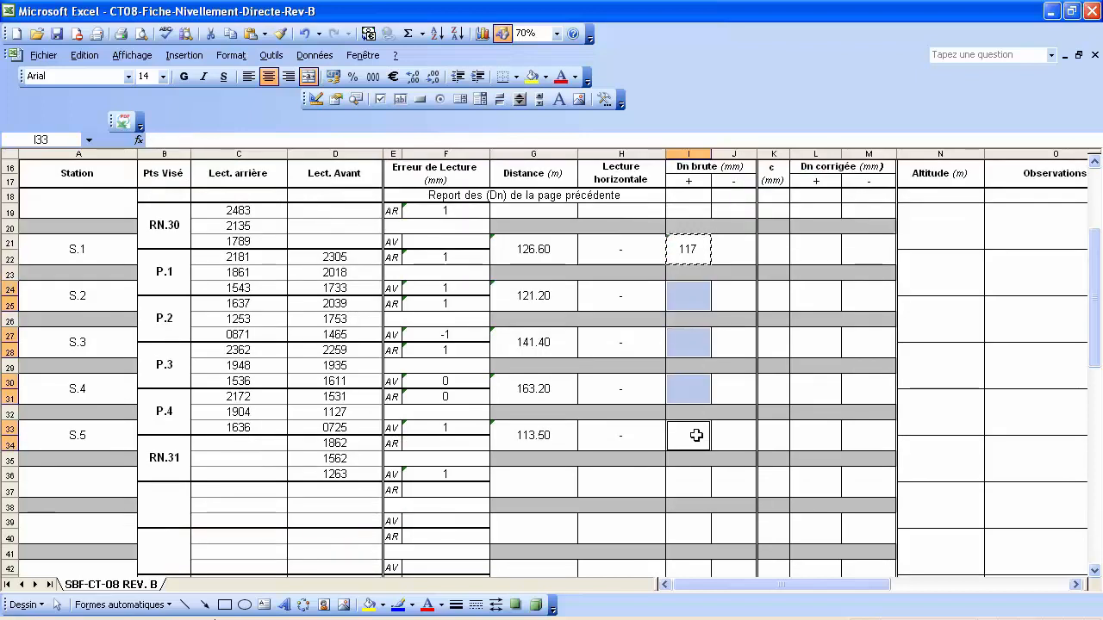
Paste formulas only into those cells, giving 108, -682, 821 and 342.
{"action": "right_click", "coordinate": [698, 440]}
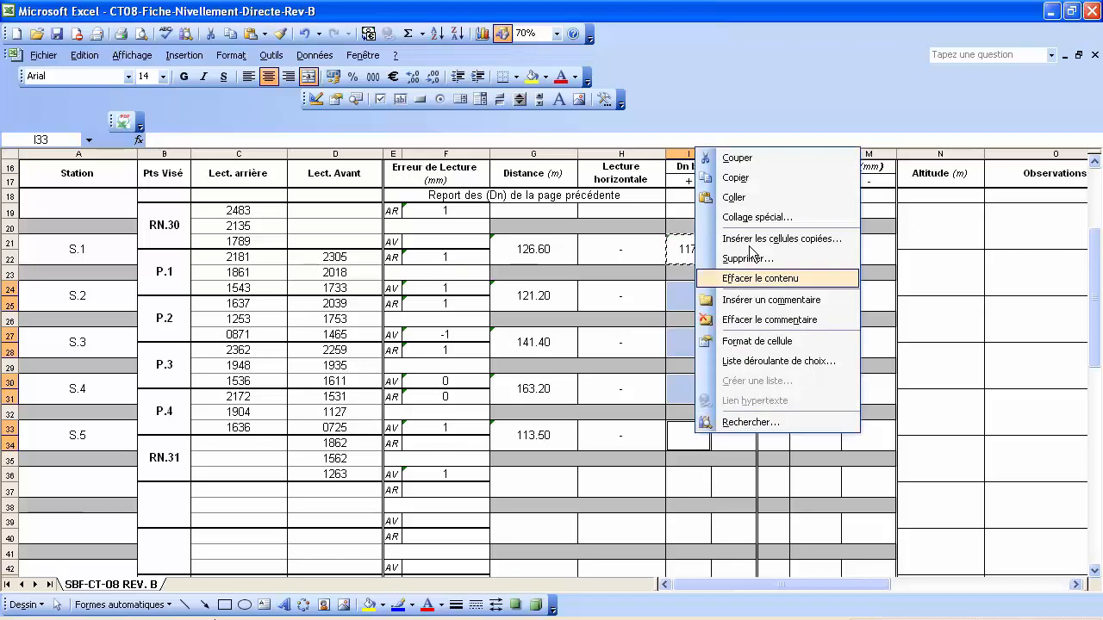
{"action": "left_click", "coordinate": [752, 217]}
{"action": "left_click", "coordinate": [659, 145]}
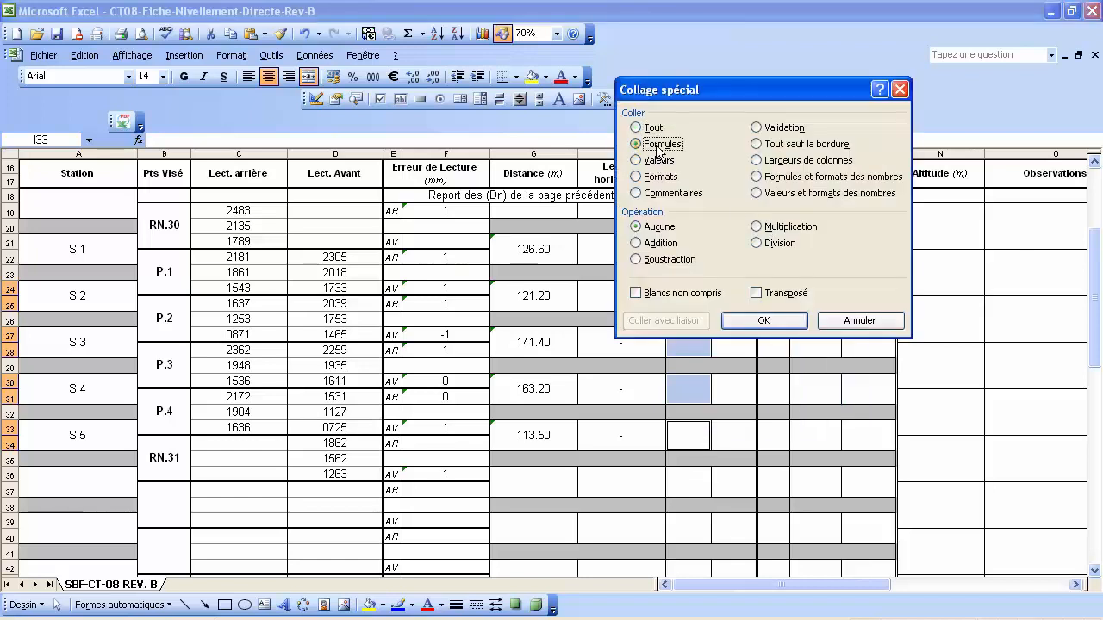
{"action": "left_click", "coordinate": [772, 325]}
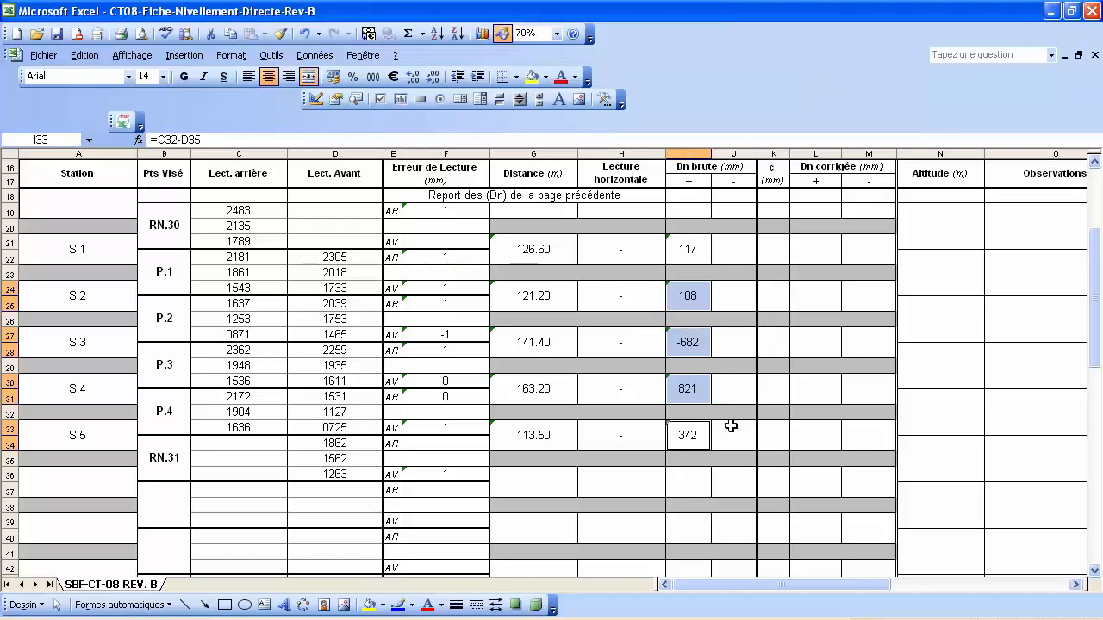
{"action": "left_click", "coordinate": [731, 426]}
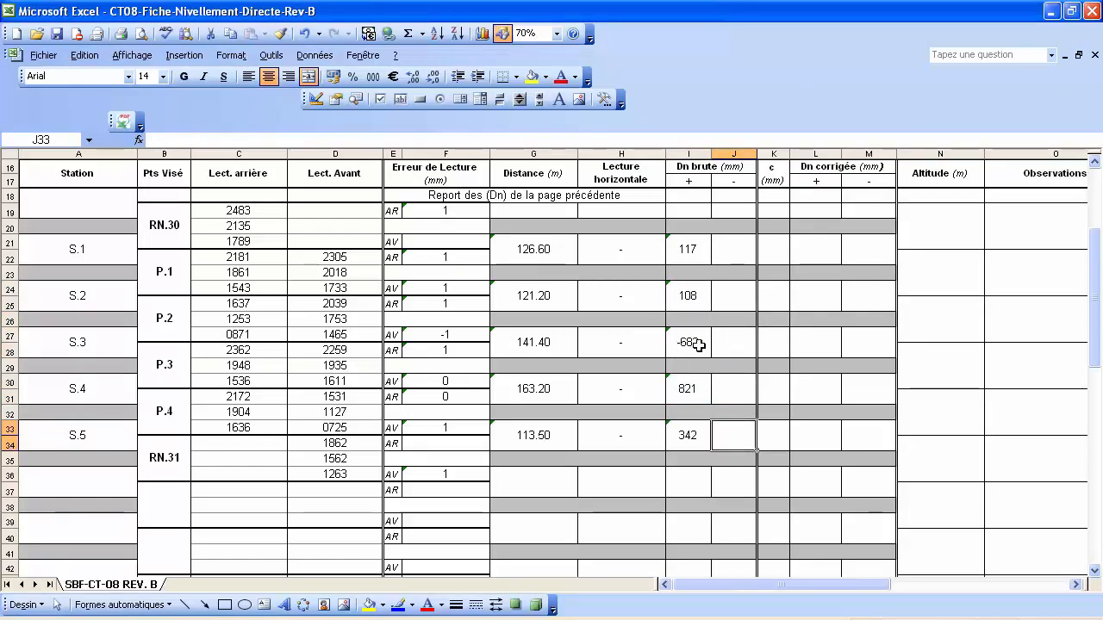
{"action": "left_click", "coordinate": [695, 343]}
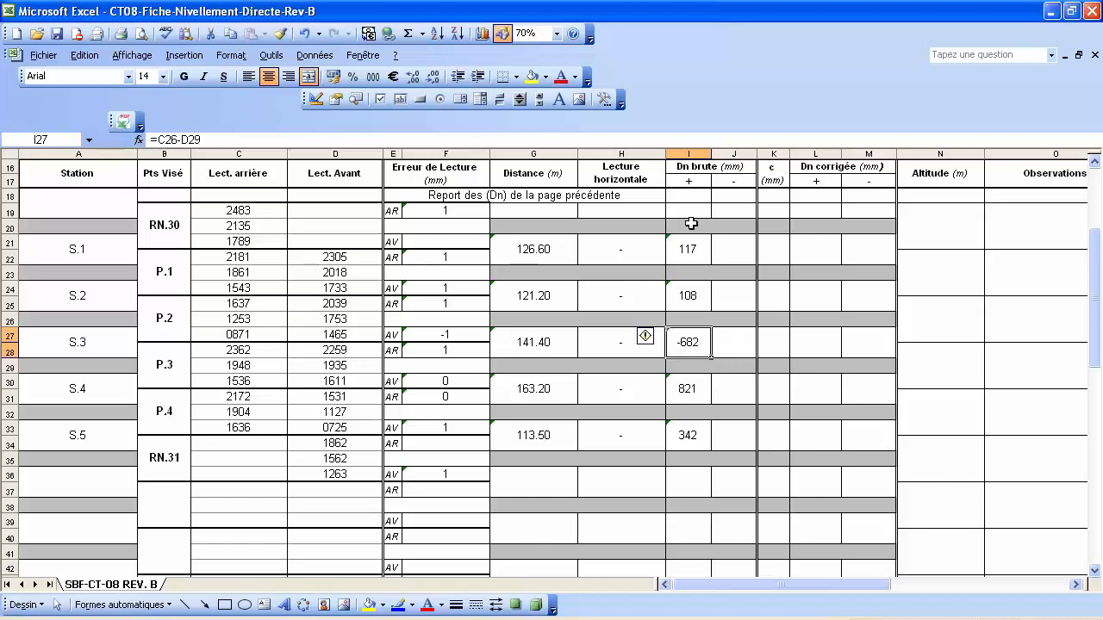
Rewrite I21 as =SI(C20-D23>0;C20-D23;"") so it still shows 117.
{"action": "left_click", "coordinate": [691, 251]}
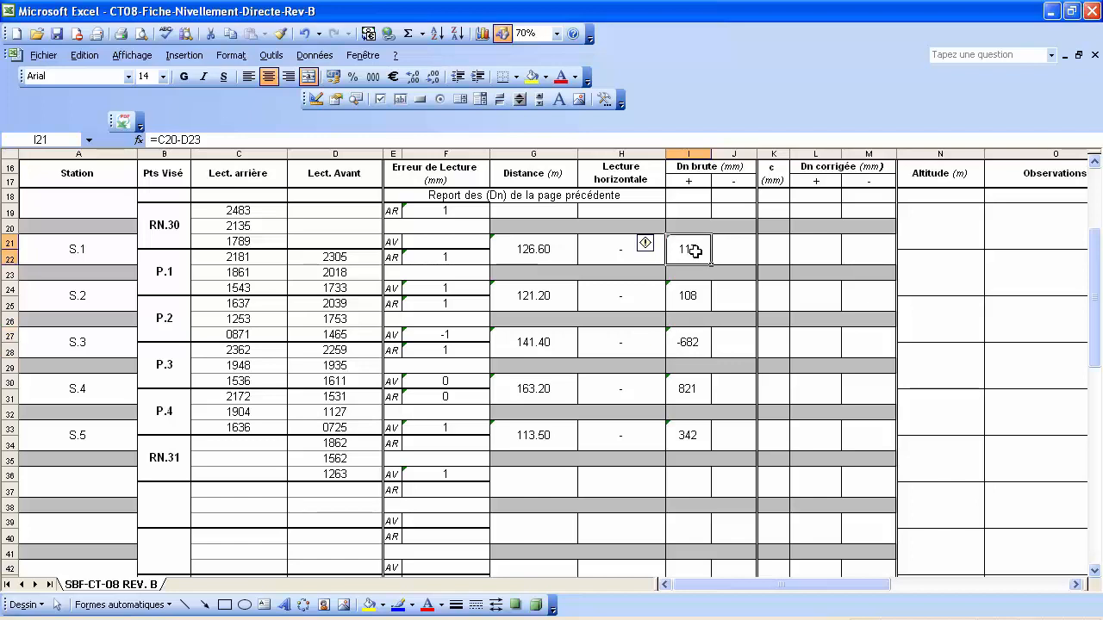
{"action": "left_click", "coordinate": [159, 140]}
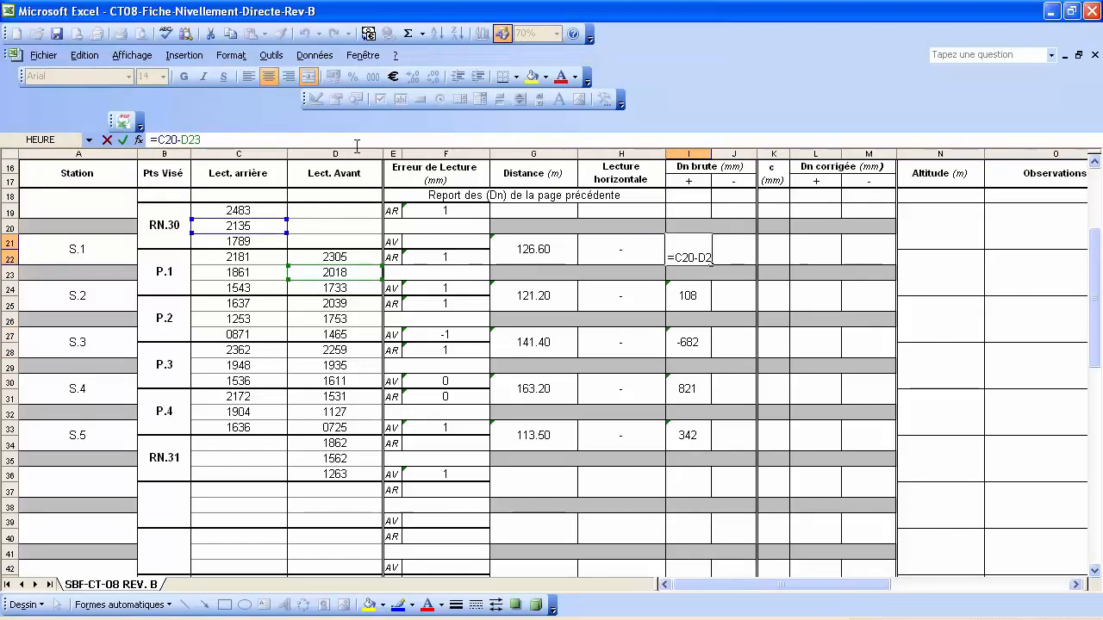
{"action": "type", "text": "si"}
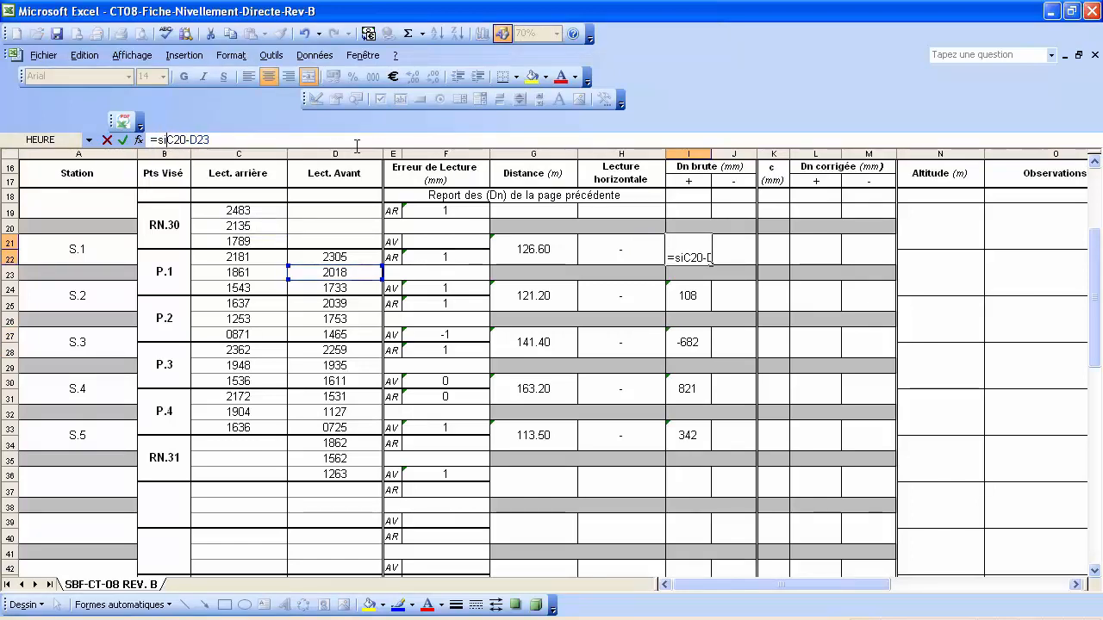
{"action": "type", "text": "("}
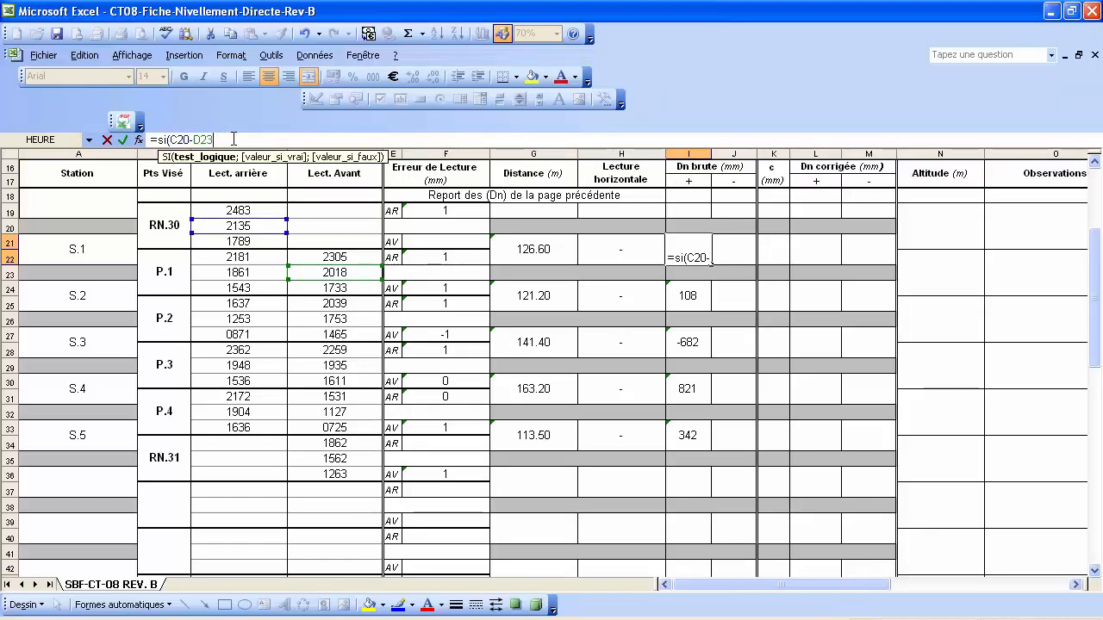
{"action": "type", "text": ">"}
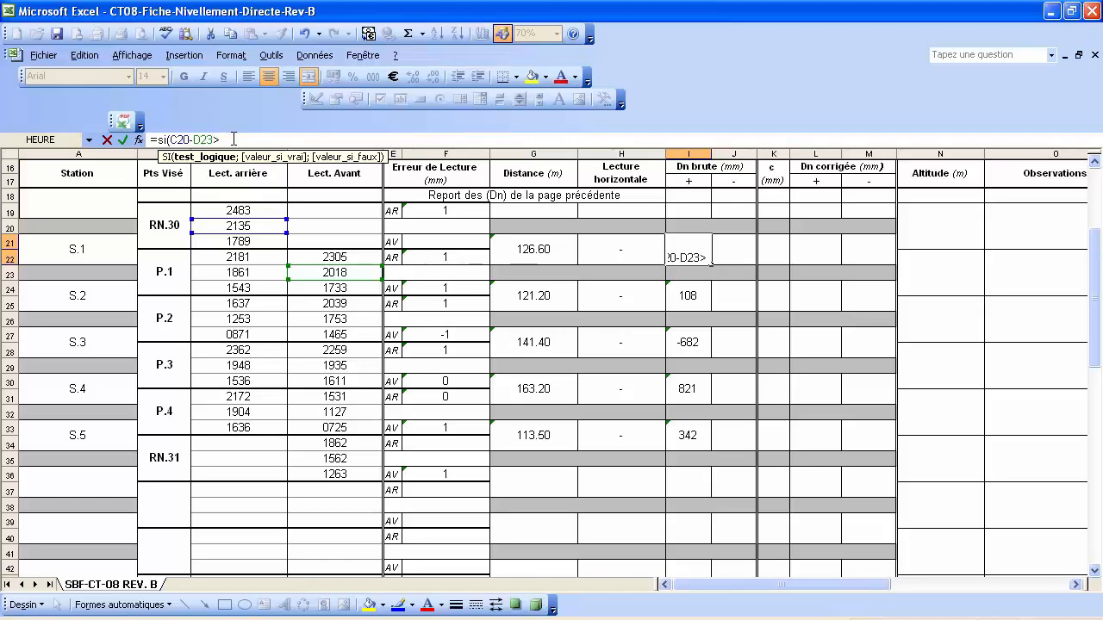
{"action": "type", "text": "0"}
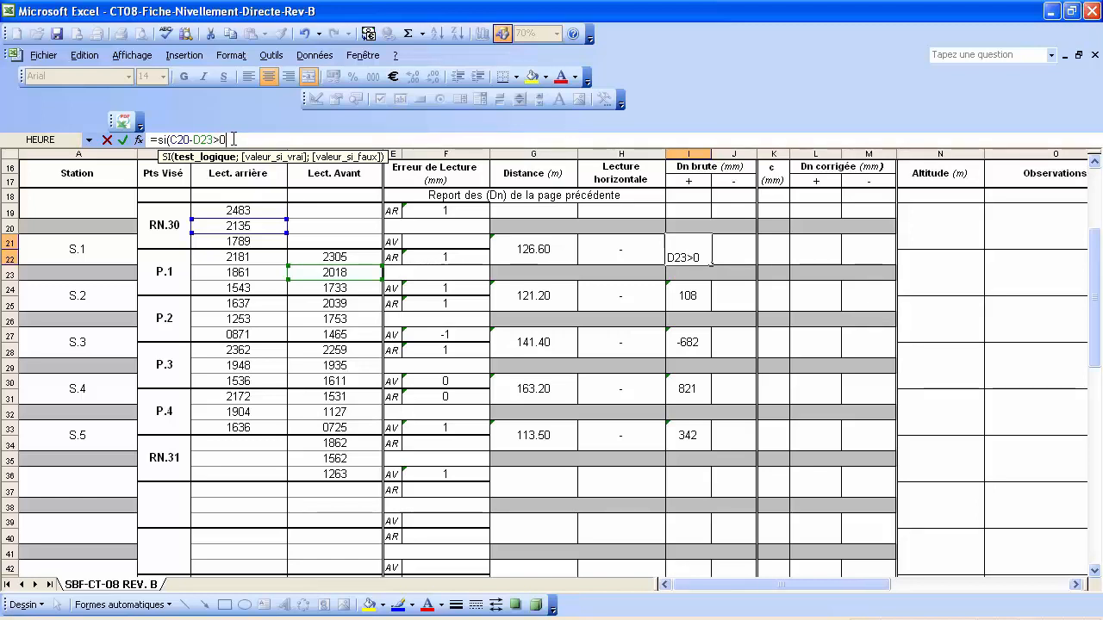
{"action": "type", "text": ";"}
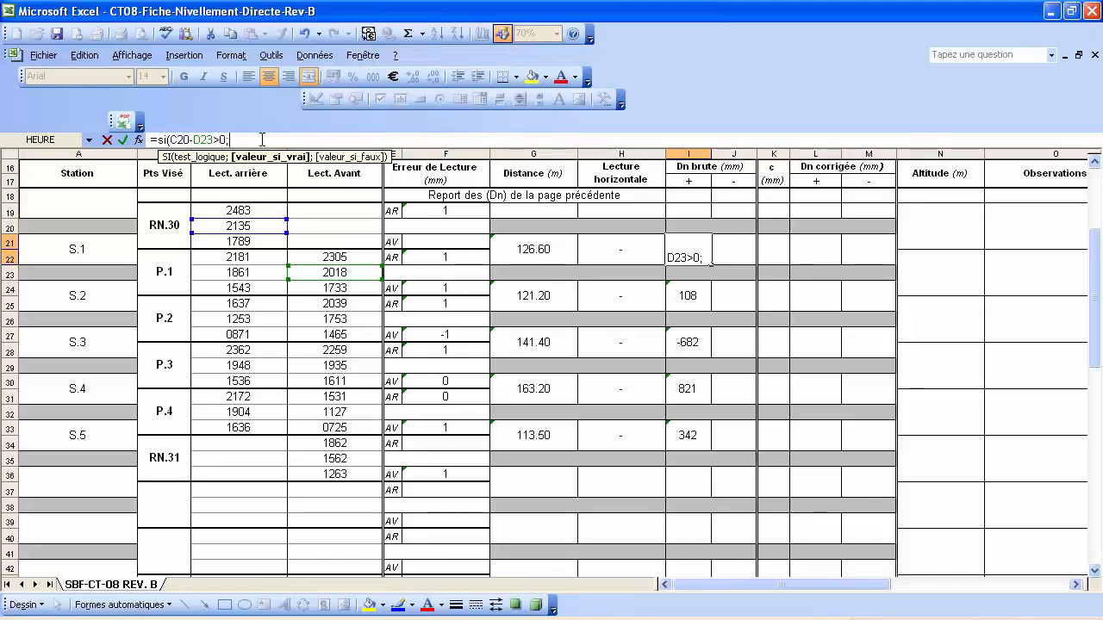
{"action": "type", "text": "C20-D23"}
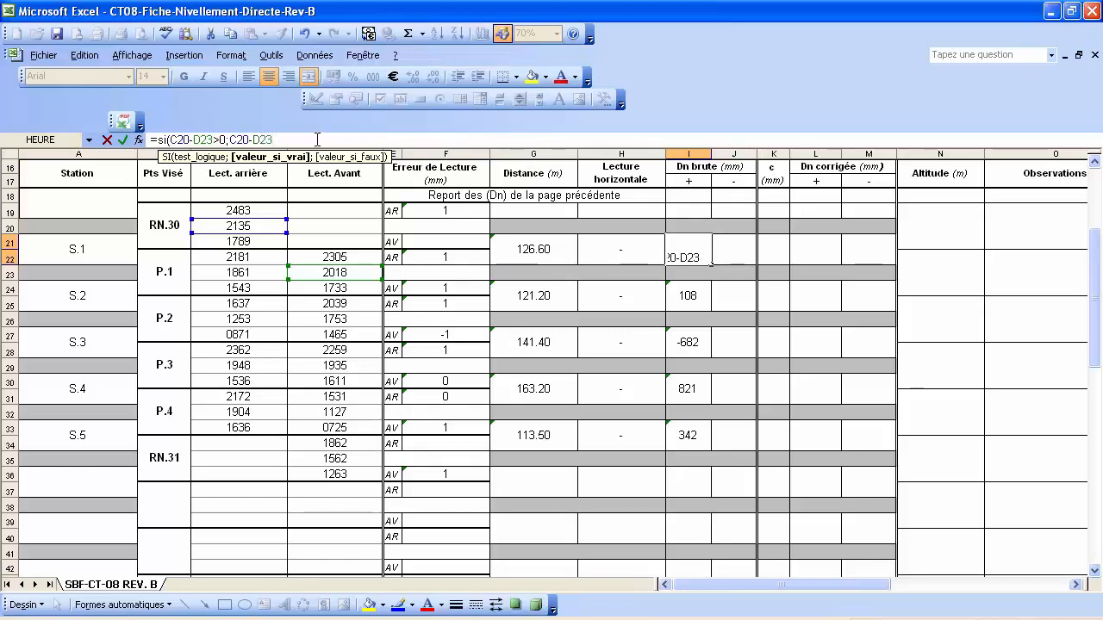
{"action": "type", "text": ";"}
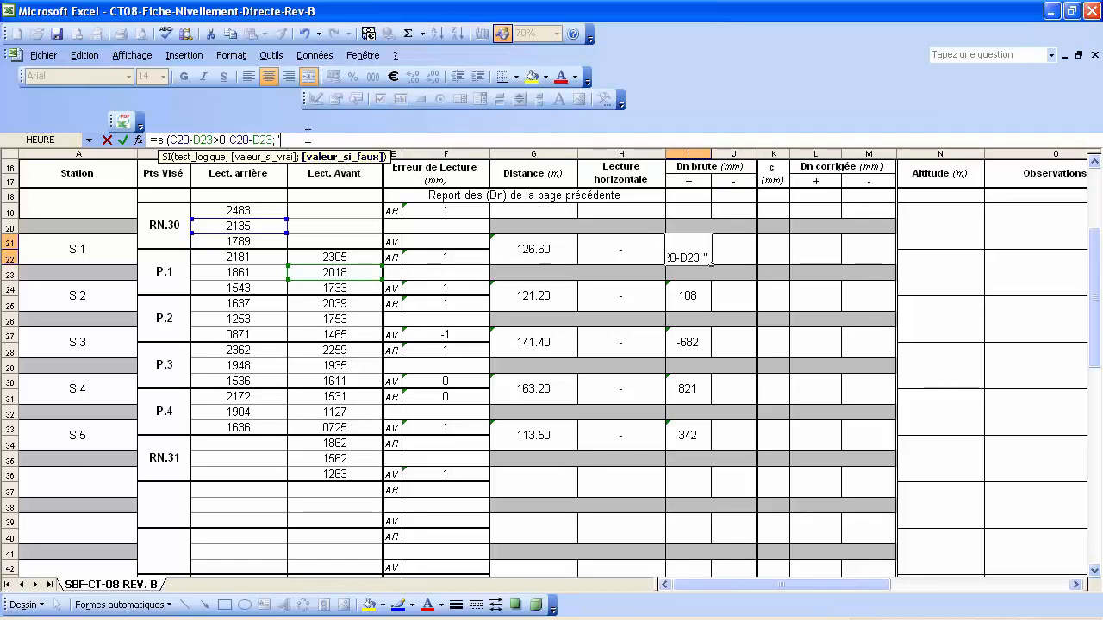
{"action": "type", "text": "\""}
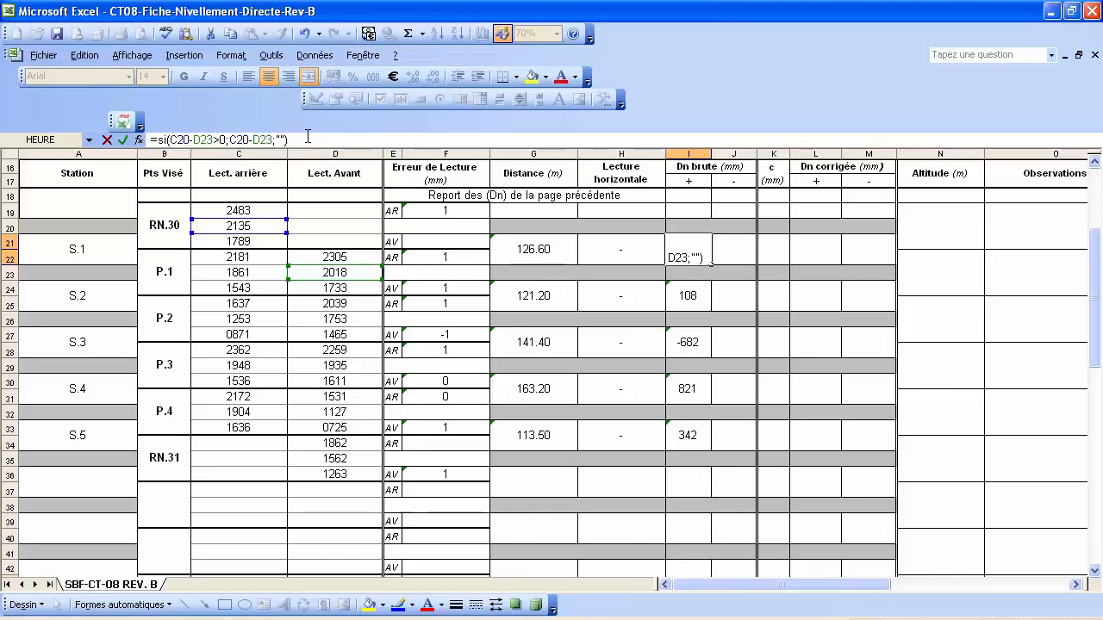
{"action": "key", "text": "Return"}
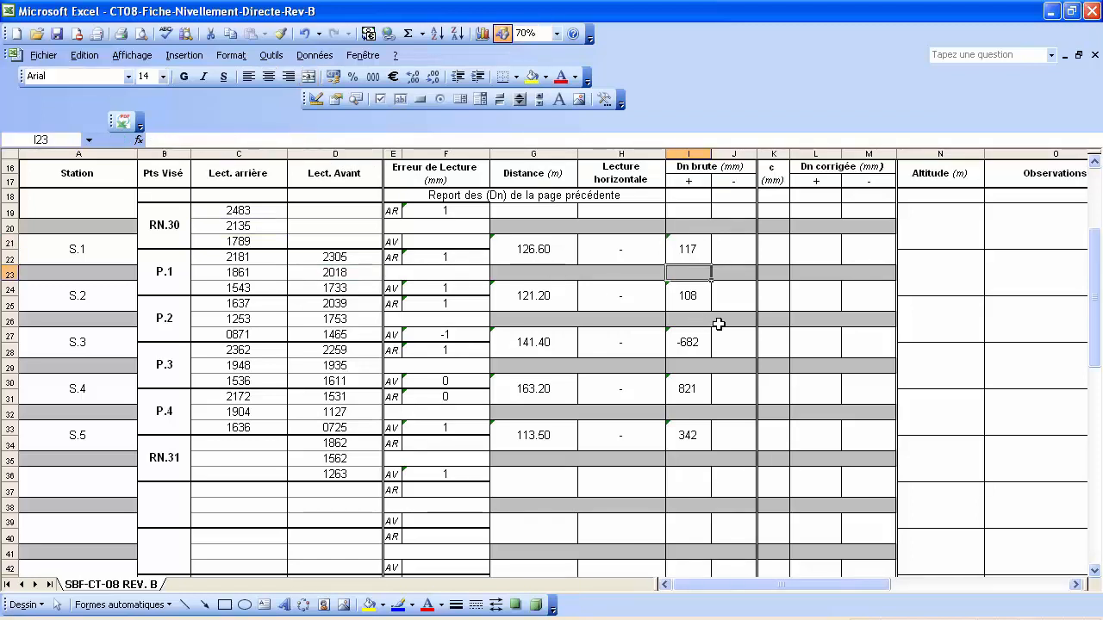
Copy the conditional I21 formula and select I24, I27, I30 and I33.
{"action": "left_click", "coordinate": [687, 250]}
{"action": "right_click", "coordinate": [687, 249]}
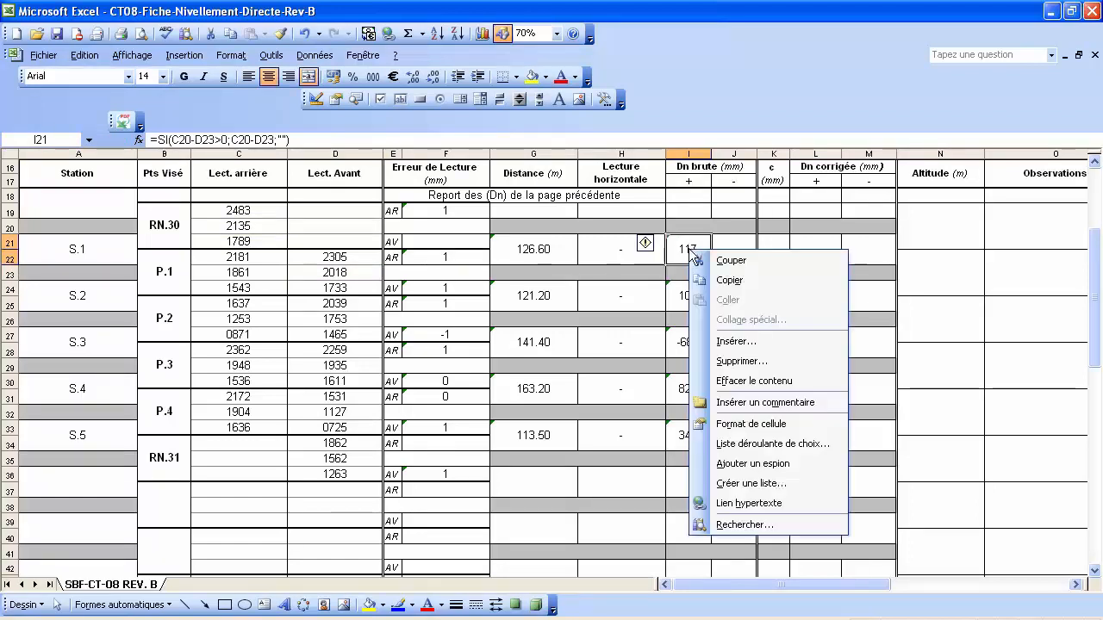
{"action": "left_click", "coordinate": [727, 279]}
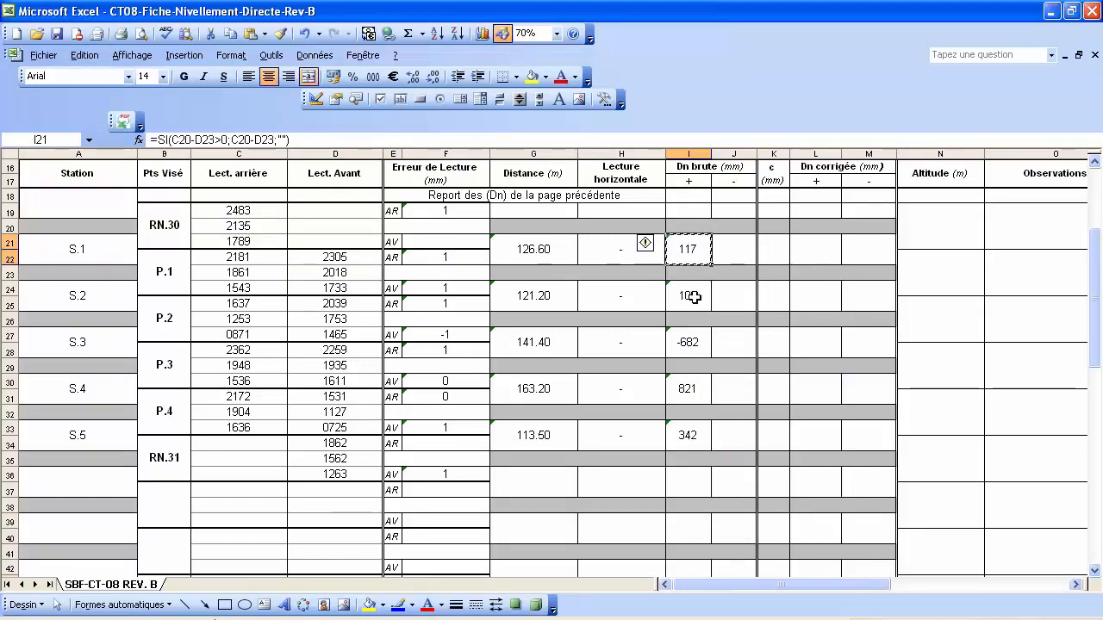
{"action": "left_click", "coordinate": [688, 296]}
{"action": "left_click", "coordinate": [694, 343], "text": "ctrl"}
{"action": "left_click", "coordinate": [696, 391], "text": "ctrl"}
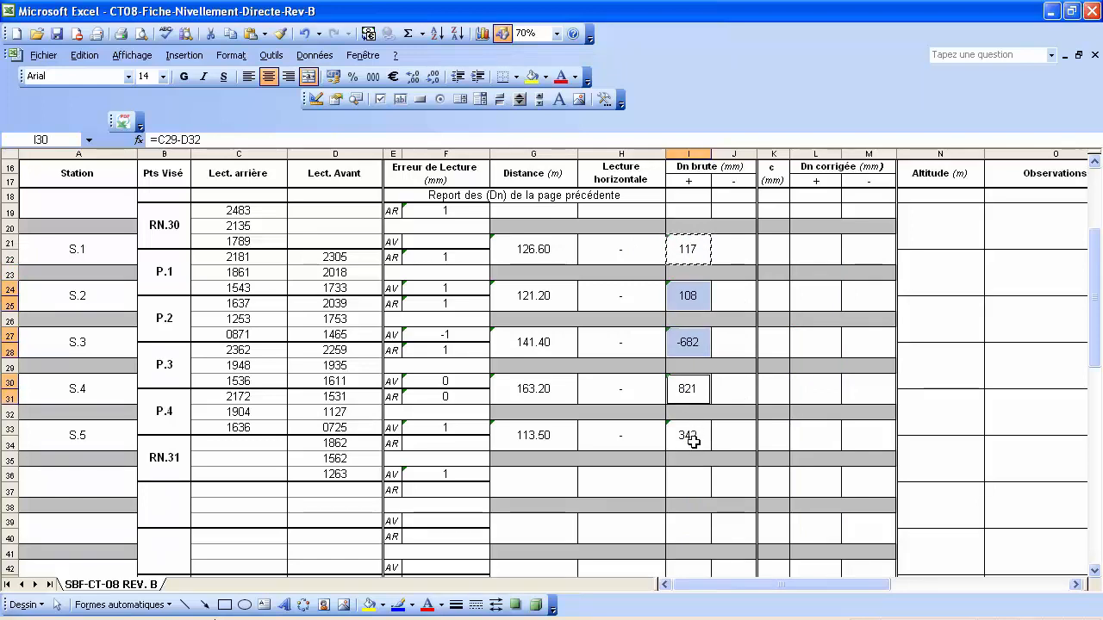
{"action": "left_click", "coordinate": [696, 436], "text": "ctrl"}
Paste formulas only there, showing 108, 821 and 342 with S.3 blank.
{"action": "right_click", "coordinate": [708, 435]}
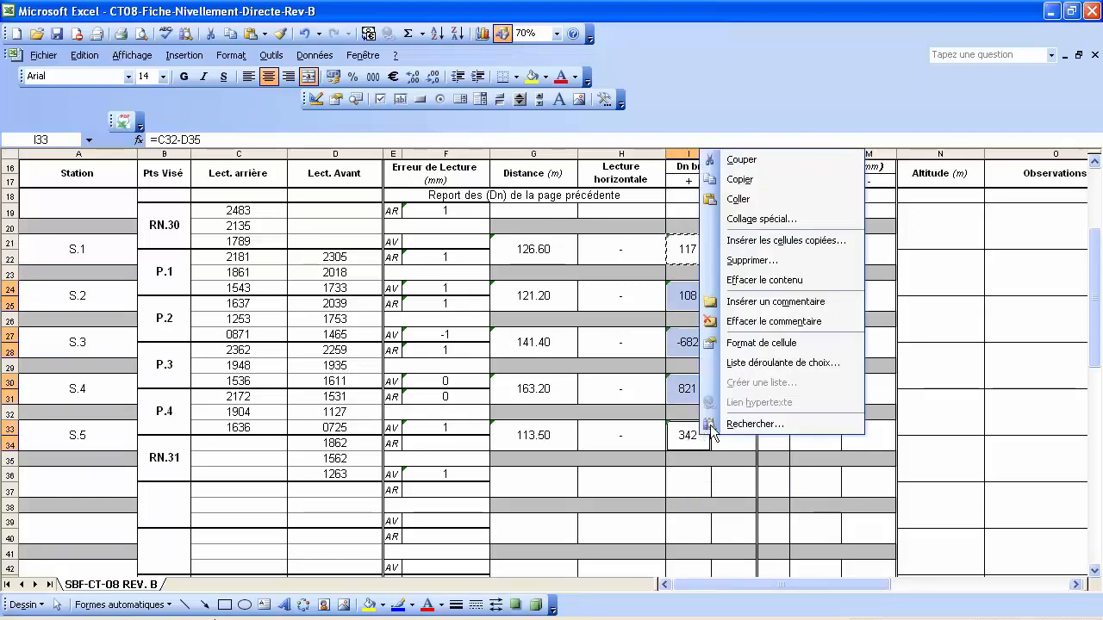
{"action": "left_click", "coordinate": [758, 219]}
{"action": "left_click", "coordinate": [669, 145]}
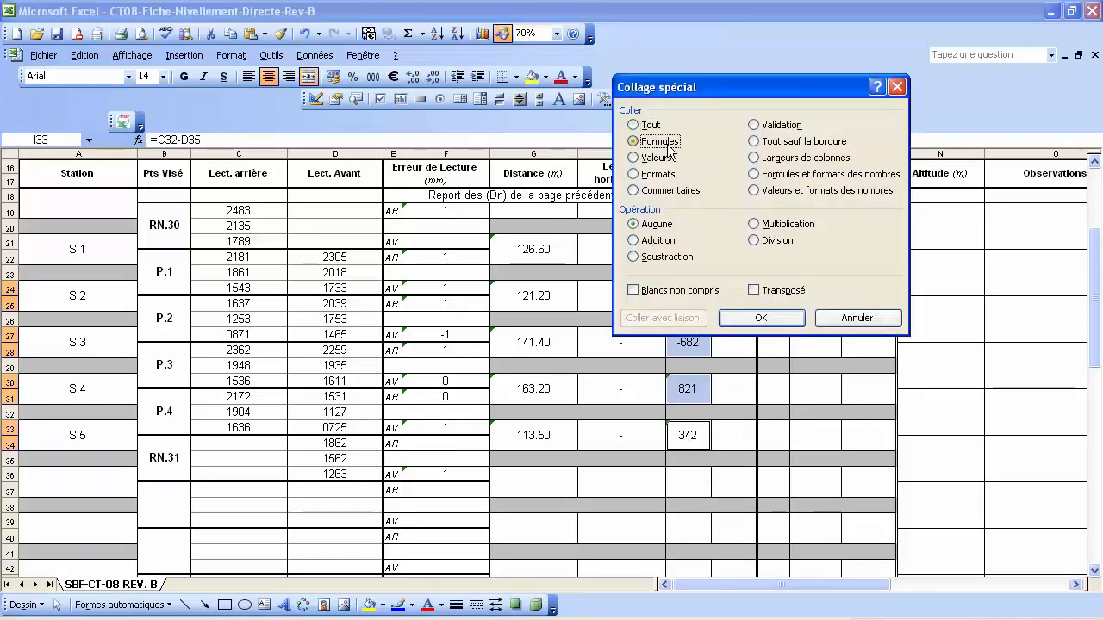
{"action": "left_click", "coordinate": [761, 324]}
{"action": "key", "text": "Escape"}
{"action": "left_click", "coordinate": [718, 431]}
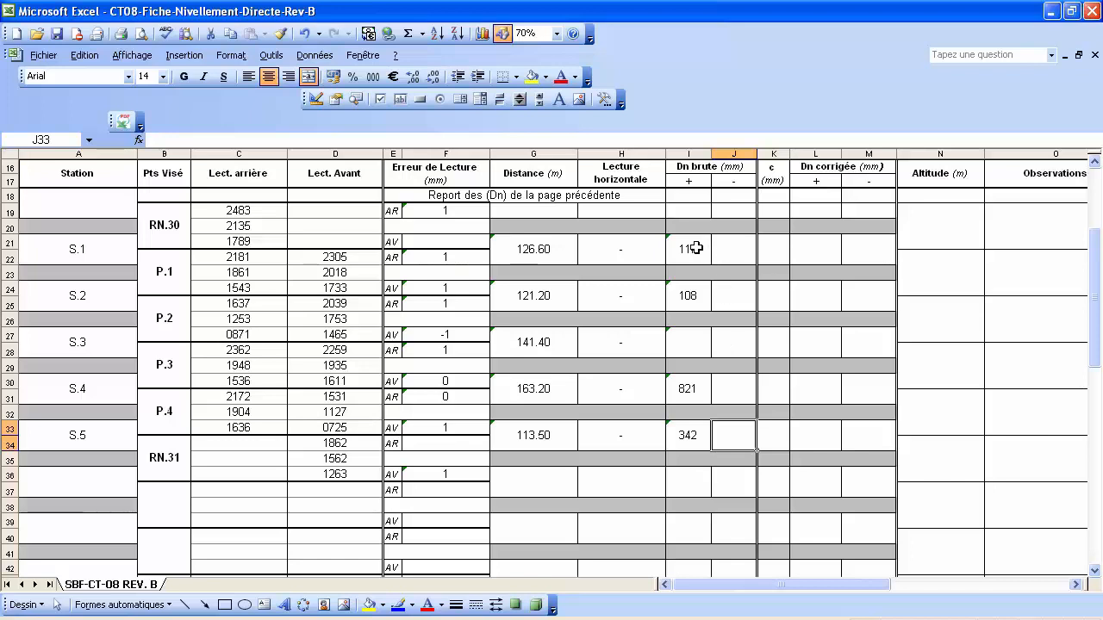
Copy the text of I21's conditional formula from the formula bar, leaving I21 unchanged.
{"action": "left_click", "coordinate": [696, 248]}
{"action": "left_click_drag", "start_coordinate": [292, 139], "coordinate": [154, 127]}
{"action": "right_click", "coordinate": [170, 143]}
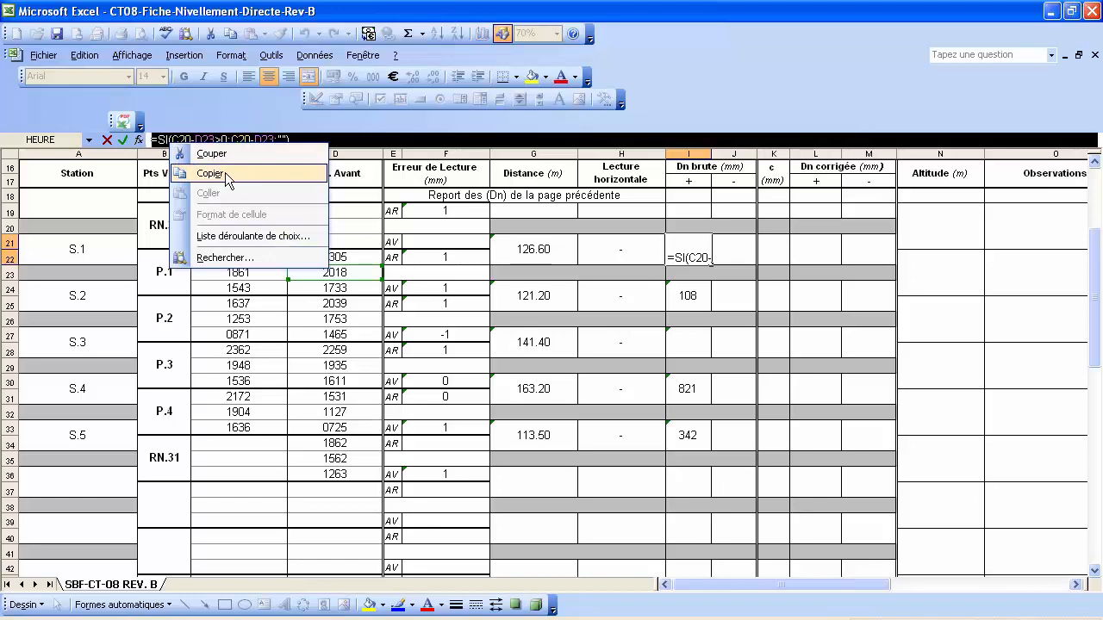
{"action": "left_click", "coordinate": [225, 173]}
{"action": "key", "text": "Escape"}
Enter =SI(C20-D23<0;ABS(C20-D23);"") in J21, which stays blank.
{"action": "left_click", "coordinate": [731, 254]}
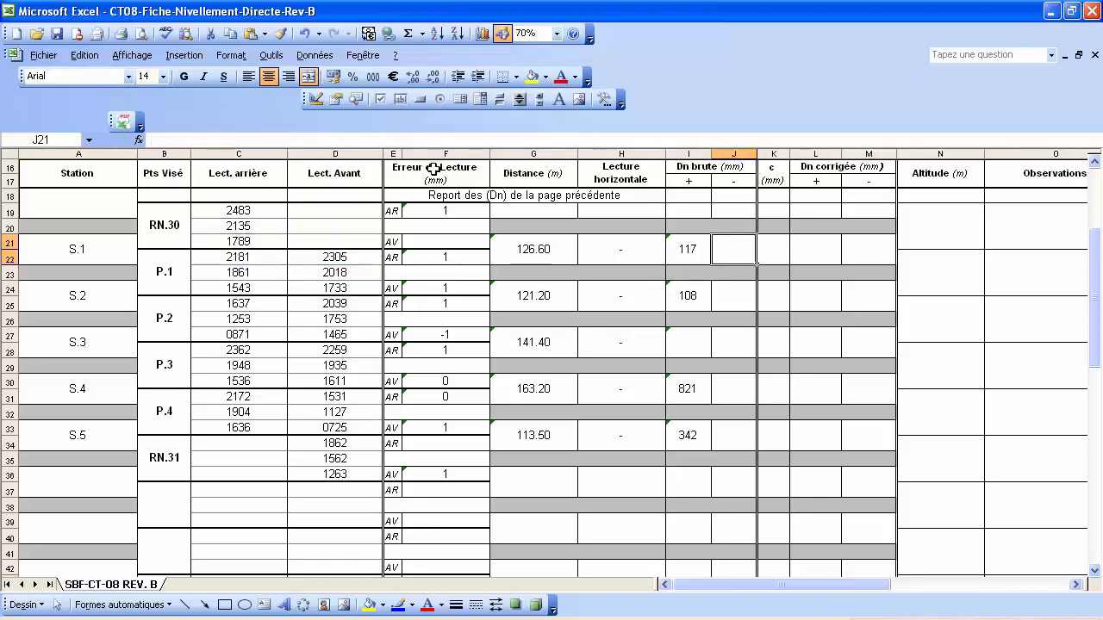
{"action": "left_click", "coordinate": [214, 135]}
{"action": "right_click", "coordinate": [212, 143]}
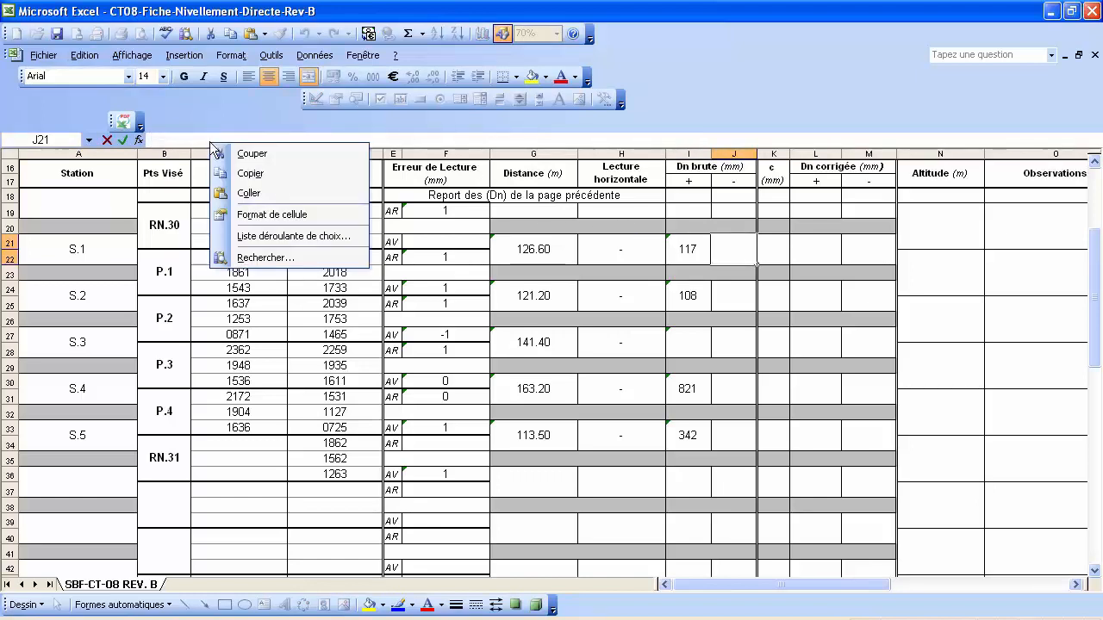
{"action": "left_click", "coordinate": [258, 195]}
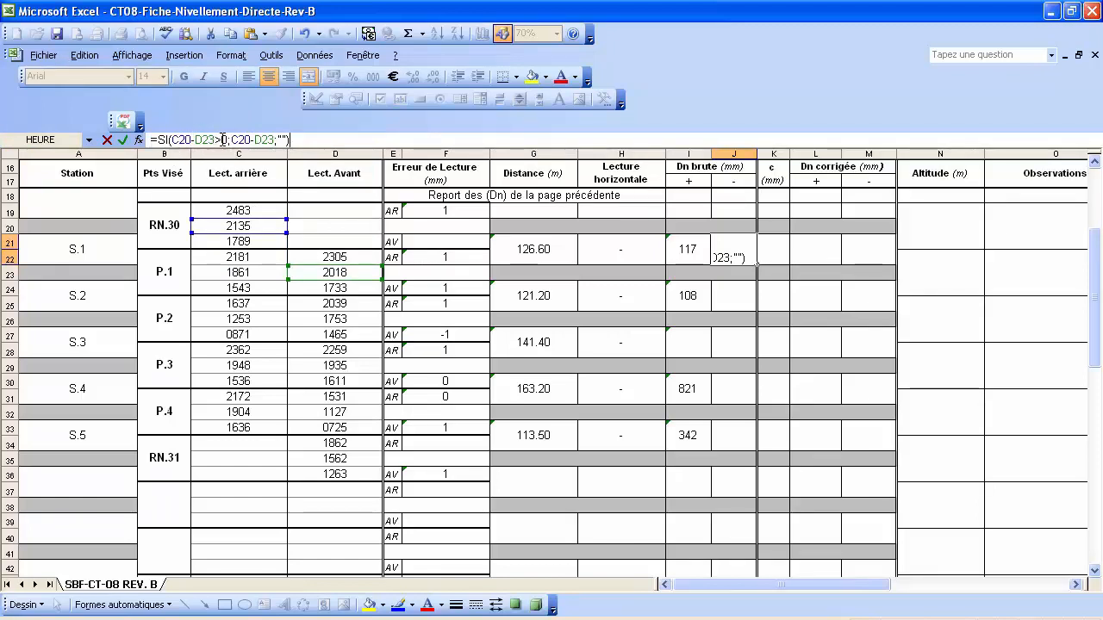
{"action": "left_click_drag", "start_coordinate": [222, 139], "coordinate": [217, 139]}
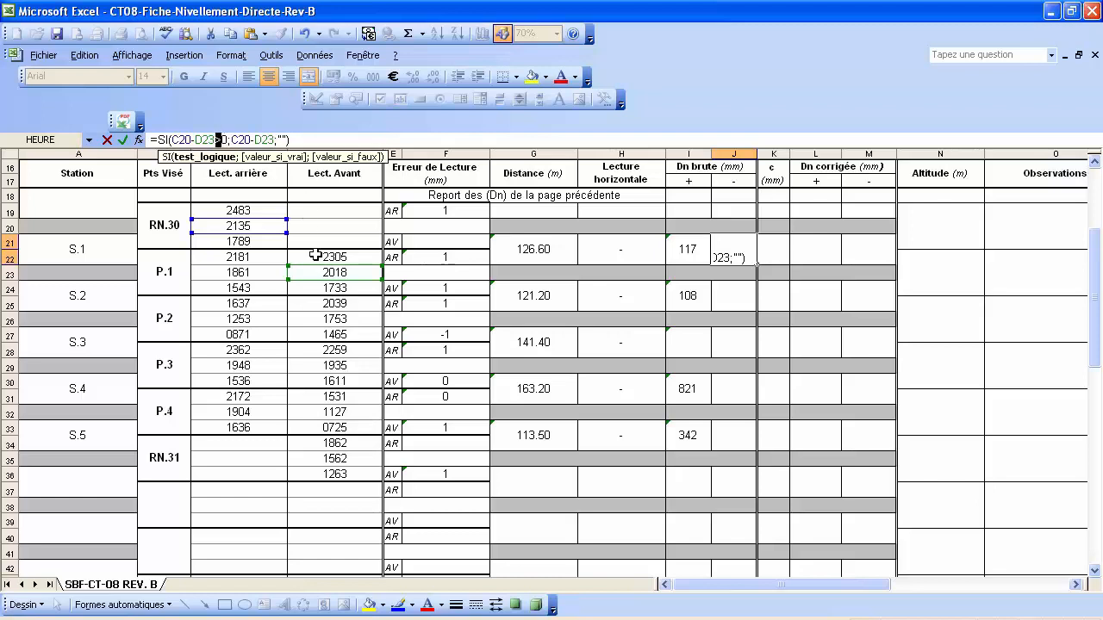
{"action": "type", "text": "<"}
{"action": "left_click", "coordinate": [257, 140]}
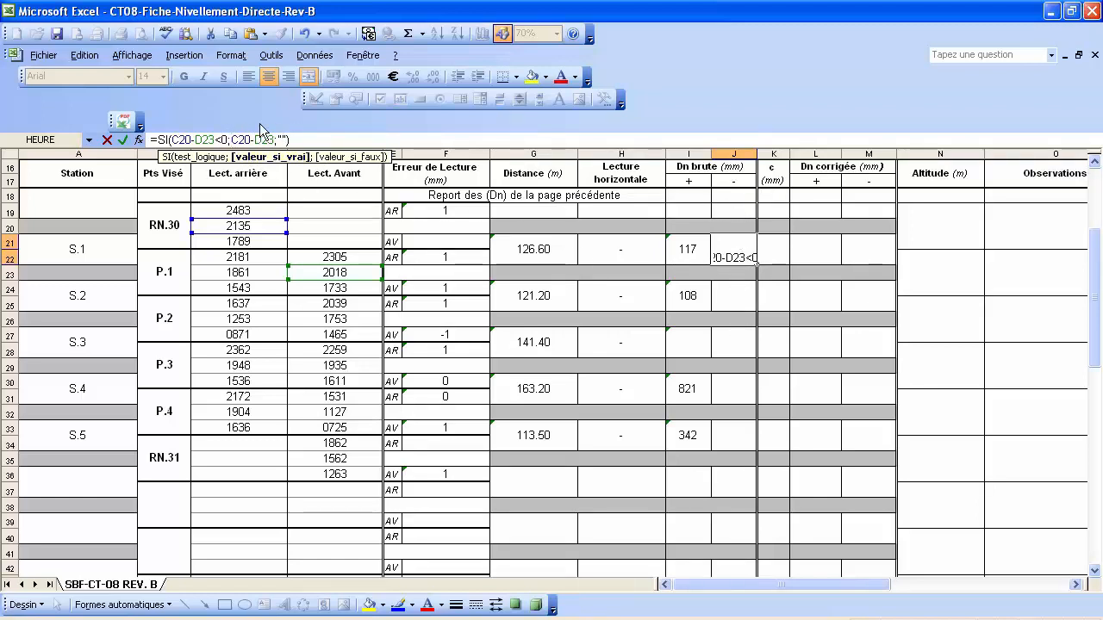
{"action": "type", "text": "abs("}
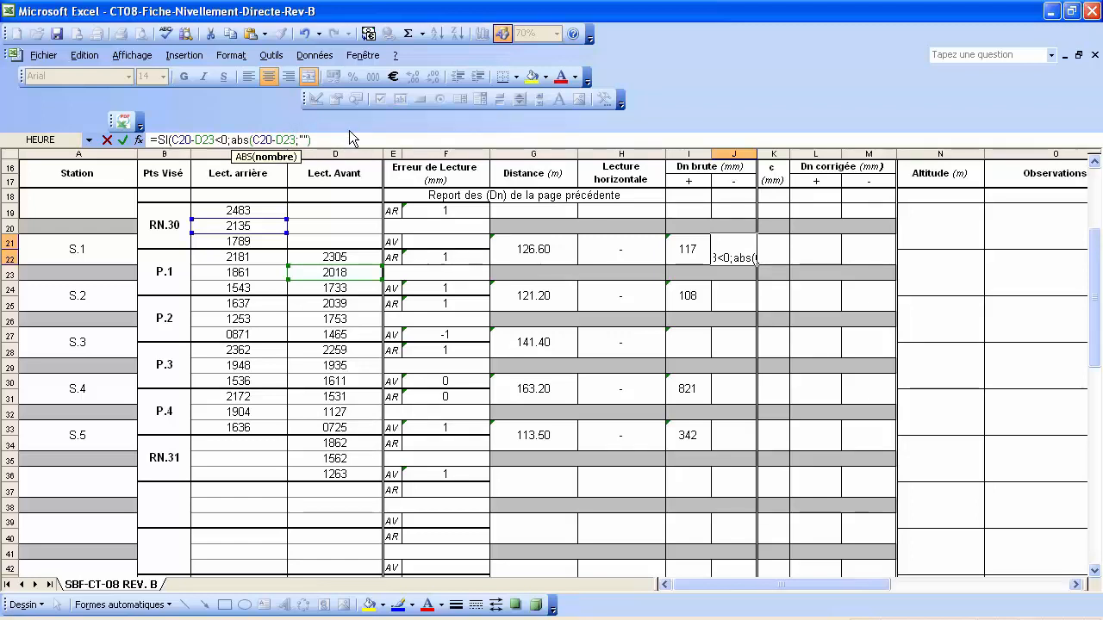
{"action": "type", "text": ")"}
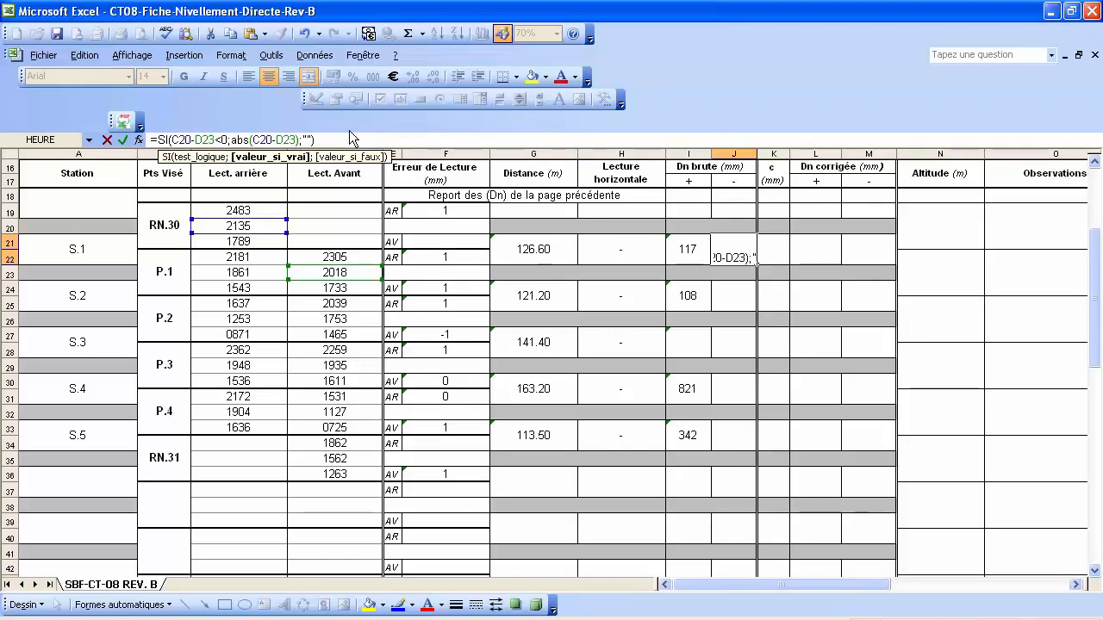
{"action": "key", "text": "Return"}
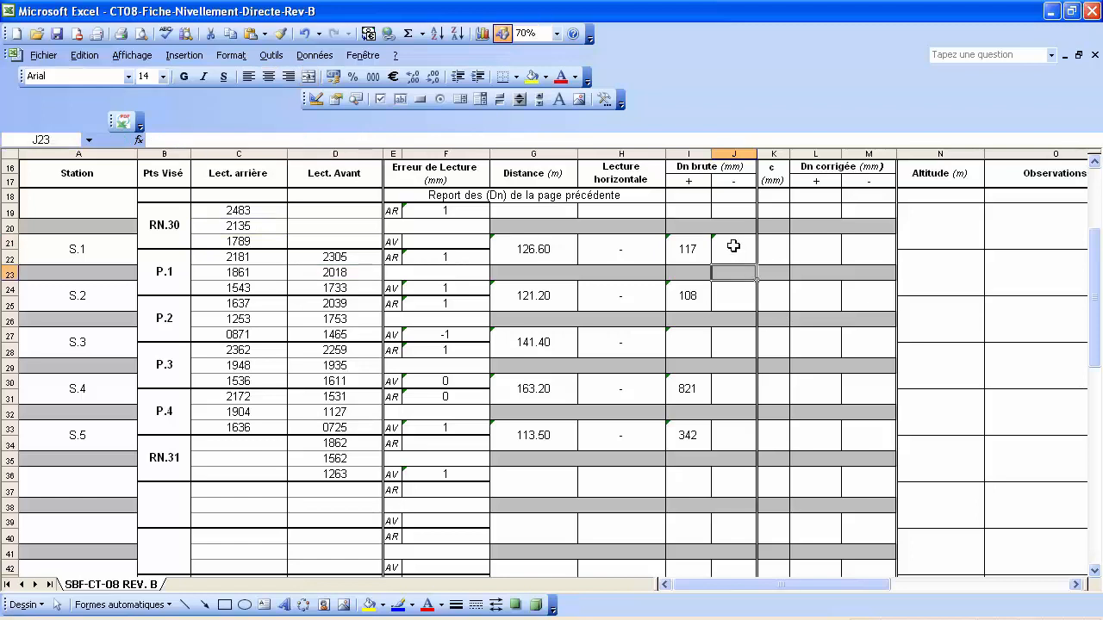
Copy the J21 negative-Dn formula and select J24, J27, J30 and J33.
{"action": "left_click", "coordinate": [733, 246]}
{"action": "right_click", "coordinate": [734, 250]}
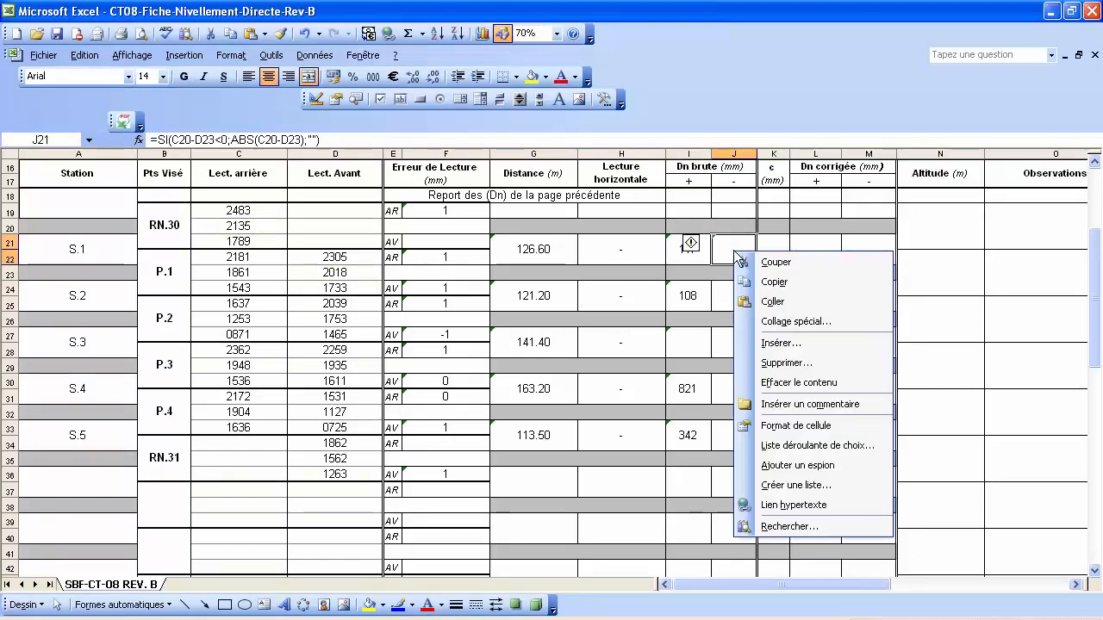
{"action": "left_click", "coordinate": [771, 284]}
{"action": "left_click", "coordinate": [732, 298]}
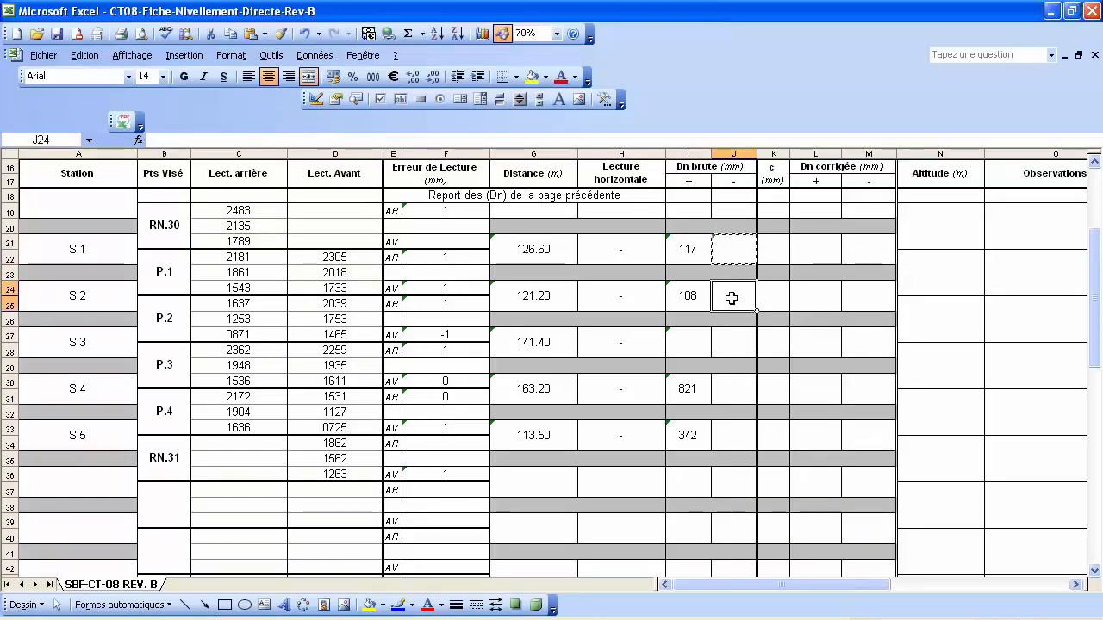
{"action": "left_click", "coordinate": [738, 336], "text": "ctrl"}
{"action": "left_click", "coordinate": [739, 390], "text": "ctrl"}
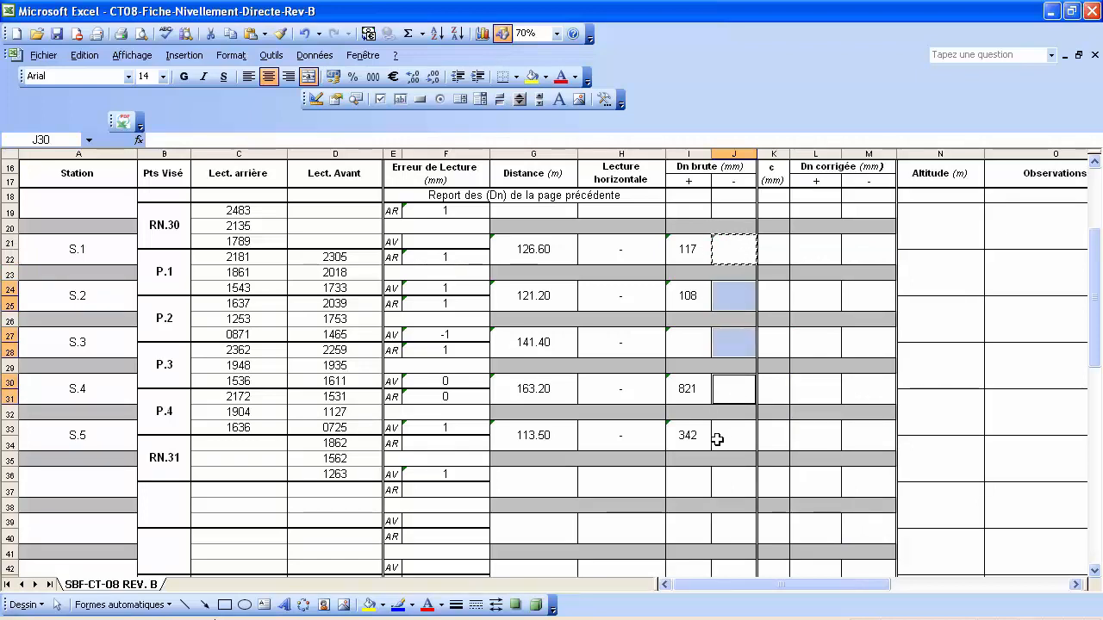
{"action": "left_click", "coordinate": [724, 438], "text": "ctrl"}
Paste formulas only into those cells, so S.3 shows 682 and others stay blank.
{"action": "right_click", "coordinate": [734, 441]}
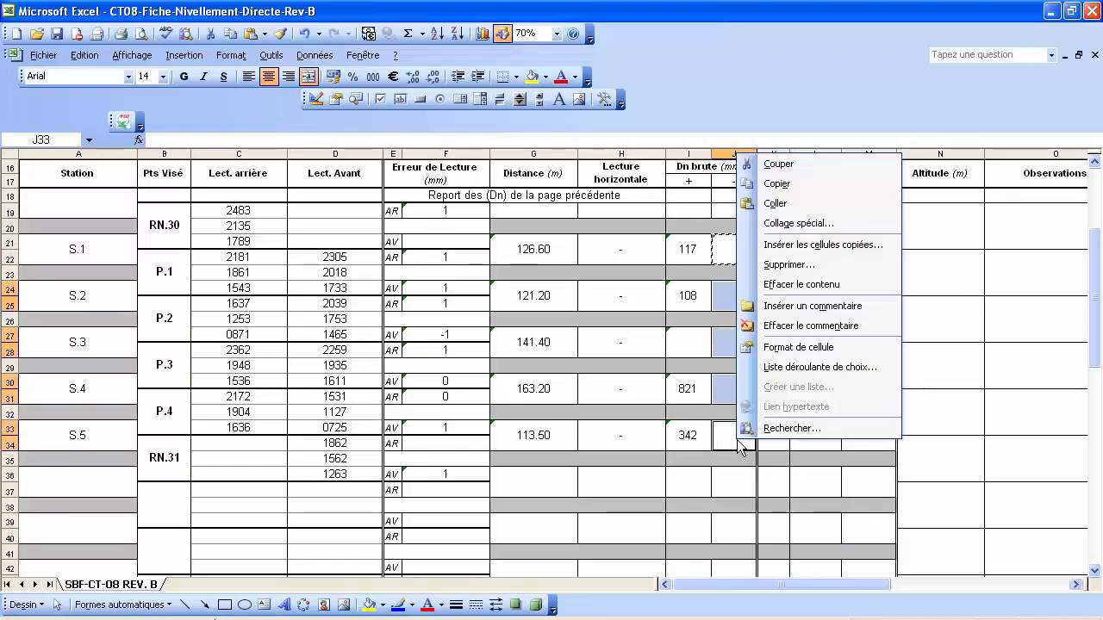
{"action": "left_click", "coordinate": [817, 226]}
{"action": "left_click", "coordinate": [719, 149]}
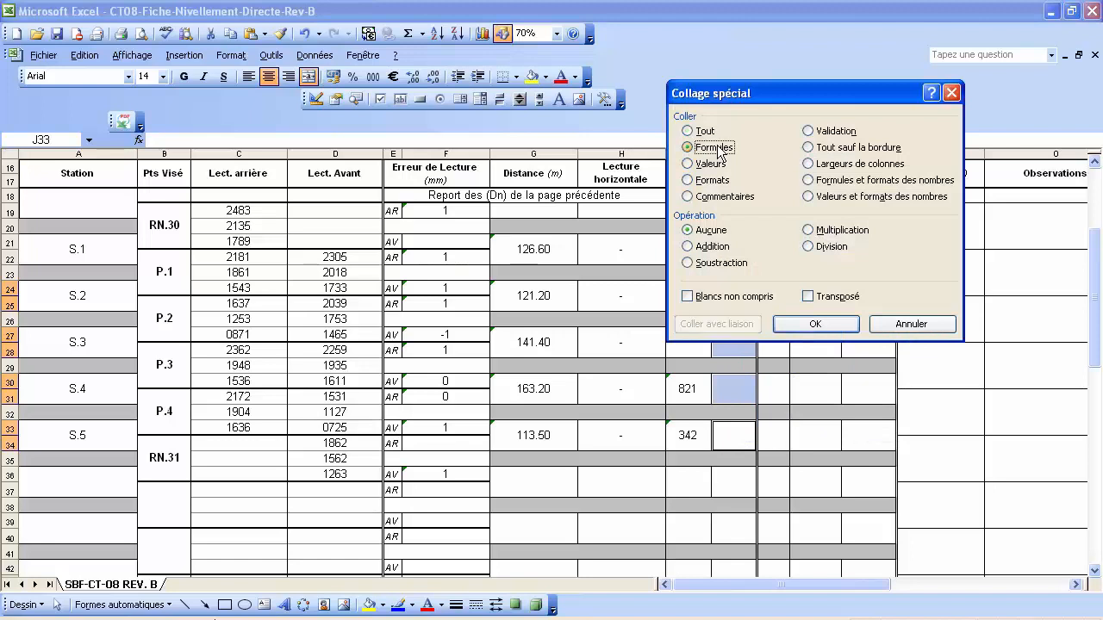
{"action": "left_click", "coordinate": [819, 324]}
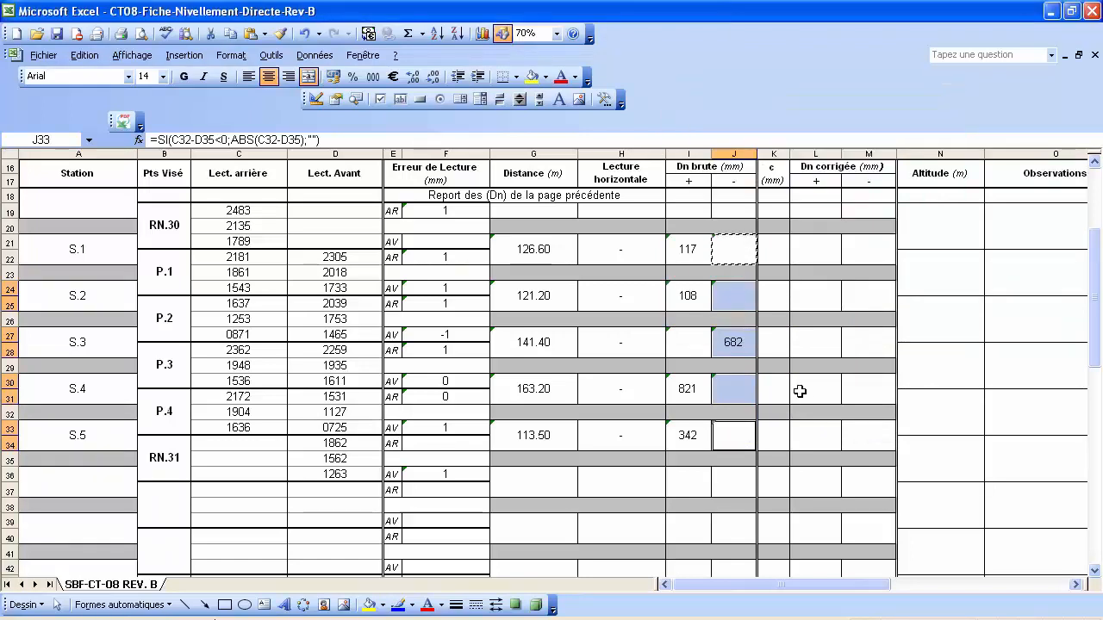
{"action": "left_click", "coordinate": [780, 390]}
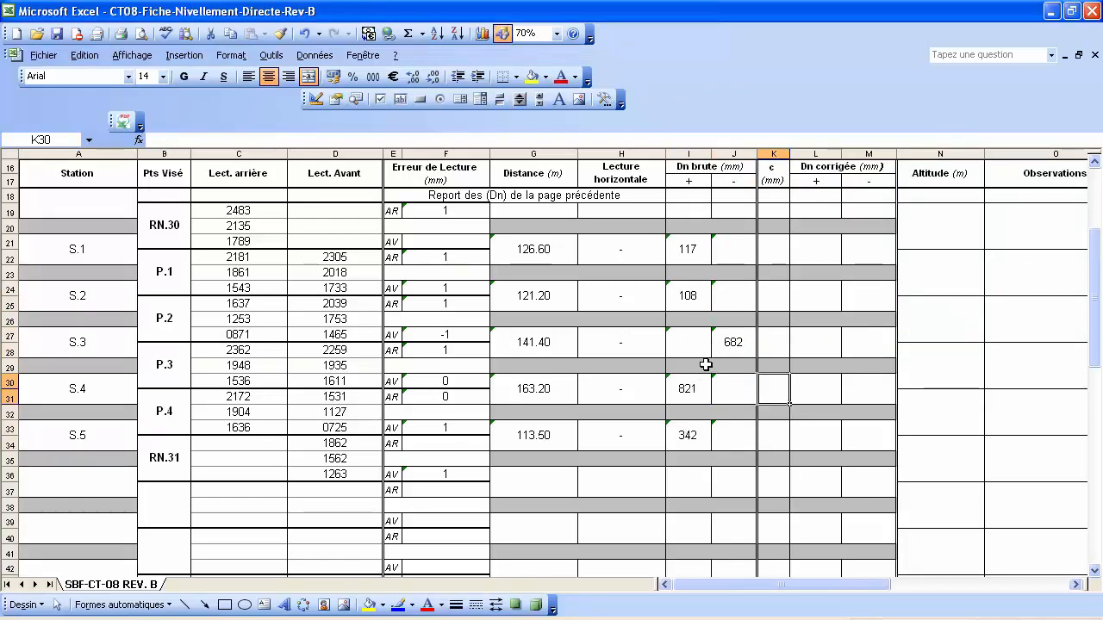
AutoSum I18:I51 into I52 and fill it across to J52, giving totals 1388 and 682.
{"action": "scroll", "coordinate": [704, 364], "scroll_direction": "down", "scroll_amount": 5}
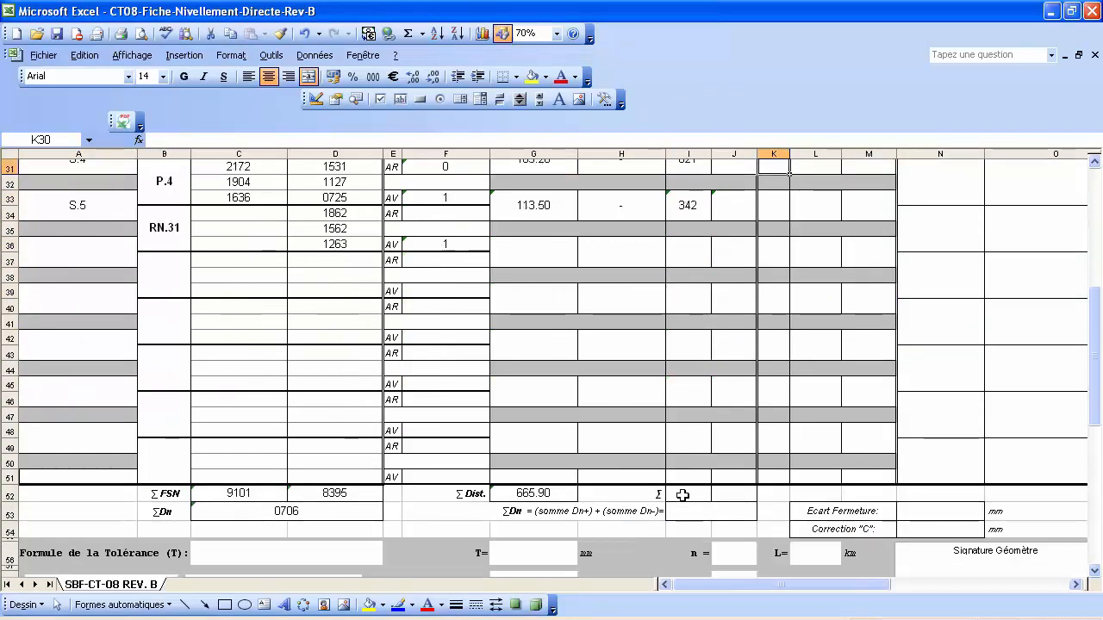
{"action": "left_click", "coordinate": [682, 495]}
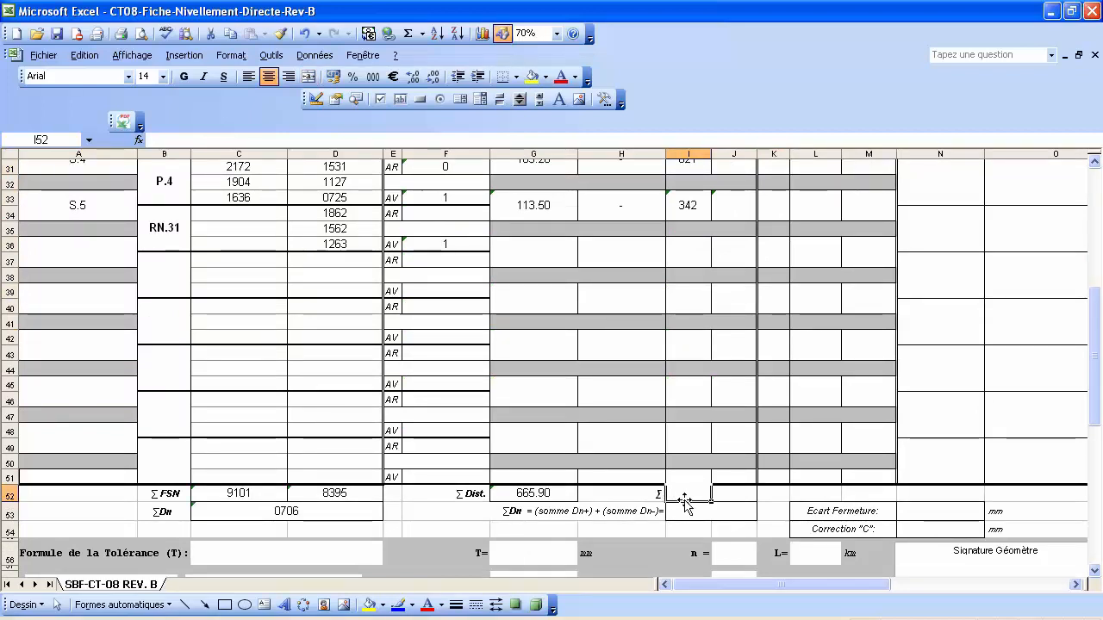
{"action": "left_click", "coordinate": [411, 37]}
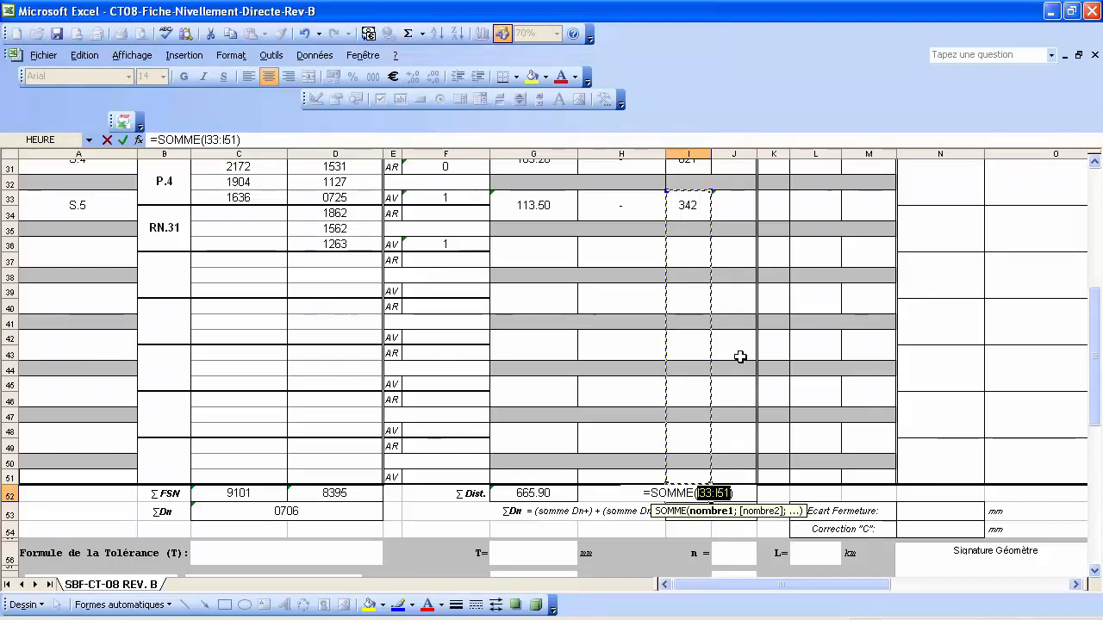
{"action": "scroll", "coordinate": [740, 356], "scroll_direction": "up", "scroll_amount": 3}
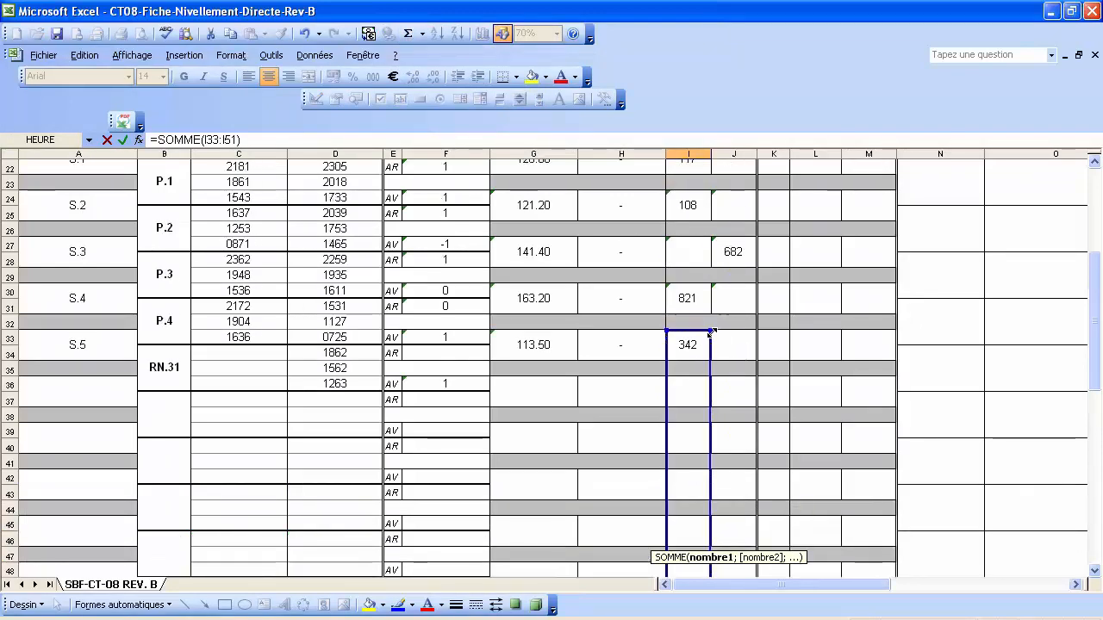
{"action": "left_click_drag", "start_coordinate": [711, 331], "coordinate": [710, 239]}
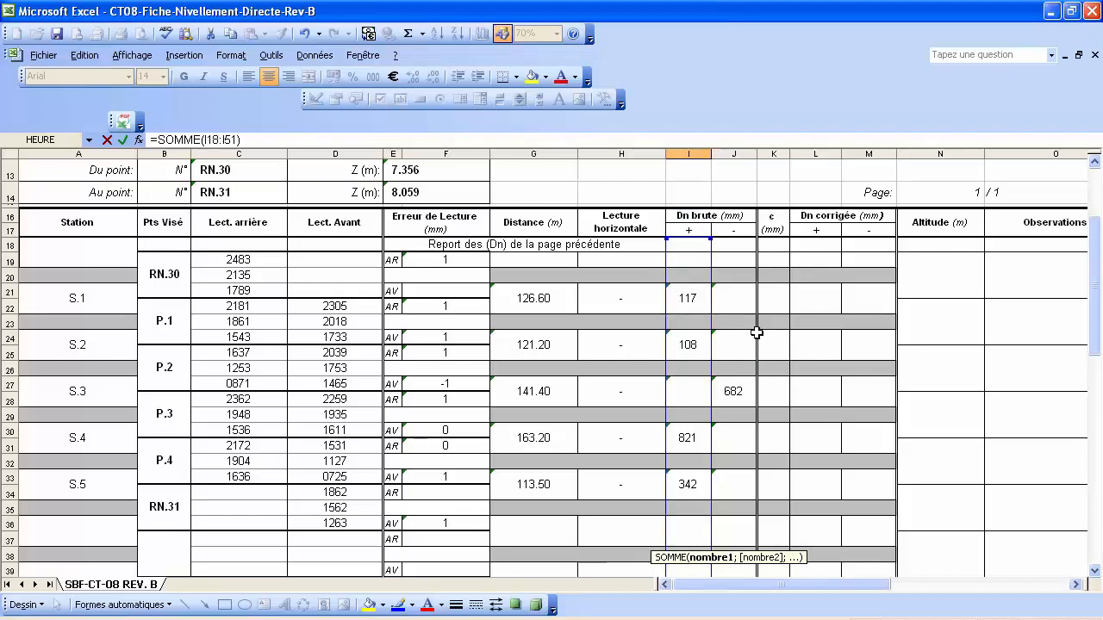
{"action": "key", "text": "Return"}
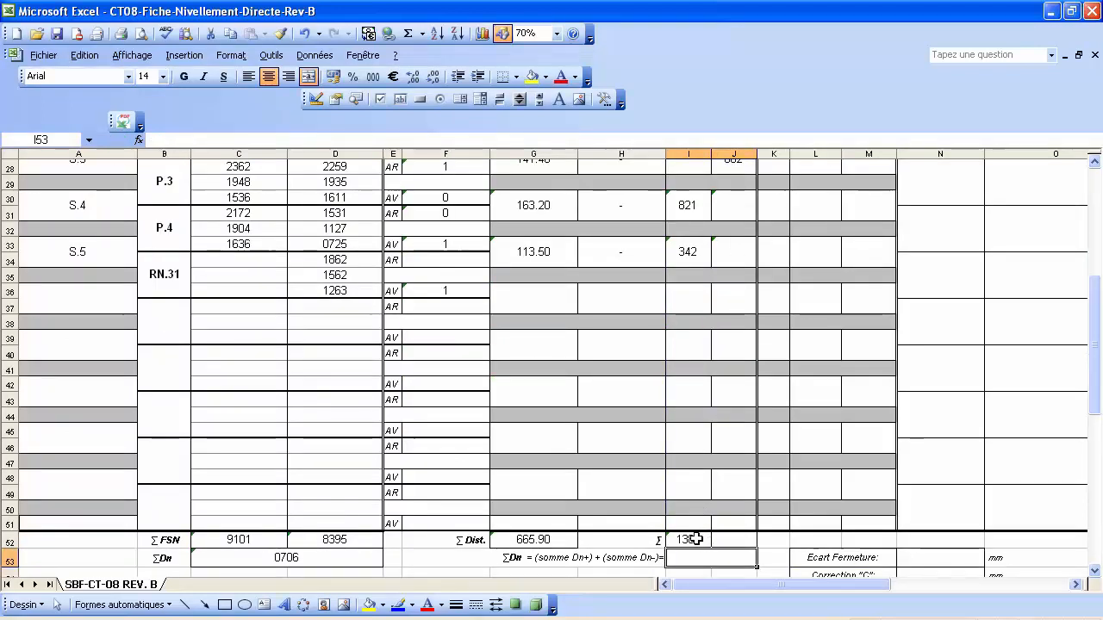
{"action": "left_click", "coordinate": [695, 539]}
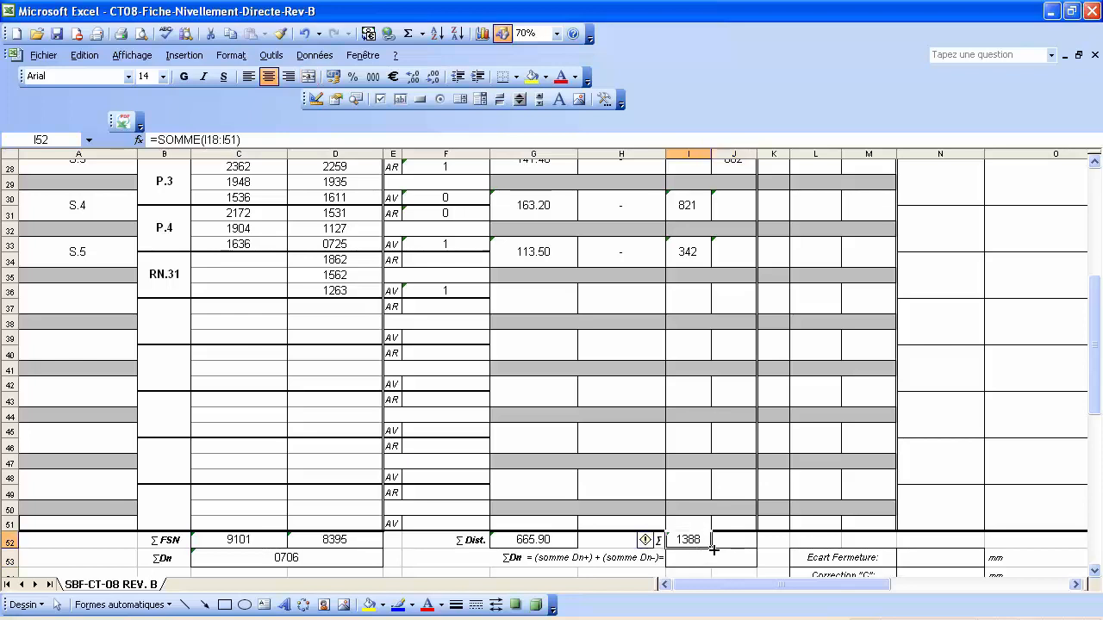
{"action": "left_click_drag", "start_coordinate": [740, 546], "coordinate": [748, 548]}
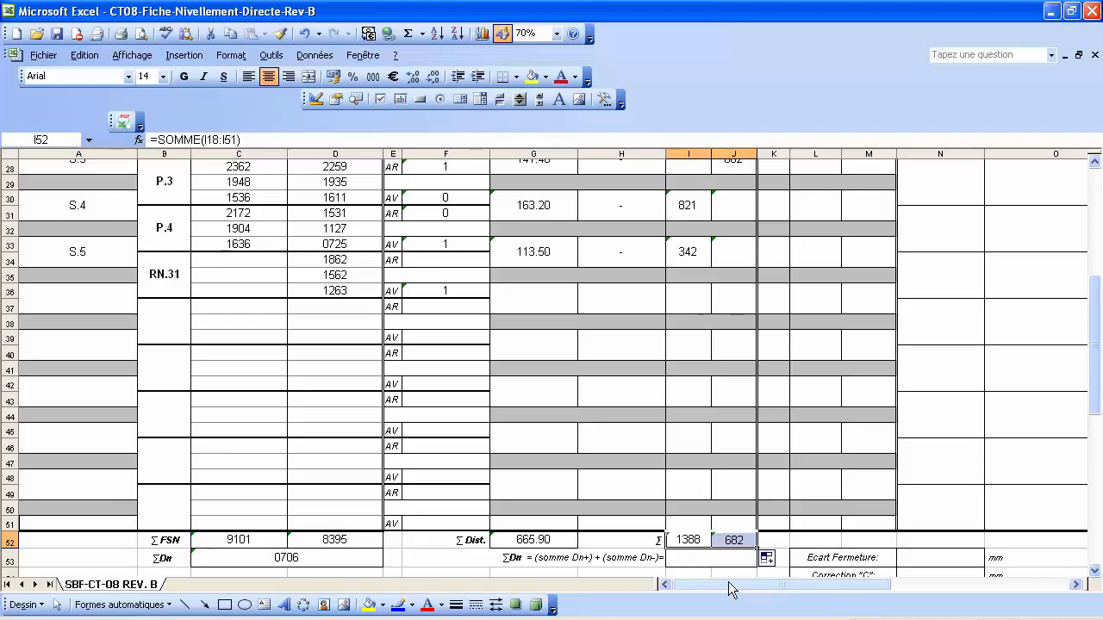
{"action": "left_click", "coordinate": [714, 560]}
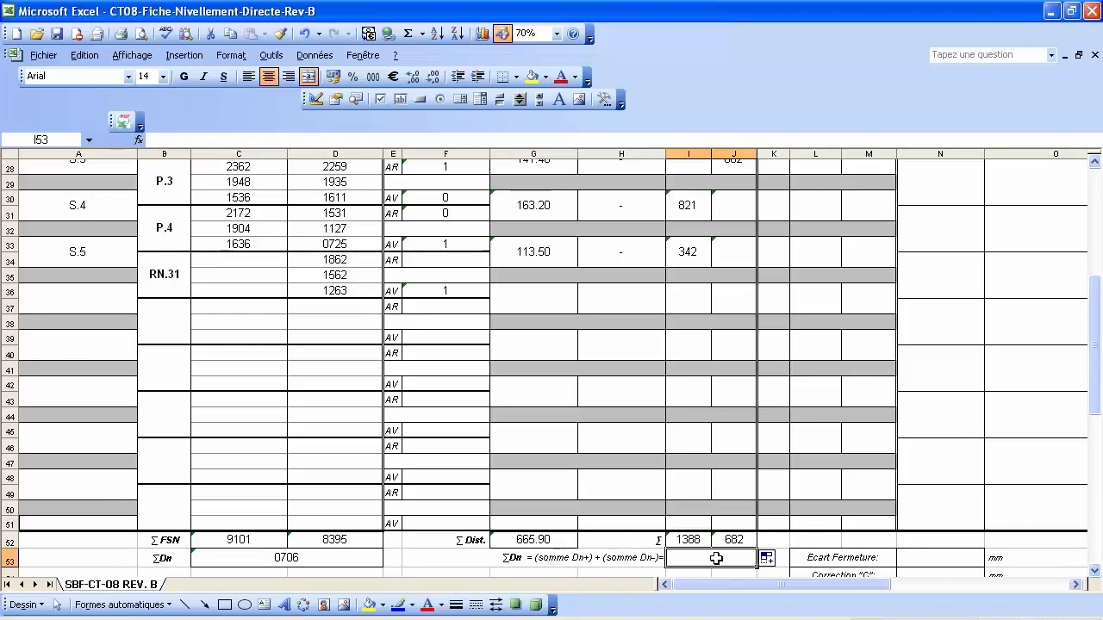
Enter =I52-J52 in I53 for ΣDn 706 and compare it with the 0706 check in C53.
{"action": "type", "text": "="}
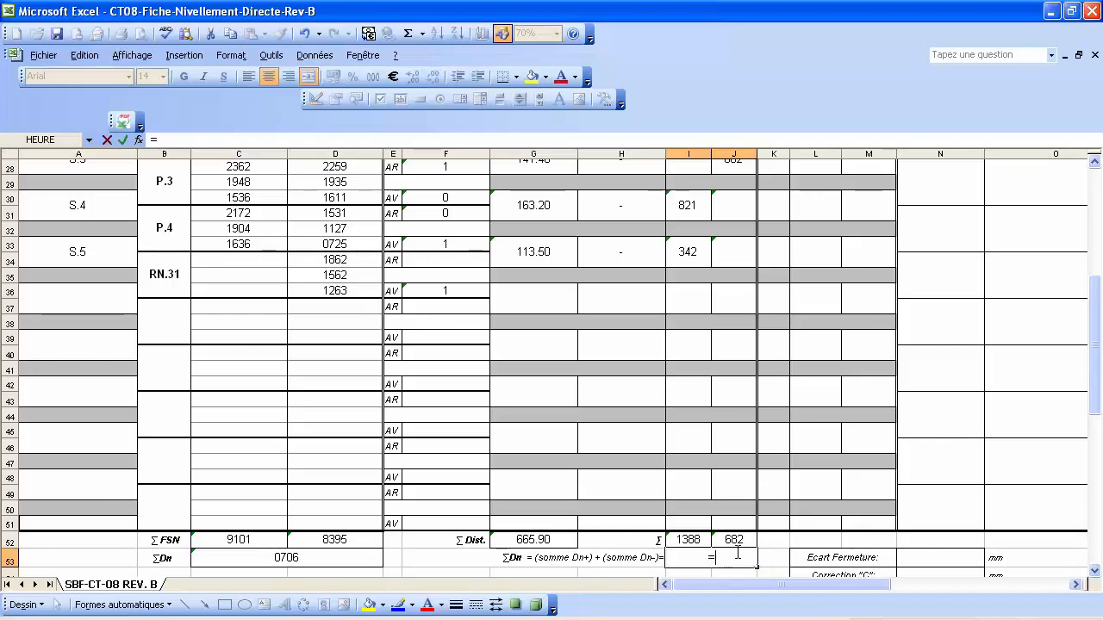
{"action": "left_click", "coordinate": [692, 539]}
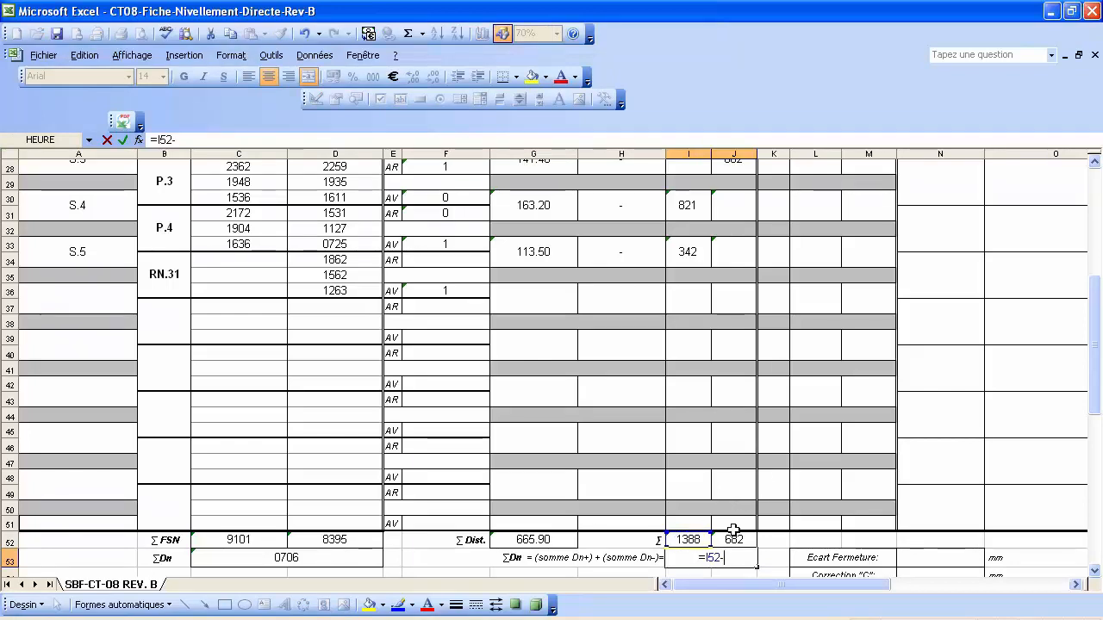
{"action": "left_click", "coordinate": [738, 540]}
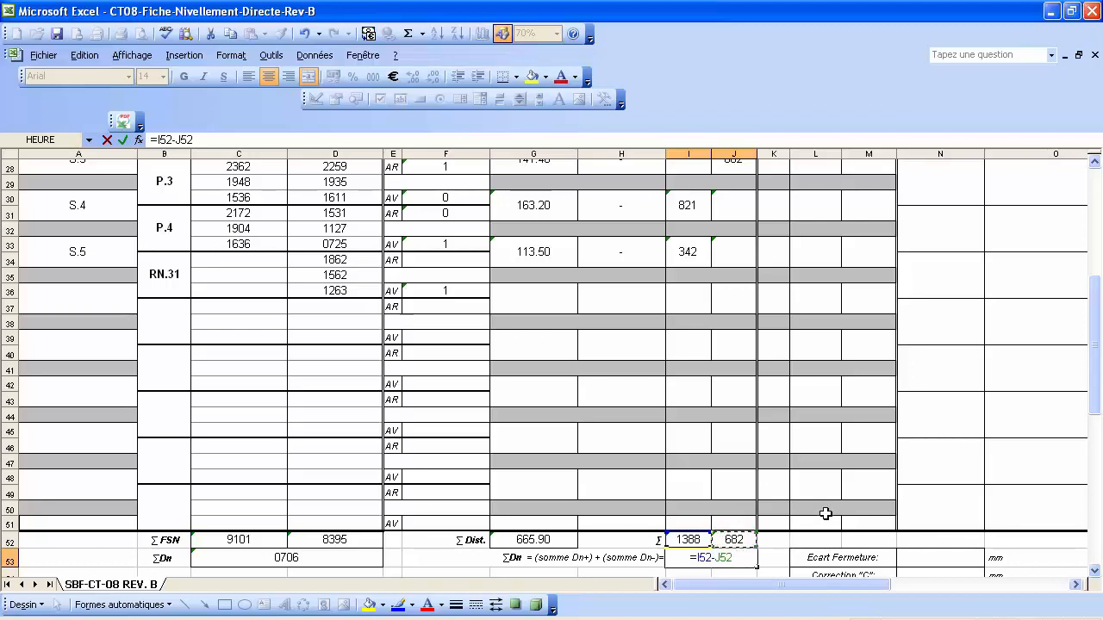
{"action": "key", "text": "Return"}
{"action": "left_click", "coordinate": [722, 542]}
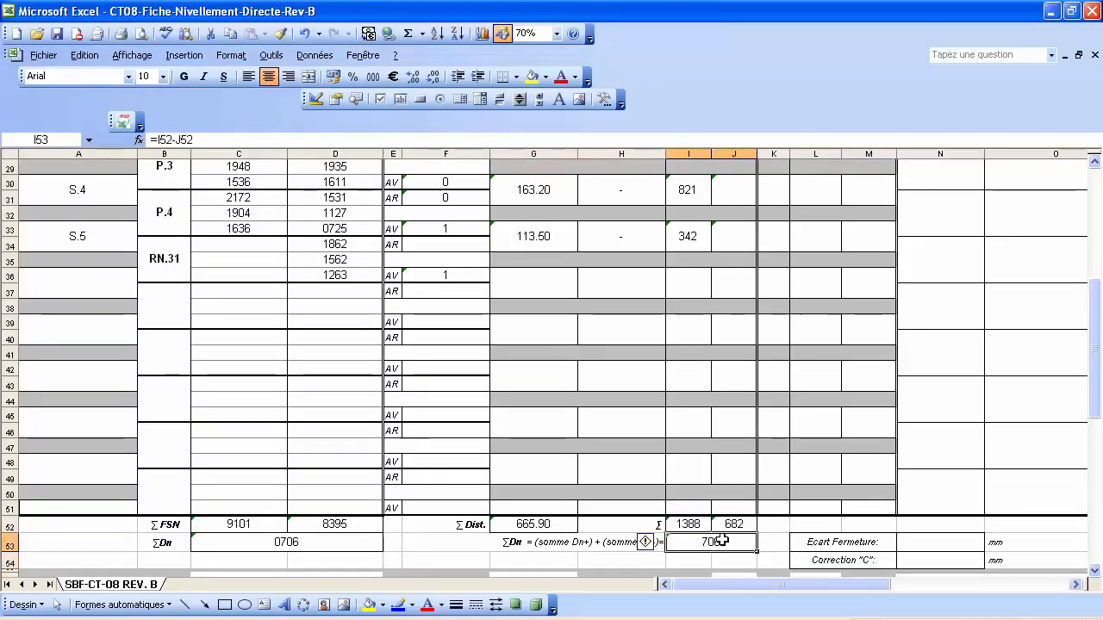
{"action": "left_click", "coordinate": [289, 543]}
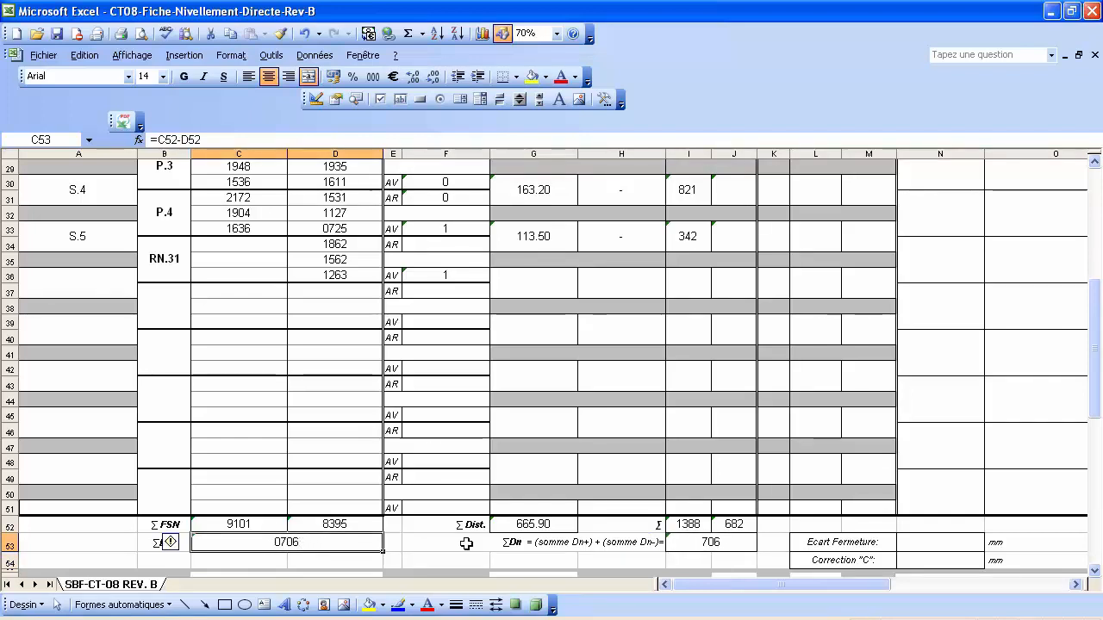
{"action": "left_click", "coordinate": [720, 542]}
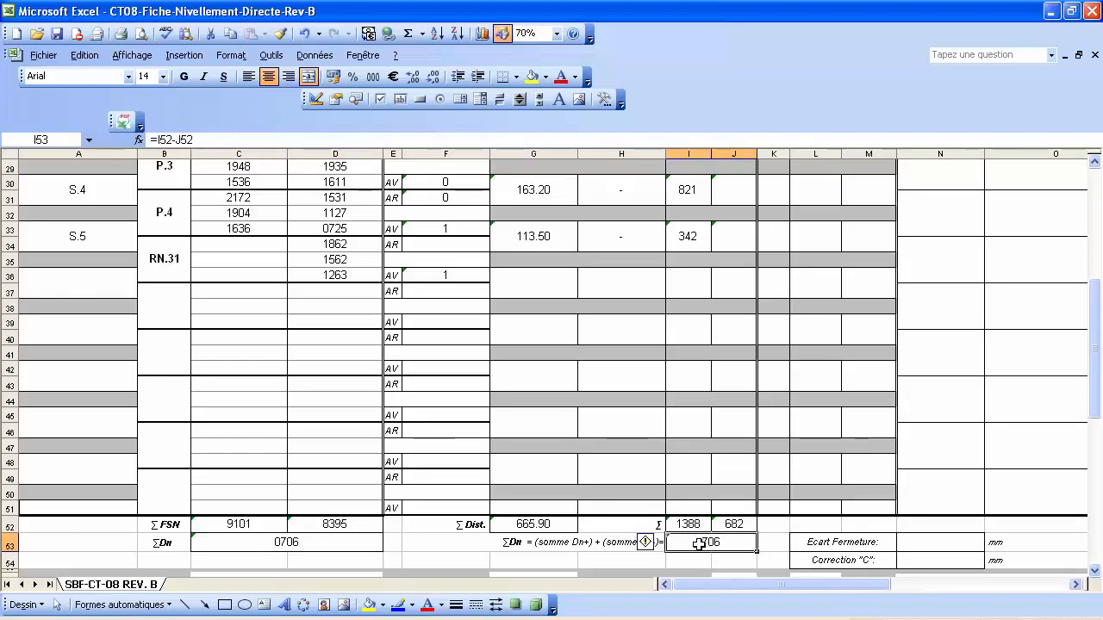
Apply the custom number format 0000 to I53 so ΣDn displays as 0706.
{"action": "right_click", "coordinate": [699, 544]}
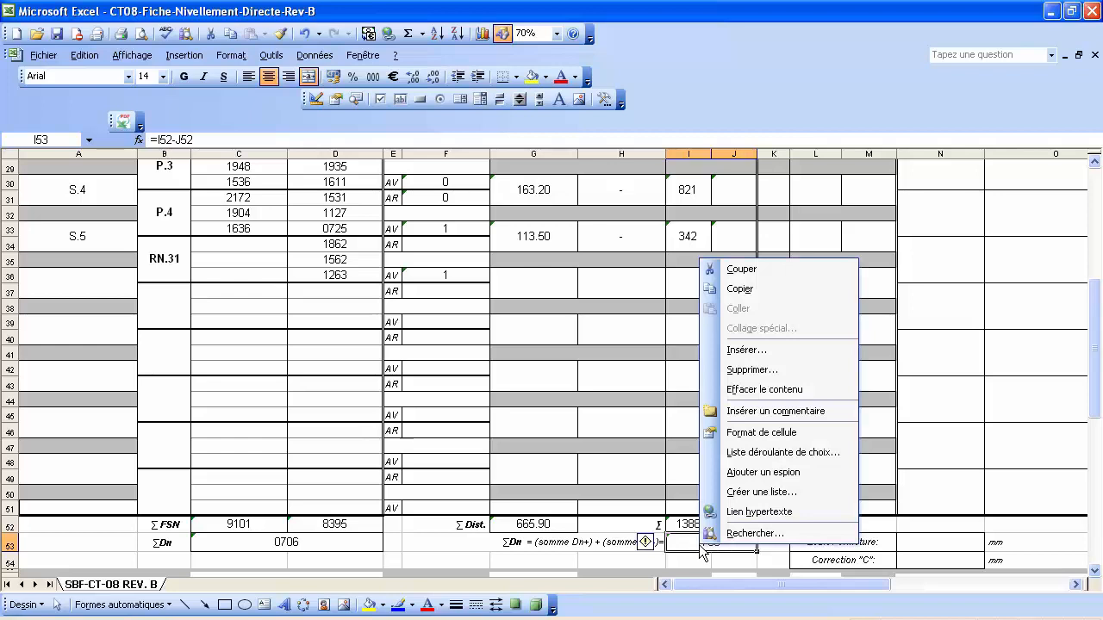
{"action": "left_click", "coordinate": [783, 432]}
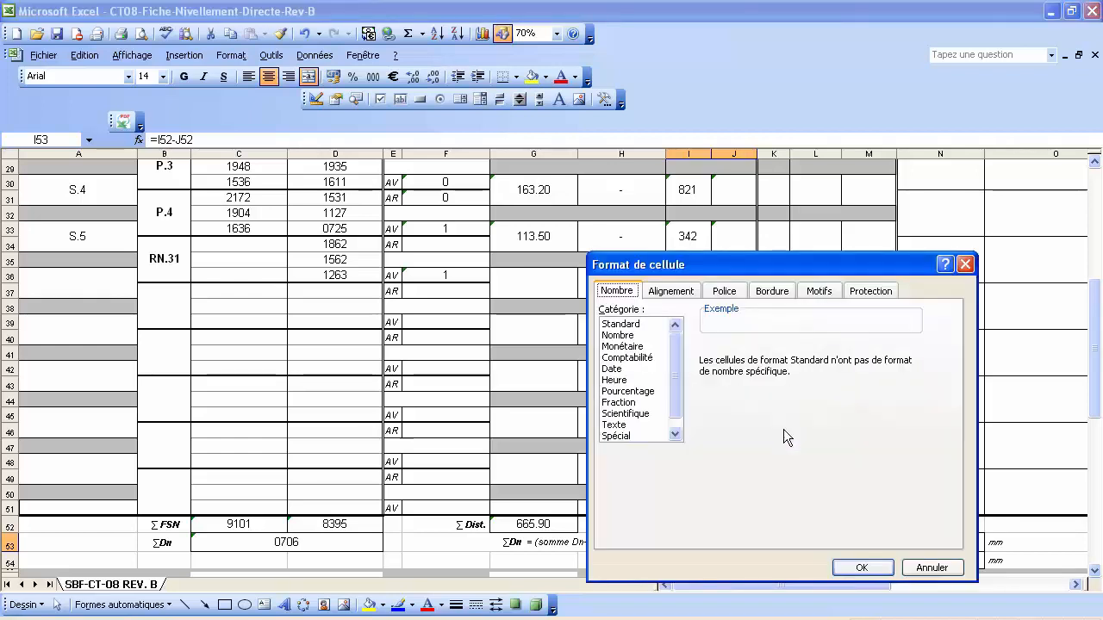
{"action": "left_click_drag", "start_coordinate": [675, 373], "coordinate": [676, 386]}
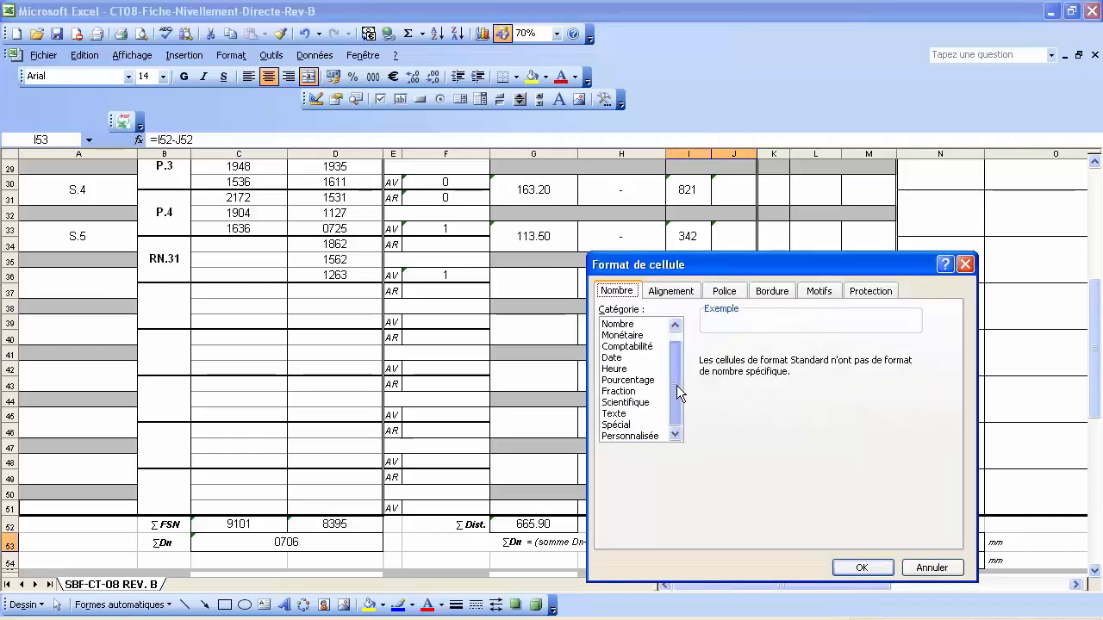
{"action": "left_click", "coordinate": [630, 436]}
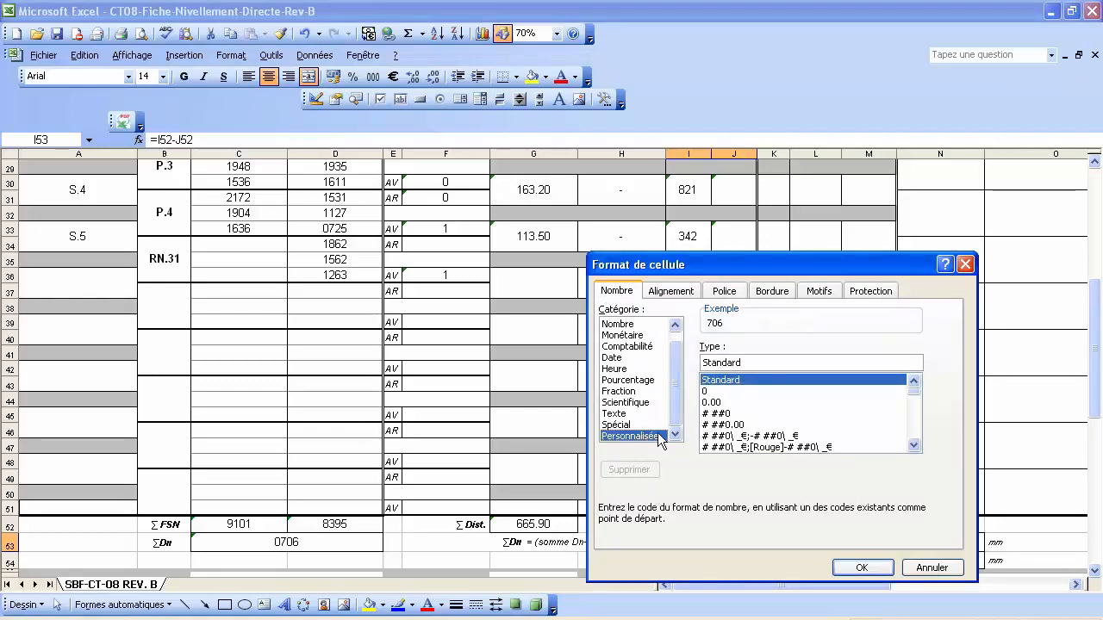
{"action": "left_click_drag", "start_coordinate": [915, 391], "coordinate": [917, 437]}
{"action": "left_click", "coordinate": [717, 446]}
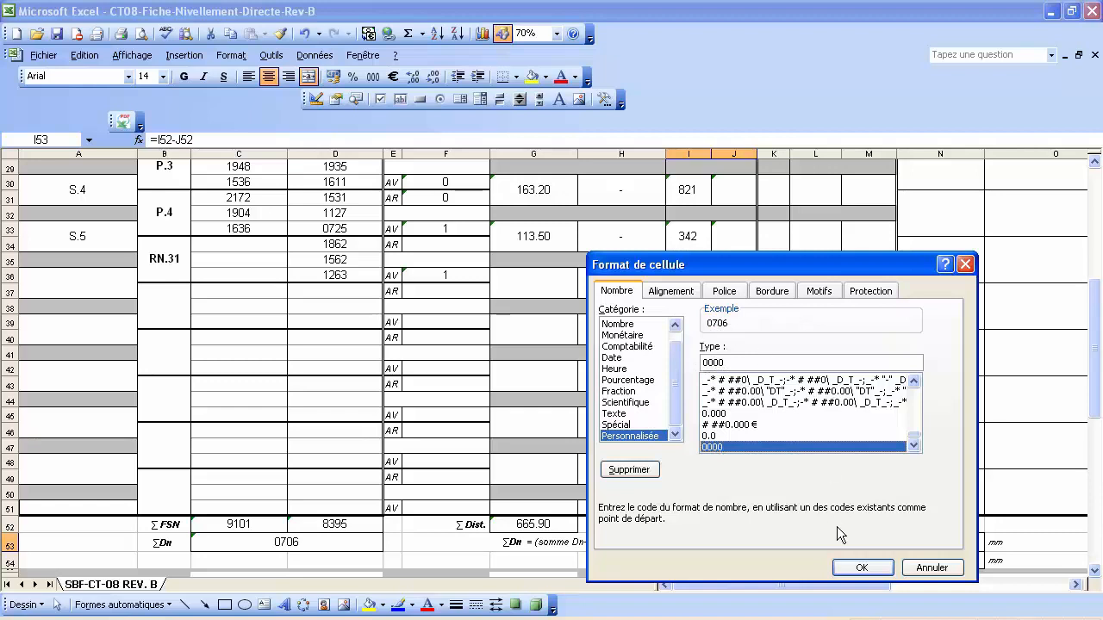
{"action": "left_click", "coordinate": [859, 569]}
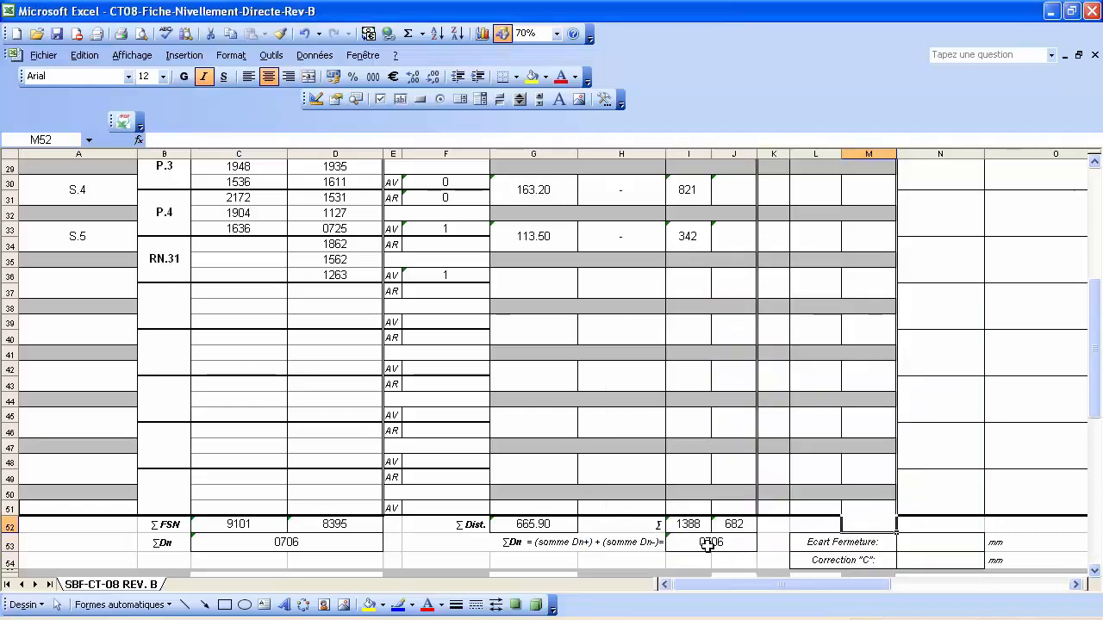
Save the levelling workbook and scroll through the sheet to review the totals.
{"action": "left_click", "coordinate": [307, 544]}
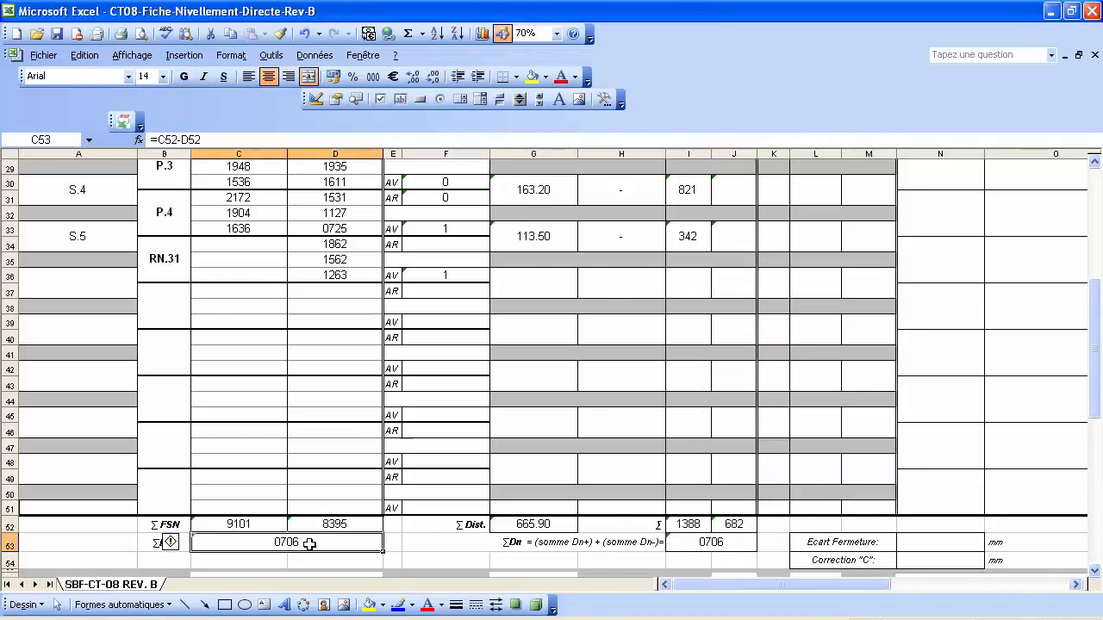
{"action": "left_click", "coordinate": [771, 543]}
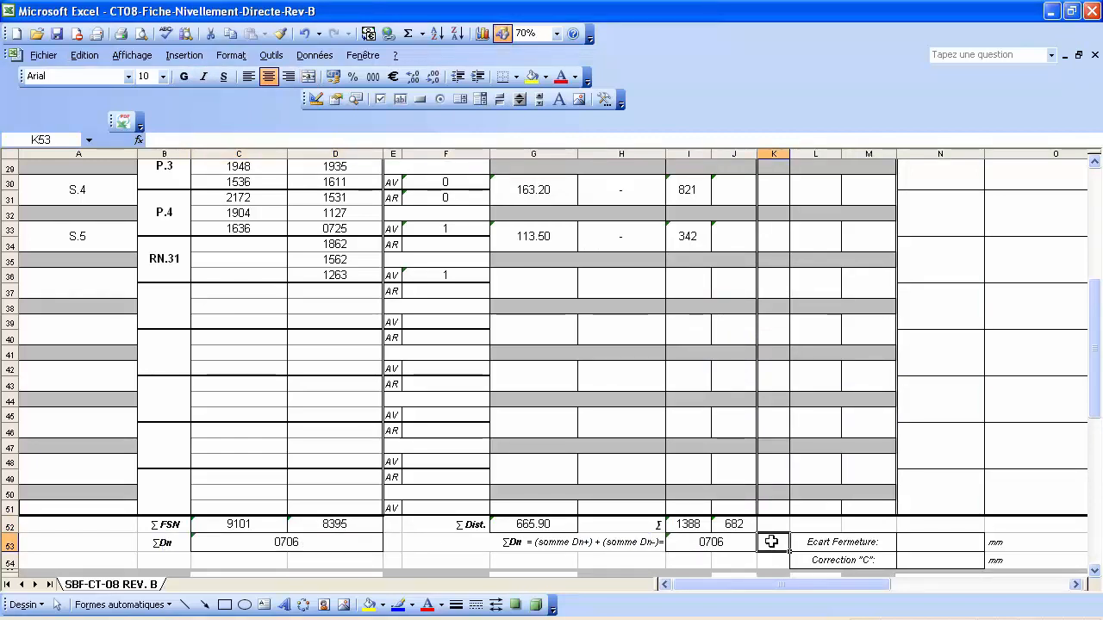
{"action": "left_click", "coordinate": [58, 36]}
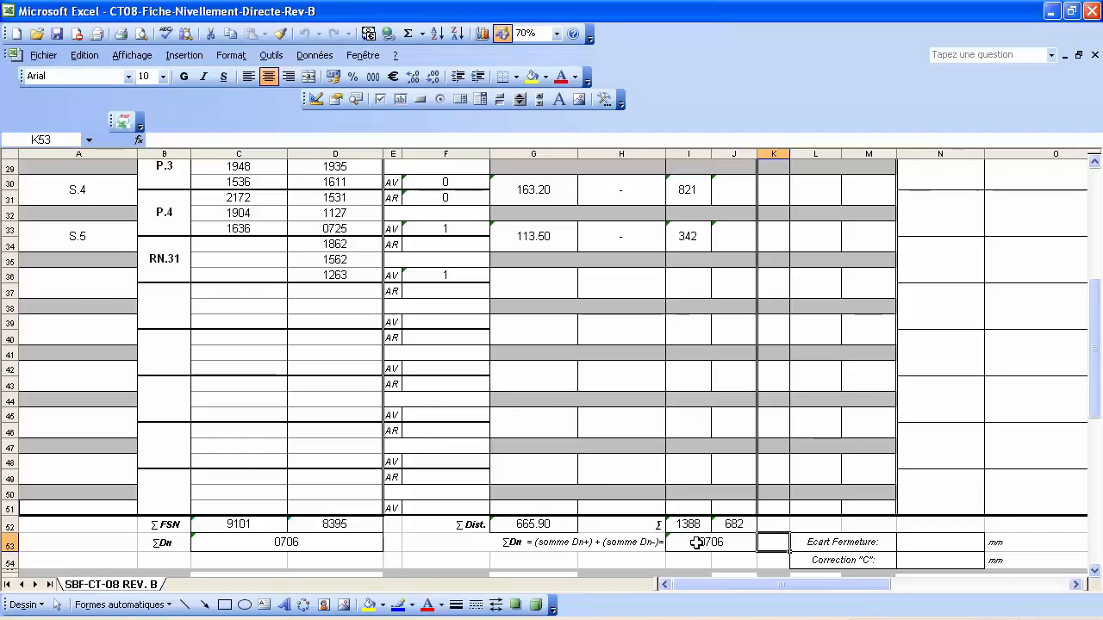
{"action": "scroll", "coordinate": [696, 543], "scroll_direction": "up", "scroll_amount": 1}
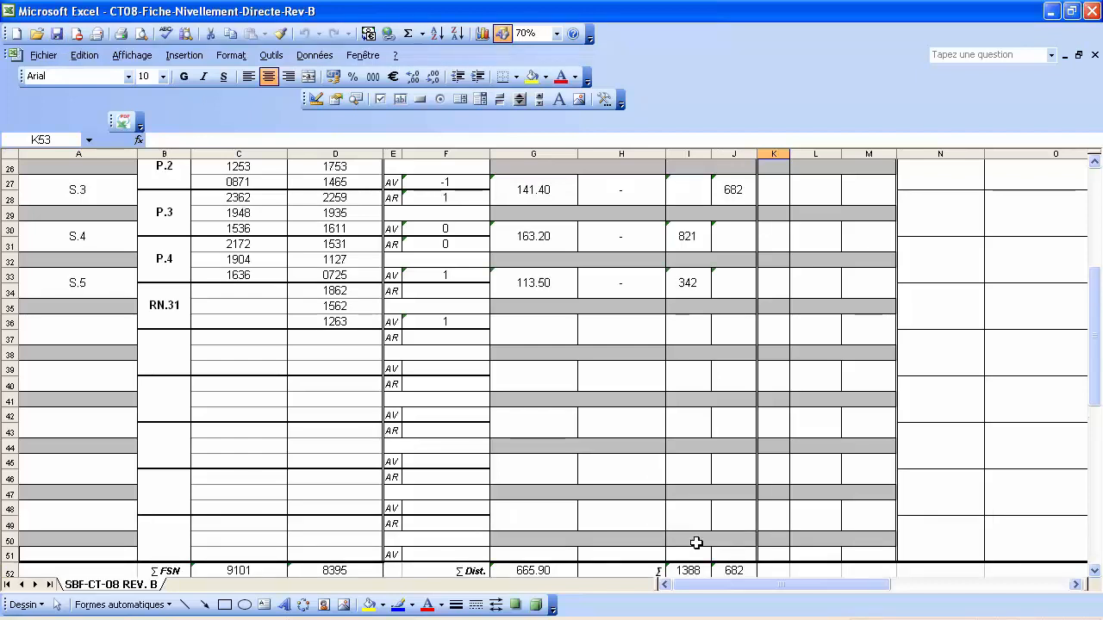
{"action": "scroll", "coordinate": [696, 543], "scroll_direction": "up", "scroll_amount": 4}
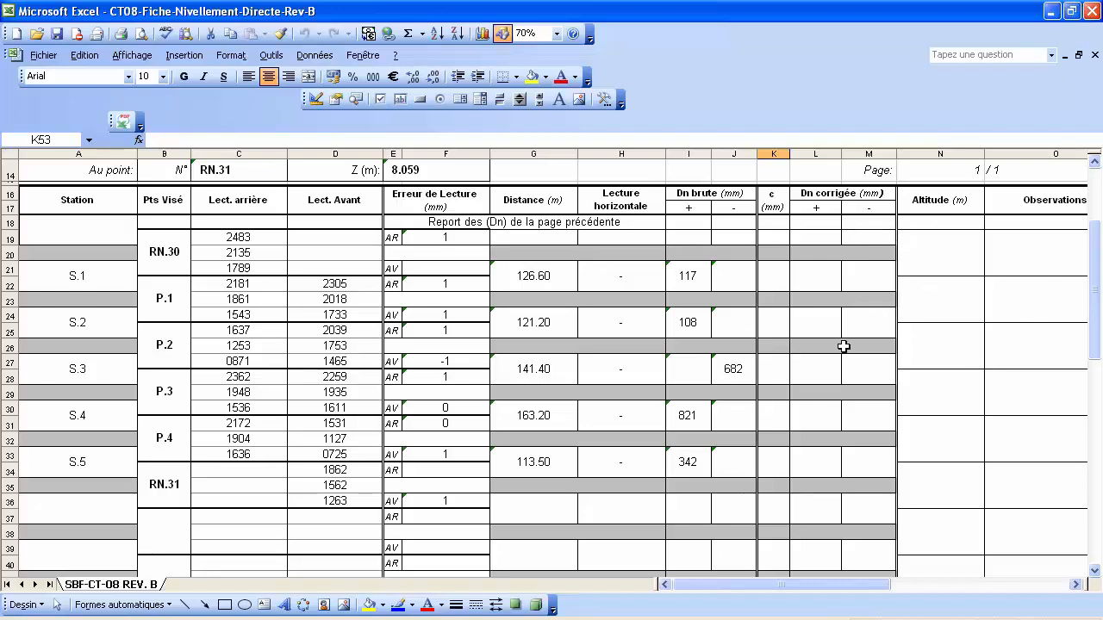
{"action": "scroll", "coordinate": [844, 347], "scroll_direction": "down", "scroll_amount": 4}
{"action": "scroll", "coordinate": [844, 346], "scroll_direction": "down", "scroll_amount": 3}
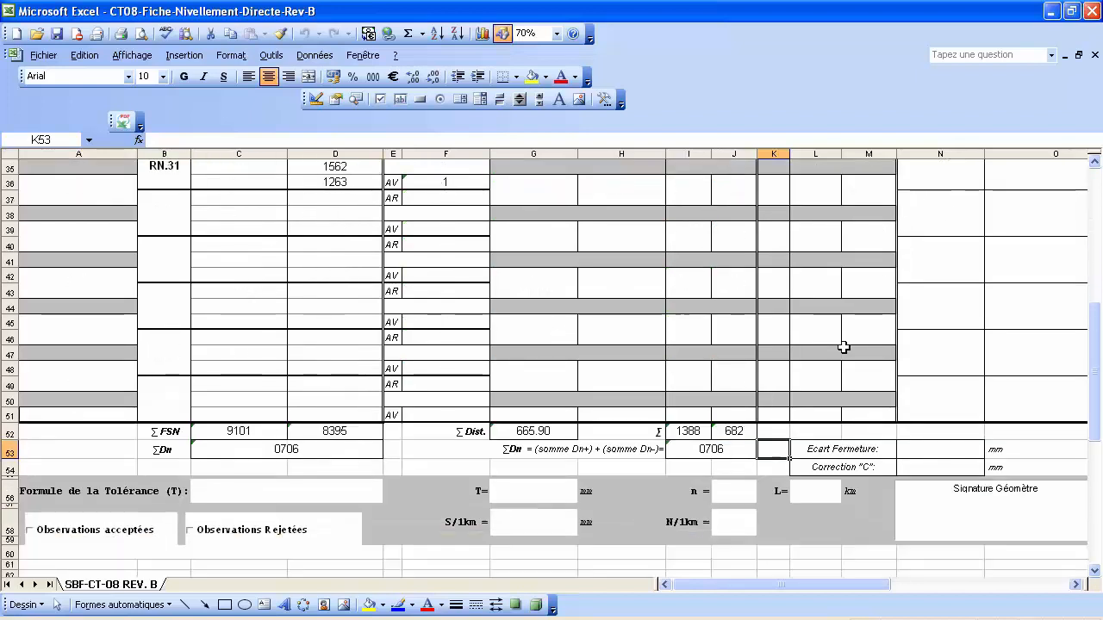
Start the N53 closure gap formula with the RN.30 altitude N8 times 1000.
{"action": "left_click", "coordinate": [942, 447]}
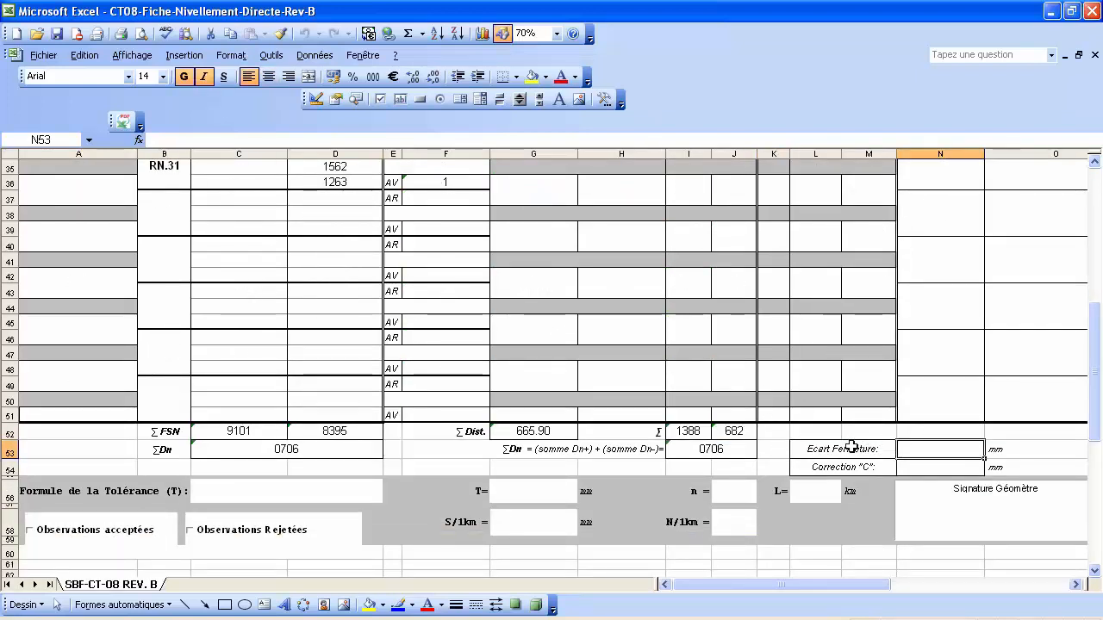
{"action": "scroll", "coordinate": [901, 448], "scroll_direction": "up", "scroll_amount": 2}
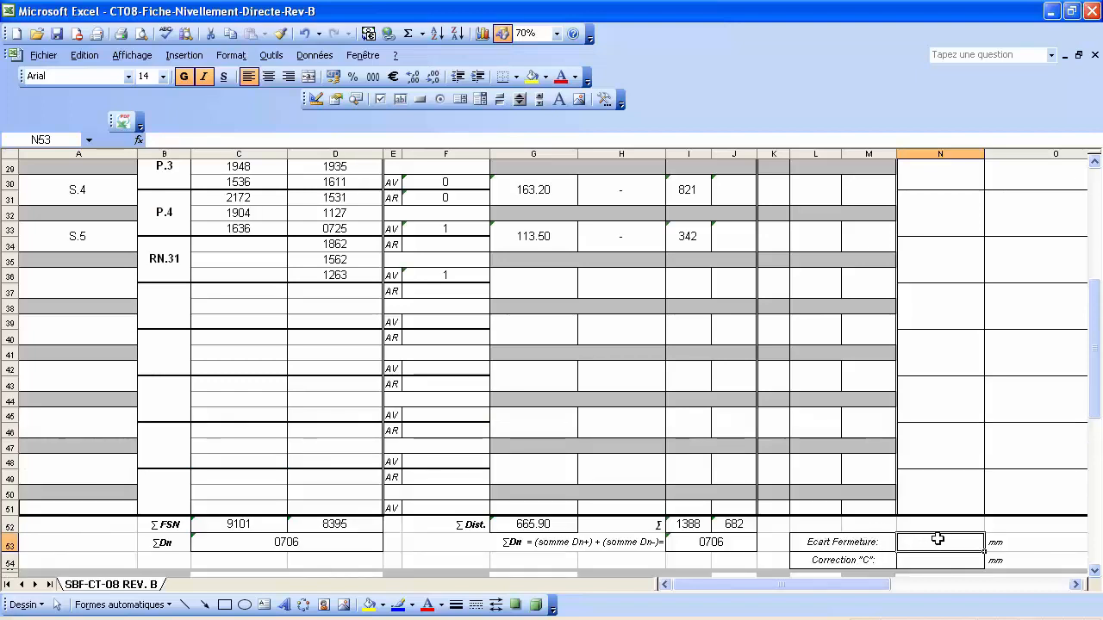
{"action": "type", "text": "="}
{"action": "scroll", "coordinate": [943, 539], "scroll_direction": "up", "scroll_amount": 1}
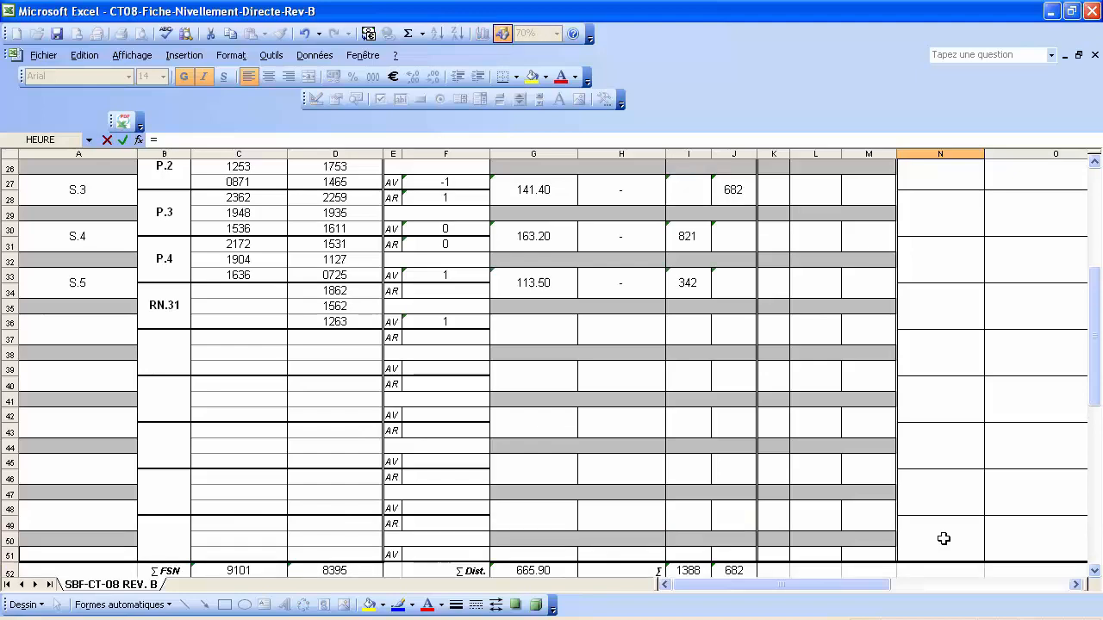
{"action": "scroll", "coordinate": [943, 538], "scroll_direction": "up", "scroll_amount": 7}
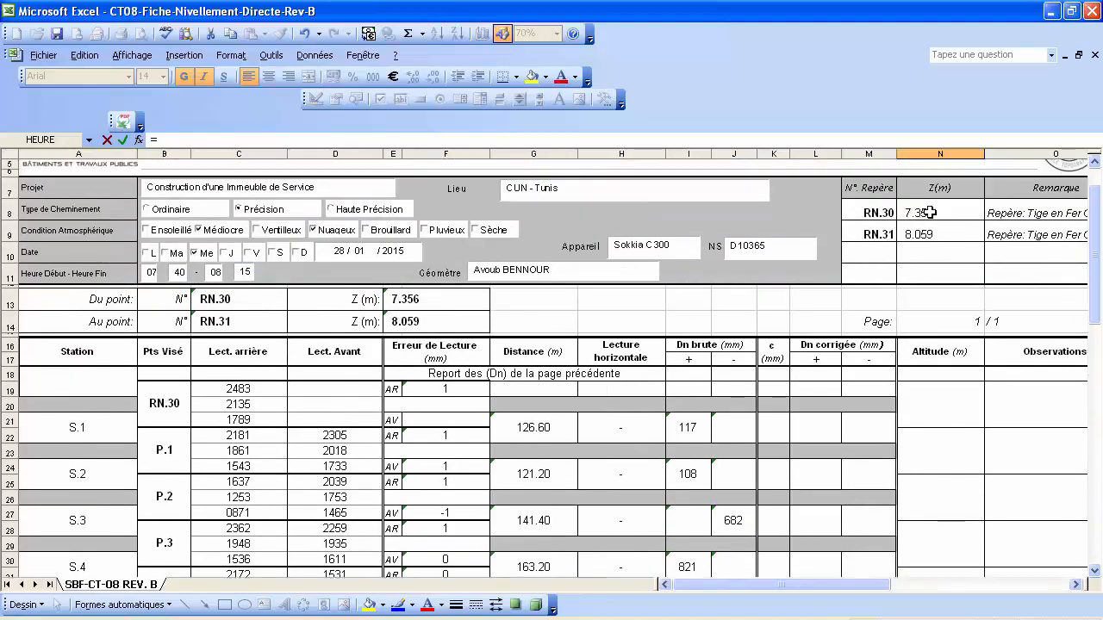
{"action": "left_click", "coordinate": [931, 212]}
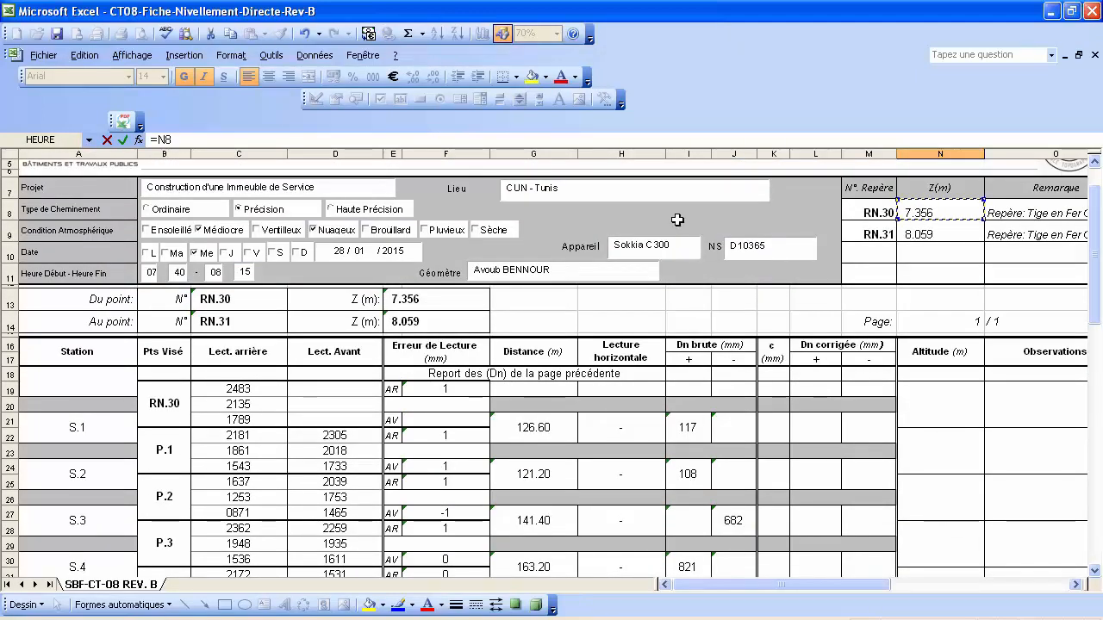
{"action": "left_click", "coordinate": [189, 140]}
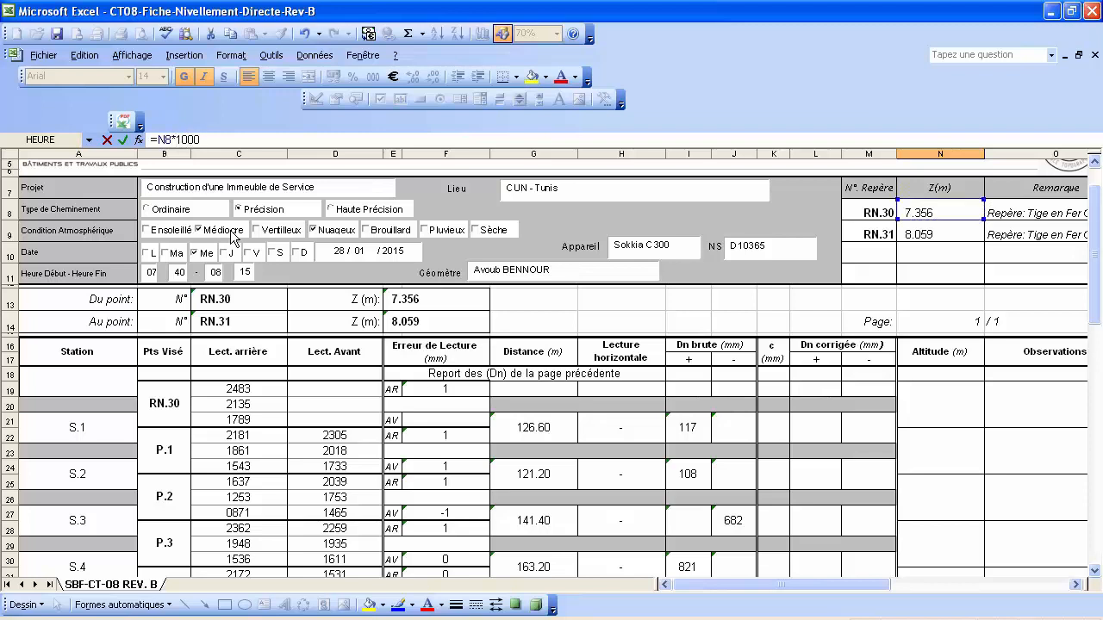
{"action": "type", "text": "*1000"}
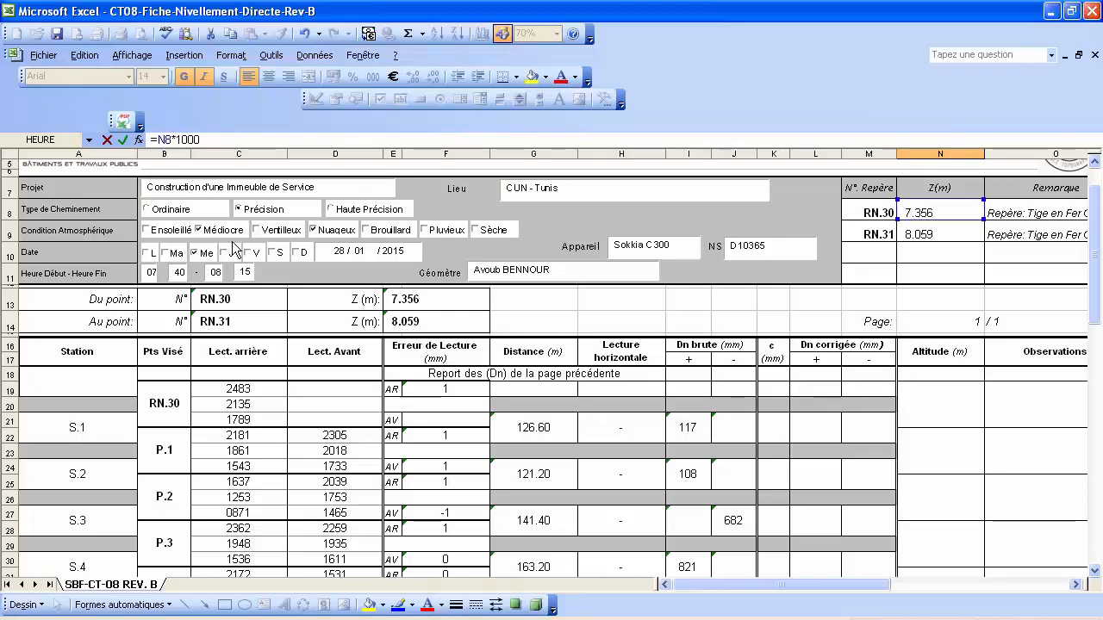
{"action": "type", "text": "+"}
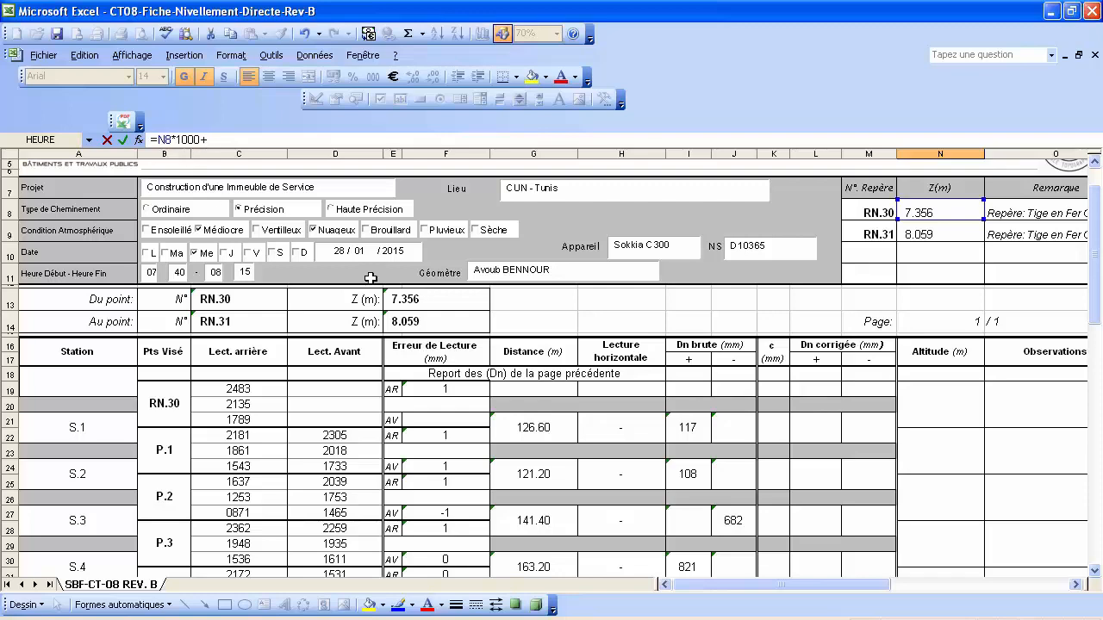
Finish the formula as =N8*1000+I53-N9*1000 and commit it.
{"action": "scroll", "coordinate": [443, 324], "scroll_direction": "down", "scroll_amount": 9}
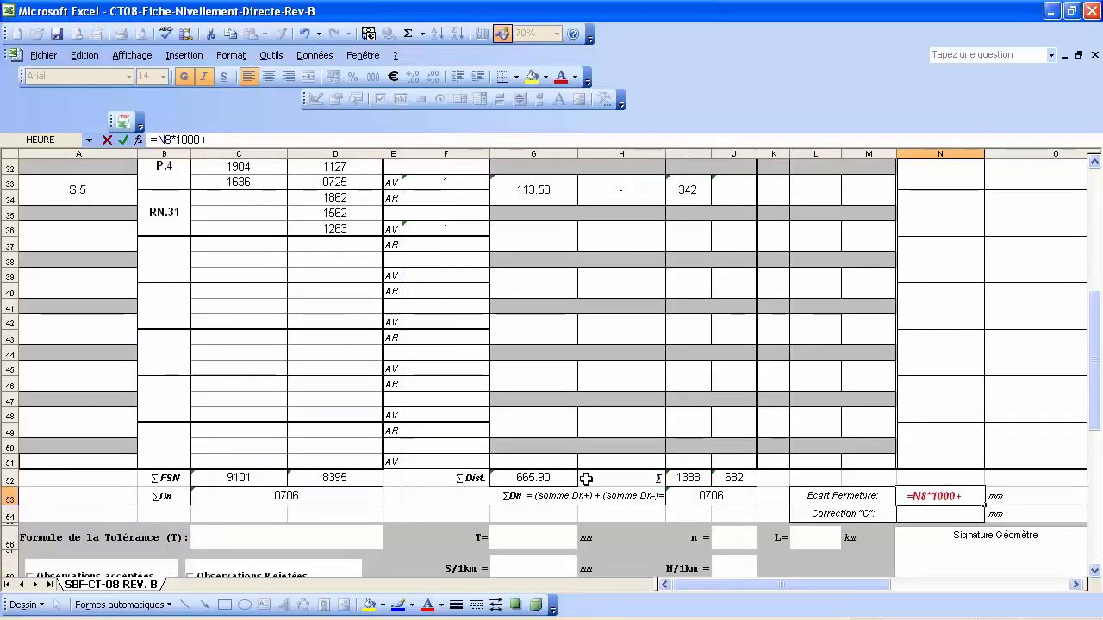
{"action": "left_click", "coordinate": [709, 496]}
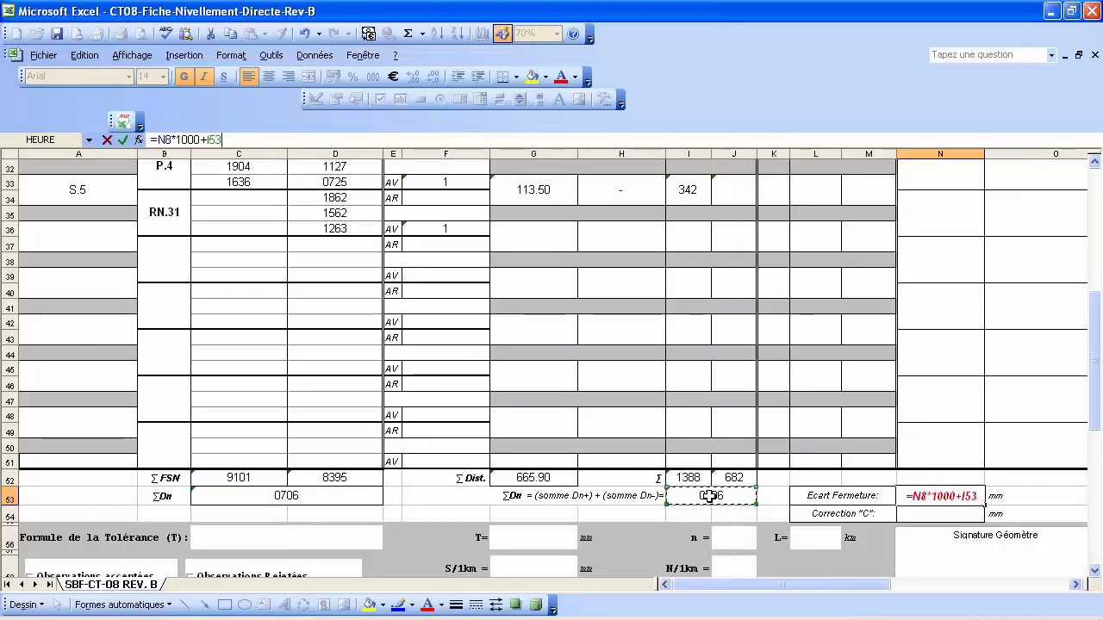
{"action": "type", "text": "-"}
{"action": "scroll", "coordinate": [708, 497], "scroll_direction": "up", "scroll_amount": 7}
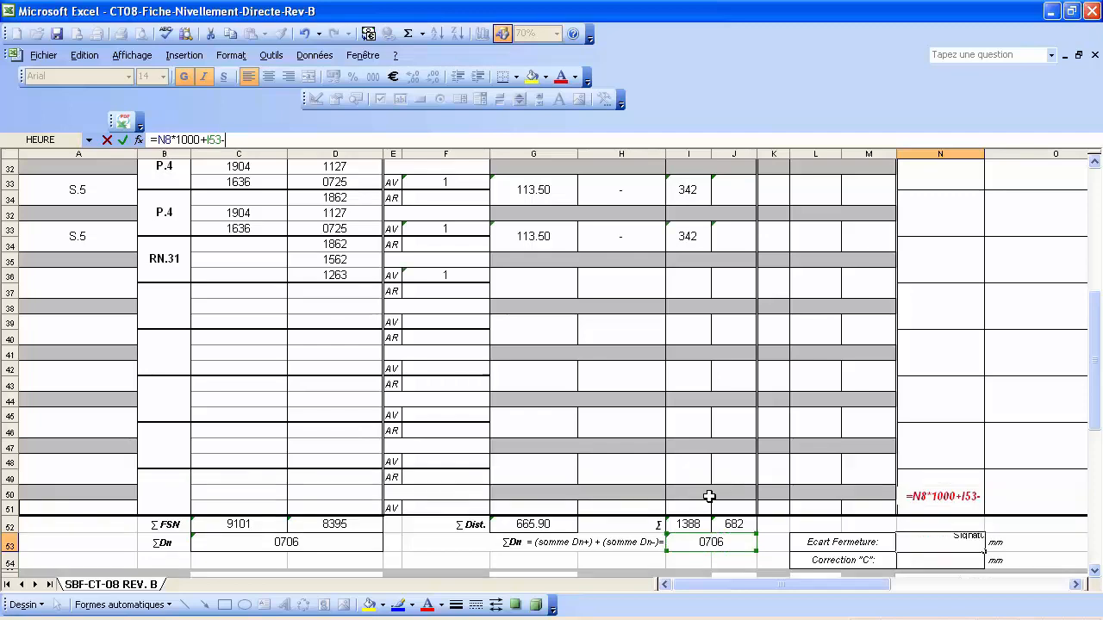
{"action": "scroll", "coordinate": [709, 497], "scroll_direction": "up", "scroll_amount": 3}
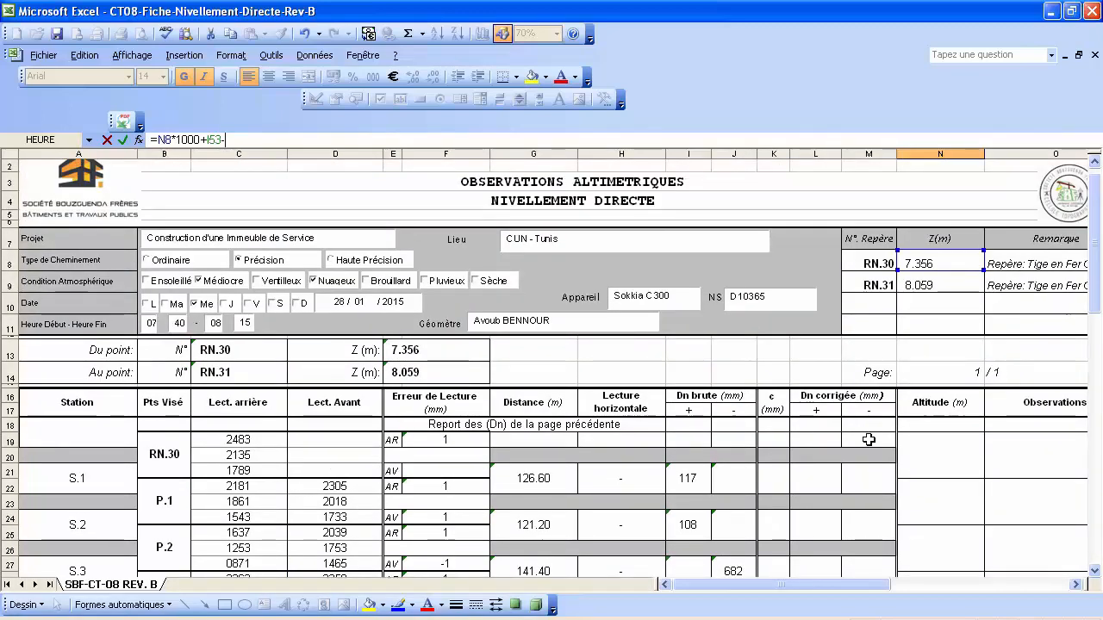
{"action": "left_click", "coordinate": [933, 286]}
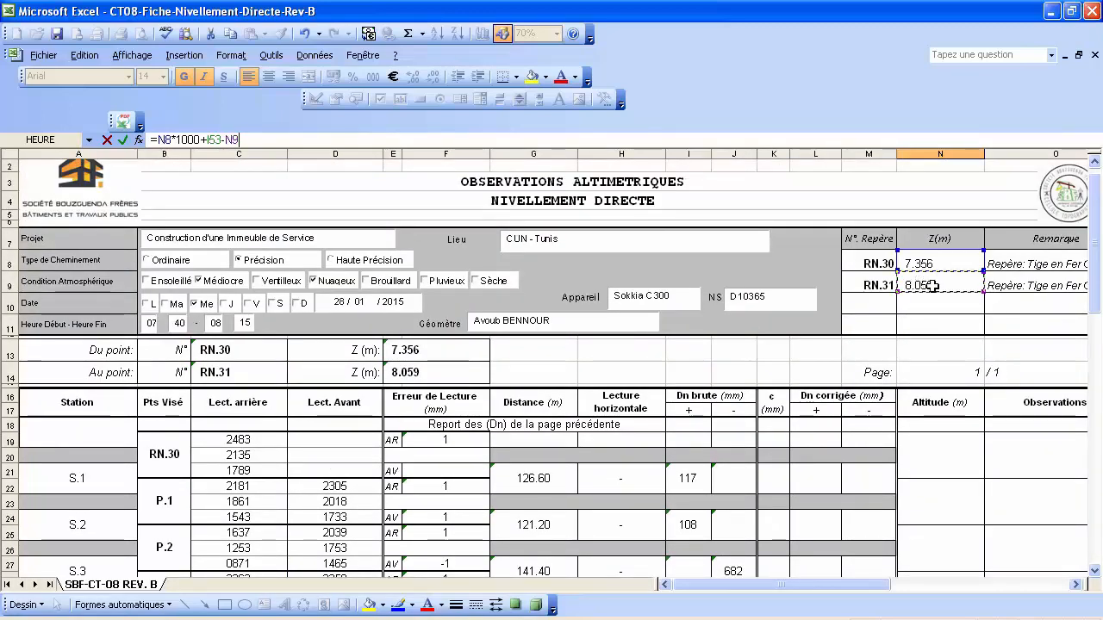
{"action": "type", "text": "*10"}
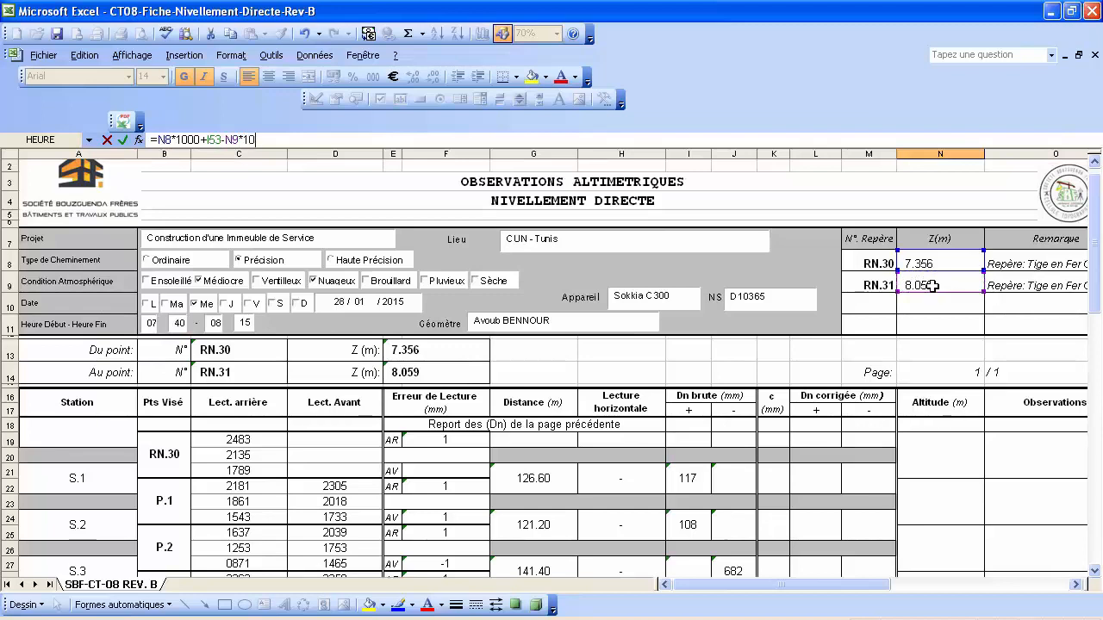
{"action": "type", "text": "00"}
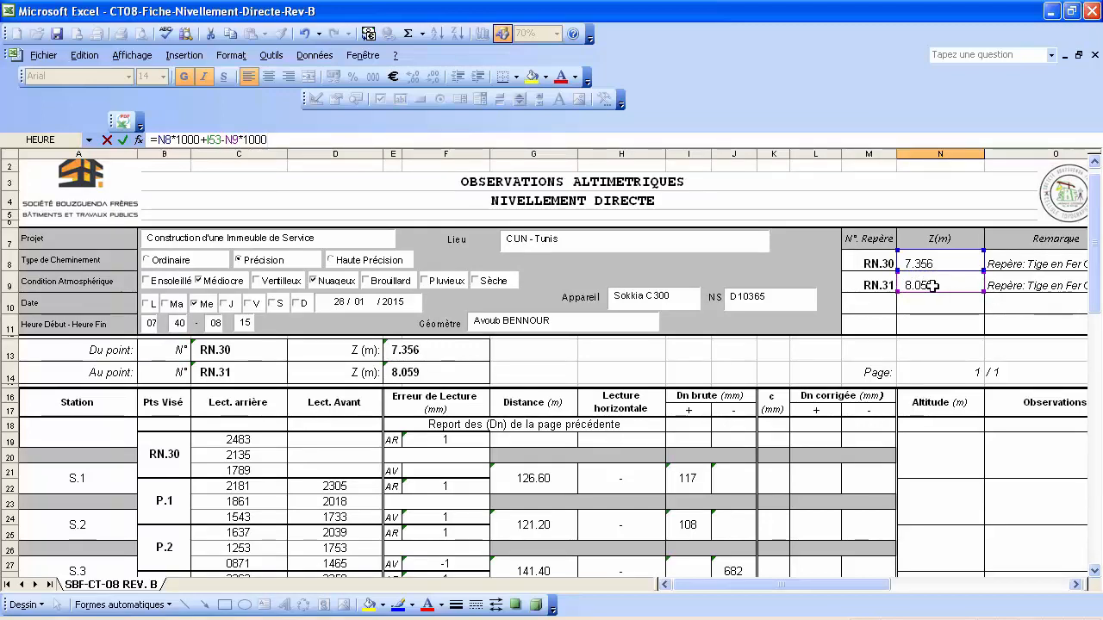
{"action": "key", "text": "Return"}
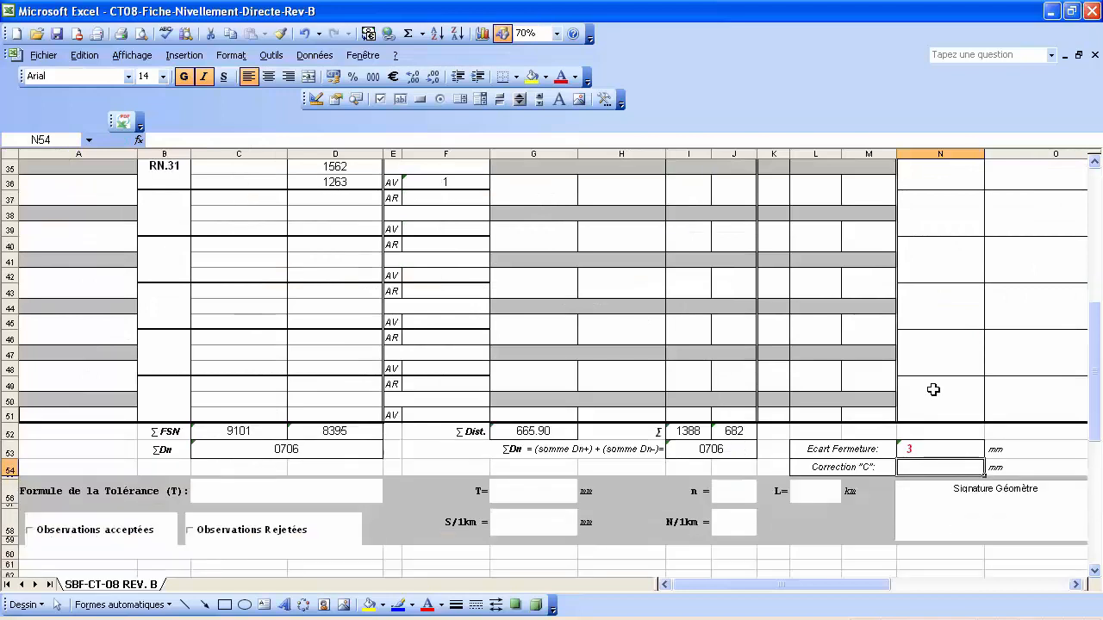
Count the stations on the form by going through S.1 to S.5.
{"action": "scroll", "coordinate": [931, 383], "scroll_direction": "down", "scroll_amount": 2}
{"action": "left_click", "coordinate": [738, 490]}
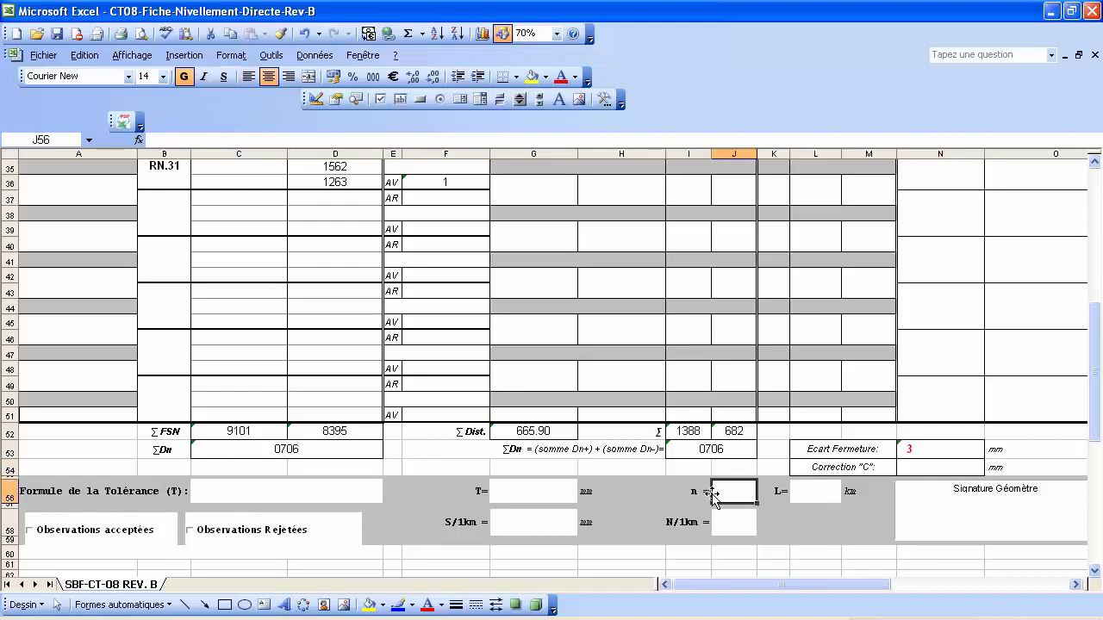
{"action": "scroll", "coordinate": [137, 374], "scroll_direction": "up", "scroll_amount": 5}
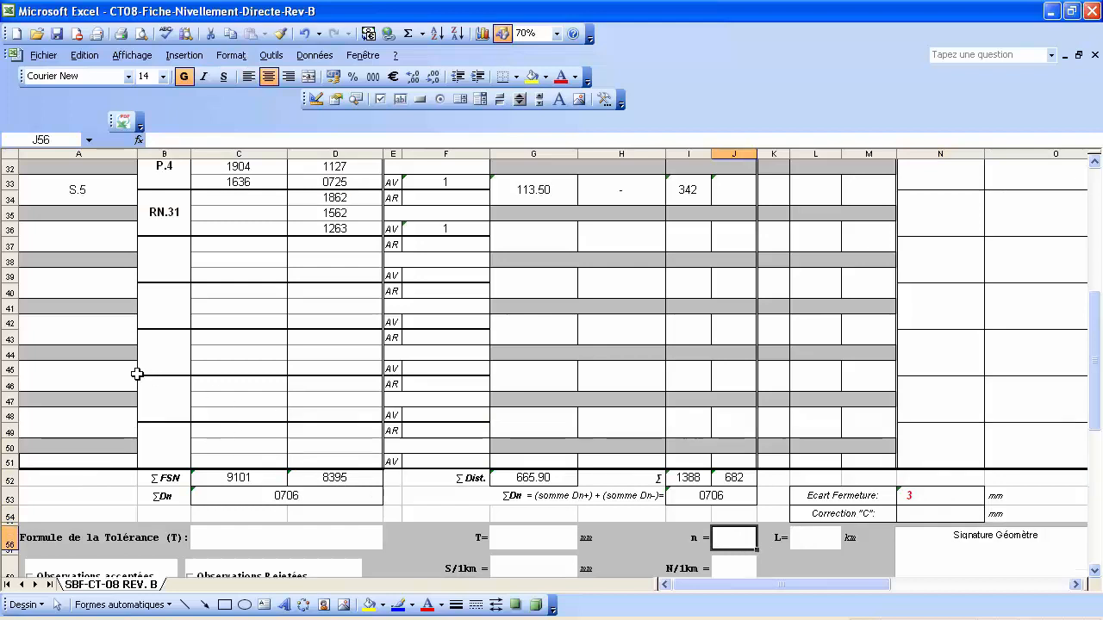
{"action": "scroll", "coordinate": [137, 374], "scroll_direction": "up", "scroll_amount": 1}
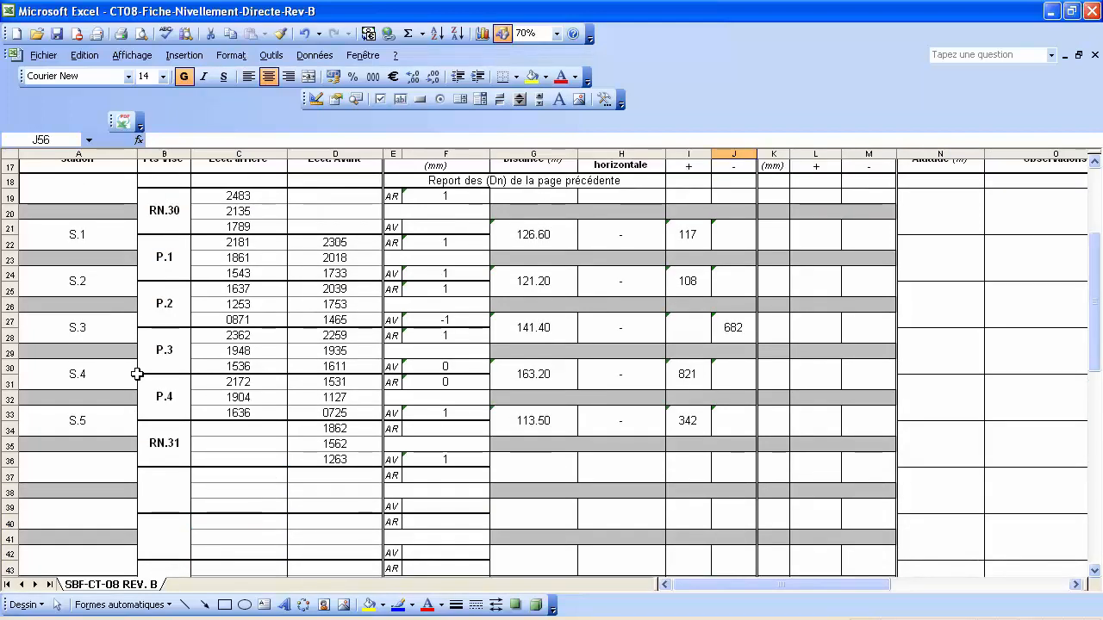
{"action": "left_click", "coordinate": [83, 236]}
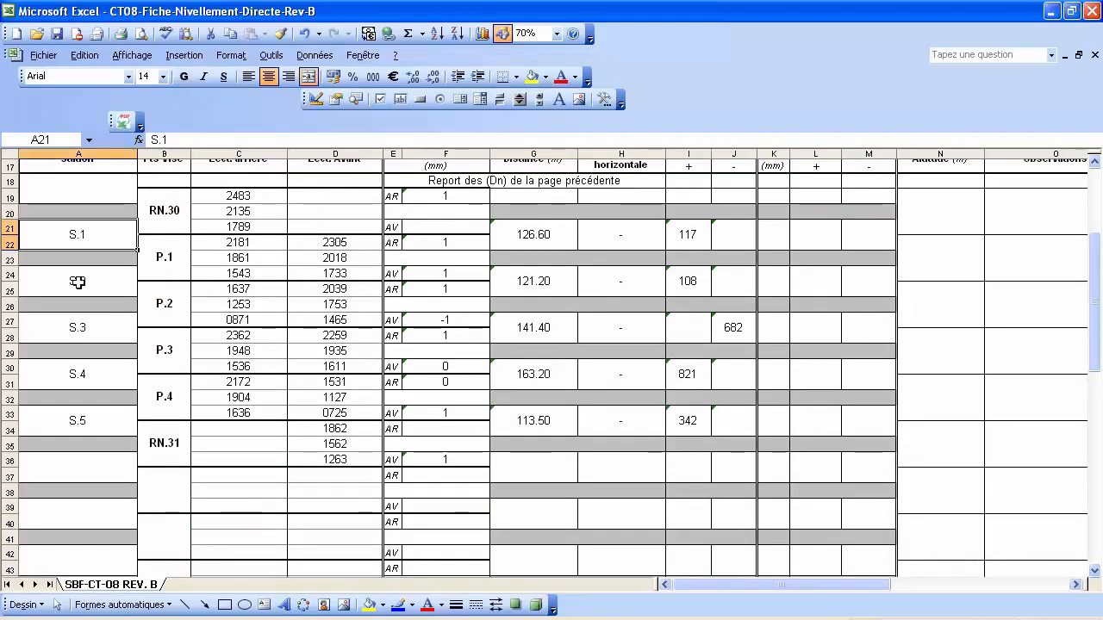
{"action": "left_click", "coordinate": [78, 282]}
{"action": "left_click", "coordinate": [79, 325]}
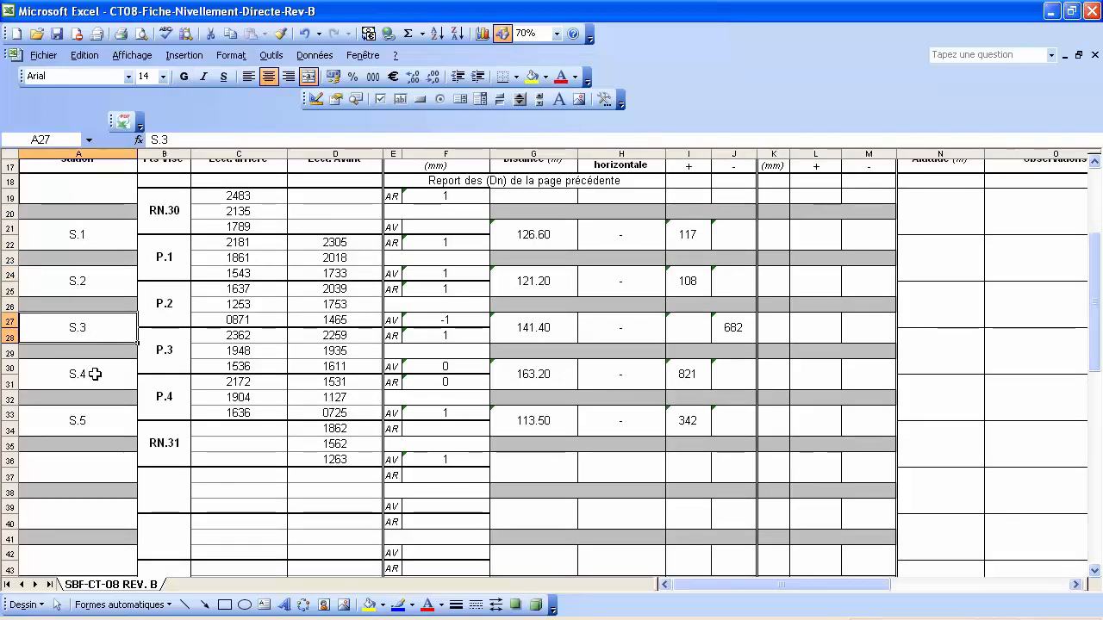
{"action": "left_click", "coordinate": [95, 374]}
{"action": "left_click", "coordinate": [97, 420]}
Enter 5 as the station count in the n = cell J56.
{"action": "scroll", "coordinate": [272, 384], "scroll_direction": "down", "scroll_amount": 5}
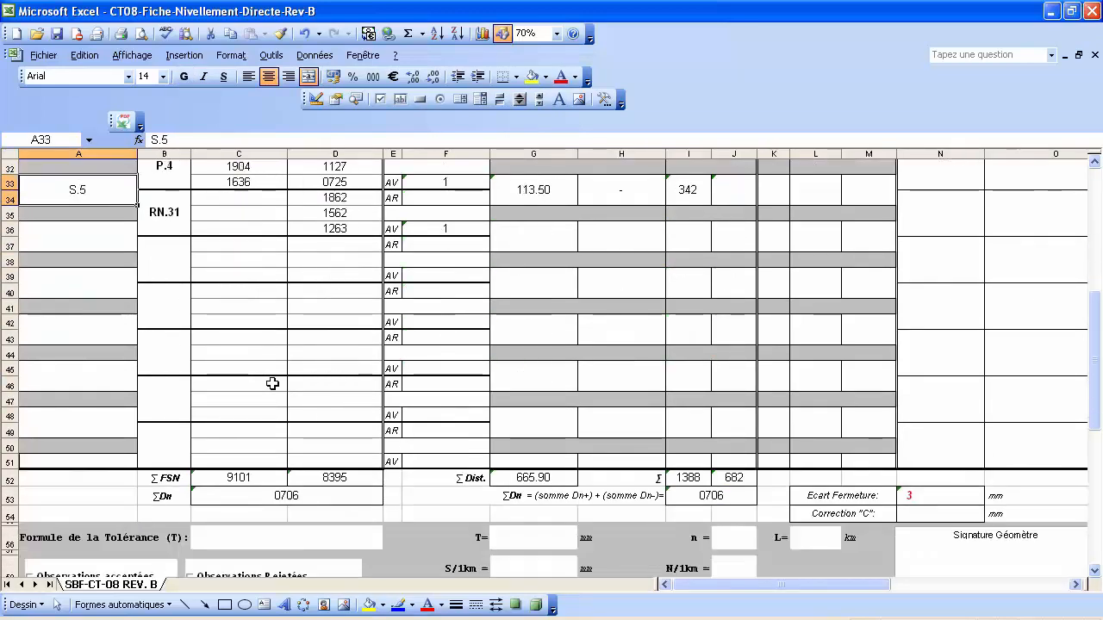
{"action": "scroll", "coordinate": [273, 383], "scroll_direction": "down", "scroll_amount": 1}
{"action": "left_click", "coordinate": [732, 489]}
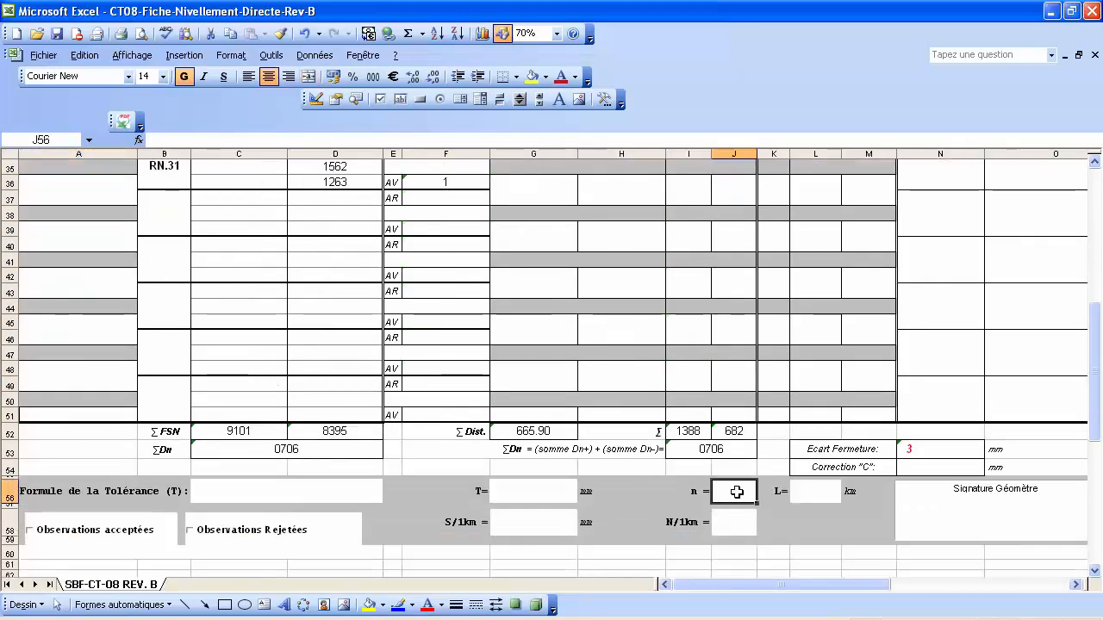
{"action": "type", "text": "5"}
{"action": "key", "text": "Return"}
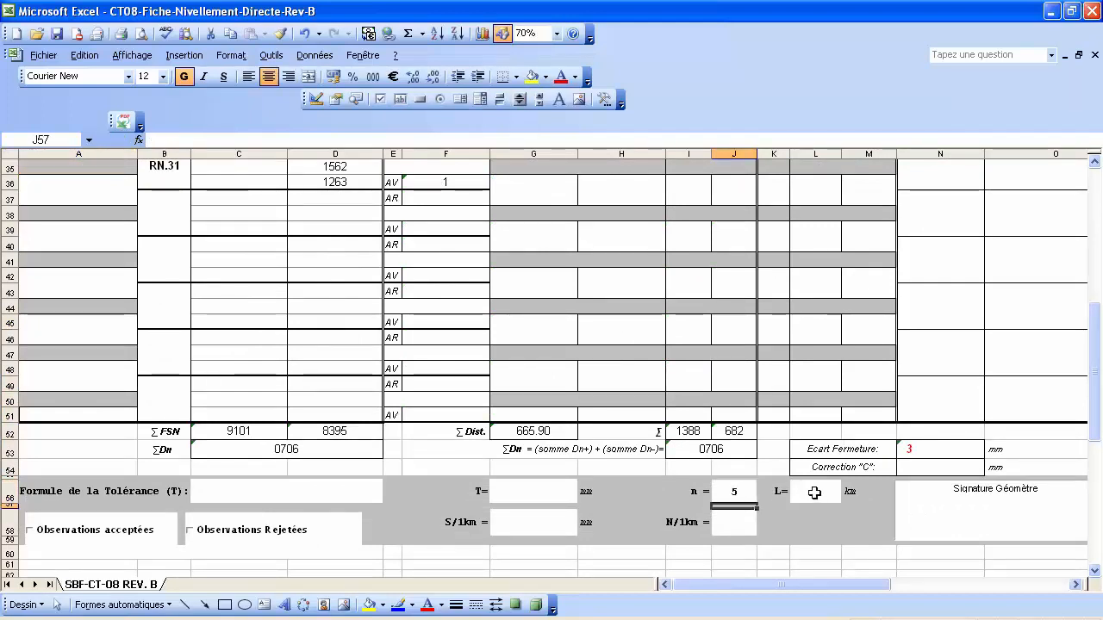
Enter =G52/1000 in L56 so the length shows 0.67 km.
{"action": "left_click", "coordinate": [814, 492]}
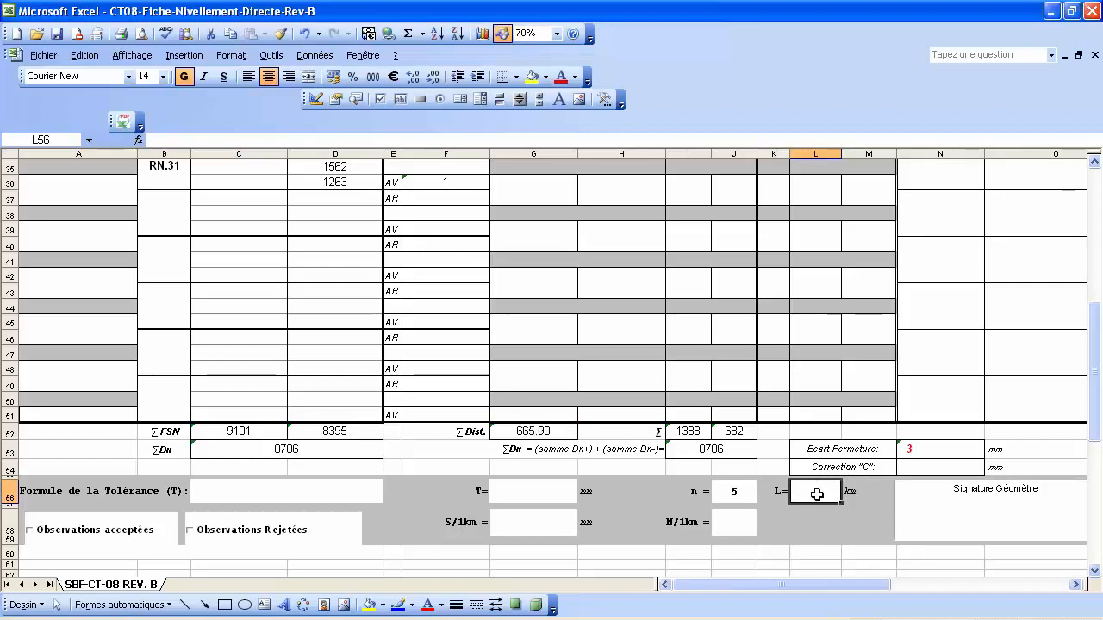
{"action": "type", "text": "="}
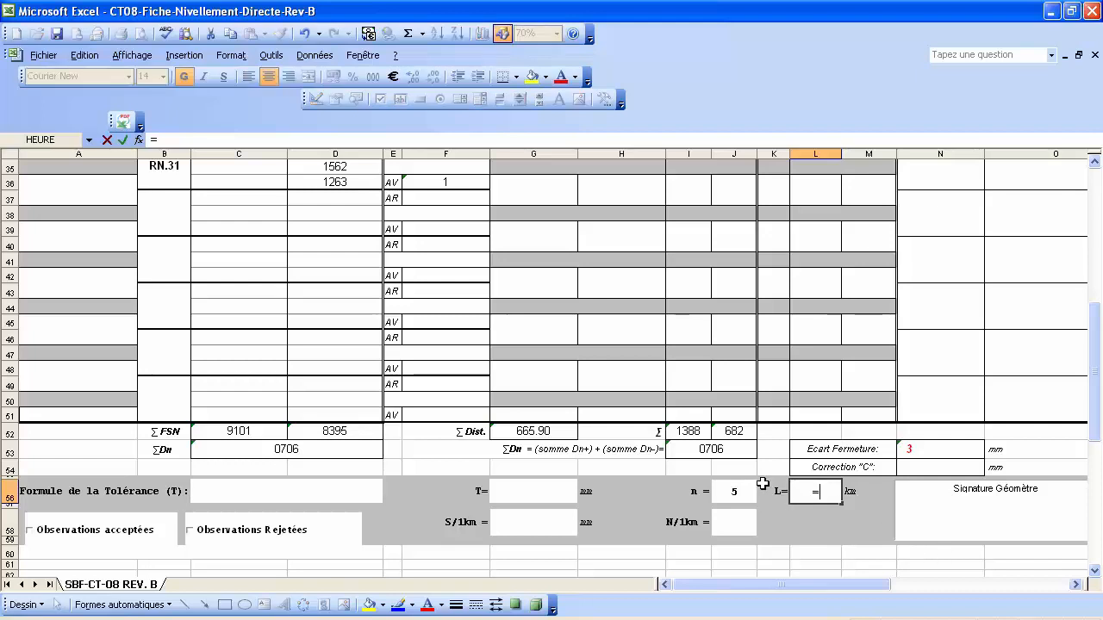
{"action": "left_click", "coordinate": [550, 434]}
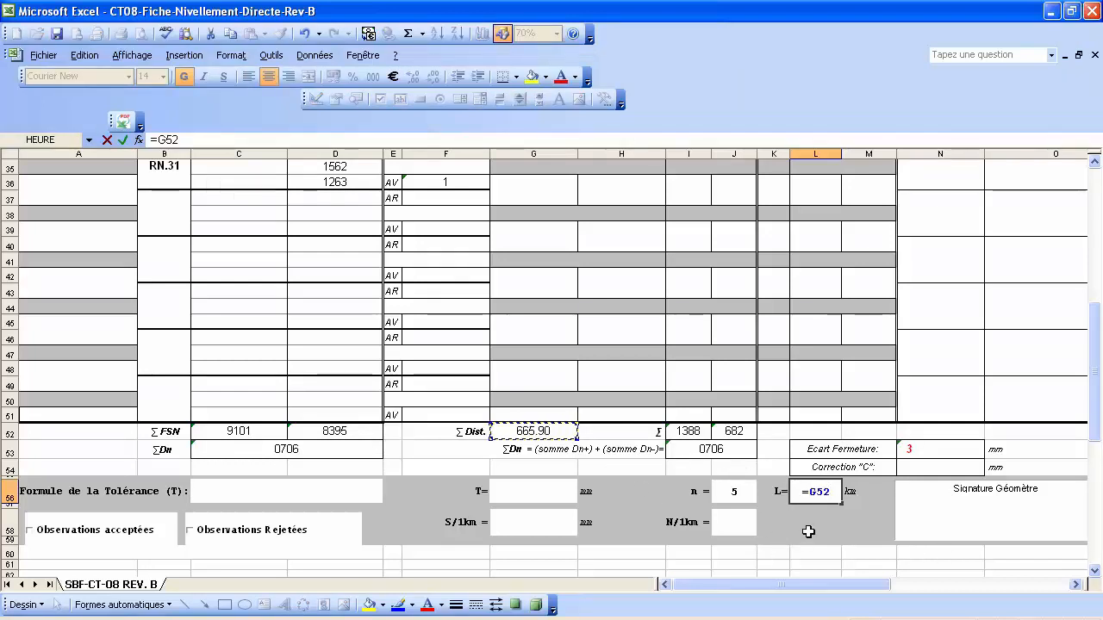
{"action": "type", "text": "/1000"}
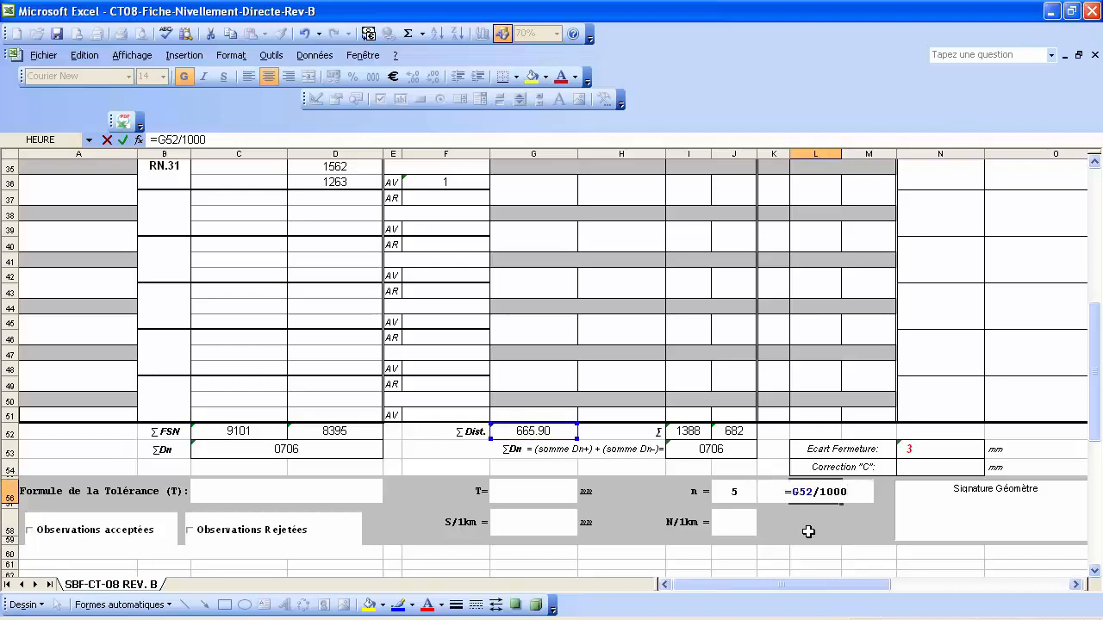
{"action": "key", "text": "Return"}
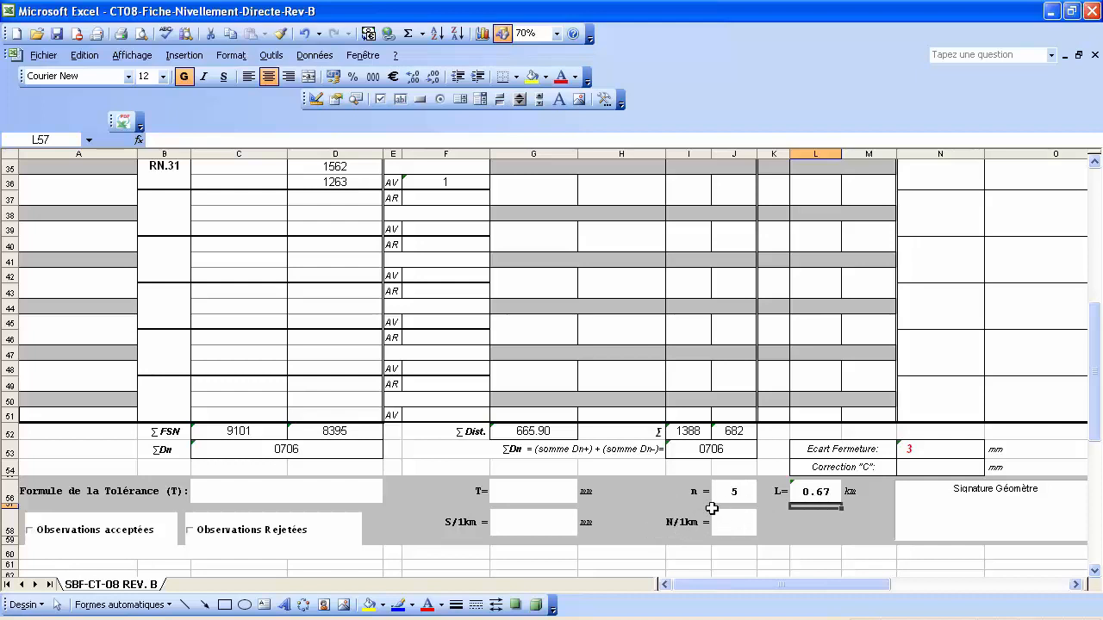
Enter =J56/L56 in the N/1km cell J58 to get stations per kilometre.
{"action": "left_click", "coordinate": [735, 523]}
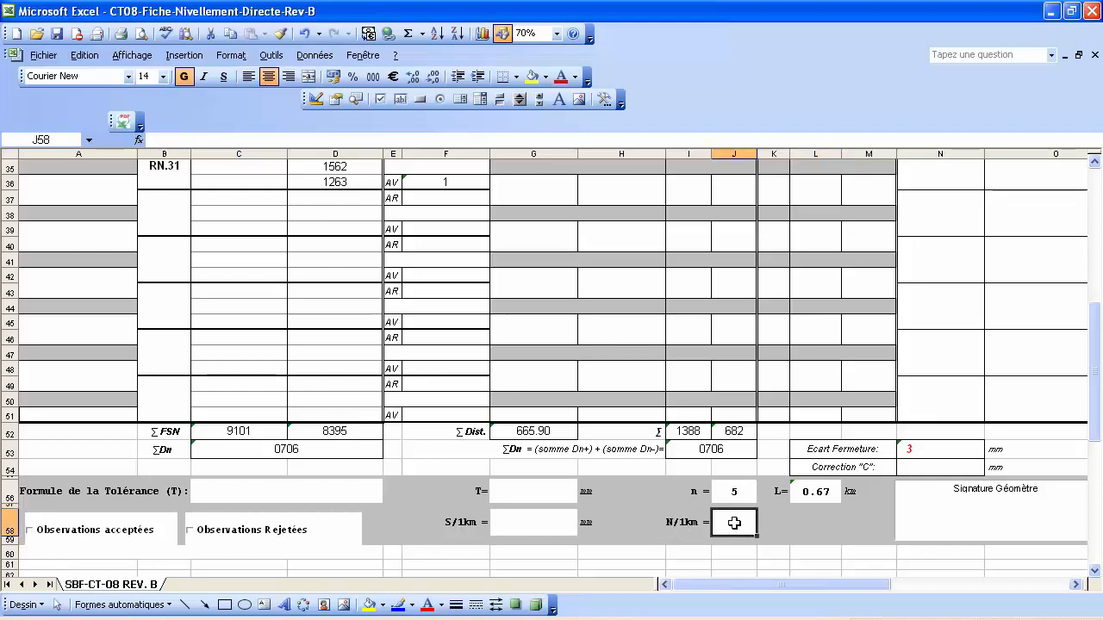
{"action": "type", "text": "="}
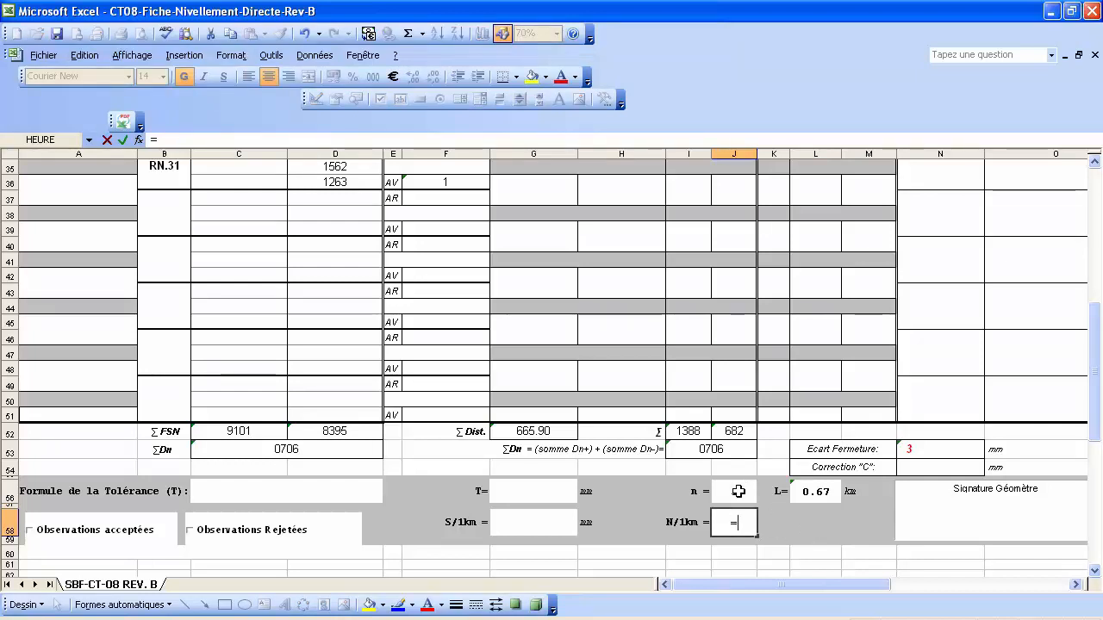
{"action": "left_click", "coordinate": [739, 491]}
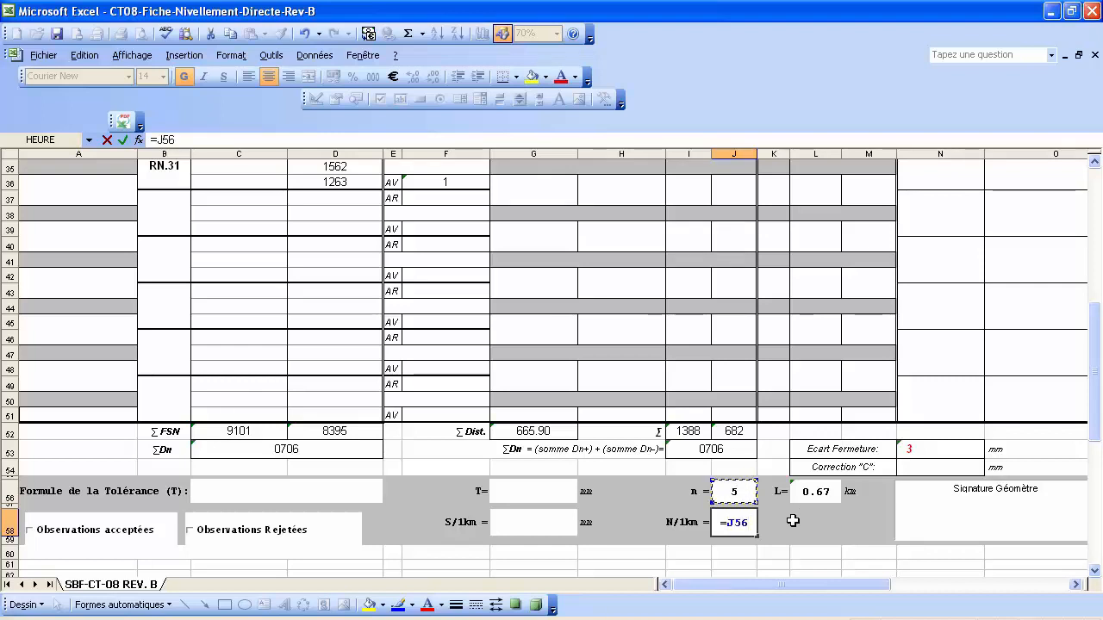
{"action": "type", "text": "/"}
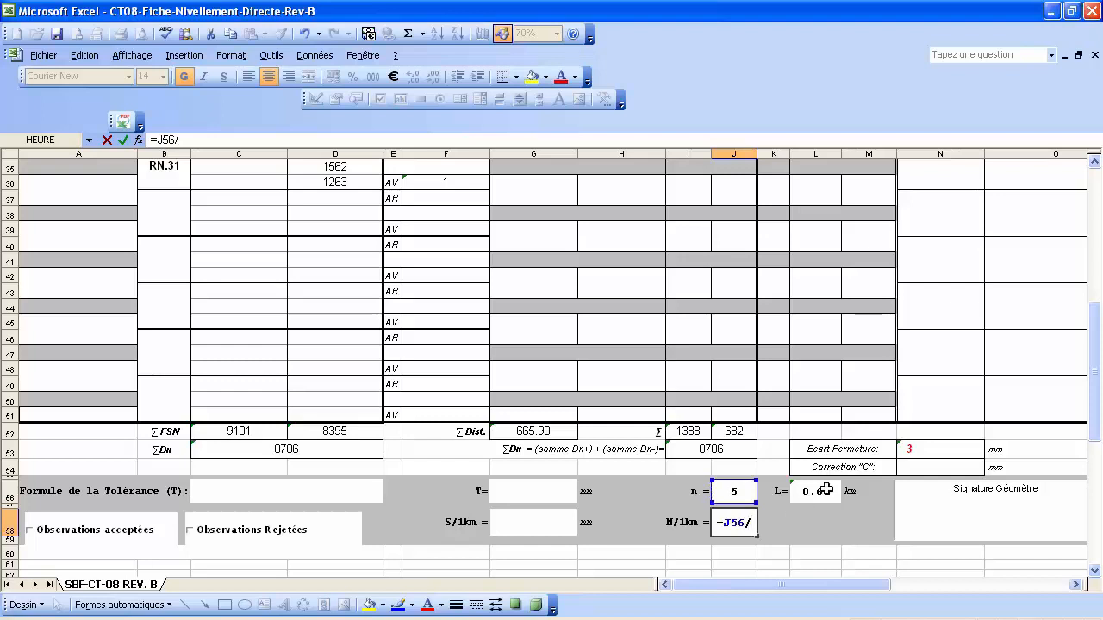
{"action": "left_click", "coordinate": [819, 491]}
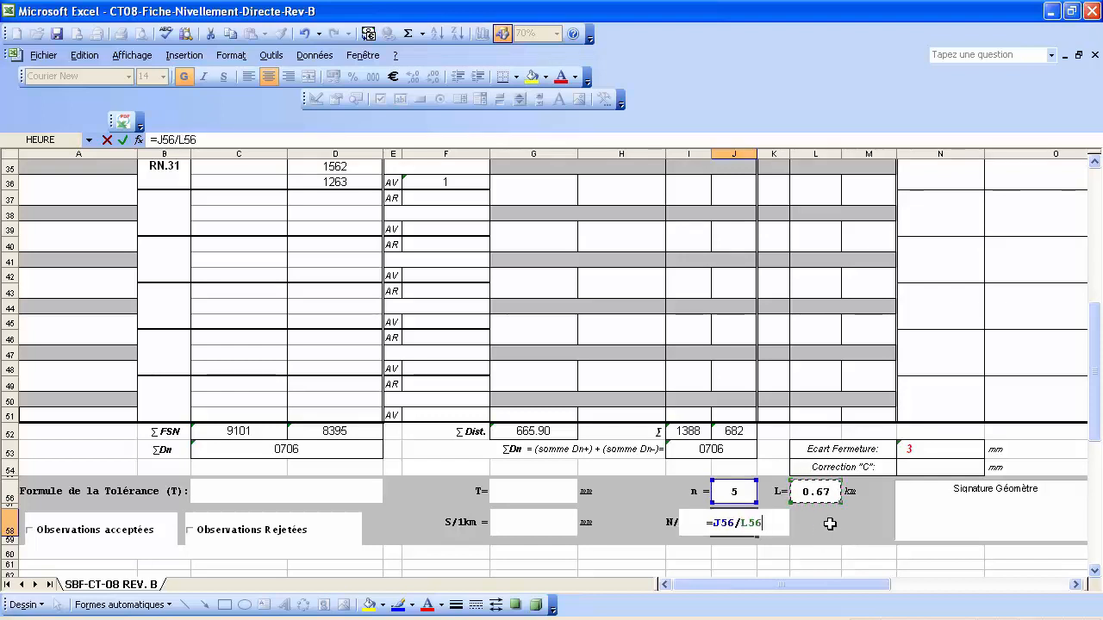
{"action": "key", "text": "Return"}
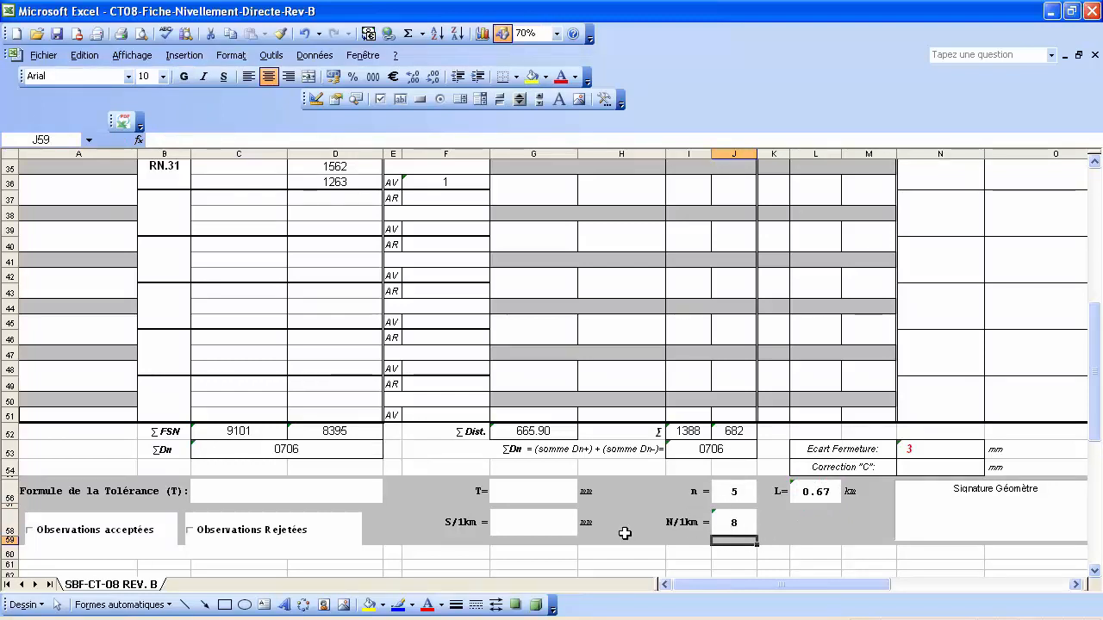
{"action": "left_click", "coordinate": [256, 489]}
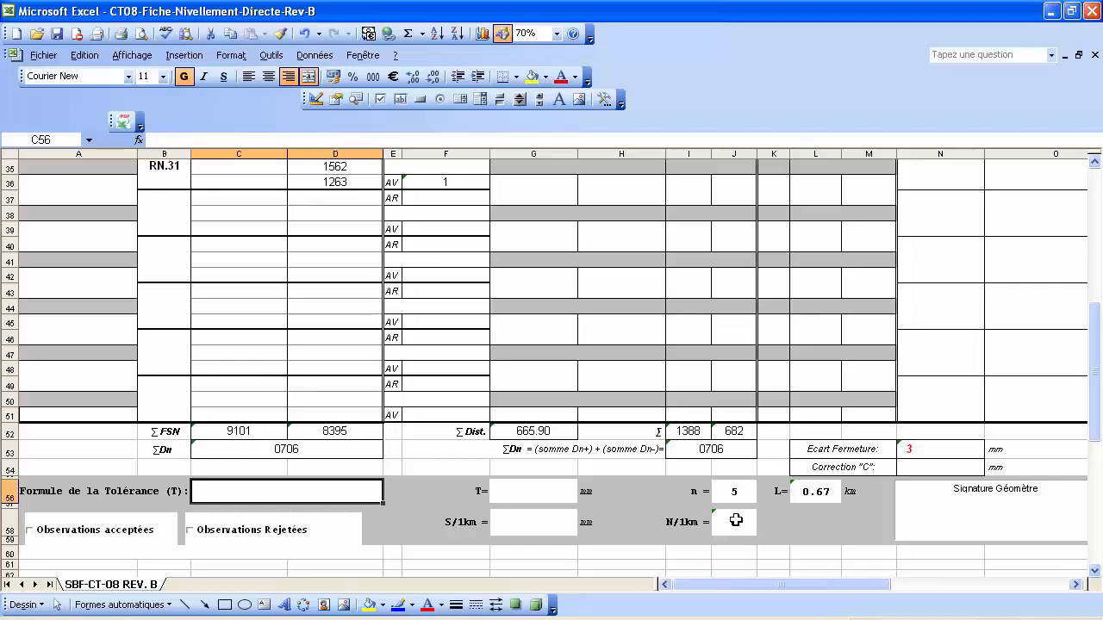
{"action": "scroll", "coordinate": [328, 387], "scroll_direction": "up", "scroll_amount": 8}
{"action": "scroll", "coordinate": [318, 310], "scroll_direction": "up", "scroll_amount": 2}
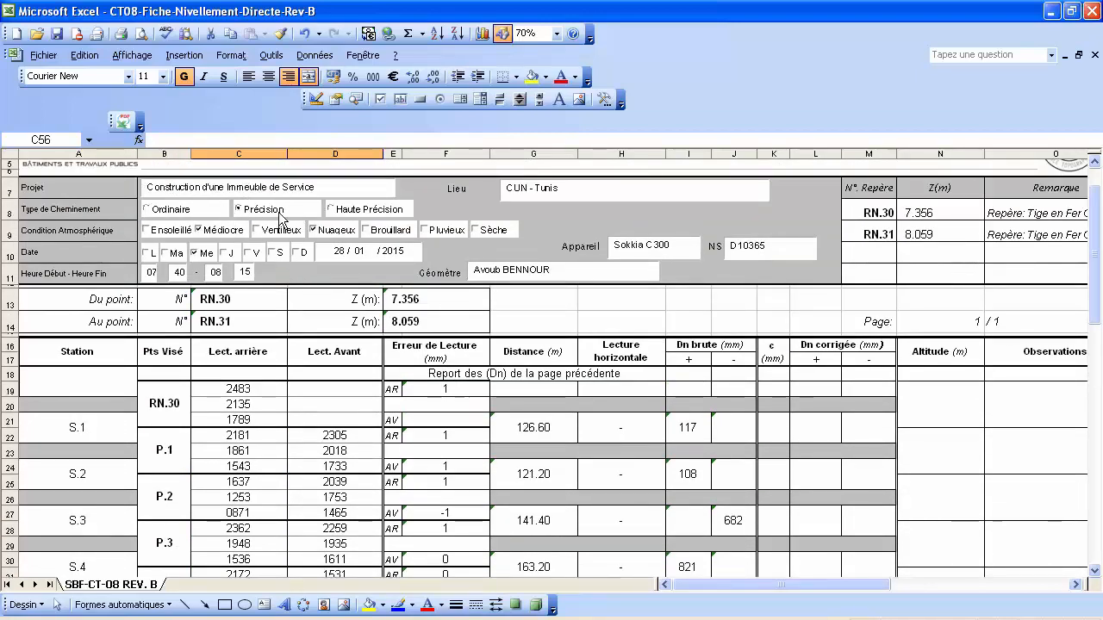
{"action": "scroll", "coordinate": [341, 285], "scroll_direction": "down", "scroll_amount": 9}
{"action": "scroll", "coordinate": [341, 286], "scroll_direction": "down", "scroll_amount": 2}
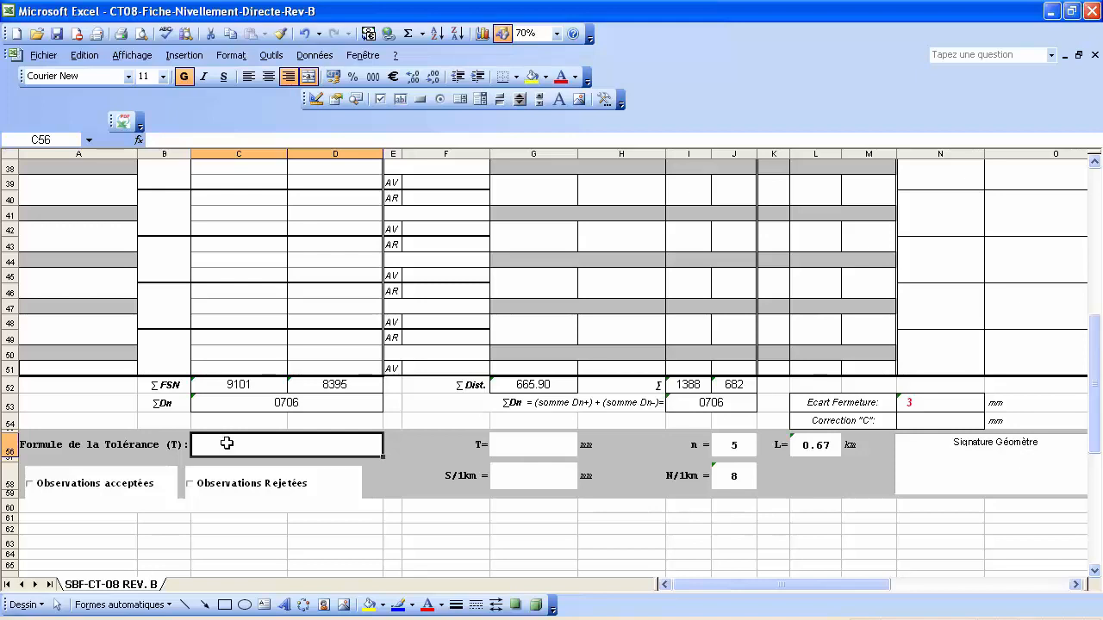
Insert an embedded Microsoft Equation 3.0 object via Insertion > Objet.
{"action": "left_click", "coordinate": [183, 54]}
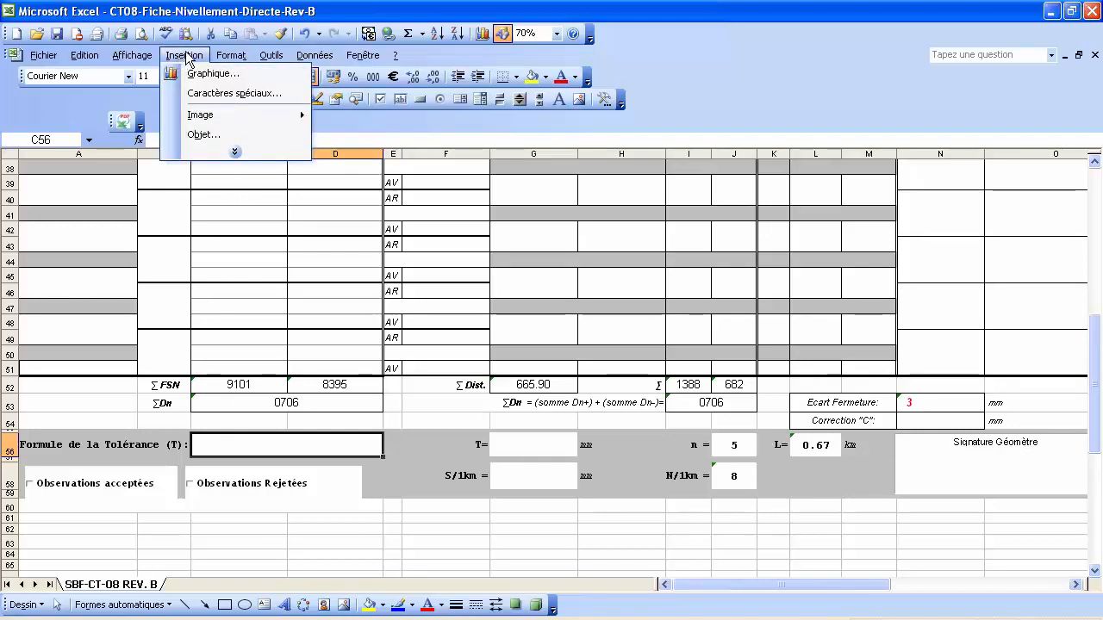
{"action": "left_click", "coordinate": [211, 135]}
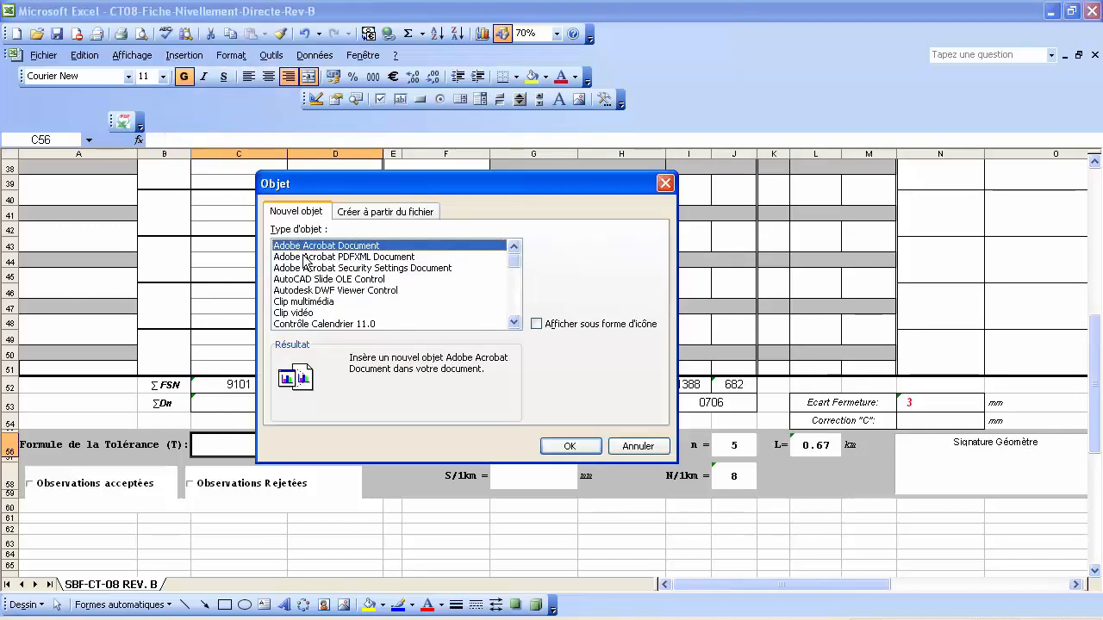
{"action": "left_click", "coordinate": [313, 292]}
{"action": "scroll", "coordinate": [315, 297], "scroll_direction": "down", "scroll_amount": 3}
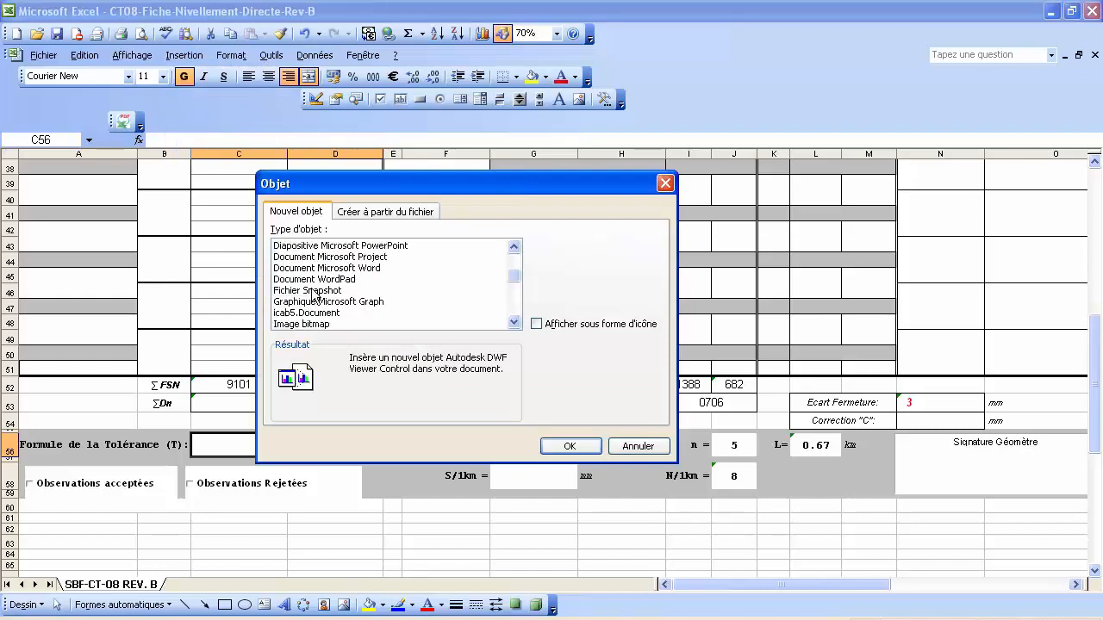
{"action": "scroll", "coordinate": [322, 307], "scroll_direction": "down", "scroll_amount": 1}
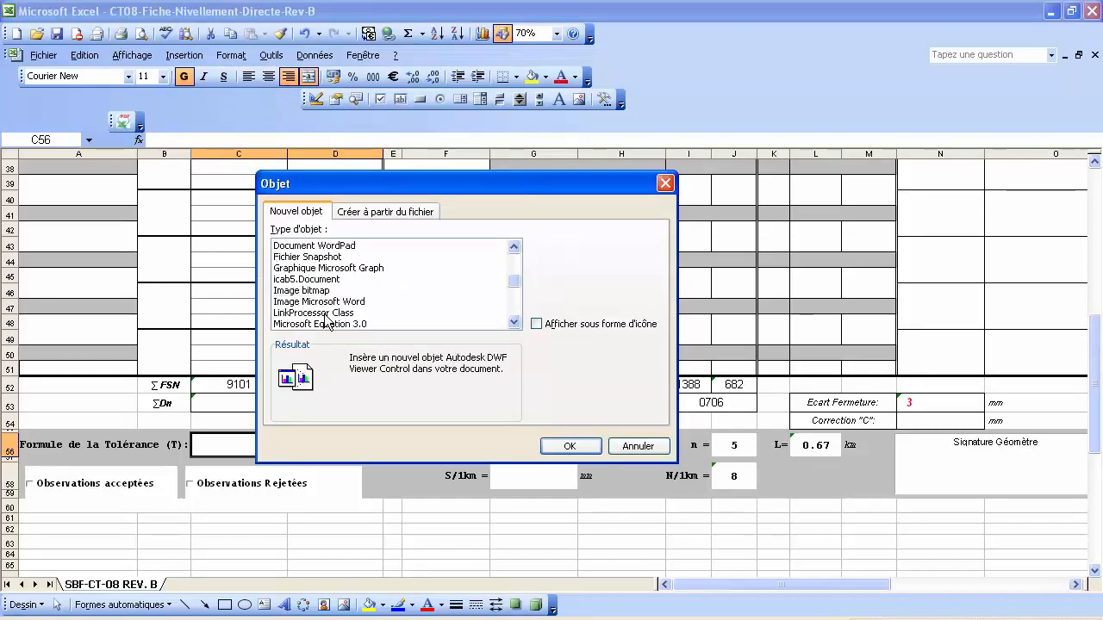
{"action": "scroll", "coordinate": [321, 320], "scroll_direction": "down", "scroll_amount": 1}
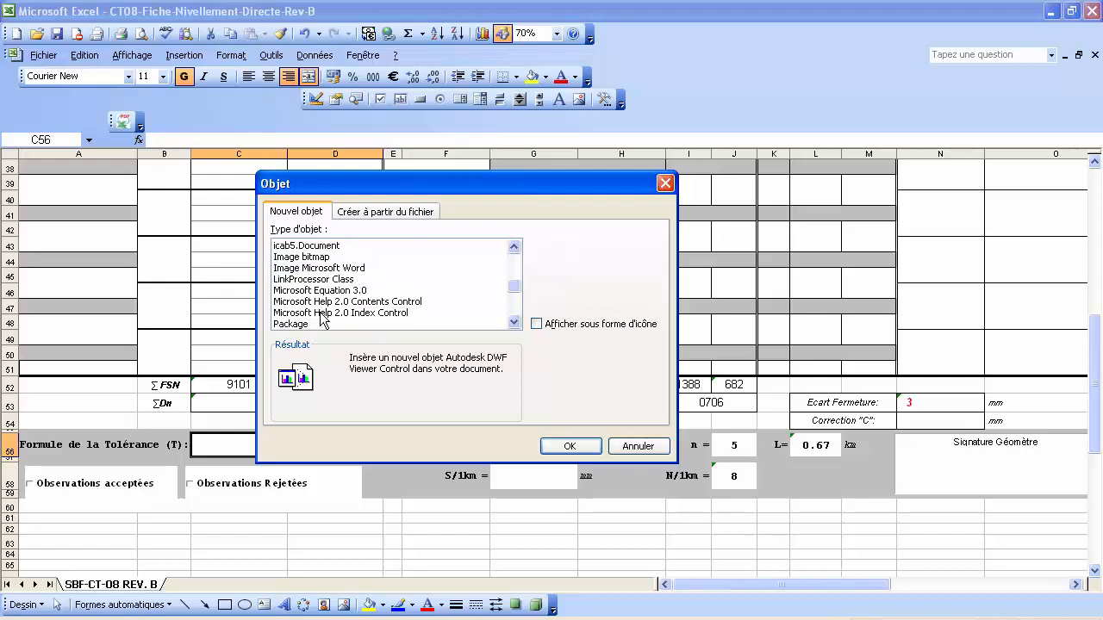
{"action": "left_click", "coordinate": [333, 293]}
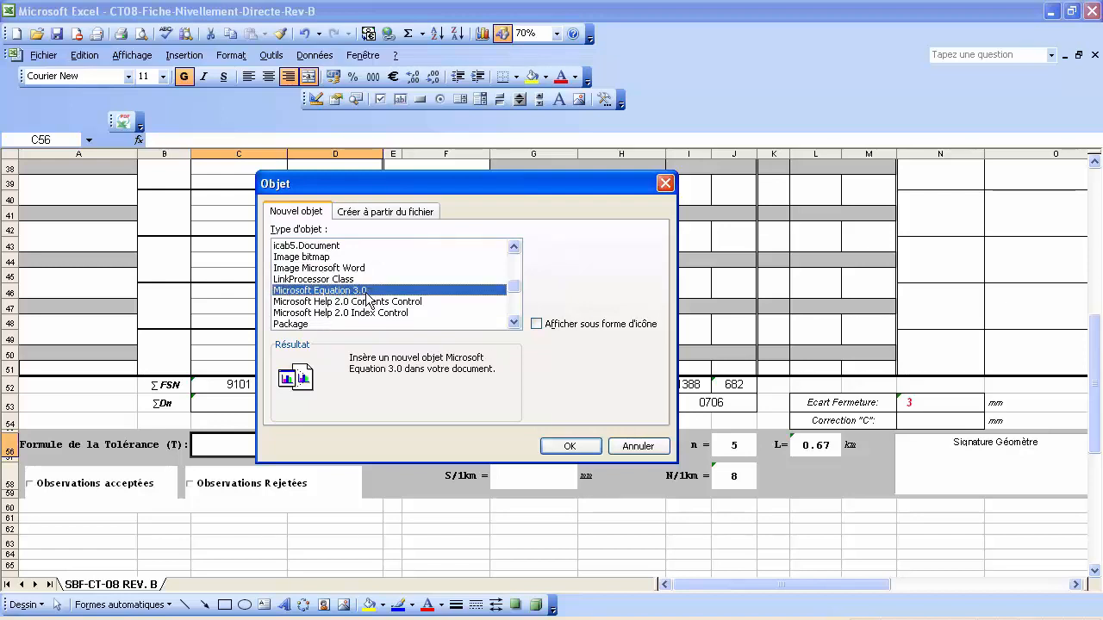
{"action": "left_click", "coordinate": [570, 447]}
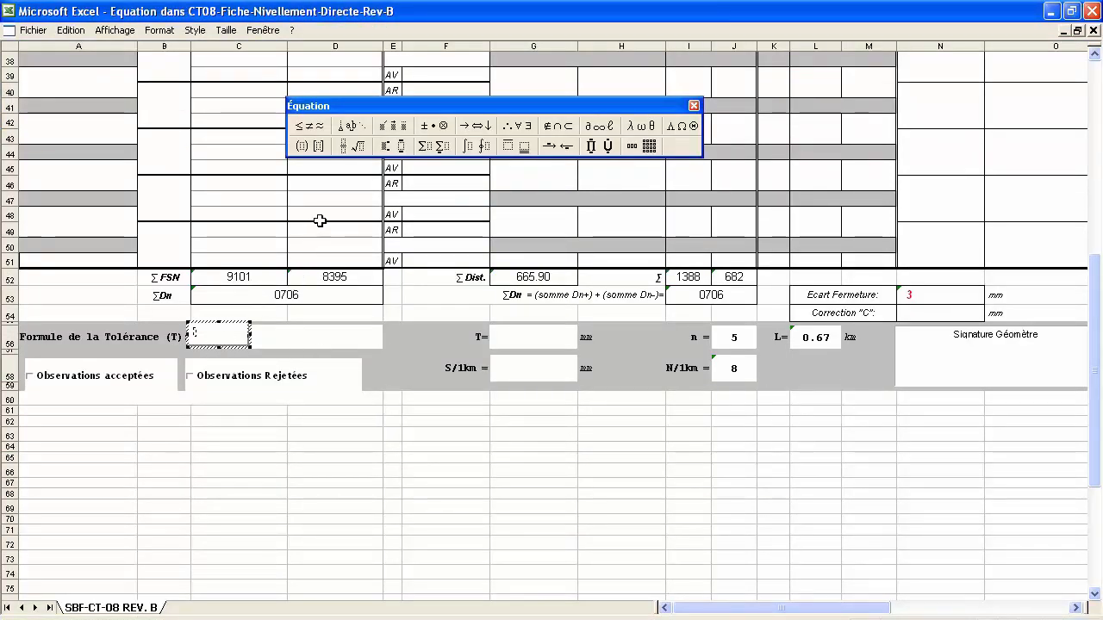
Build ±4√(9L+L²) with the radical and superscript templates, then return to the sheet.
{"action": "left_click", "coordinate": [426, 129]}
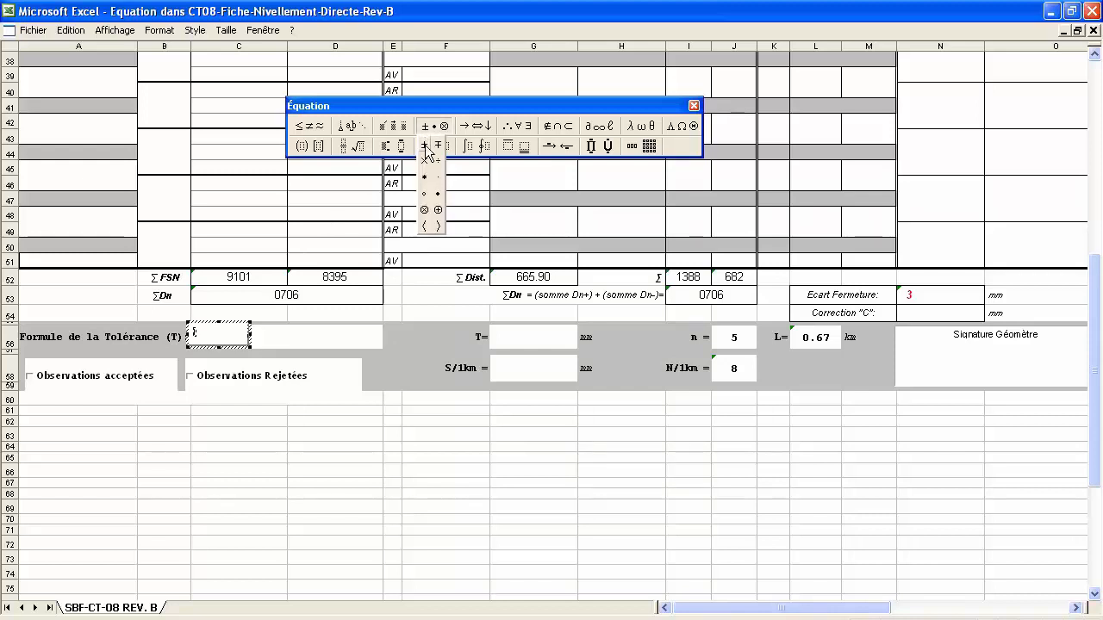
{"action": "left_click", "coordinate": [426, 149]}
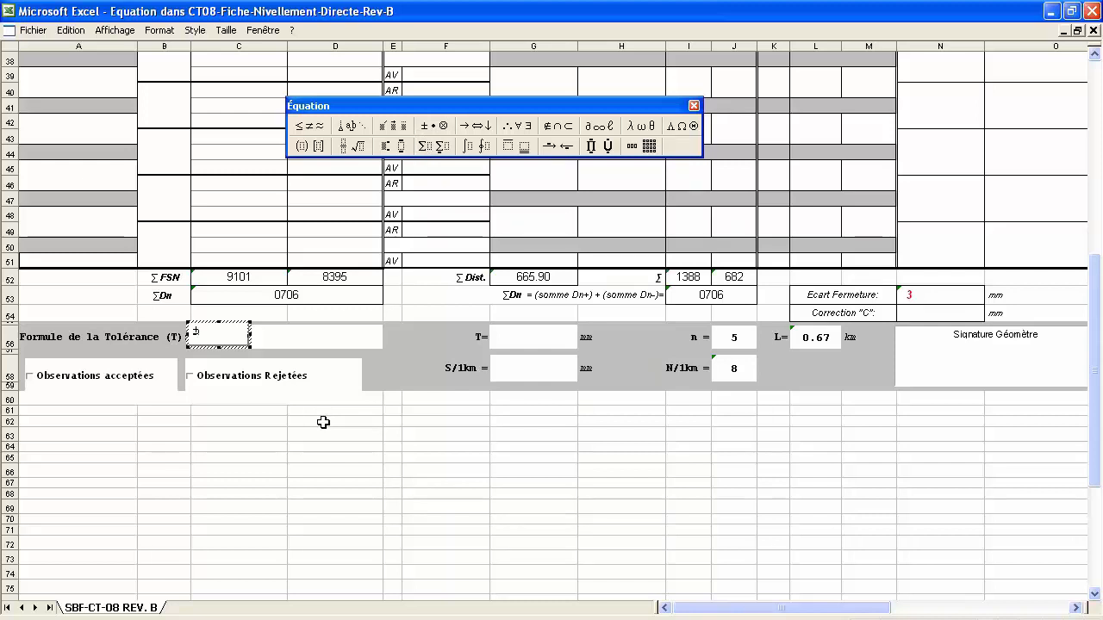
{"action": "type", "text": "4"}
{"action": "left_click", "coordinate": [360, 147]}
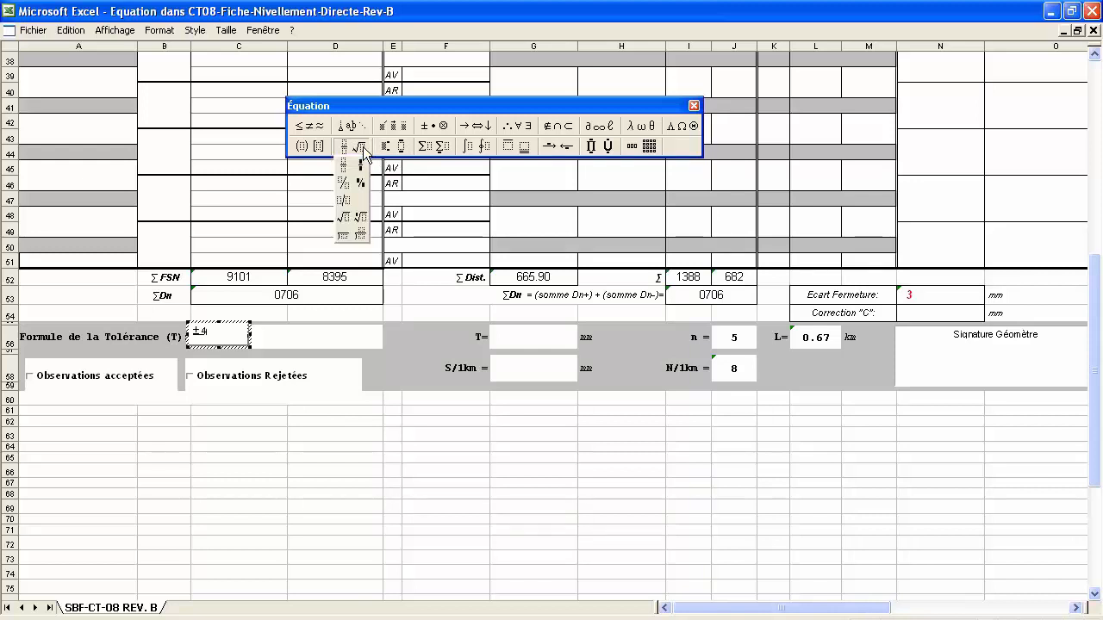
{"action": "left_click", "coordinate": [344, 217]}
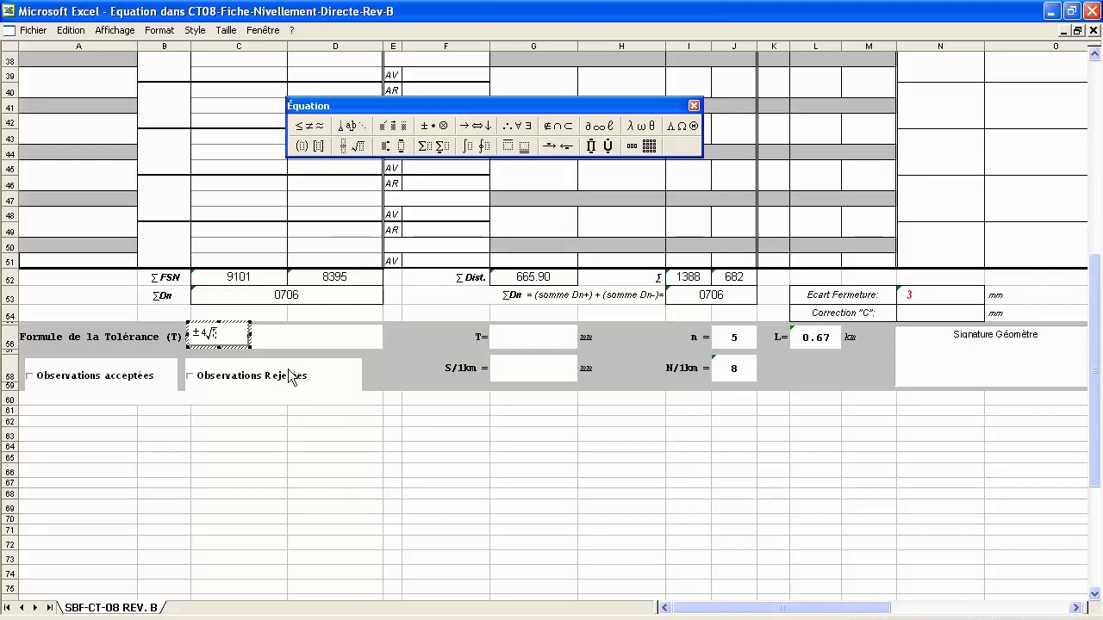
{"action": "type", "text": "2L"}
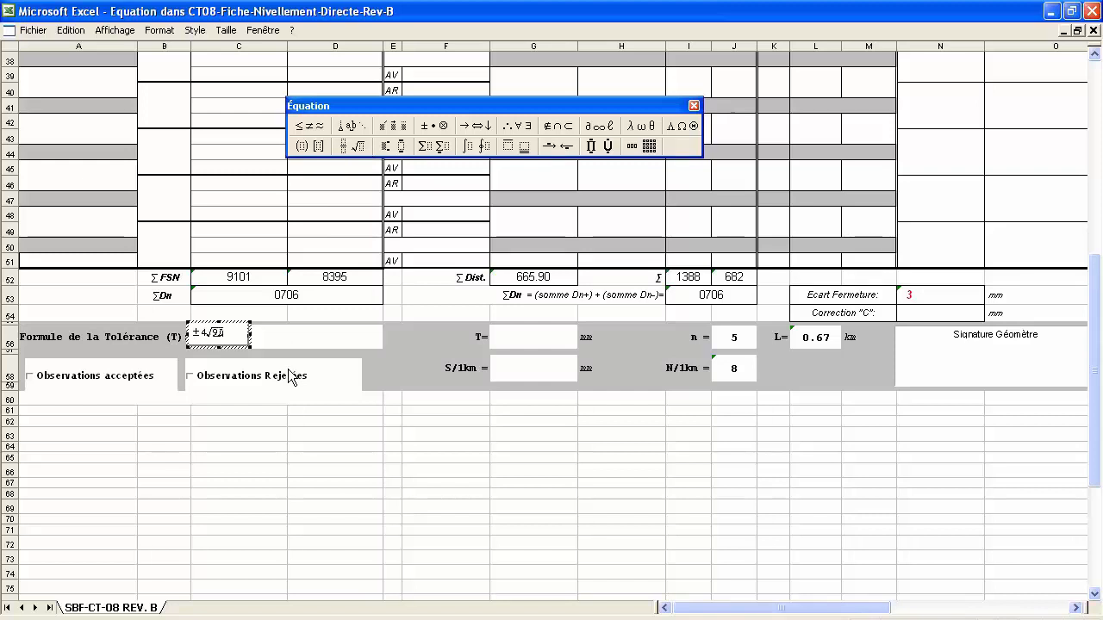
{"action": "type", "text": "+L"}
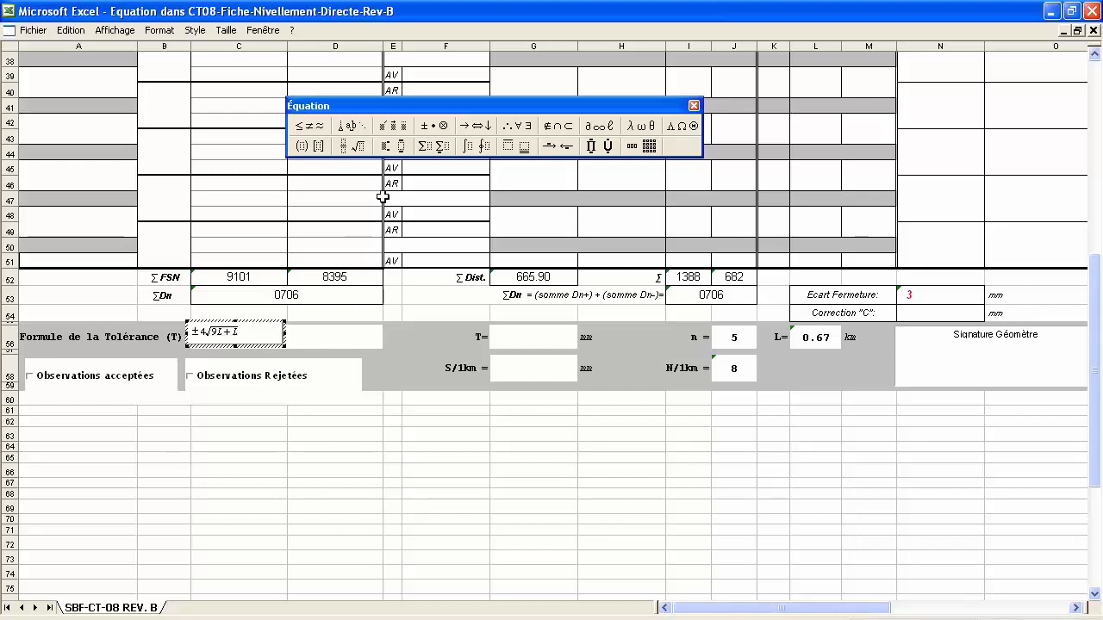
{"action": "left_click", "coordinate": [388, 148]}
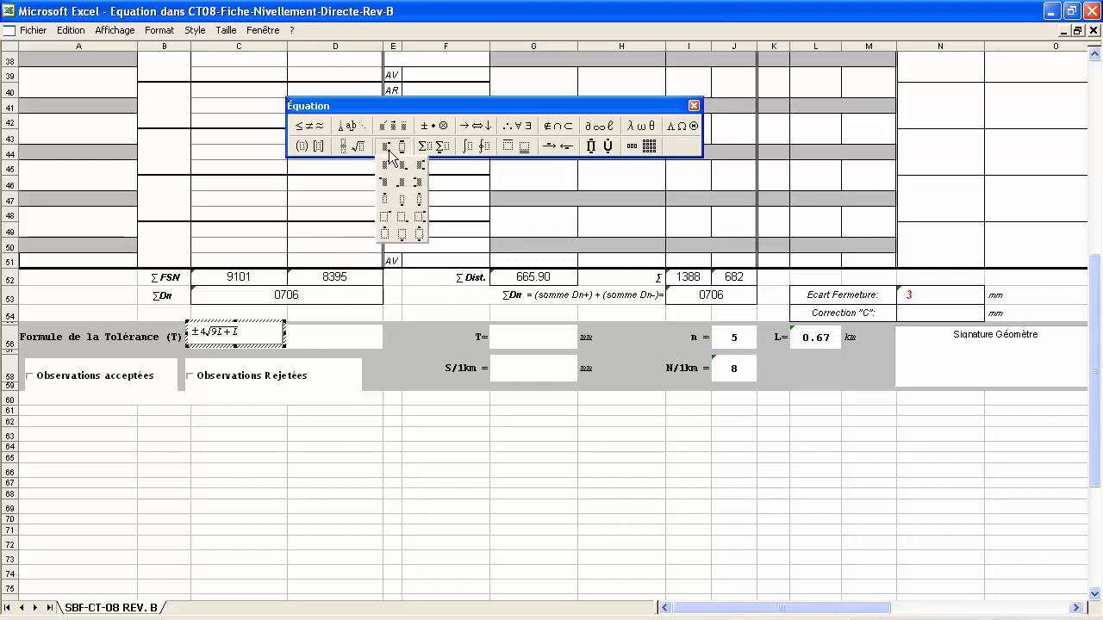
{"action": "left_click", "coordinate": [385, 164]}
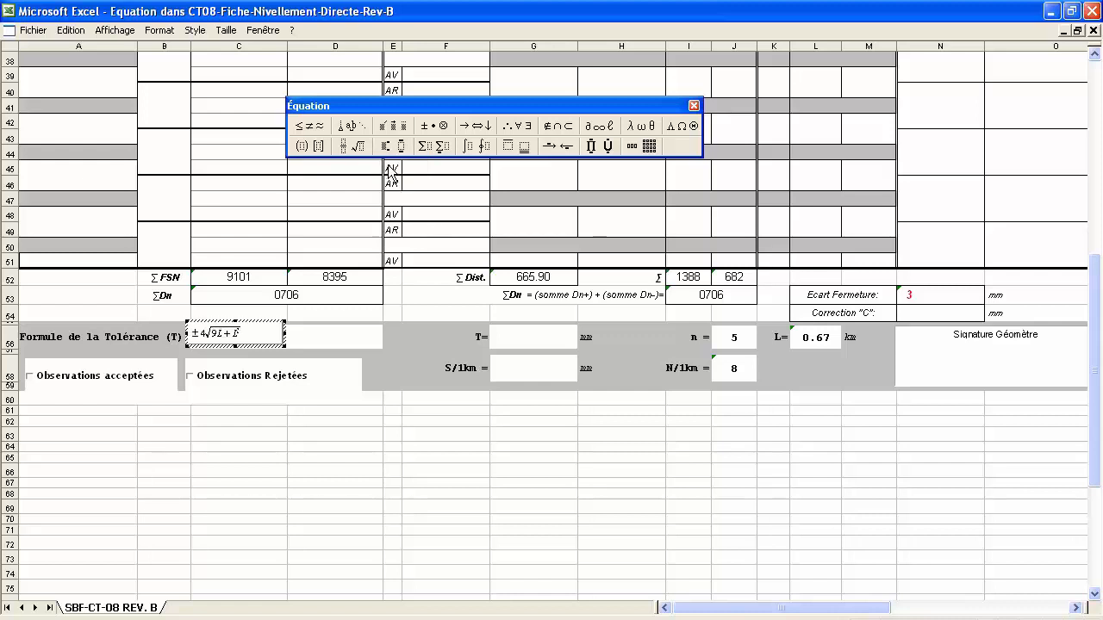
{"action": "left_click", "coordinate": [310, 446]}
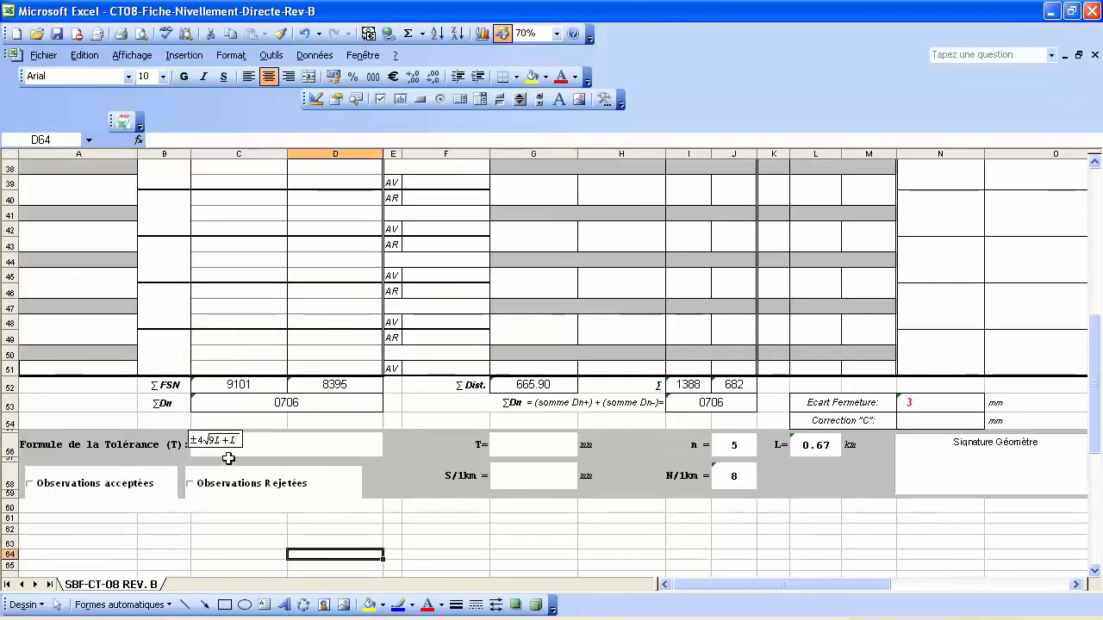
Enlarge the ±4√(9L + L²) tolerance equation to about 174% so it fills its box.
{"action": "left_click", "coordinate": [237, 441]}
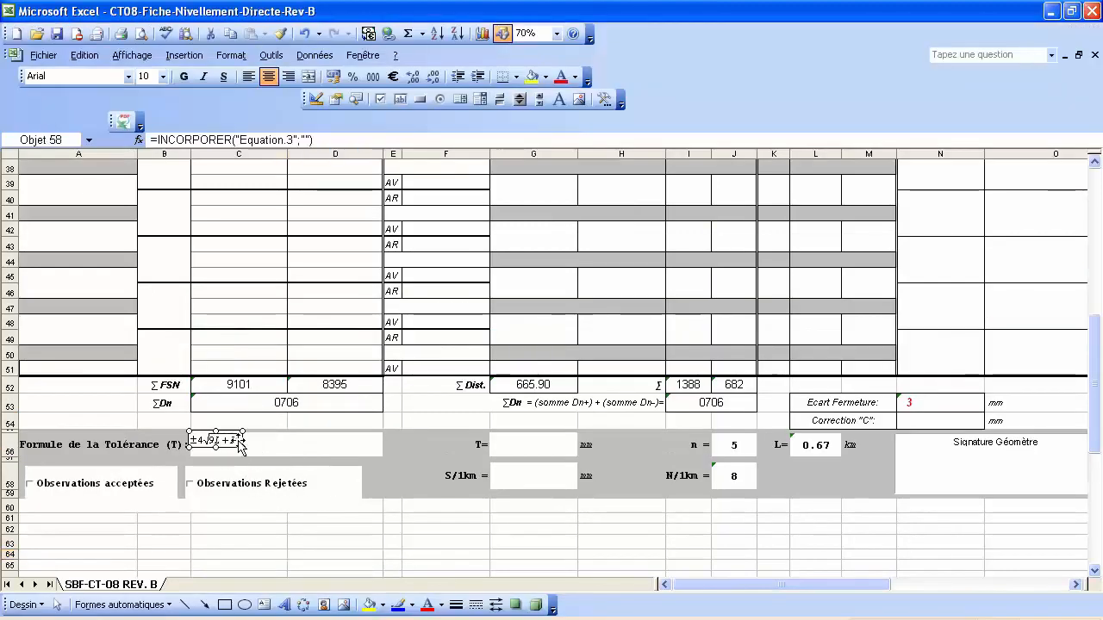
{"action": "left_click_drag", "start_coordinate": [242, 446], "coordinate": [278, 444]}
{"action": "left_click", "coordinate": [302, 518]}
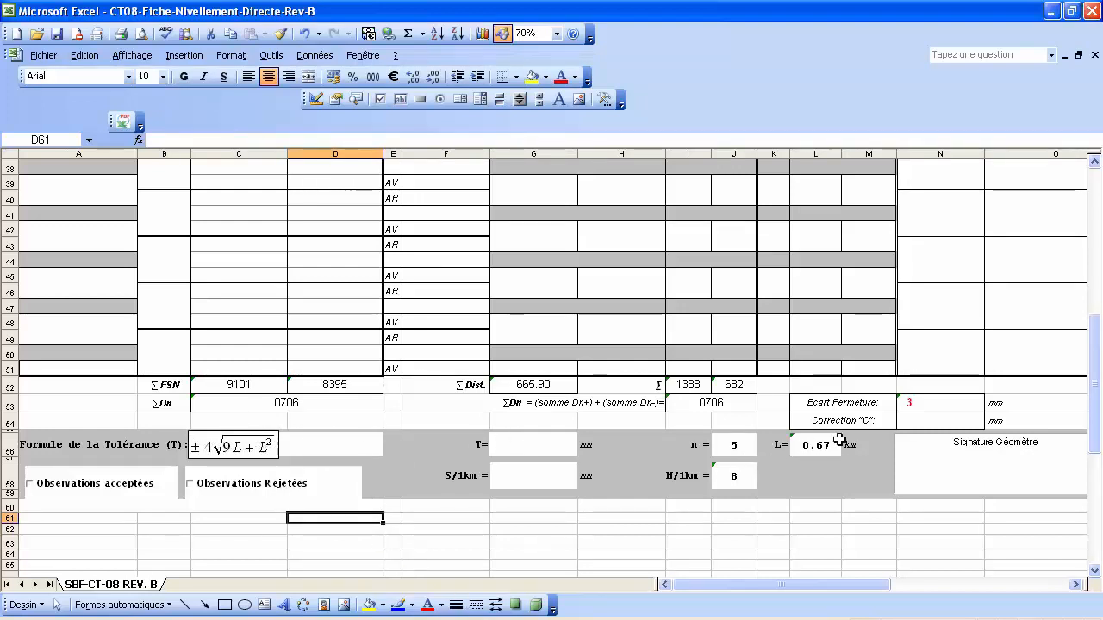
Enter =4*racine(9*L56+L56*L56) in G56 so the tolerance T shows 10.15.
{"action": "left_click", "coordinate": [531, 446]}
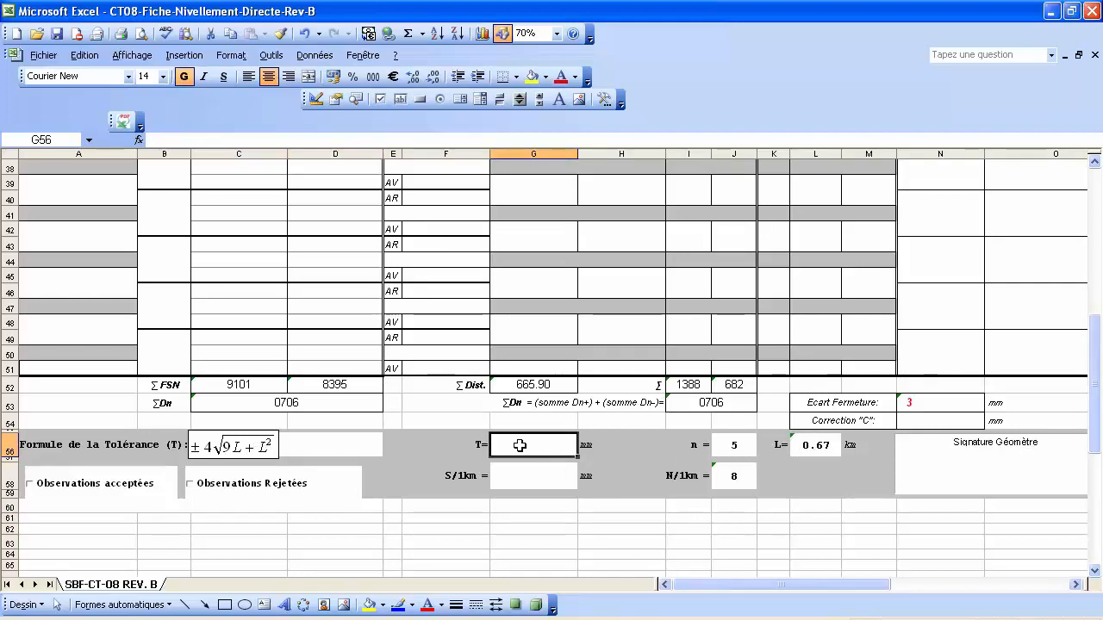
{"action": "type", "text": "="}
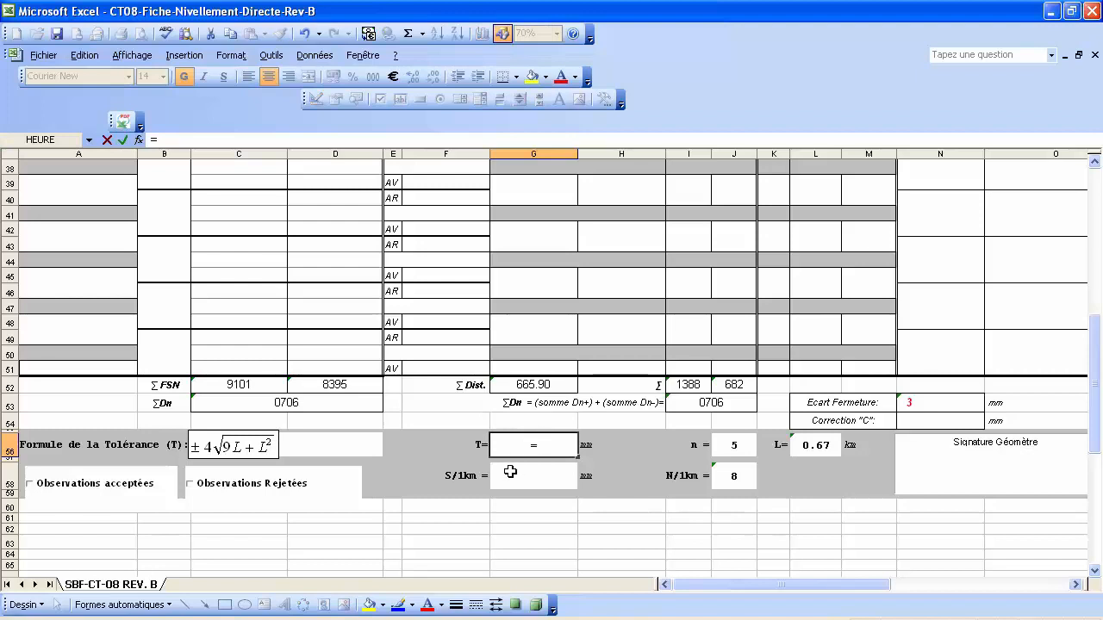
{"action": "type", "text": "4*racine"}
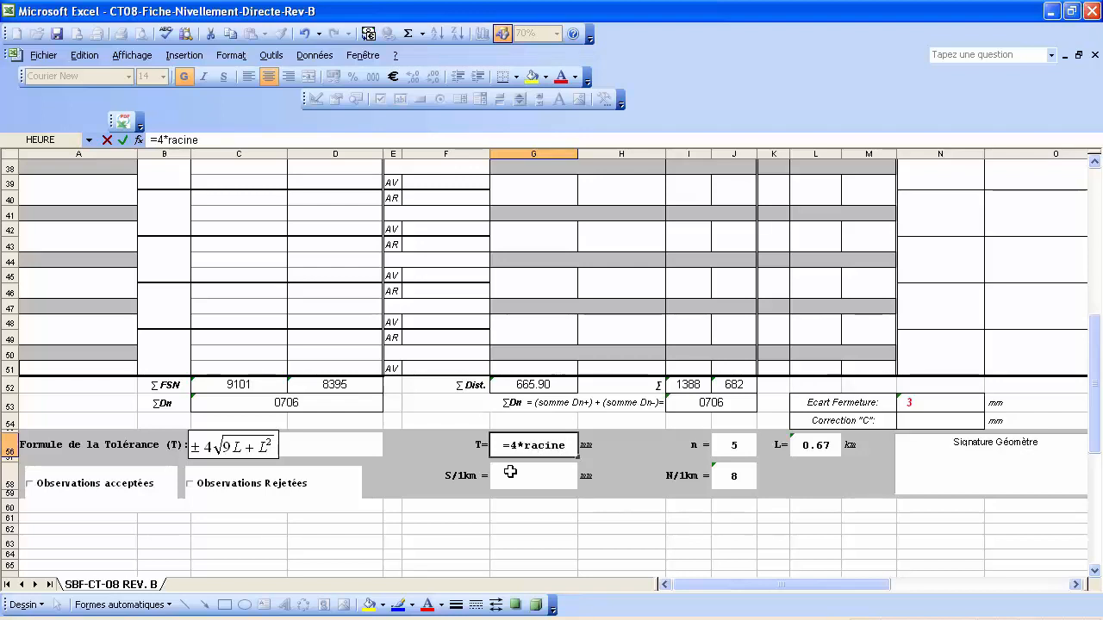
{"action": "type", "text": "("}
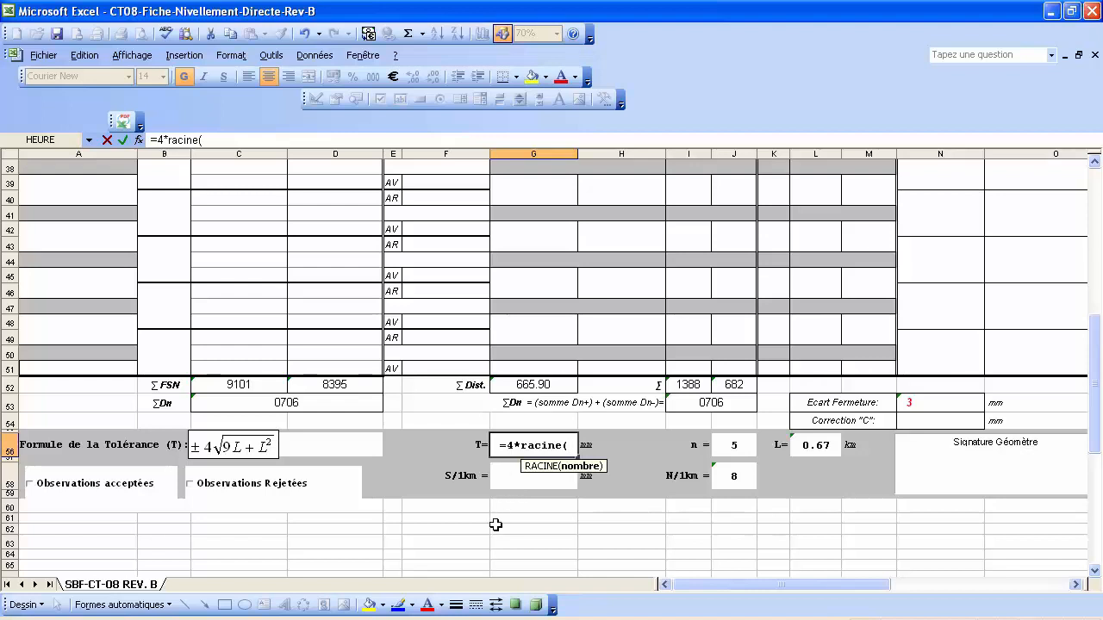
{"action": "type", "text": "9"}
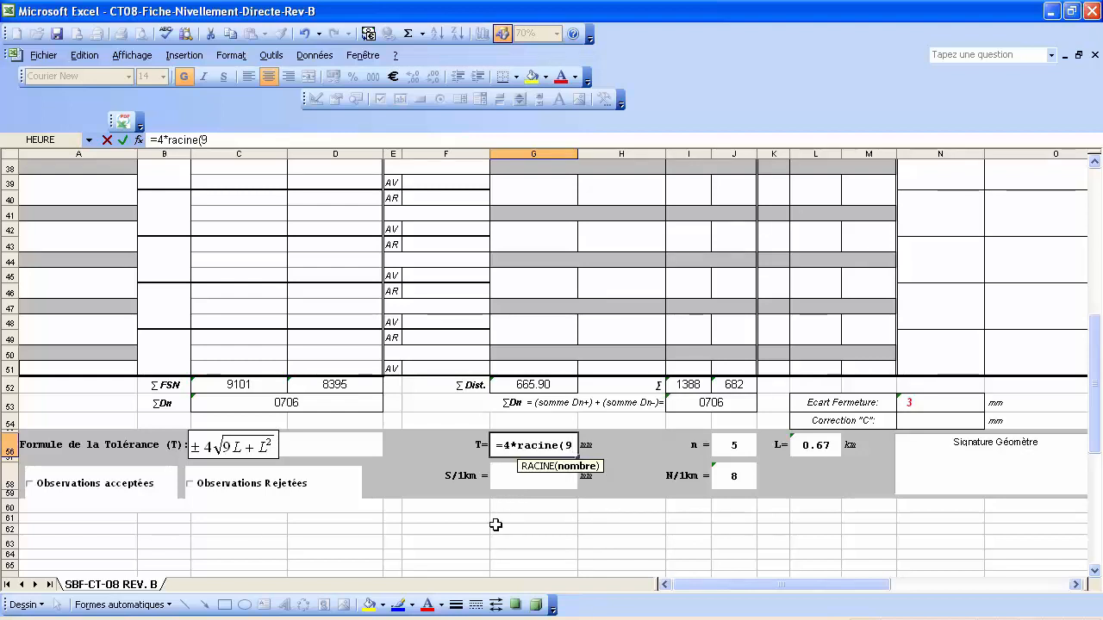
{"action": "type", "text": "*"}
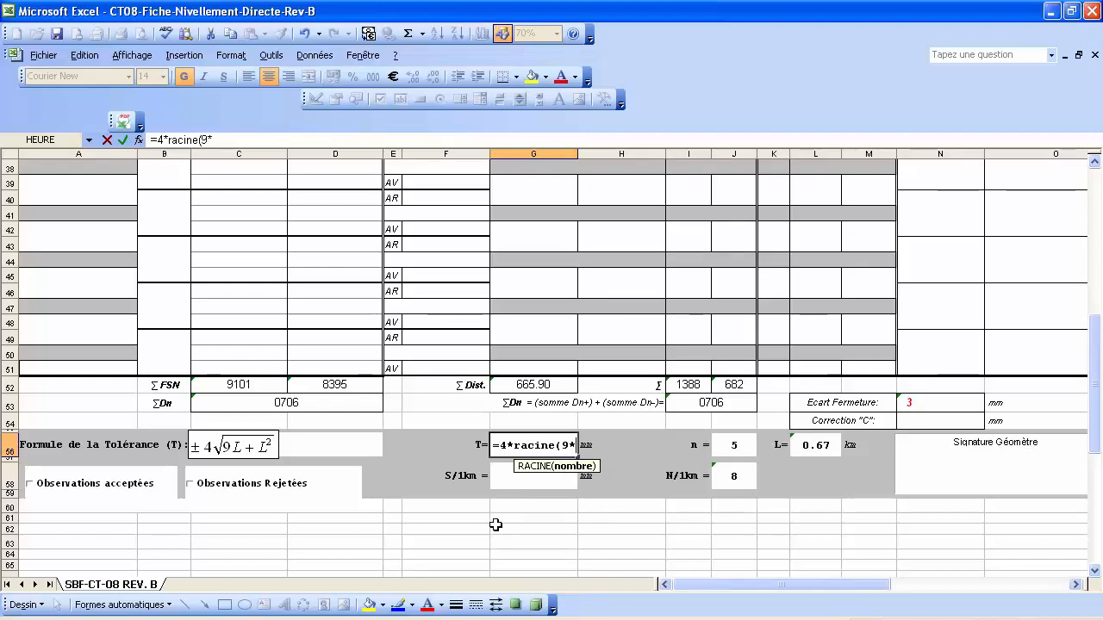
{"action": "left_click", "coordinate": [819, 445]}
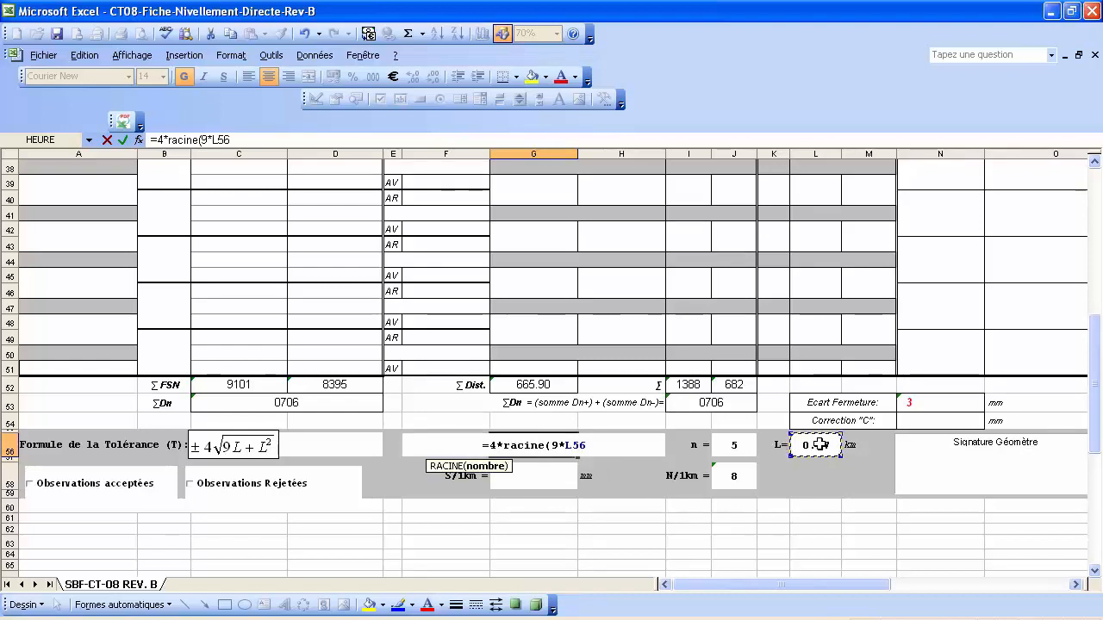
{"action": "type", "text": "+"}
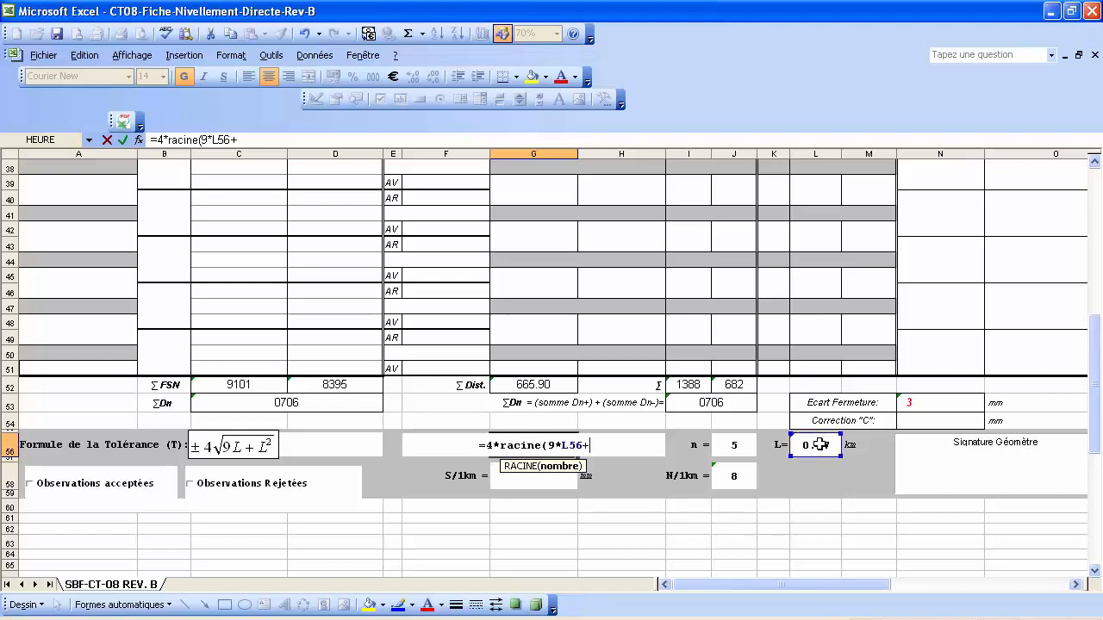
{"action": "left_click", "coordinate": [818, 445]}
{"action": "type", "text": "*"}
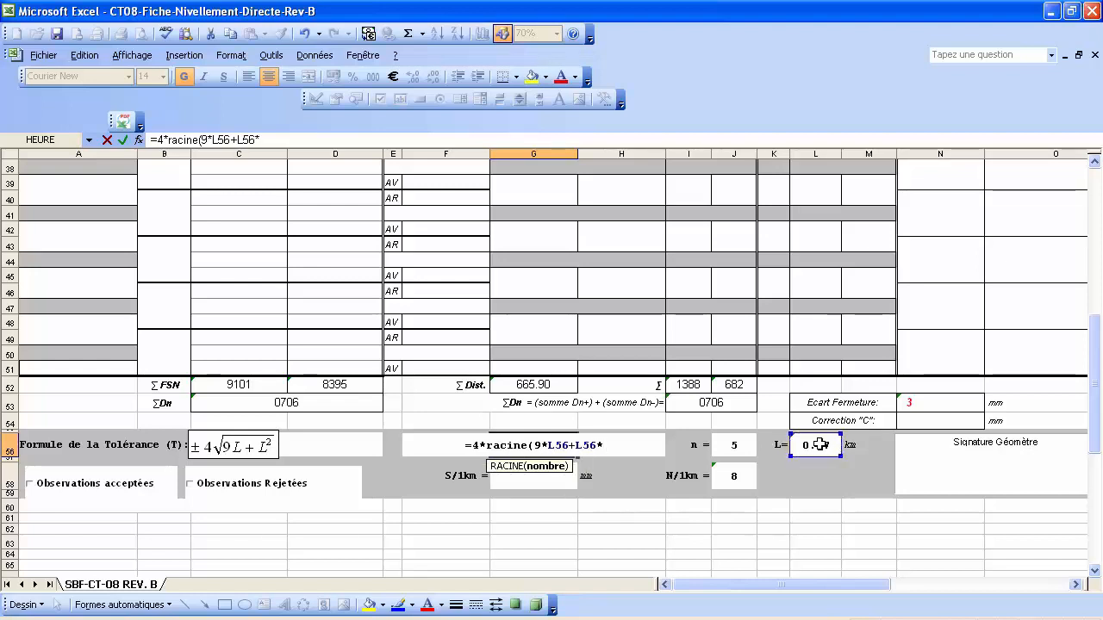
{"action": "left_click", "coordinate": [819, 445]}
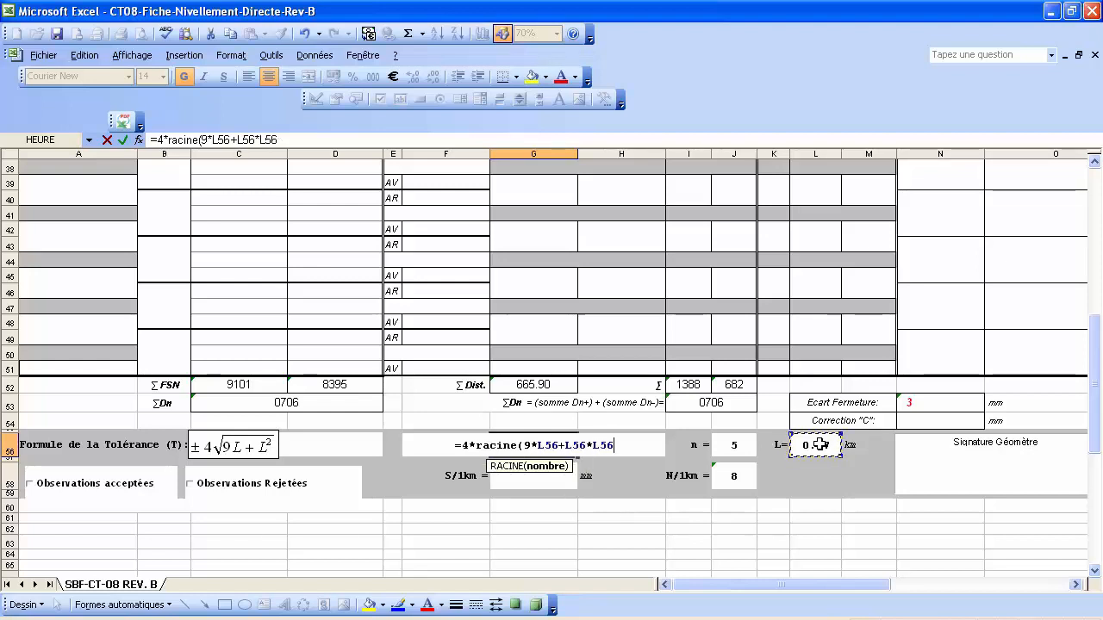
{"action": "type", "text": ")"}
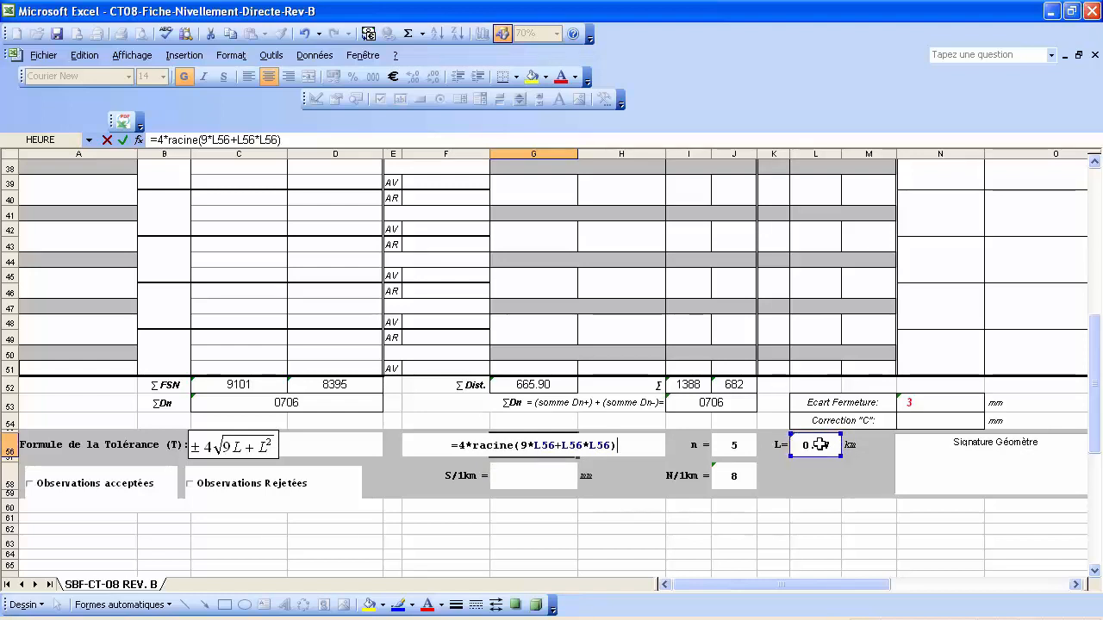
{"action": "key", "text": "Return"}
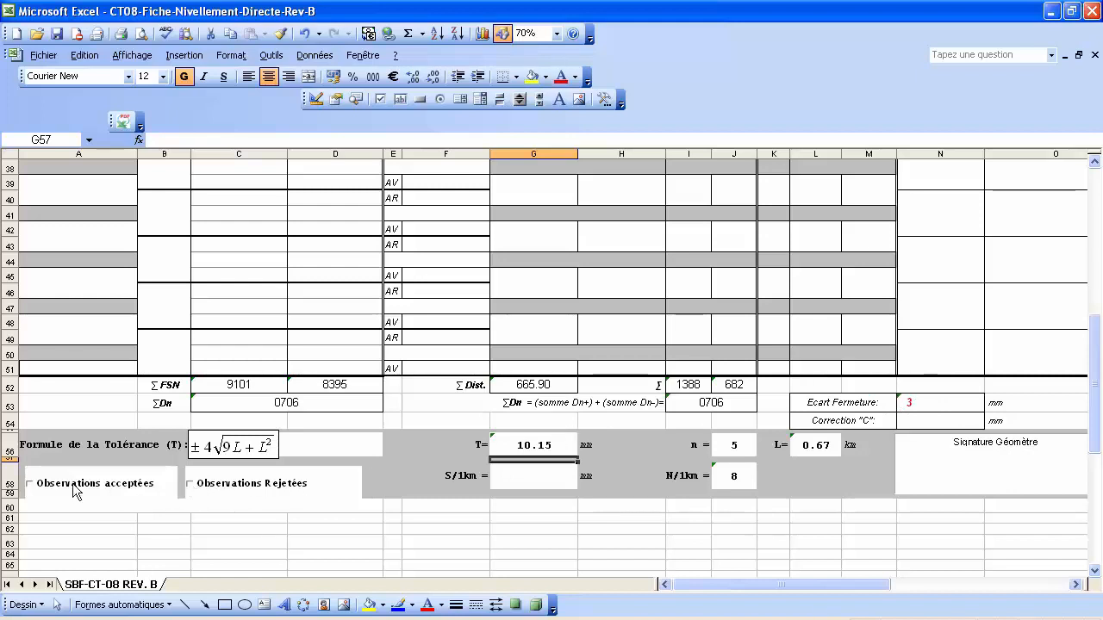
Tick the 'Observations acceptées' checkbox on the levelling form.
{"action": "left_click", "coordinate": [35, 484]}
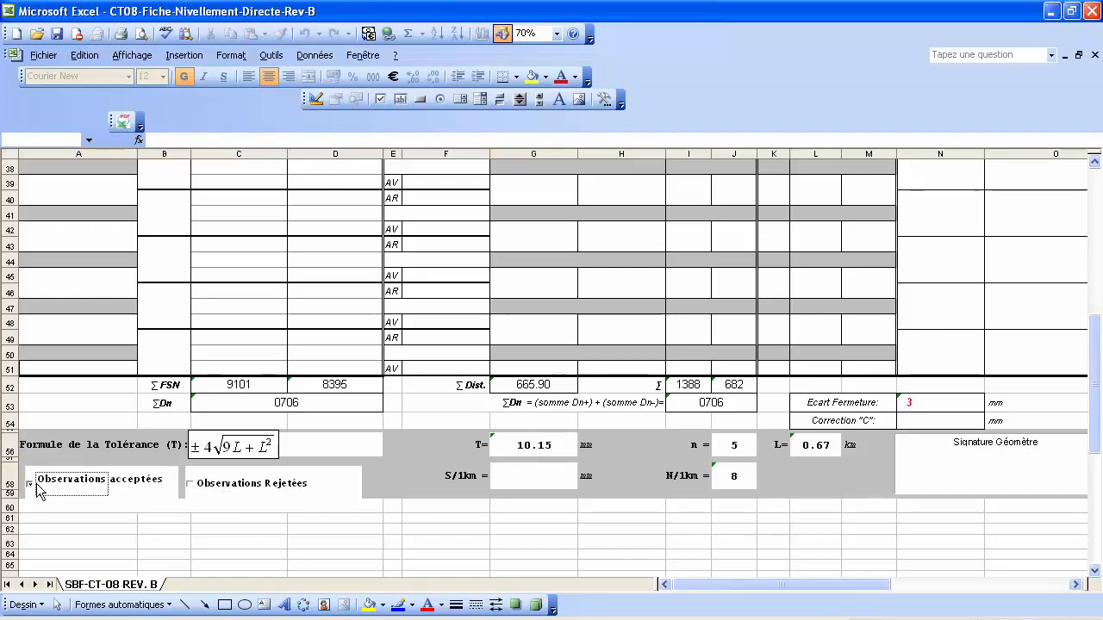
{"action": "left_click", "coordinate": [472, 522]}
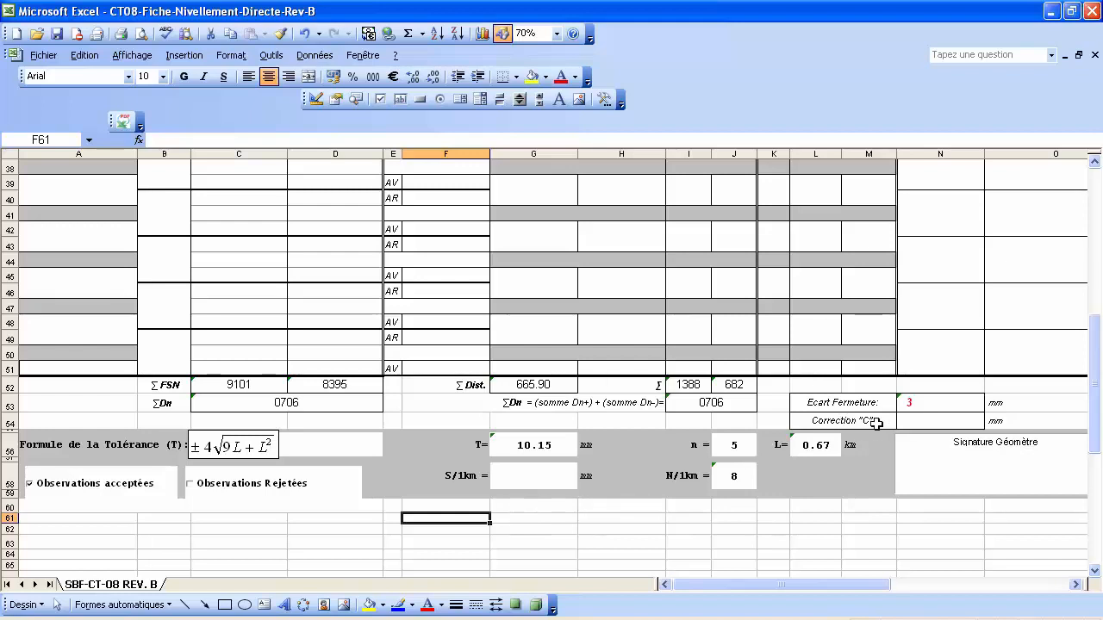
{"action": "left_click", "coordinate": [921, 420]}
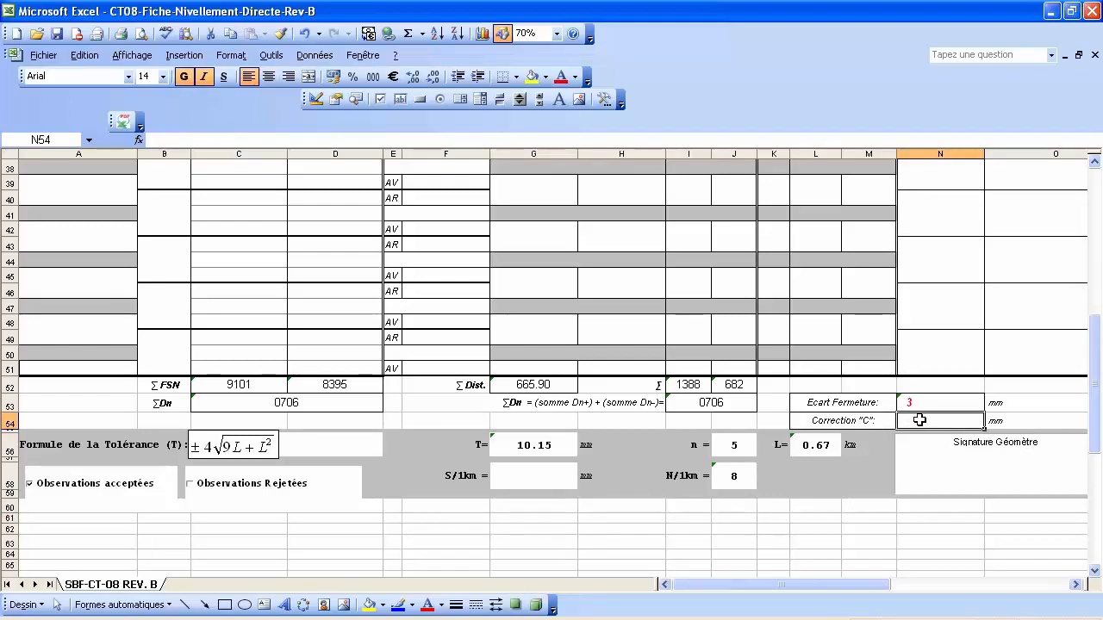
Enter =-N53 in N54 so Correction C shows -3.0.
{"action": "type", "text": "="}
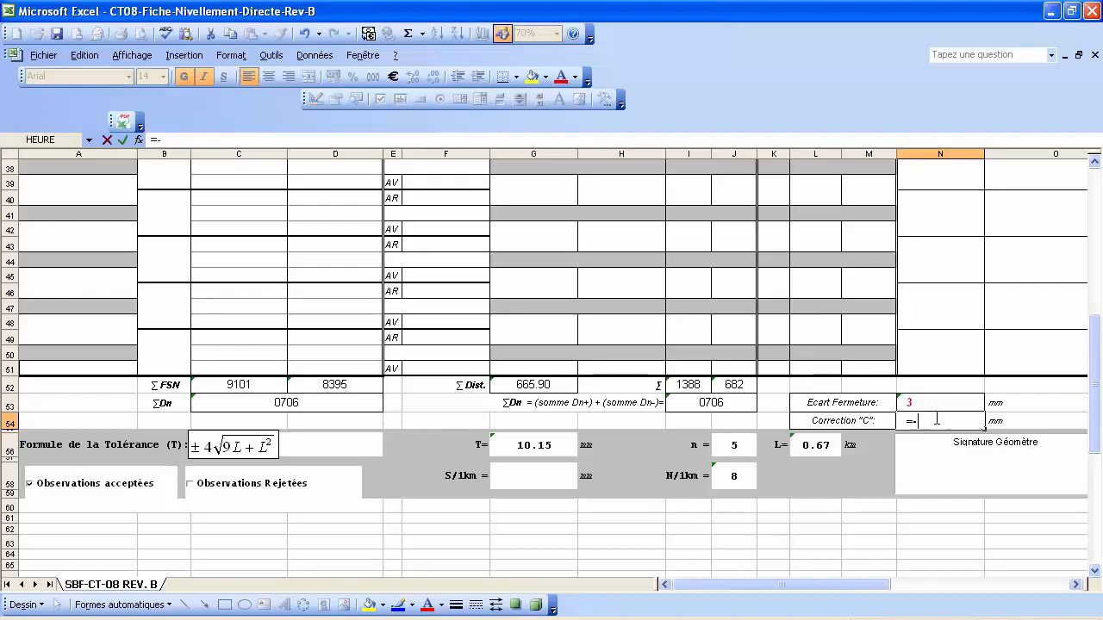
{"action": "type", "text": "-"}
{"action": "left_click", "coordinate": [946, 403]}
{"action": "key", "text": "Return"}
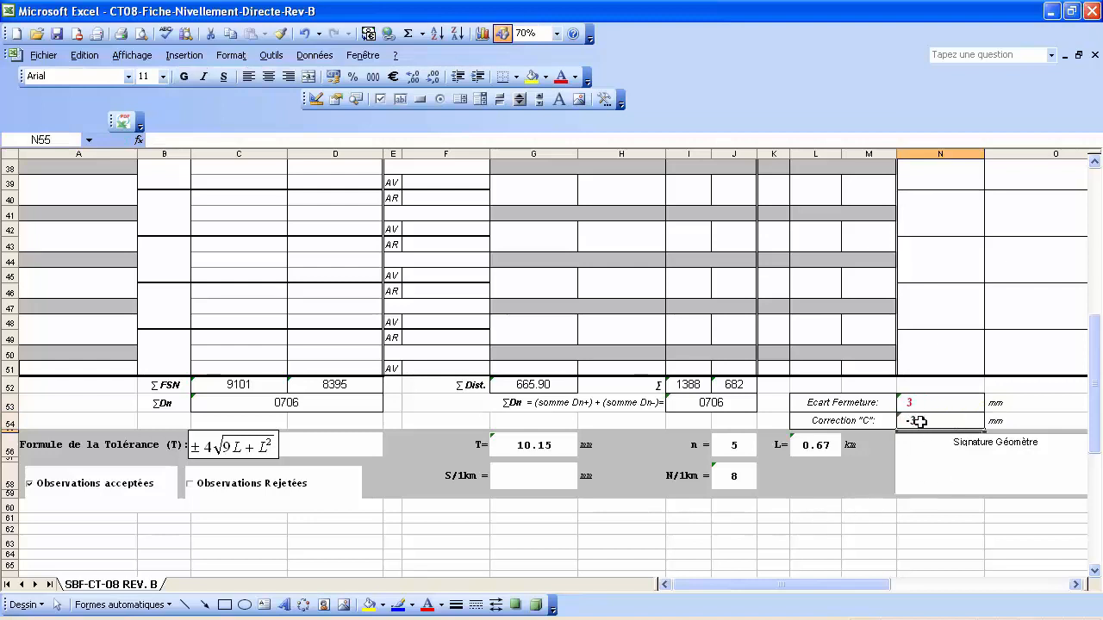
{"action": "left_click", "coordinate": [530, 474]}
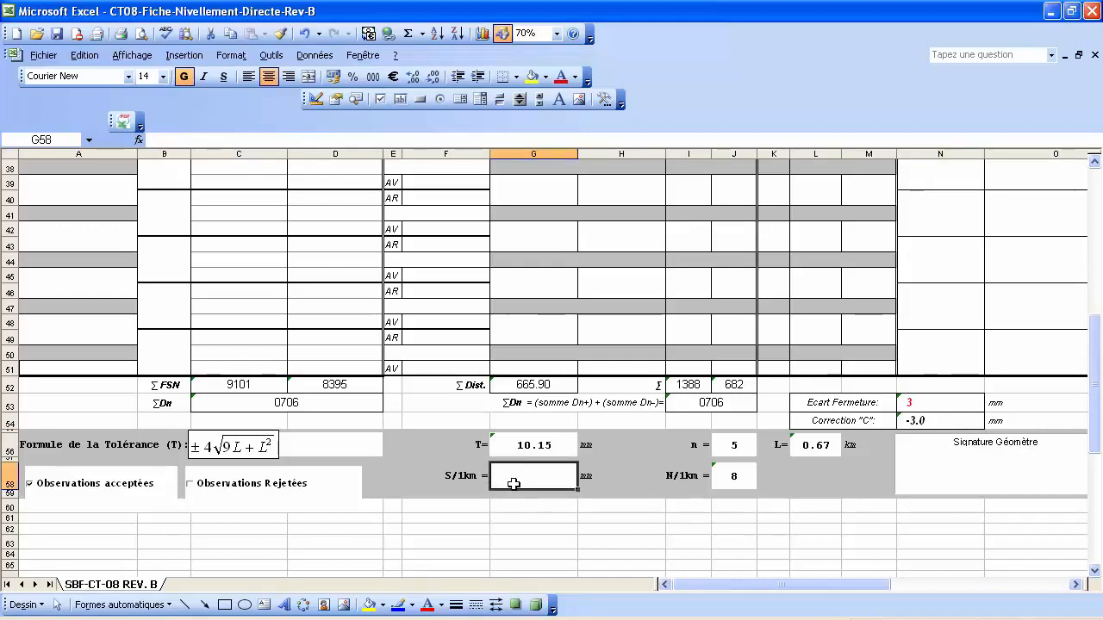
Enter =G56/2.7 in G58 so S/1km shows 3.76, then check the N53 formula.
{"action": "type", "text": "="}
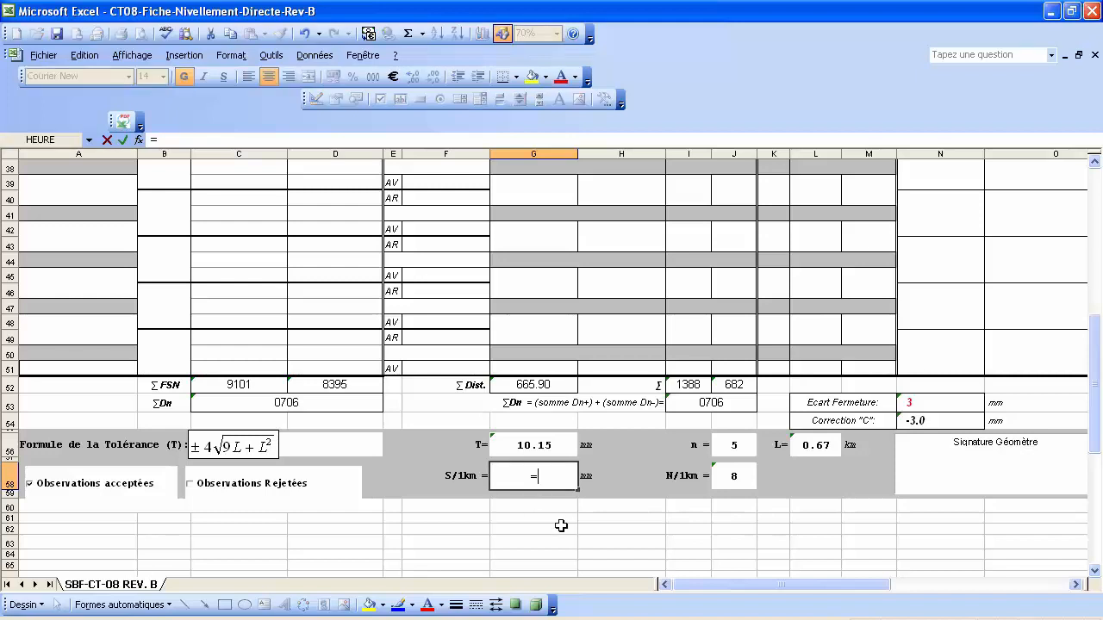
{"action": "left_click", "coordinate": [541, 446]}
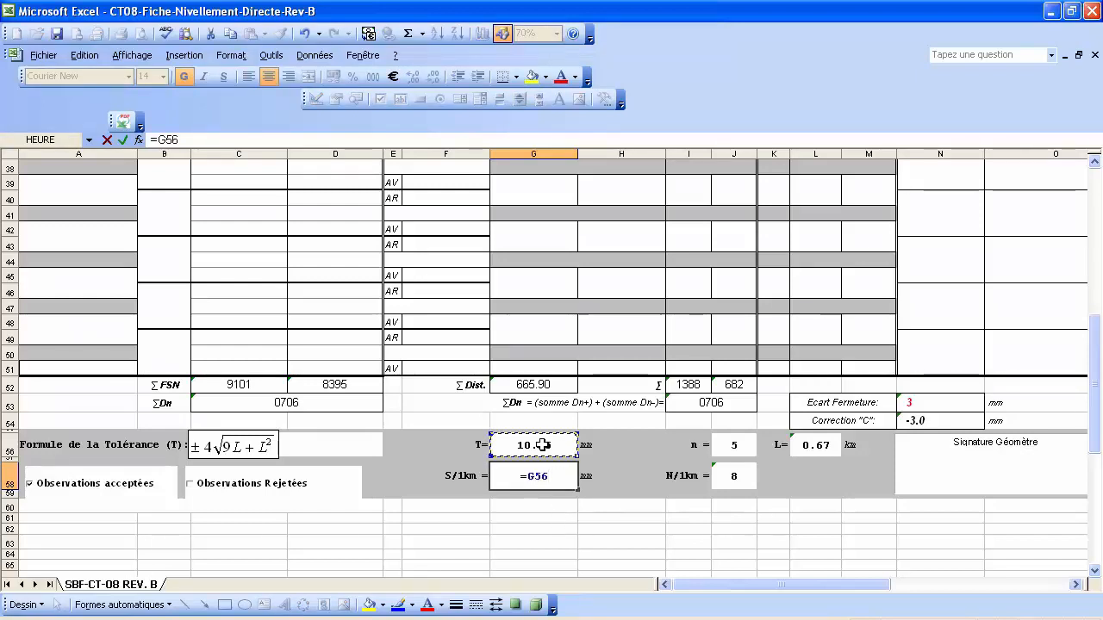
{"action": "type", "text": "/2.7"}
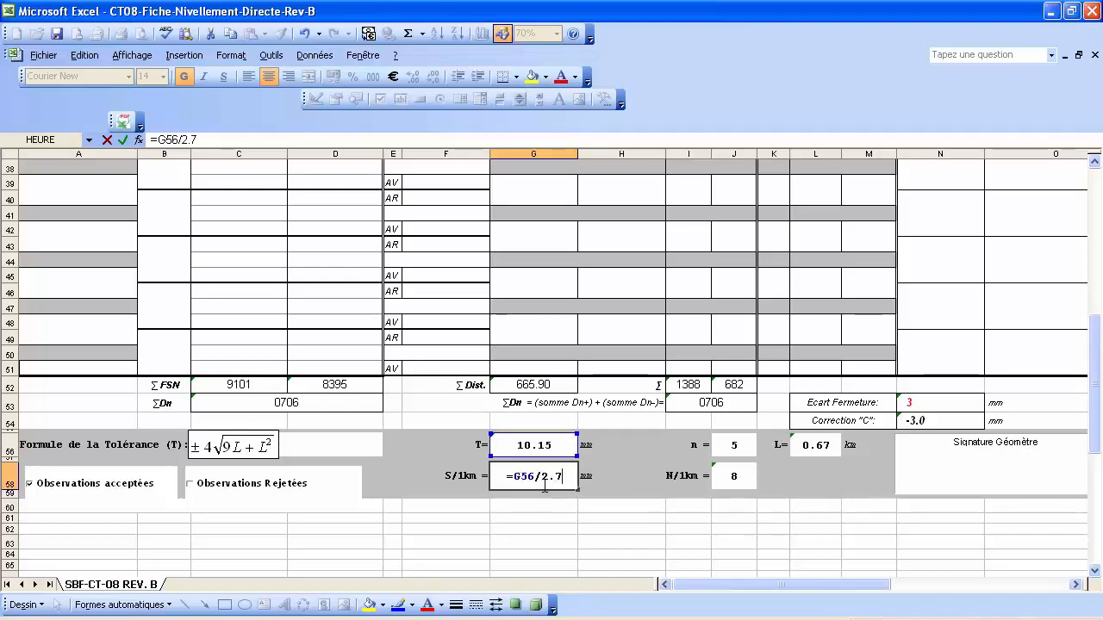
{"action": "key", "text": "Return"}
{"action": "left_click", "coordinate": [548, 478]}
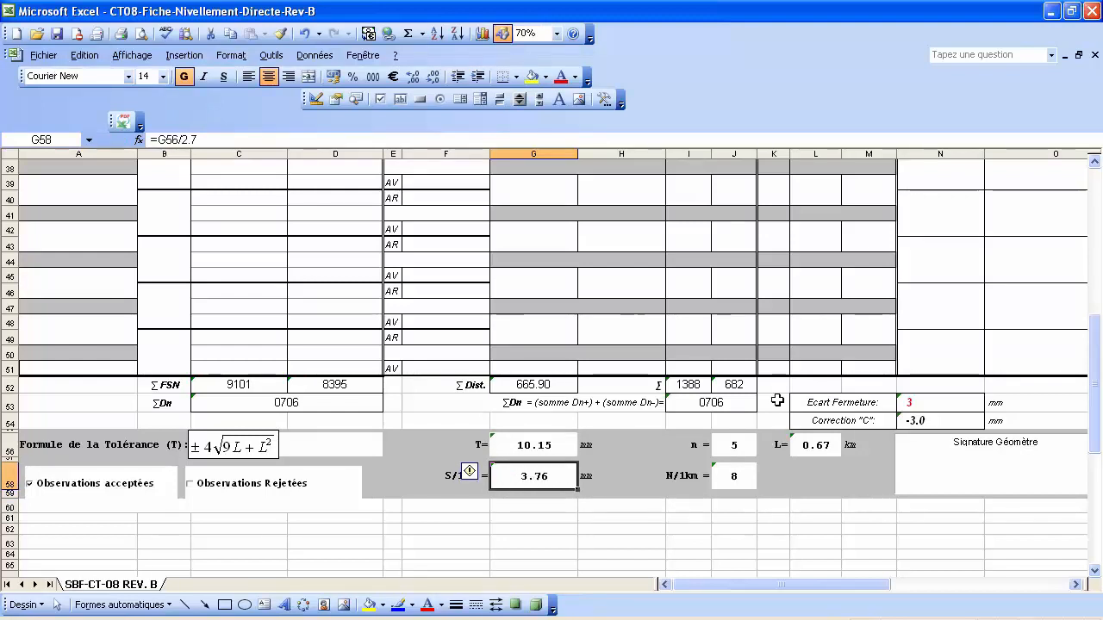
{"action": "left_click", "coordinate": [941, 405]}
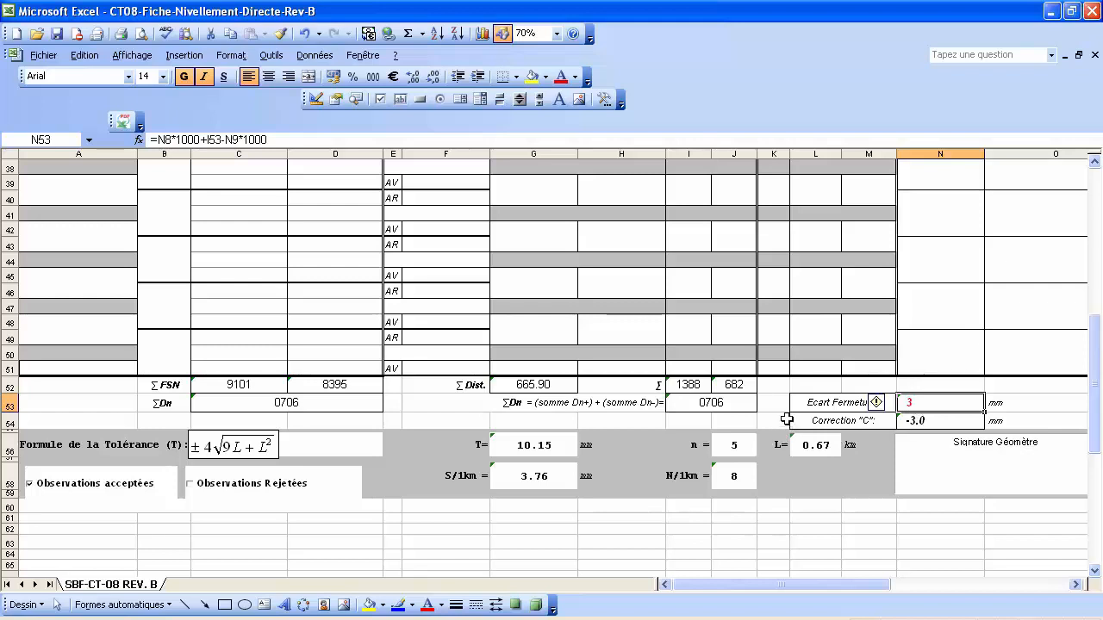
Enter =$N$54/5 in K21 so station S.1's correction shows -0.6.
{"action": "scroll", "coordinate": [789, 415], "scroll_direction": "up", "scroll_amount": 10}
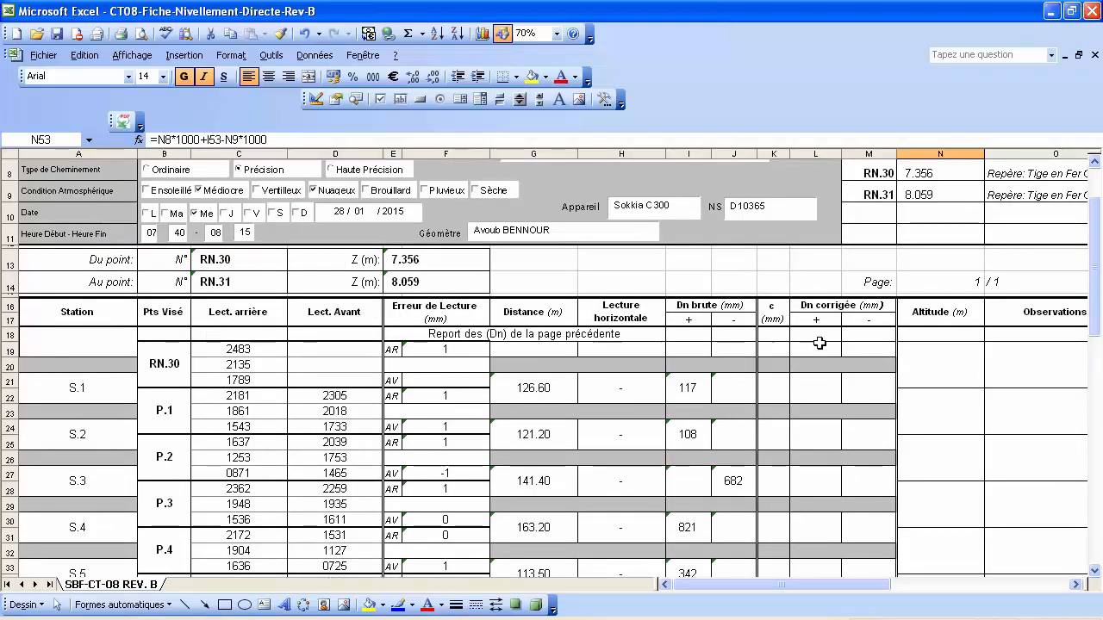
{"action": "left_click", "coordinate": [776, 380]}
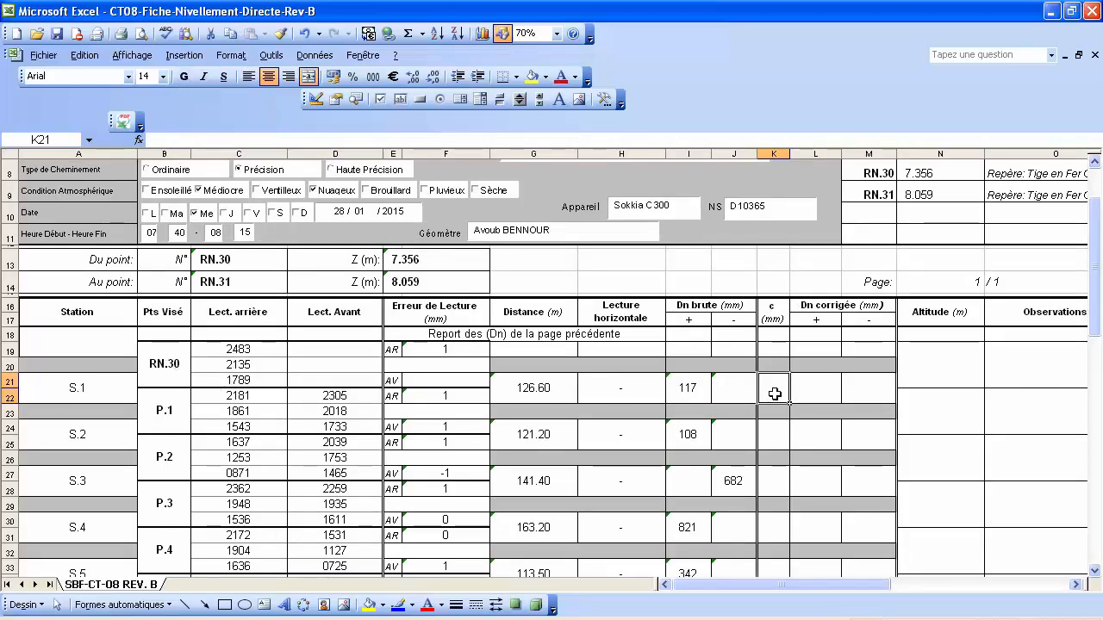
{"action": "type", "text": "="}
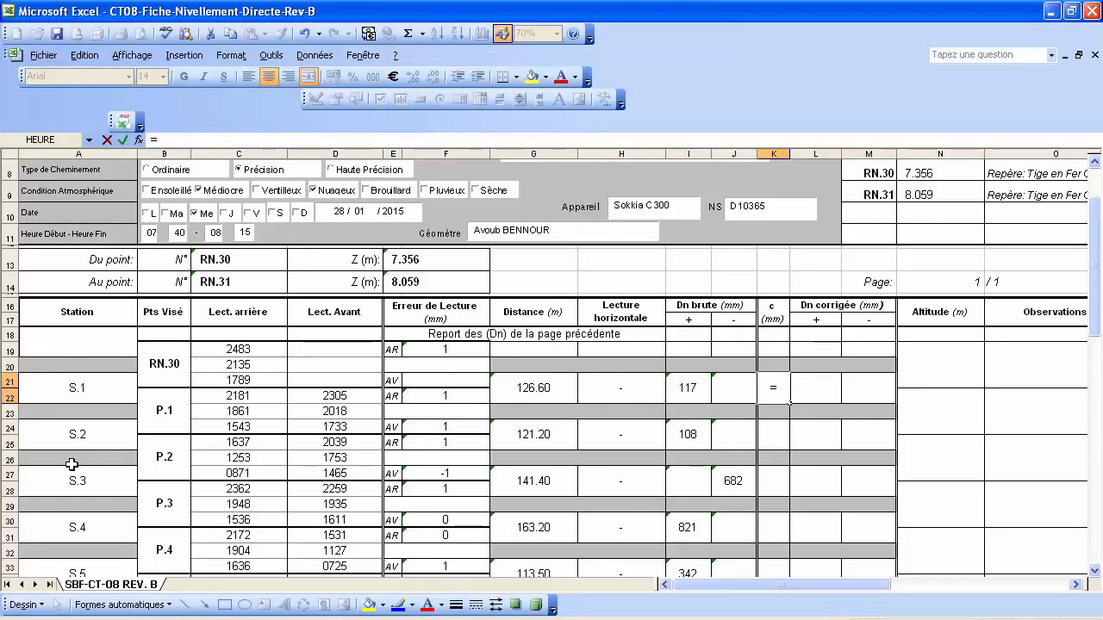
{"action": "scroll", "coordinate": [116, 473], "scroll_direction": "down", "scroll_amount": 1}
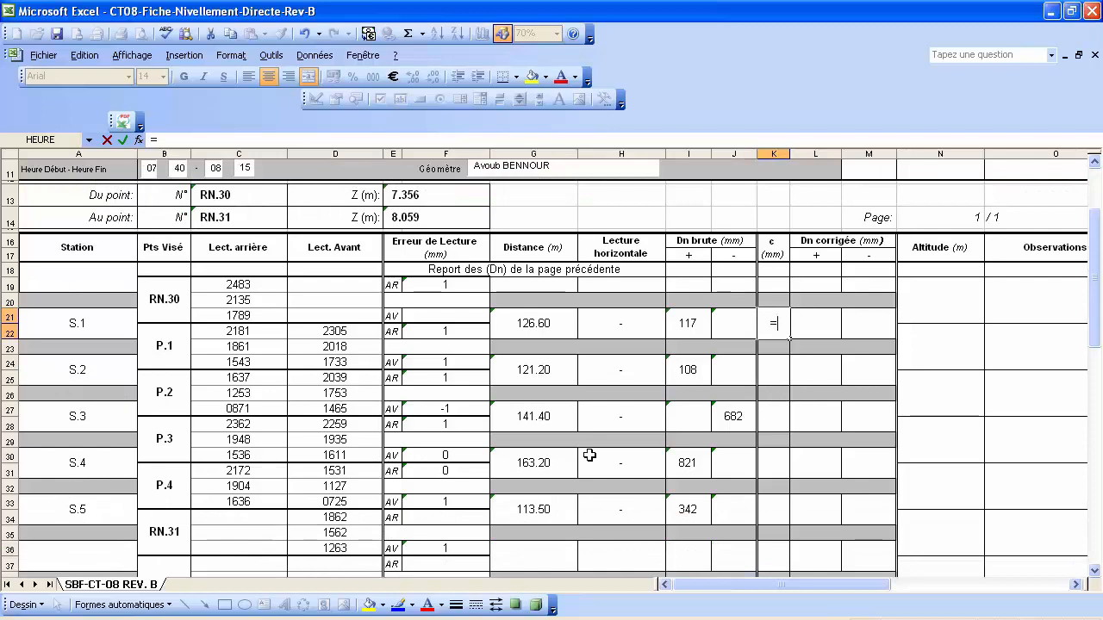
{"action": "scroll", "coordinate": [770, 342], "scroll_direction": "down", "scroll_amount": 6}
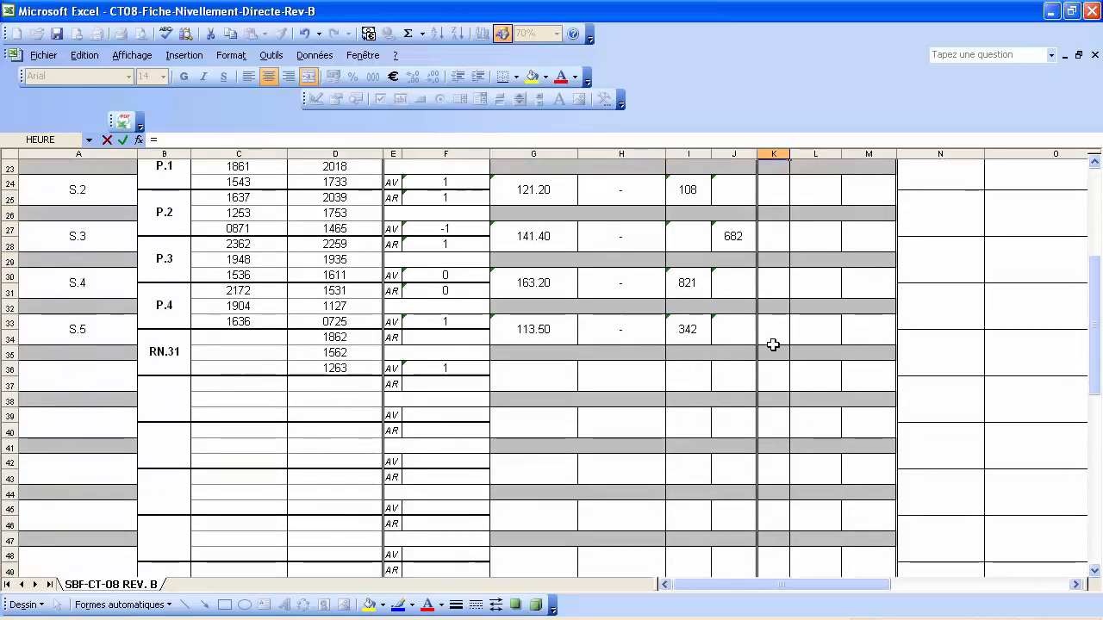
{"action": "scroll", "coordinate": [773, 345], "scroll_direction": "down", "scroll_amount": 1}
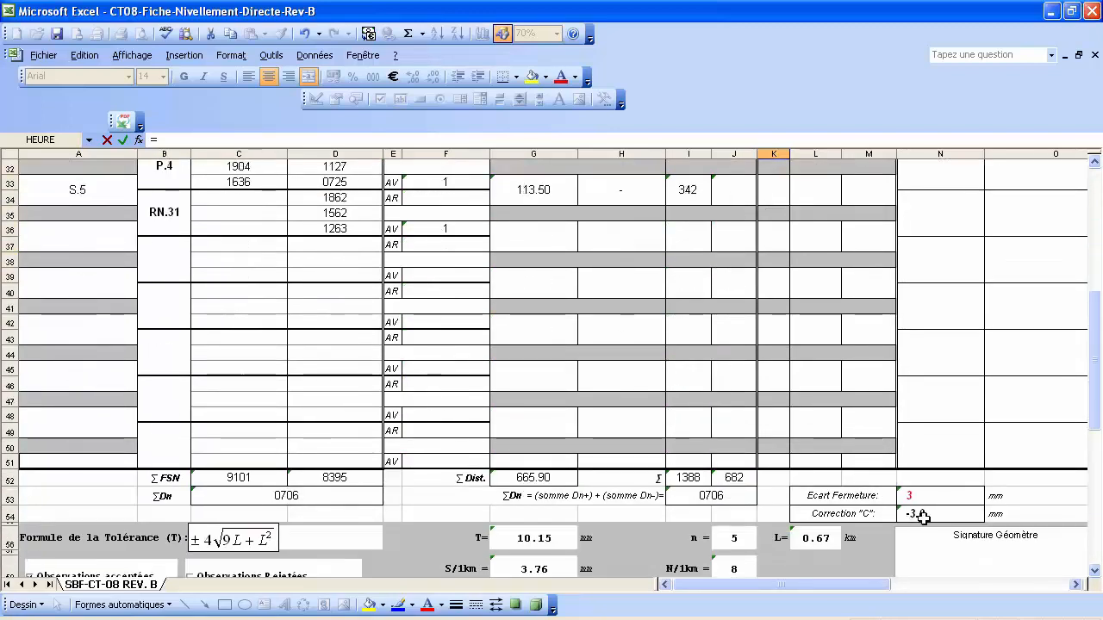
{"action": "left_click", "coordinate": [945, 514]}
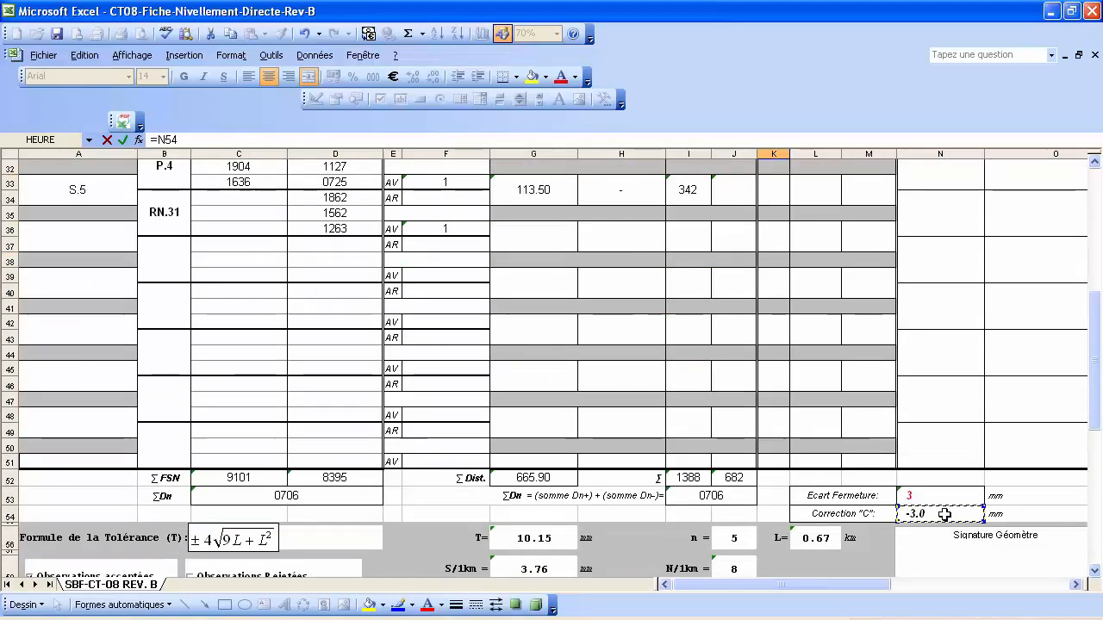
{"action": "scroll", "coordinate": [714, 396], "scroll_direction": "up", "scroll_amount": 2}
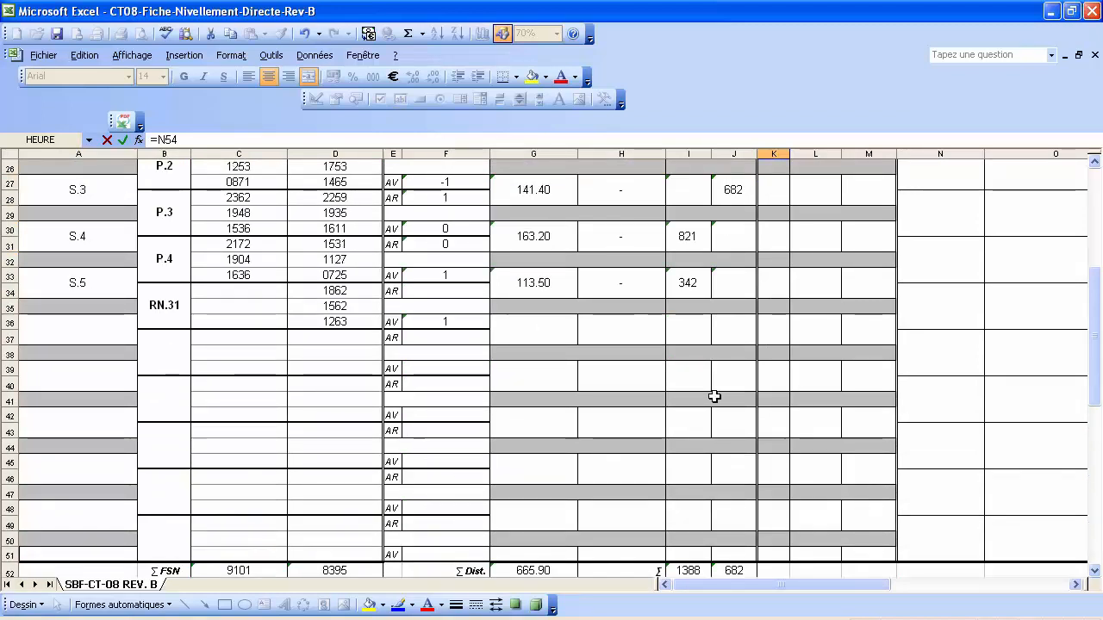
{"action": "scroll", "coordinate": [715, 397], "scroll_direction": "up", "scroll_amount": 4}
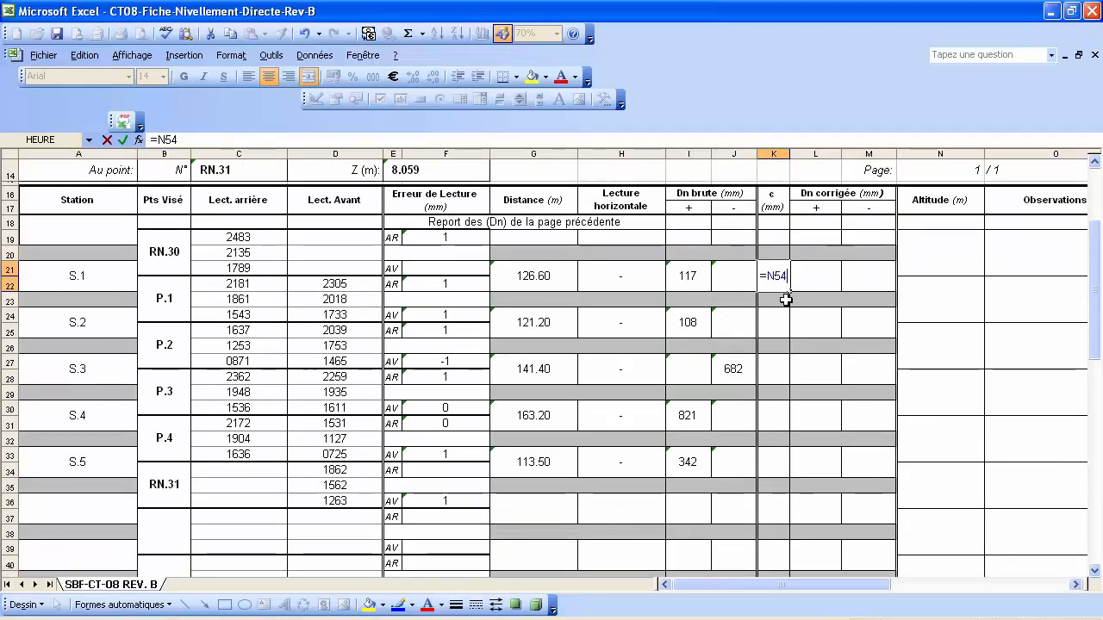
{"action": "key", "text": "F4"}
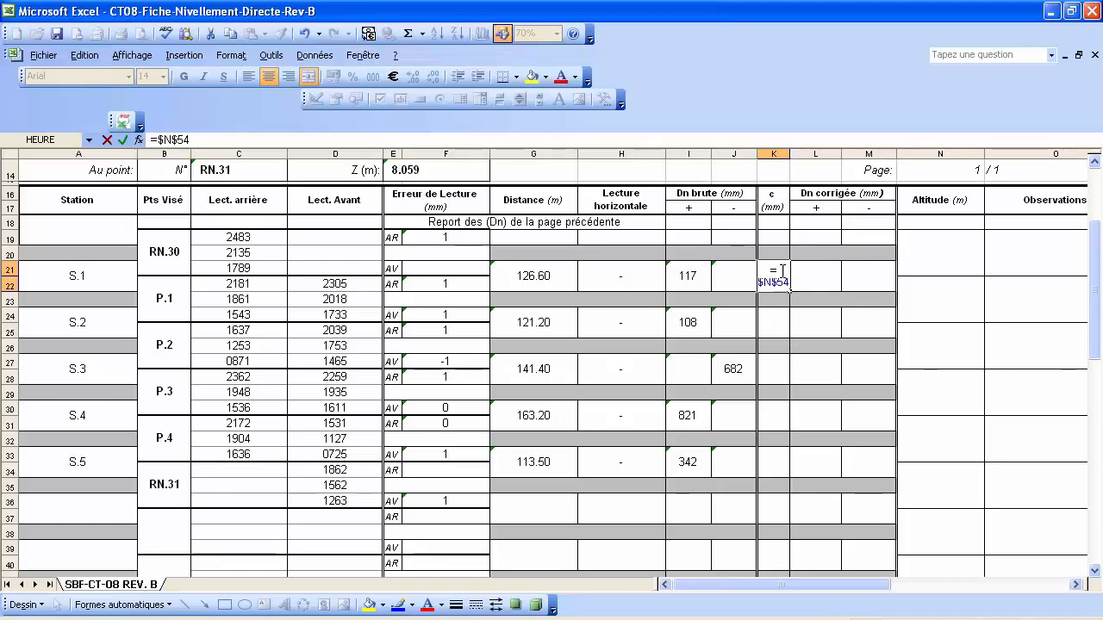
{"action": "type", "text": "/5"}
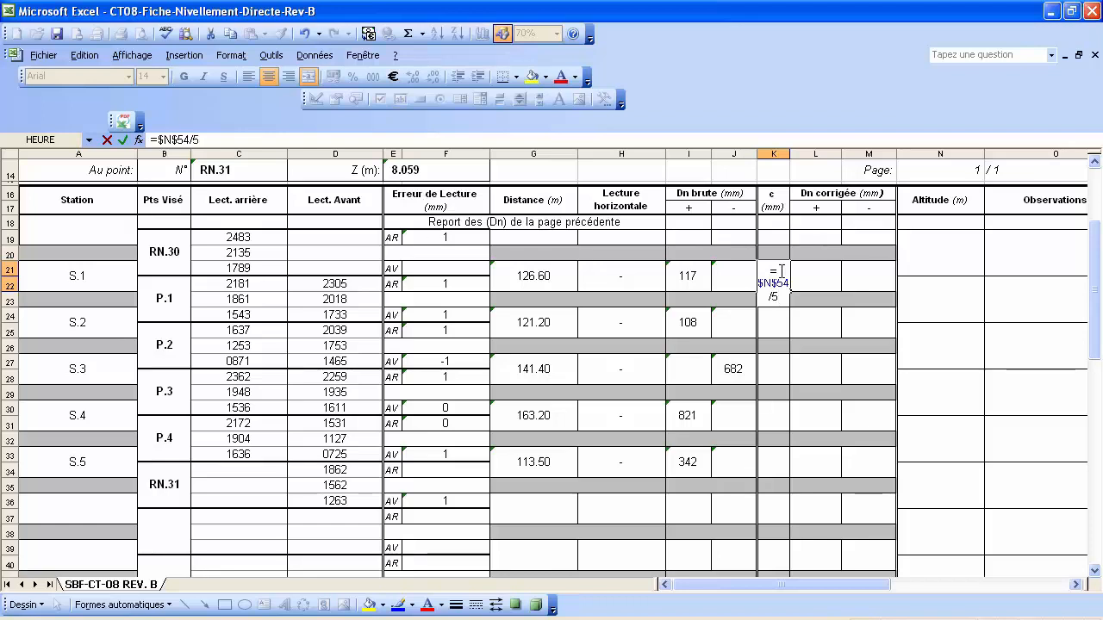
{"action": "key", "text": "Return"}
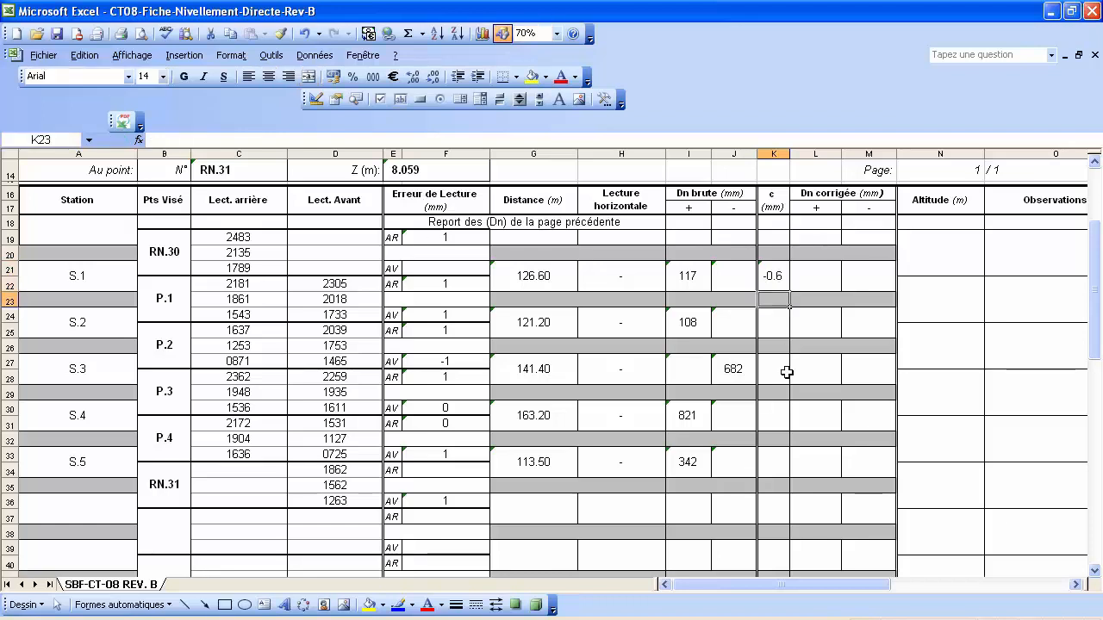
{"action": "left_click", "coordinate": [773, 277]}
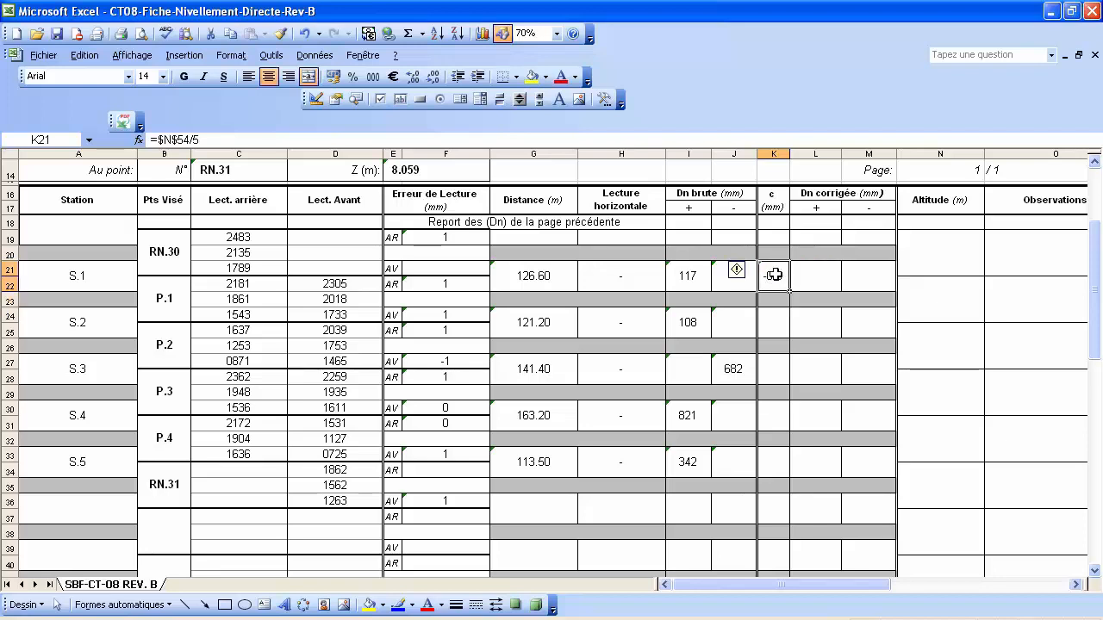
Paste K21's =$N$54/5 formula as formulas into K24, K27, K30 and K33.
{"action": "right_click", "coordinate": [775, 275]}
{"action": "left_click", "coordinate": [820, 308]}
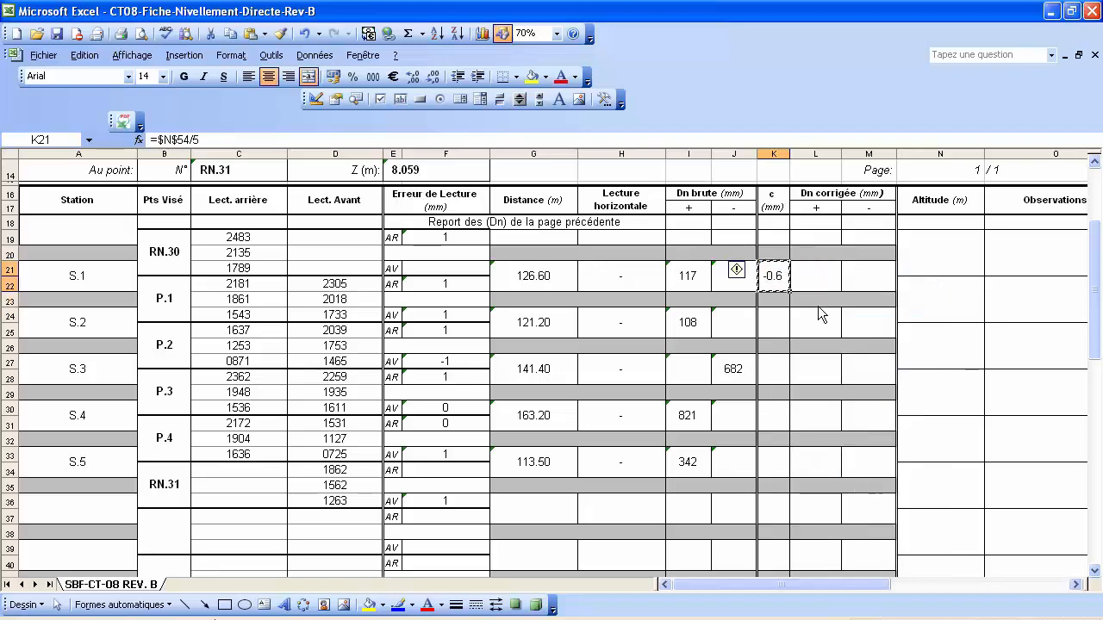
{"action": "left_click", "coordinate": [774, 319], "text": "ctrl"}
{"action": "left_click", "coordinate": [773, 369], "text": "ctrl"}
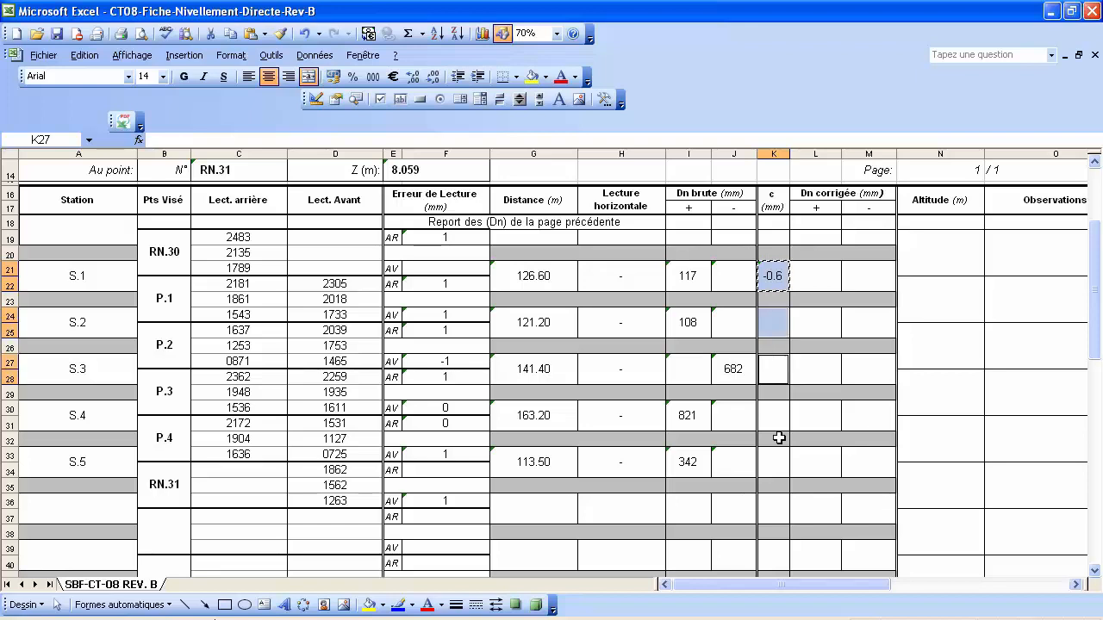
{"action": "left_click", "coordinate": [775, 420], "text": "ctrl"}
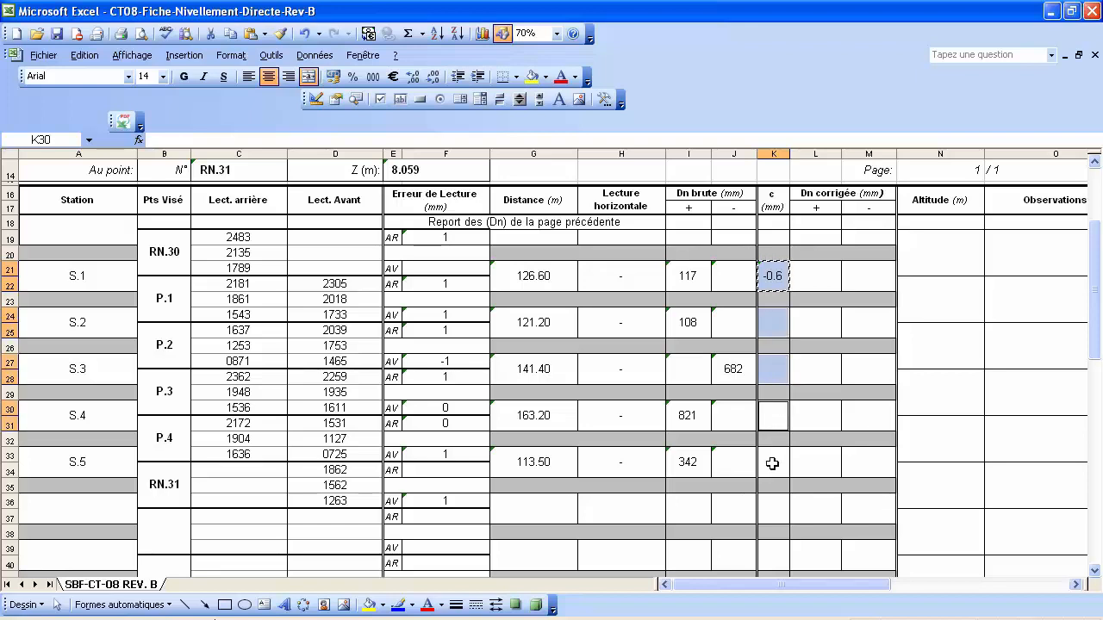
{"action": "left_click", "coordinate": [772, 464], "text": "ctrl"}
{"action": "right_click", "coordinate": [774, 463]}
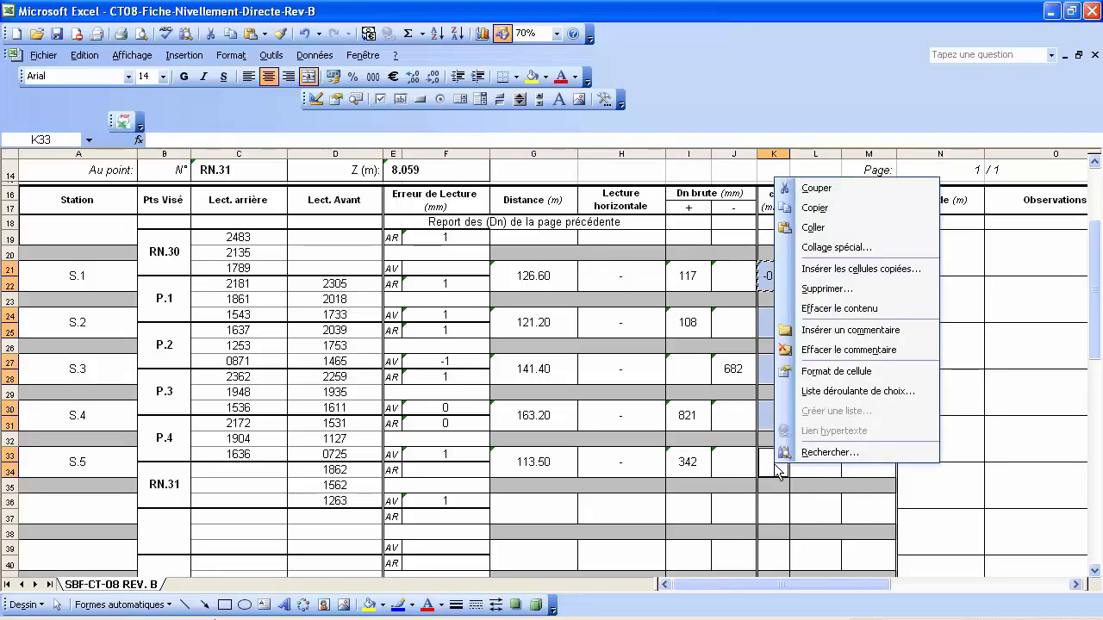
{"action": "left_click", "coordinate": [834, 248]}
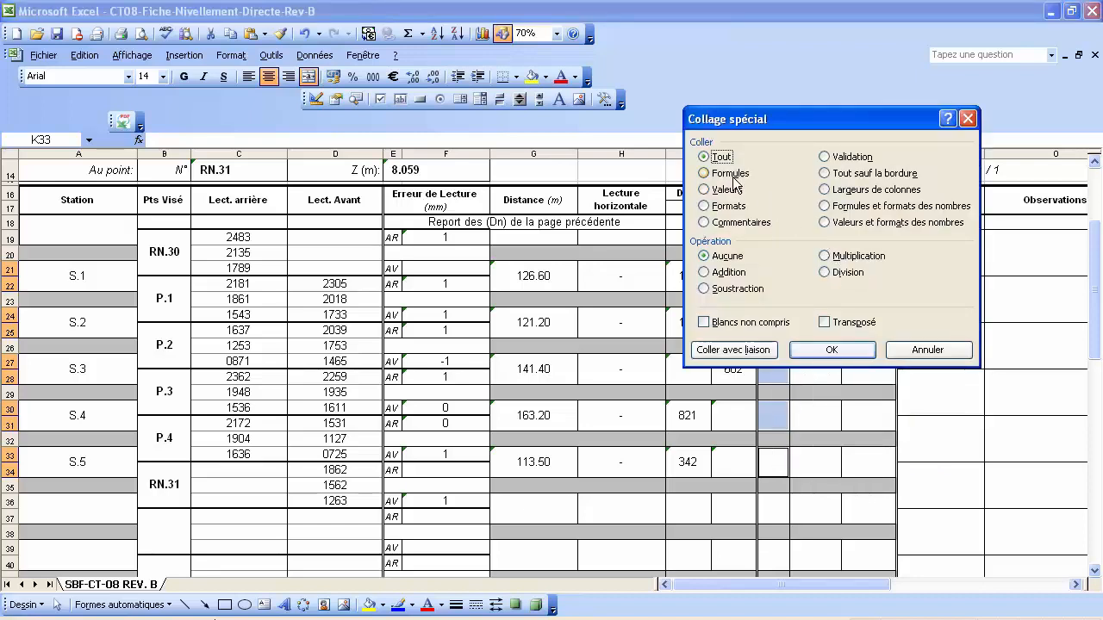
{"action": "left_click", "coordinate": [734, 175]}
{"action": "left_click", "coordinate": [831, 350]}
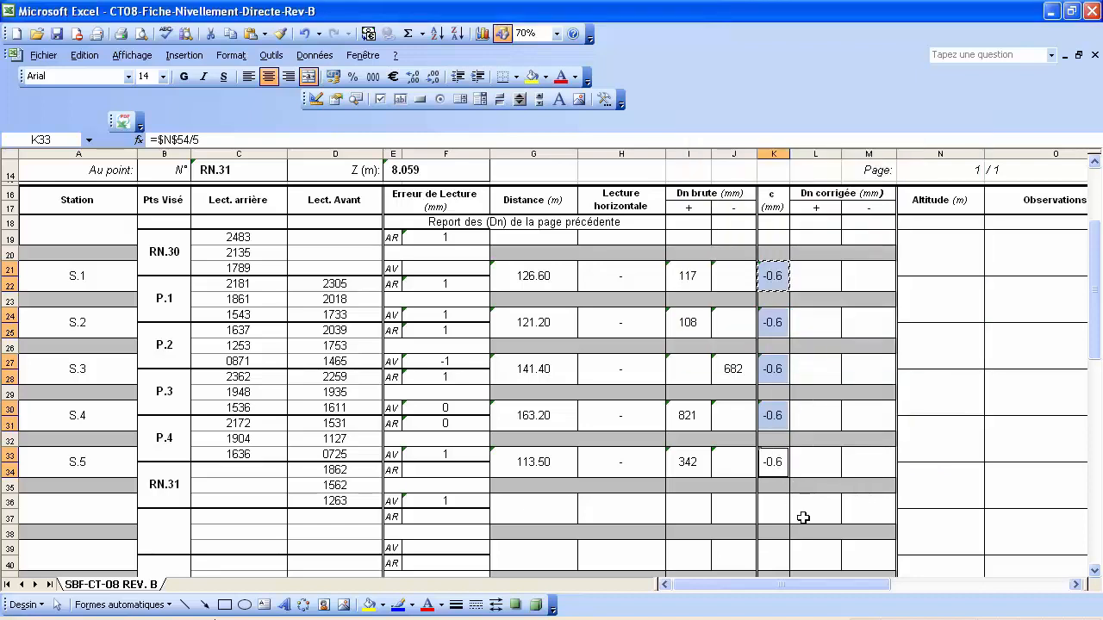
{"action": "left_click", "coordinate": [839, 405]}
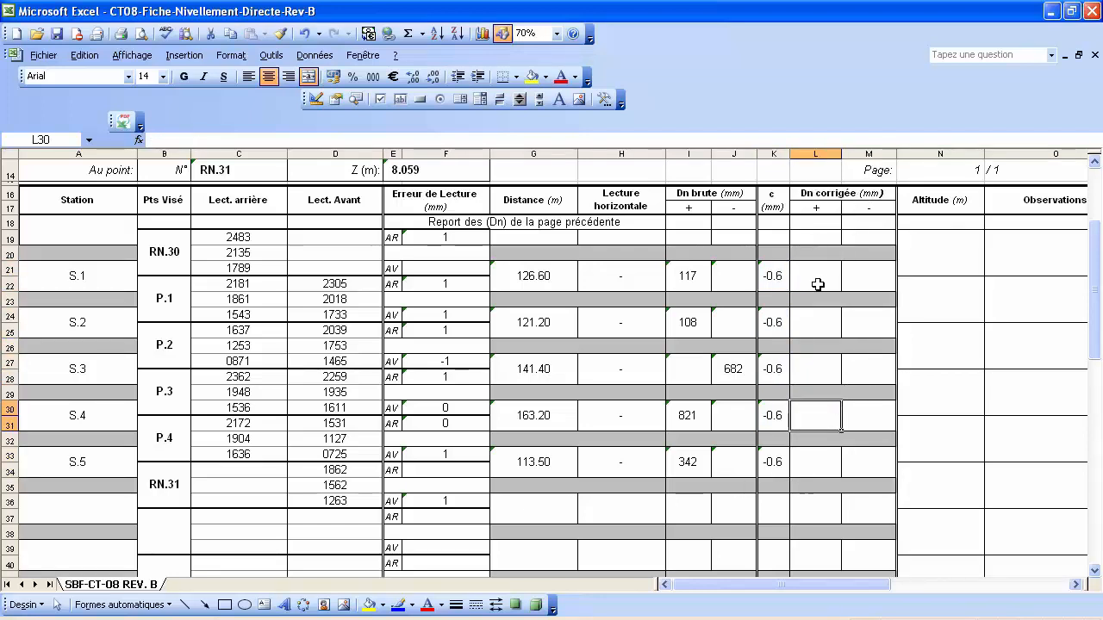
{"action": "left_click", "coordinate": [933, 250]}
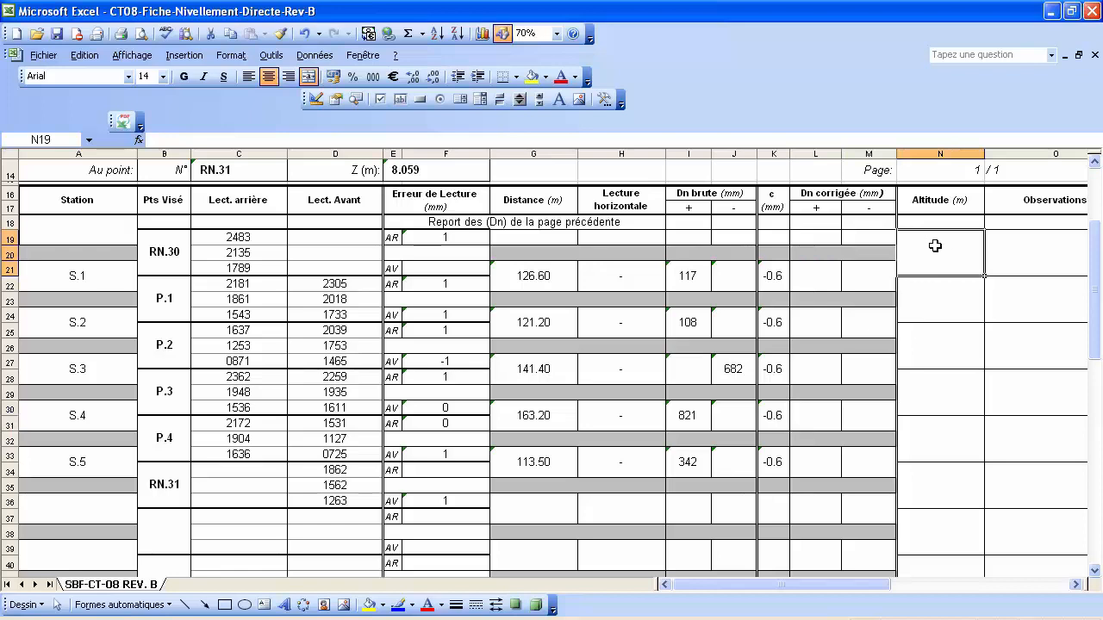
Enter =I21+K21 in L21 for S.1's corrected positive Dn of 116.
{"action": "left_click", "coordinate": [825, 273]}
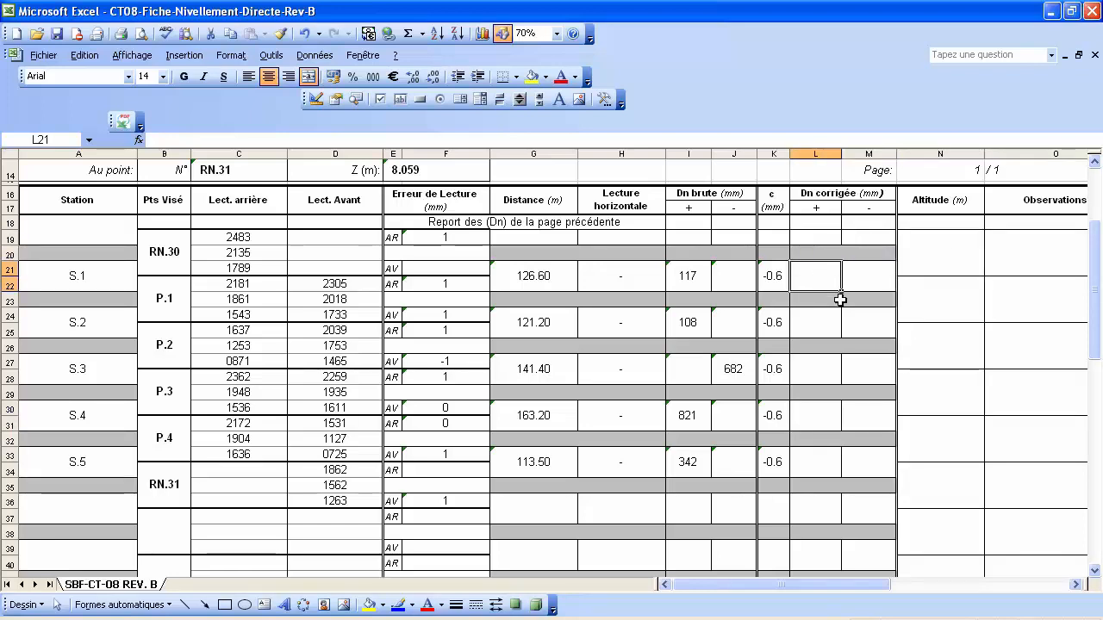
{"action": "type", "text": "="}
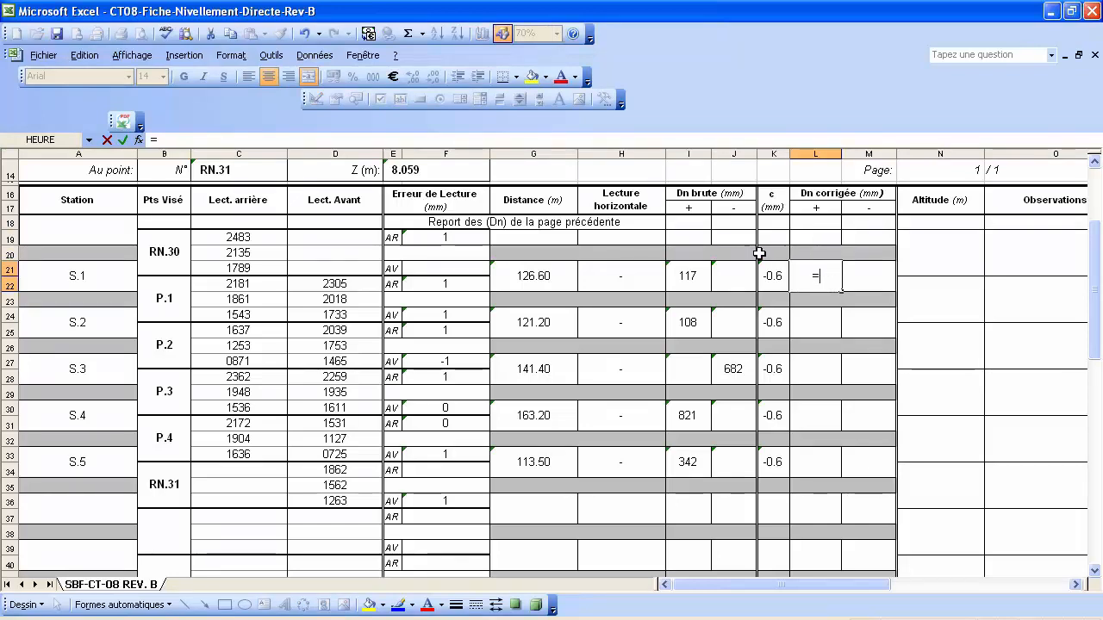
{"action": "left_click", "coordinate": [690, 273]}
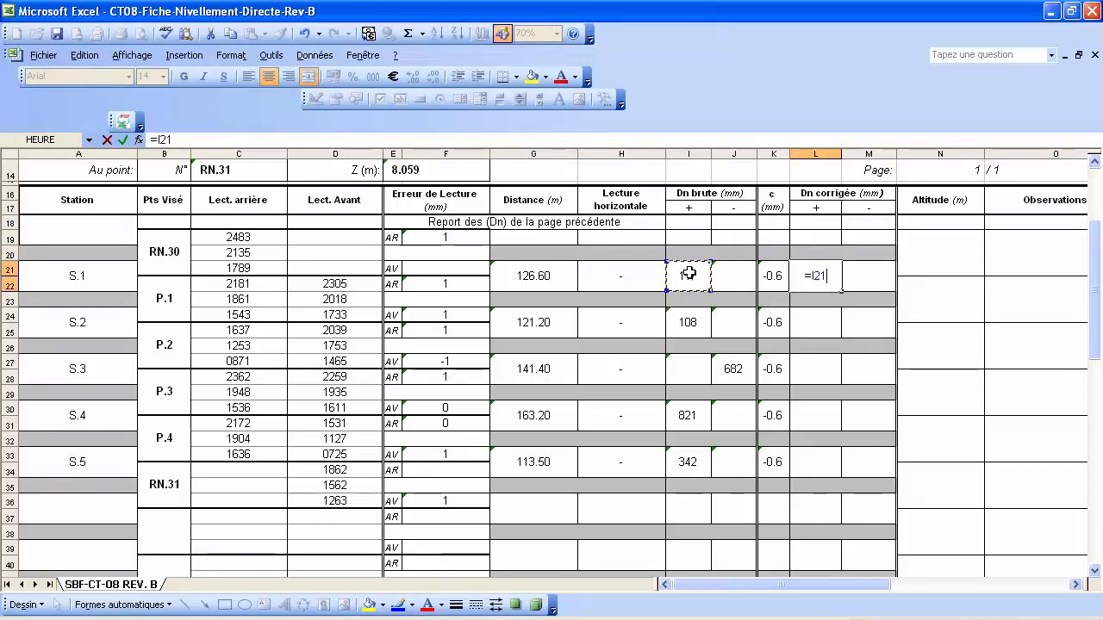
{"action": "type", "text": "+"}
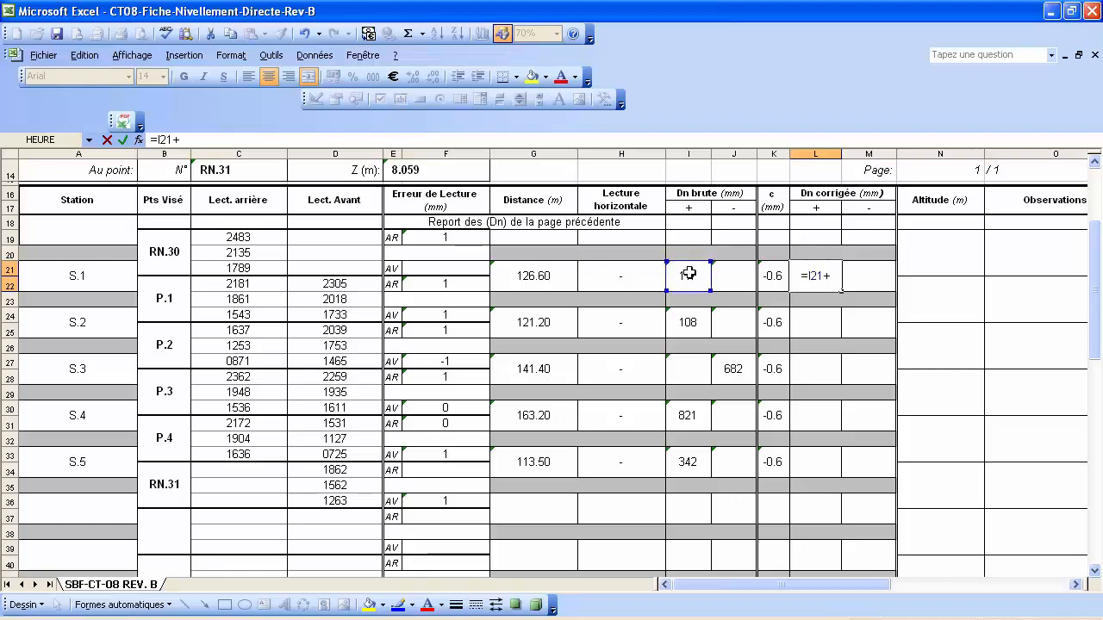
{"action": "left_click", "coordinate": [772, 275]}
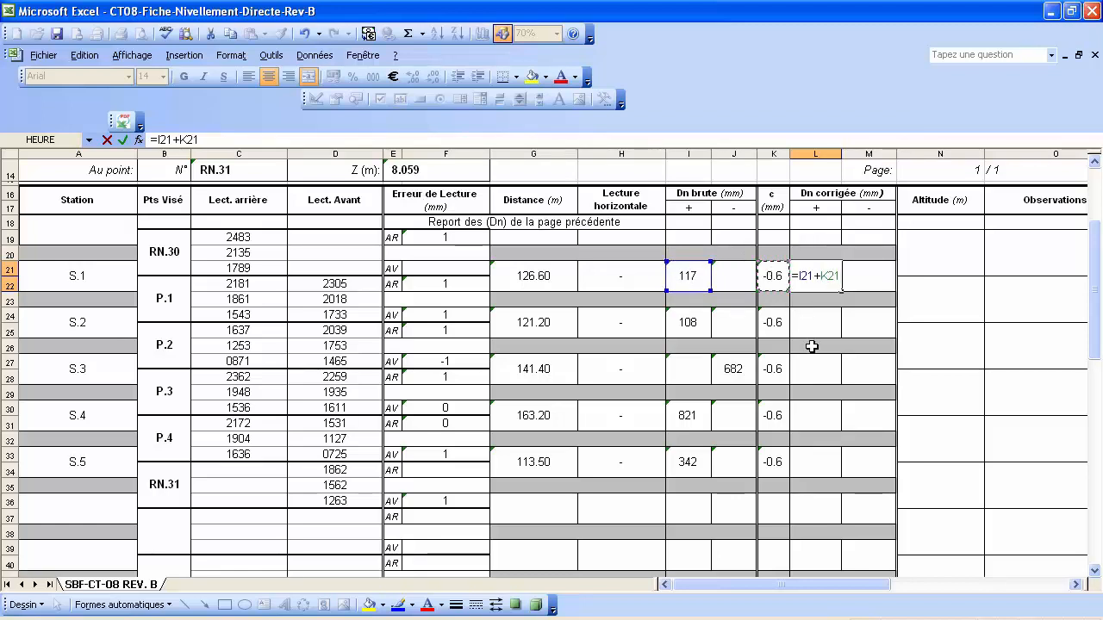
{"action": "key", "text": "Return"}
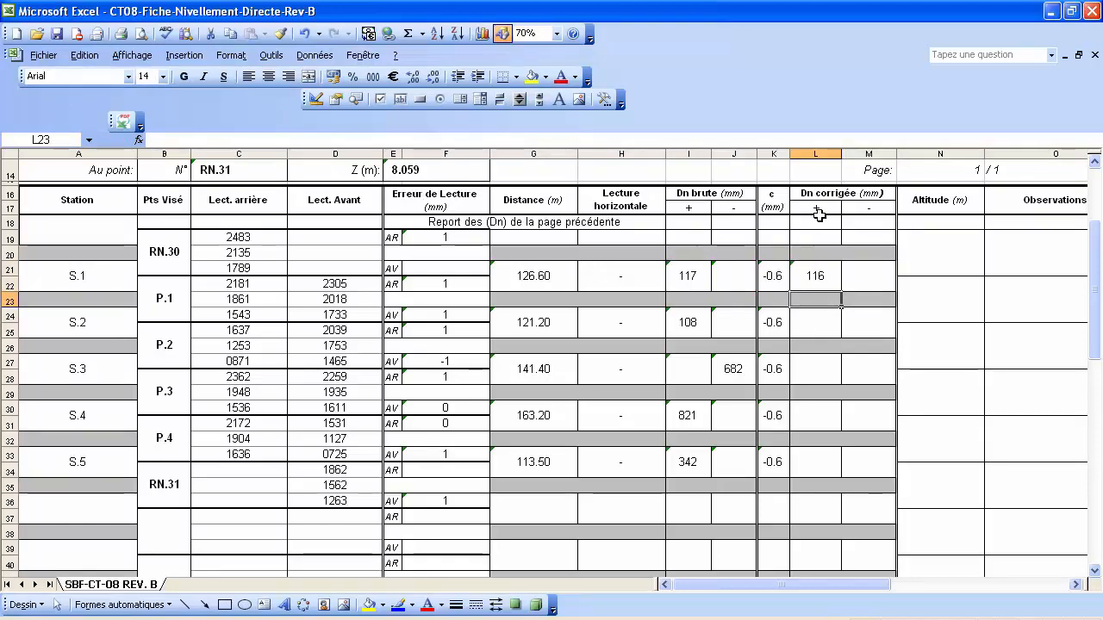
Paste the L21 formula into L24, L30 and L33, giving 107, 820 and 341.
{"action": "left_click", "coordinate": [813, 276]}
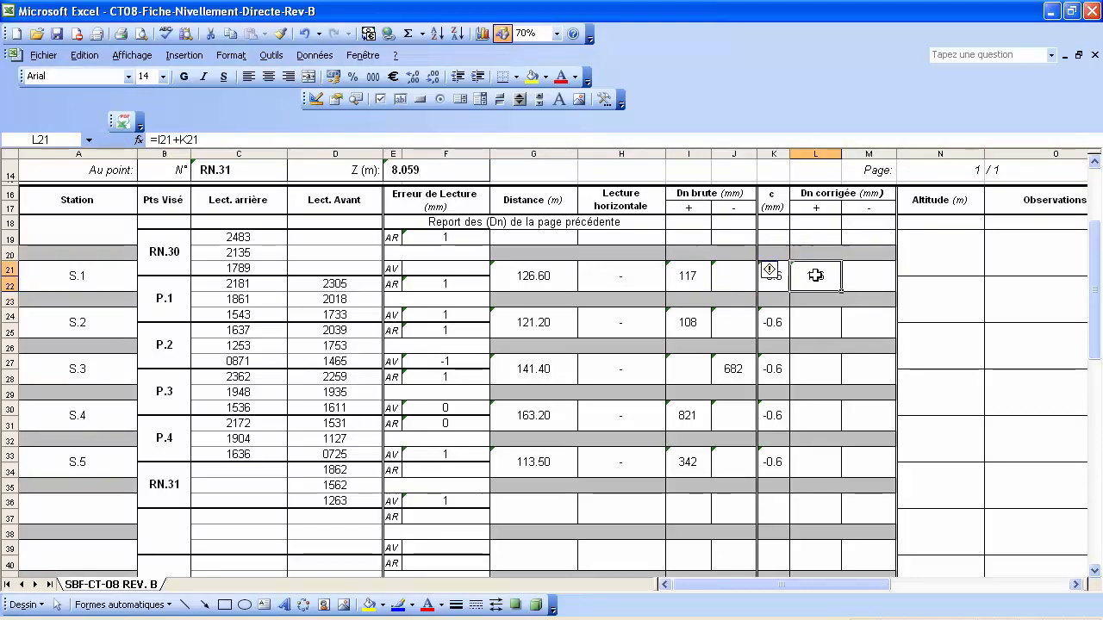
{"action": "right_click", "coordinate": [815, 280]}
{"action": "left_click", "coordinate": [861, 310]}
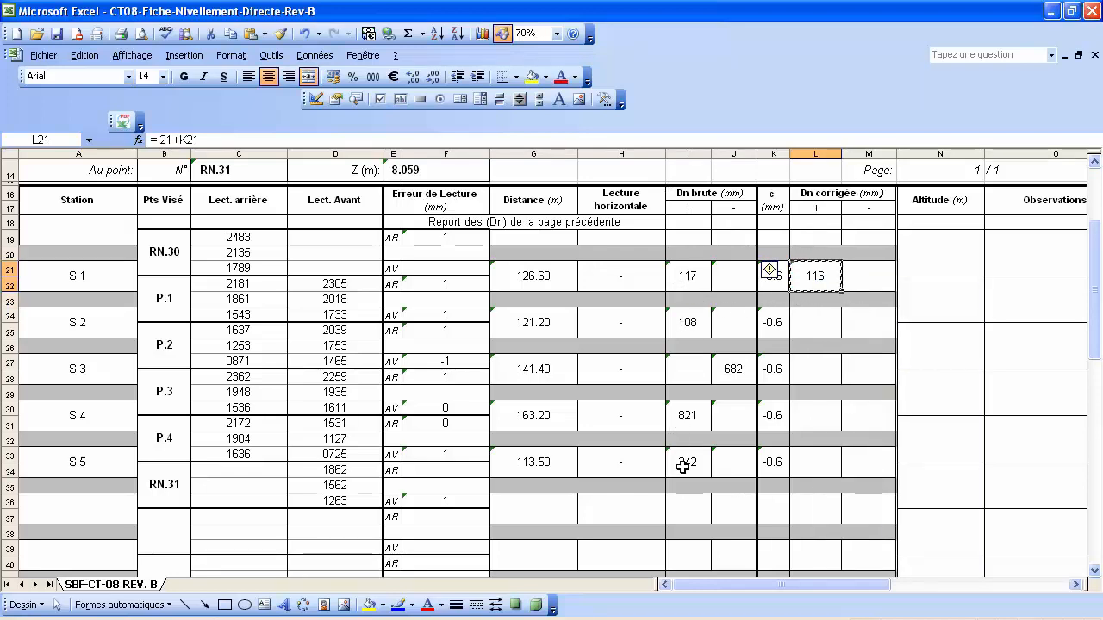
{"action": "left_click", "coordinate": [813, 321], "text": "ctrl"}
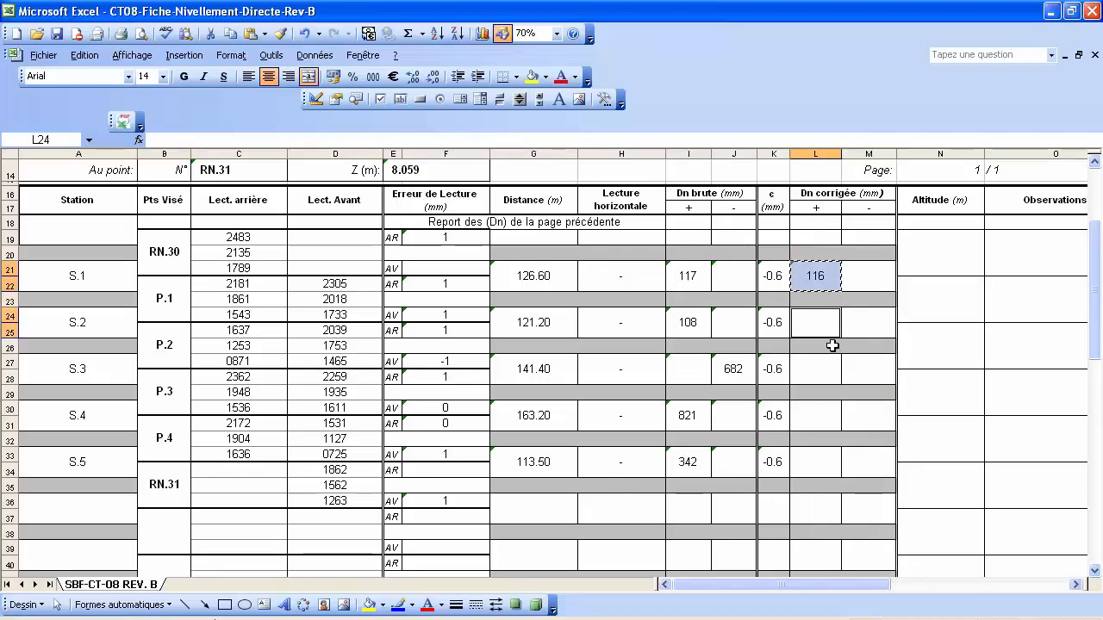
{"action": "left_click", "coordinate": [820, 418], "text": "ctrl"}
{"action": "left_click", "coordinate": [817, 465], "text": "ctrl"}
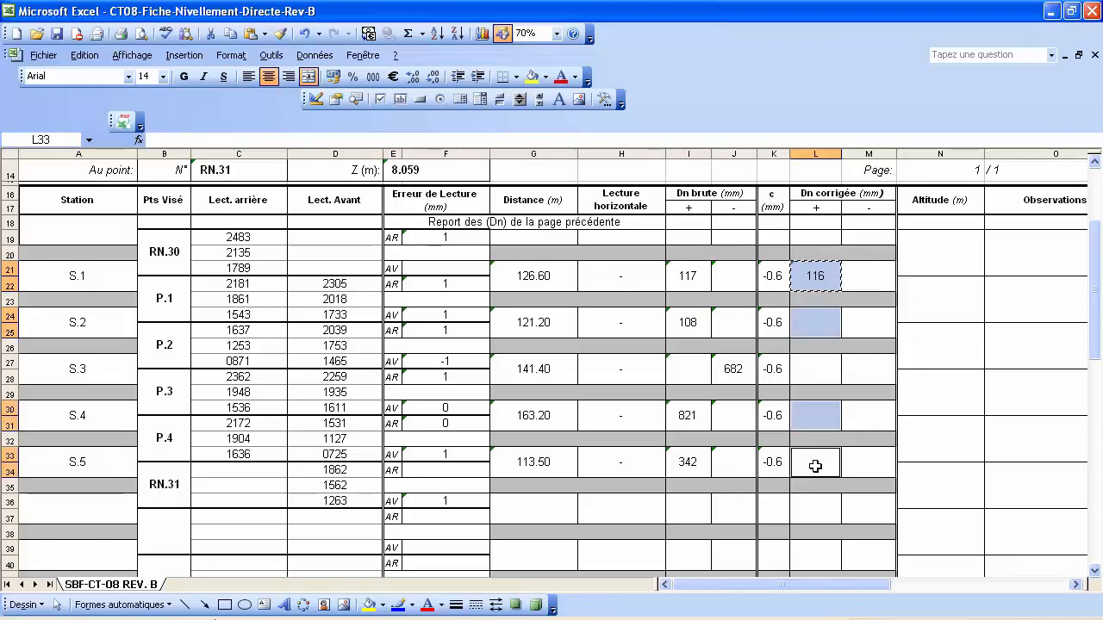
{"action": "right_click", "coordinate": [819, 467]}
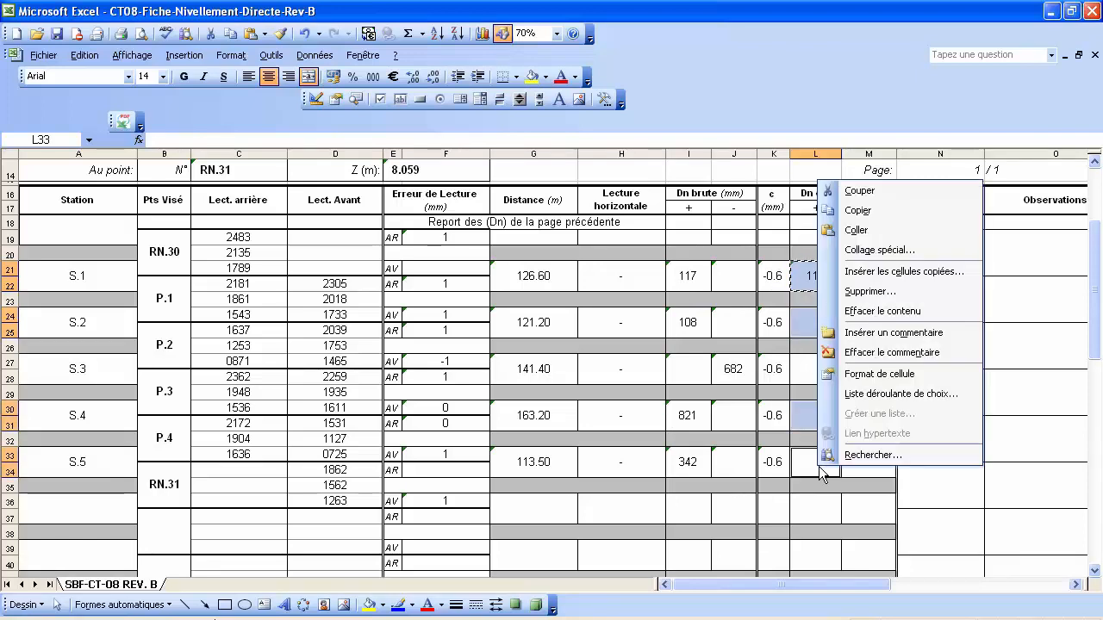
{"action": "left_click", "coordinate": [875, 250]}
{"action": "left_click", "coordinate": [763, 177]}
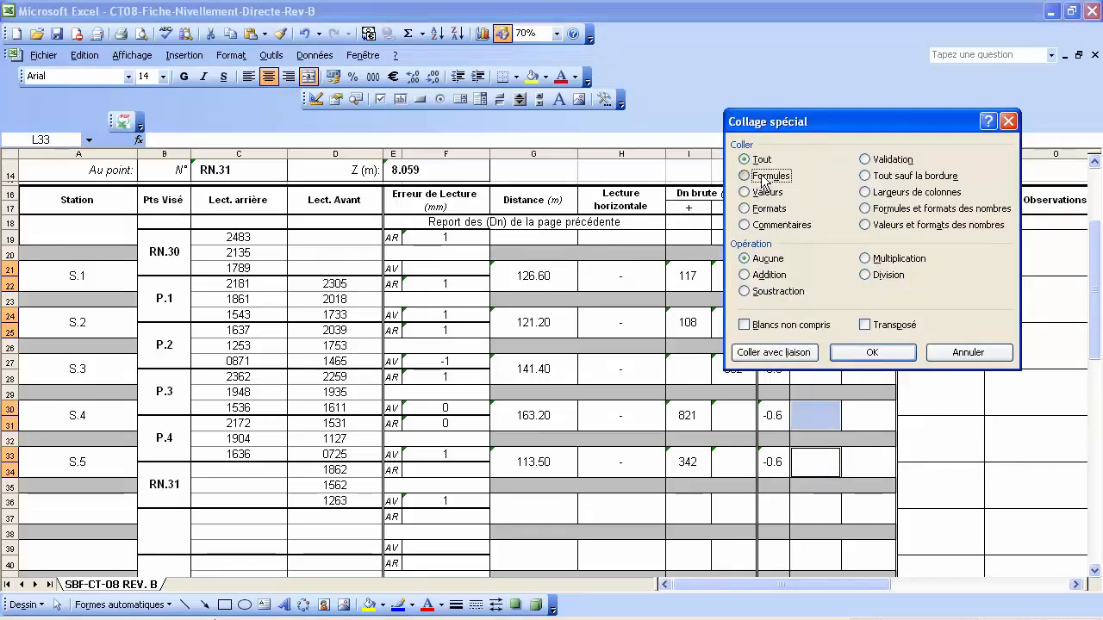
{"action": "left_click", "coordinate": [873, 354]}
{"action": "key", "text": "Escape"}
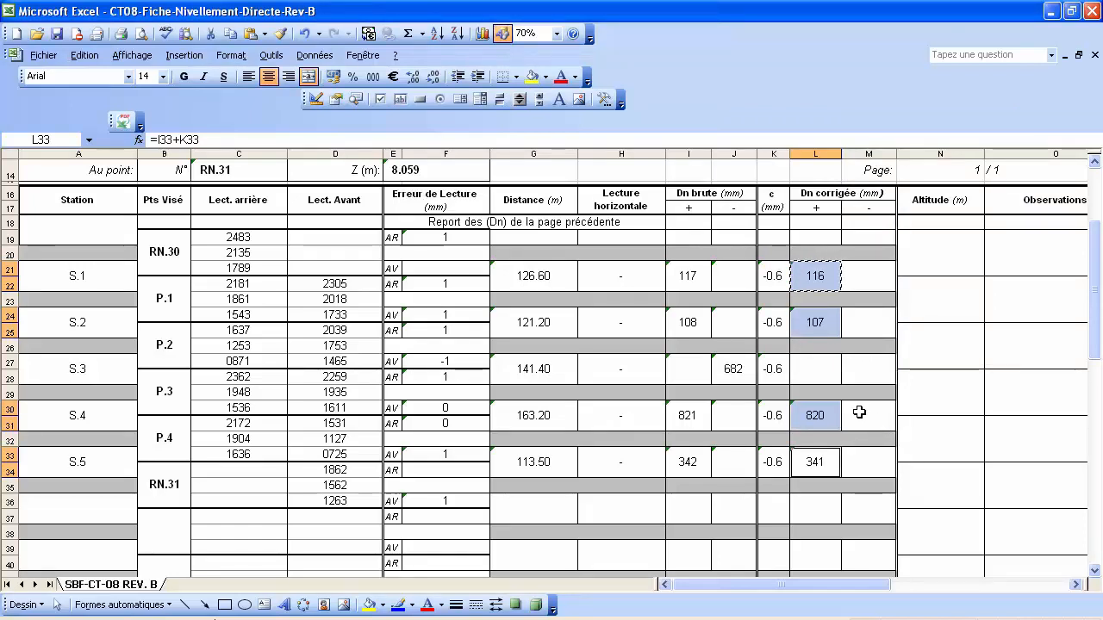
{"action": "left_click", "coordinate": [871, 370]}
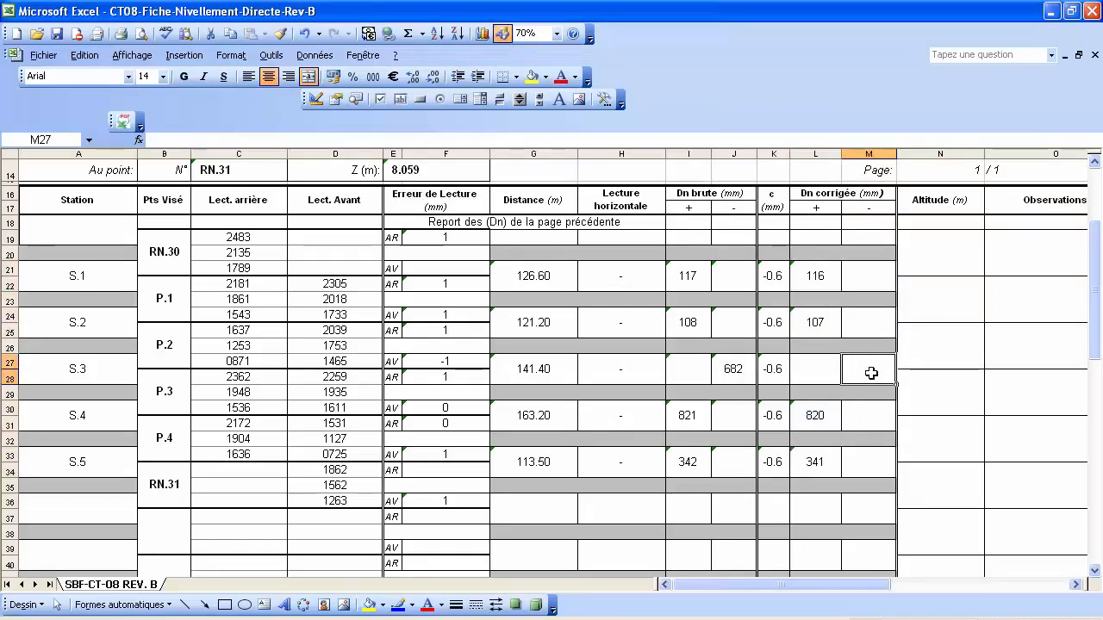
{"action": "type", "text": "="}
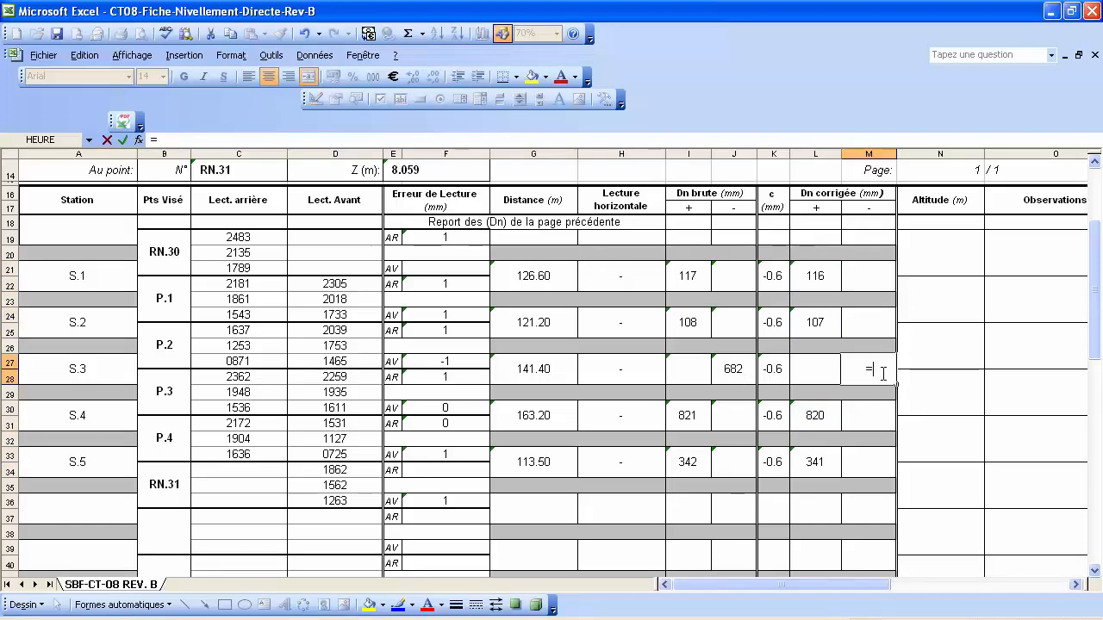
{"action": "left_click", "coordinate": [722, 372]}
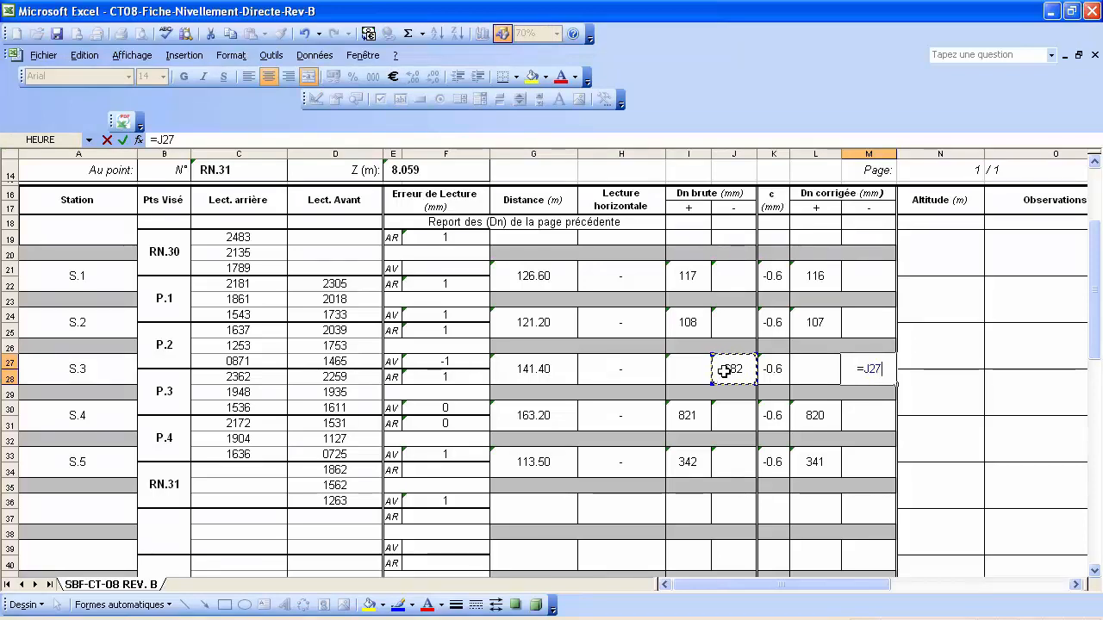
{"action": "type", "text": "-"}
{"action": "left_click", "coordinate": [776, 371]}
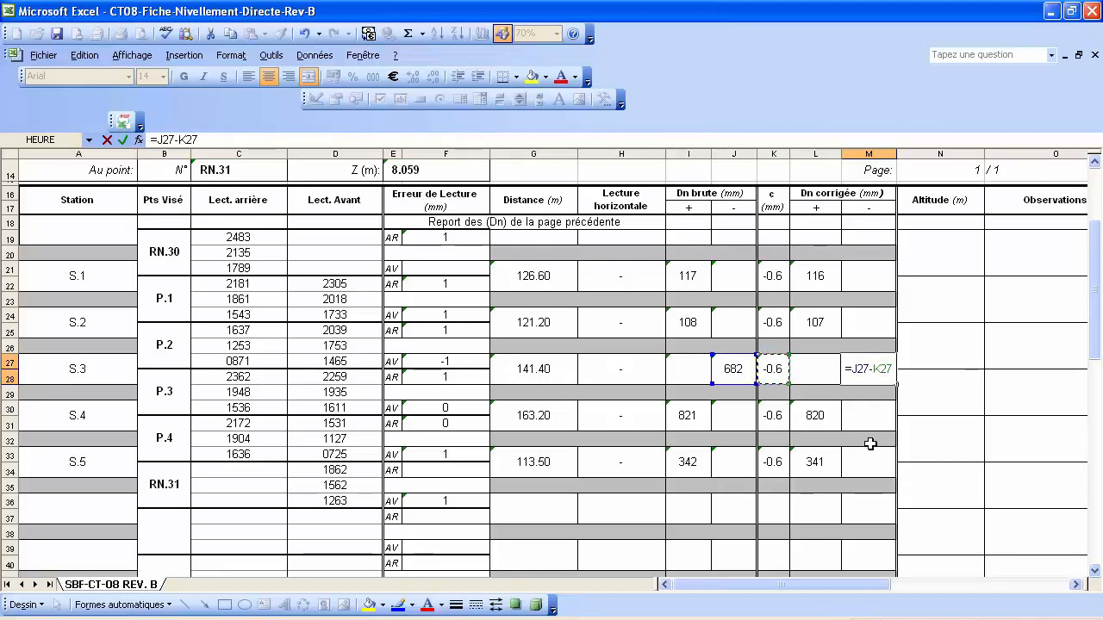
{"action": "key", "text": "Return"}
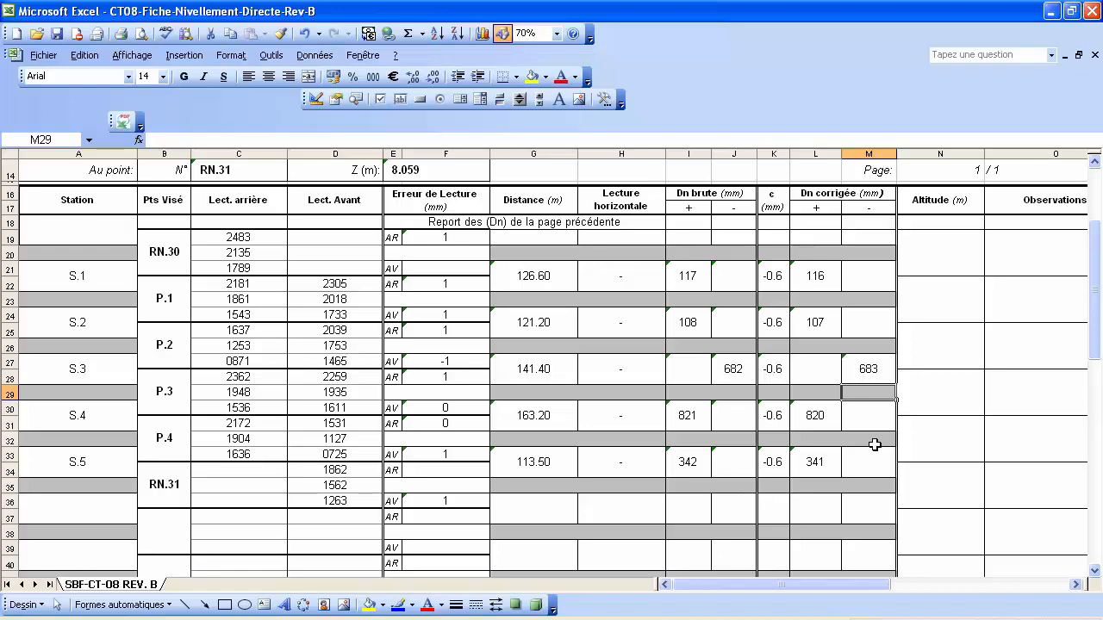
{"action": "left_click", "coordinate": [875, 448]}
{"action": "scroll", "coordinate": [935, 258], "scroll_direction": "up", "scroll_amount": 1}
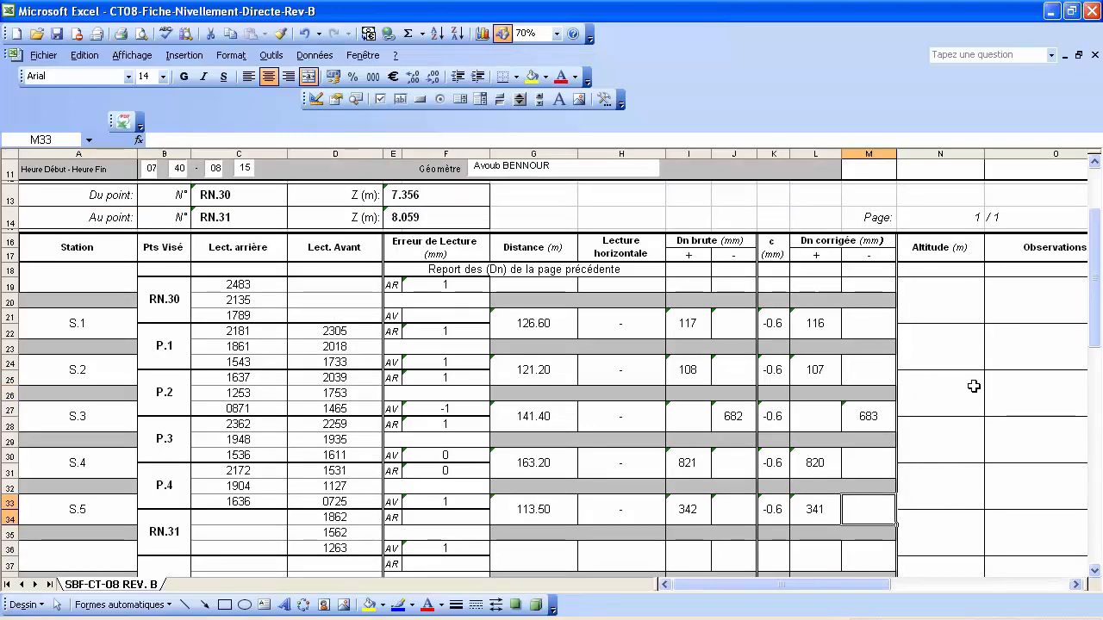
{"action": "left_click", "coordinate": [946, 301]}
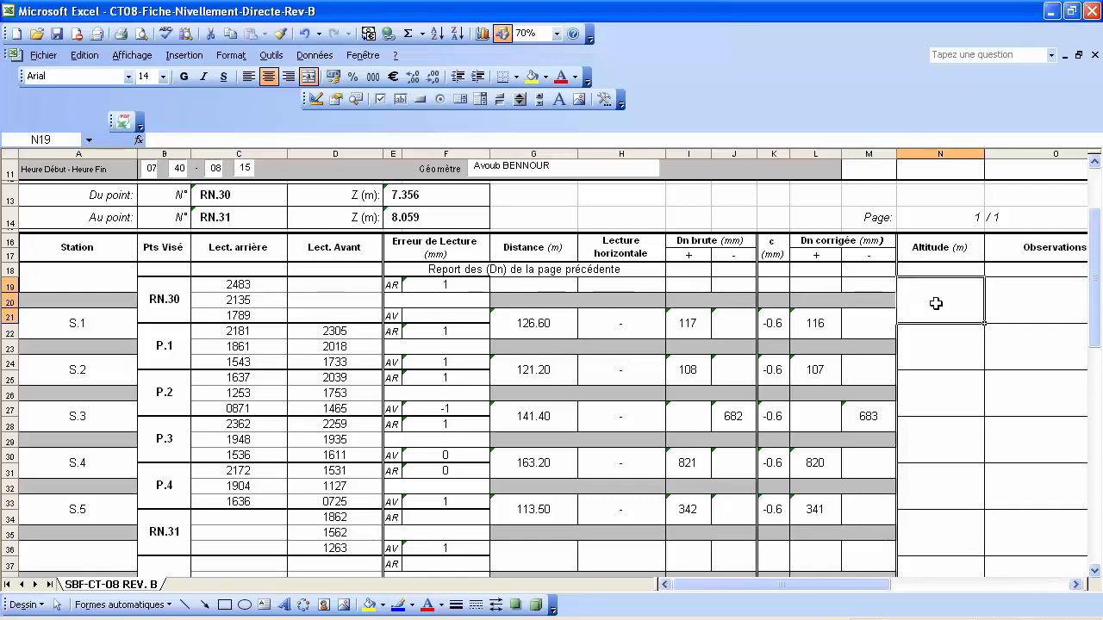
Enter =N8 in N19 so the RN.30 altitude shows 7.356.
{"action": "type", "text": "="}
{"action": "scroll", "coordinate": [937, 293], "scroll_direction": "up", "scroll_amount": 3}
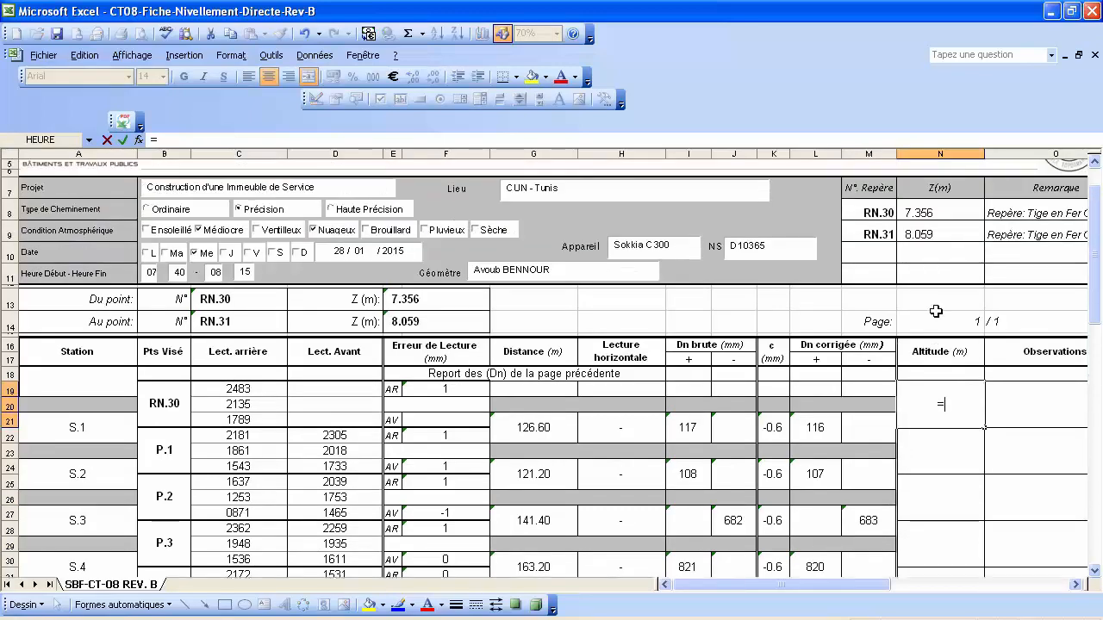
{"action": "left_click", "coordinate": [938, 263]}
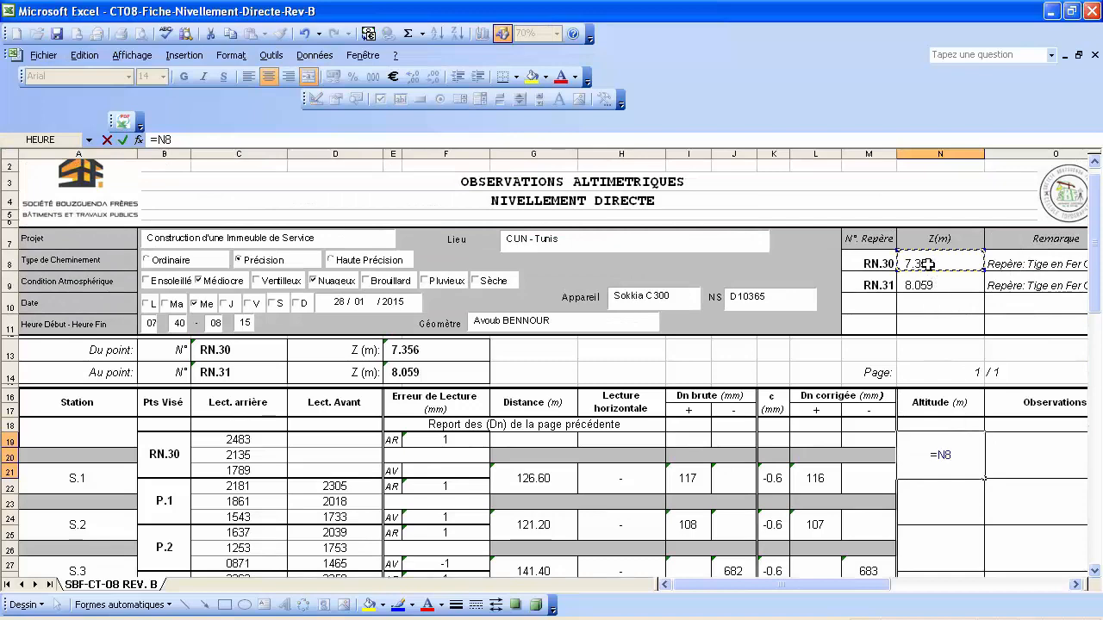
{"action": "key", "text": "Return"}
Enter =N19+L21/1000 in N22 so P.1's altitude shows 7.472.
{"action": "scroll", "coordinate": [956, 496], "scroll_direction": "down", "scroll_amount": 1}
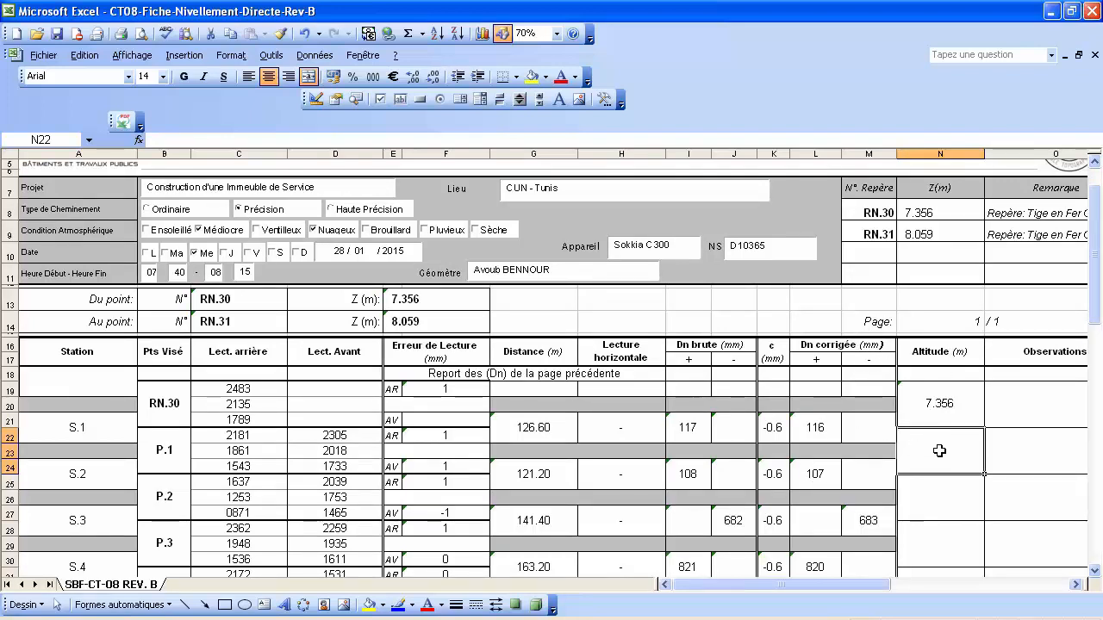
{"action": "type", "text": "="}
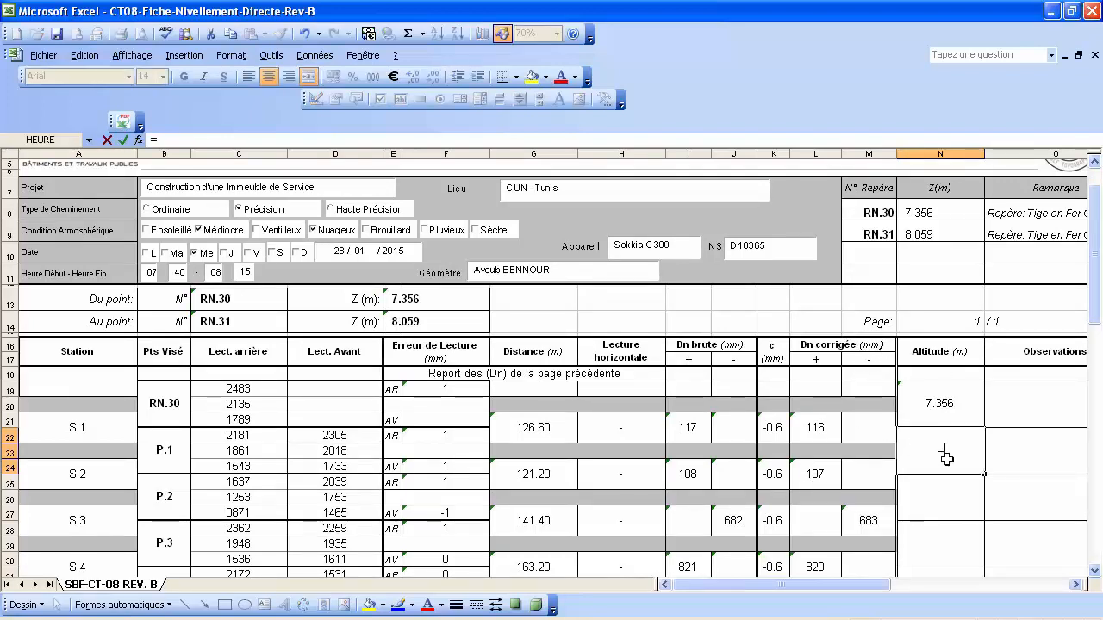
{"action": "left_click", "coordinate": [931, 399]}
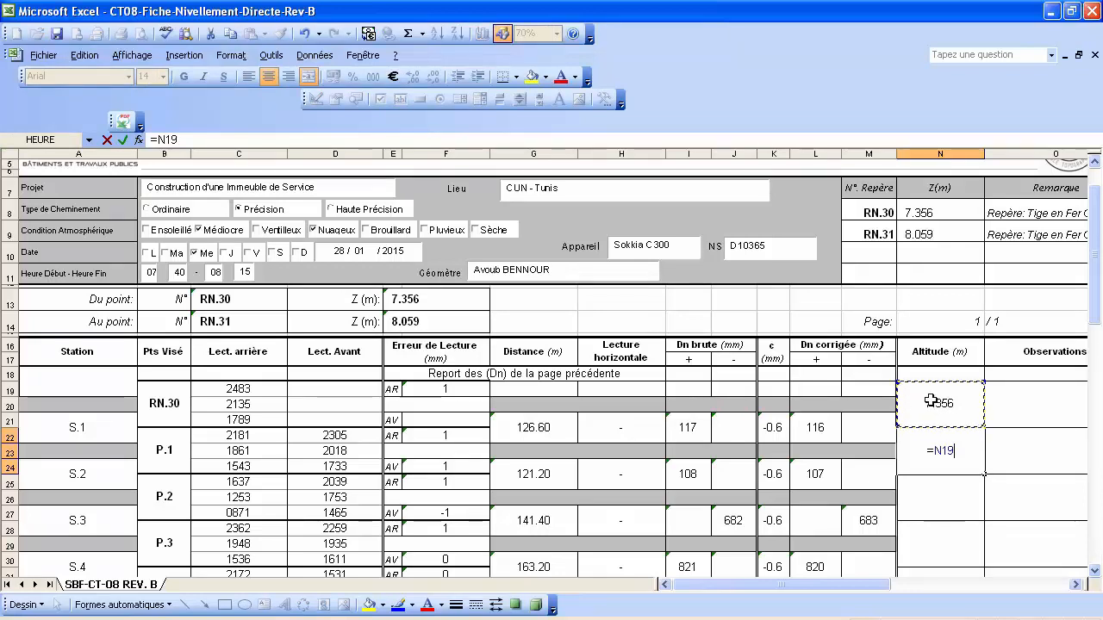
{"action": "type", "text": "+"}
{"action": "left_click", "coordinate": [816, 427]}
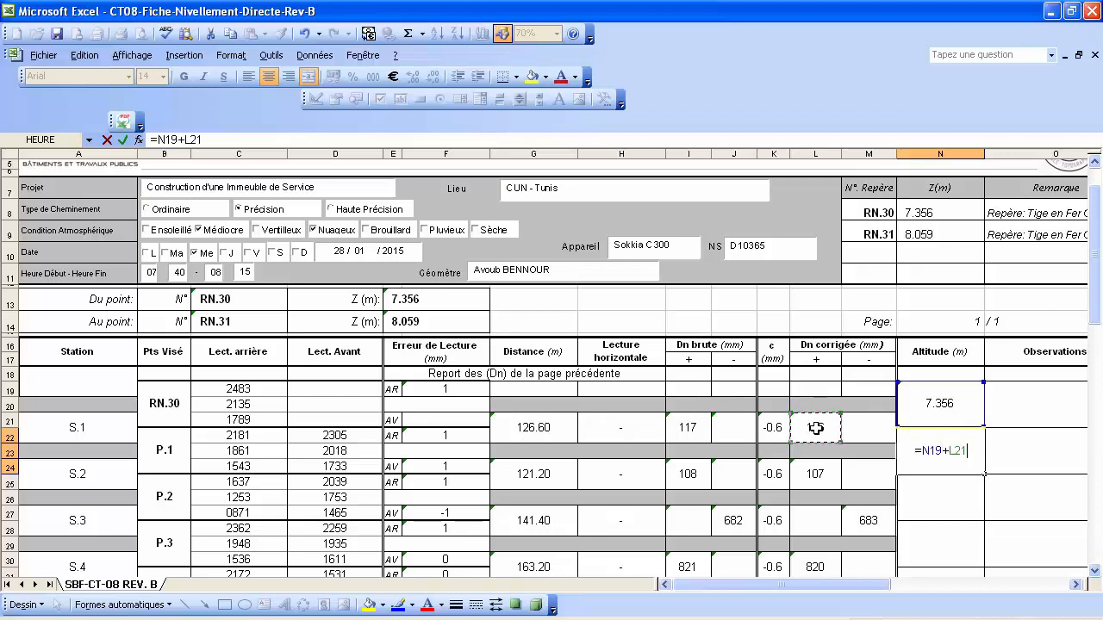
{"action": "type", "text": "/1"}
{"action": "type", "text": "000"}
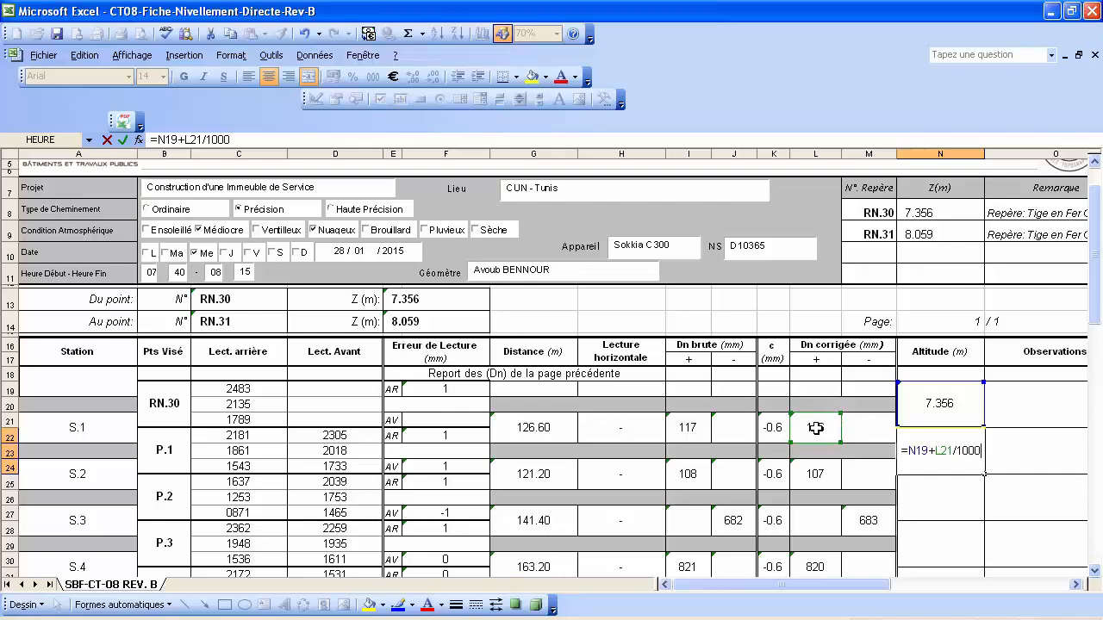
{"action": "key", "text": "Return"}
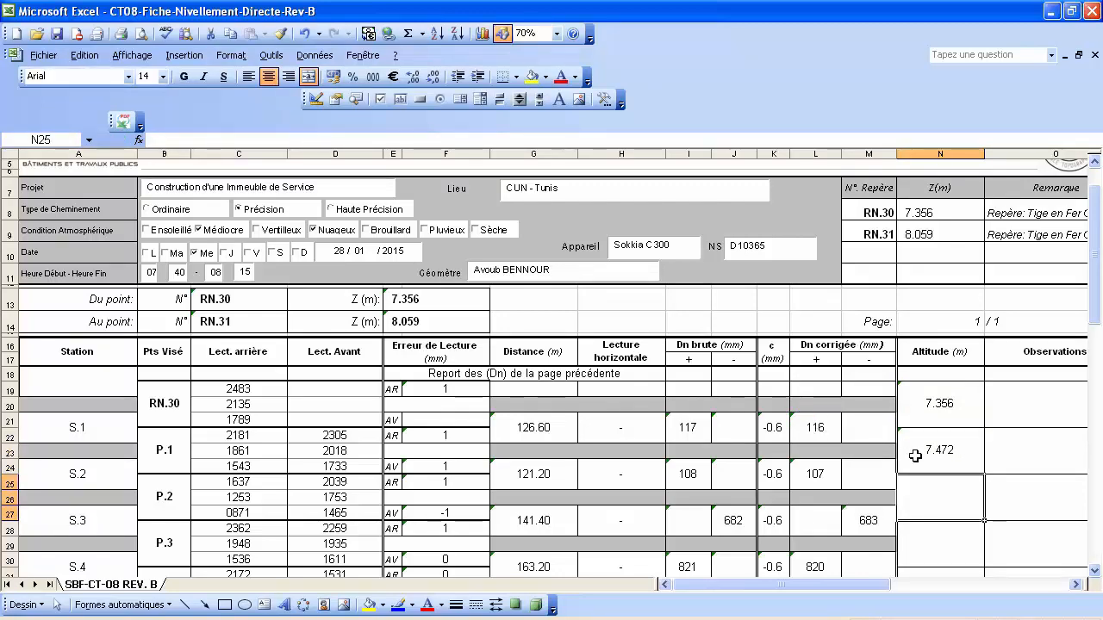
Try pasting P.1's altitude as values into N25 and dismiss the merged-cell error.
{"action": "scroll", "coordinate": [952, 431], "scroll_direction": "down", "scroll_amount": 2}
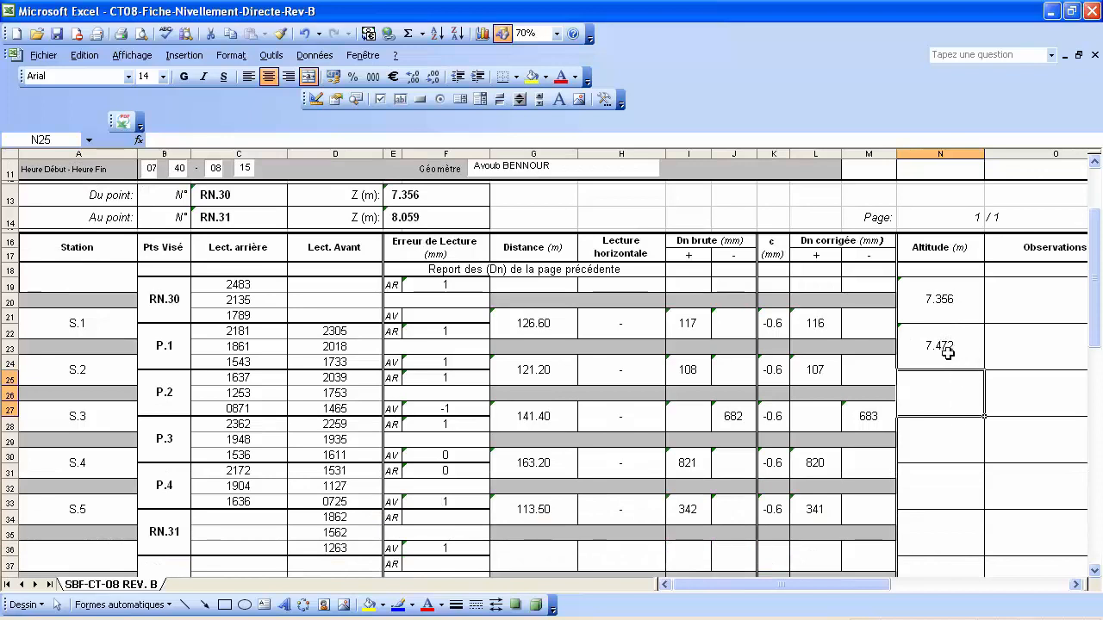
{"action": "right_click", "coordinate": [947, 359]}
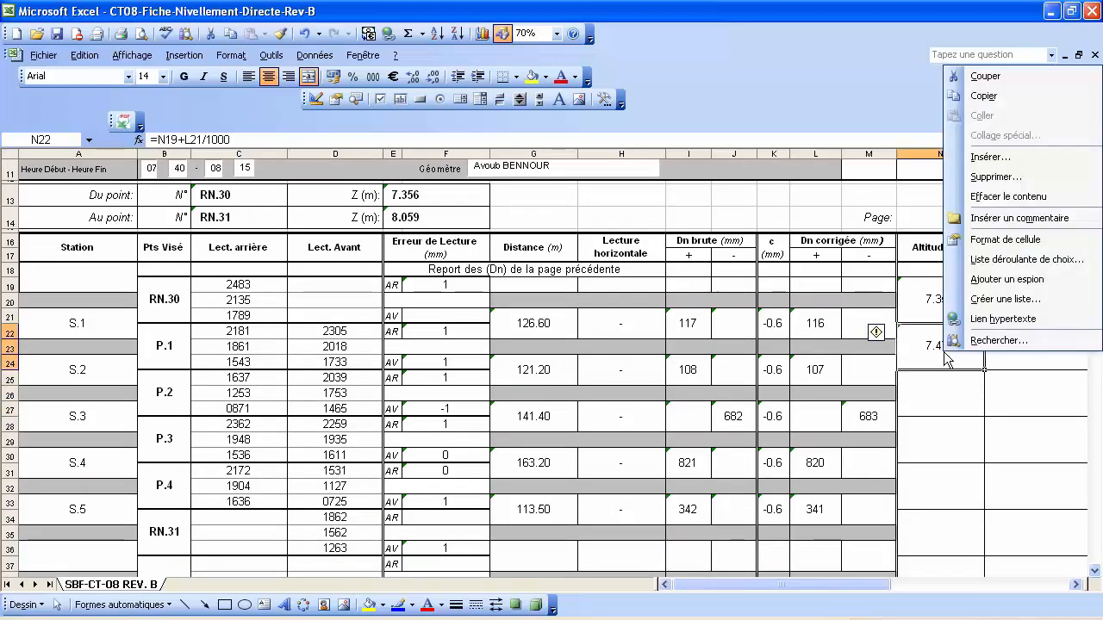
{"action": "left_click", "coordinate": [978, 96]}
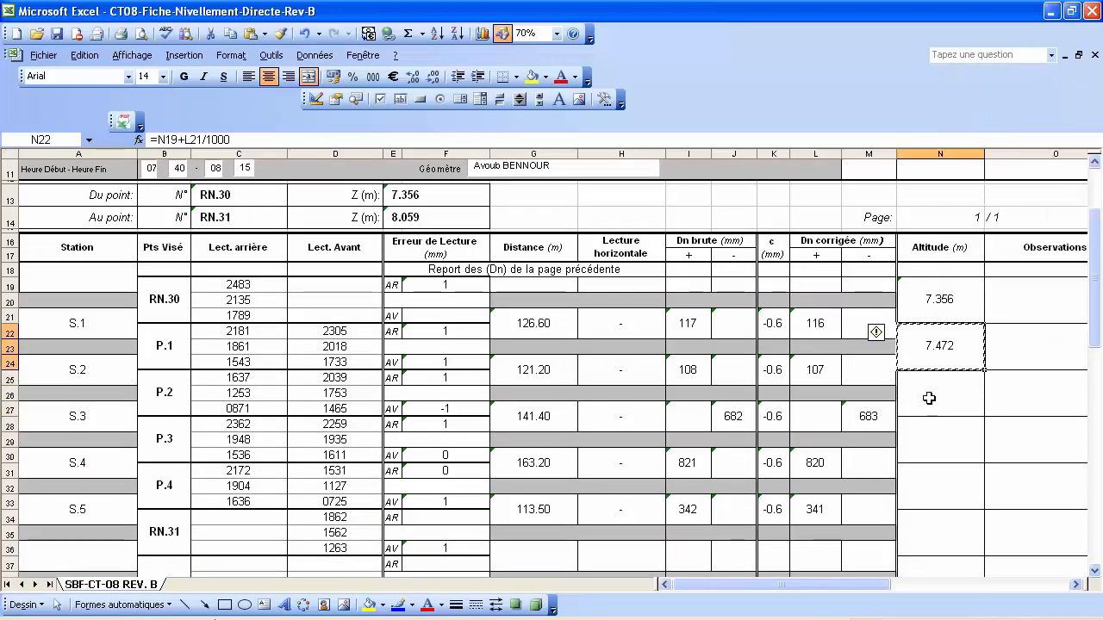
{"action": "left_click", "coordinate": [935, 396]}
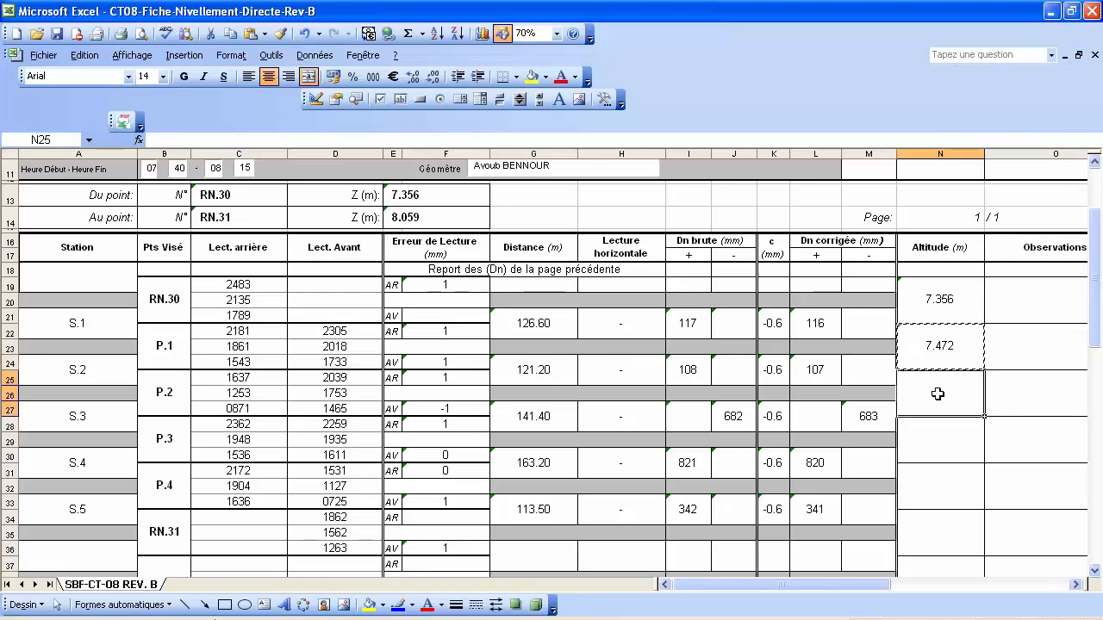
{"action": "right_click", "coordinate": [937, 394]}
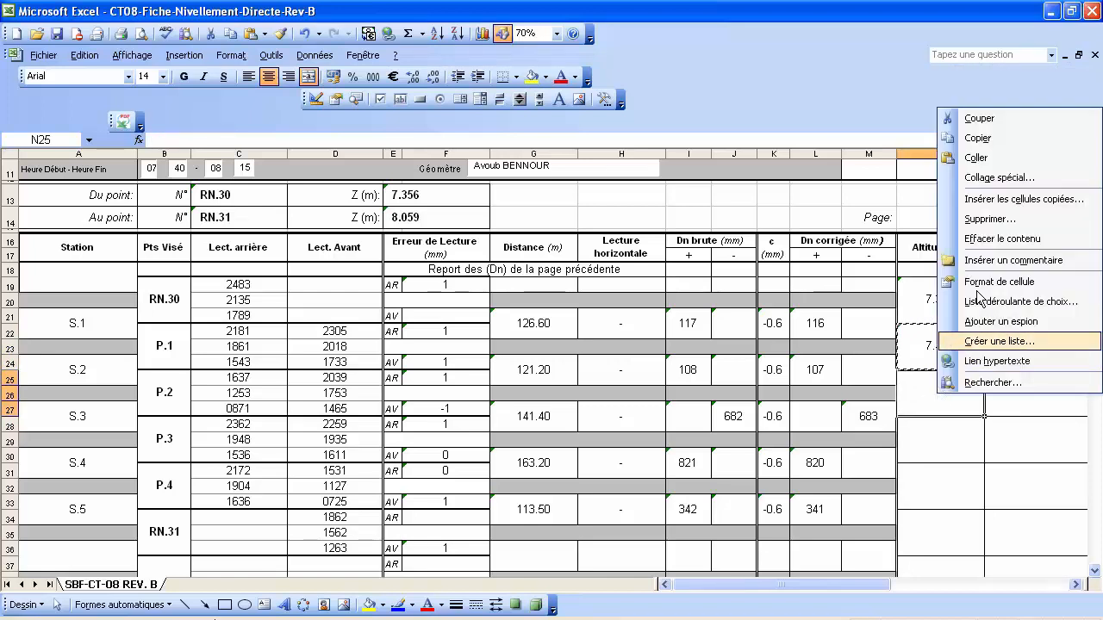
{"action": "left_click", "coordinate": [991, 177]}
{"action": "left_click", "coordinate": [839, 123]}
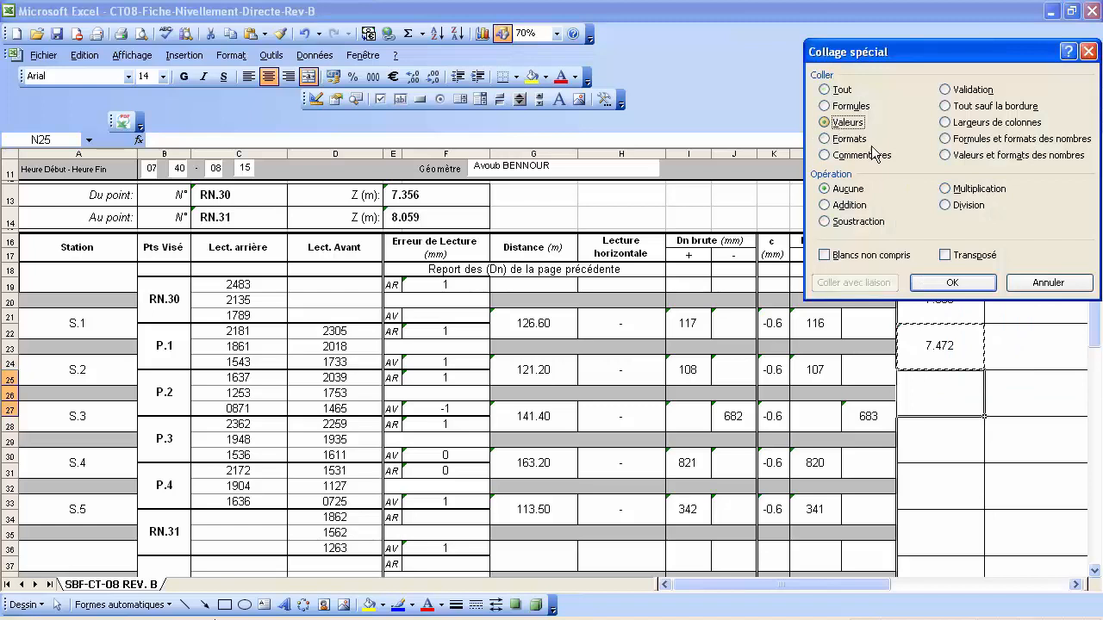
{"action": "left_click", "coordinate": [953, 284]}
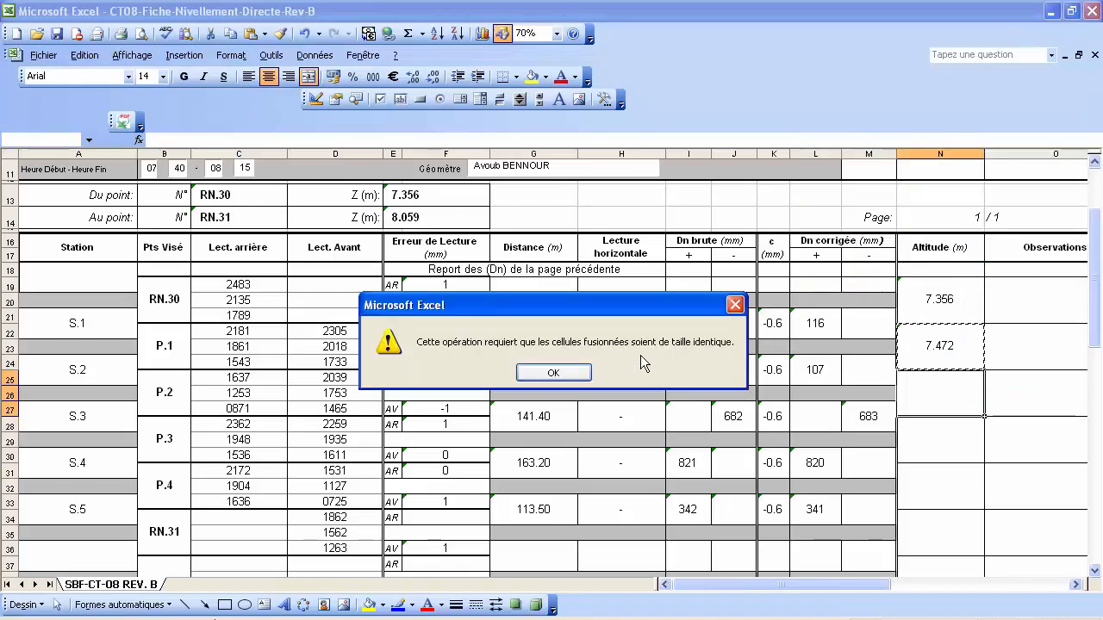
{"action": "left_click", "coordinate": [559, 373]}
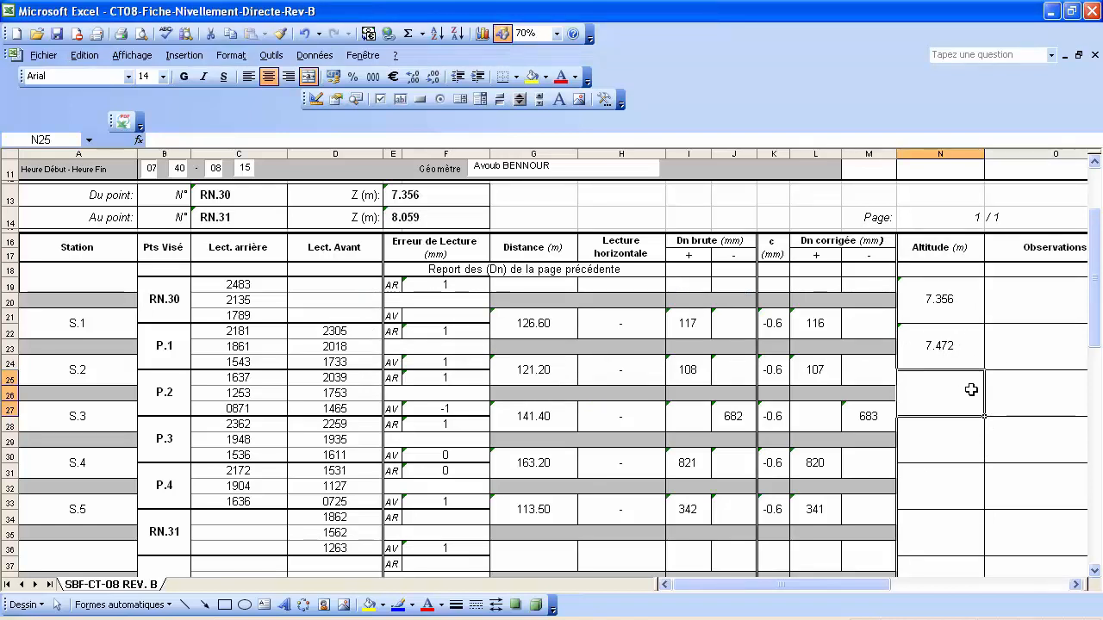
Start a formula in P.2's altitude cell, cancel it, and reselect P.1's altitude.
{"action": "left_click", "coordinate": [937, 344]}
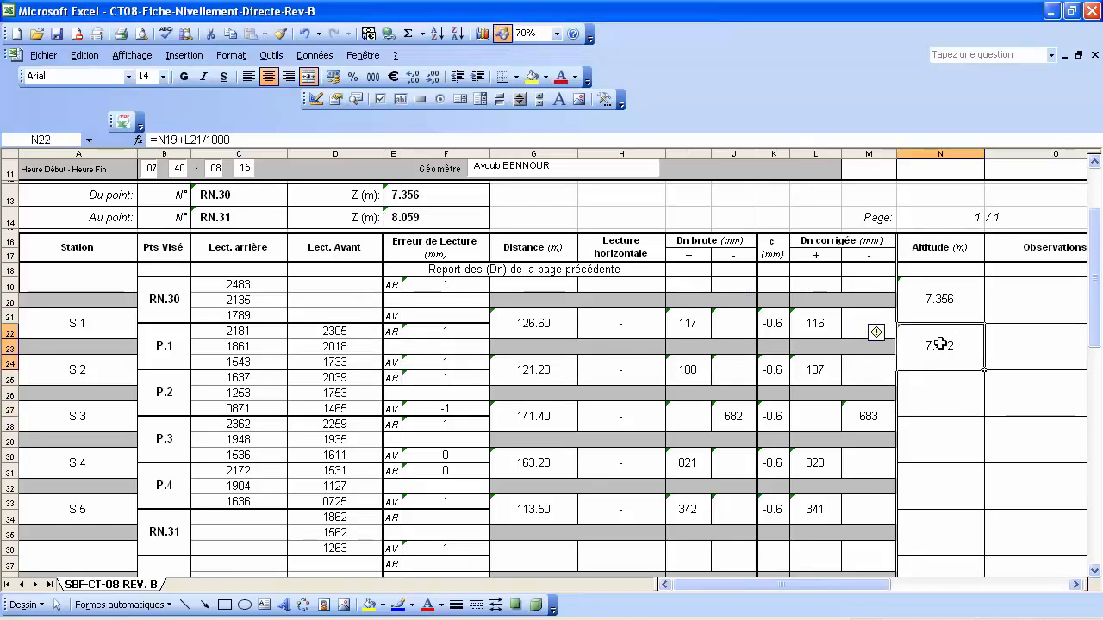
{"action": "left_click", "coordinate": [947, 394]}
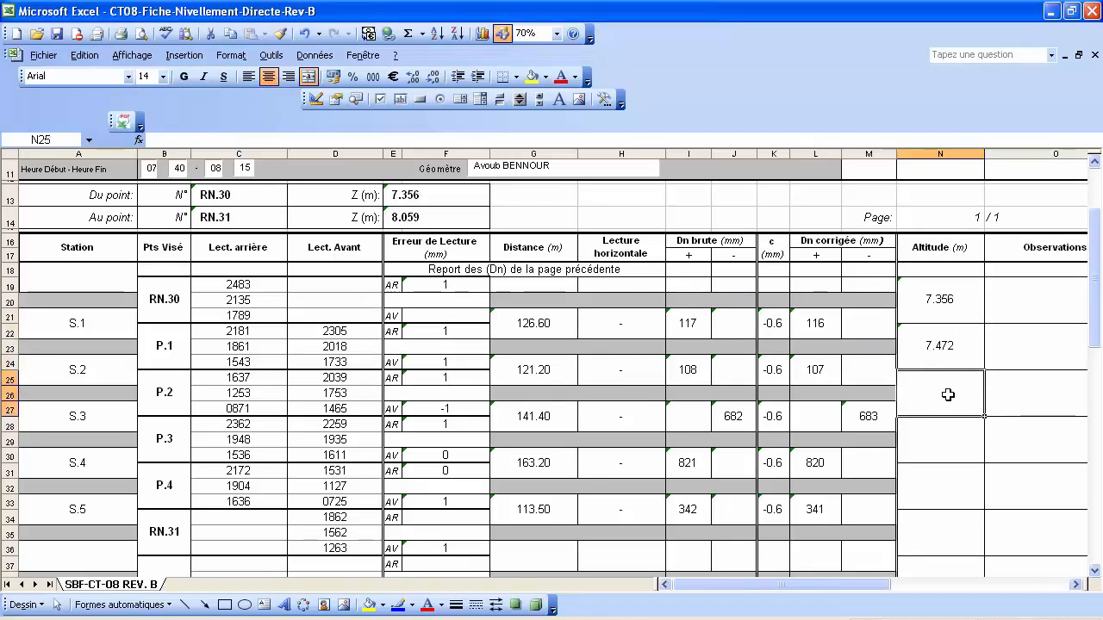
{"action": "type", "text": "="}
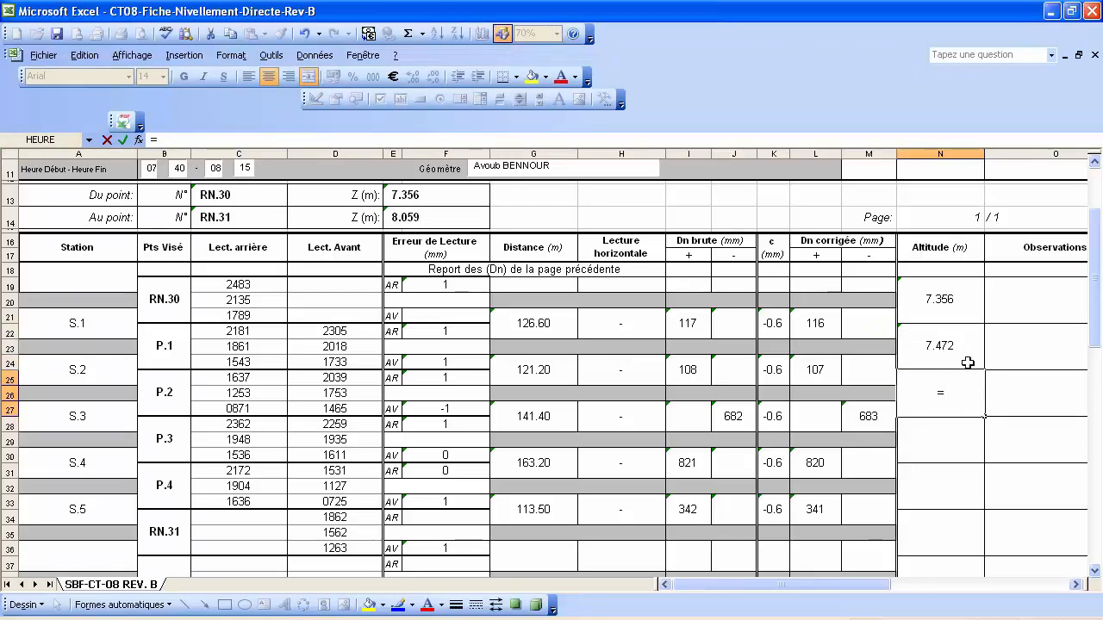
{"action": "key", "text": "Escape"}
{"action": "left_click", "coordinate": [948, 348]}
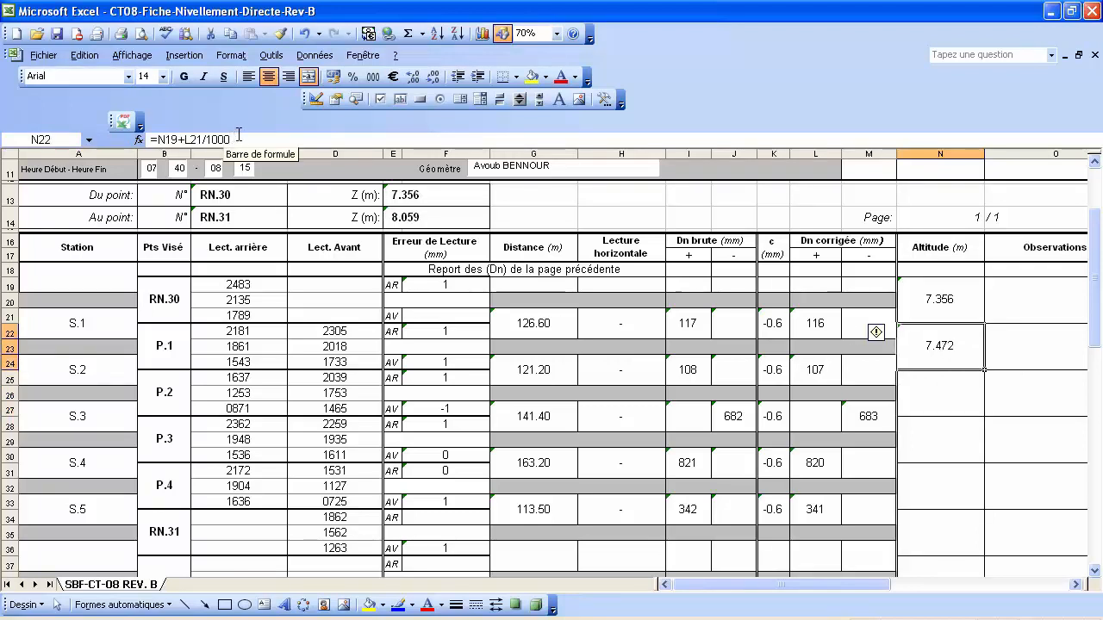
Reuse P.1's formula in N25 as =N22+L24/1000 for P.2's altitude of 7.580.
{"action": "left_click_drag", "start_coordinate": [238, 136], "coordinate": [150, 136]}
{"action": "right_click", "coordinate": [179, 140]}
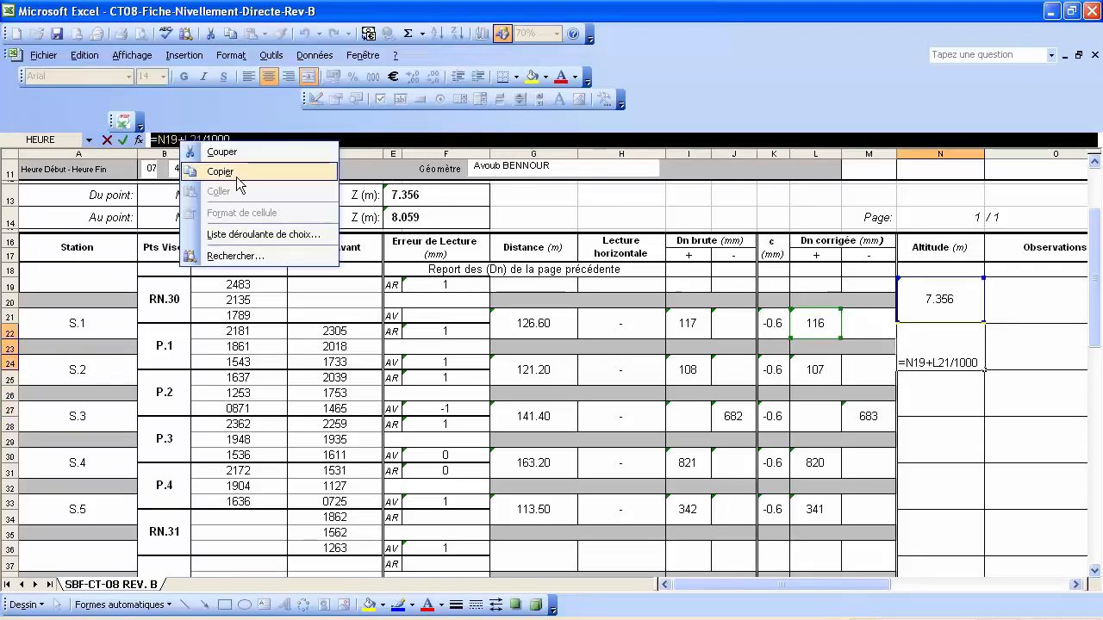
{"action": "left_click", "coordinate": [238, 185]}
{"action": "key", "text": "Escape"}
{"action": "left_click", "coordinate": [924, 387]}
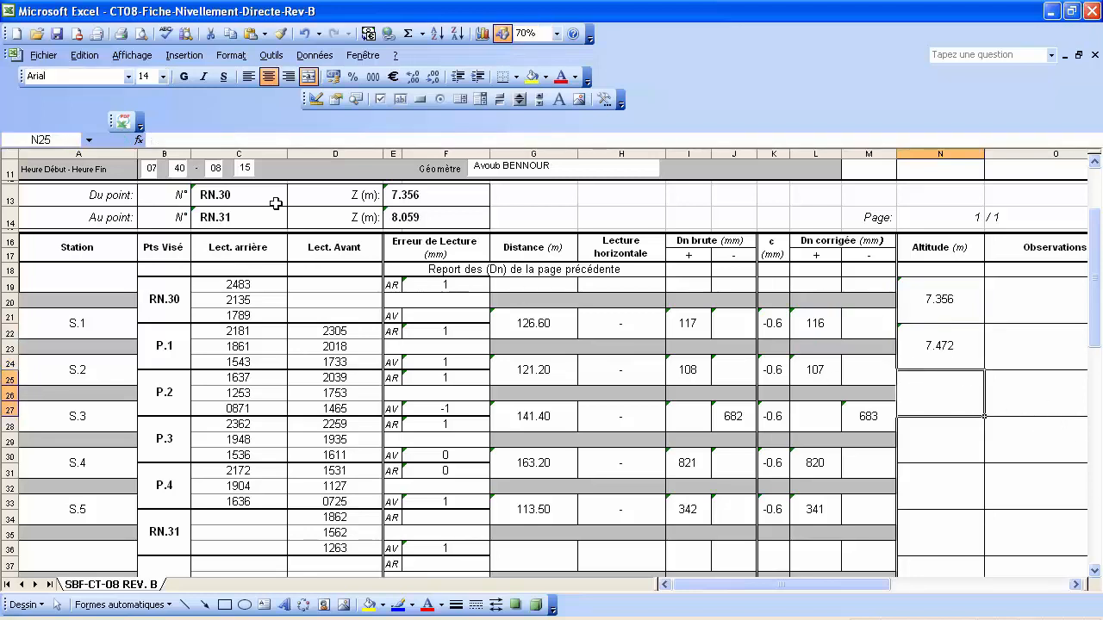
{"action": "left_click", "coordinate": [168, 139]}
{"action": "key", "text": "ctrl+v"}
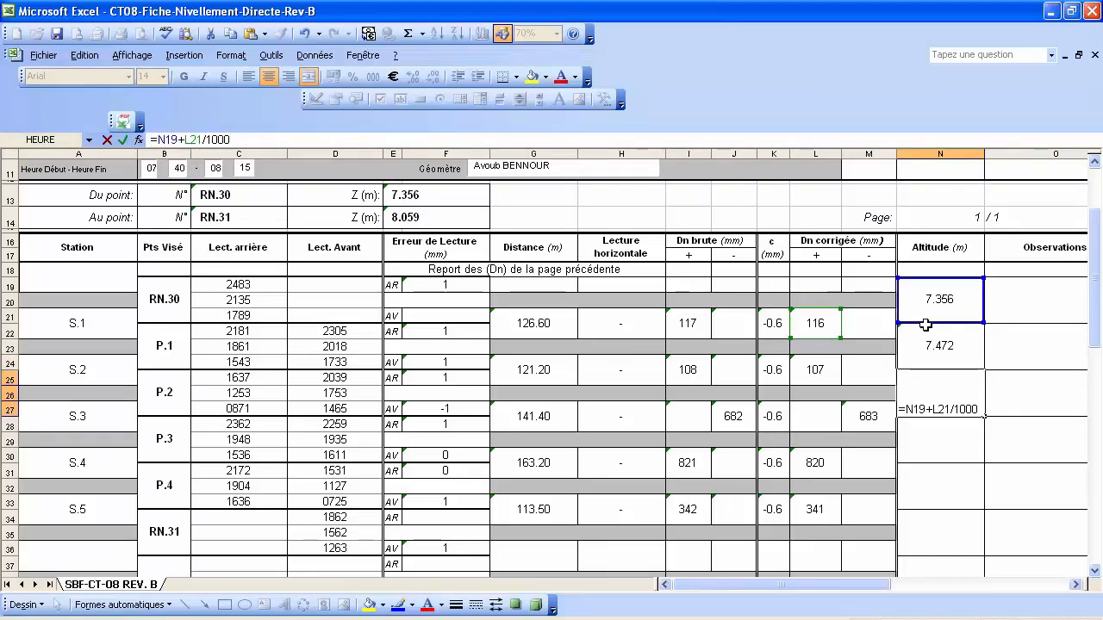
{"action": "left_click_drag", "start_coordinate": [924, 321], "coordinate": [926, 347]}
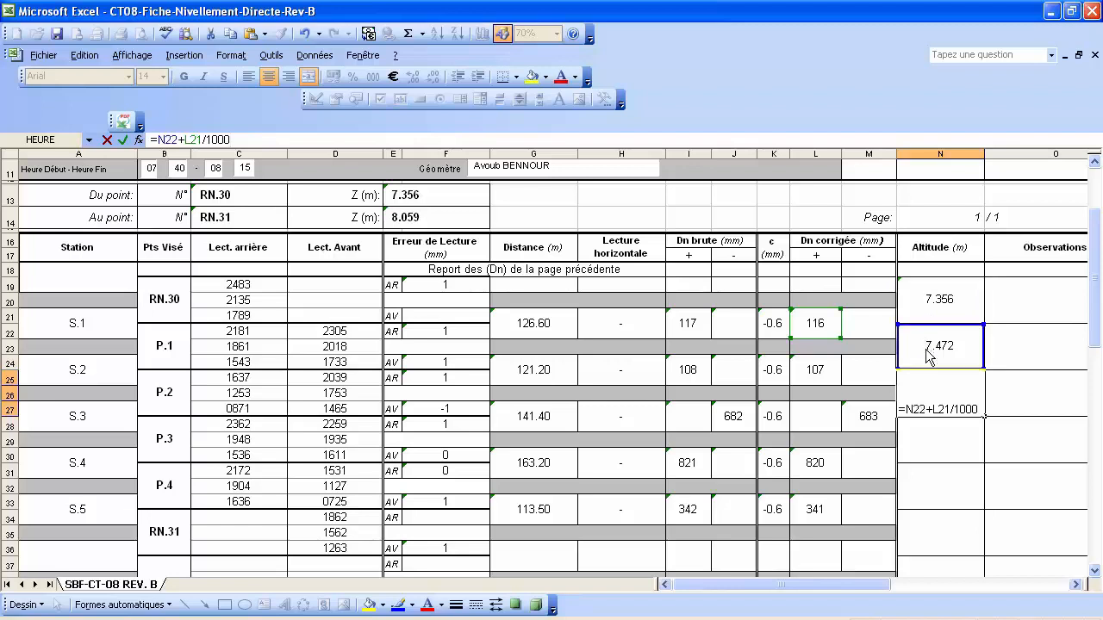
{"action": "left_click_drag", "start_coordinate": [833, 338], "coordinate": [828, 373]}
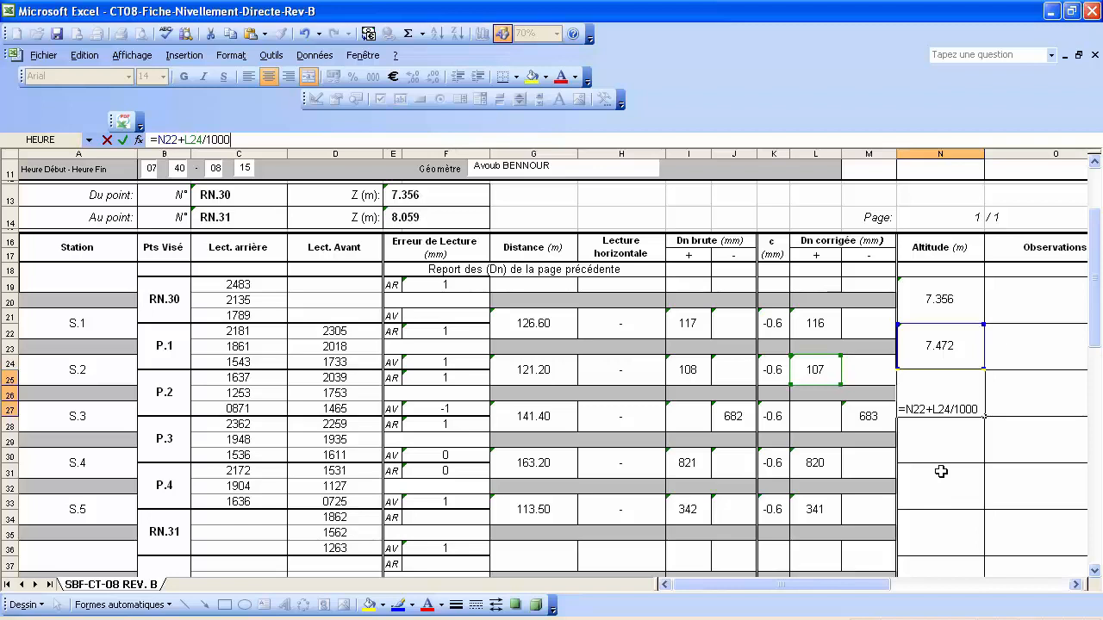
{"action": "key", "text": "Return"}
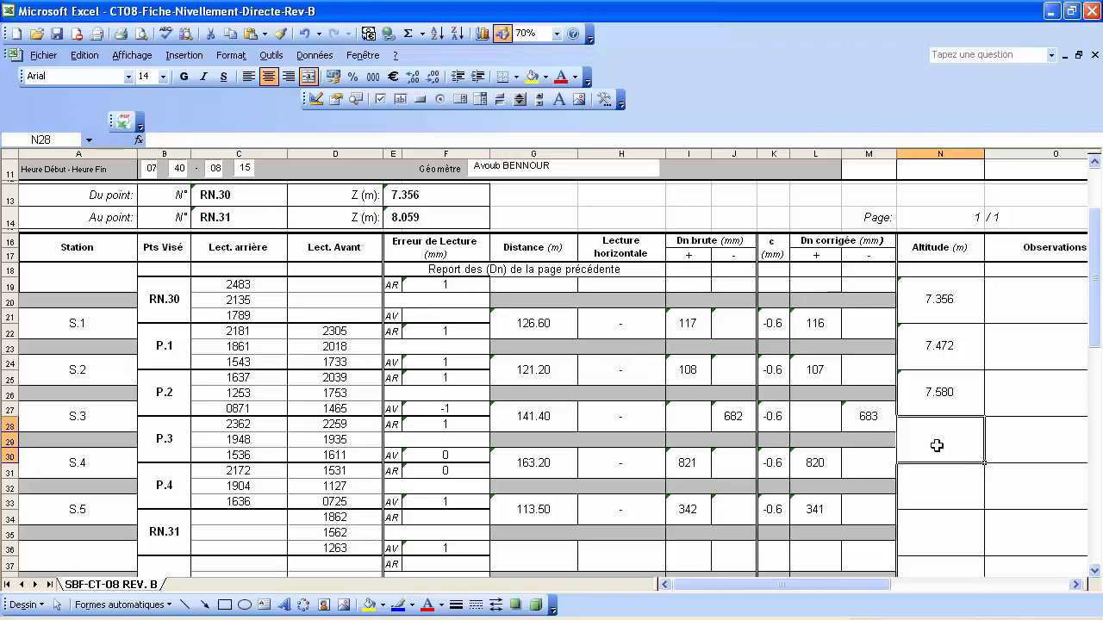
Compute P.3's altitude as P.2's altitude minus S.3's corrected Dn/1000, giving 6.897.
{"action": "type", "text": "="}
{"action": "left_click", "coordinate": [937, 394]}
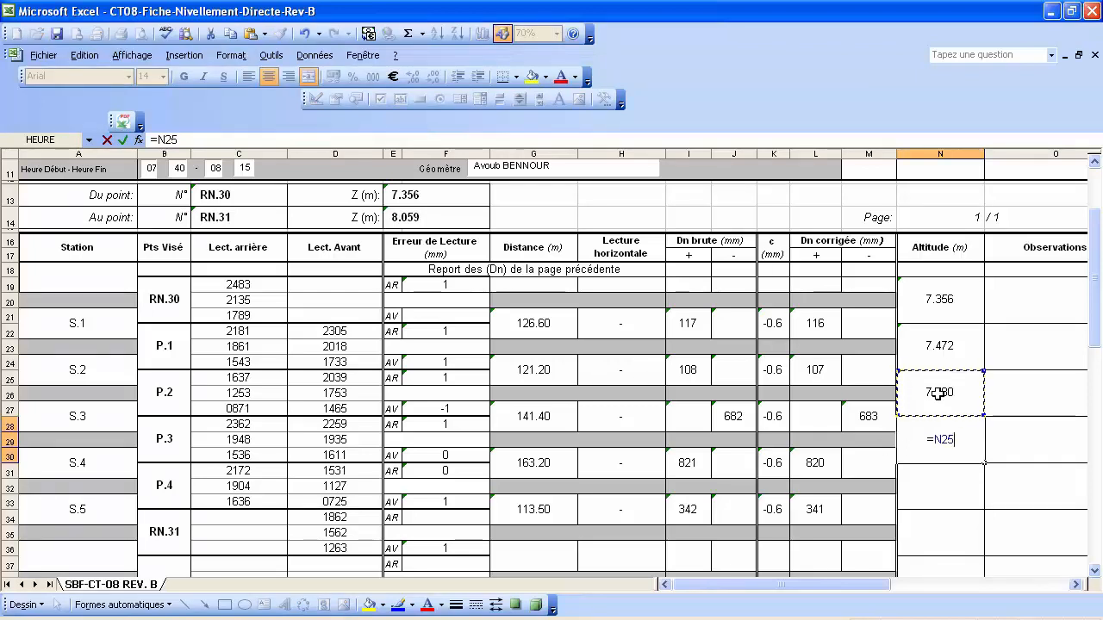
{"action": "type", "text": "-("}
{"action": "key", "text": "BackSpace"}
{"action": "left_click", "coordinate": [871, 416]}
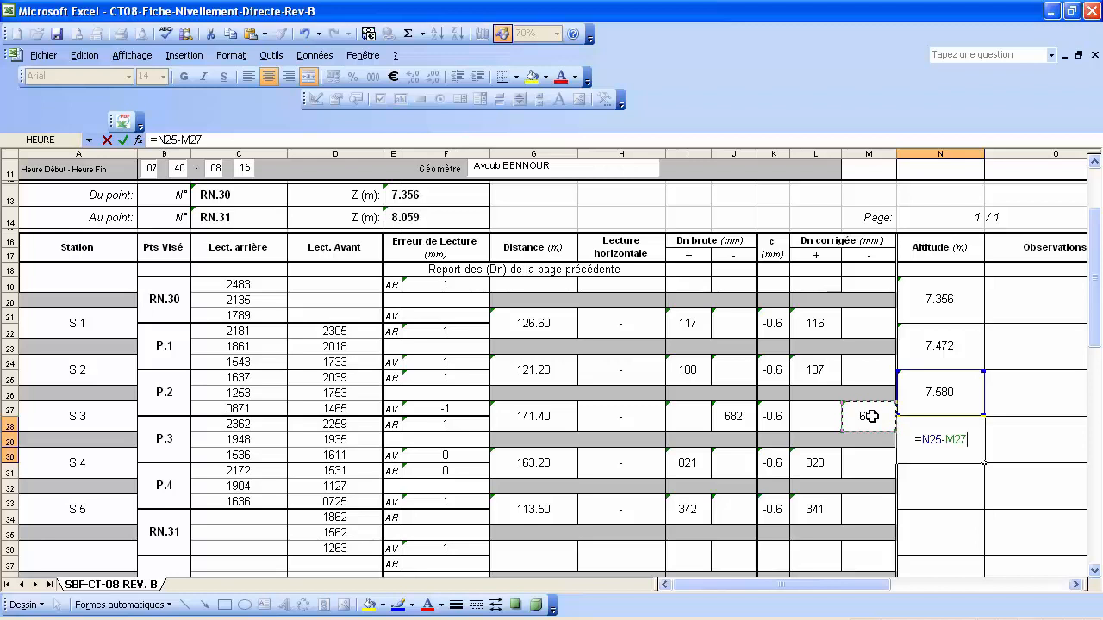
{"action": "type", "text": "/1000"}
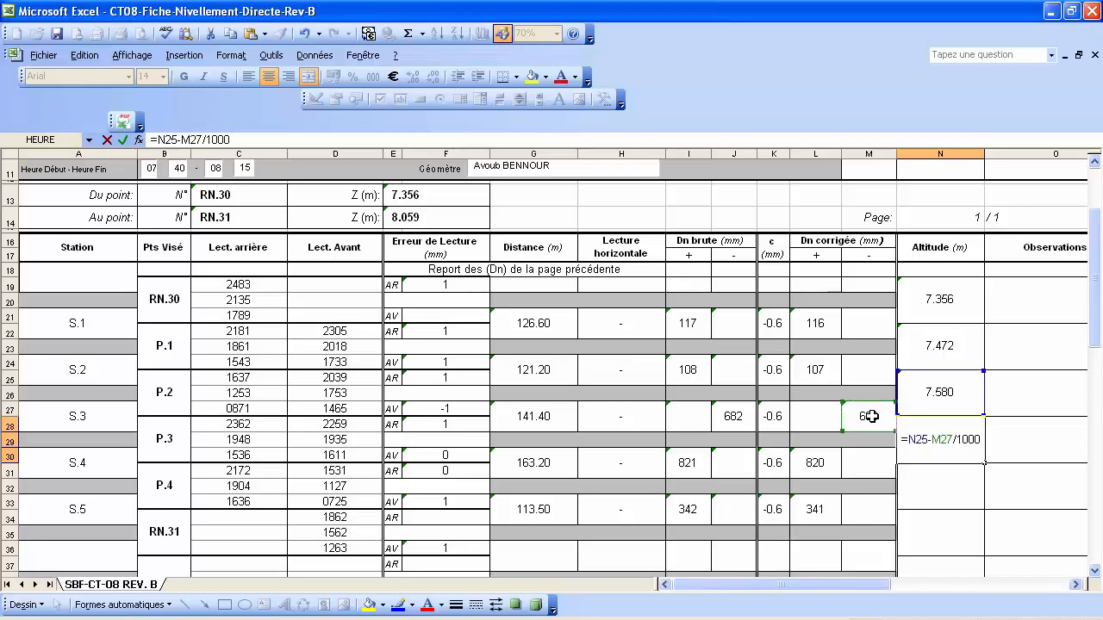
{"action": "key", "text": "Return"}
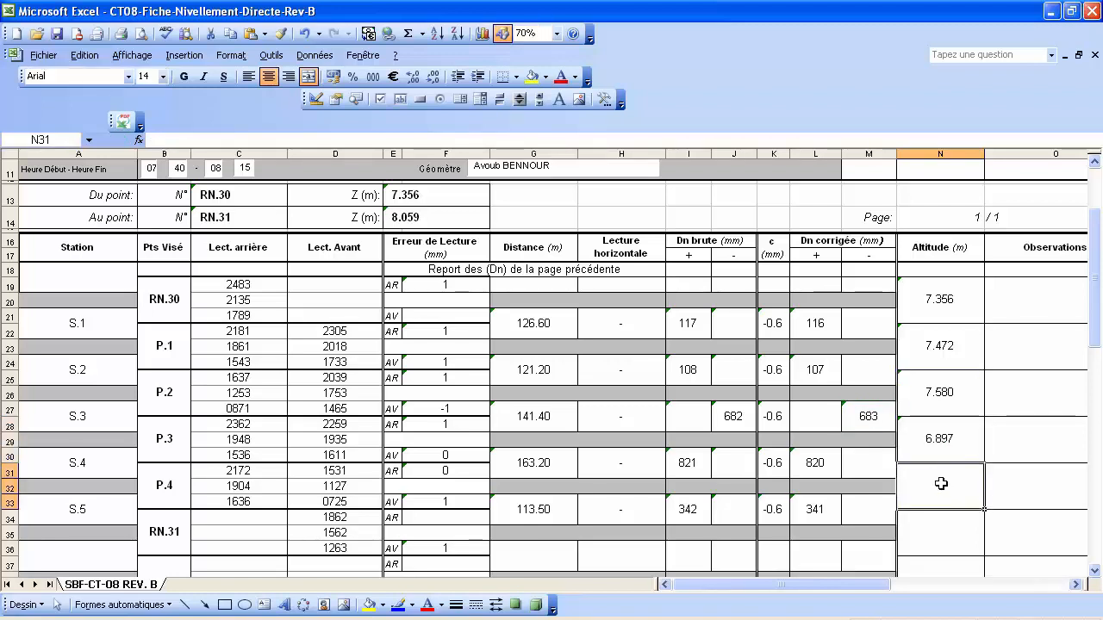
Enter =N28+L30/1000 in N31 so P.4's altitude shows 7.718.
{"action": "type", "text": "="}
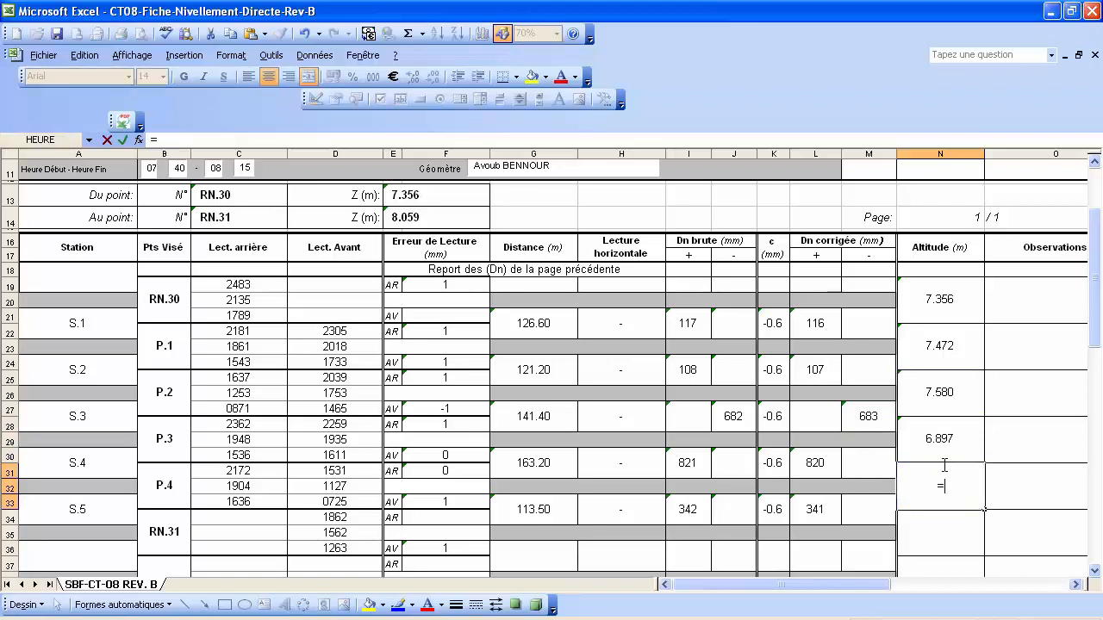
{"action": "left_click", "coordinate": [947, 442]}
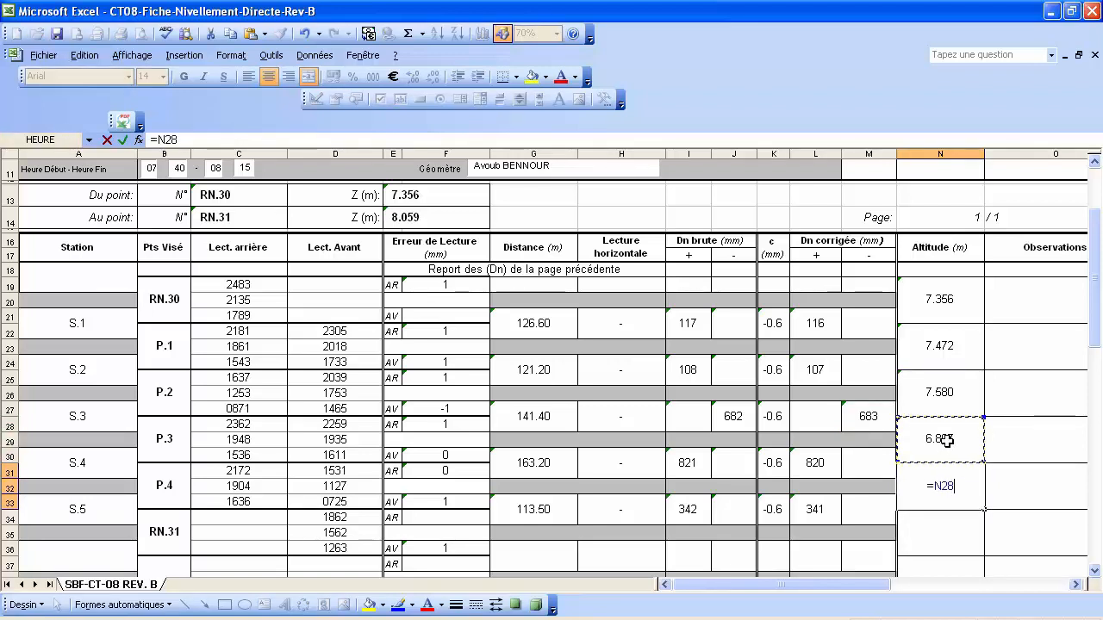
{"action": "type", "text": "+"}
{"action": "left_click", "coordinate": [815, 463]}
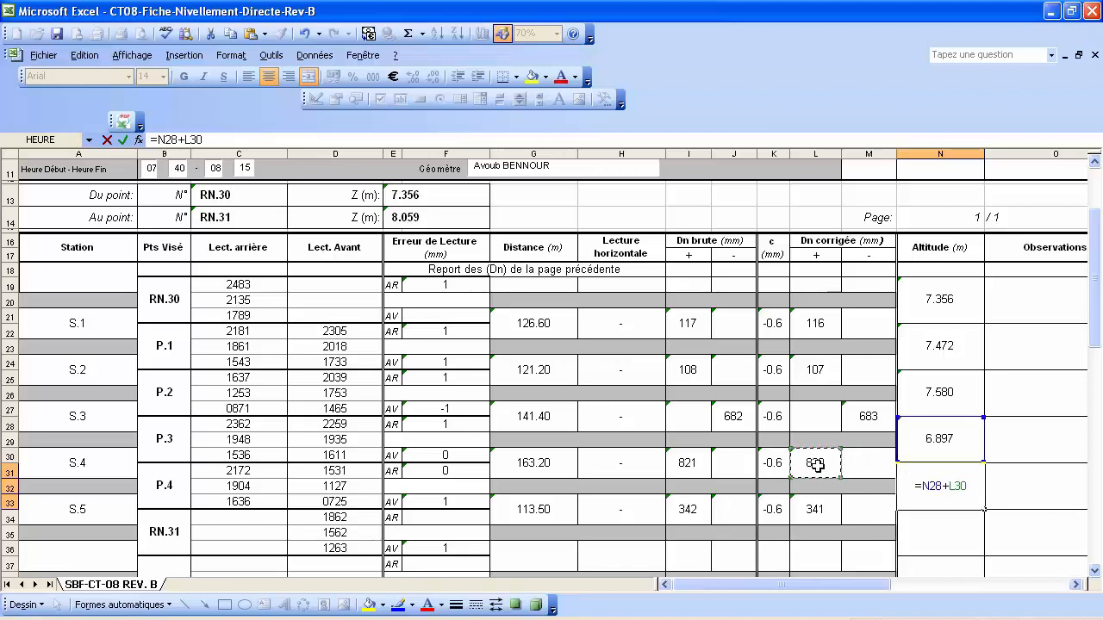
{"action": "type", "text": "/1000"}
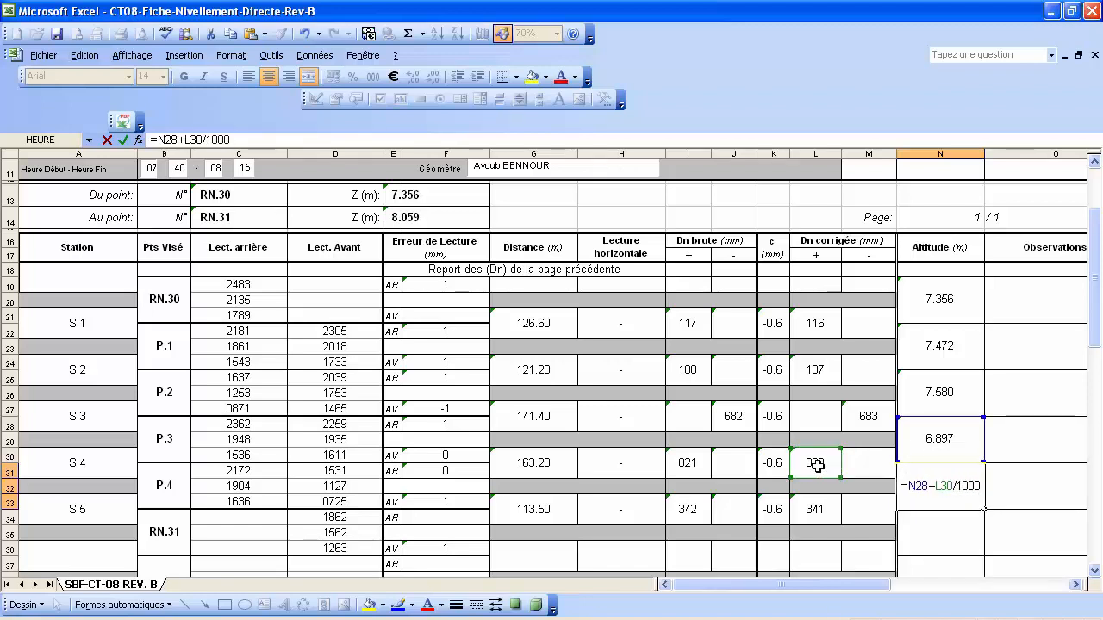
{"action": "key", "text": "Return"}
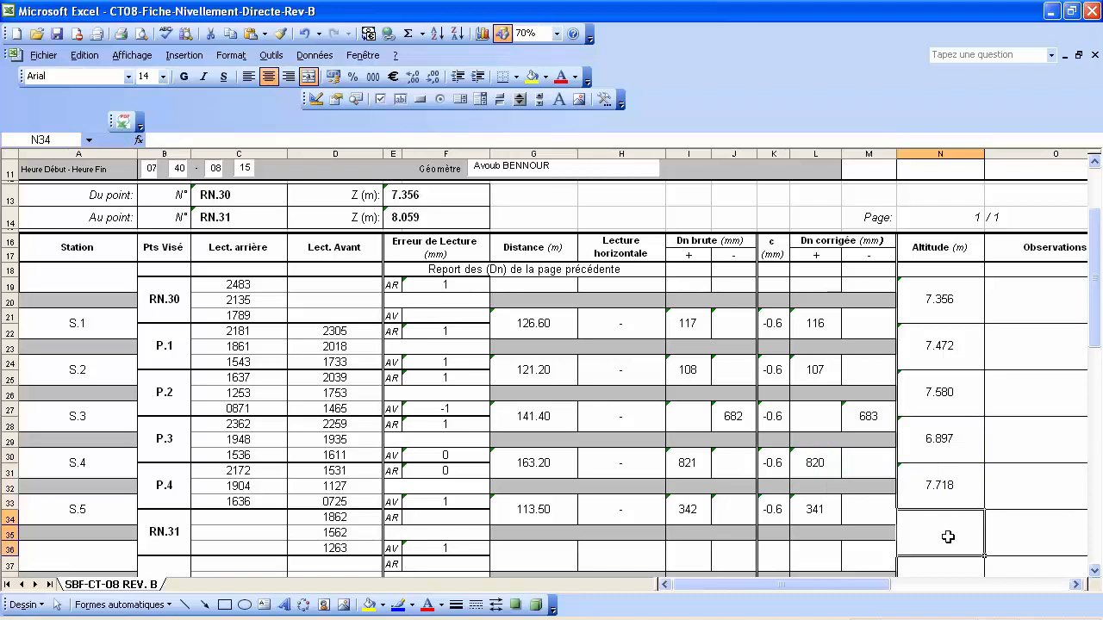
Enter =N31+L33/1000 in N34 so RN.31's altitude shows 8.059.
{"action": "type", "text": "="}
{"action": "left_click", "coordinate": [947, 488]}
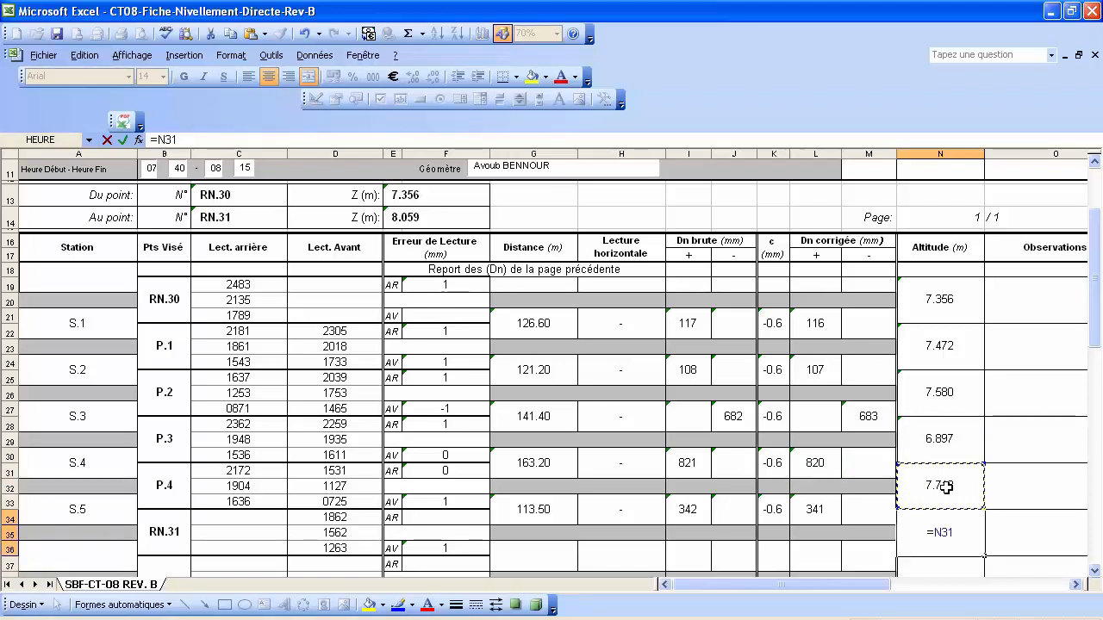
{"action": "type", "text": "+"}
{"action": "left_click", "coordinate": [816, 510]}
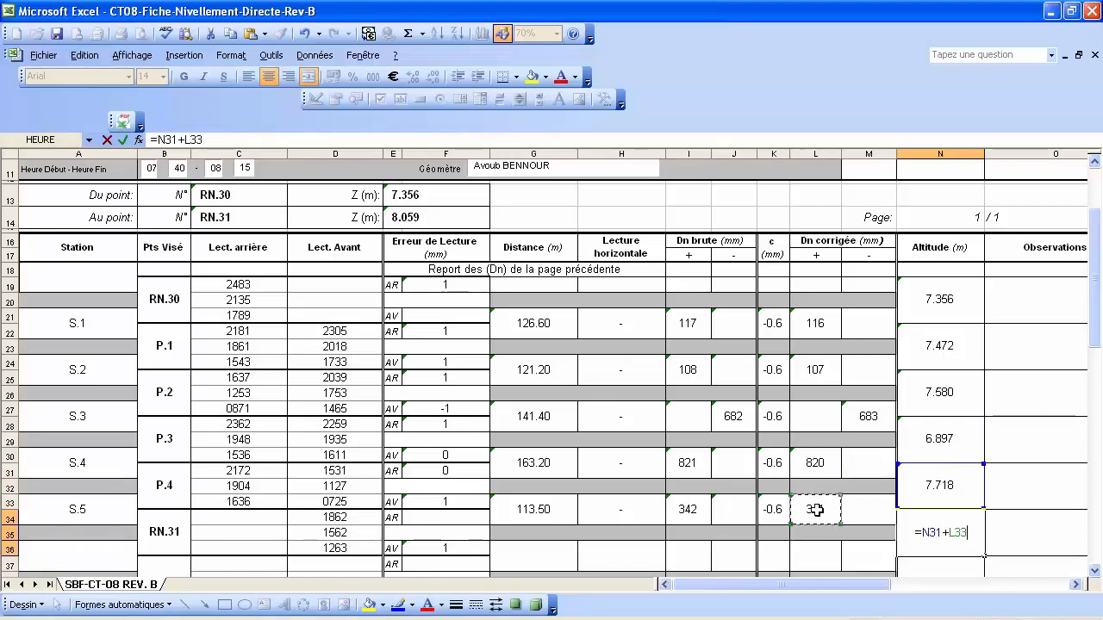
{"action": "type", "text": "/1000"}
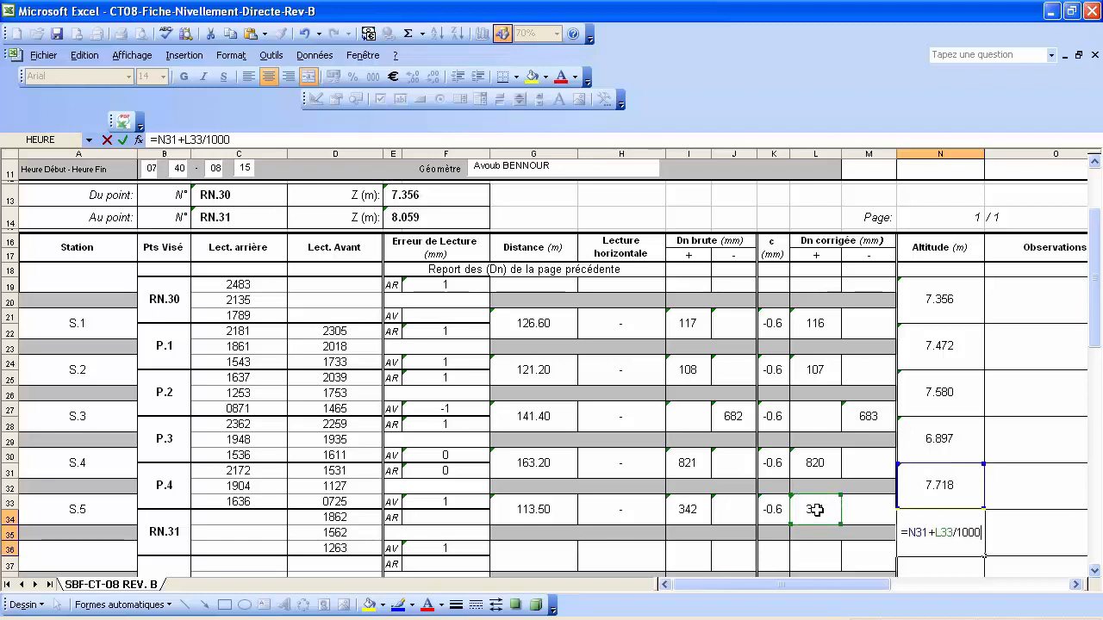
{"action": "key", "text": "Return"}
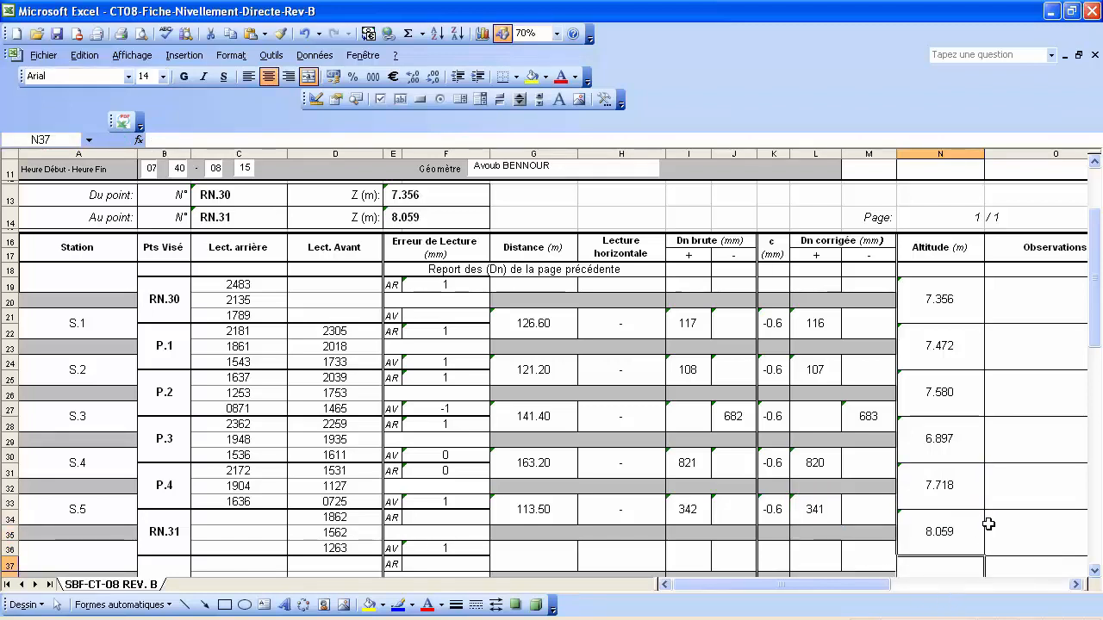
Bold the benchmark altitudes 7.356 (RN.30) and 8.059 (RN.31).
{"action": "left_click", "coordinate": [948, 293]}
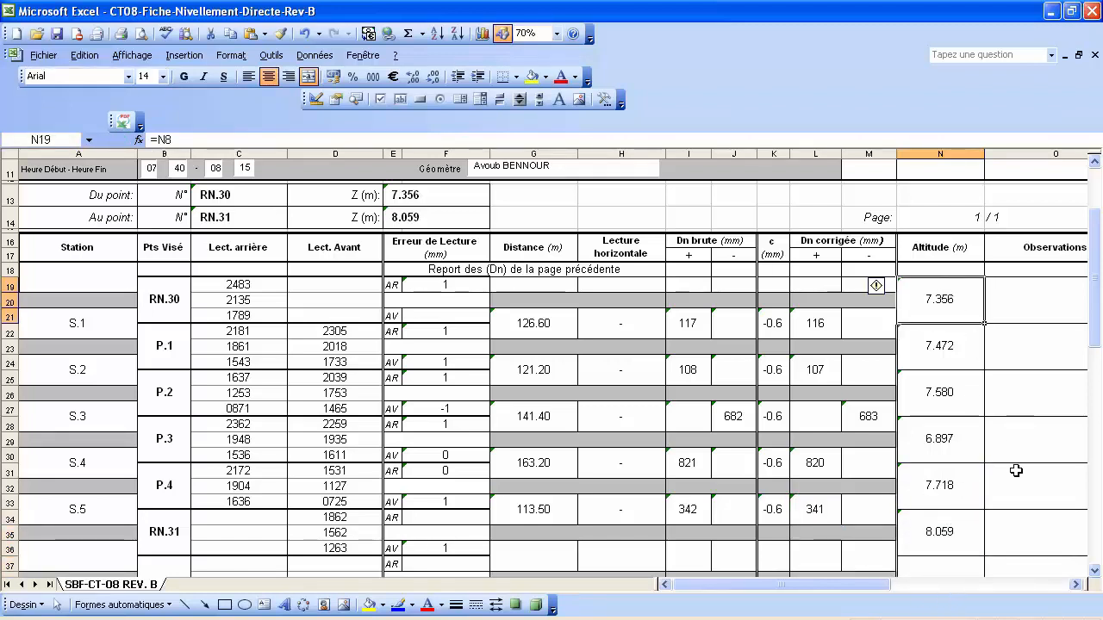
{"action": "left_click", "coordinate": [945, 534], "text": "ctrl"}
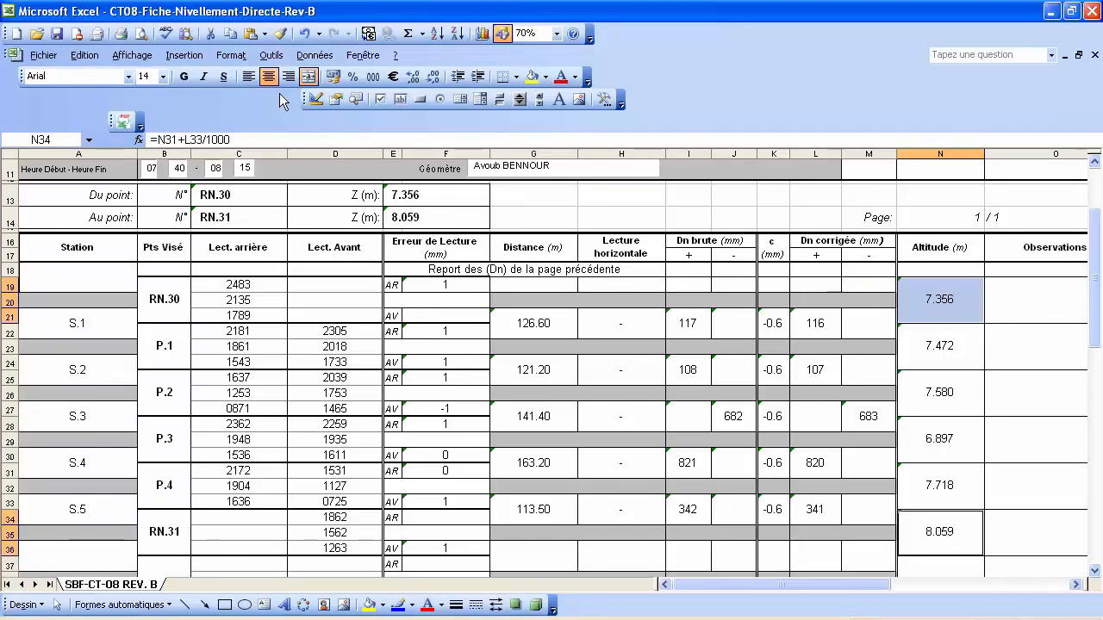
{"action": "left_click", "coordinate": [185, 77]}
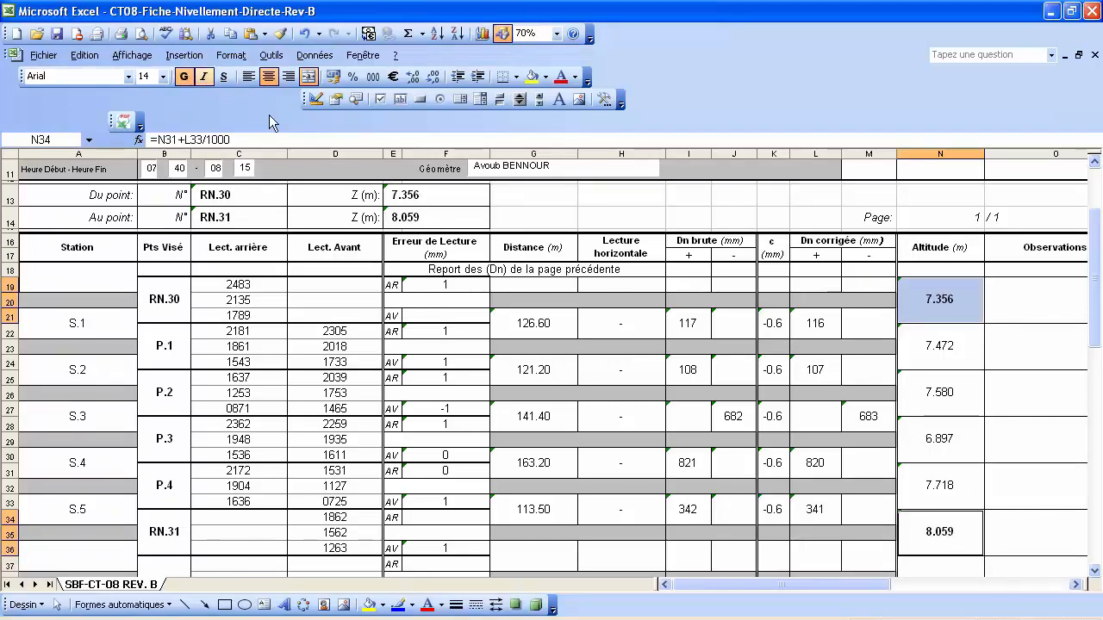
{"action": "left_click", "coordinate": [1007, 531]}
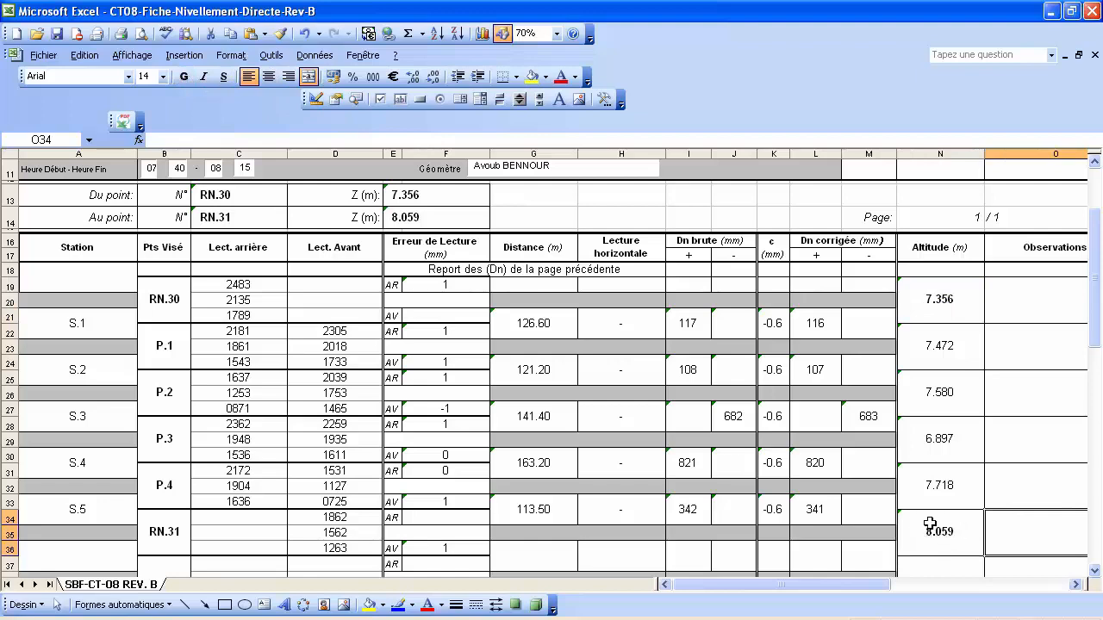
Copy the remark text 'Repère: Tige en Fer Cimenté' from RN.30's remark cell.
{"action": "scroll", "coordinate": [946, 530], "scroll_direction": "up", "scroll_amount": 2}
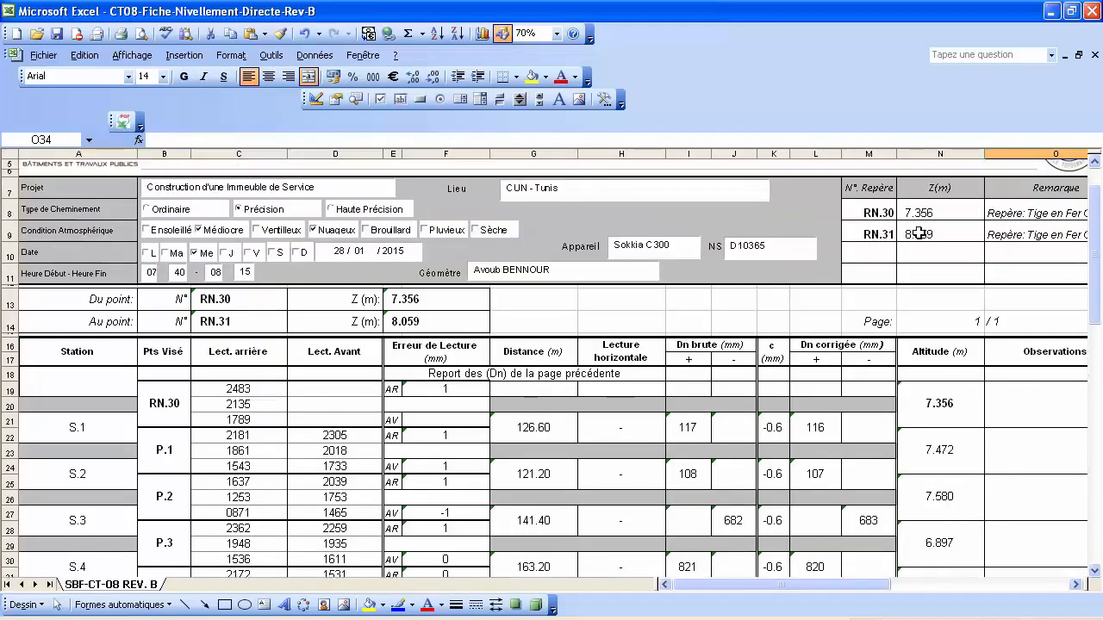
{"action": "scroll", "coordinate": [946, 329], "scroll_direction": "down", "scroll_amount": 3}
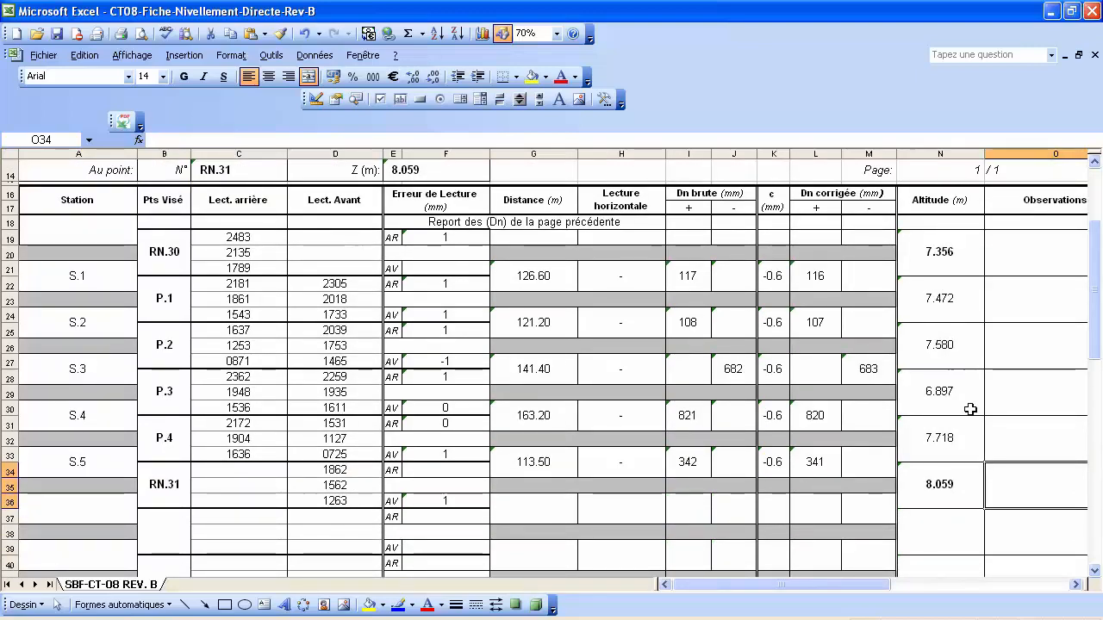
{"action": "left_click", "coordinate": [1018, 256]}
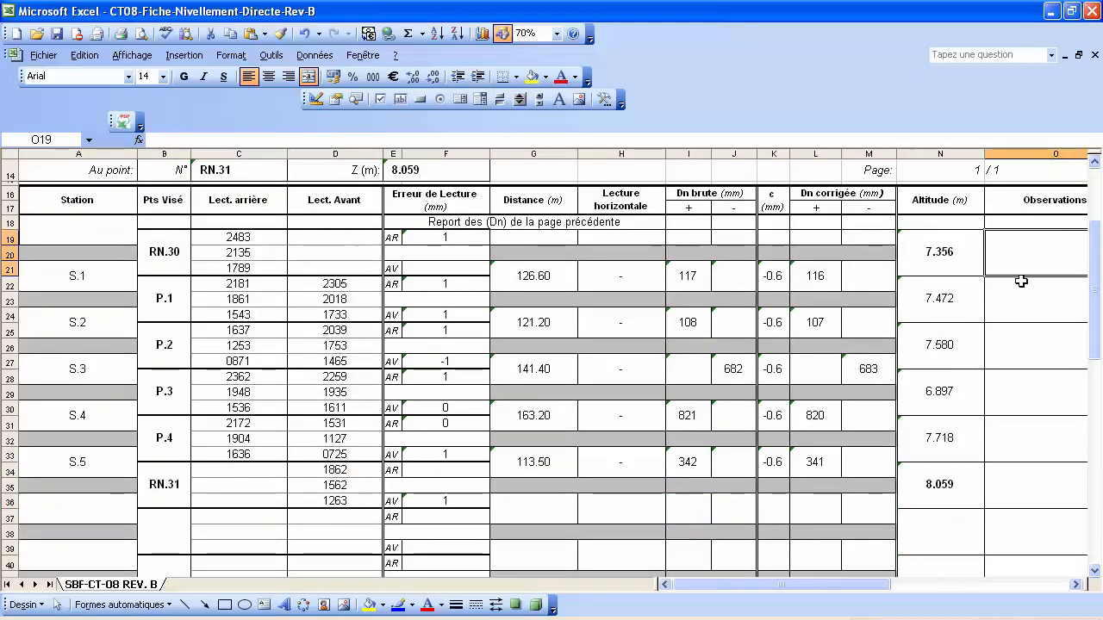
{"action": "scroll", "coordinate": [1022, 301], "scroll_direction": "up", "scroll_amount": 1}
{"action": "scroll", "coordinate": [1020, 319], "scroll_direction": "up", "scroll_amount": 3}
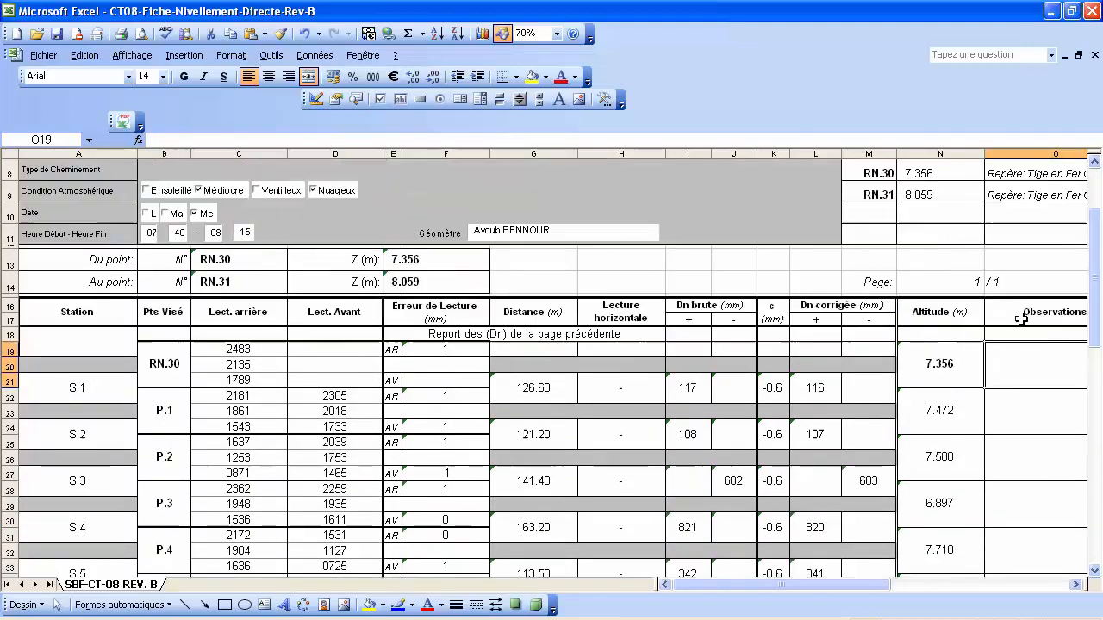
{"action": "left_click", "coordinate": [1018, 263]}
{"action": "double_click", "coordinate": [1018, 263]}
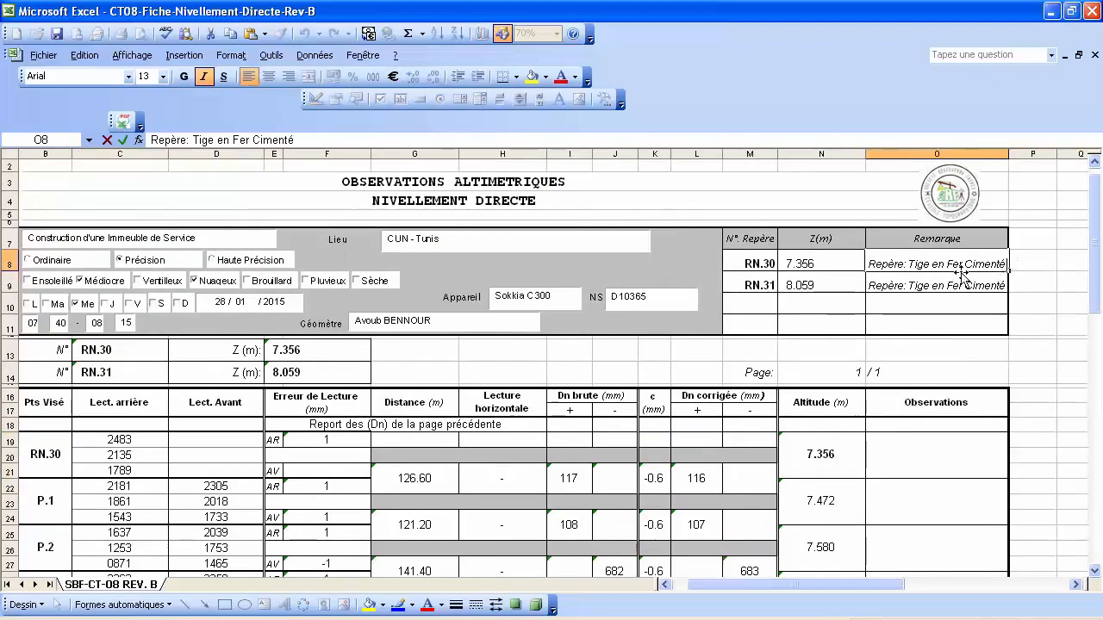
{"action": "left_click_drag", "start_coordinate": [1005, 263], "coordinate": [868, 264]}
{"action": "right_click", "coordinate": [871, 268]}
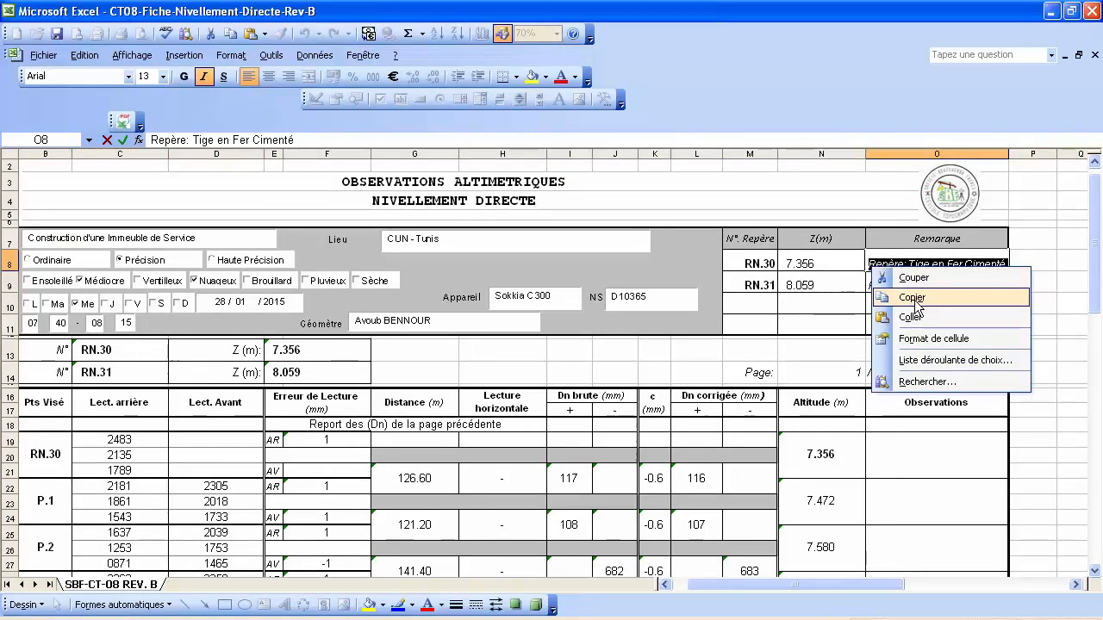
{"action": "left_click", "coordinate": [915, 299]}
{"action": "key", "text": "Escape"}
Paste the remark into RN.30's Observations cell and start typing 'Nouveau' for P.1.
{"action": "double_click", "coordinate": [899, 450]}
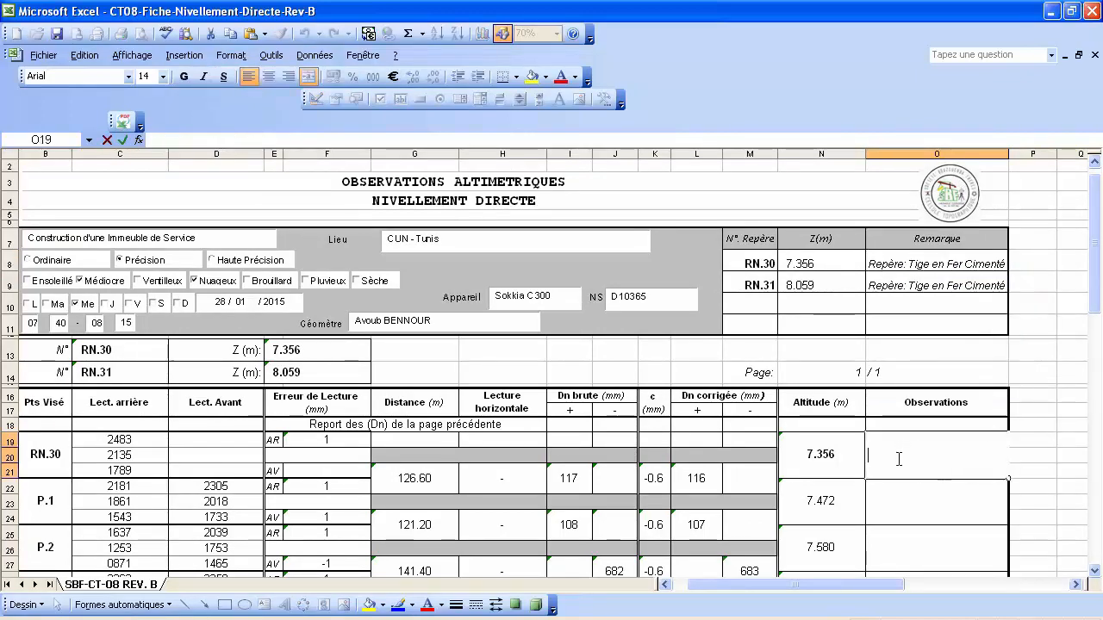
{"action": "key", "text": "ctrl+v"}
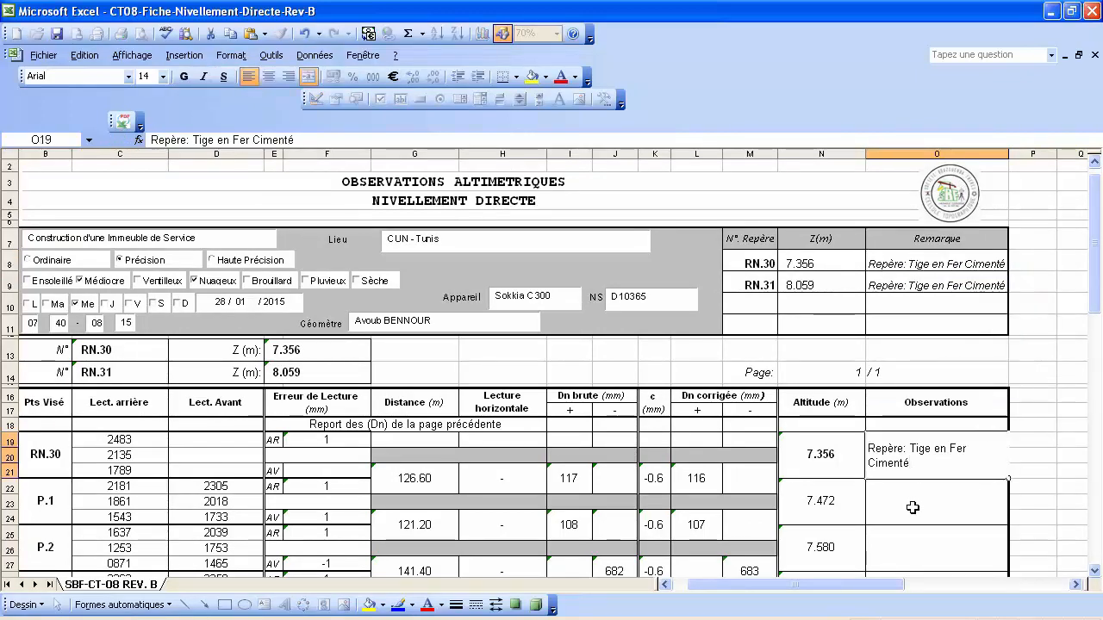
{"action": "left_click", "coordinate": [913, 506]}
{"action": "scroll", "coordinate": [943, 483], "scroll_direction": "down", "scroll_amount": 1}
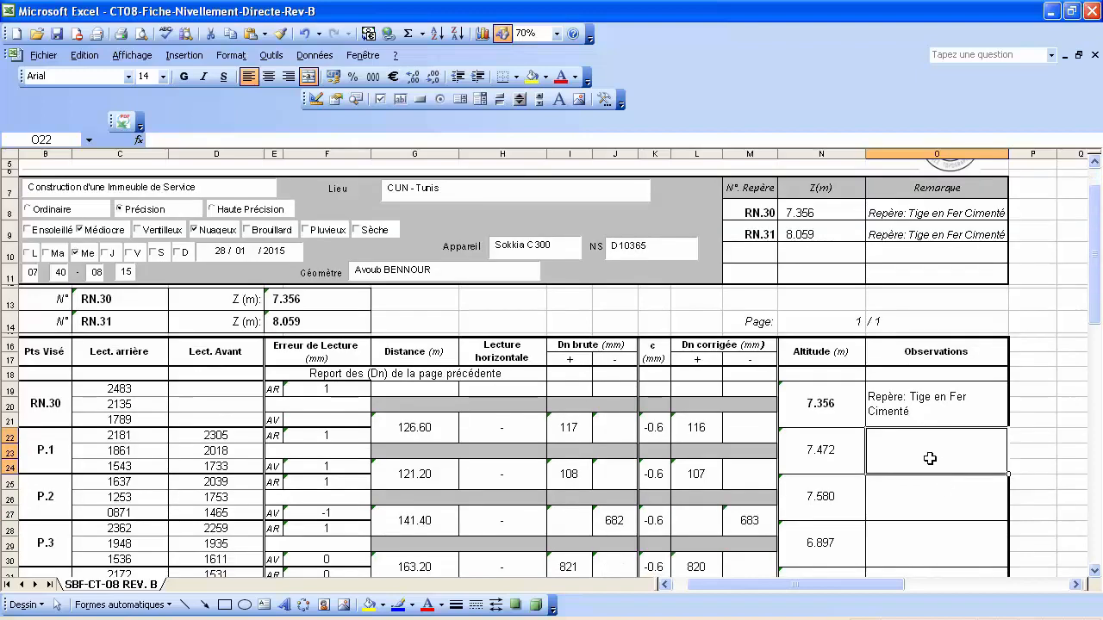
{"action": "type", "text": "N"}
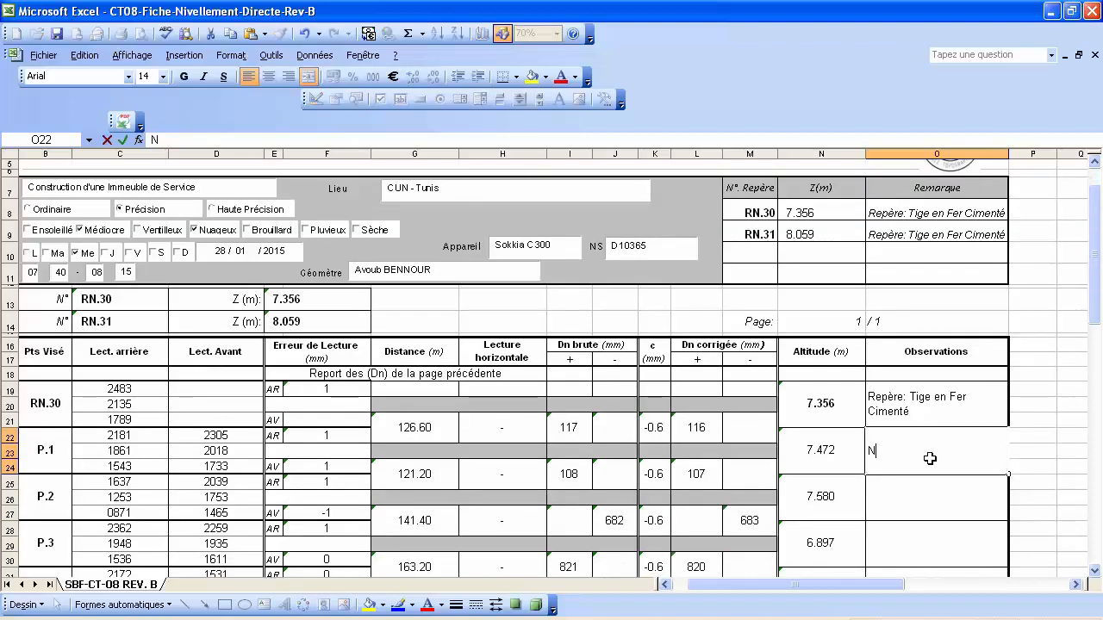
{"action": "type", "text": "ouveau Repère: Tige Cimenté"}
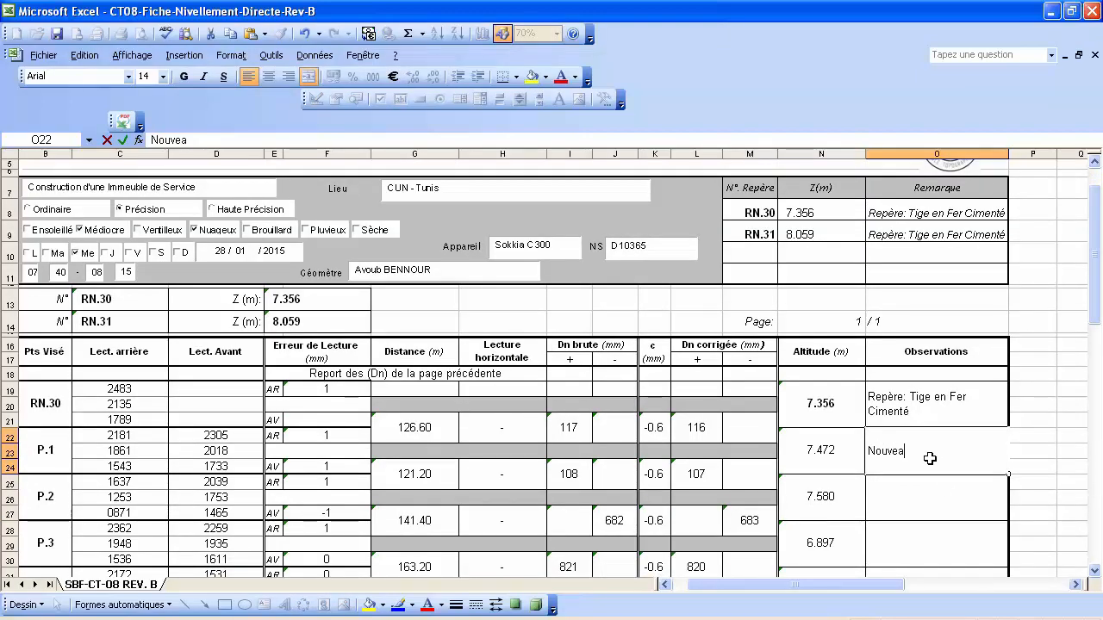
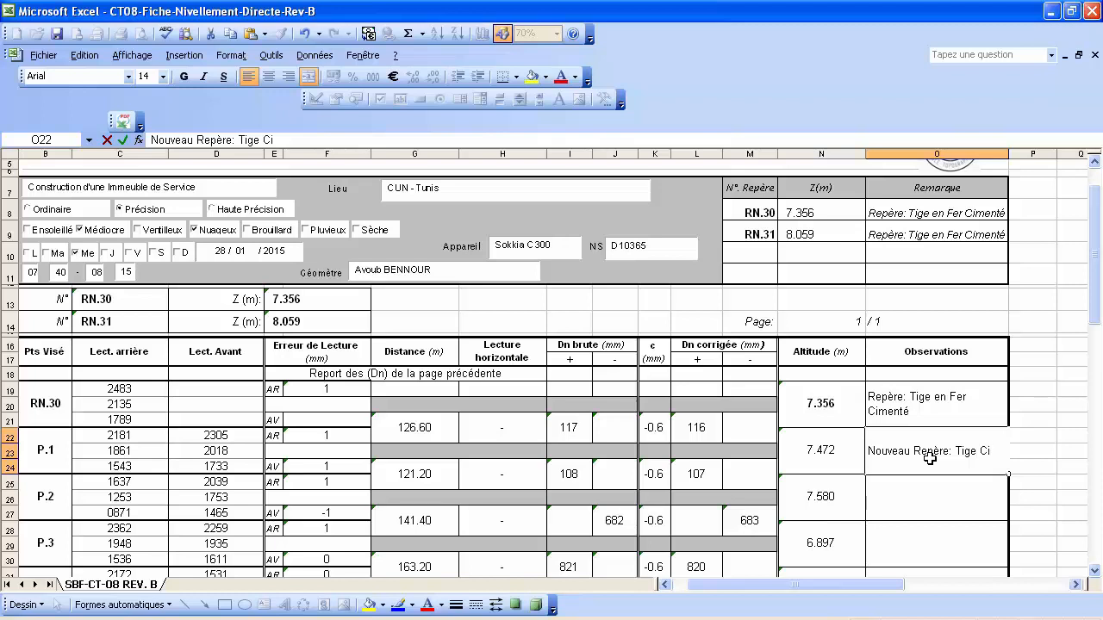
Finish P.1's observation 'Nouveau Repère: Tige Cimenté' and copy that text.
{"action": "type", "text": "enté"}
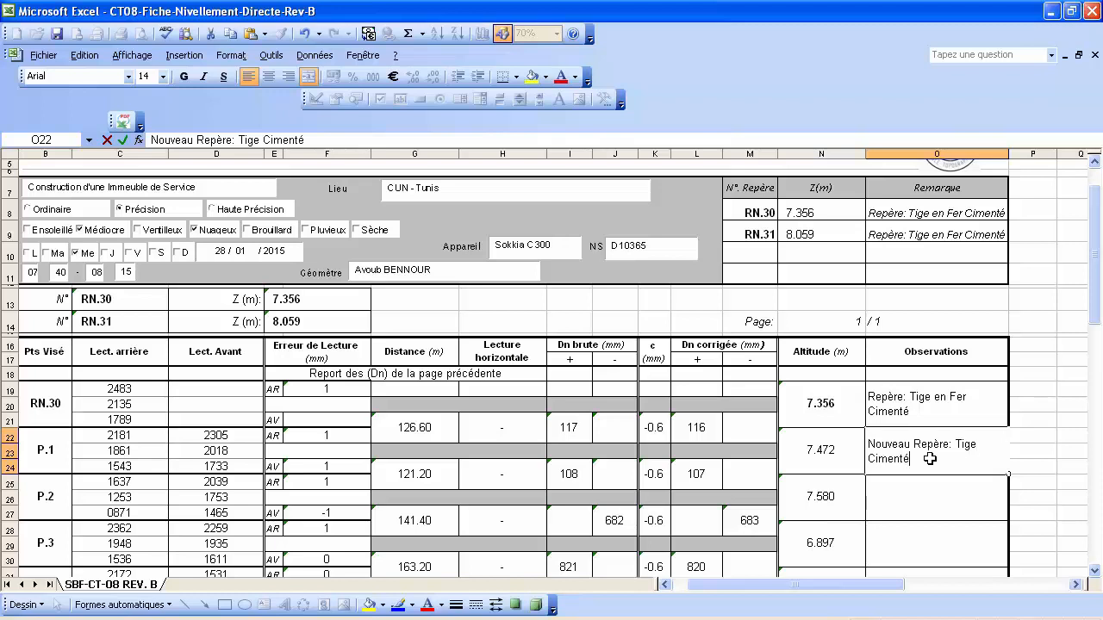
{"action": "key", "text": "Return"}
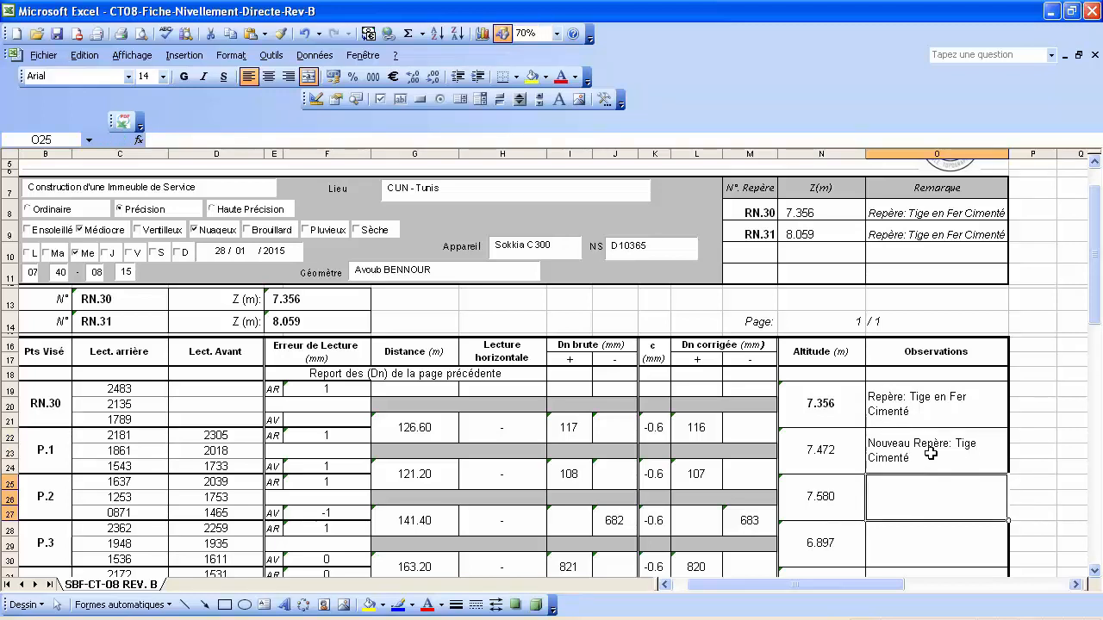
{"action": "double_click", "coordinate": [931, 454]}
{"action": "left_click_drag", "start_coordinate": [929, 457], "coordinate": [875, 438]}
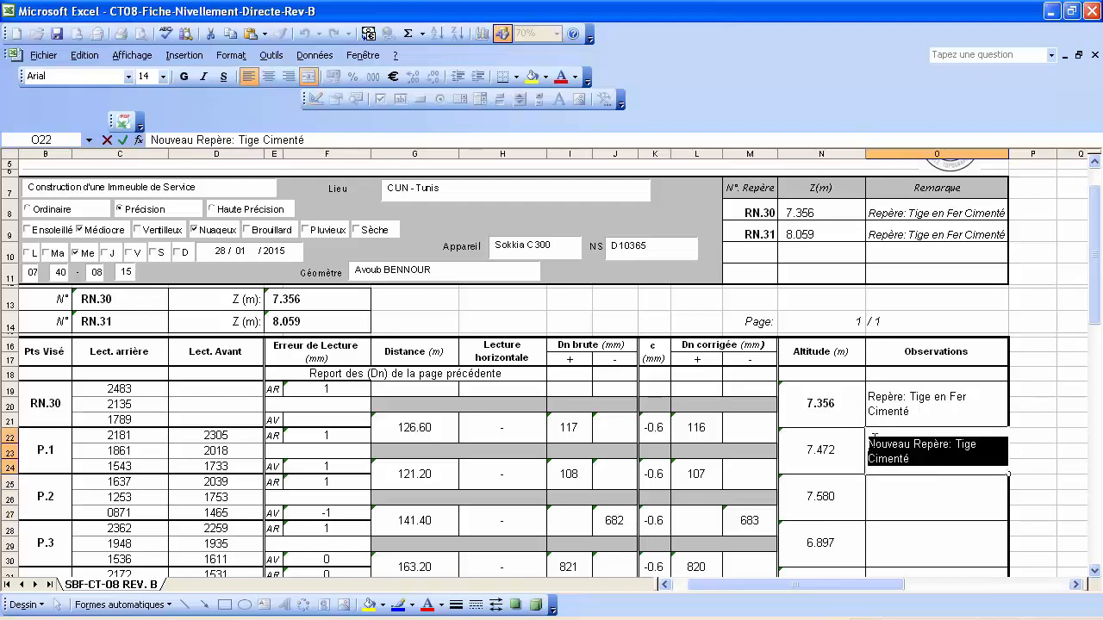
{"action": "right_click", "coordinate": [886, 443]}
{"action": "left_click", "coordinate": [926, 474]}
Paste 'Nouveau Repère: Tige Cimenté' as the observation for P.2 and P.4.
{"action": "scroll", "coordinate": [914, 426], "scroll_direction": "down", "scroll_amount": 2}
{"action": "left_click", "coordinate": [909, 392]}
{"action": "double_click", "coordinate": [909, 392]}
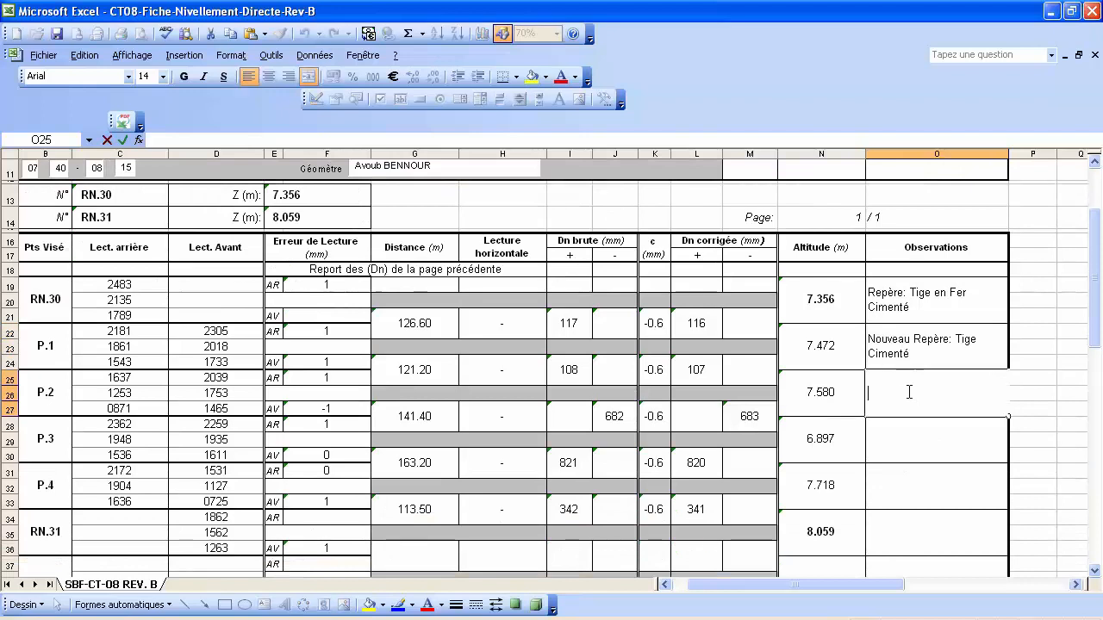
{"action": "right_click", "coordinate": [899, 392]}
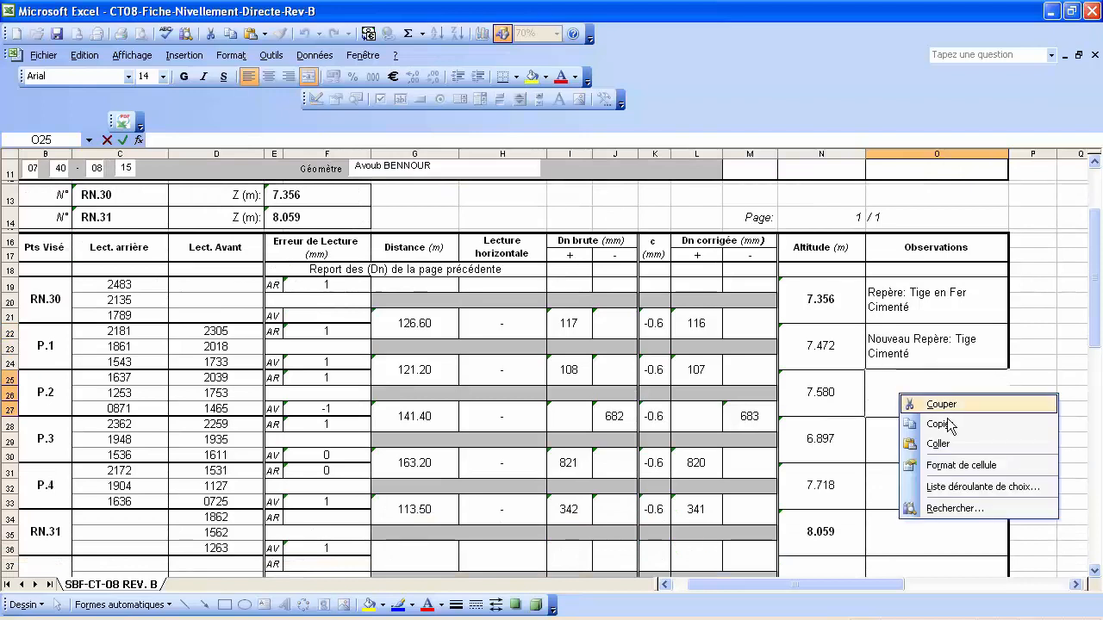
{"action": "left_click", "coordinate": [912, 443]}
{"action": "left_click", "coordinate": [909, 443]}
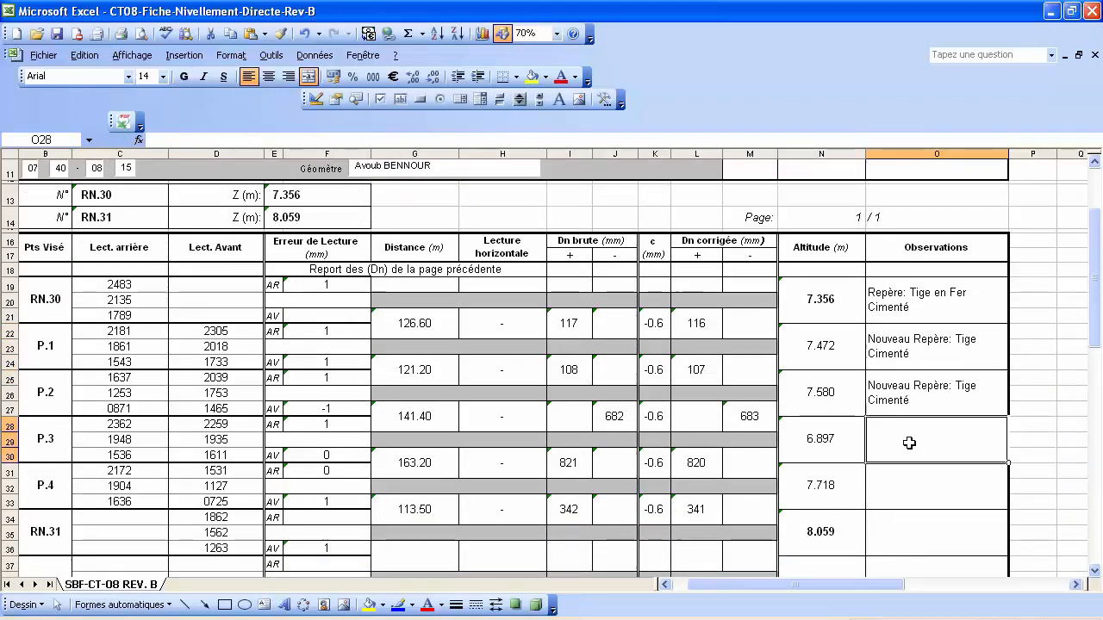
{"action": "scroll", "coordinate": [909, 443], "scroll_direction": "down", "scroll_amount": 1}
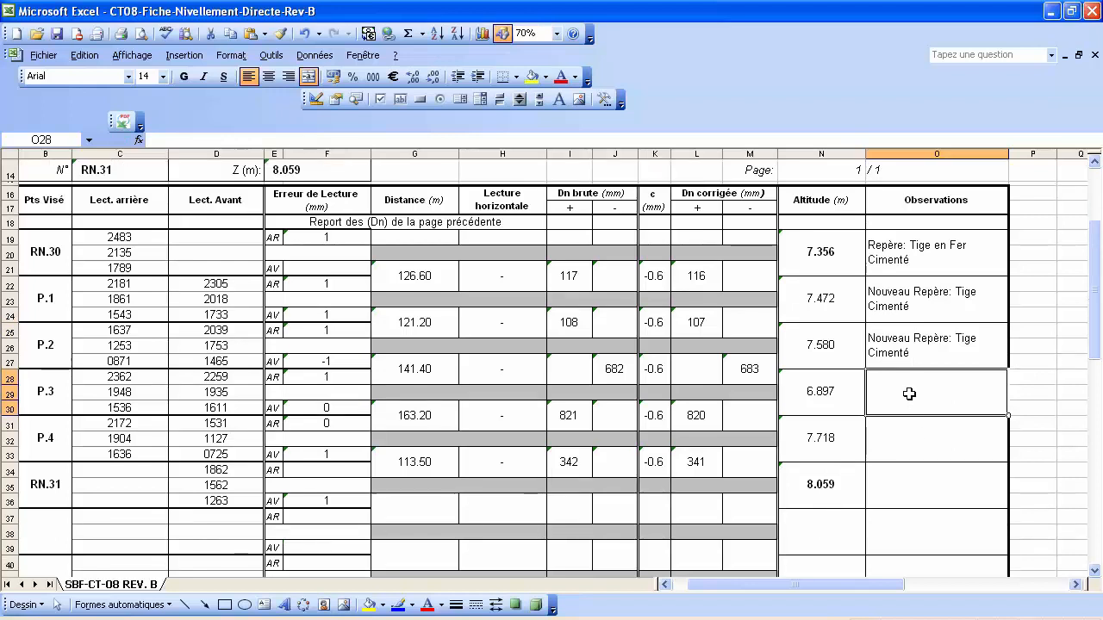
{"action": "double_click", "coordinate": [898, 438]}
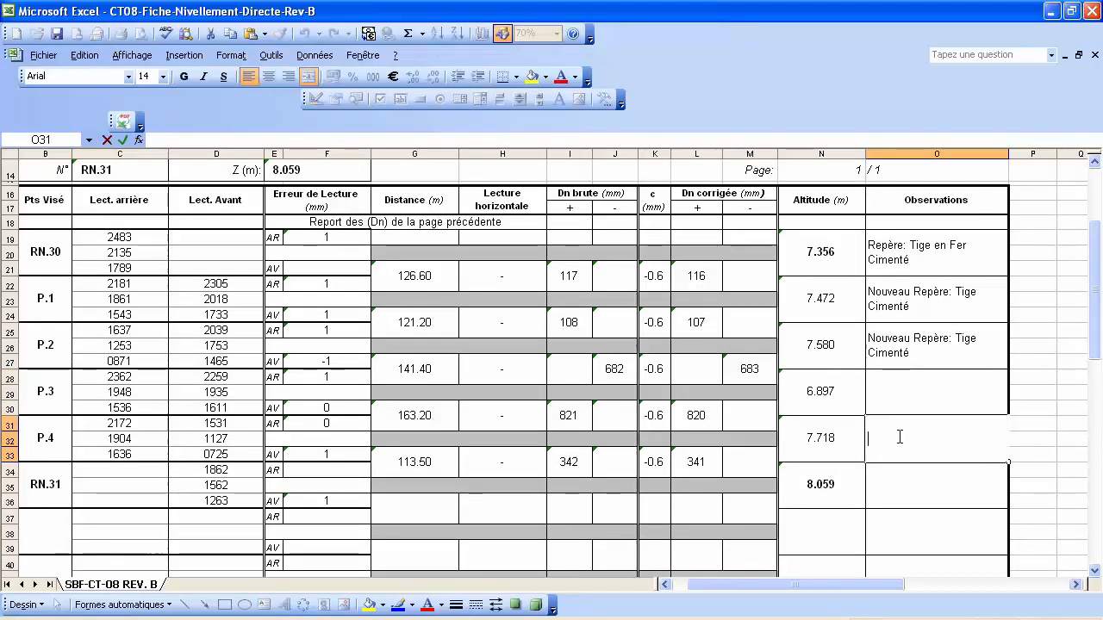
{"action": "right_click", "coordinate": [899, 439]}
{"action": "left_click", "coordinate": [938, 488]}
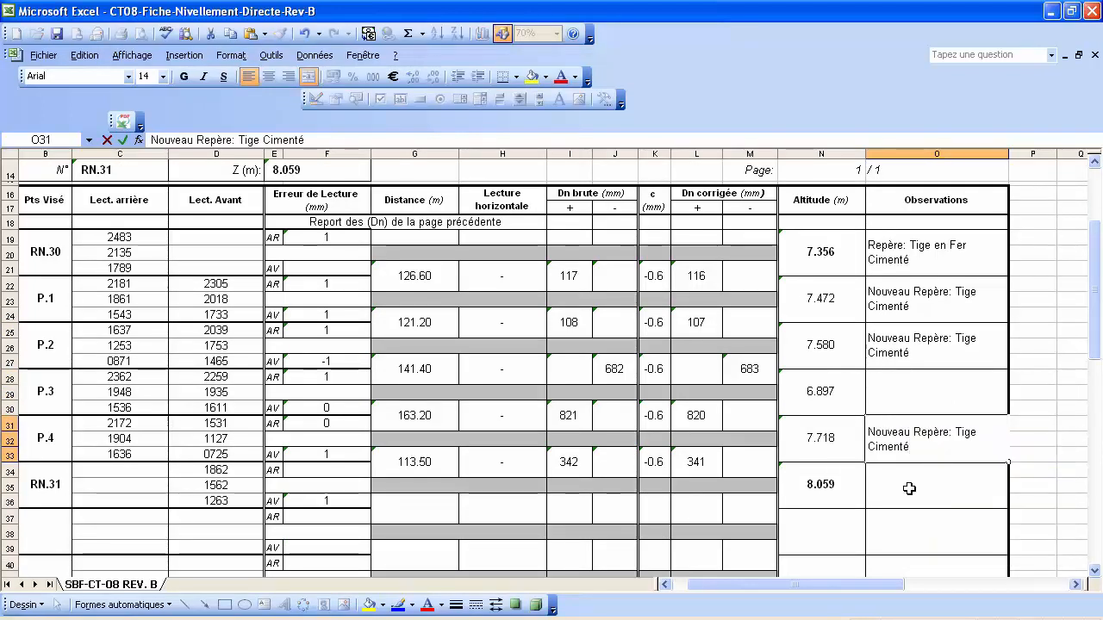
{"action": "left_click", "coordinate": [911, 487]}
Copy RN.30's observation 'Repère: Tige en Fer Cimenté' into RN.31's Observations cell.
{"action": "left_click", "coordinate": [922, 256]}
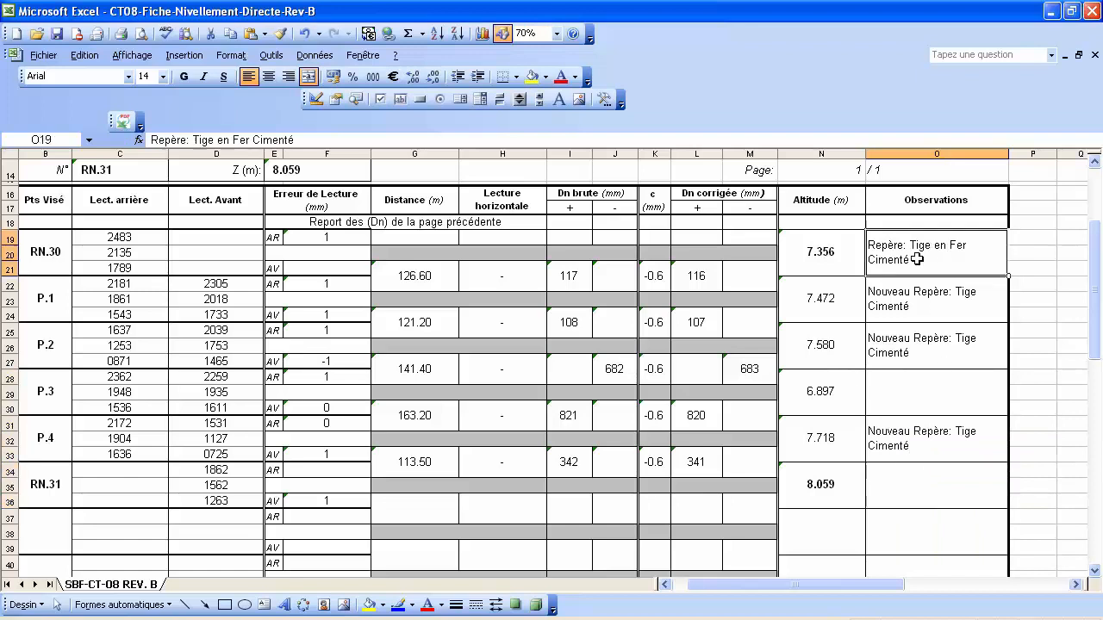
{"action": "double_click", "coordinate": [913, 259]}
{"action": "left_click_drag", "start_coordinate": [912, 260], "coordinate": [866, 229]}
{"action": "right_click", "coordinate": [886, 242]}
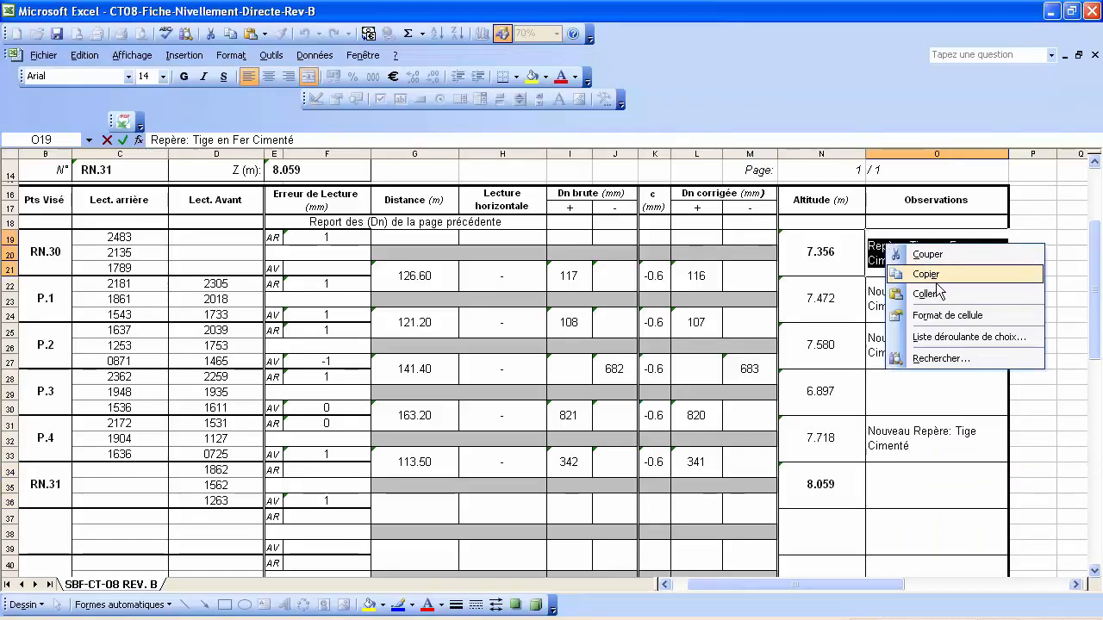
{"action": "left_click", "coordinate": [937, 285]}
{"action": "left_click", "coordinate": [879, 490]}
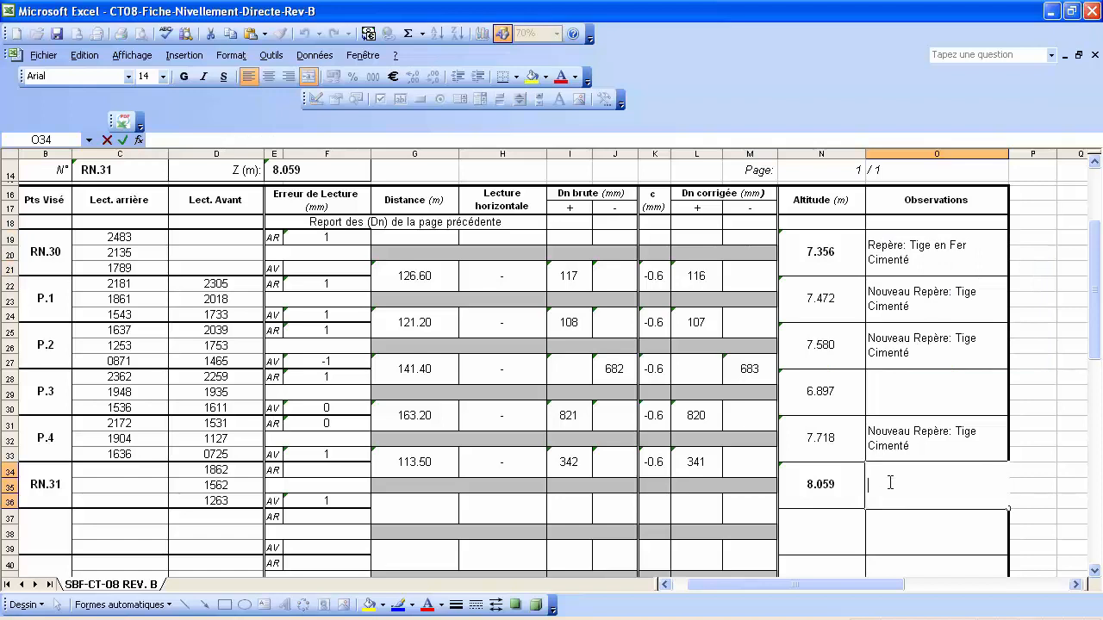
{"action": "right_click", "coordinate": [893, 488]}
{"action": "left_click", "coordinate": [929, 534]}
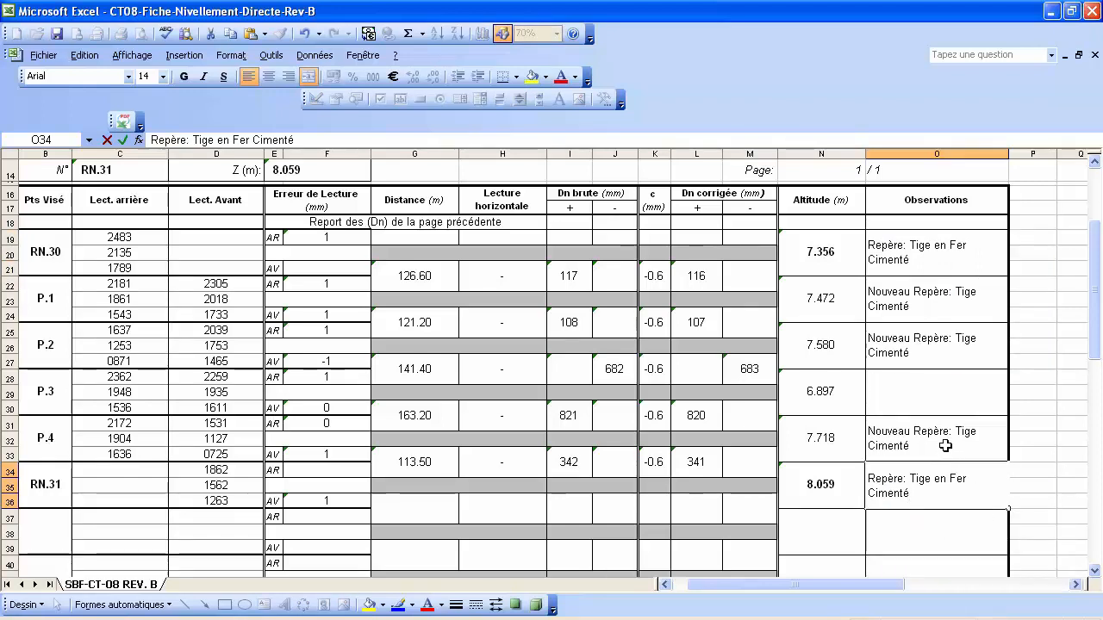
{"action": "left_click", "coordinate": [905, 394]}
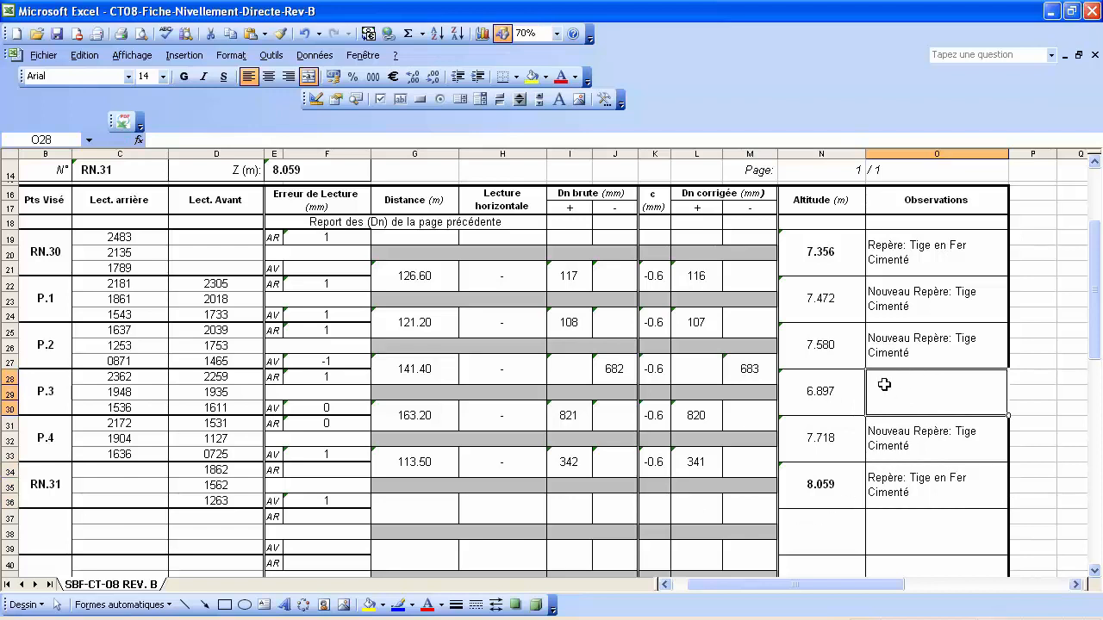
Enter 'Point Fictif' as the observation for station P.3.
{"action": "type", "text": "Point"}
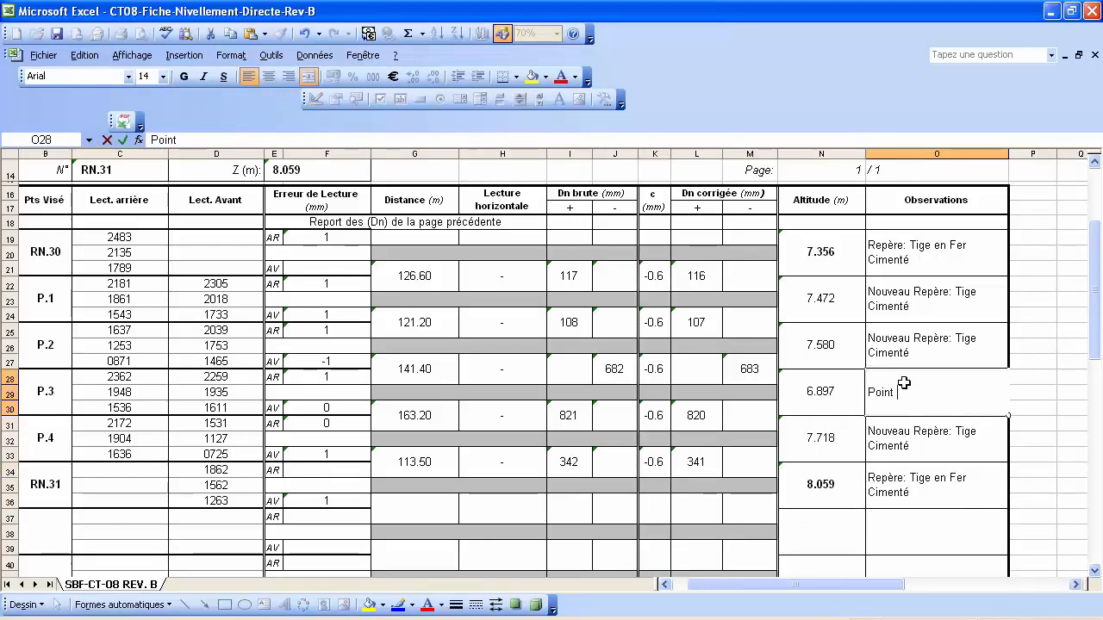
{"action": "type", "text": " Fictif"}
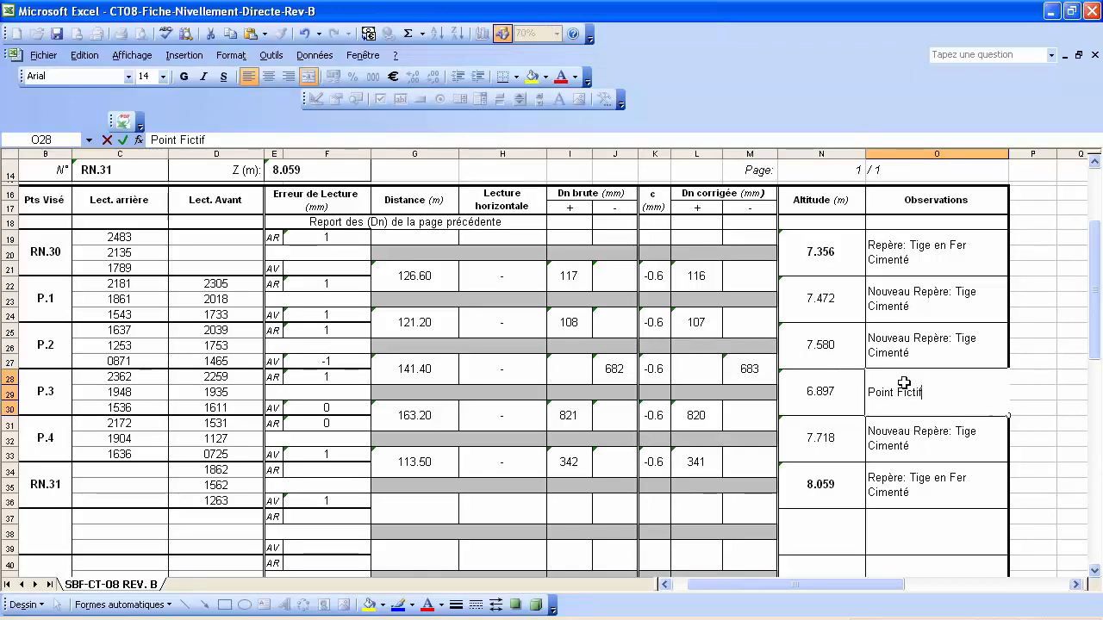
{"action": "key", "text": "Return"}
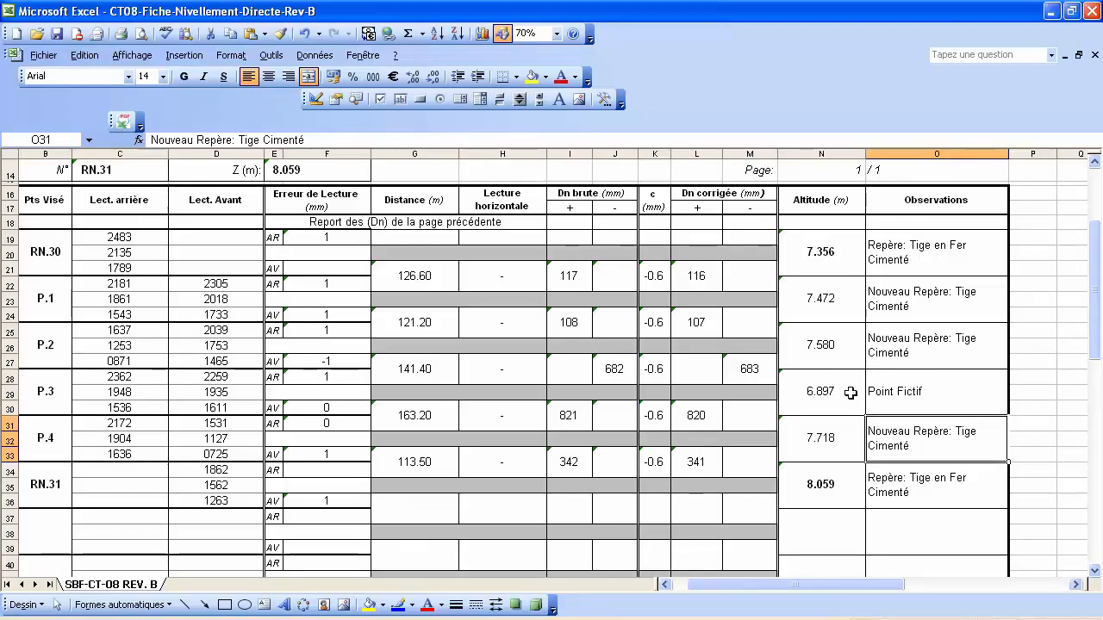
{"action": "scroll", "coordinate": [849, 392], "scroll_direction": "up", "scroll_amount": 4}
{"action": "scroll", "coordinate": [850, 392], "scroll_direction": "down", "scroll_amount": 11}
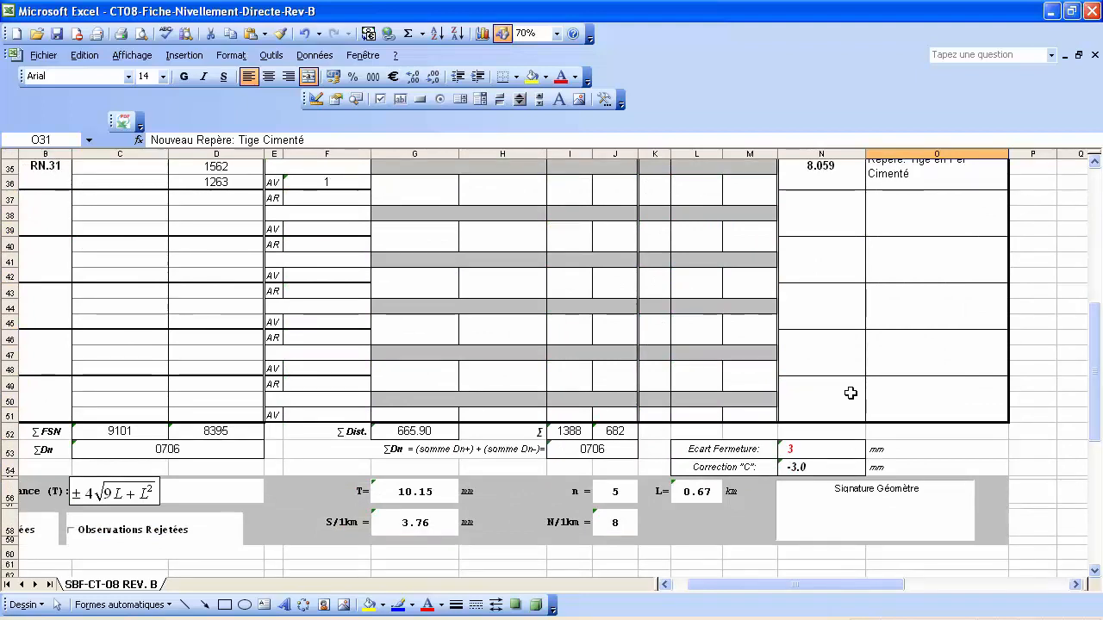
{"action": "scroll", "coordinate": [850, 392], "scroll_direction": "up", "scroll_amount": 1}
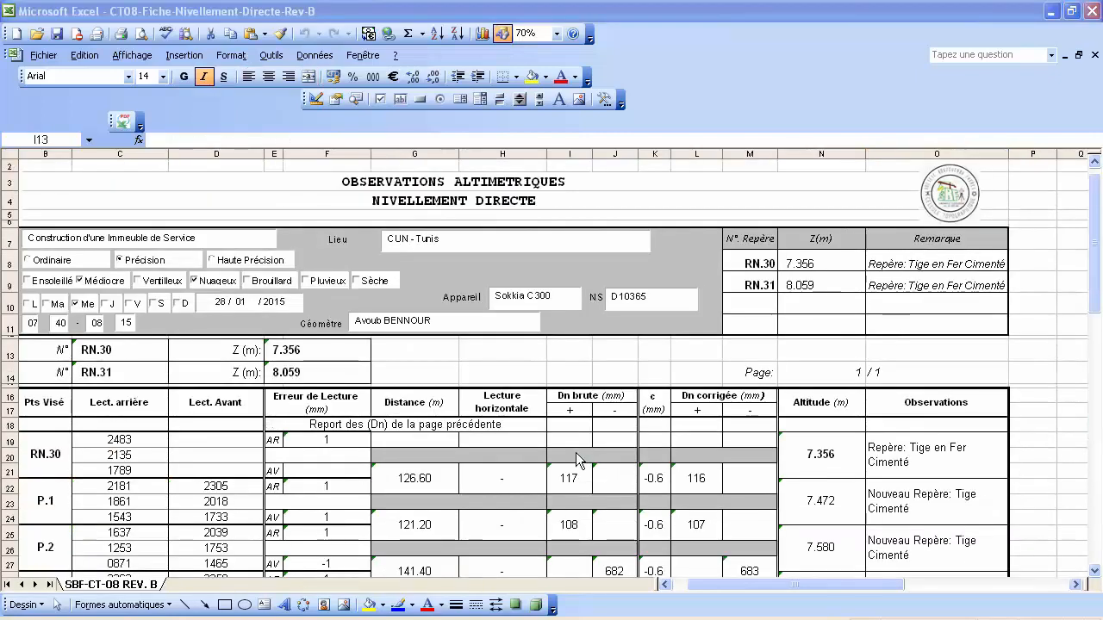
Save the workbook and open its print preview through Fichier > Imprimer > Aperçu.
{"action": "left_click", "coordinate": [57, 37]}
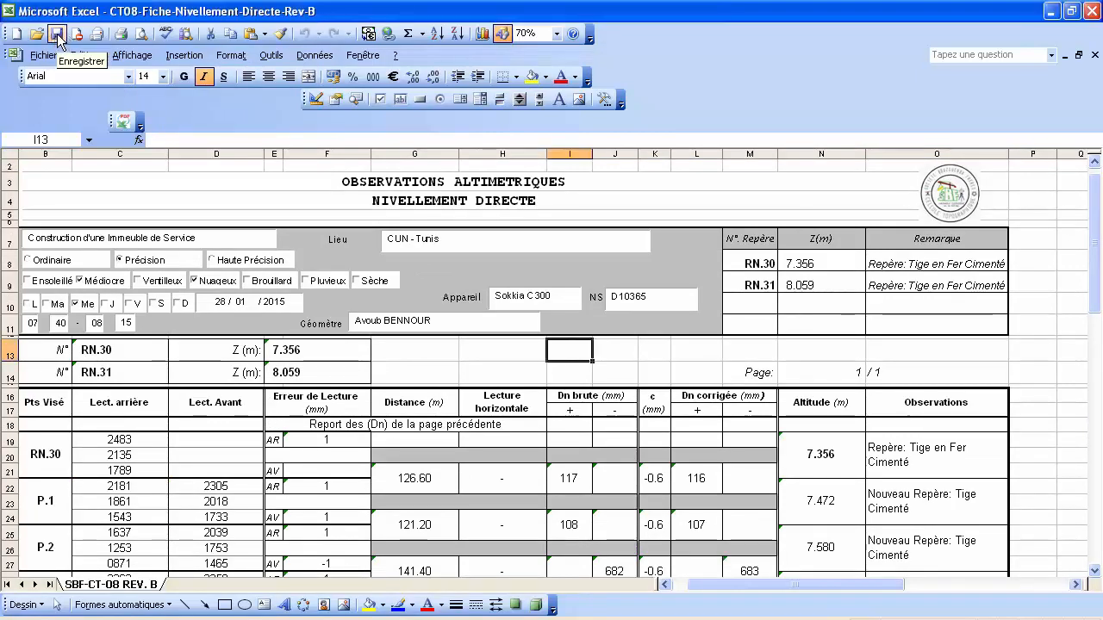
{"action": "left_click", "coordinate": [58, 36]}
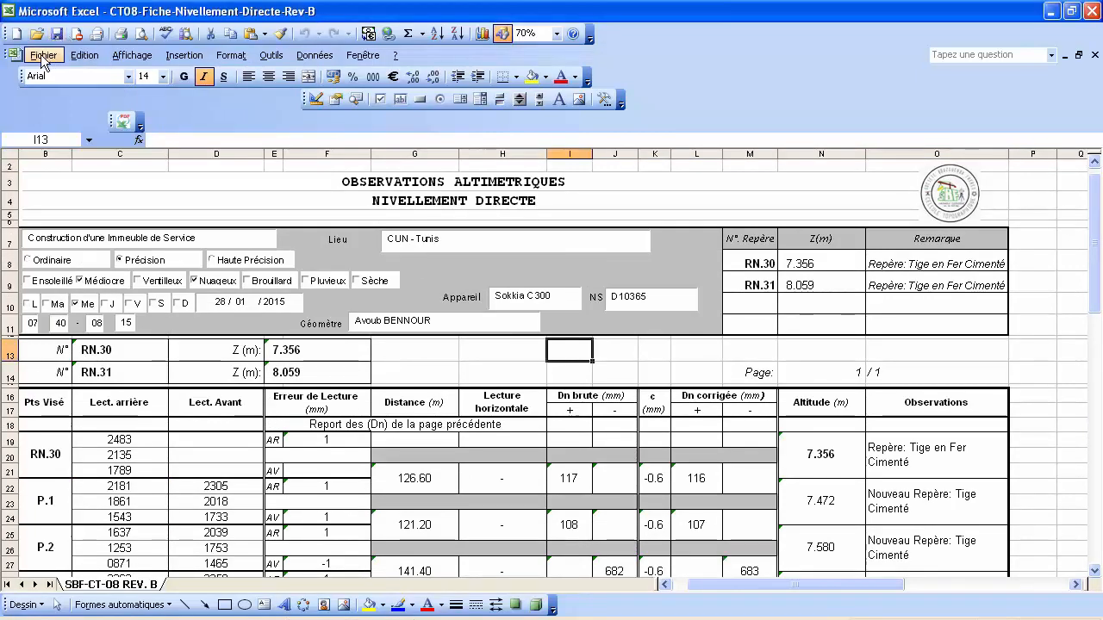
{"action": "left_click", "coordinate": [43, 55]}
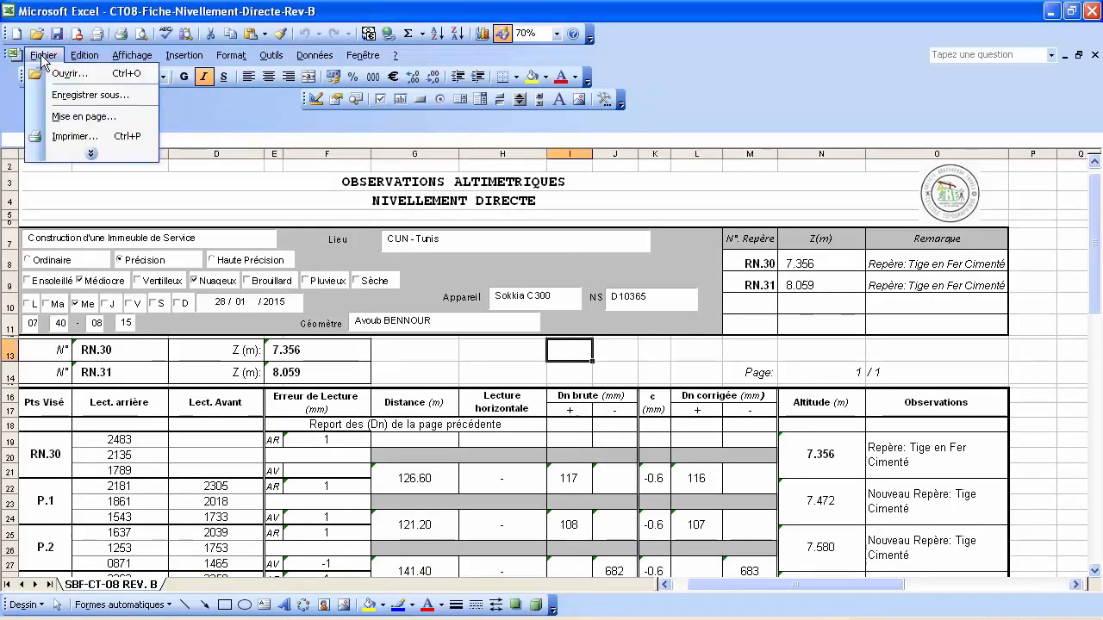
{"action": "left_click", "coordinate": [134, 137]}
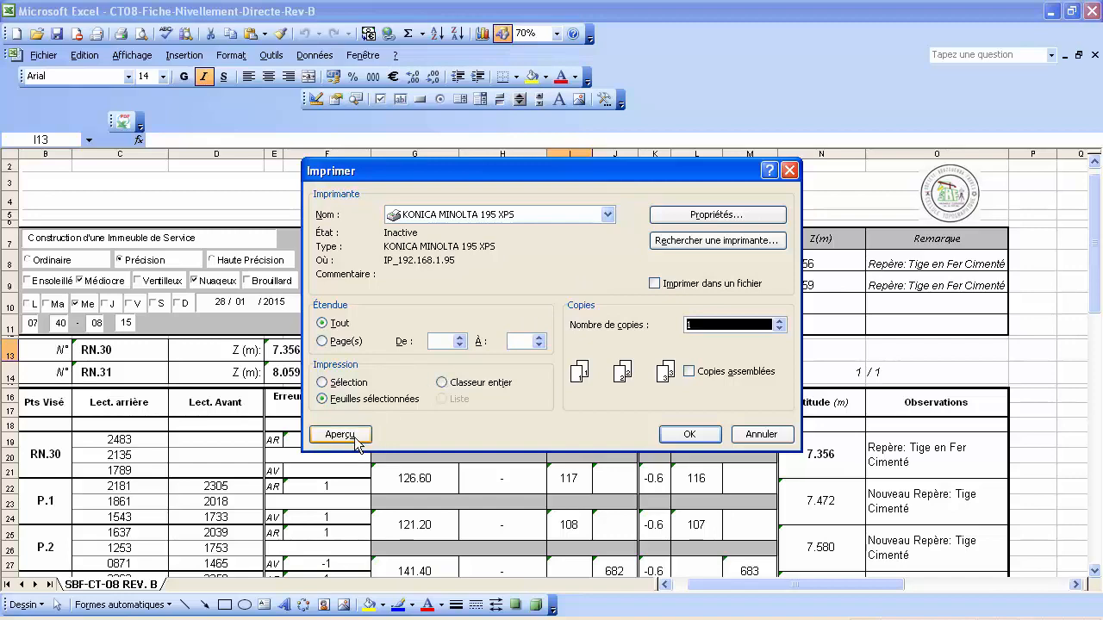
{"action": "left_click", "coordinate": [354, 436]}
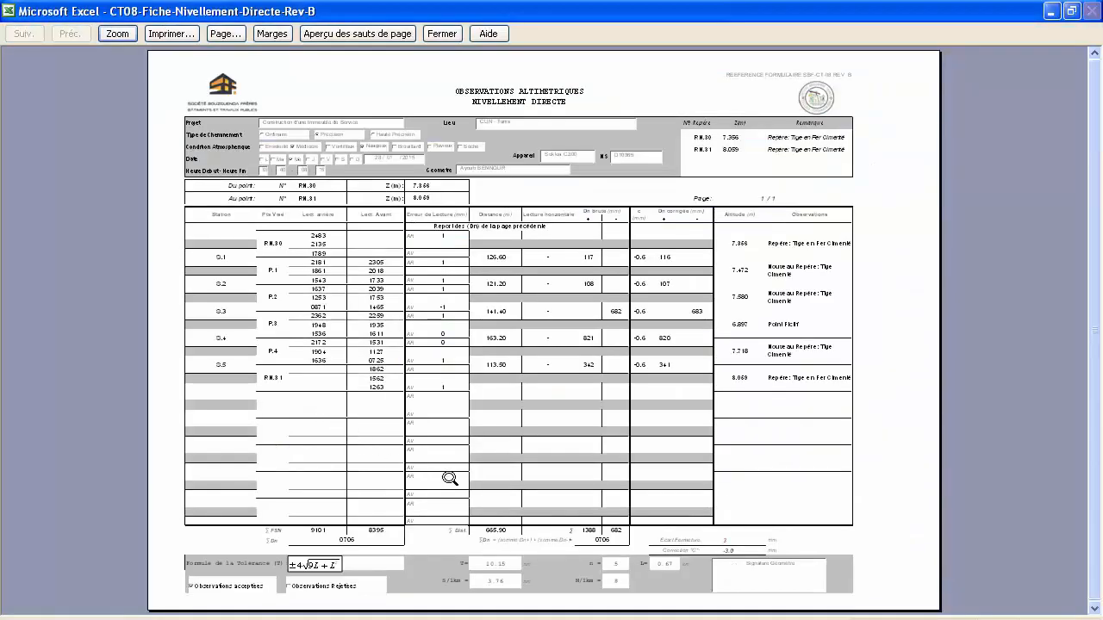